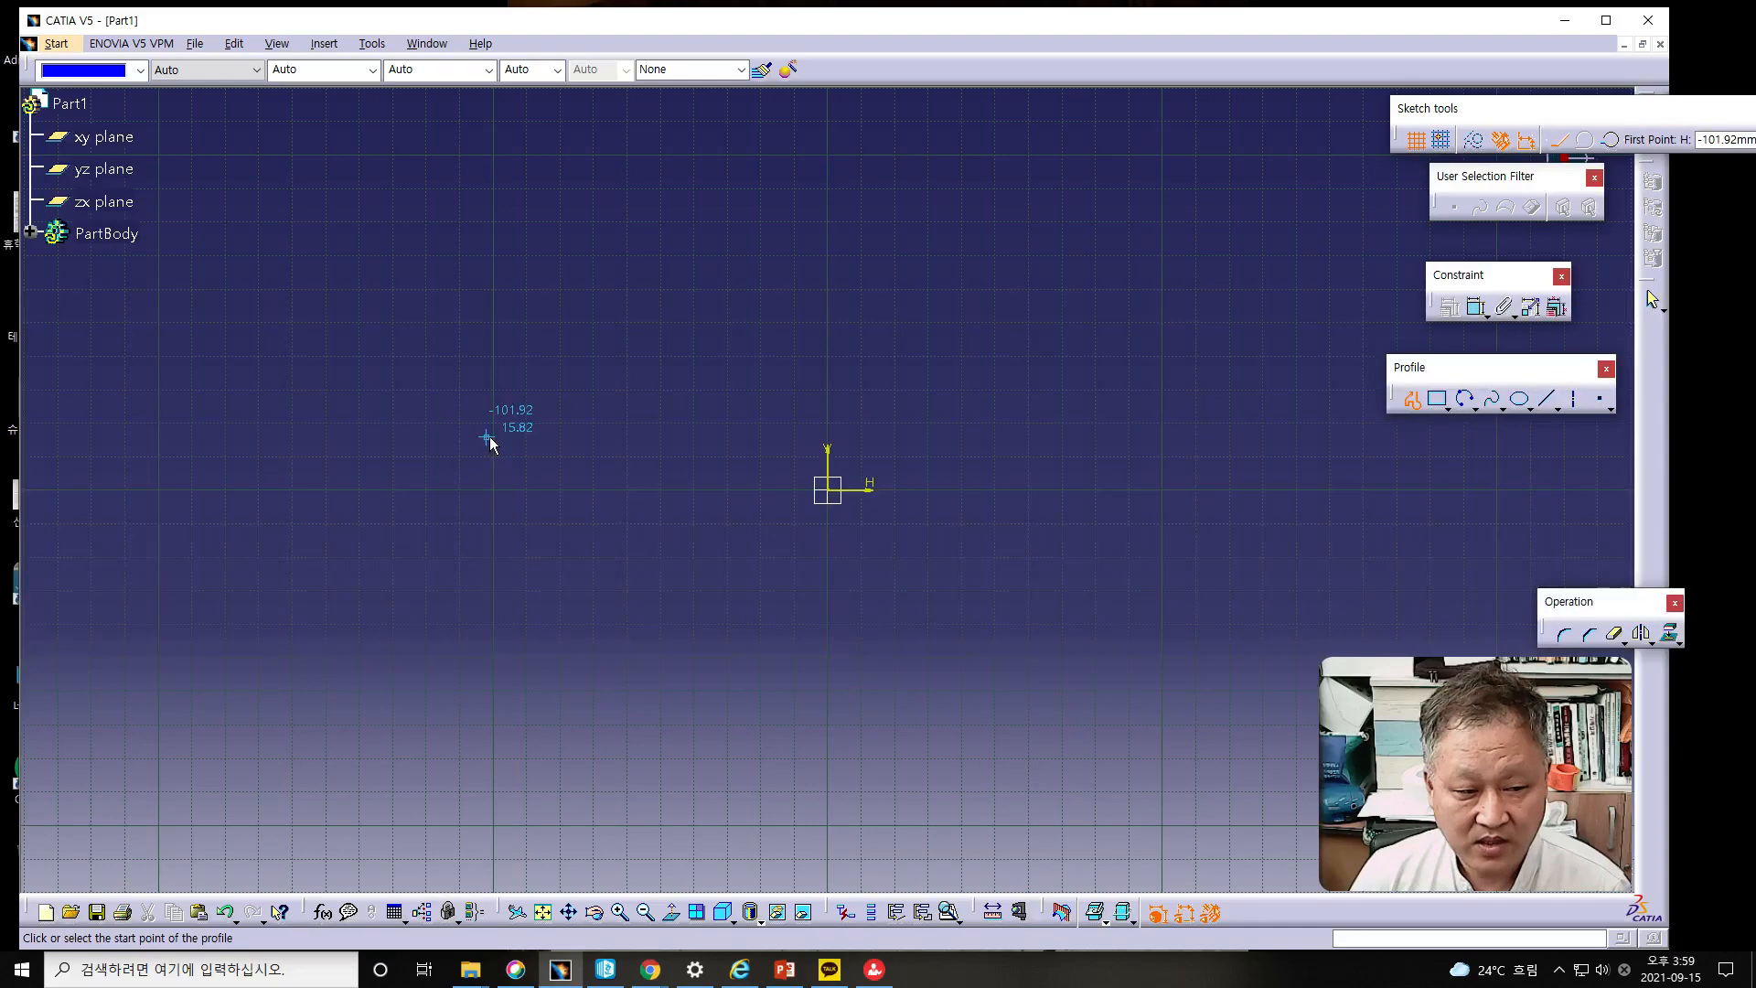
- Sketch an open U-shaped profile around the origin, about 218 mm wide and 52 mm high, with its upper side left open
{"action": "left_click", "coordinate": [492, 438]}
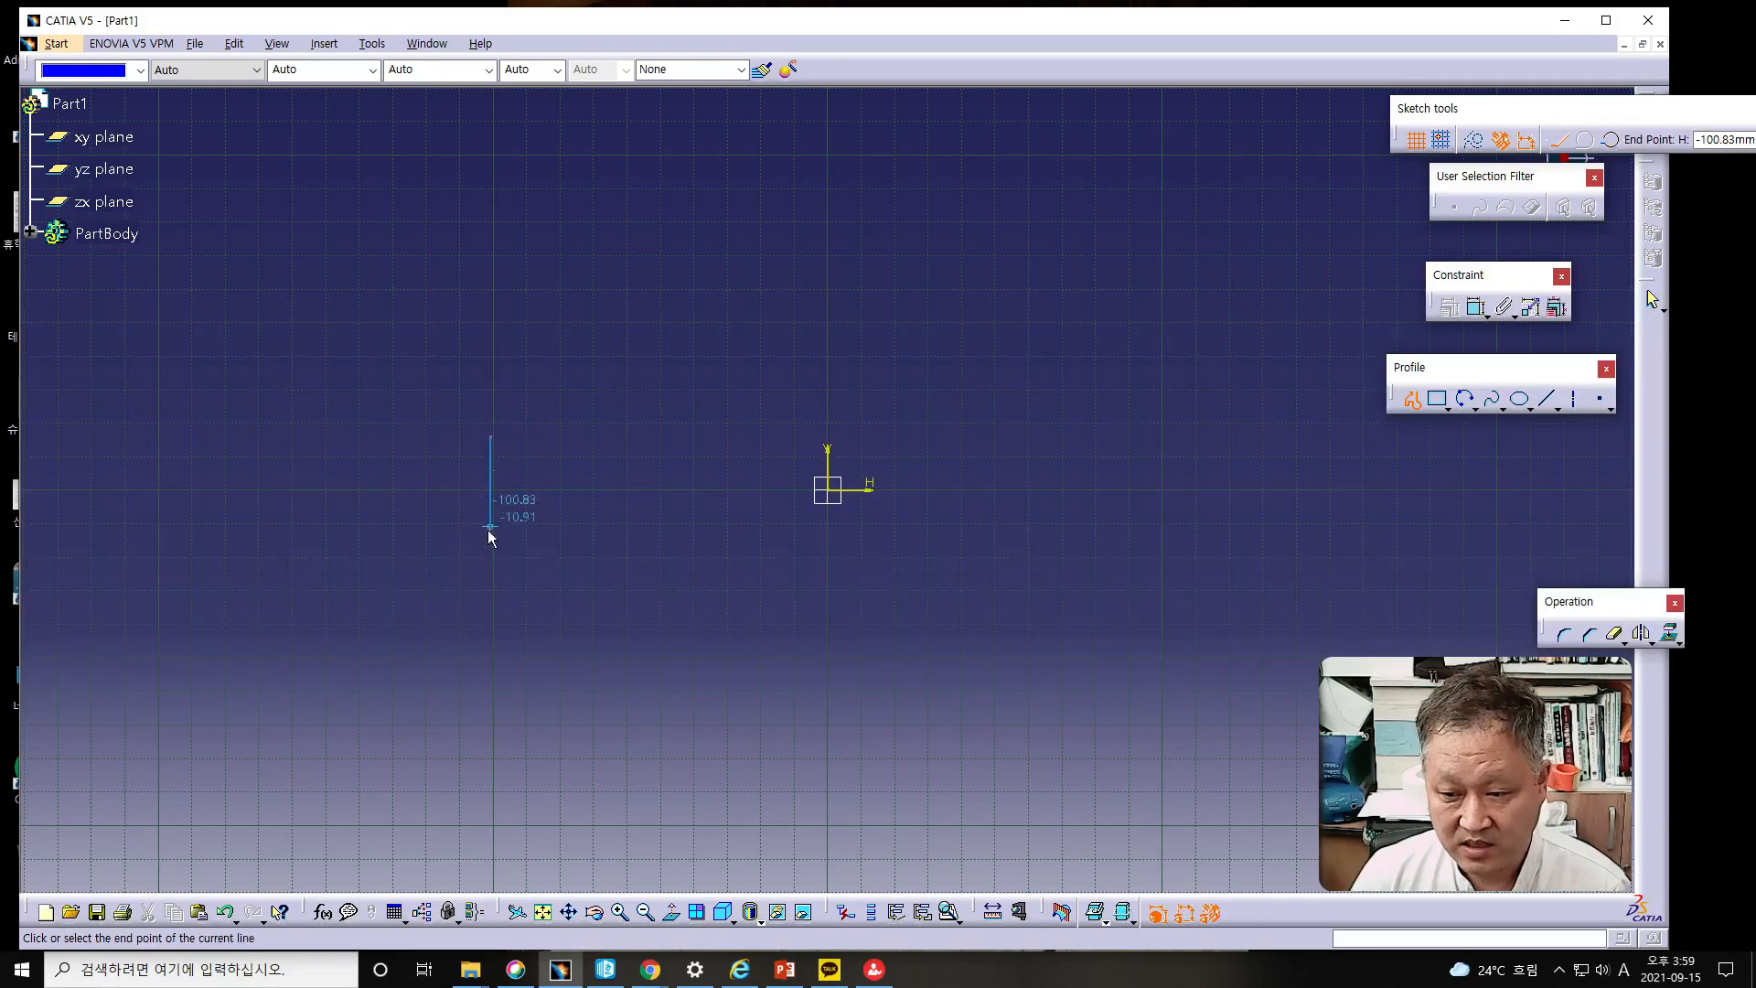
{"action": "left_click", "coordinate": [494, 612]}
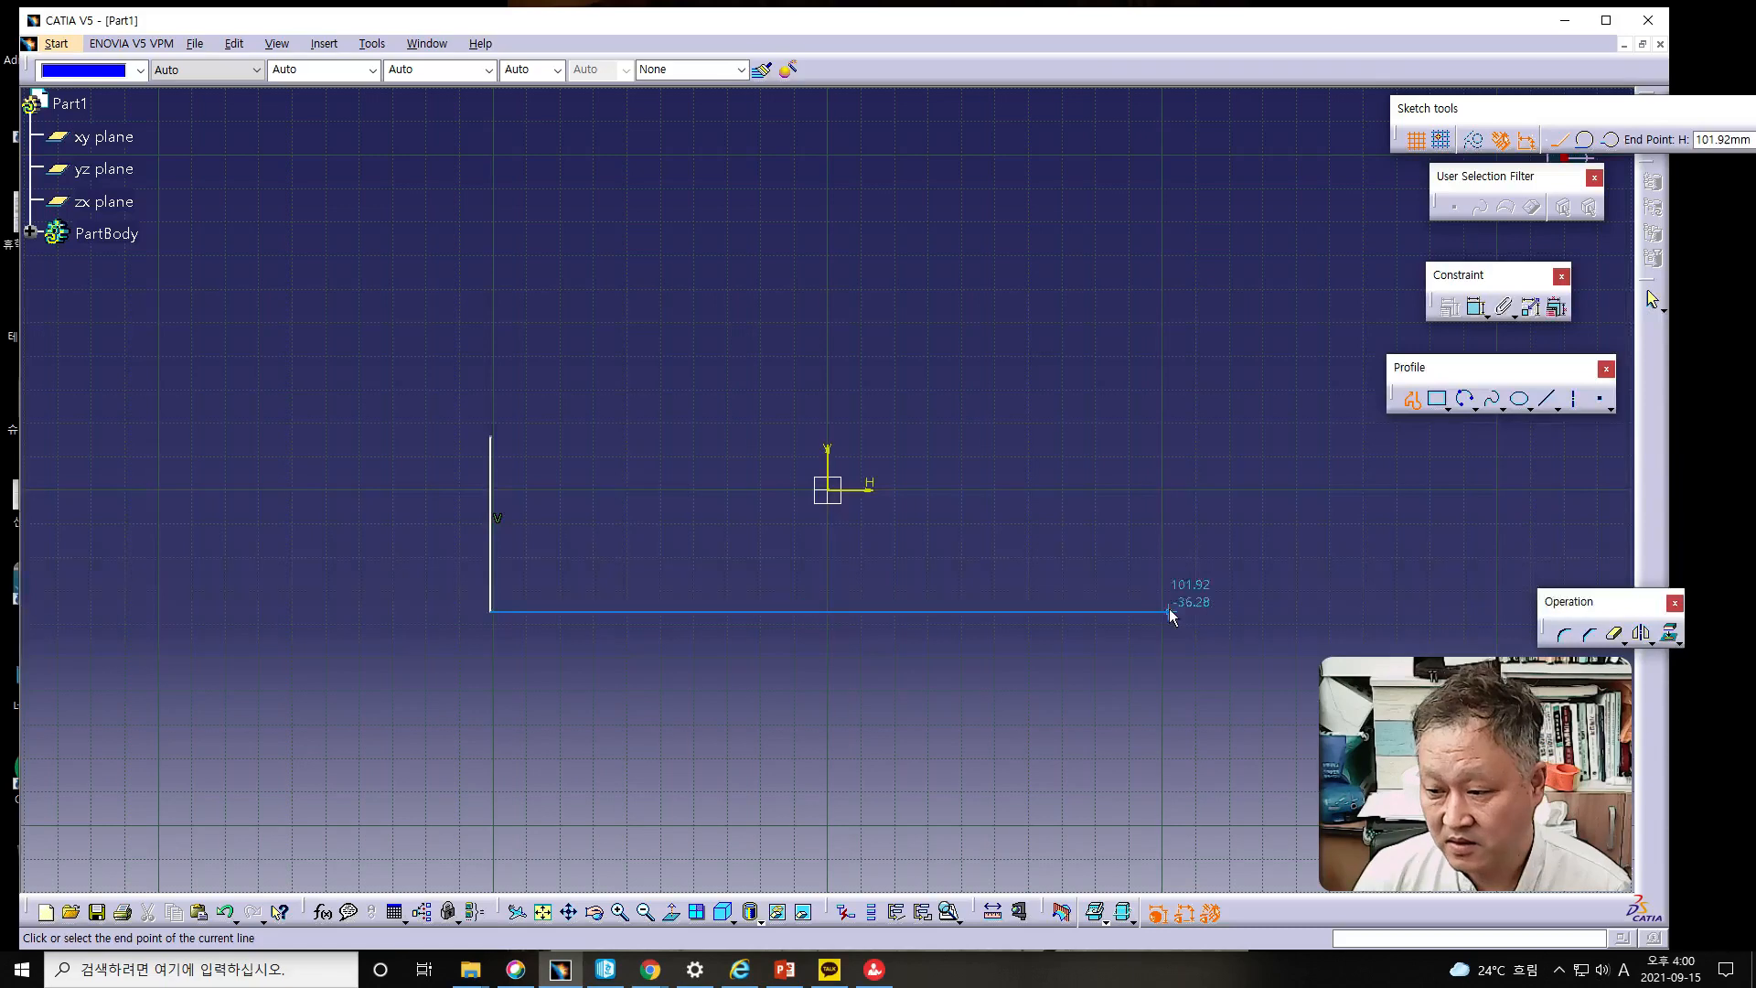
{"action": "left_click", "coordinate": [1218, 612]}
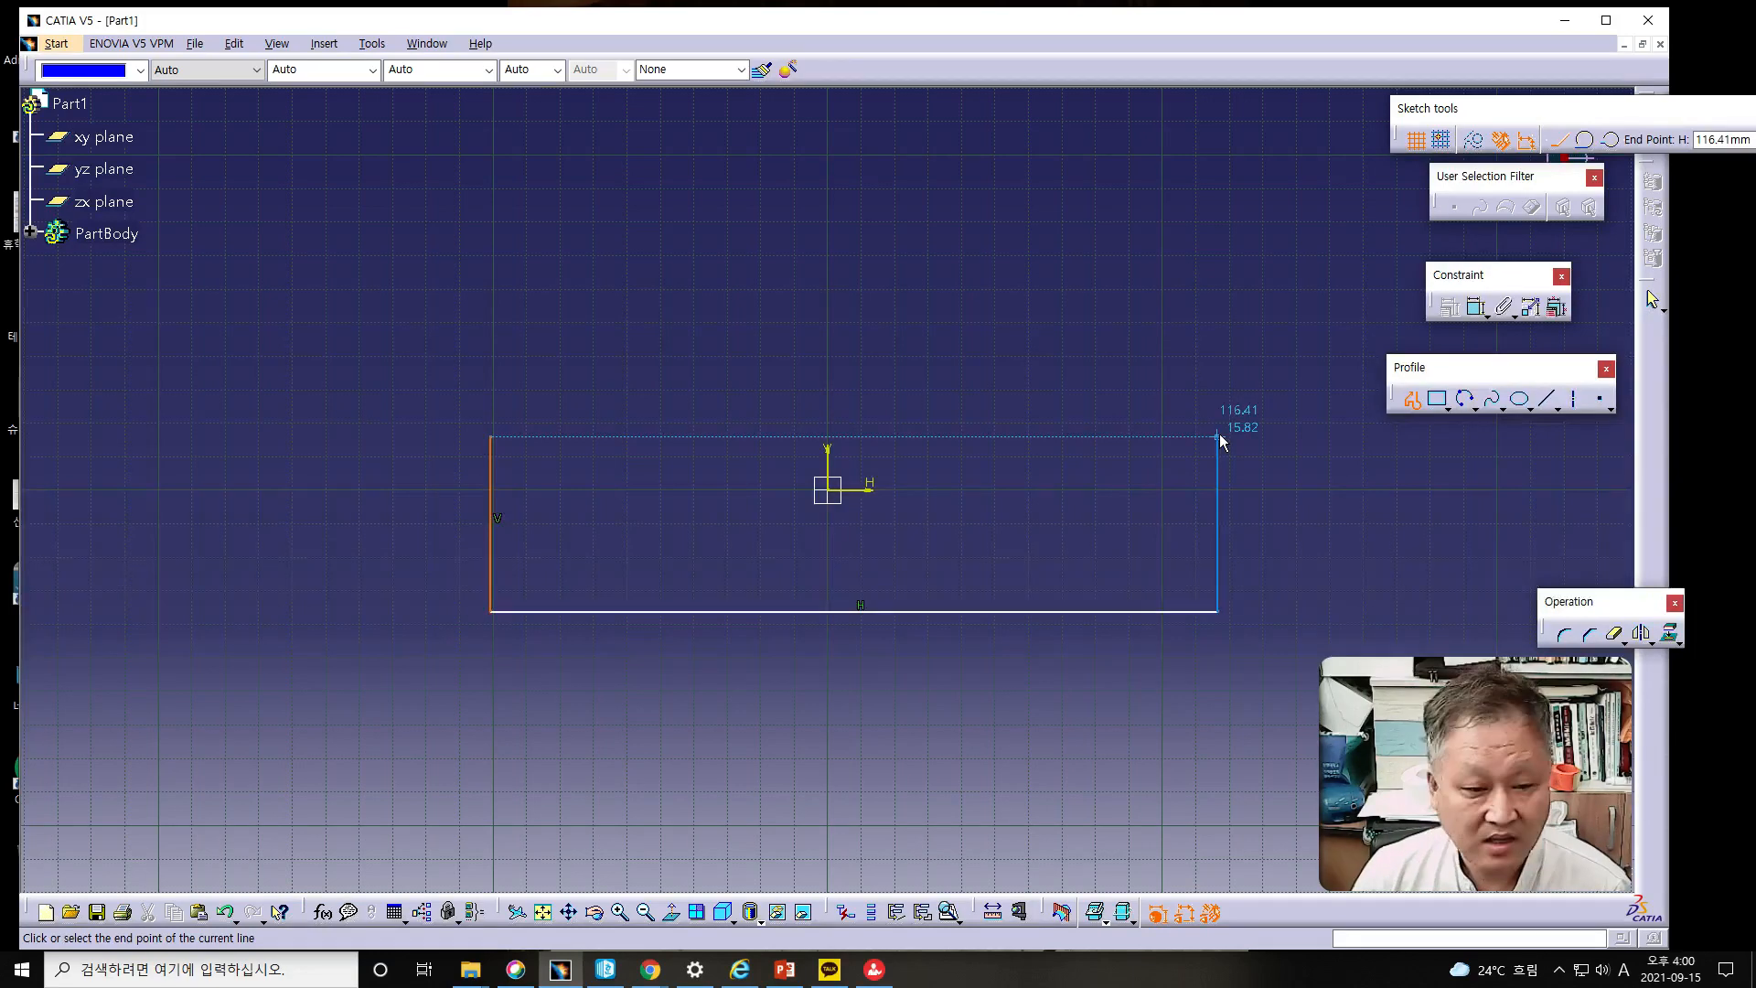
{"action": "left_click", "coordinate": [1217, 436]}
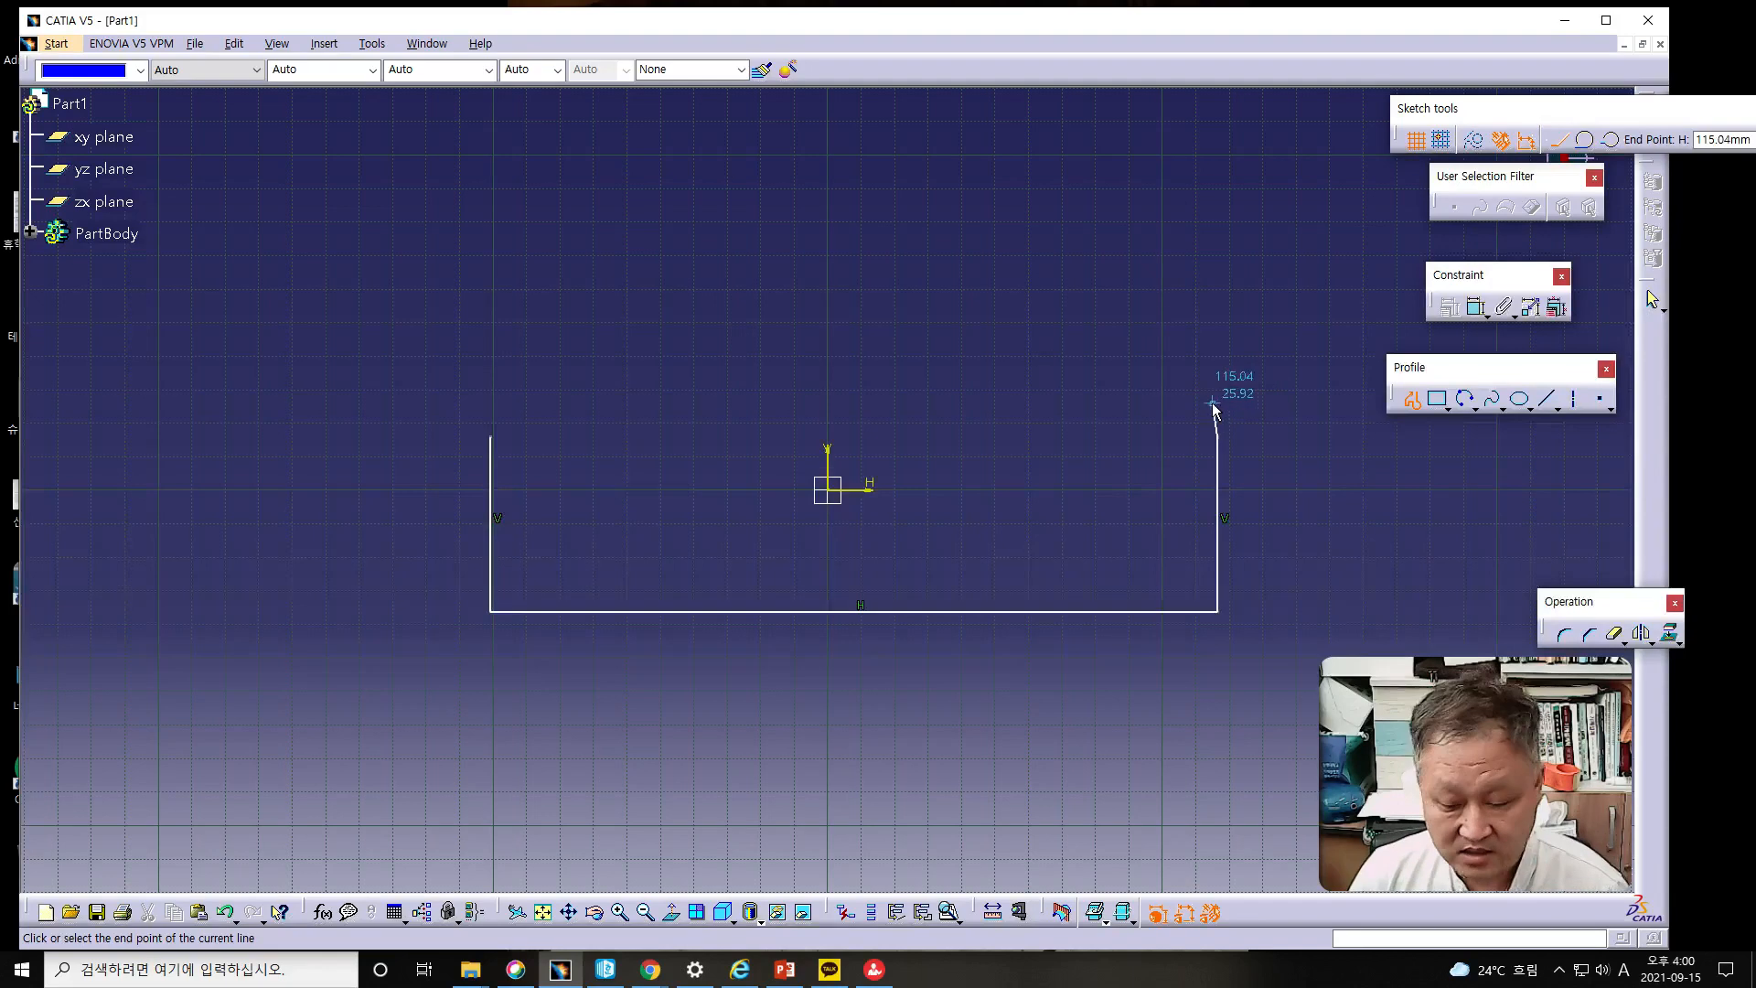
{"action": "key", "text": "Escape"}
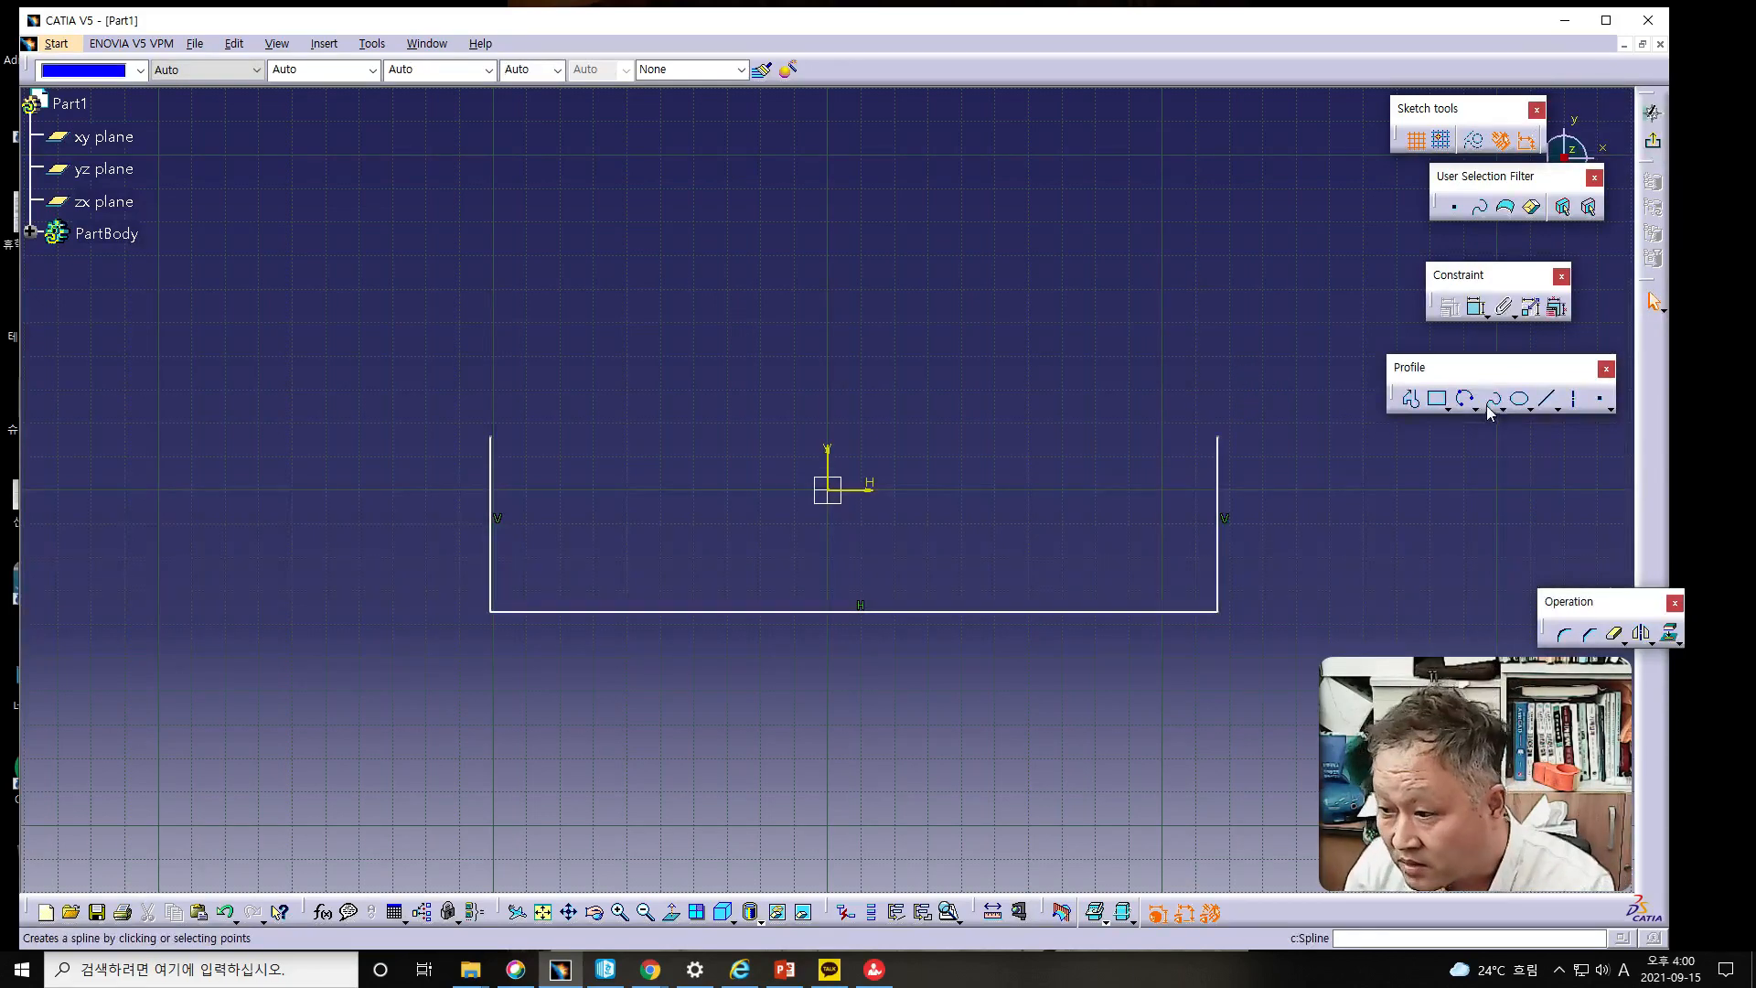
- Close the profile with a wavy four-point spline rising near the first upright and dipping near the second, and exit the sketch
{"action": "left_click", "coordinate": [1493, 400]}
{"action": "left_click", "coordinate": [492, 437]}
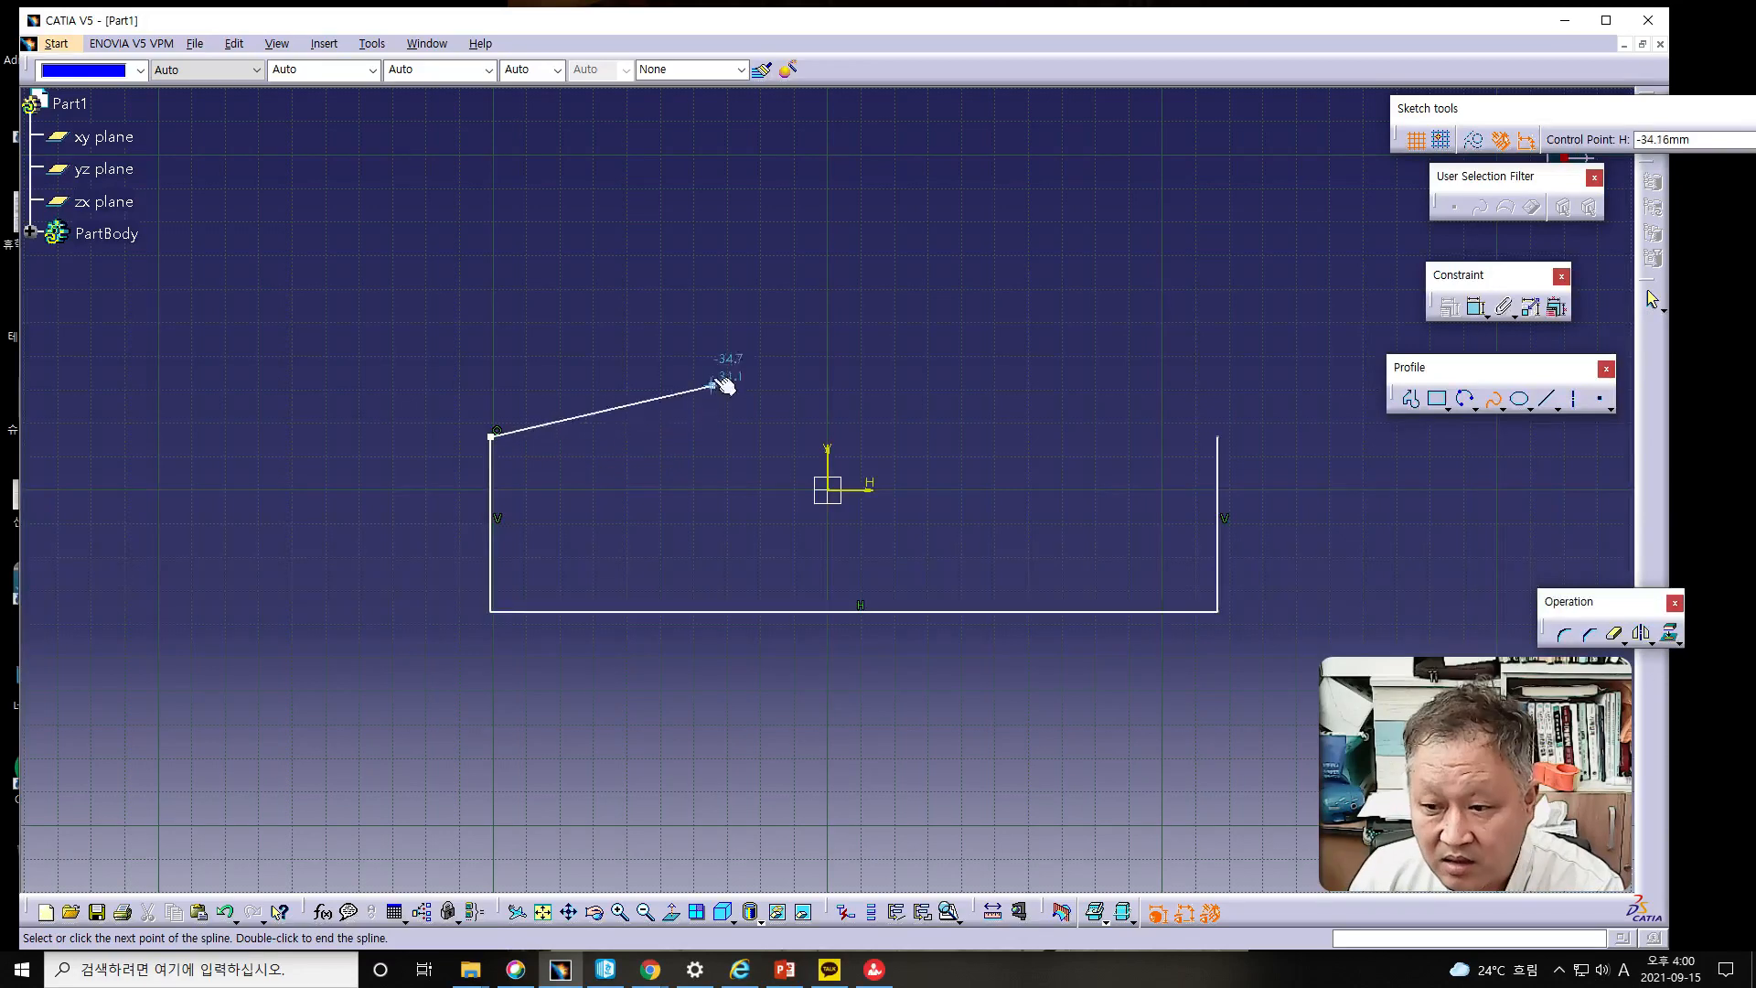
{"action": "left_click", "coordinate": [745, 338]}
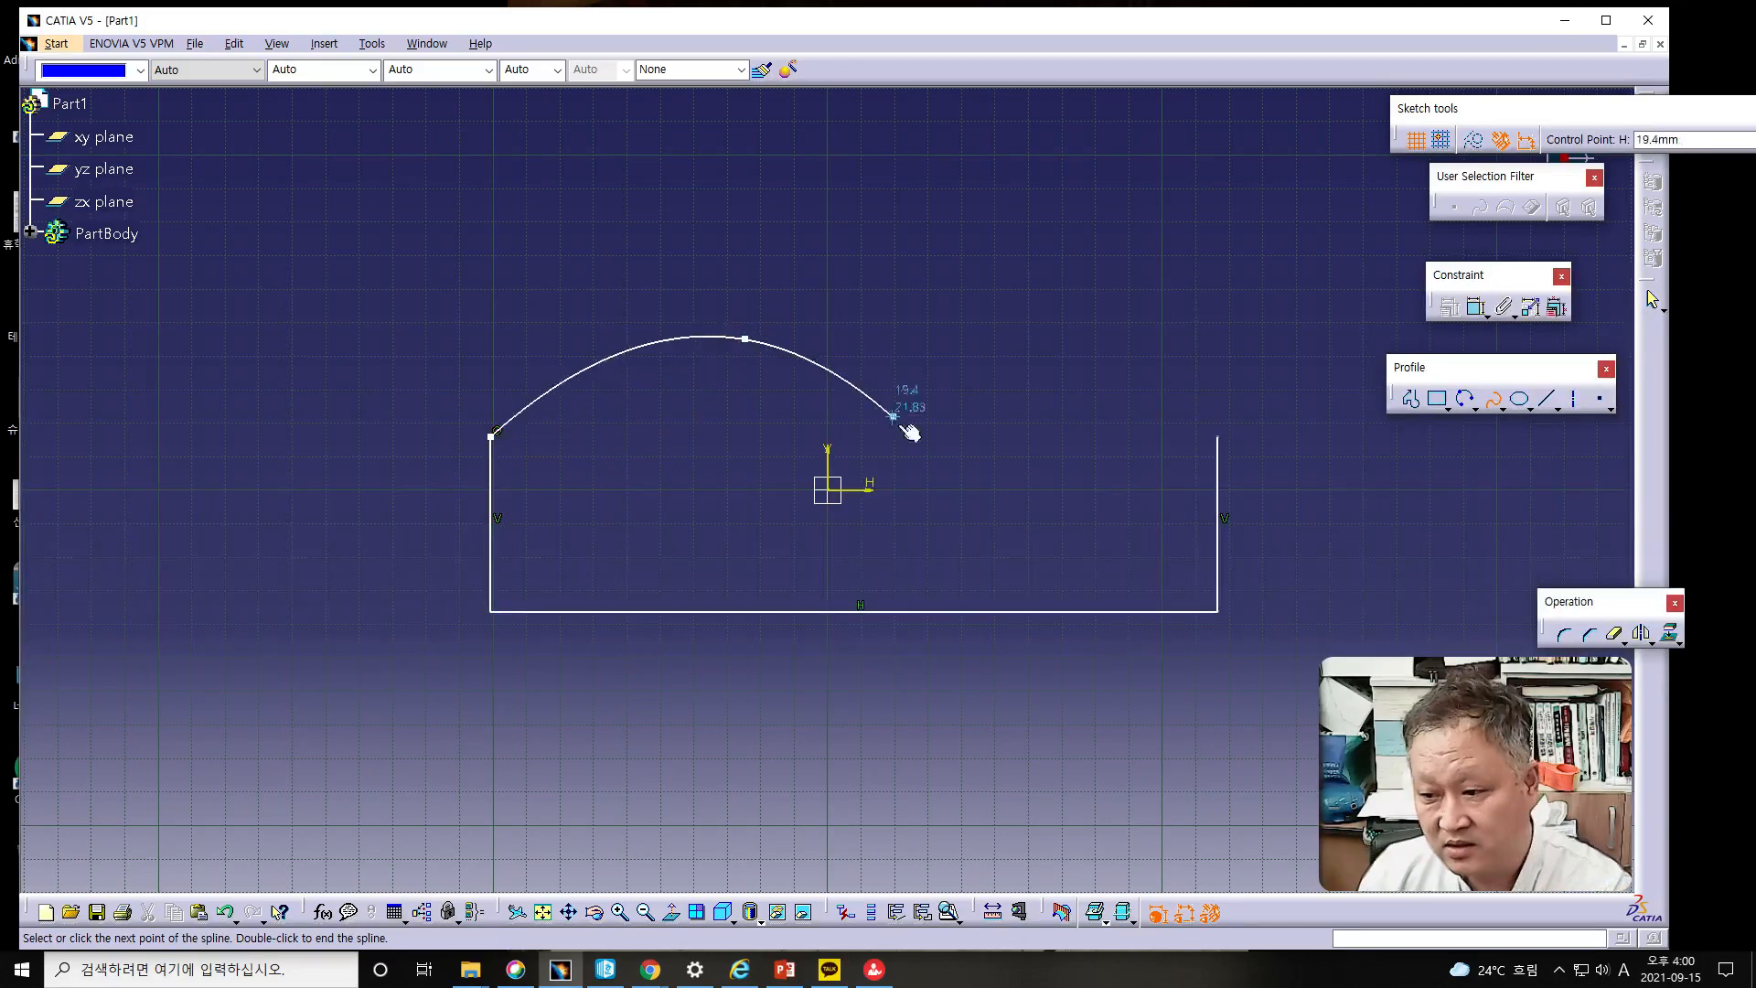
{"action": "left_click", "coordinate": [976, 480]}
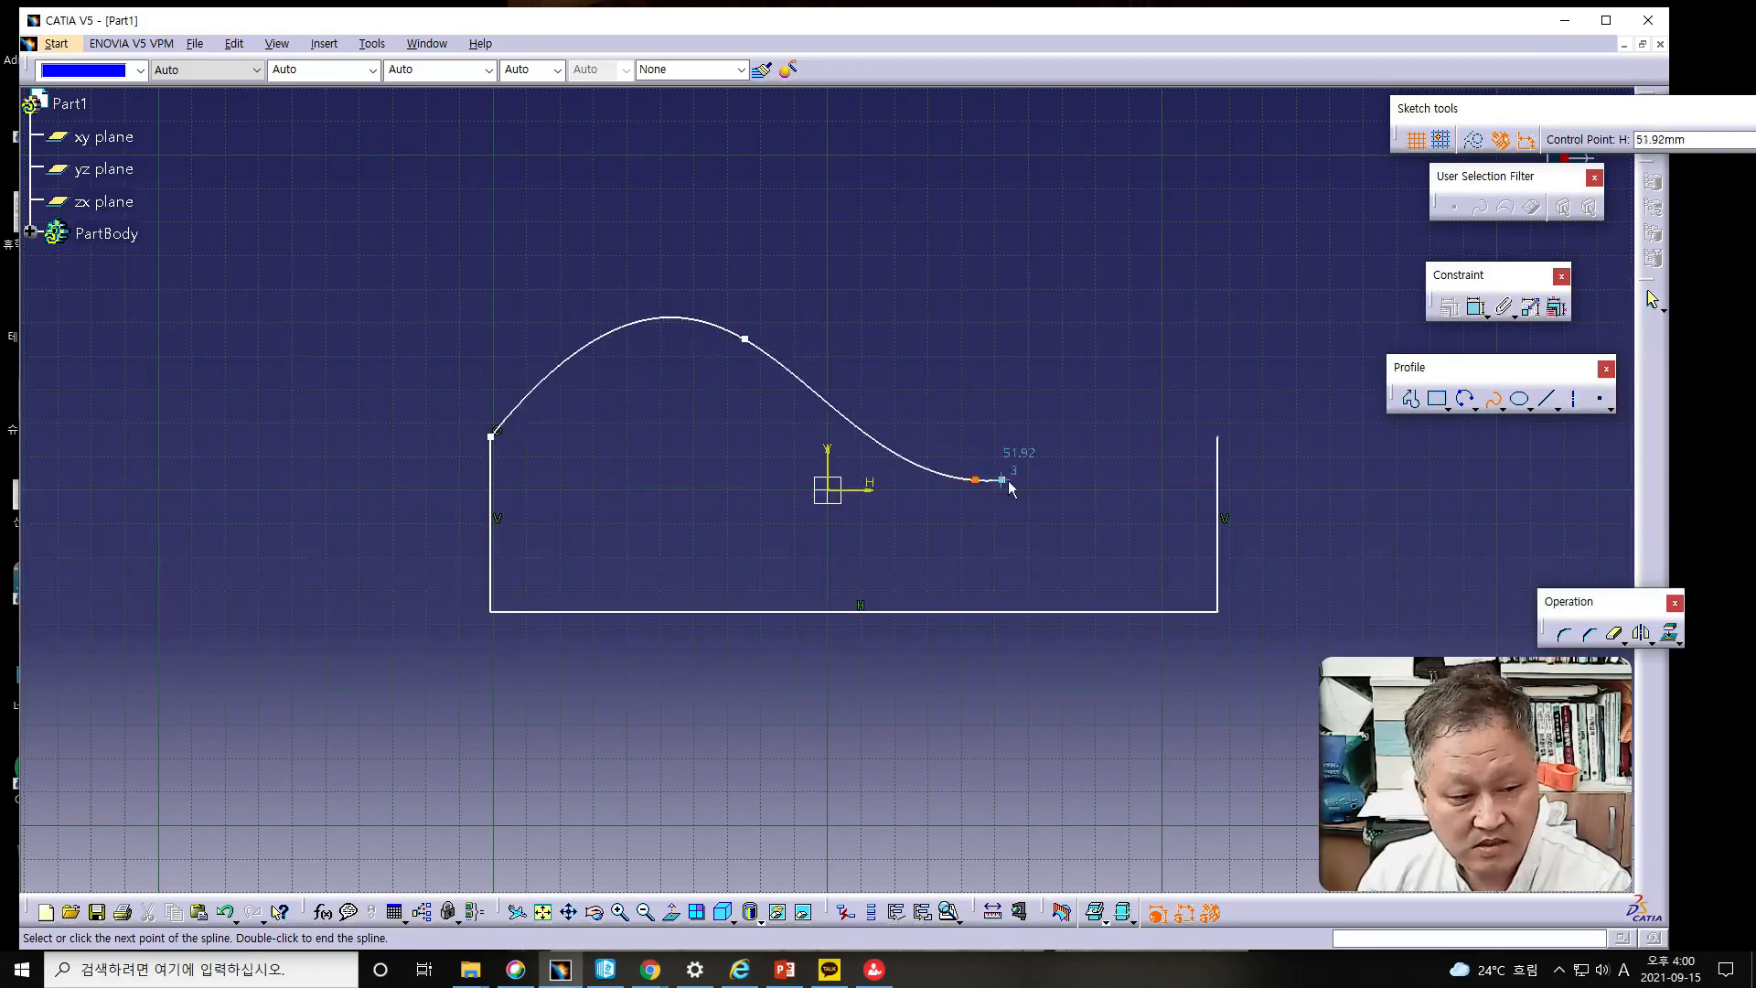
{"action": "double_click", "coordinate": [1224, 437]}
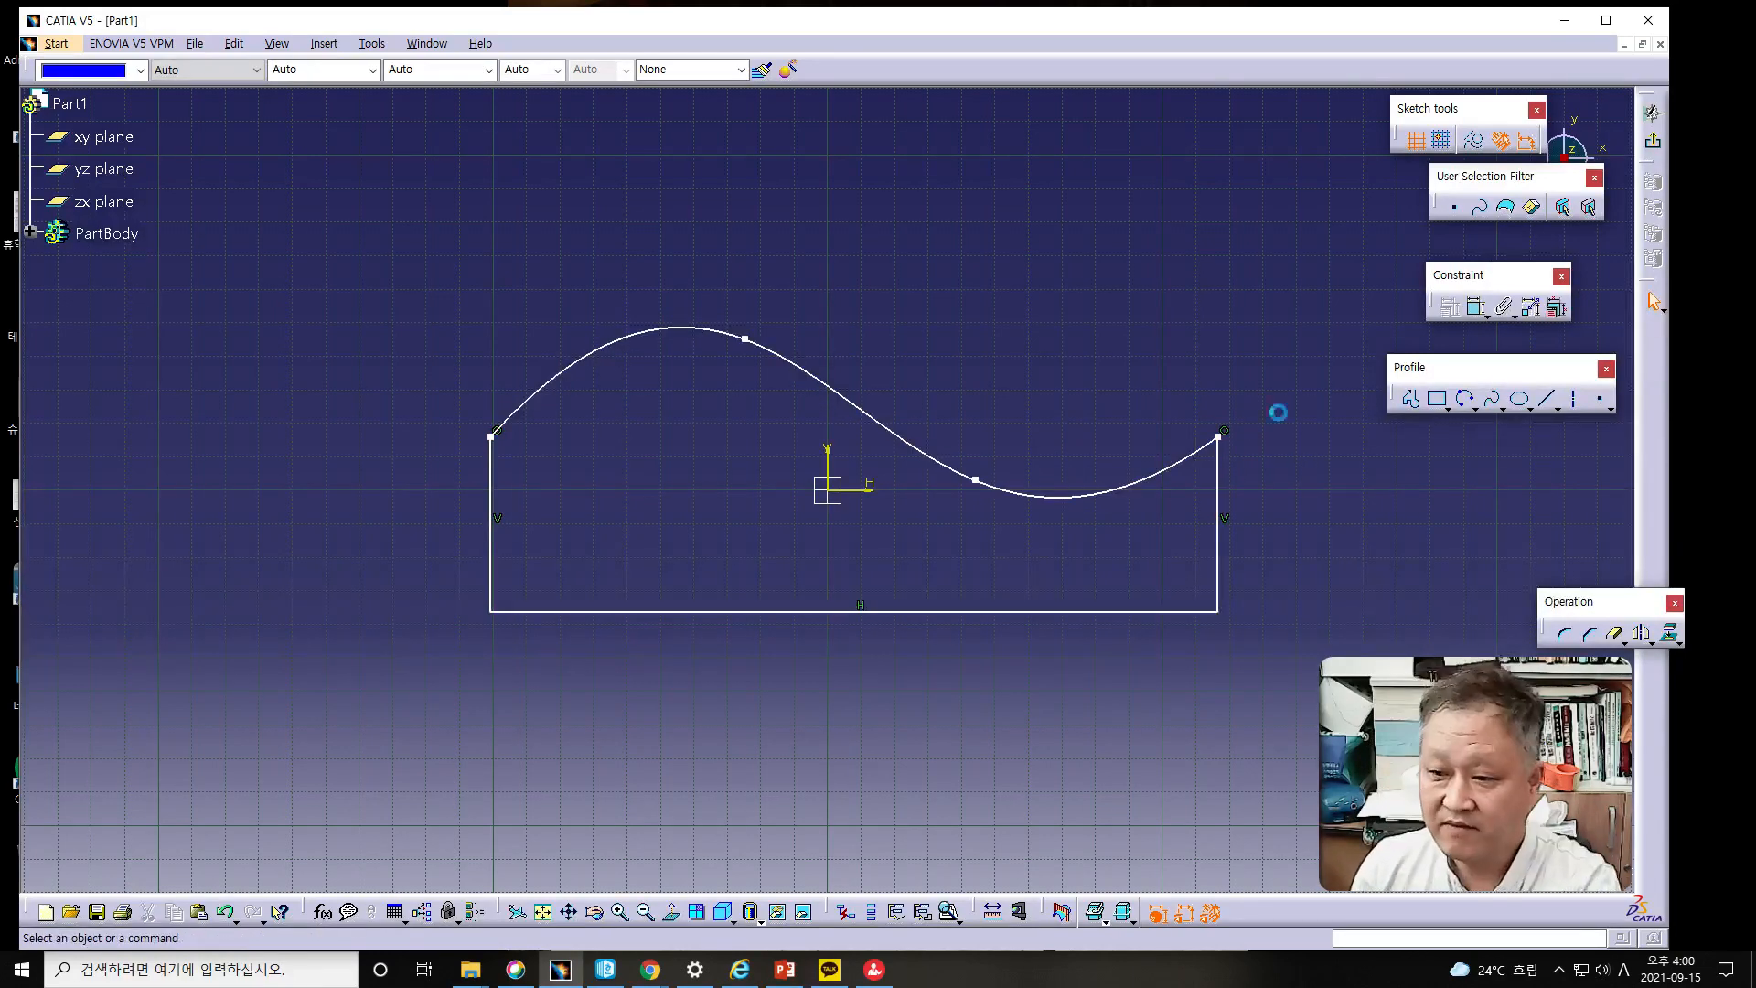
{"action": "left_click", "coordinate": [1654, 146]}
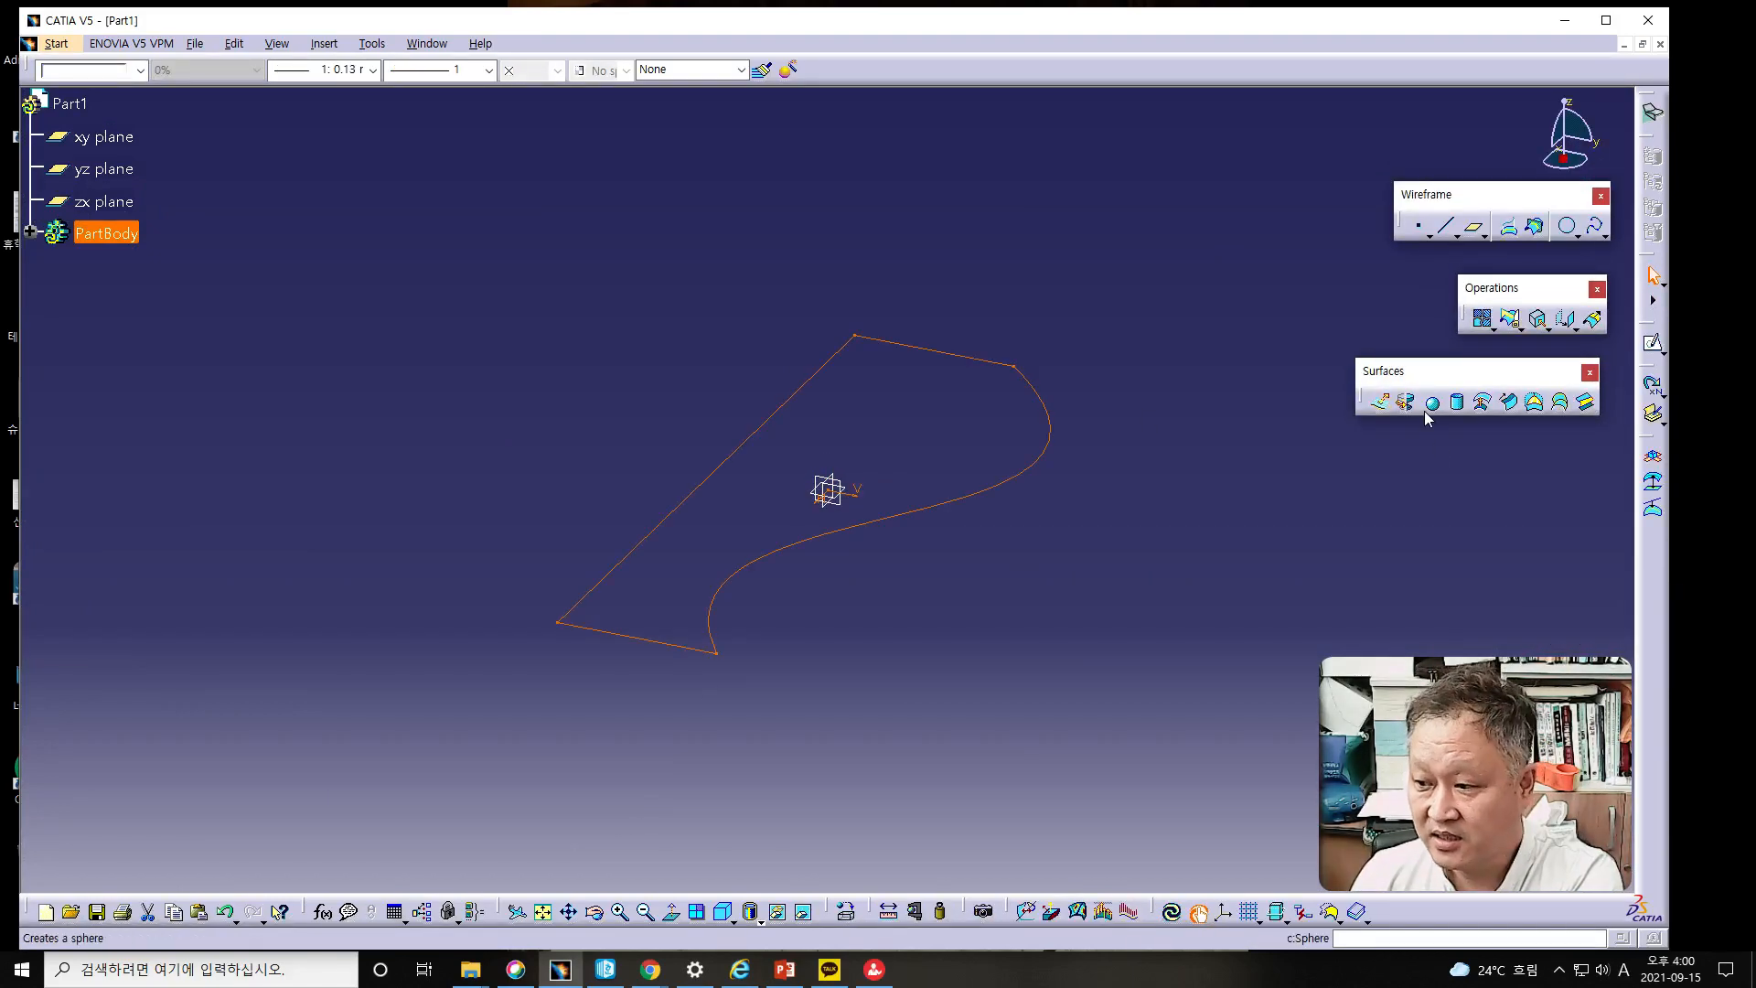
- Create a Fill surface bounded by the closed sketch
{"action": "left_click", "coordinate": [1537, 403]}
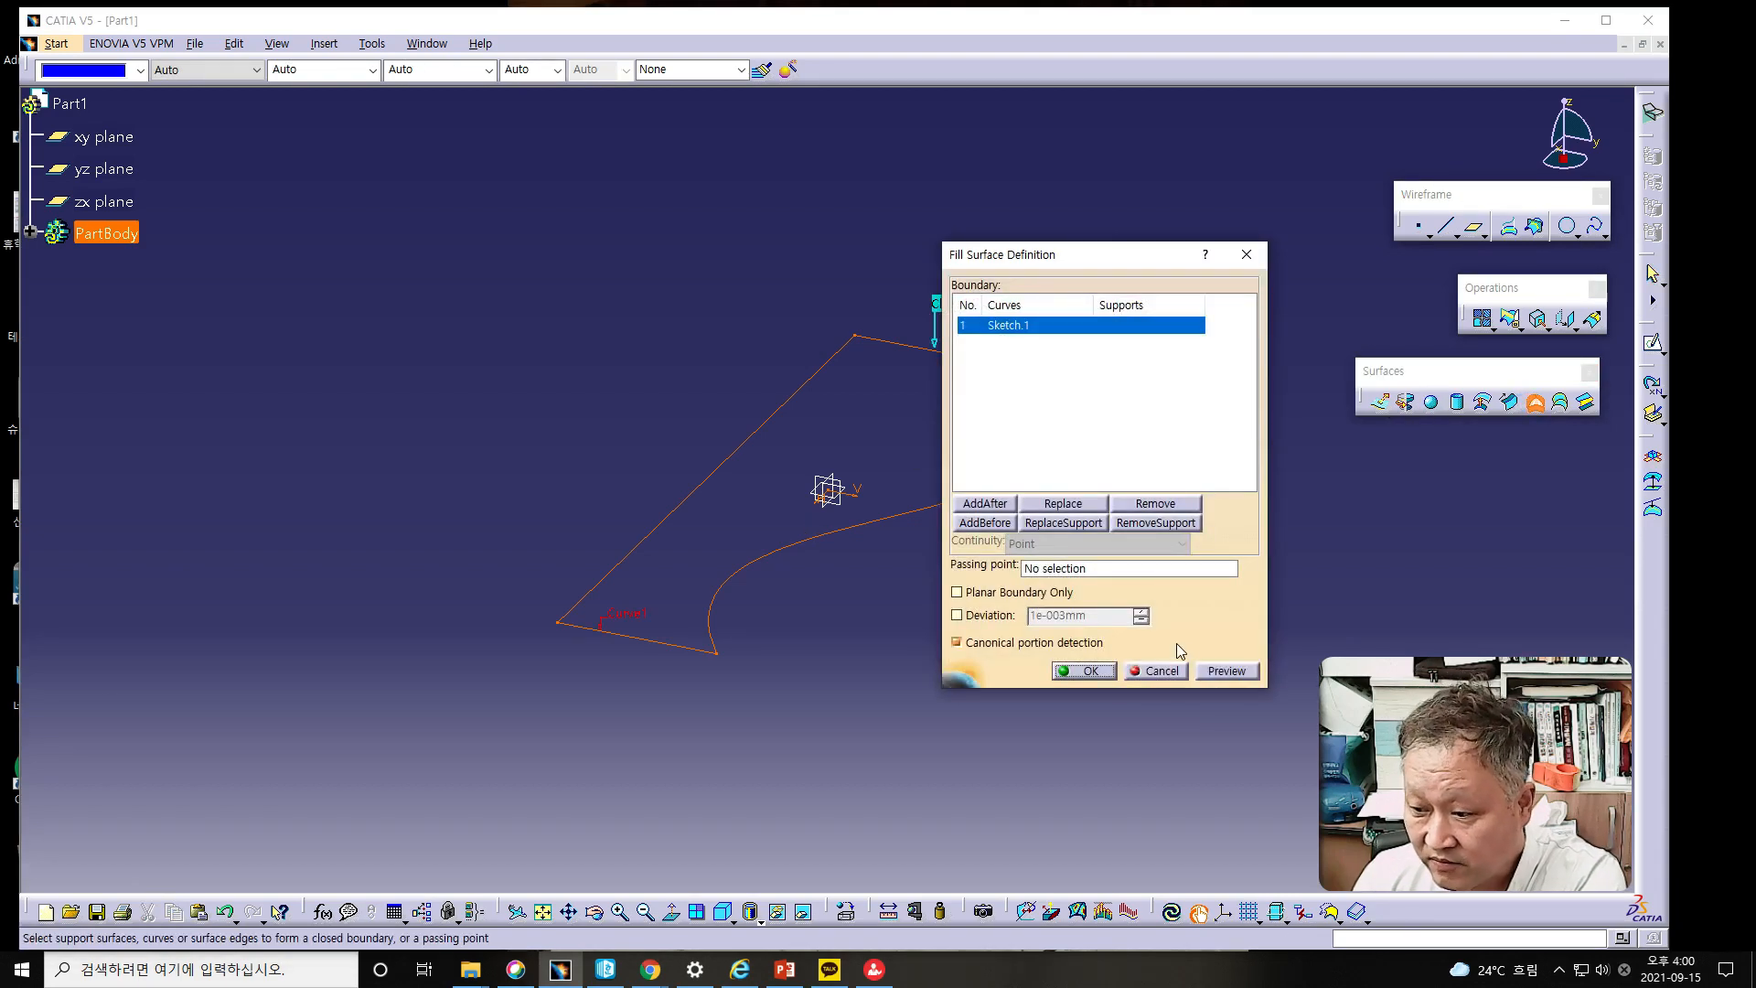
{"action": "left_click", "coordinate": [1209, 673]}
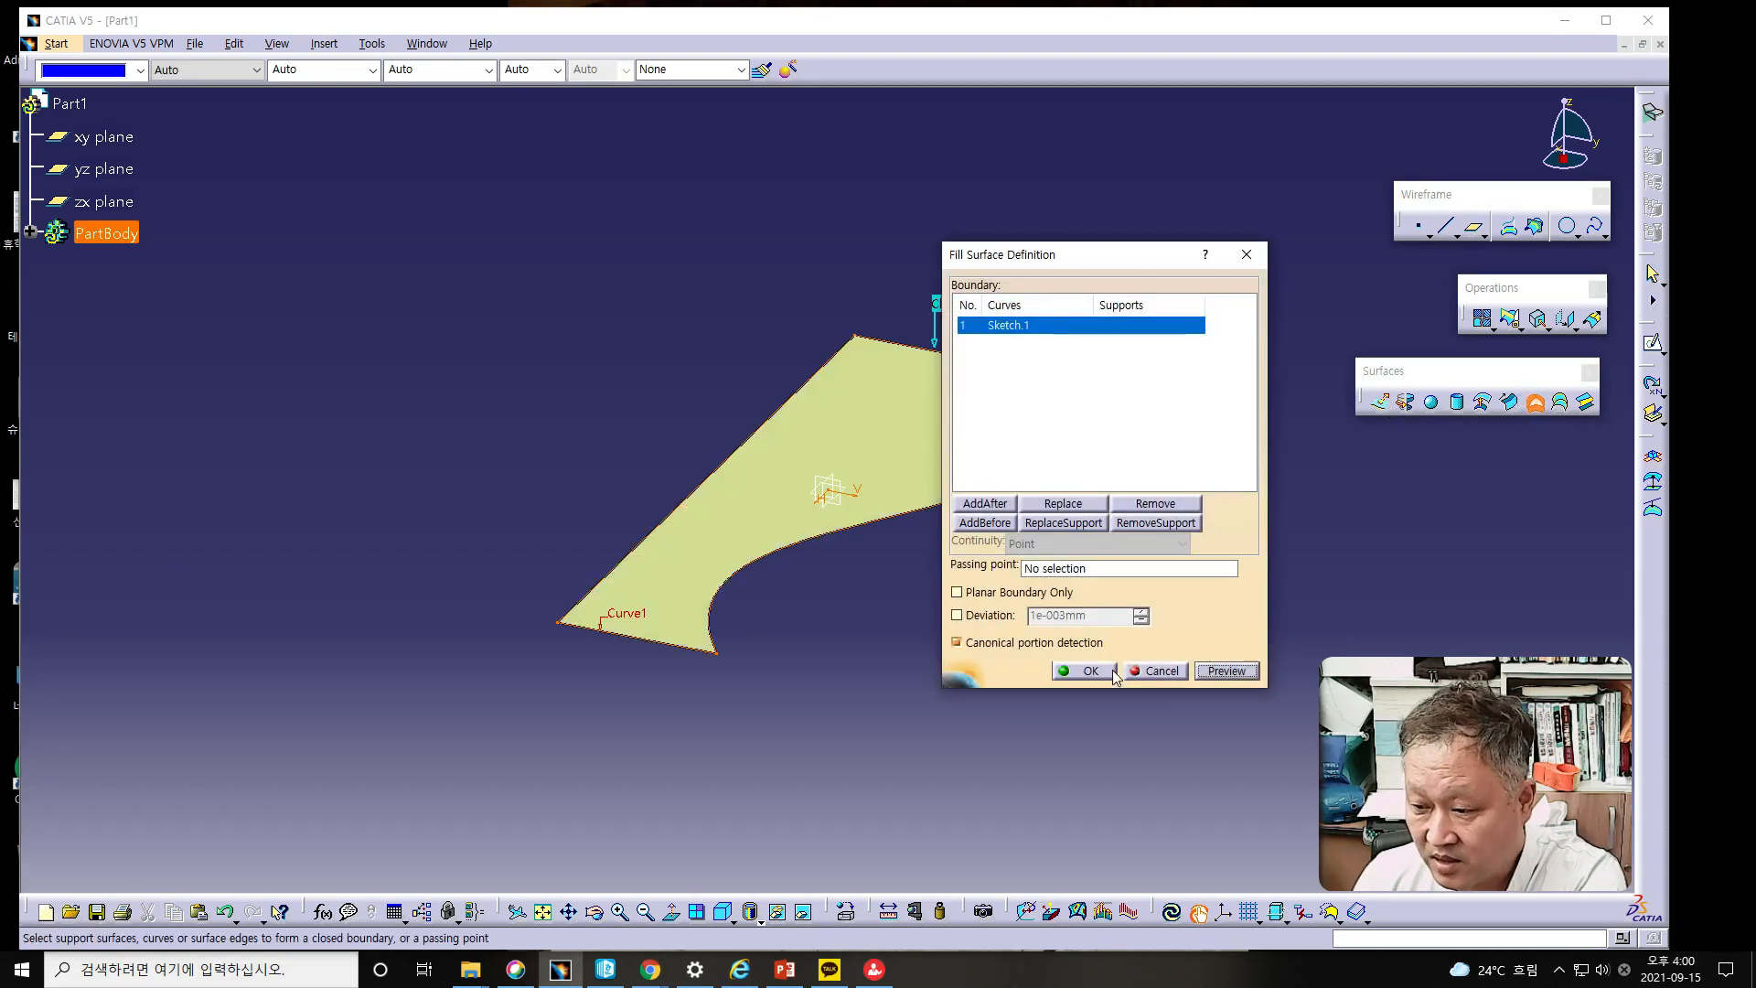
{"action": "left_click", "coordinate": [1080, 671]}
{"action": "middle_click_drag", "start_coordinate": [1050, 678], "coordinate": [752, 397]}
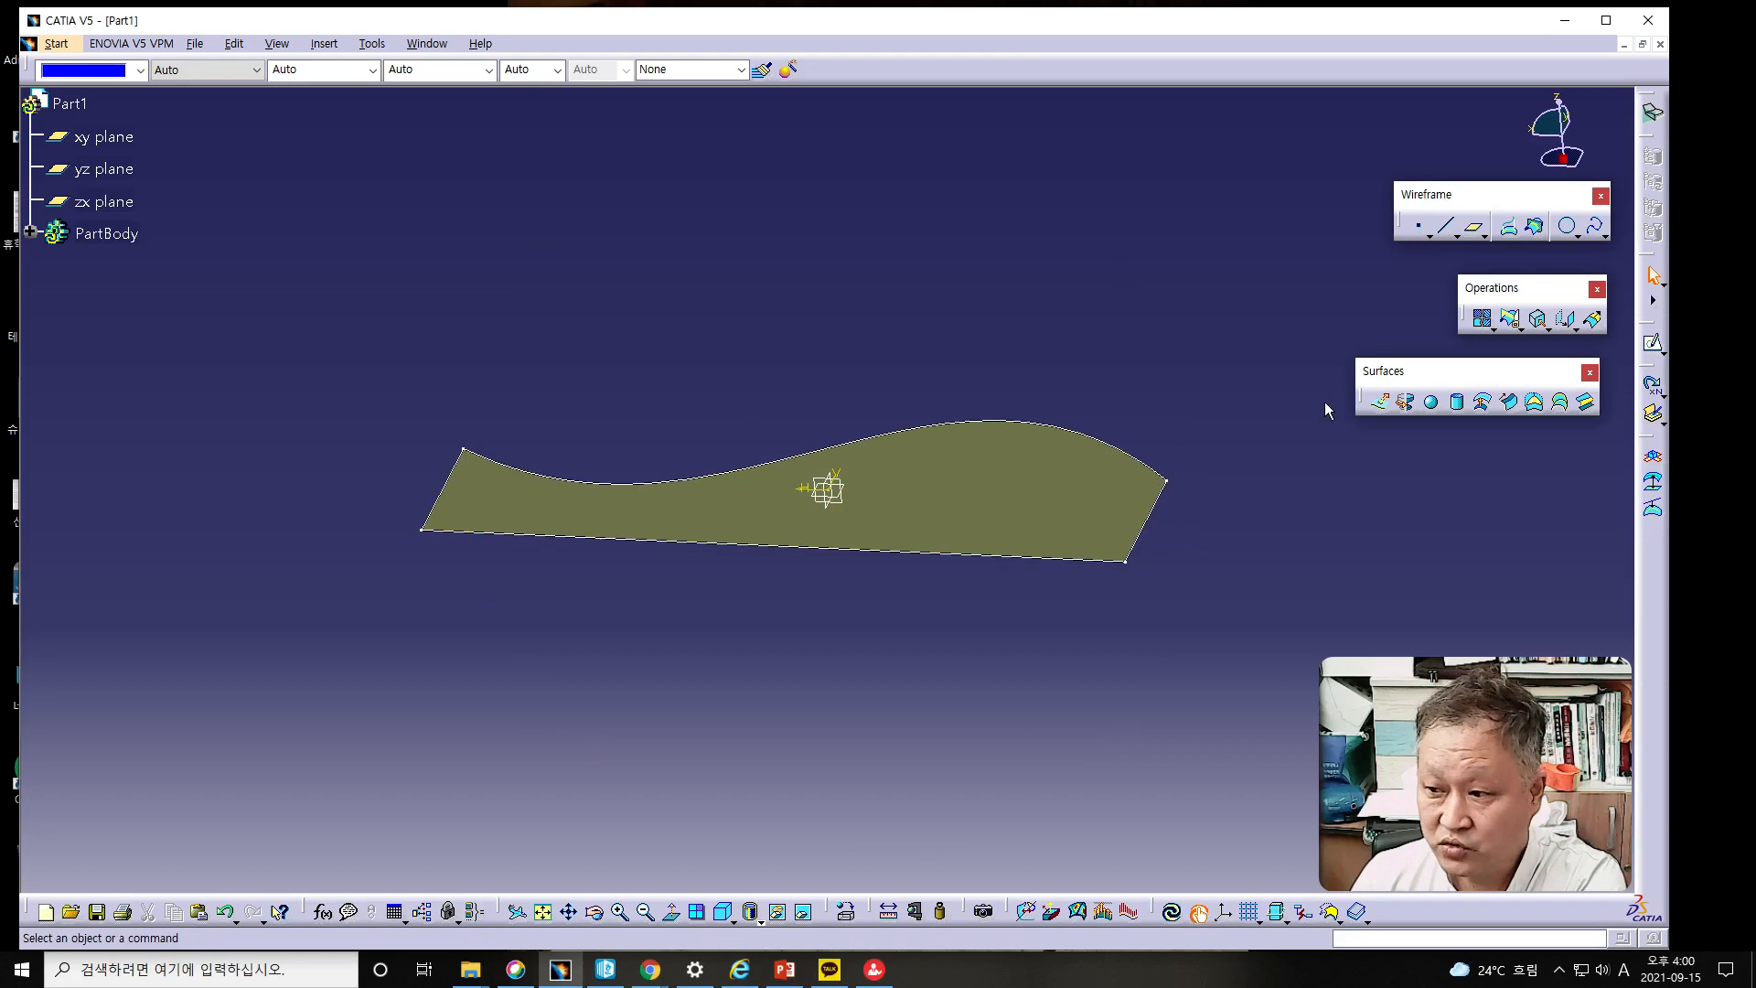
- Set up a Translate of the fill surface by 50 mm along the X component
{"action": "left_click", "coordinate": [1570, 330]}
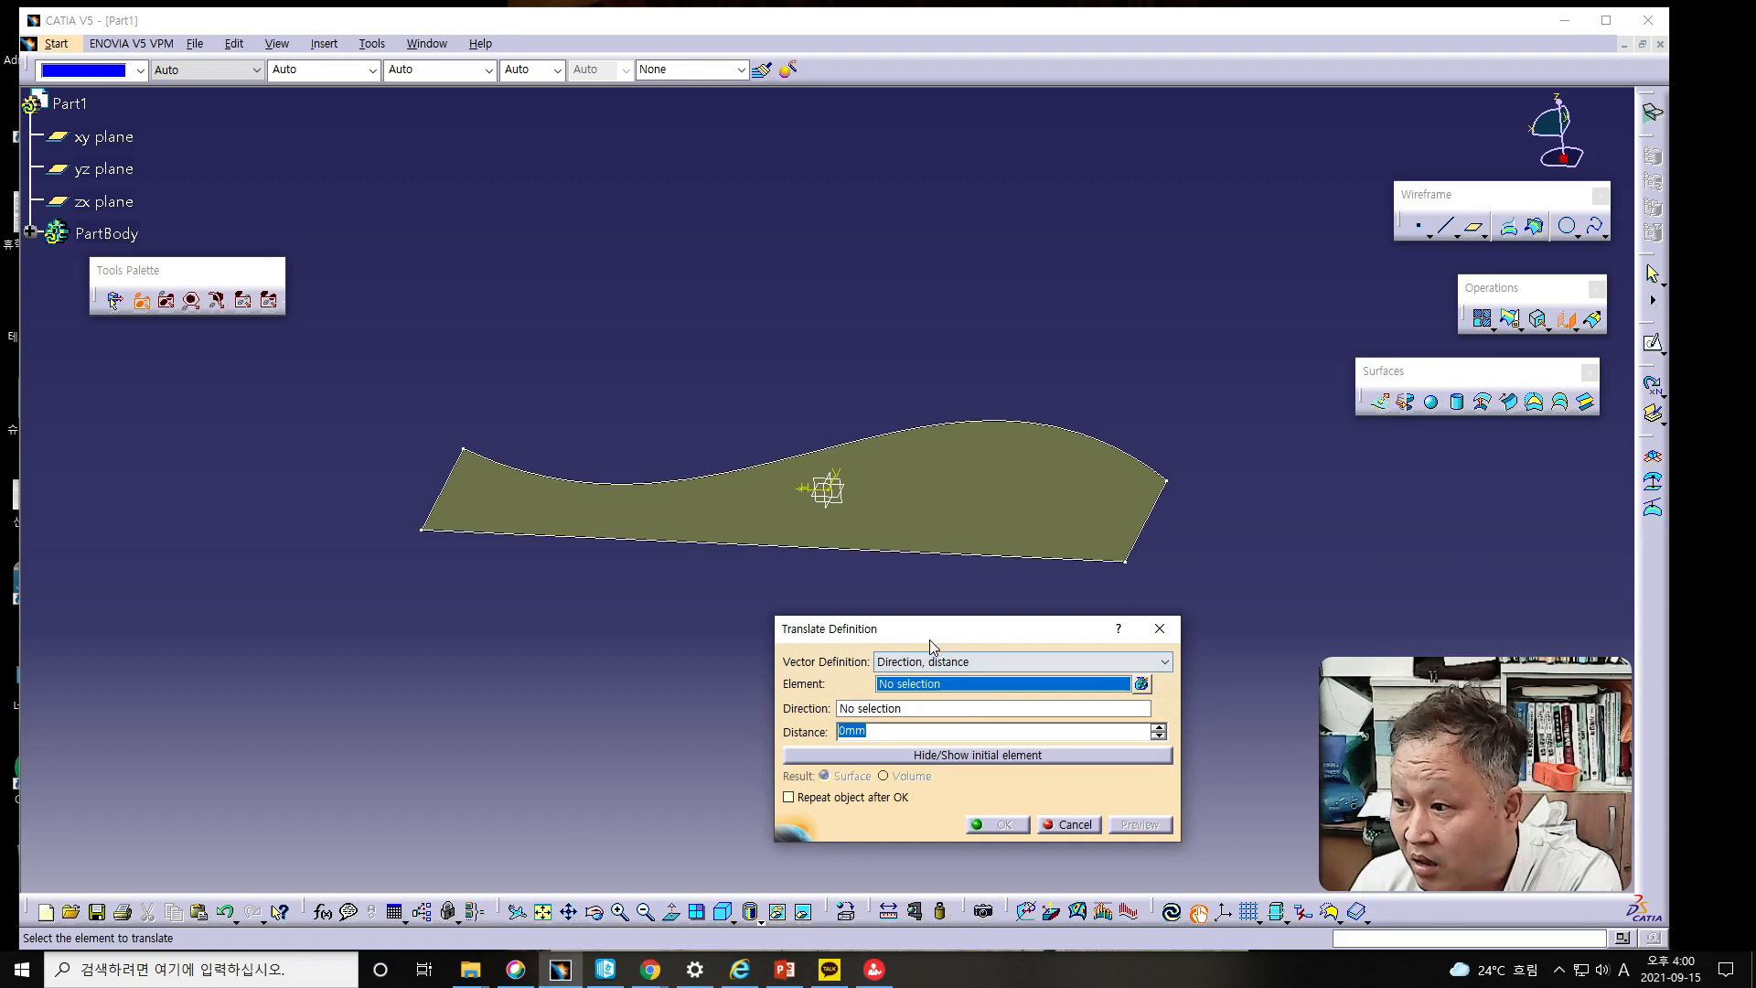
{"action": "right_click", "coordinate": [940, 690]}
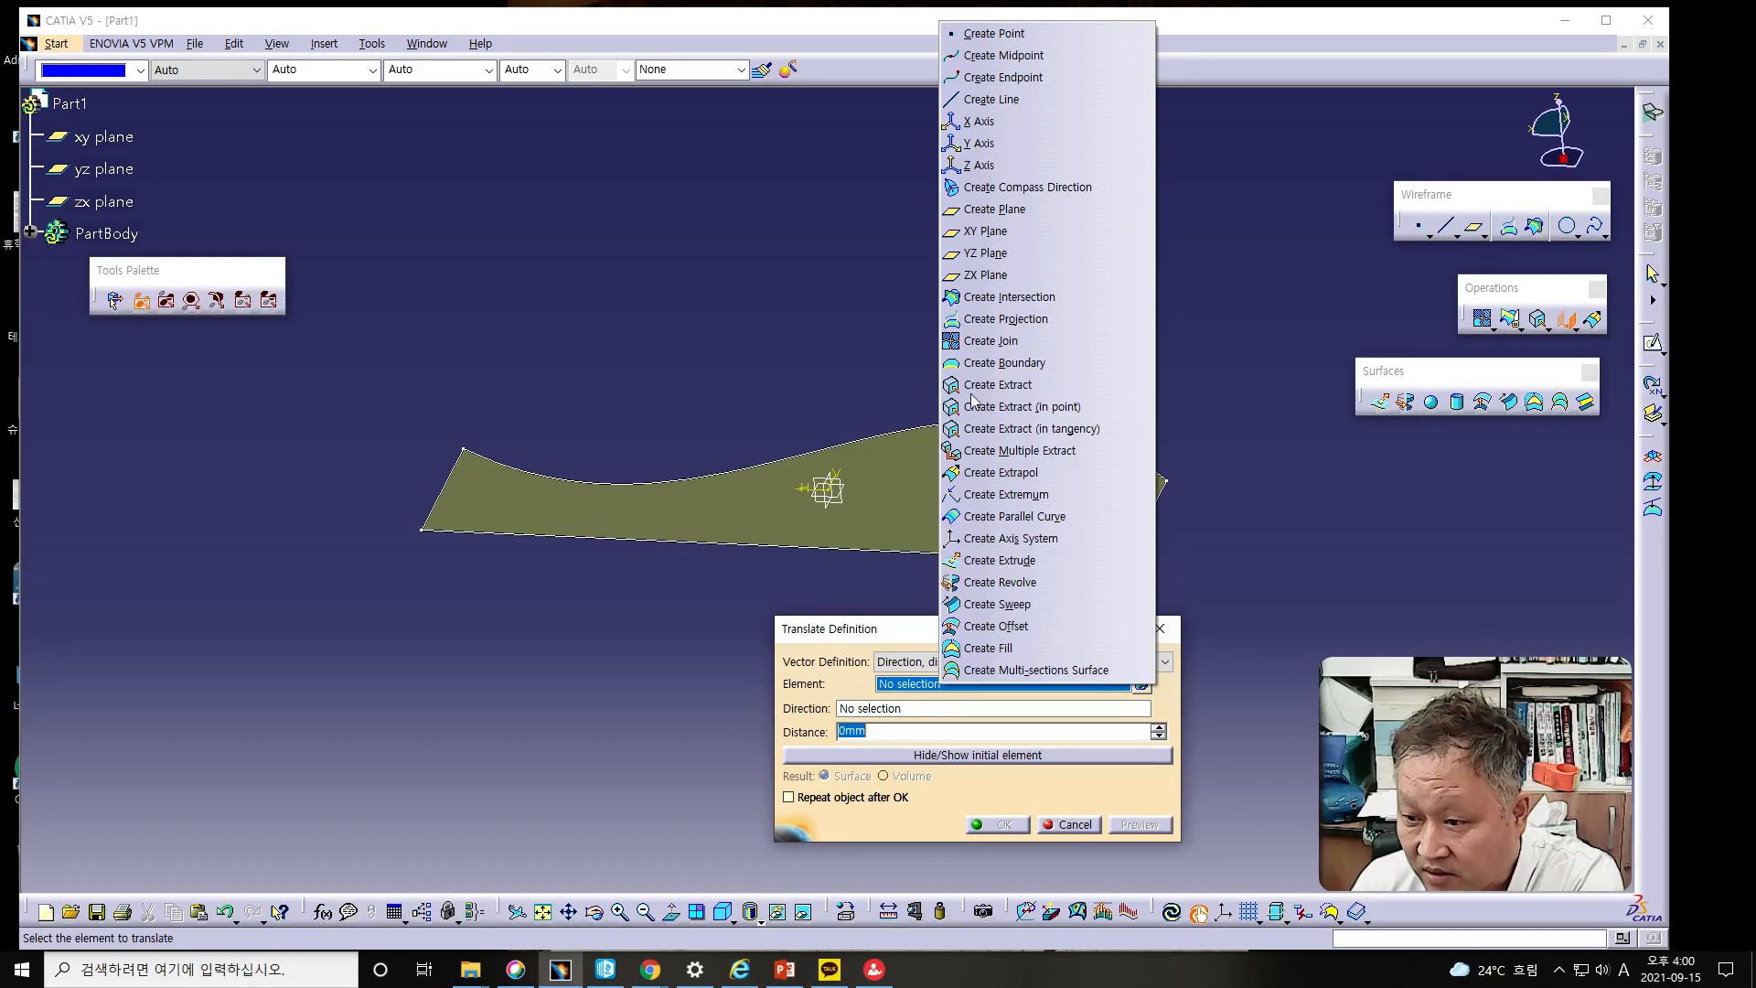
{"action": "left_click", "coordinate": [979, 121]}
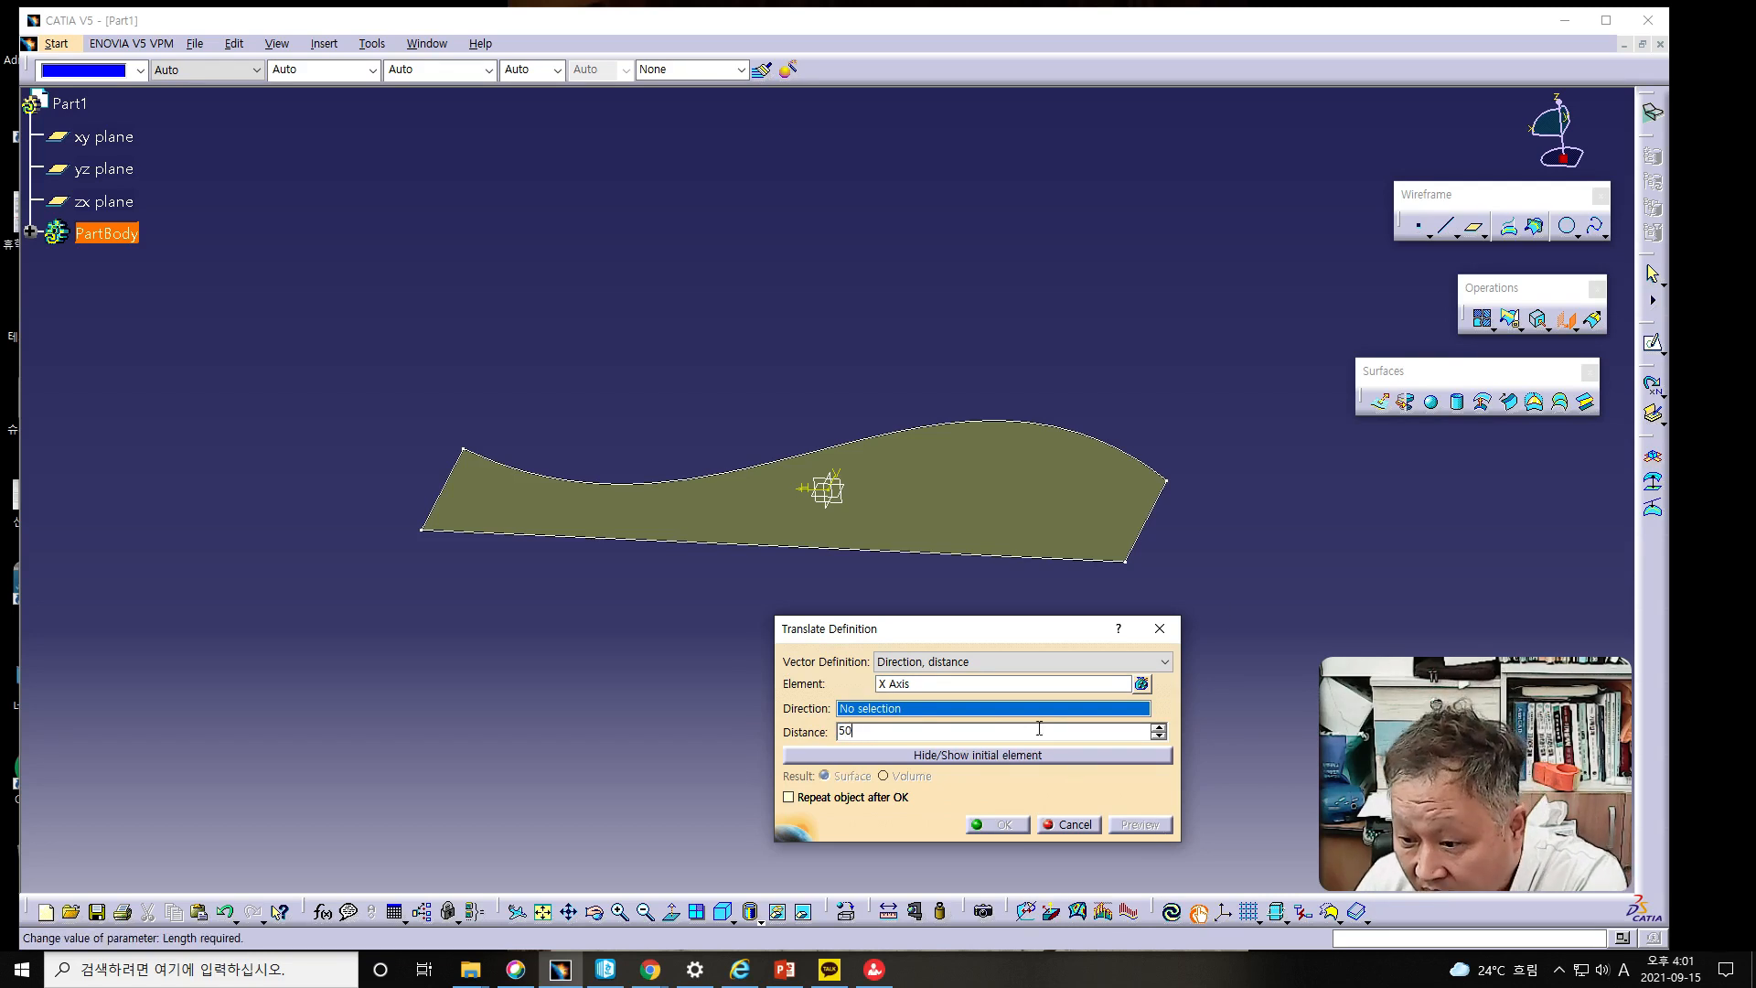
{"action": "right_click", "coordinate": [918, 713]}
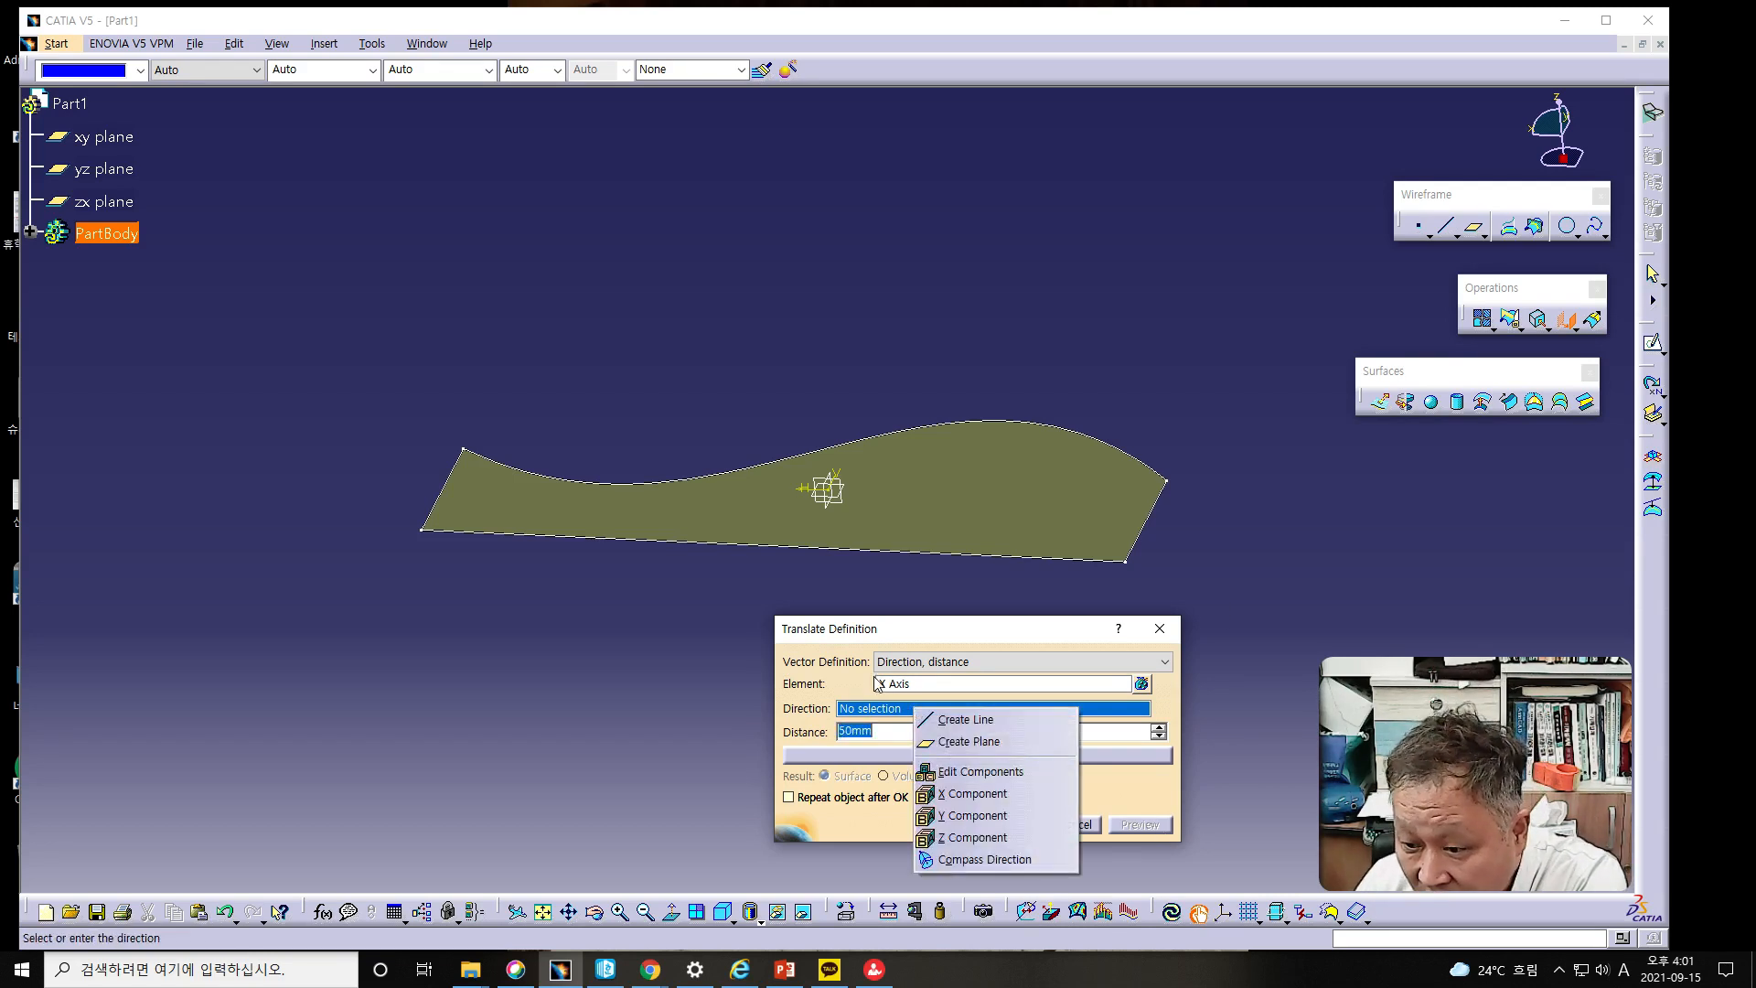
{"action": "left_click", "coordinate": [917, 685]}
{"action": "left_click", "coordinate": [937, 478]}
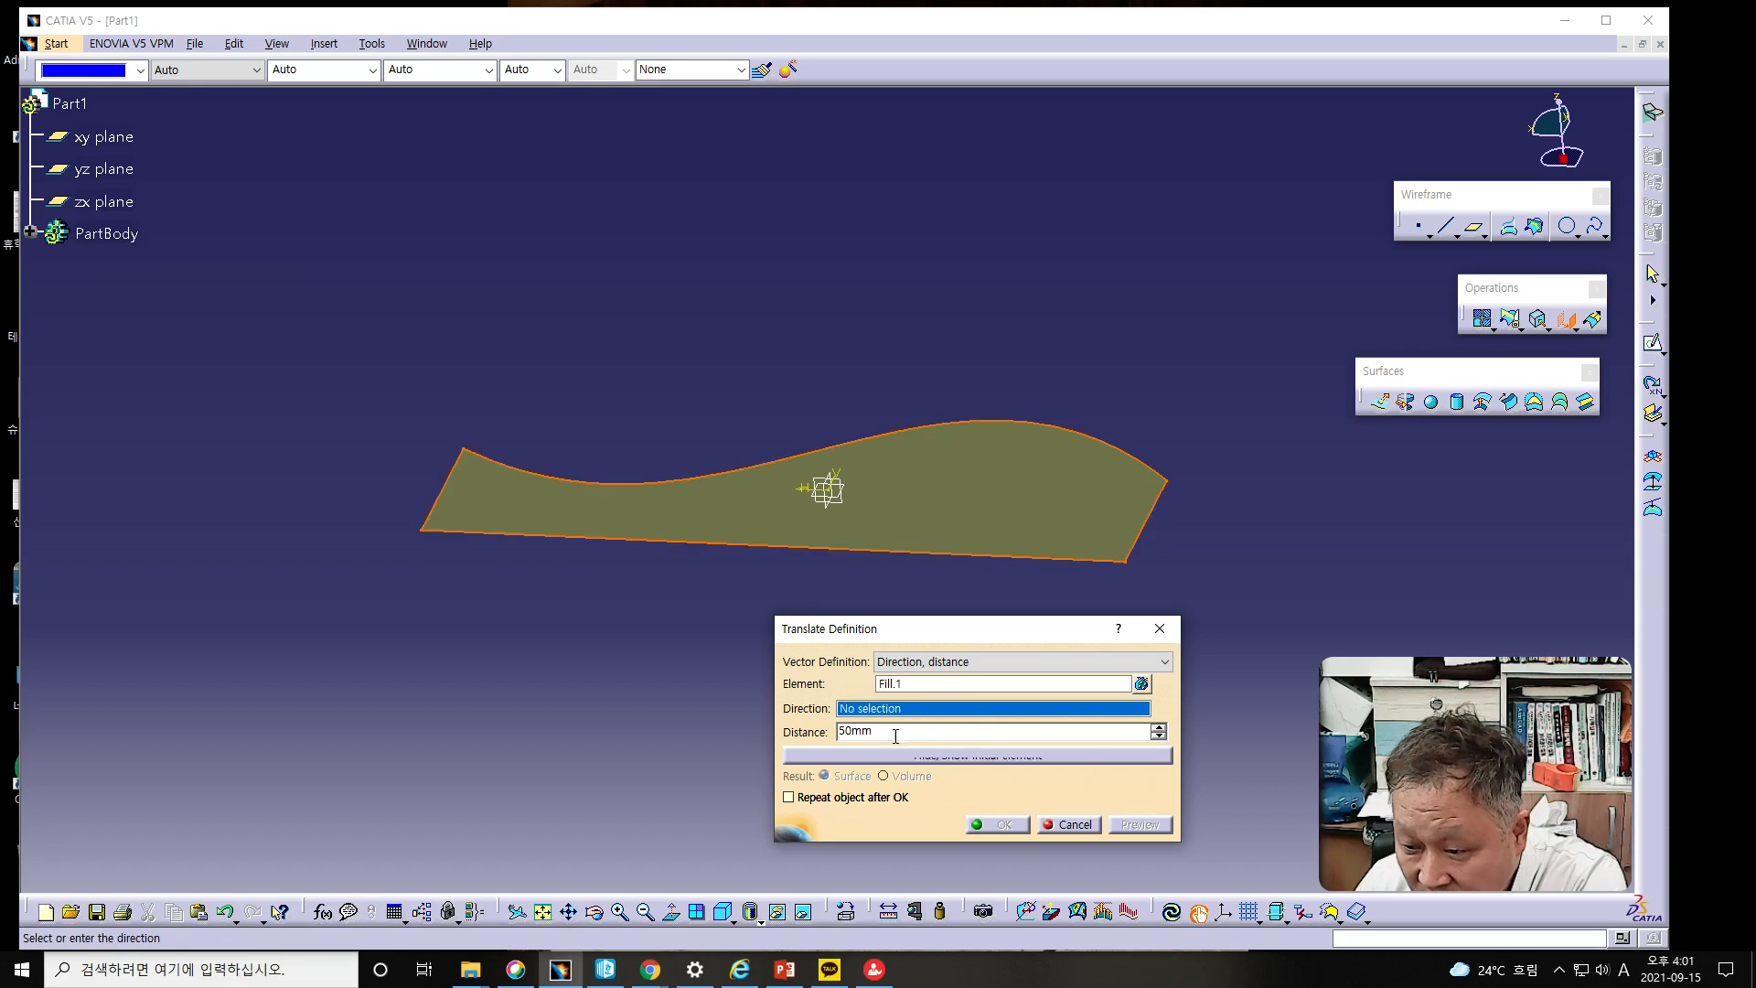
{"action": "right_click", "coordinate": [902, 714]}
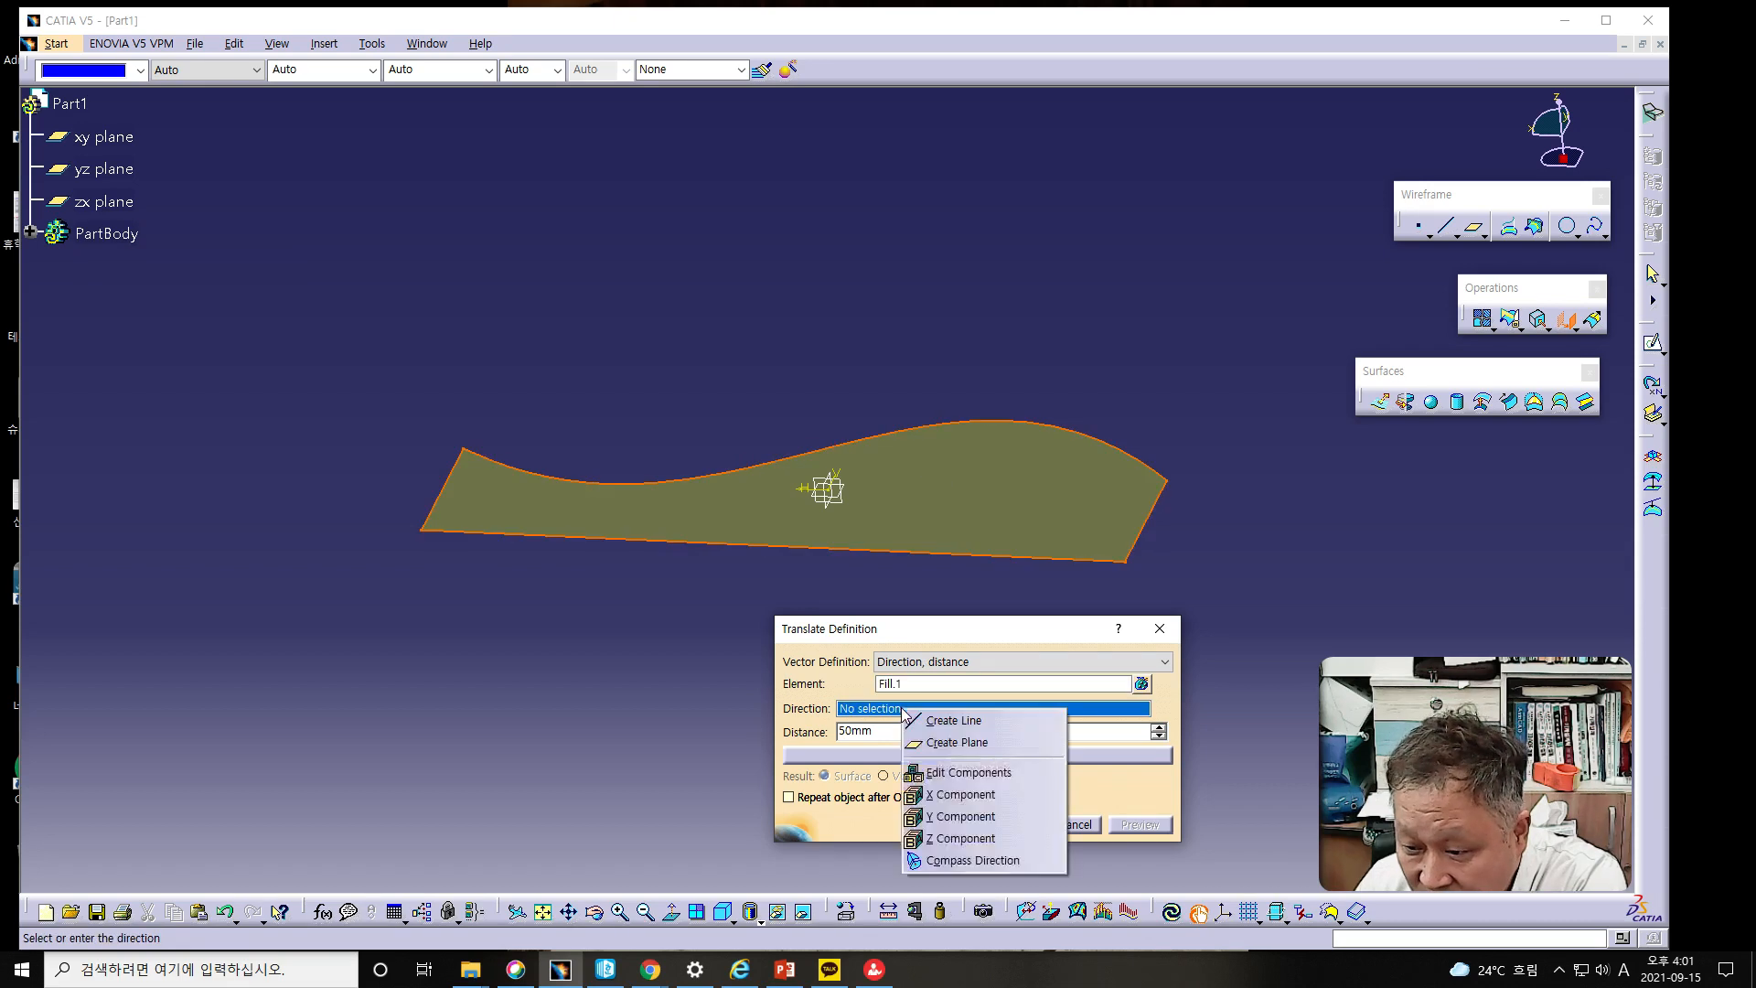
{"action": "left_click", "coordinate": [943, 795]}
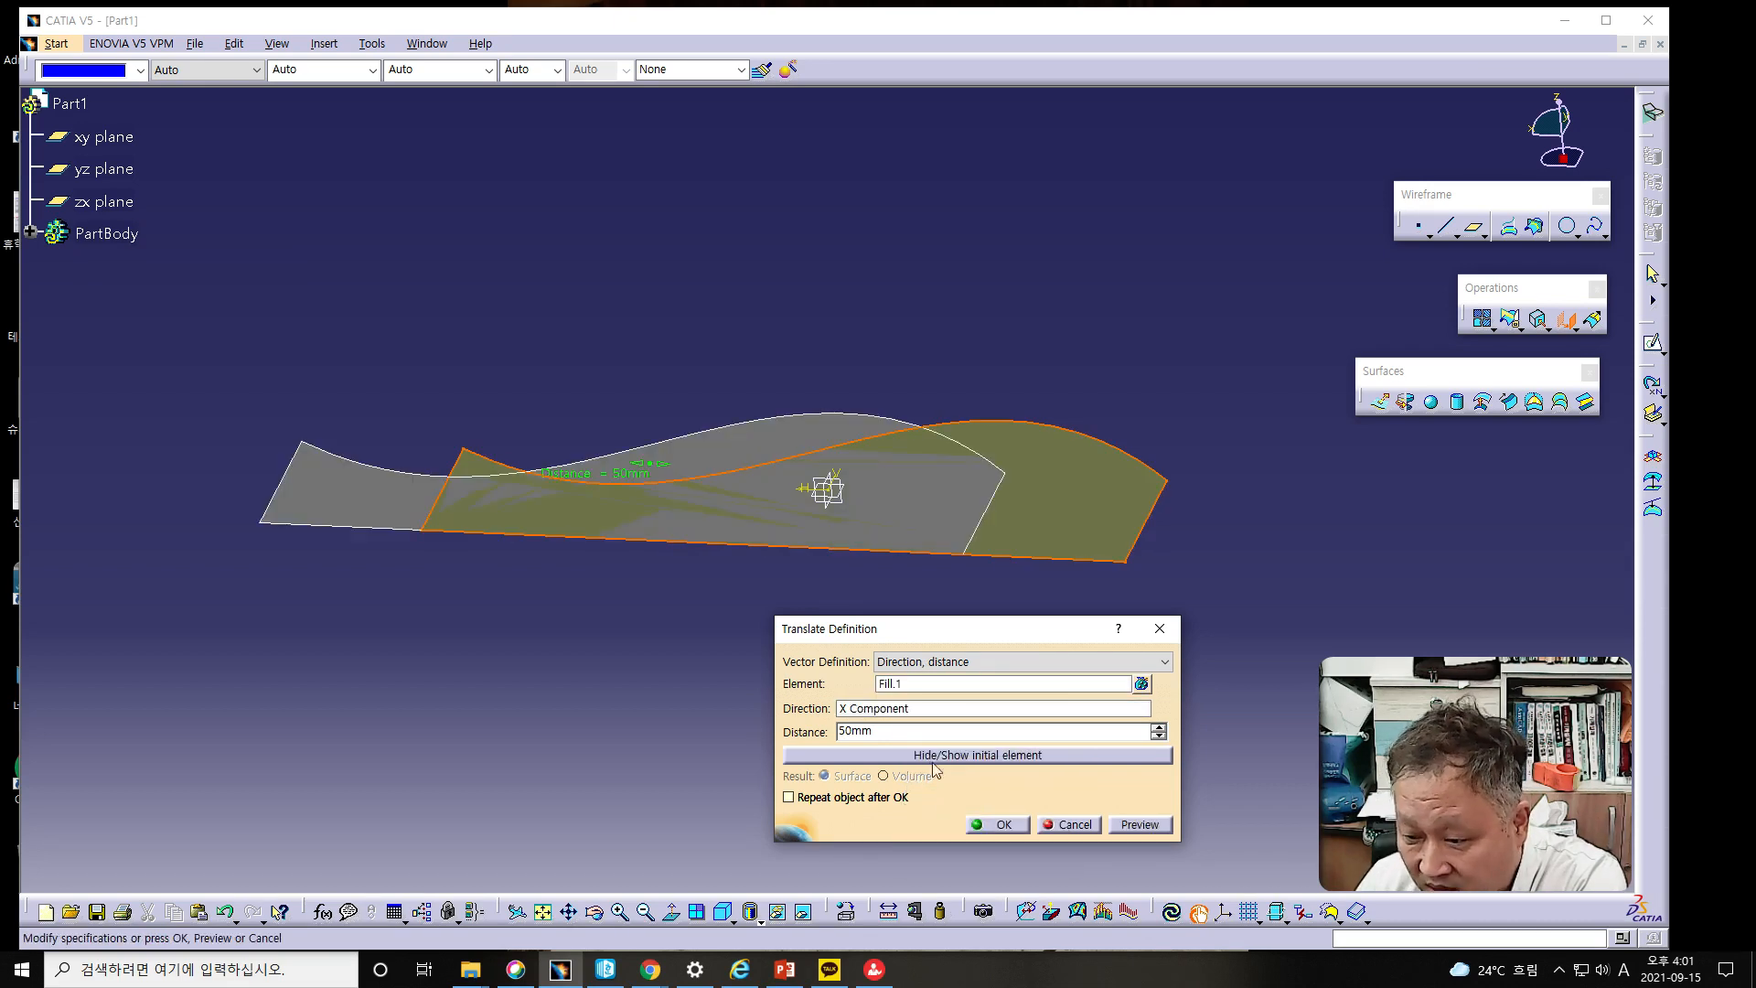
- Try the Y component as the translation direction for the fill surface
{"action": "left_click", "coordinate": [952, 715]}
{"action": "right_click", "coordinate": [889, 714]}
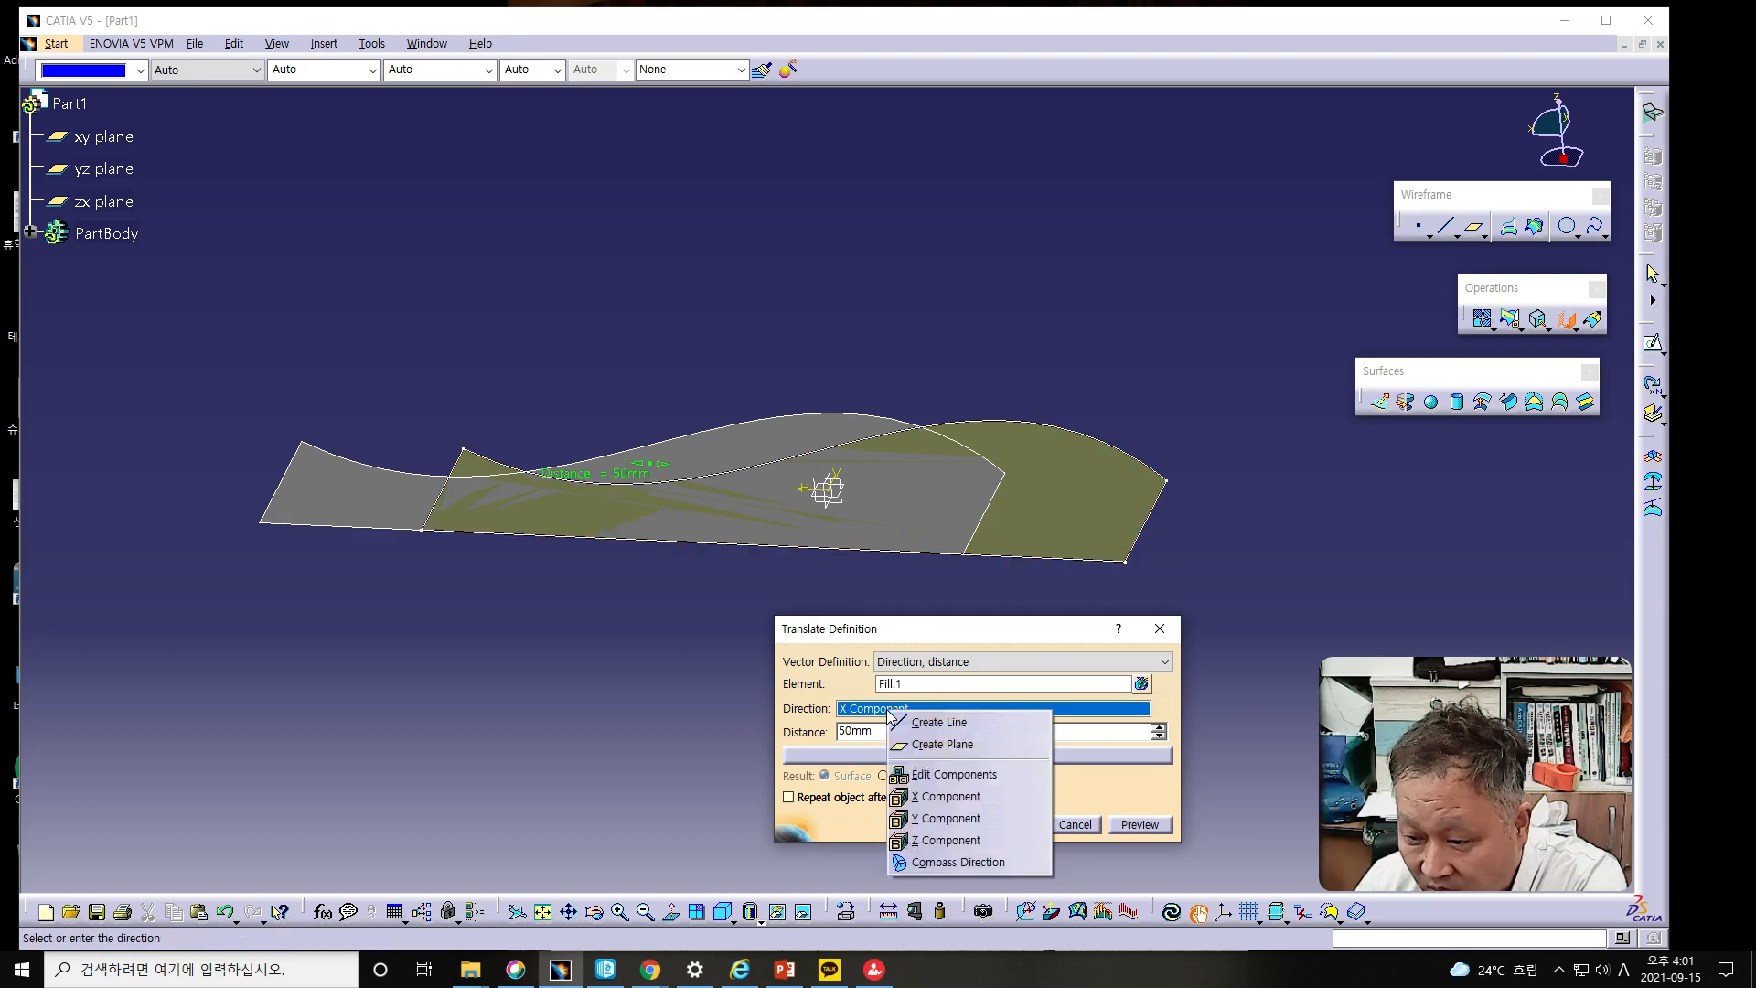
{"action": "left_click", "coordinate": [929, 818]}
{"action": "middle_click_drag", "start_coordinate": [910, 457], "coordinate": [896, 401]}
- Change the translation direction to the Z component with a distance of 100 mm and create the translated surface
{"action": "left_click", "coordinate": [884, 712]}
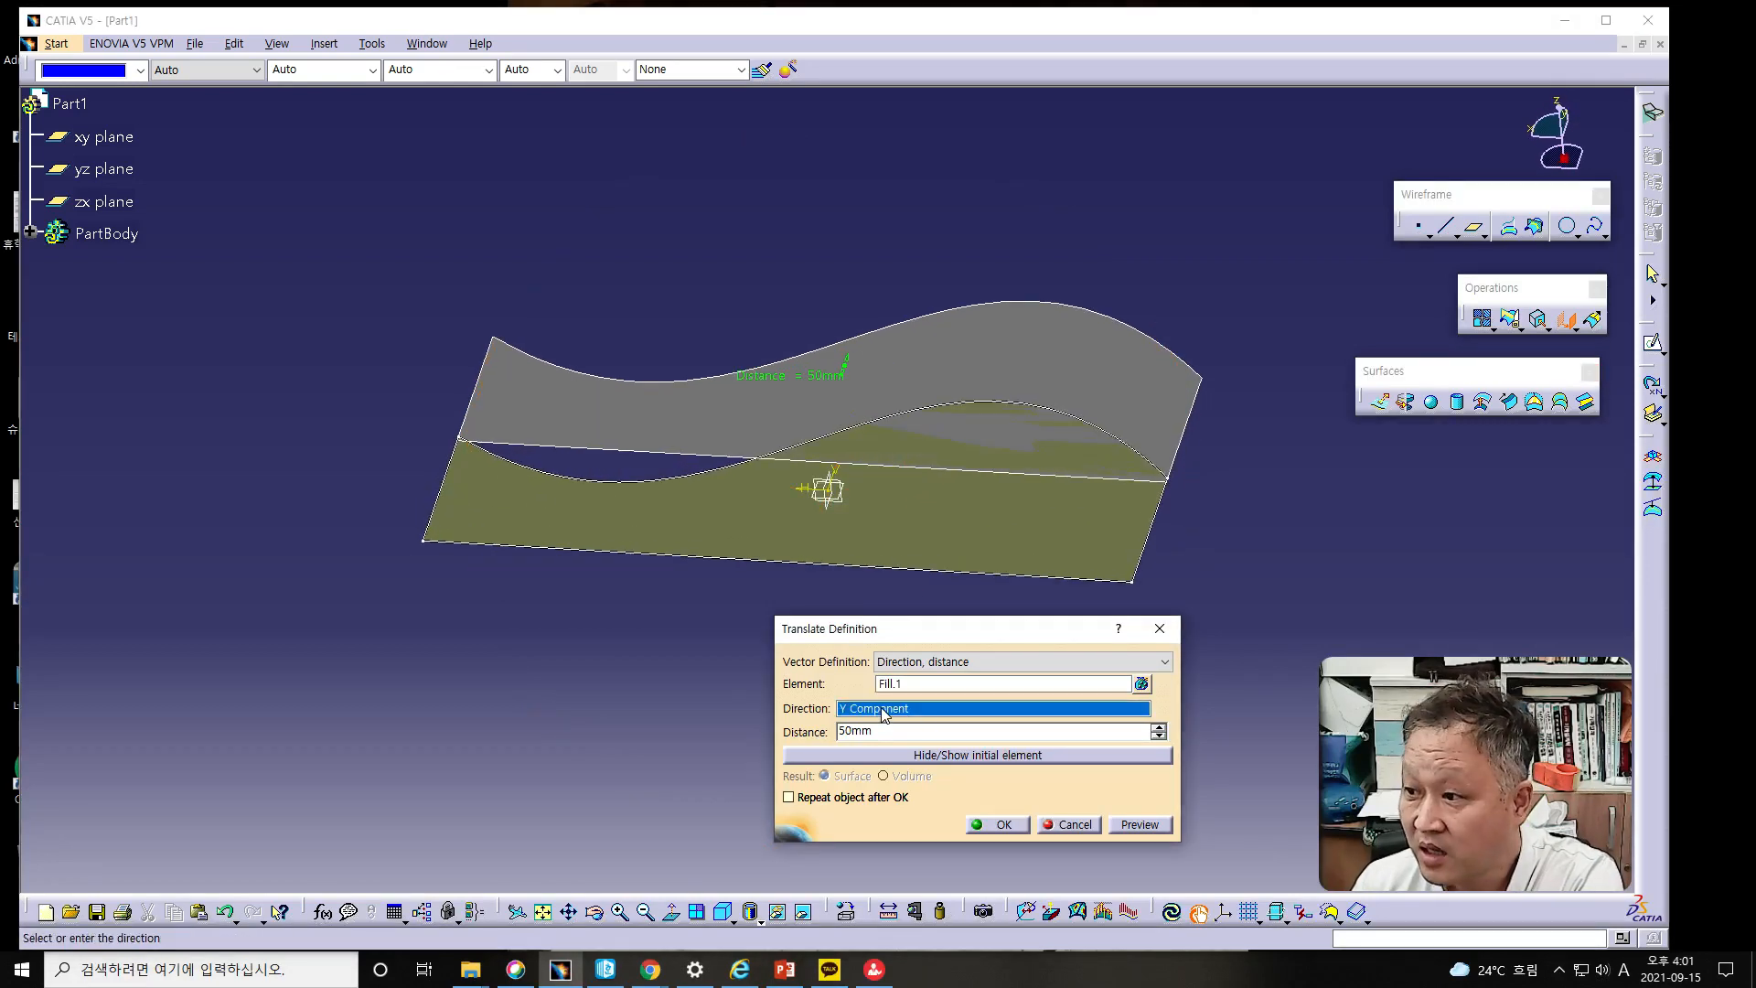
{"action": "right_click", "coordinate": [907, 720]}
{"action": "left_click", "coordinate": [948, 835]}
{"action": "middle_click_drag", "start_coordinate": [876, 252], "coordinate": [932, 398]}
{"action": "left_click_drag", "start_coordinate": [885, 734], "coordinate": [783, 733]}
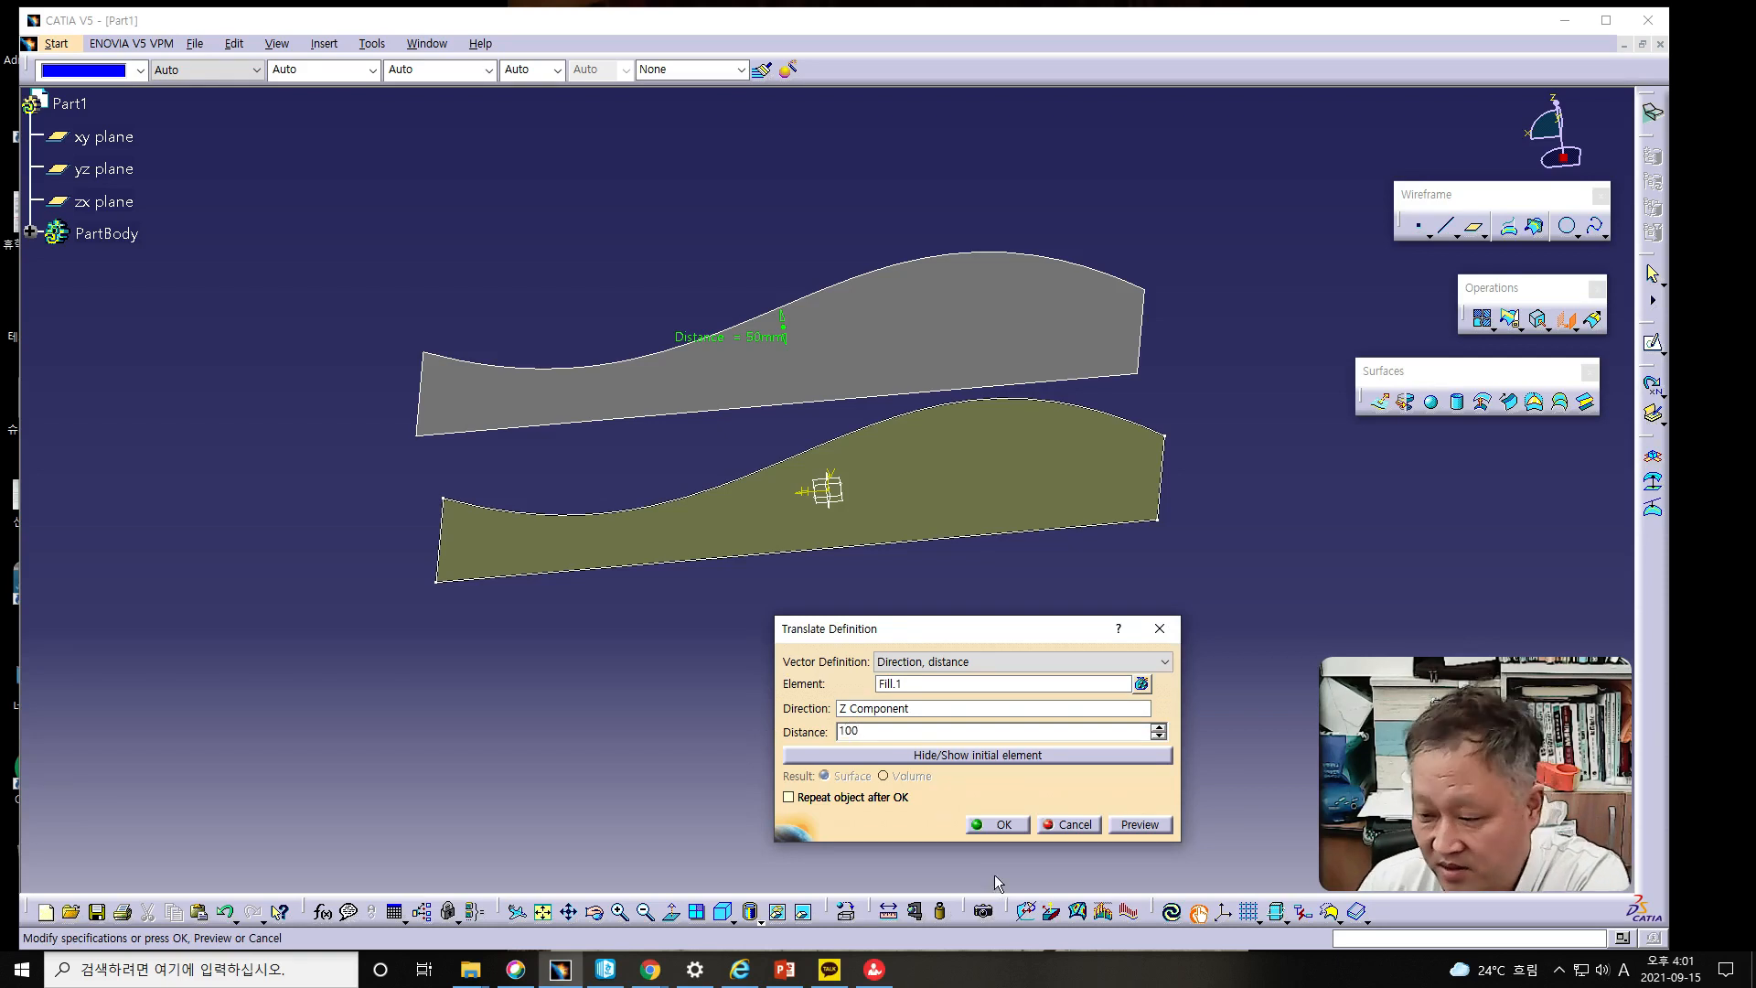
{"action": "left_click", "coordinate": [1143, 825]}
{"action": "left_click", "coordinate": [1005, 825]}
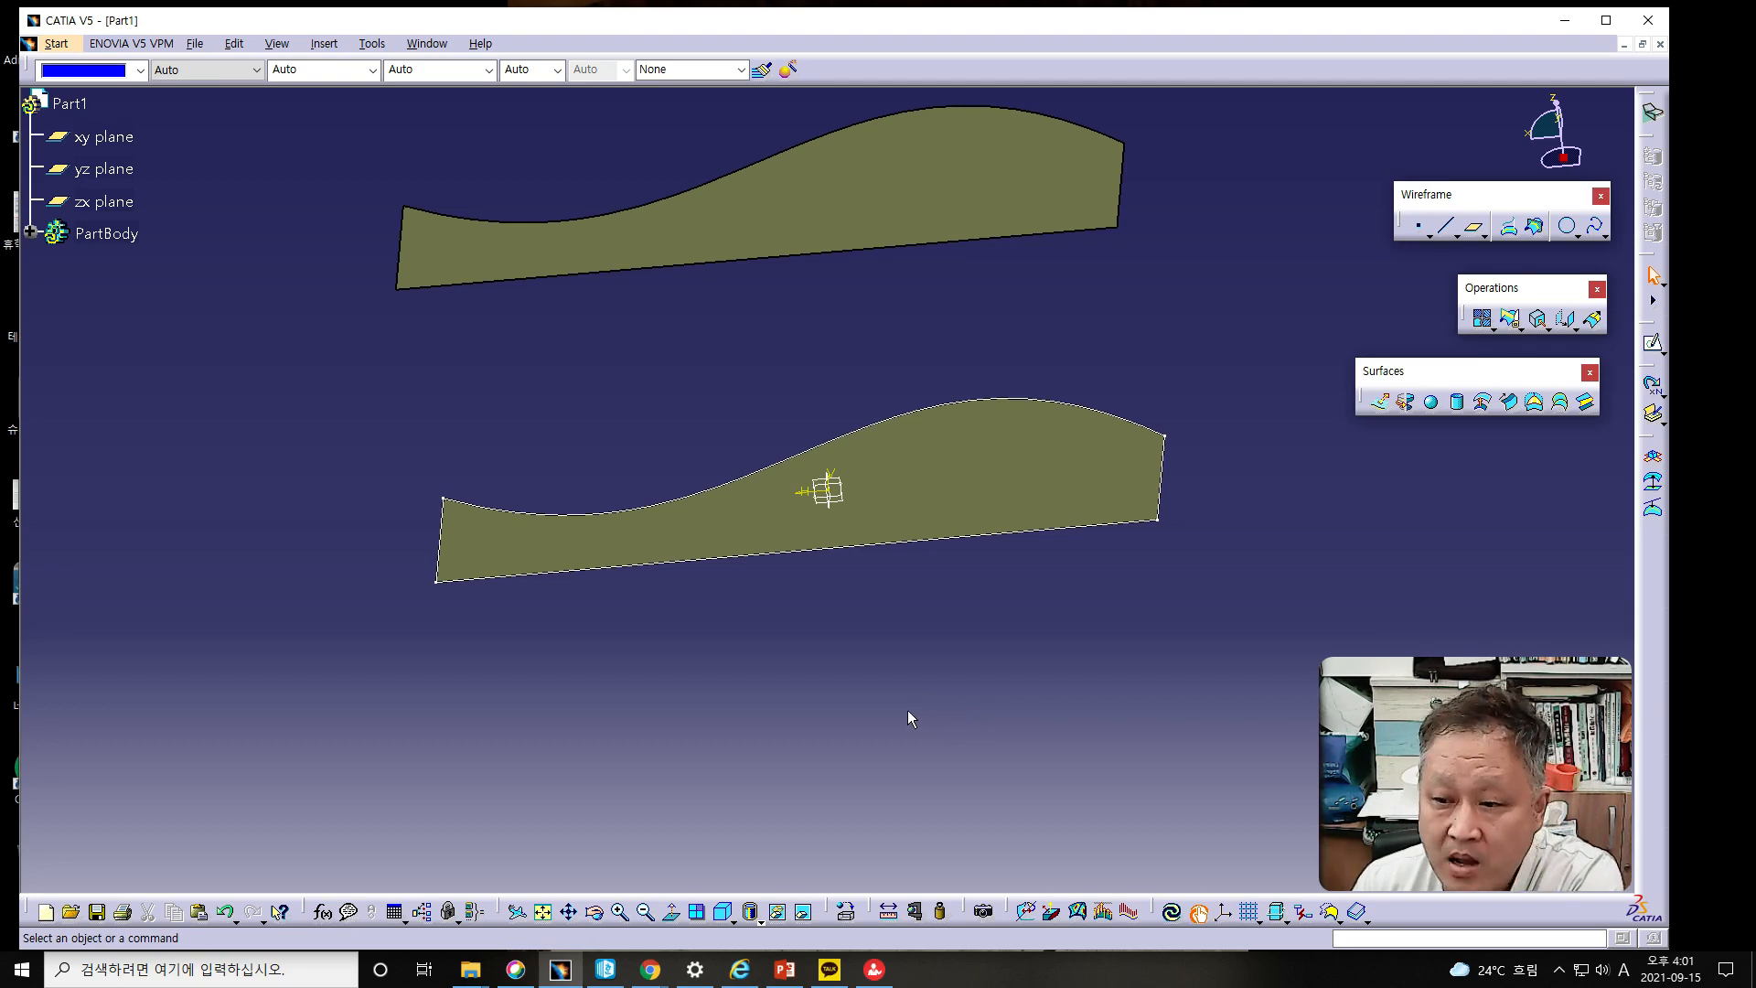
- Extrude the translated surface's wavy edge 100 mm along the reversed Z component, reaching the original fill surface
{"action": "left_click", "coordinate": [805, 143]}
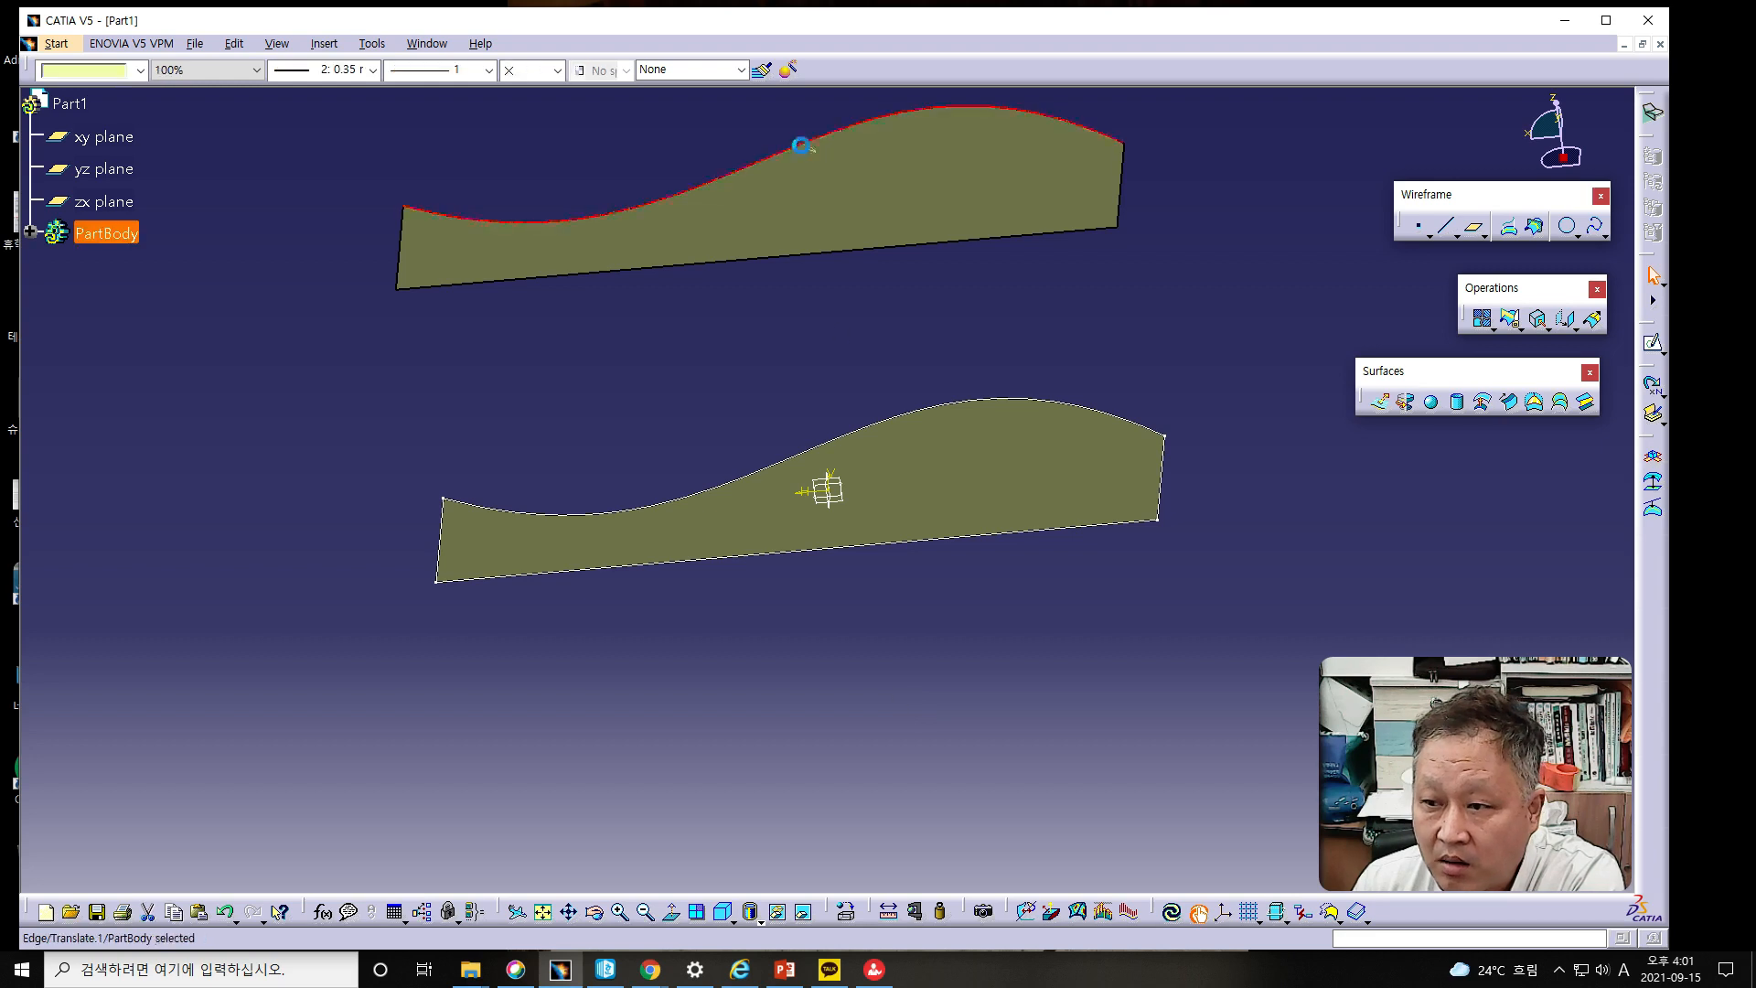
{"action": "left_click", "coordinate": [1380, 401]}
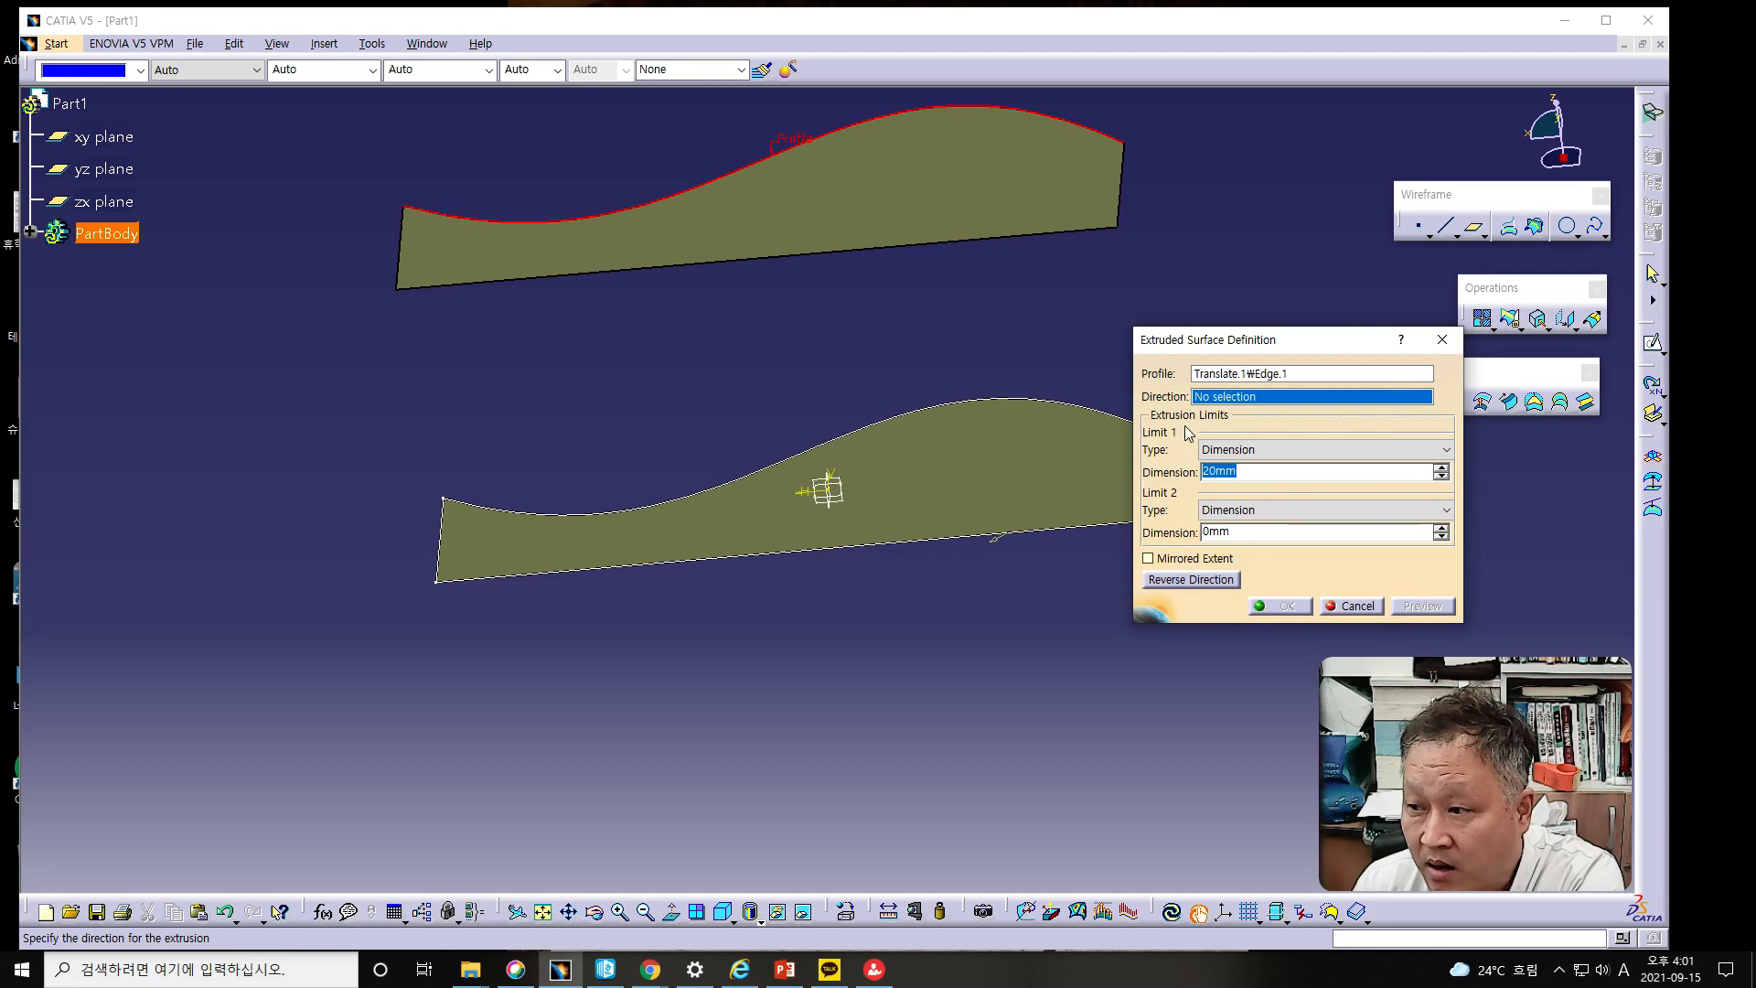
{"action": "right_click", "coordinate": [1258, 400]}
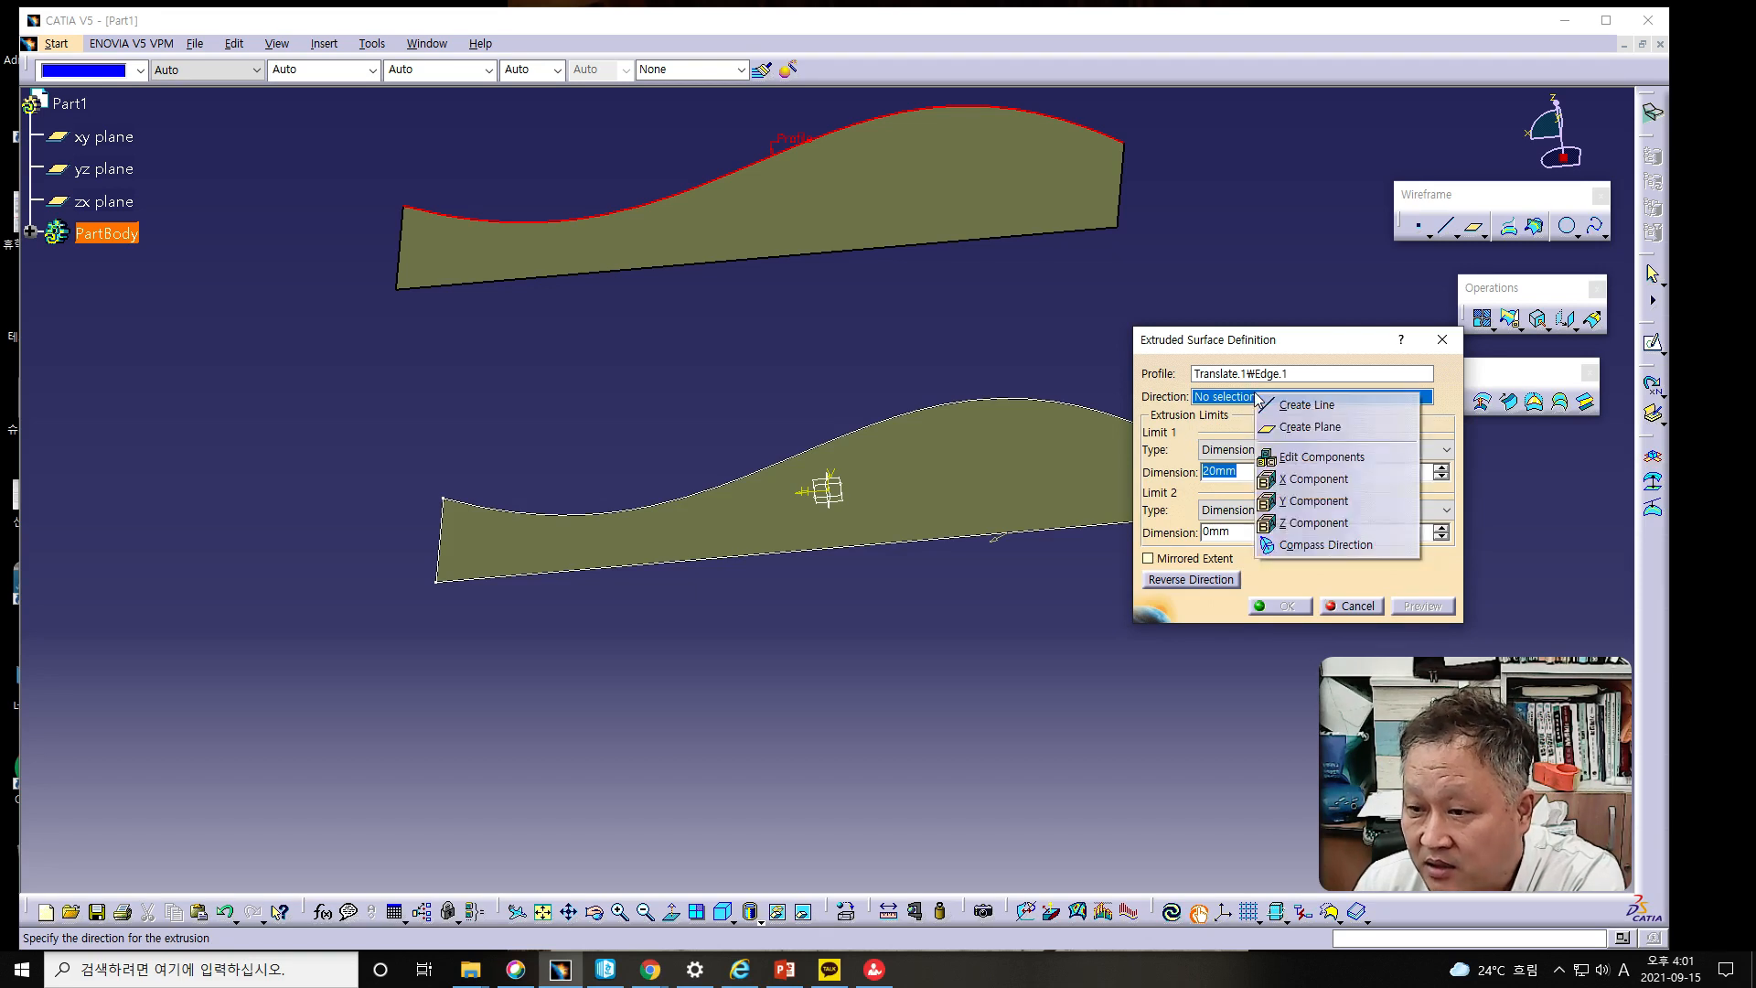
{"action": "left_click", "coordinate": [1292, 524]}
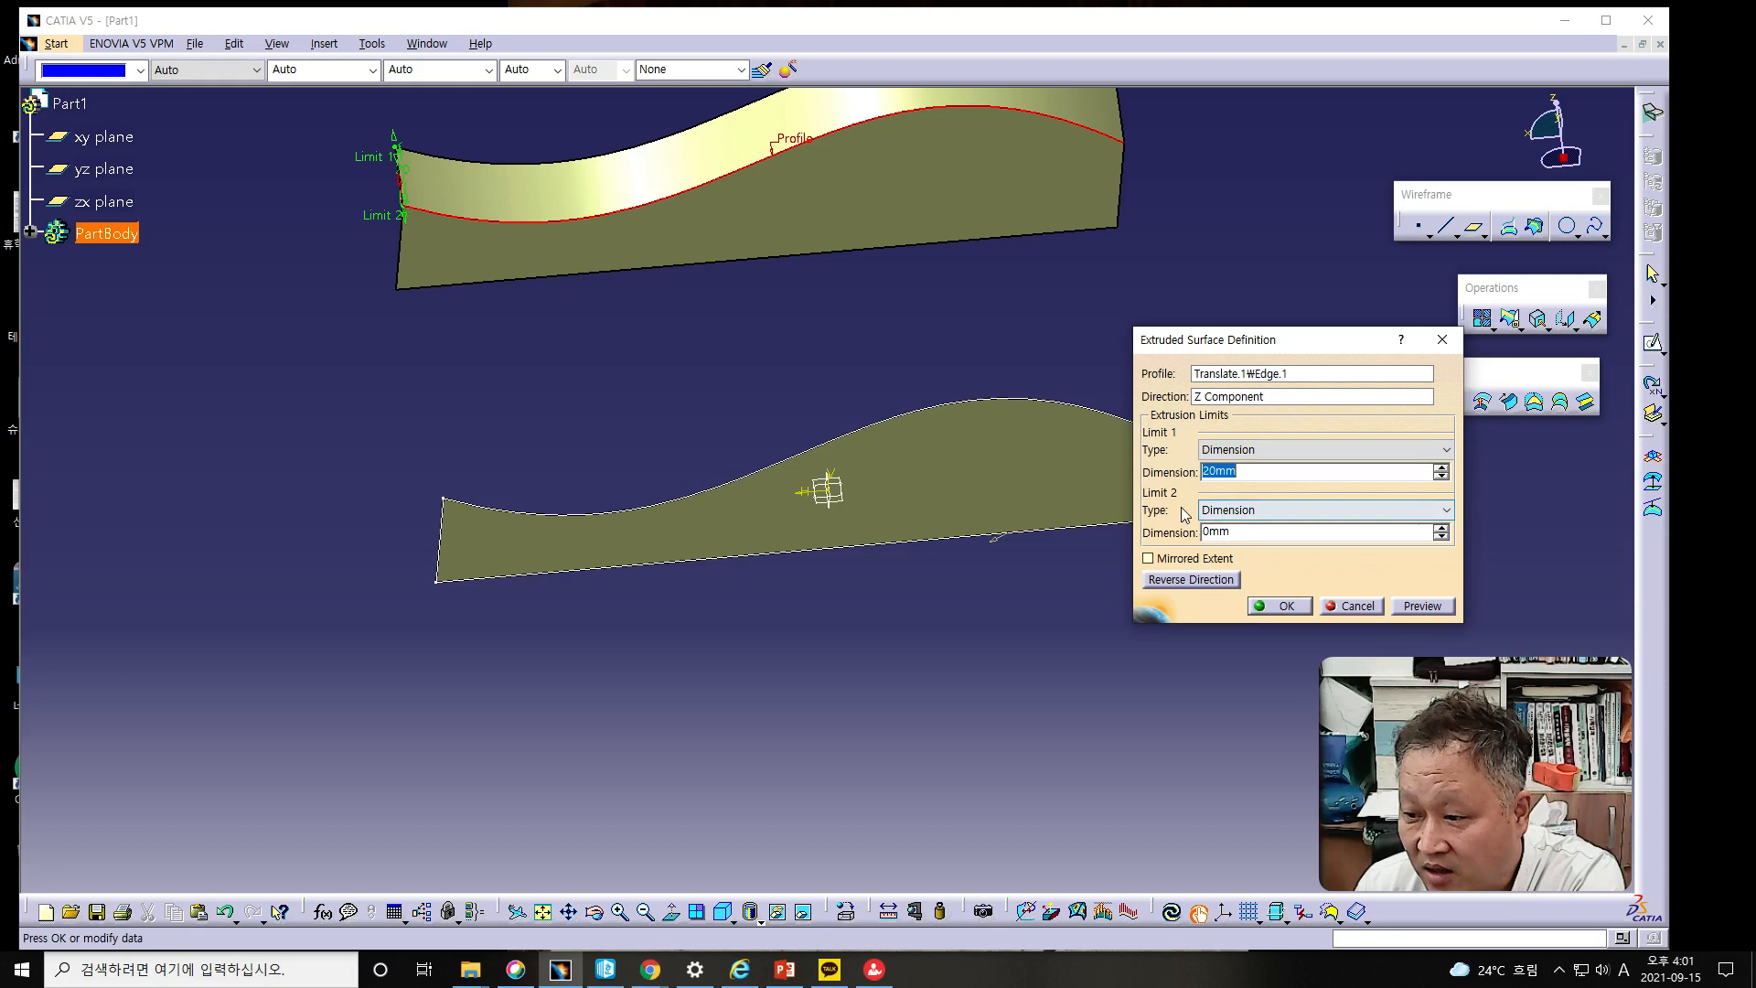
{"action": "left_click", "coordinate": [1198, 578]}
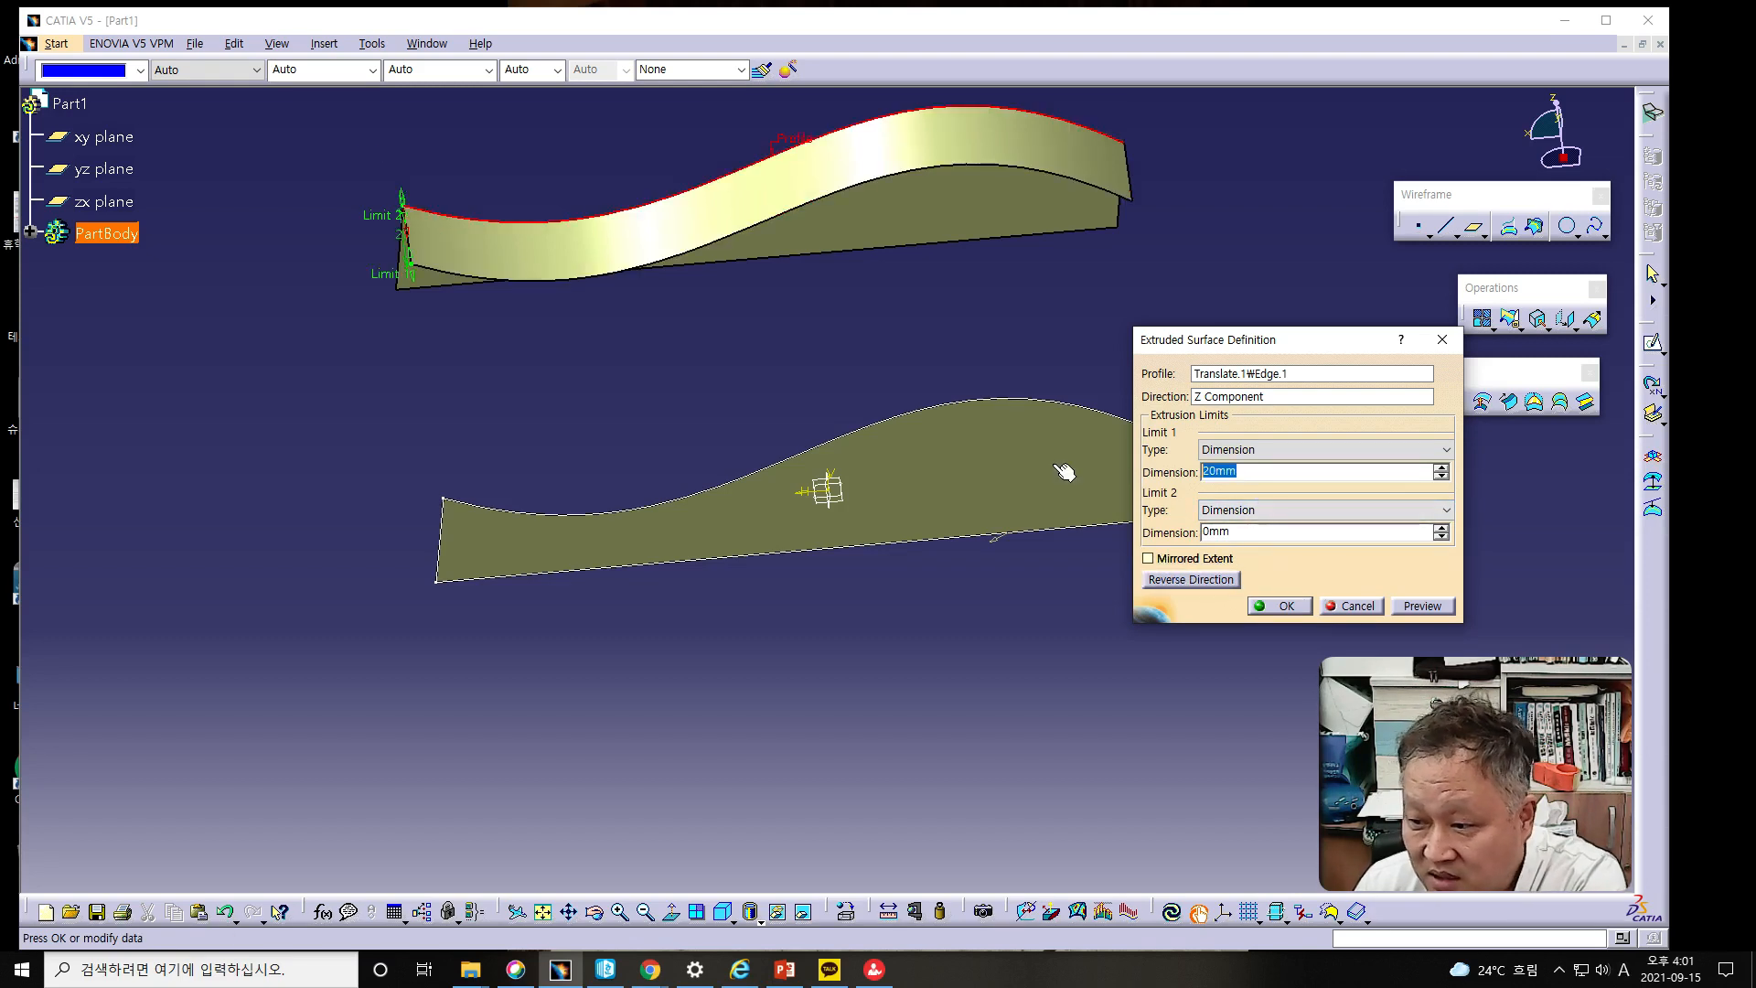
{"action": "type", "text": "100"}
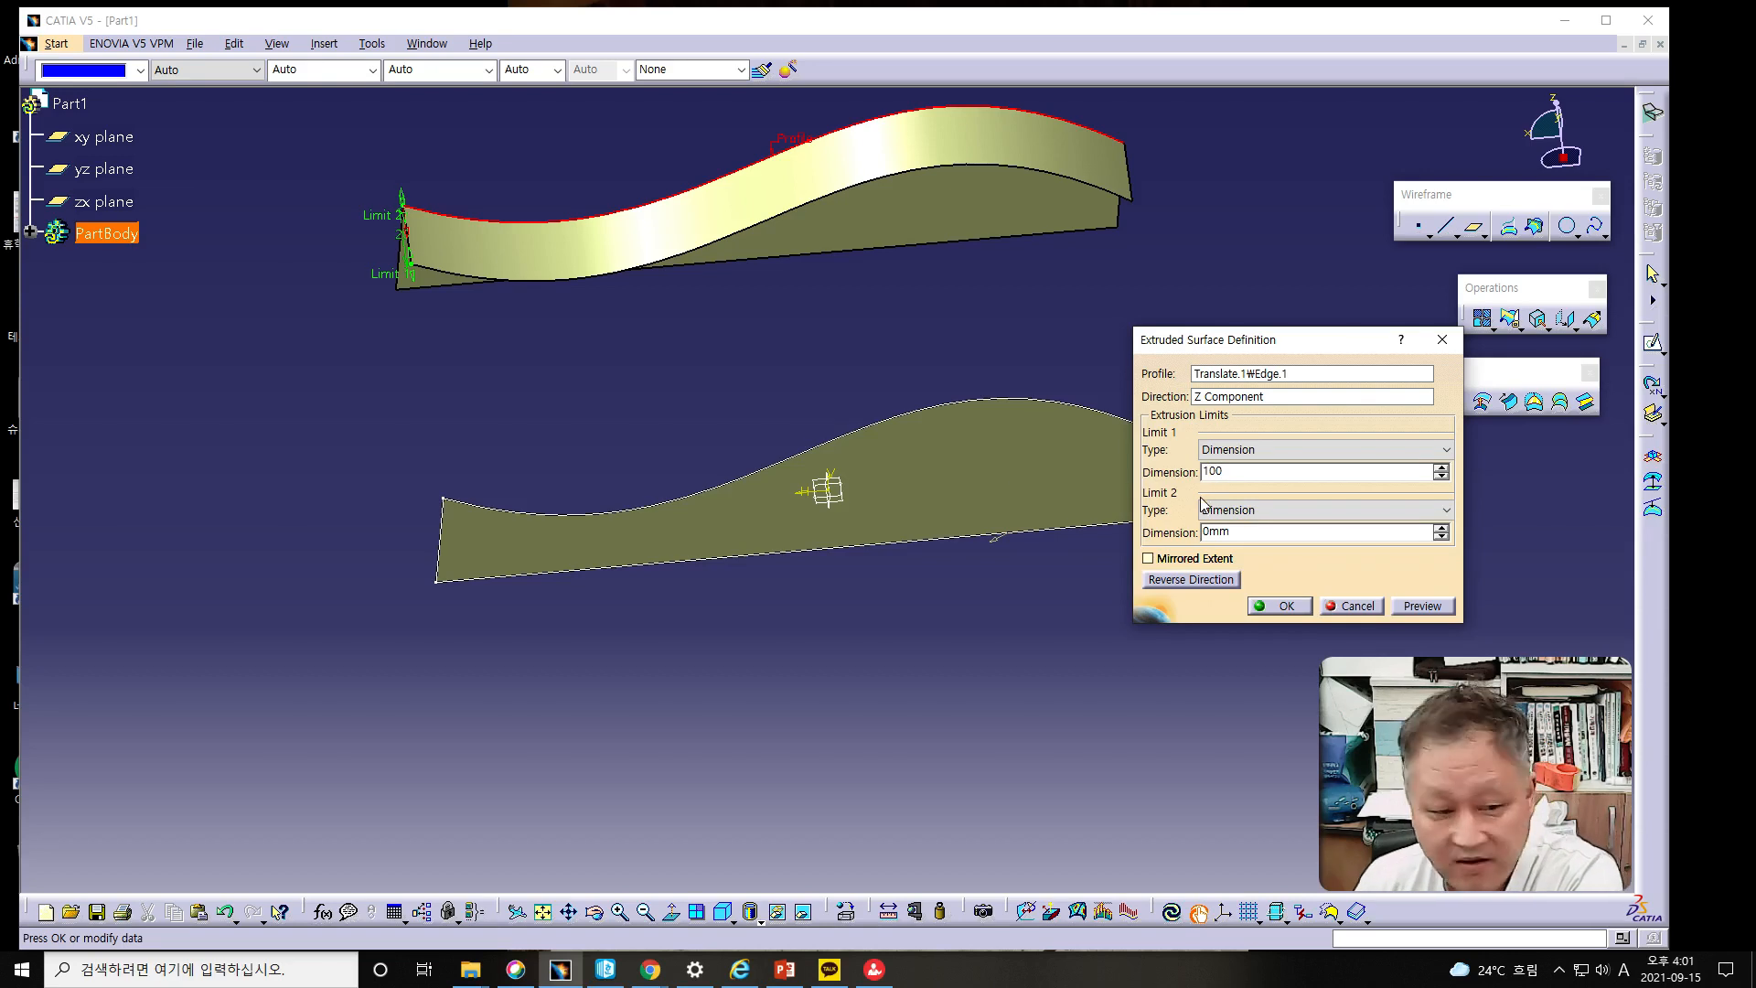
{"action": "left_click", "coordinate": [1409, 606]}
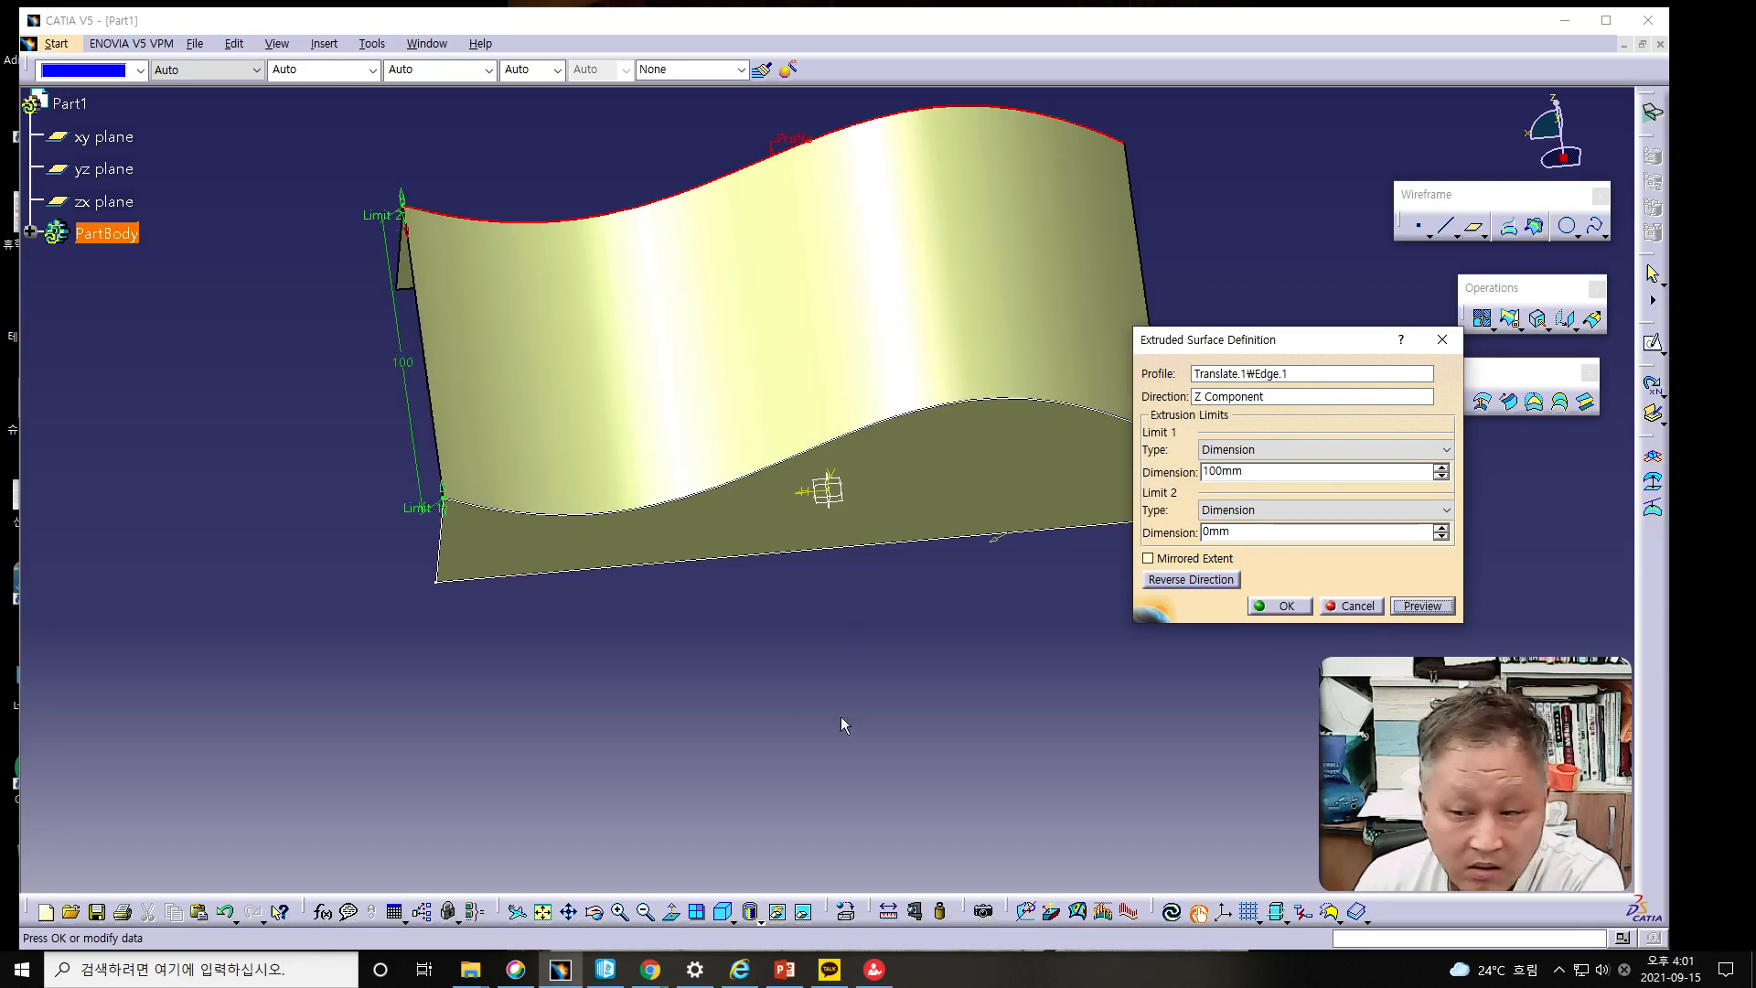
{"action": "middle_click_drag", "start_coordinate": [944, 712], "coordinate": [824, 556]}
{"action": "left_click", "coordinate": [1282, 606]}
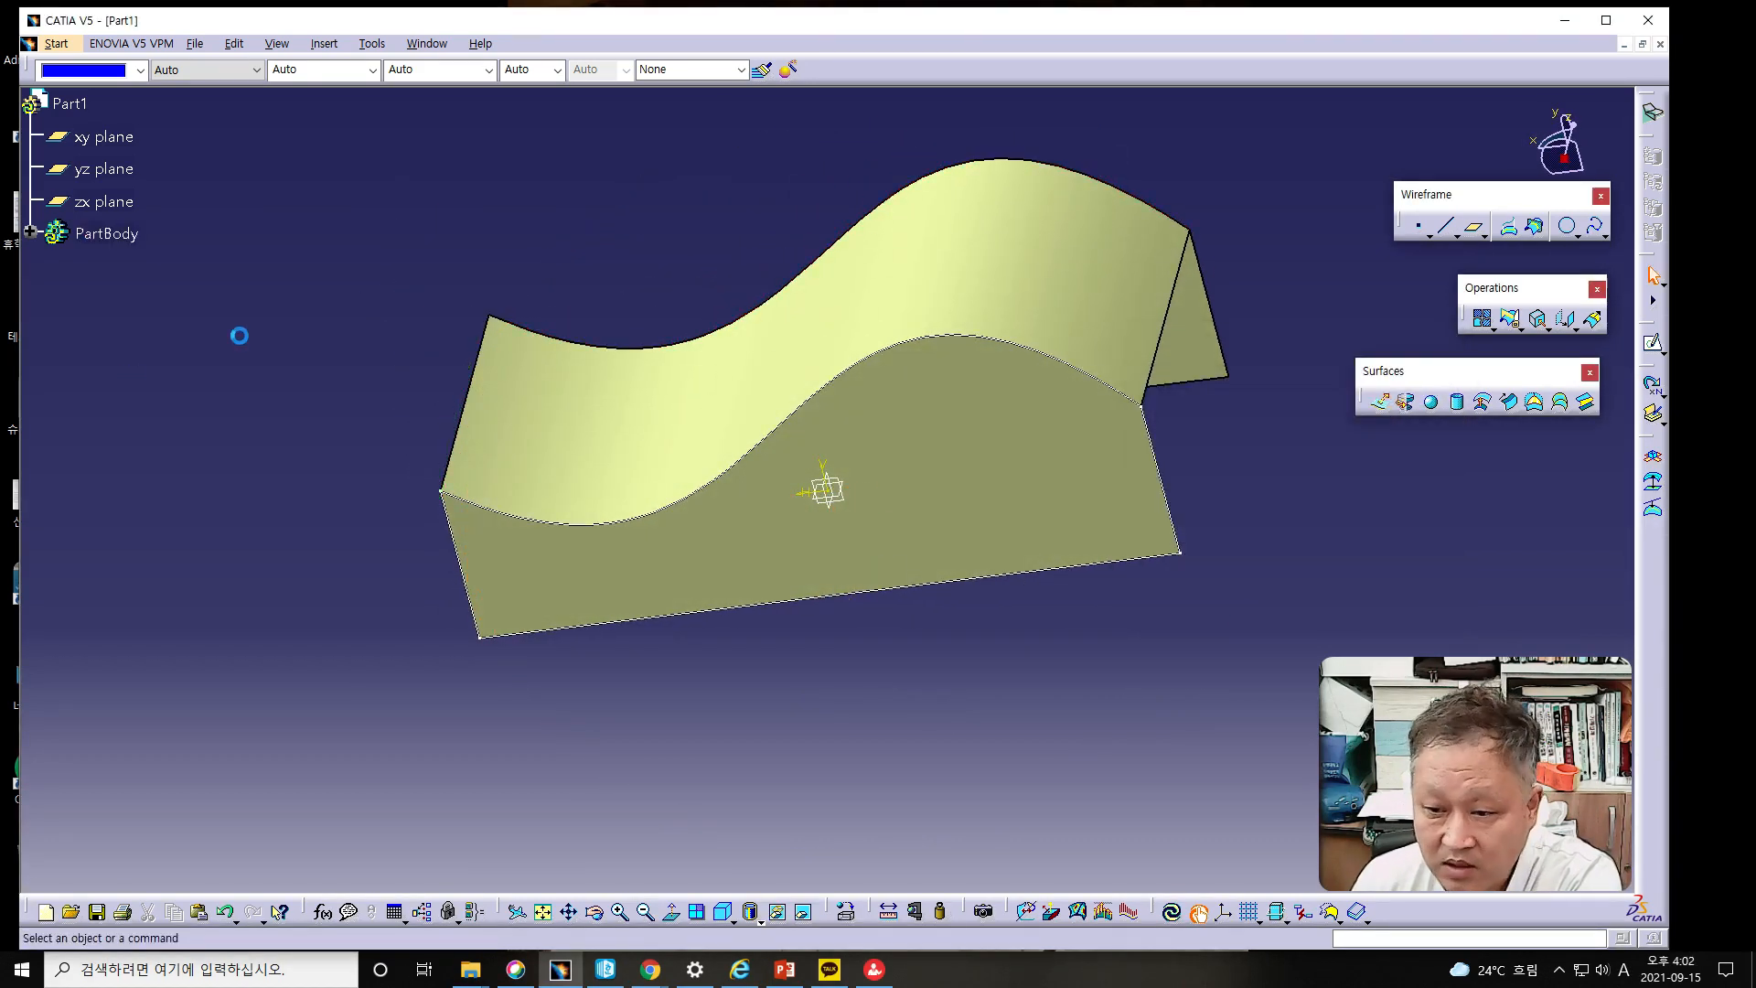
- Examine the Boundary & Extracts slide in PowerPoint for the example shape, and return to the CATIA model
{"action": "left_click_drag", "start_coordinate": [0, 55], "coordinate": [1096, 39]}
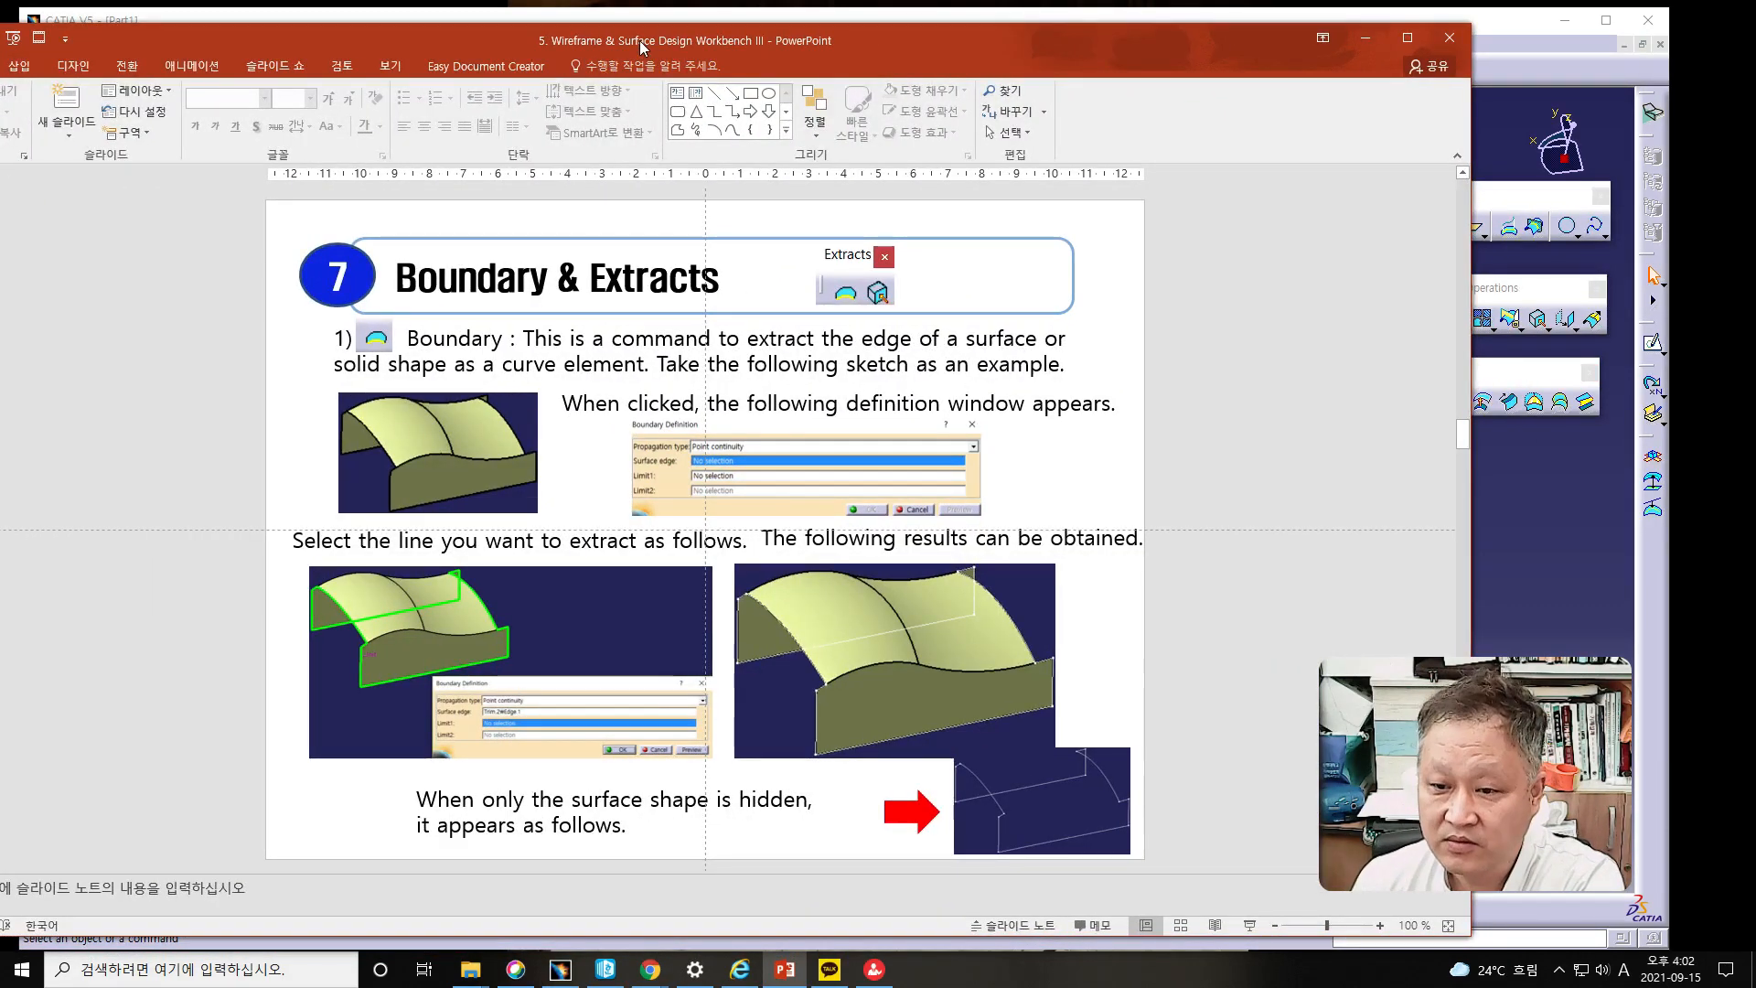
{"action": "left_click_drag", "start_coordinate": [640, 40], "coordinate": [0, 21]}
{"action": "left_click", "coordinate": [1314, 499]}
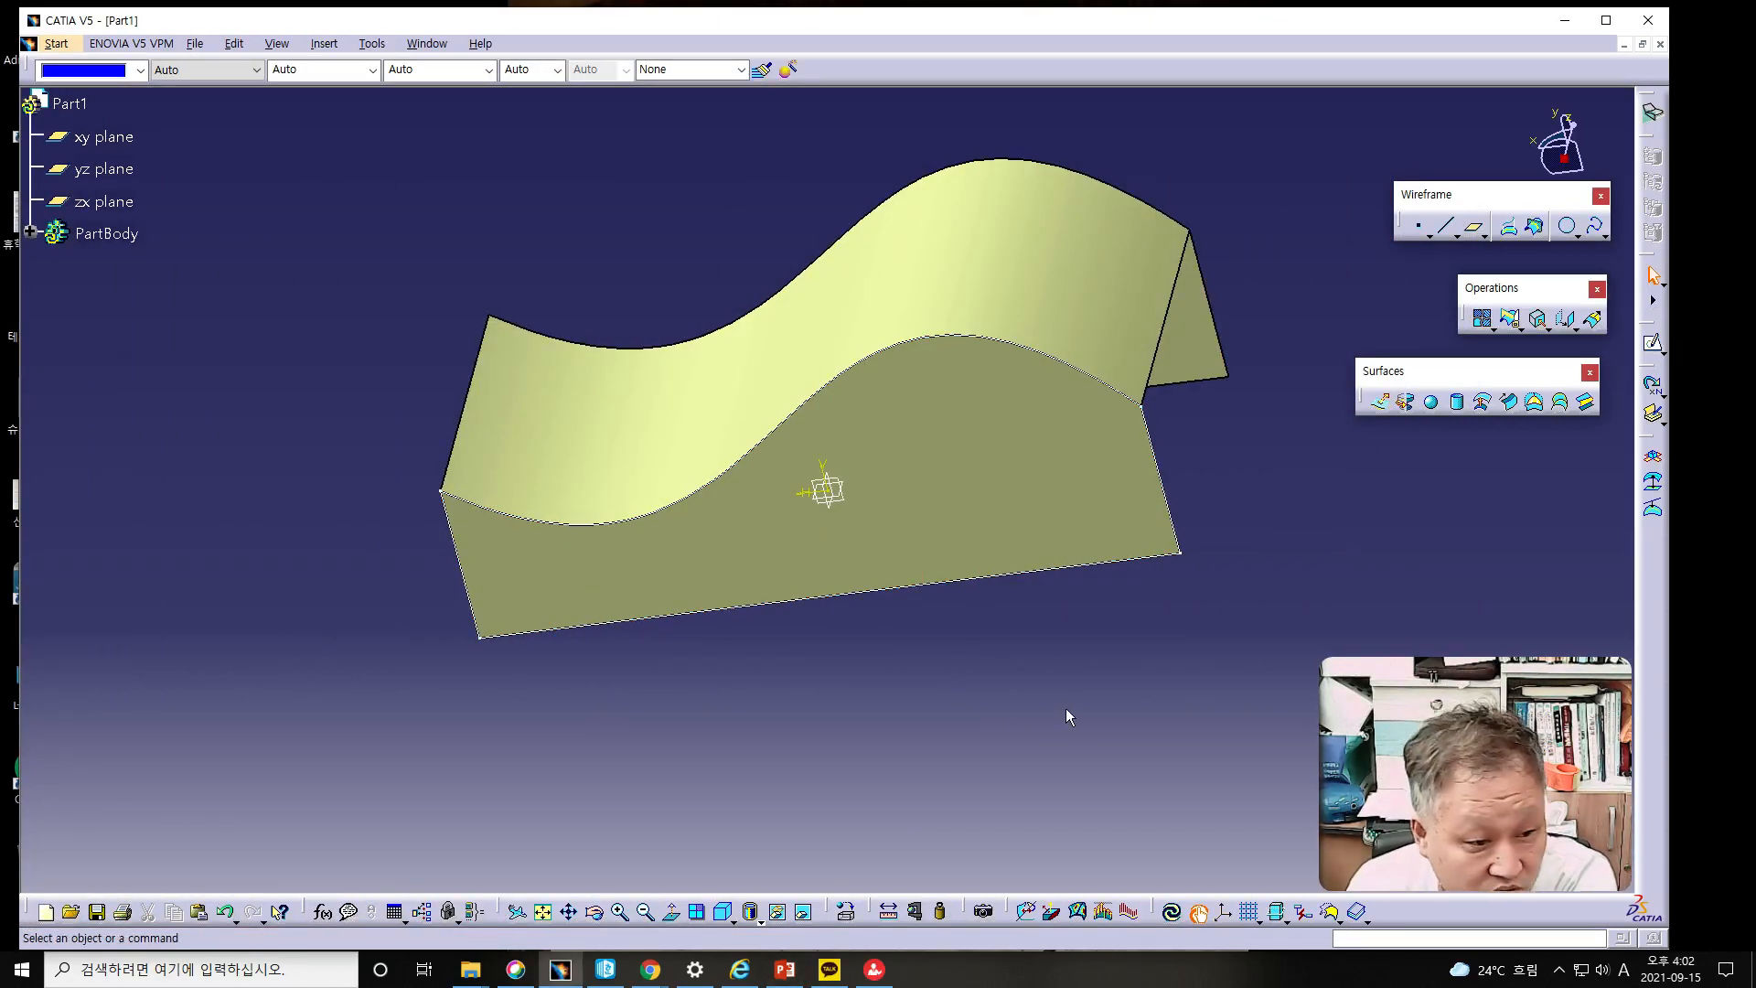
{"action": "mouse_move", "coordinate": [788, 607]}
{"action": "middle_mouse_down"}
{"action": "mouse_move", "coordinate": [887, 701]}
{"action": "mouse_move", "coordinate": [890, 728]}
{"action": "mouse_move", "coordinate": [808, 686]}
{"action": "mouse_move", "coordinate": [784, 607]}
{"action": "mouse_move", "coordinate": [934, 583]}
{"action": "mouse_move", "coordinate": [726, 647]}
{"action": "mouse_move", "coordinate": [710, 674]}
{"action": "middle_mouse_up"}
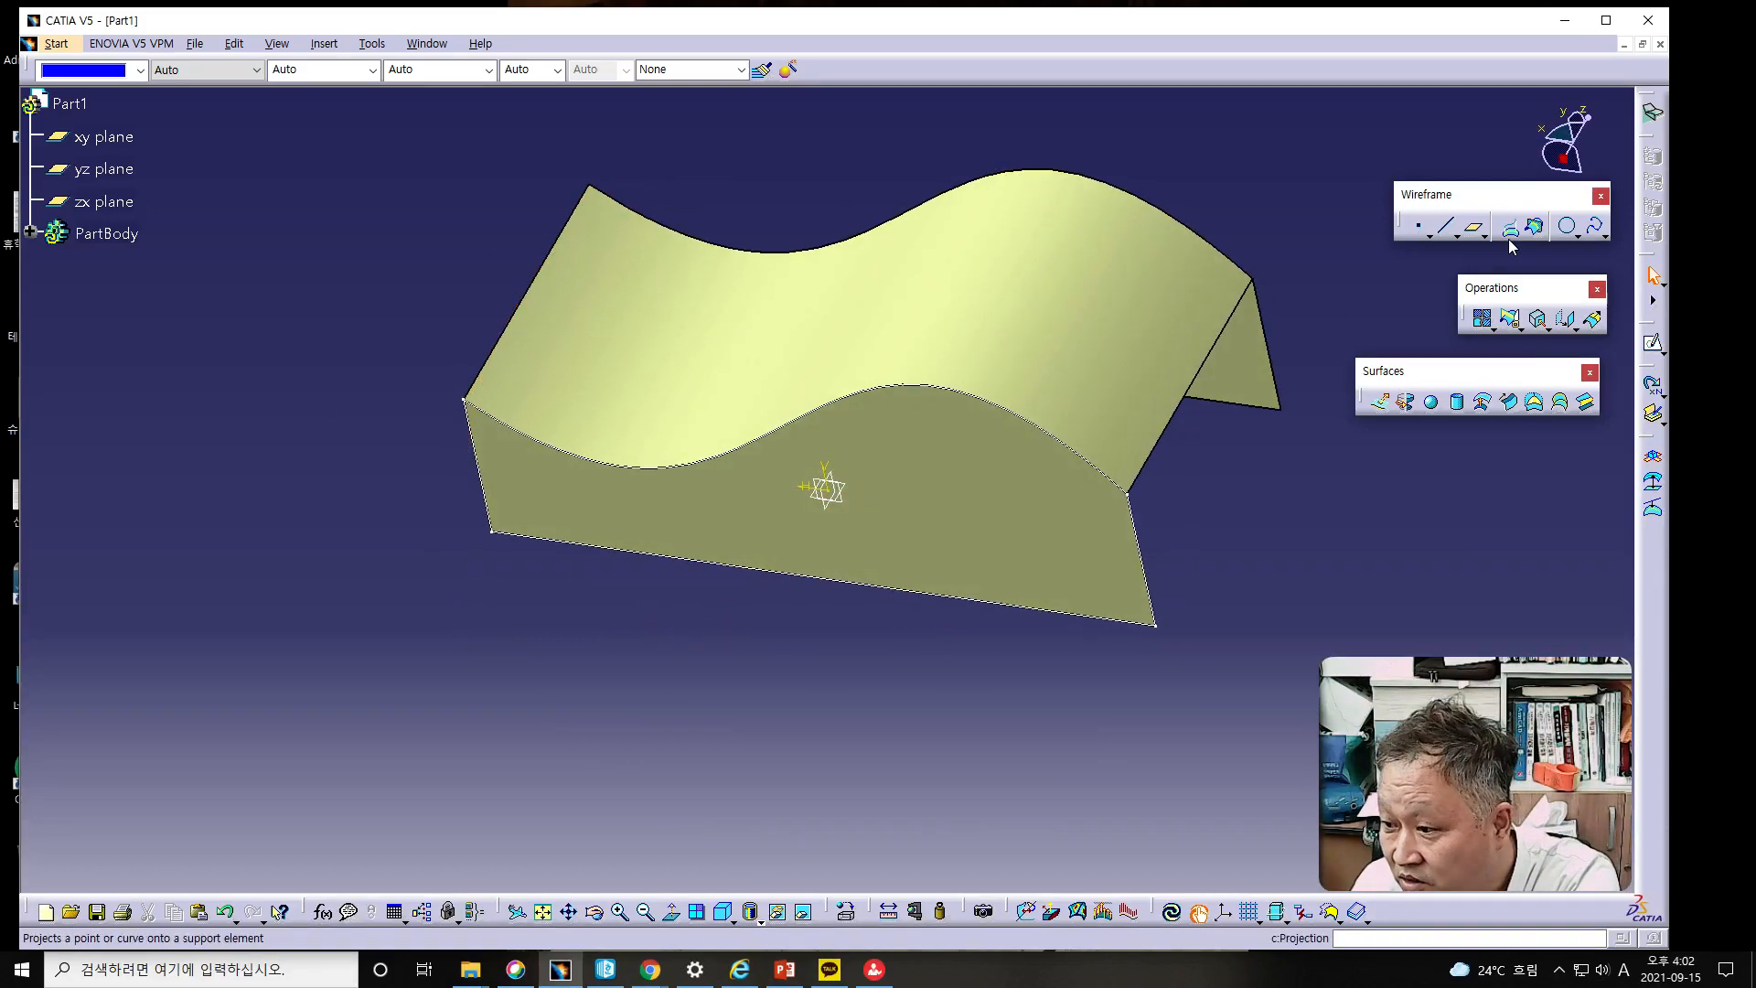
- Create a boundary curve around all edges of the front fill surface (Fill.1)
{"action": "left_click", "coordinate": [1548, 329]}
{"action": "left_click", "coordinate": [1573, 351]}
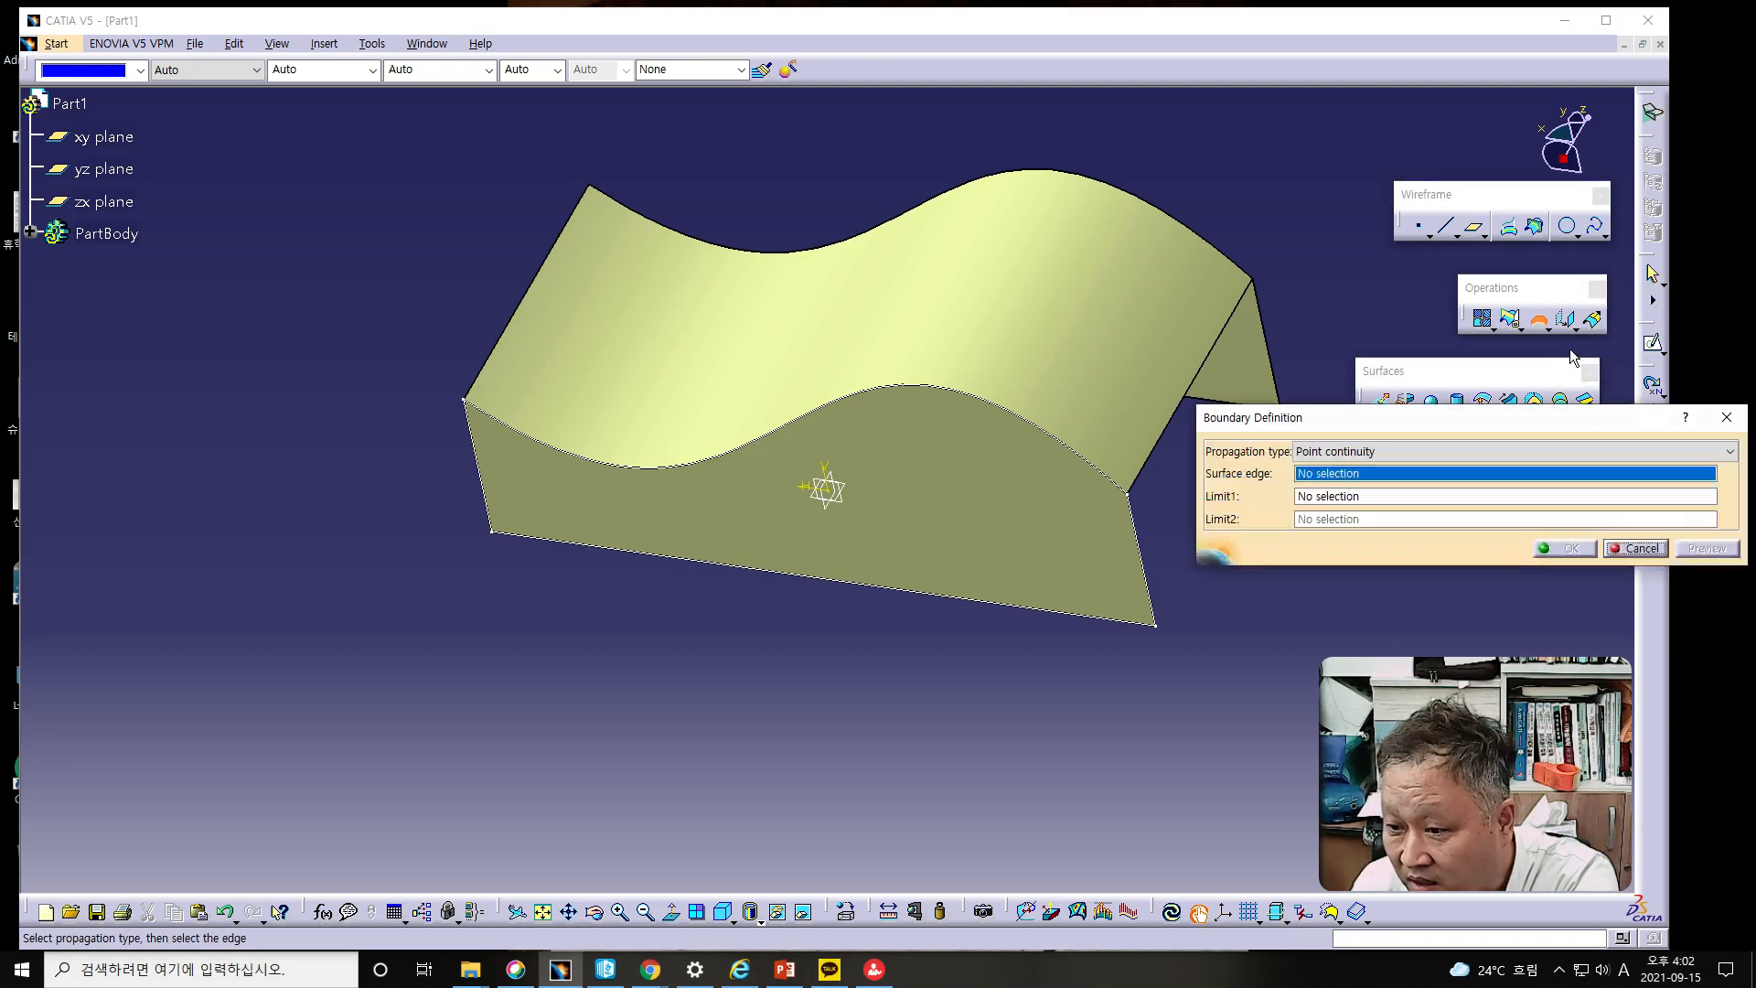
{"action": "left_click", "coordinate": [934, 499]}
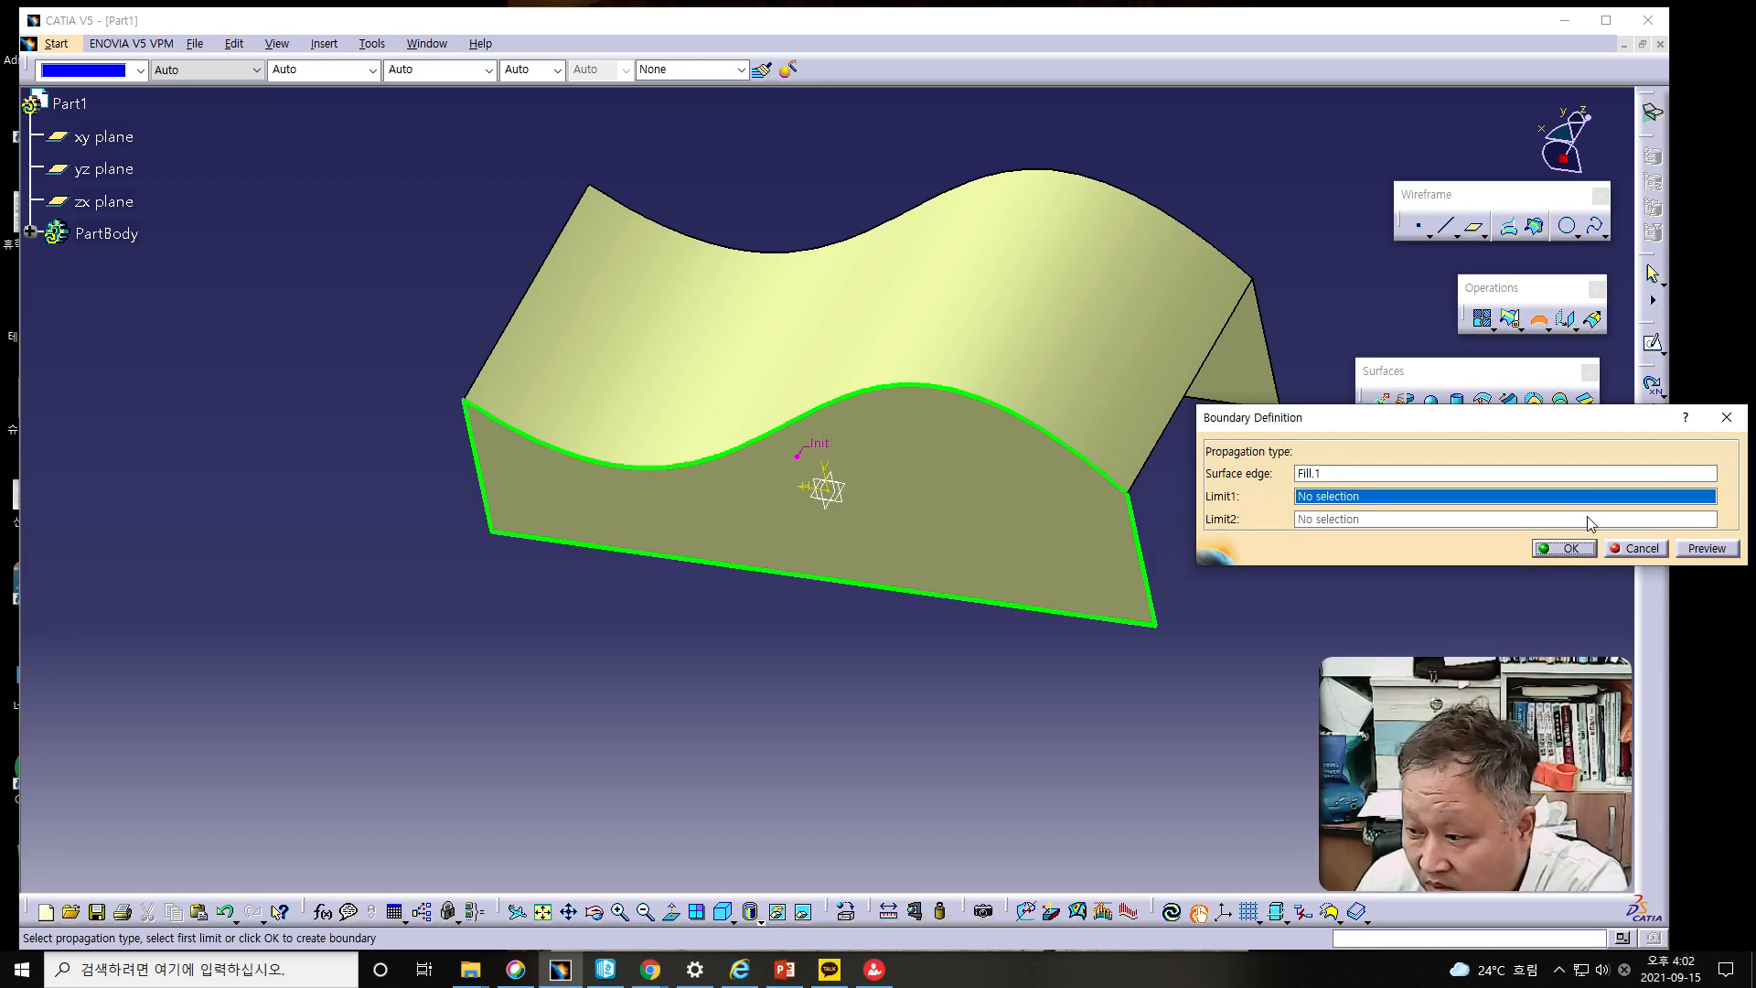
{"action": "left_click", "coordinate": [1570, 548]}
- Create a boundary curve around all edges of the translated surface at the opposite end
{"action": "middle_click_drag", "start_coordinate": [1256, 485], "coordinate": [780, 545]}
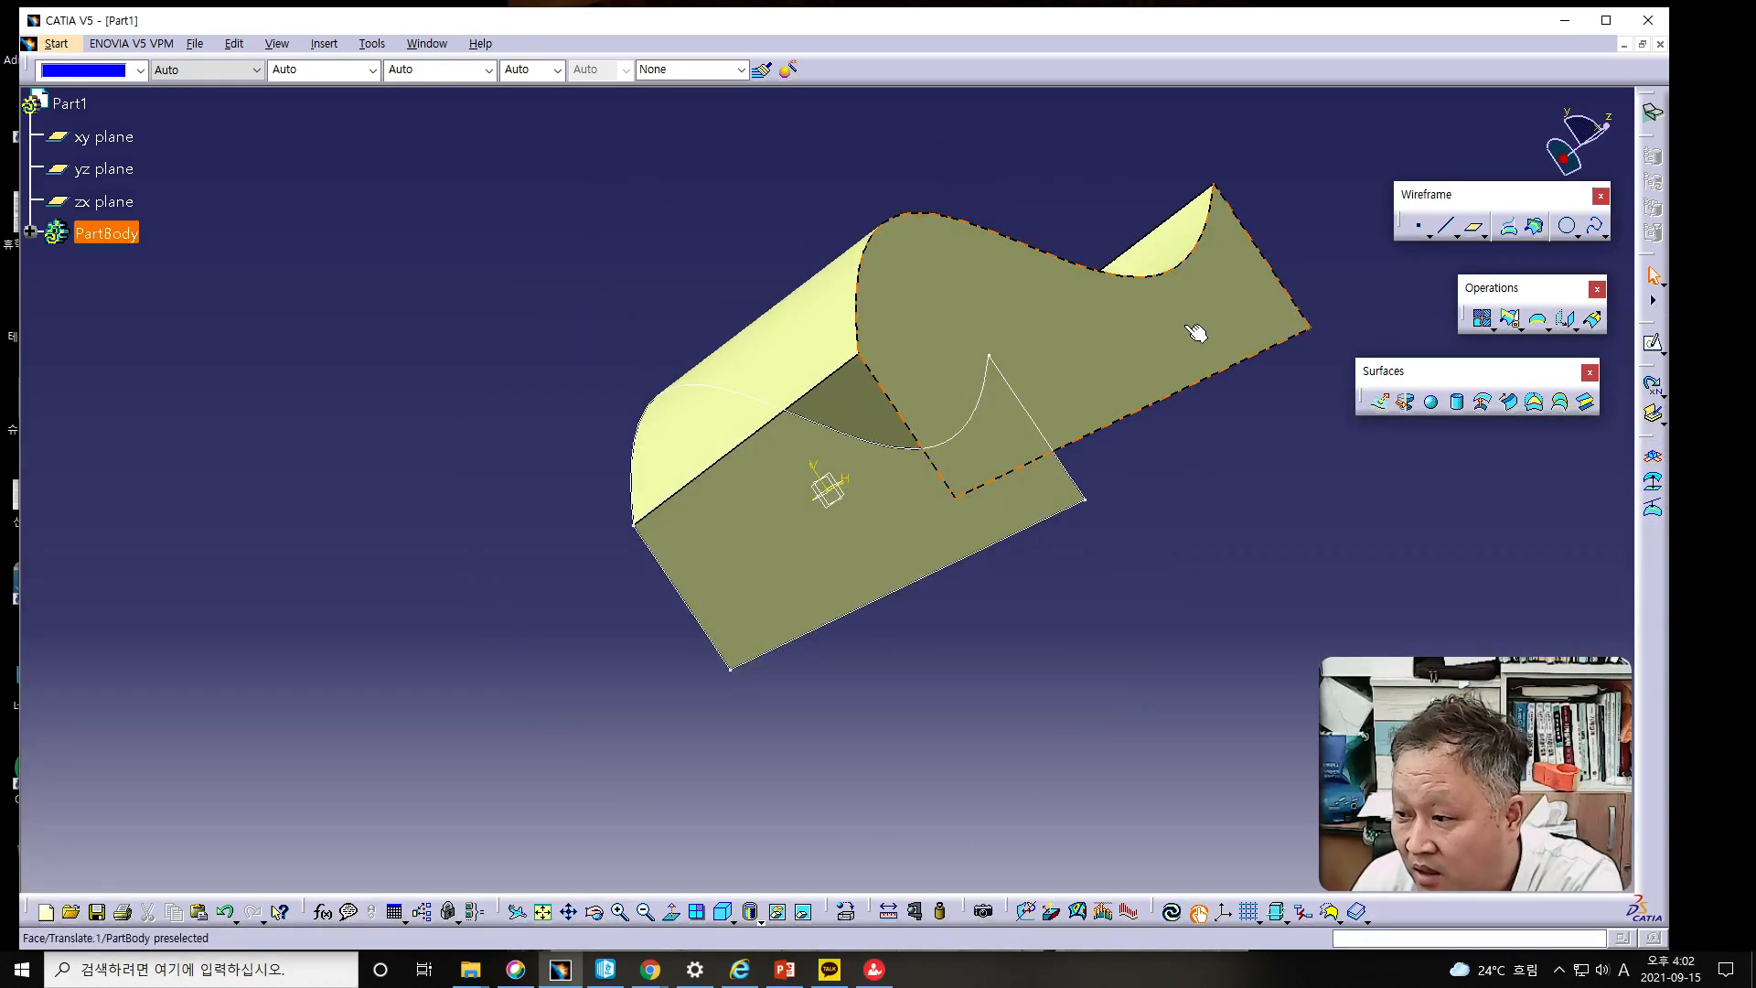
{"action": "left_click", "coordinate": [1538, 319]}
{"action": "left_click", "coordinate": [1147, 322]}
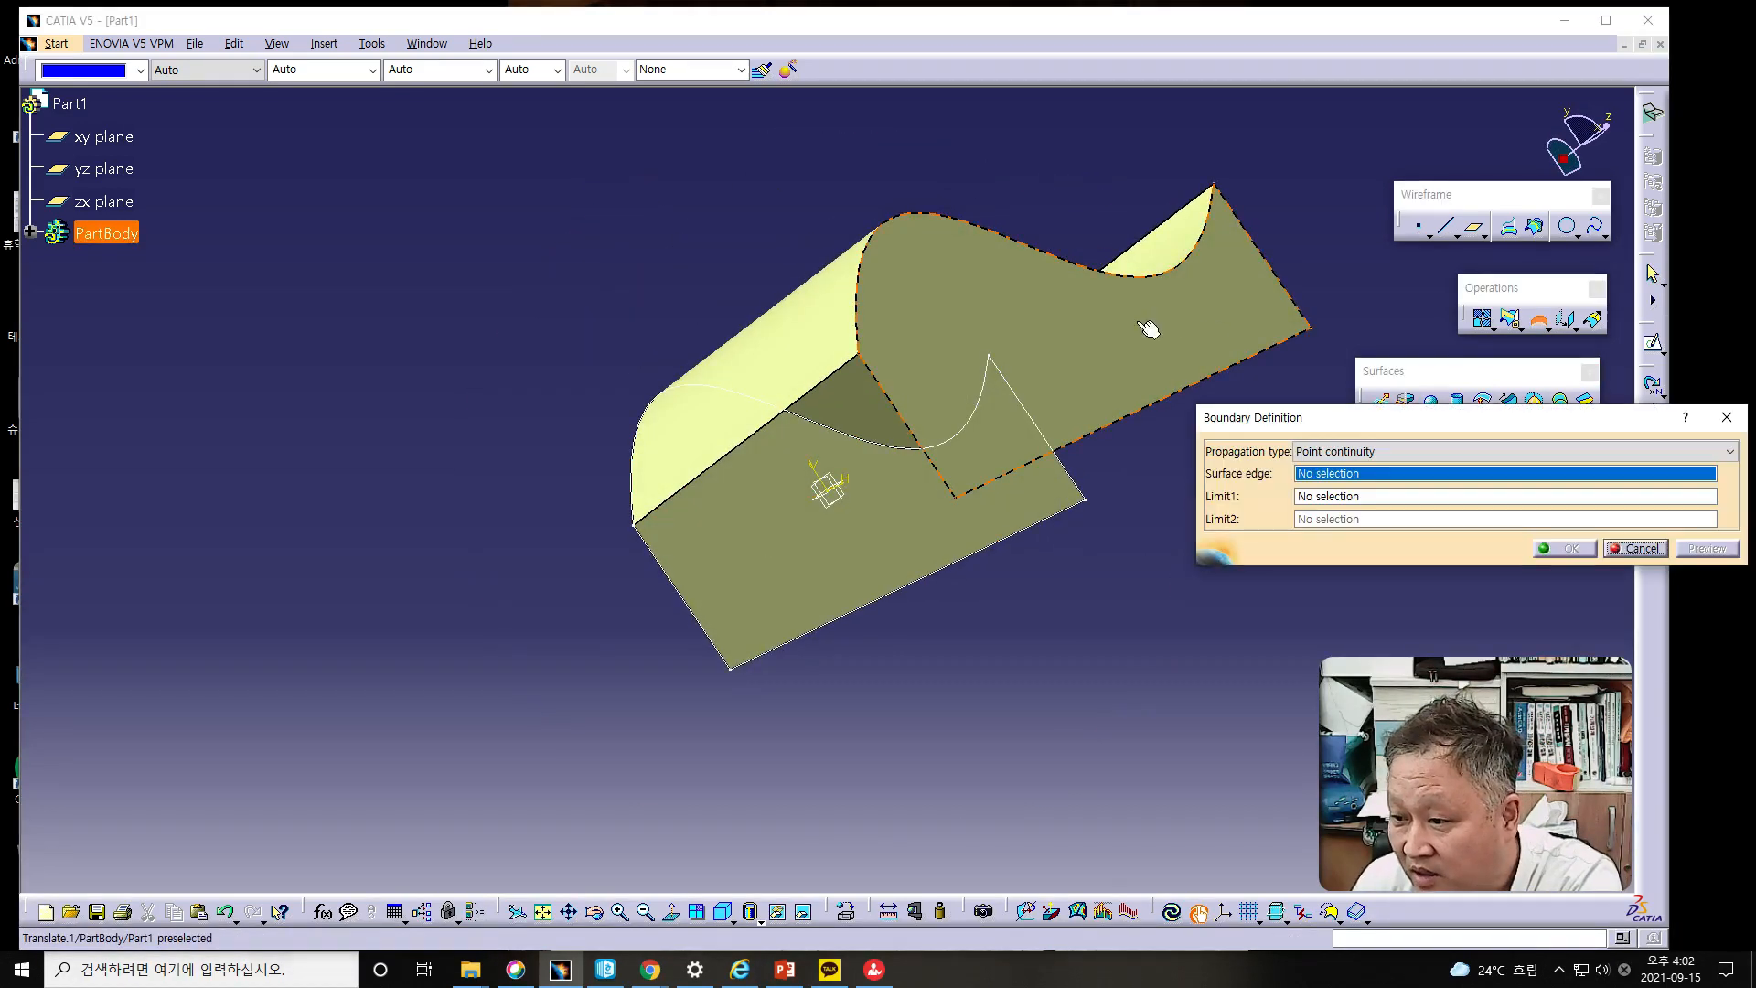
{"action": "left_click", "coordinate": [1562, 549]}
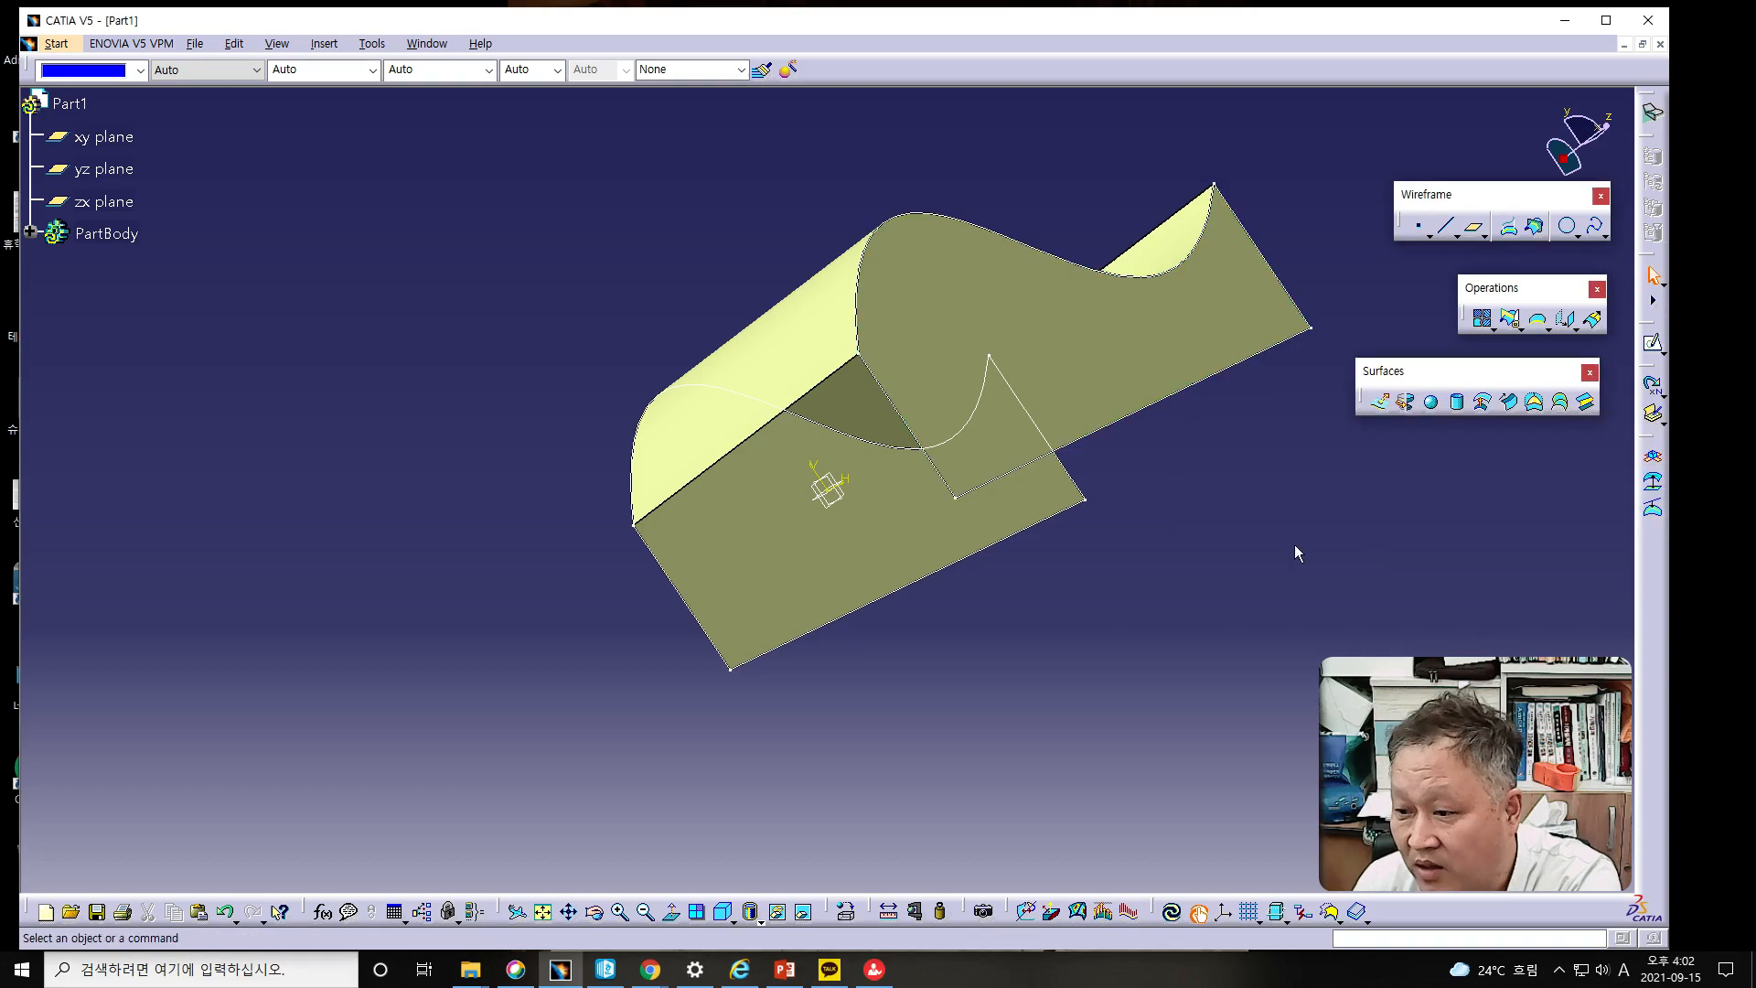
- Hide all surfaces, then compare the two boundary curves with the Boundary & Extracts slide in PowerPoint and return to CATIA
{"action": "middle_click_drag", "start_coordinate": [1110, 567], "coordinate": [1354, 554]}
{"action": "mouse_move", "coordinate": [871, 571]}
{"action": "middle_mouse_down"}
{"action": "mouse_move", "coordinate": [988, 549]}
{"action": "mouse_move", "coordinate": [1027, 467]}
{"action": "mouse_move", "coordinate": [796, 453]}
{"action": "mouse_move", "coordinate": [778, 445]}
{"action": "mouse_move", "coordinate": [805, 408]}
{"action": "mouse_move", "coordinate": [906, 455]}
{"action": "mouse_move", "coordinate": [988, 416]}
{"action": "middle_mouse_up"}
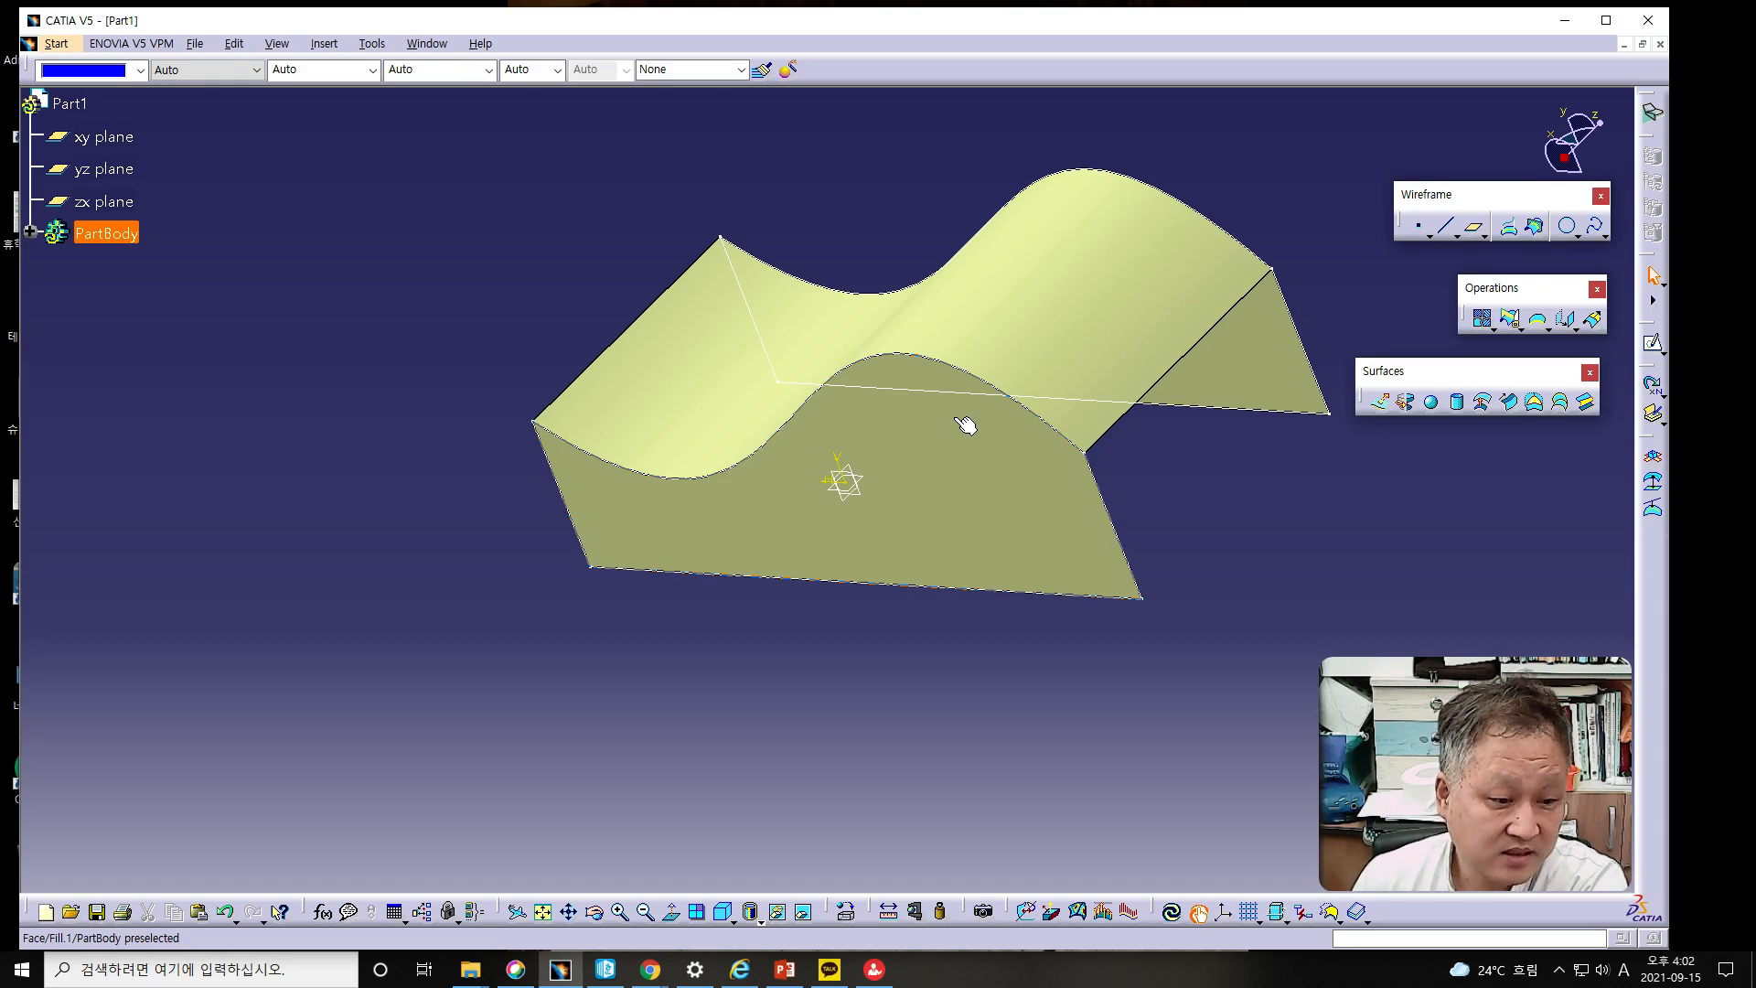
{"action": "left_click", "coordinate": [372, 46]}
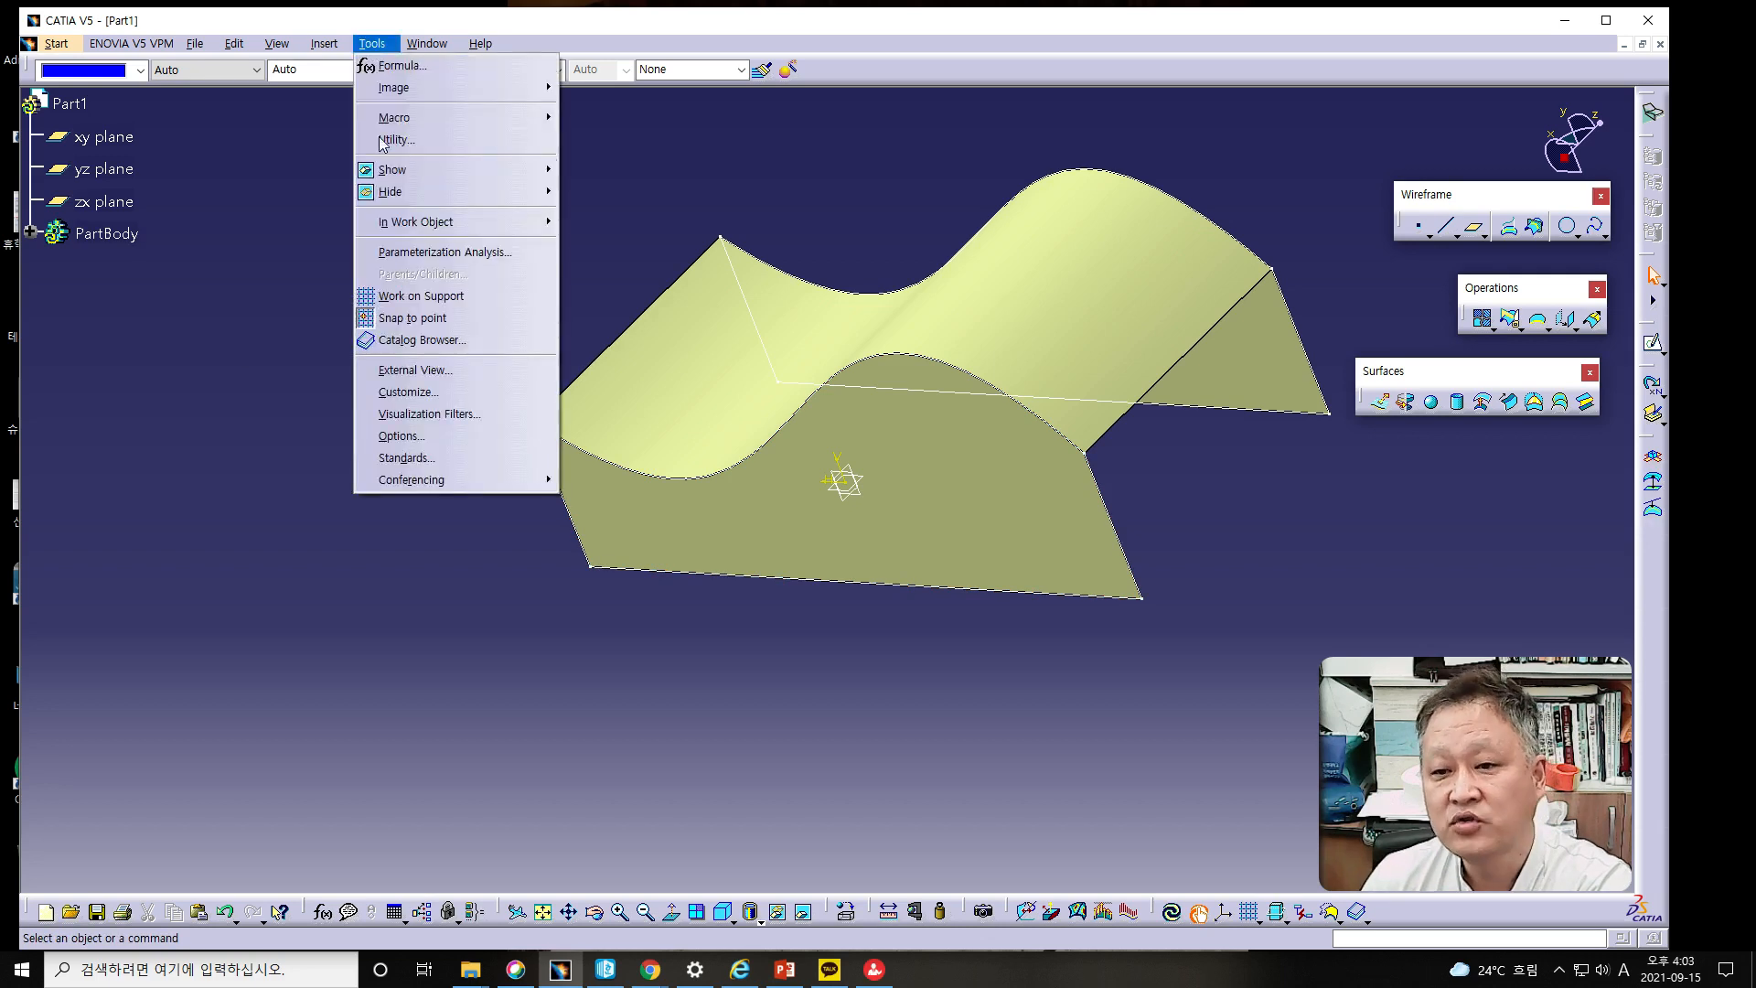
{"action": "mouse_move", "coordinate": [421, 194]}
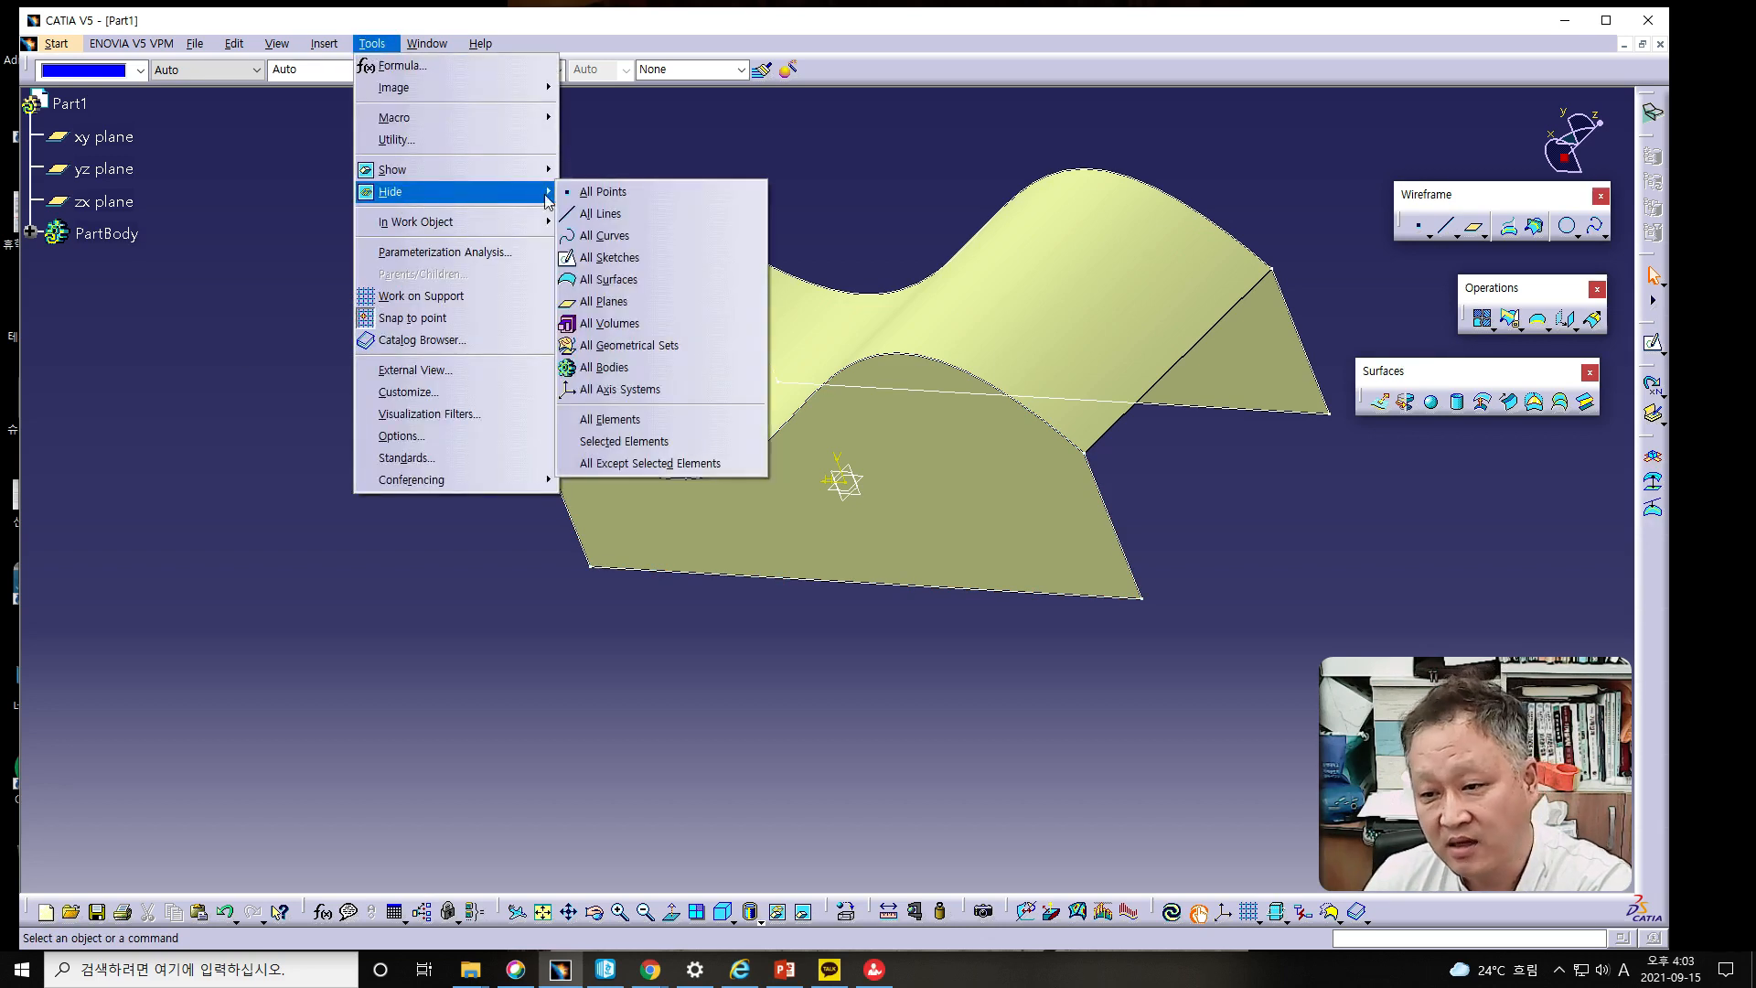
{"action": "left_click", "coordinate": [606, 282]}
{"action": "middle_click_drag", "start_coordinate": [1188, 510], "coordinate": [1018, 527]}
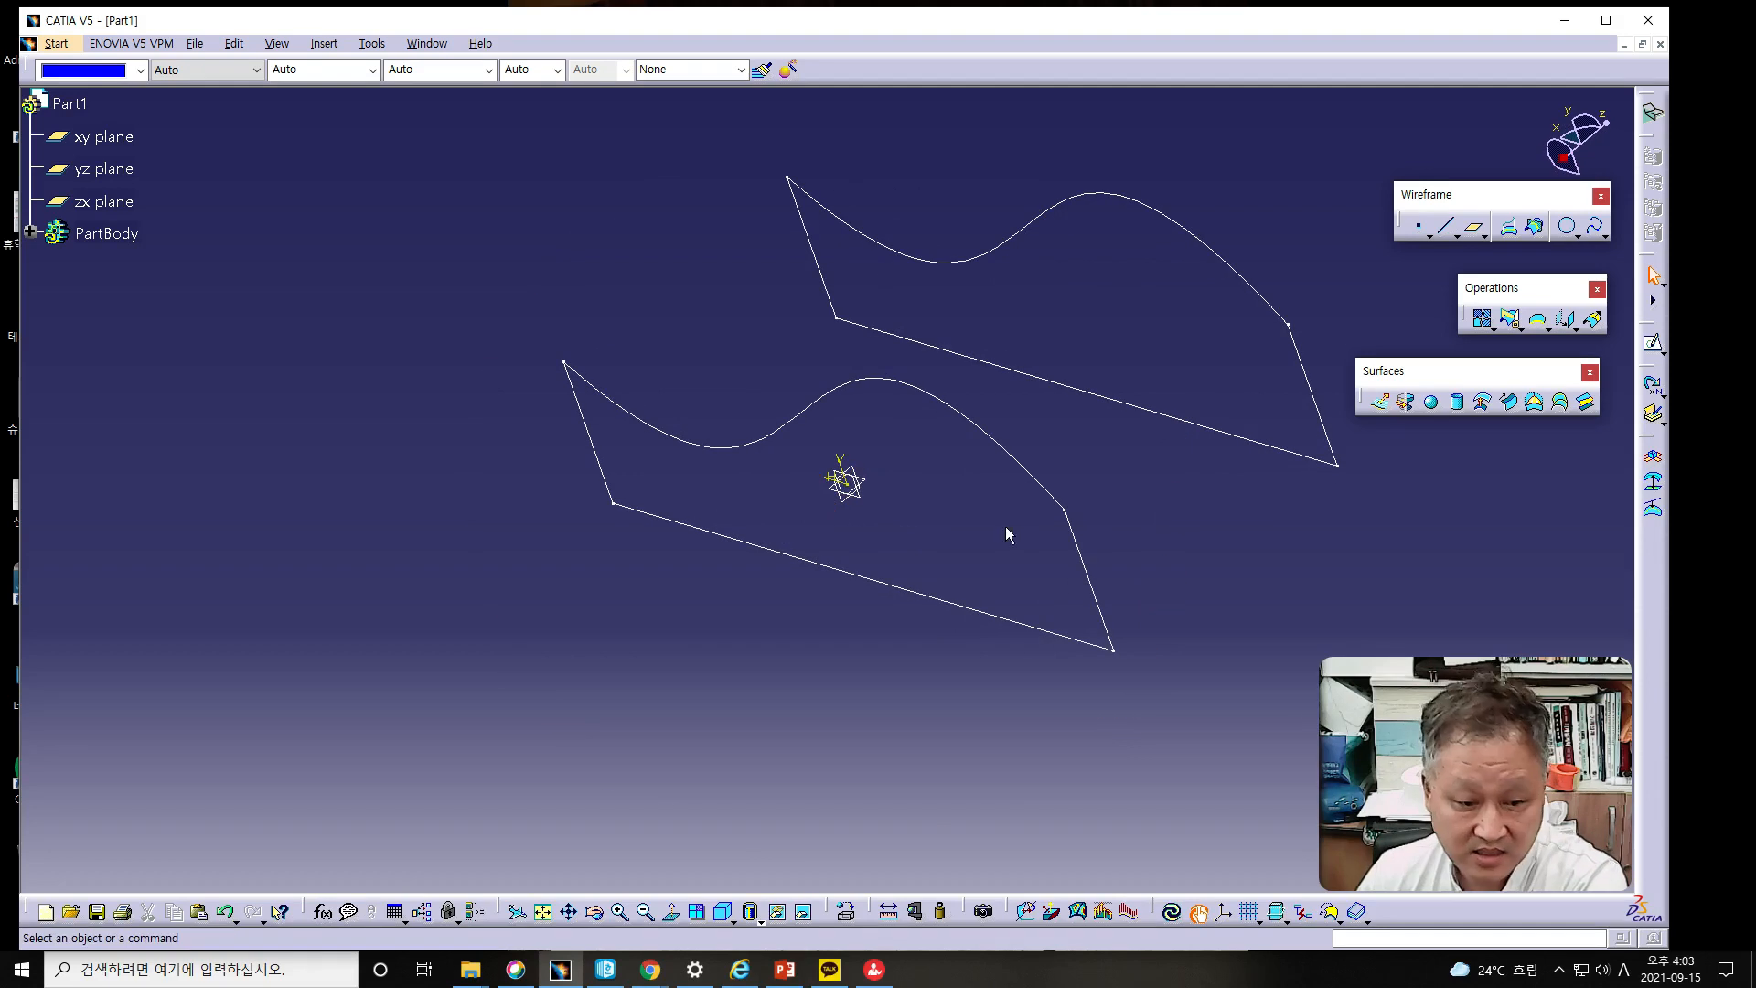
{"action": "left_click_drag", "start_coordinate": [0, 62], "coordinate": [1041, 43]}
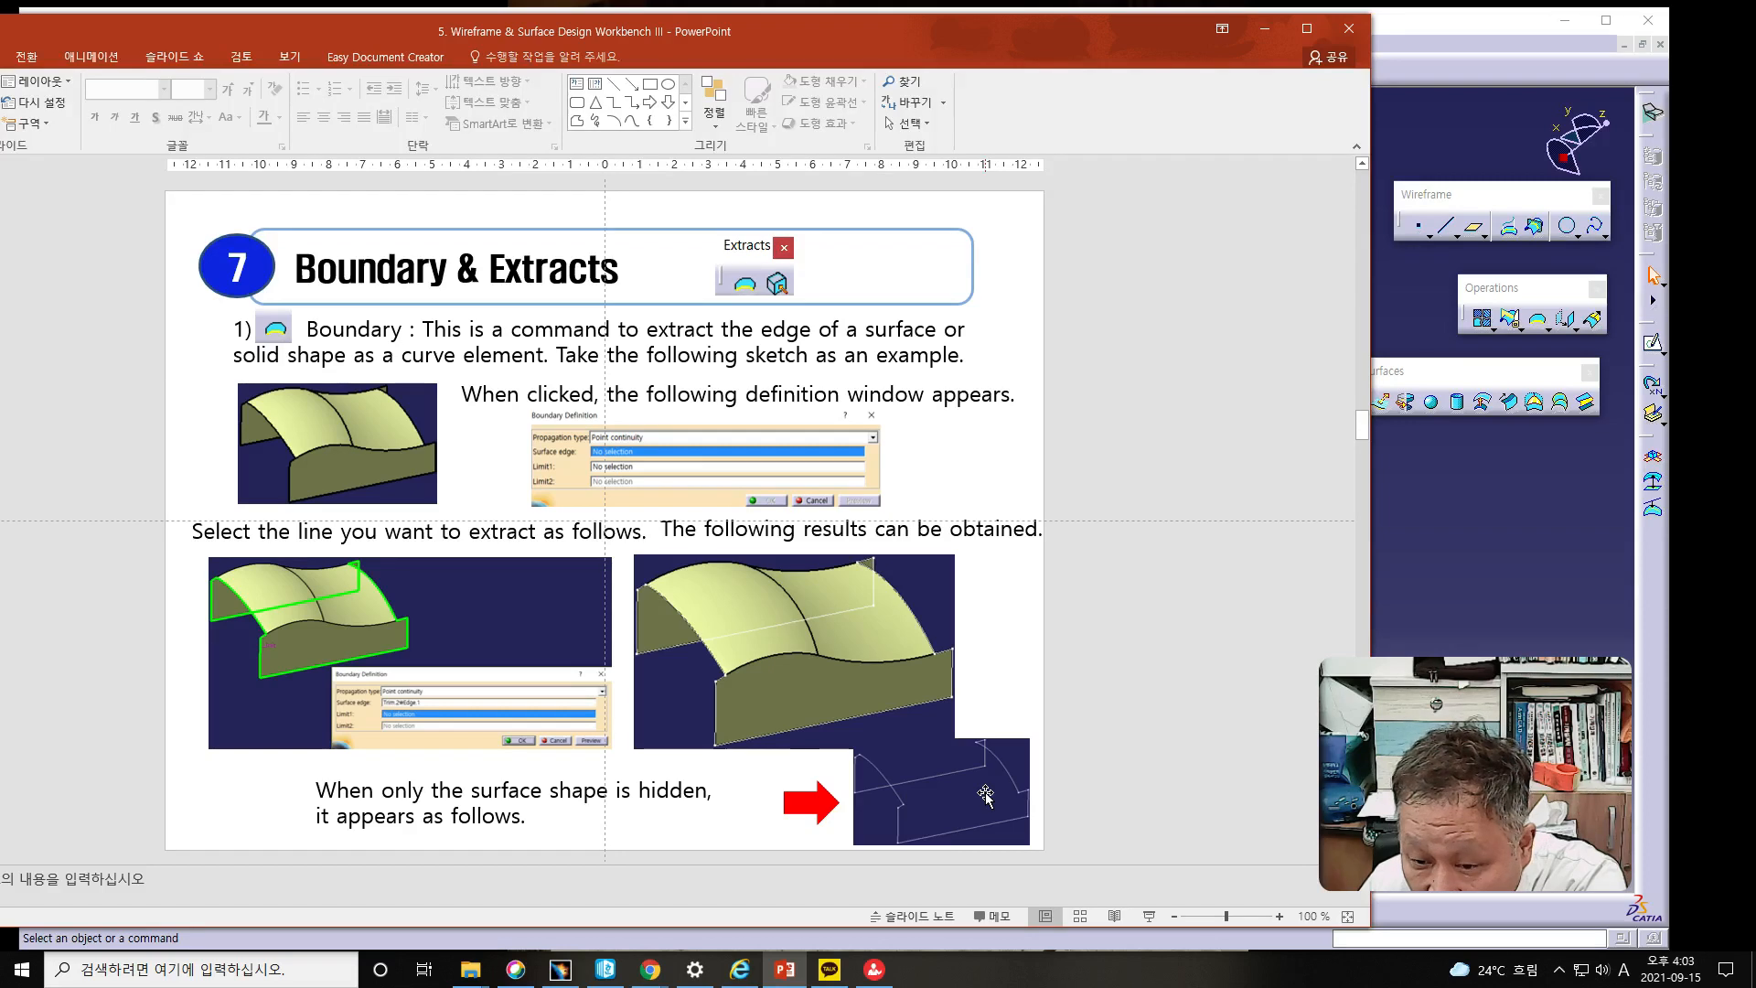
{"action": "left_click_drag", "start_coordinate": [778, 37], "coordinate": [0, 47]}
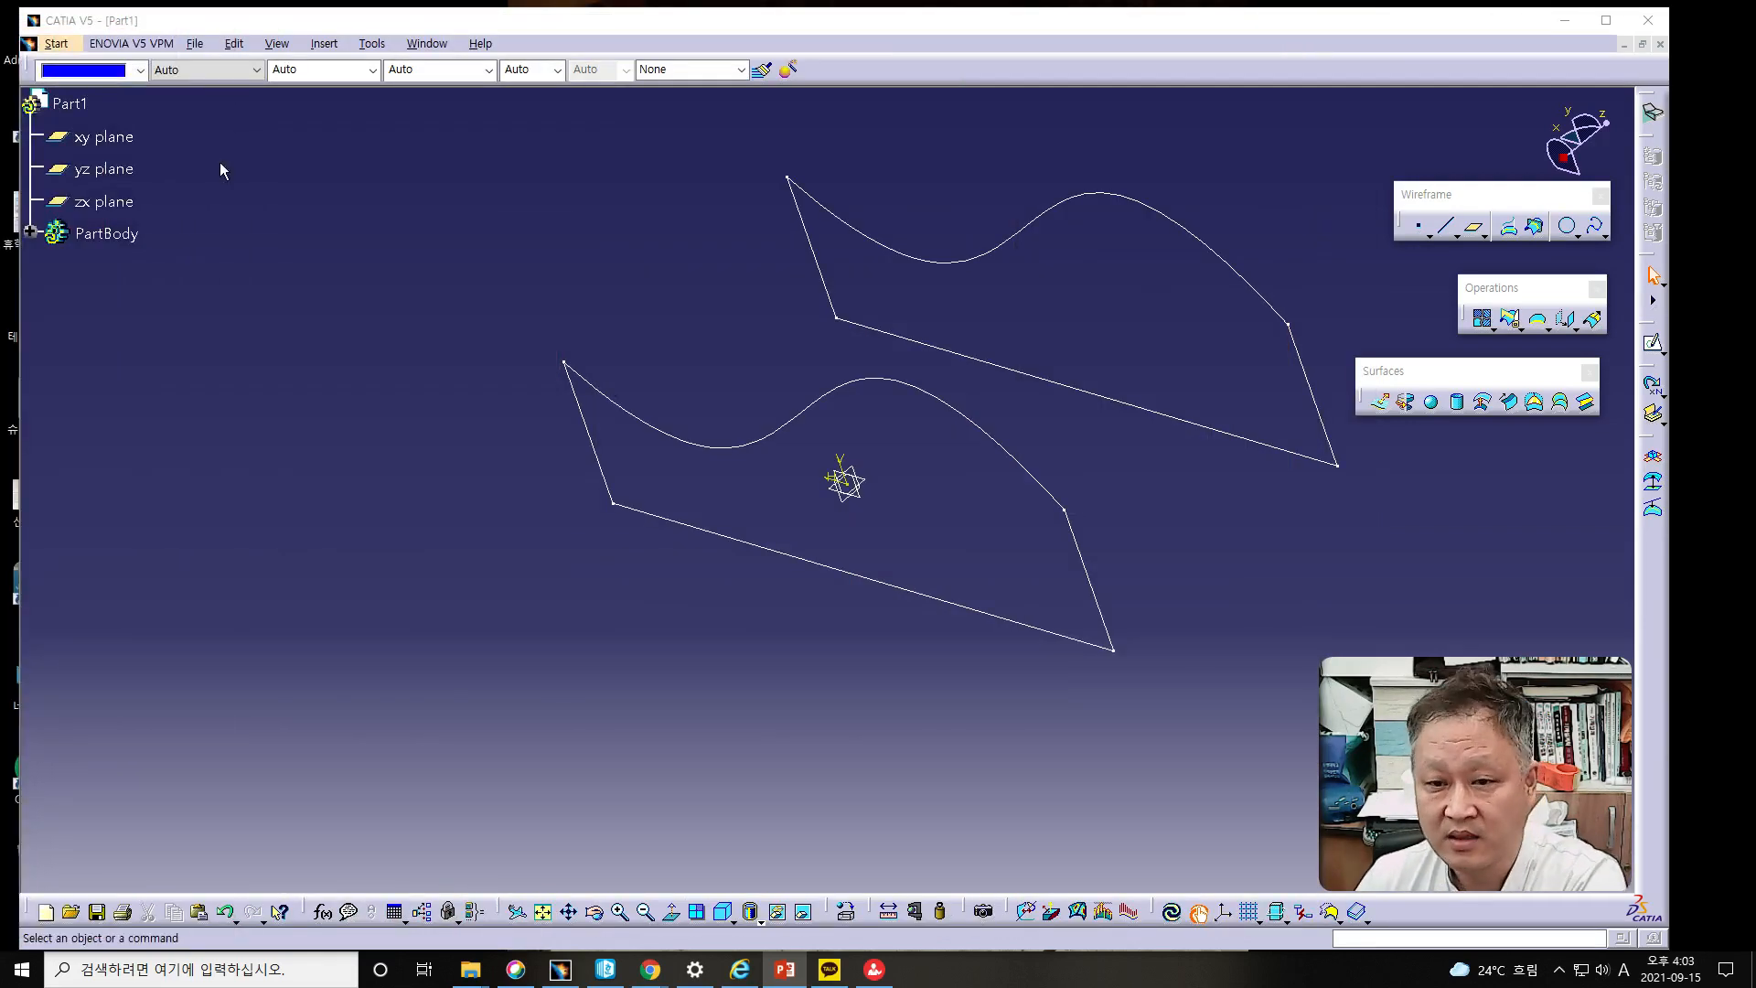
- Show all surfaces of the part again
{"action": "left_click", "coordinate": [394, 44]}
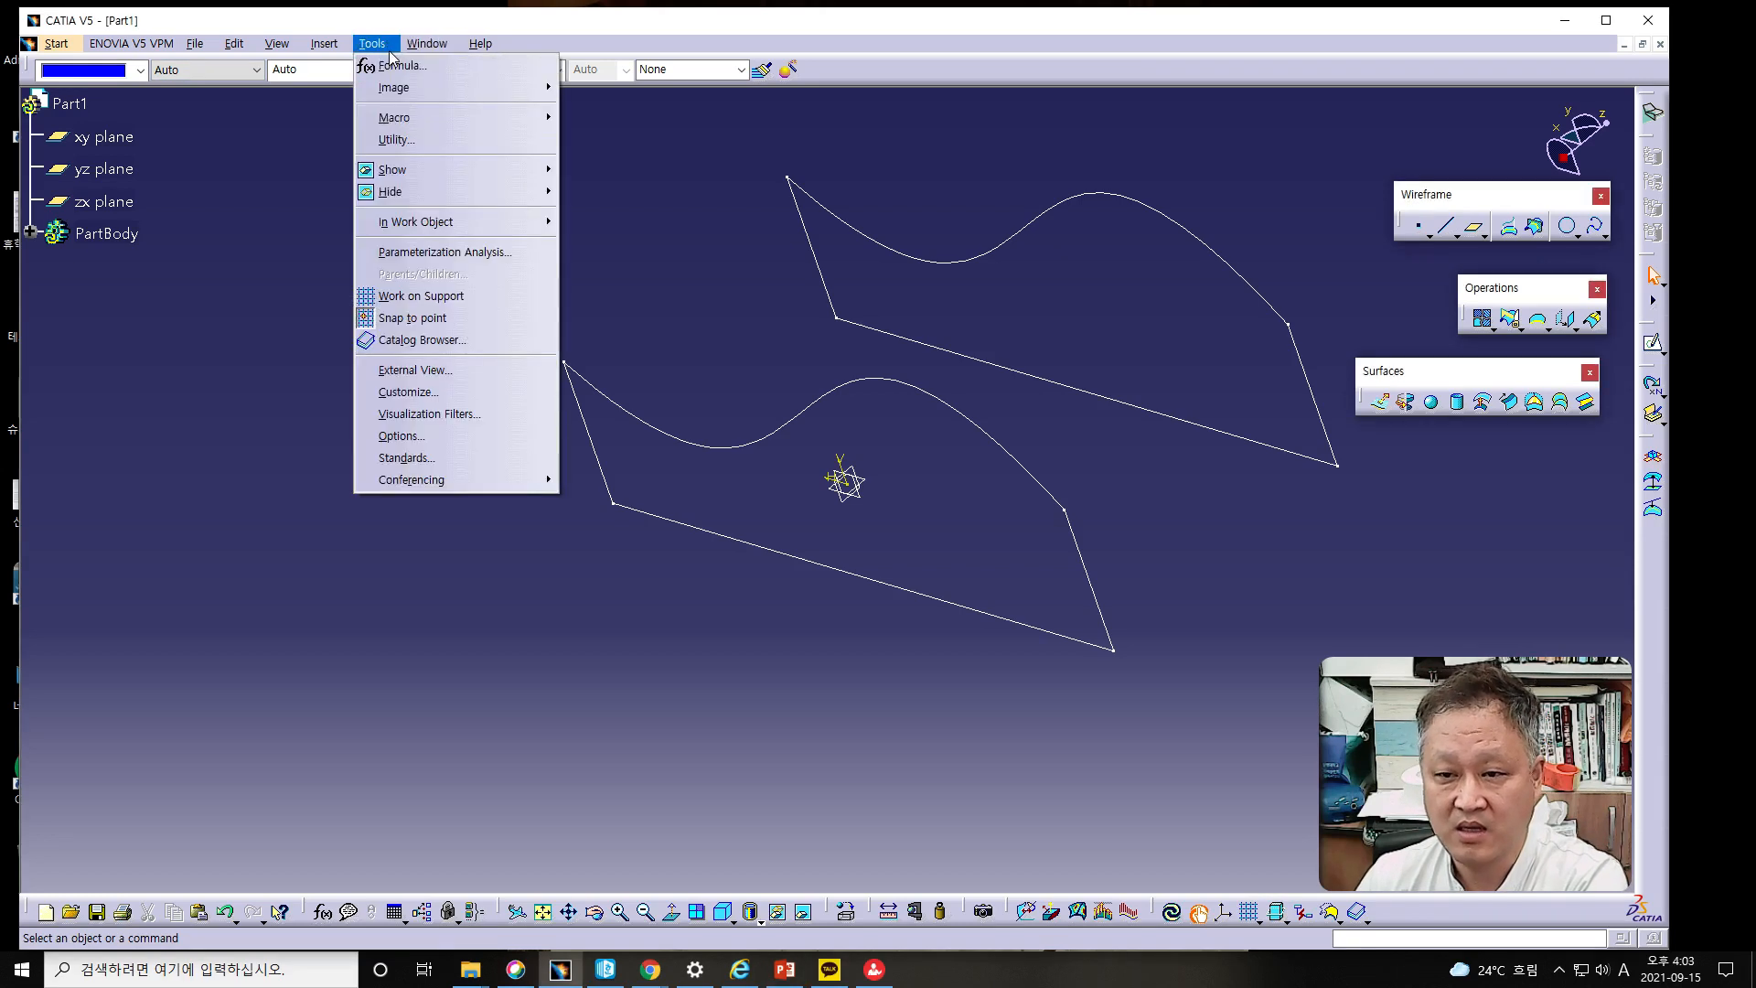
{"action": "mouse_move", "coordinate": [403, 192]}
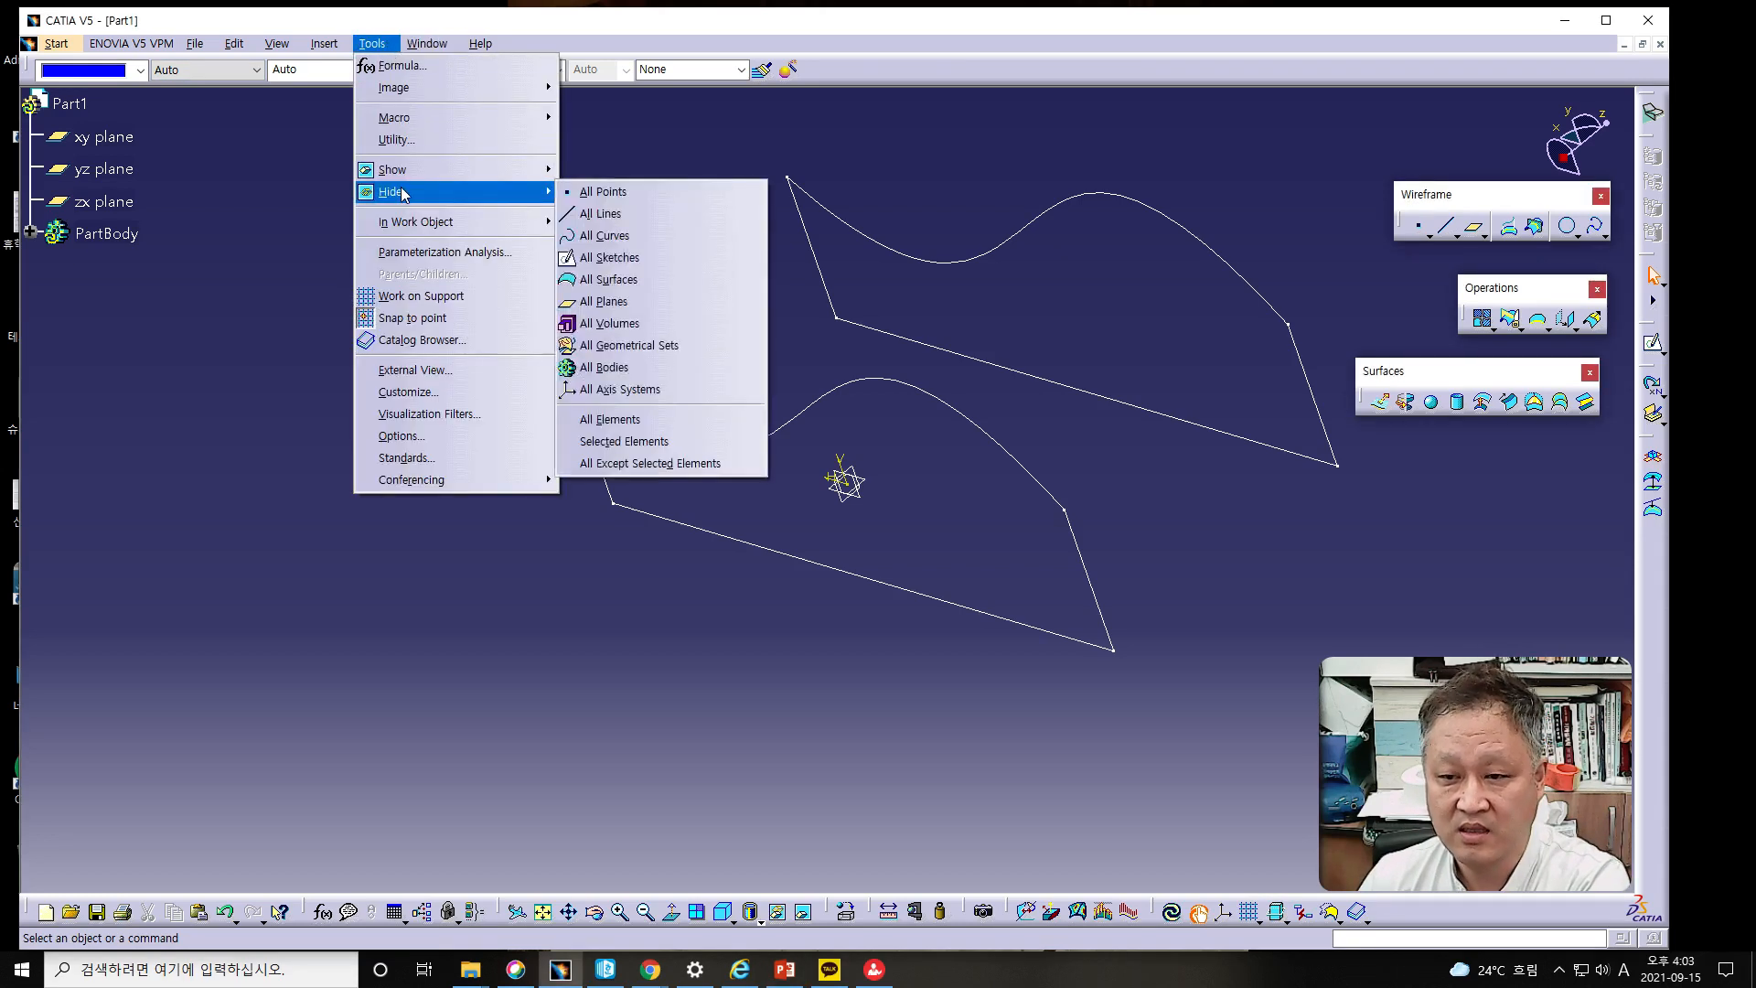
{"action": "mouse_move", "coordinate": [540, 171]}
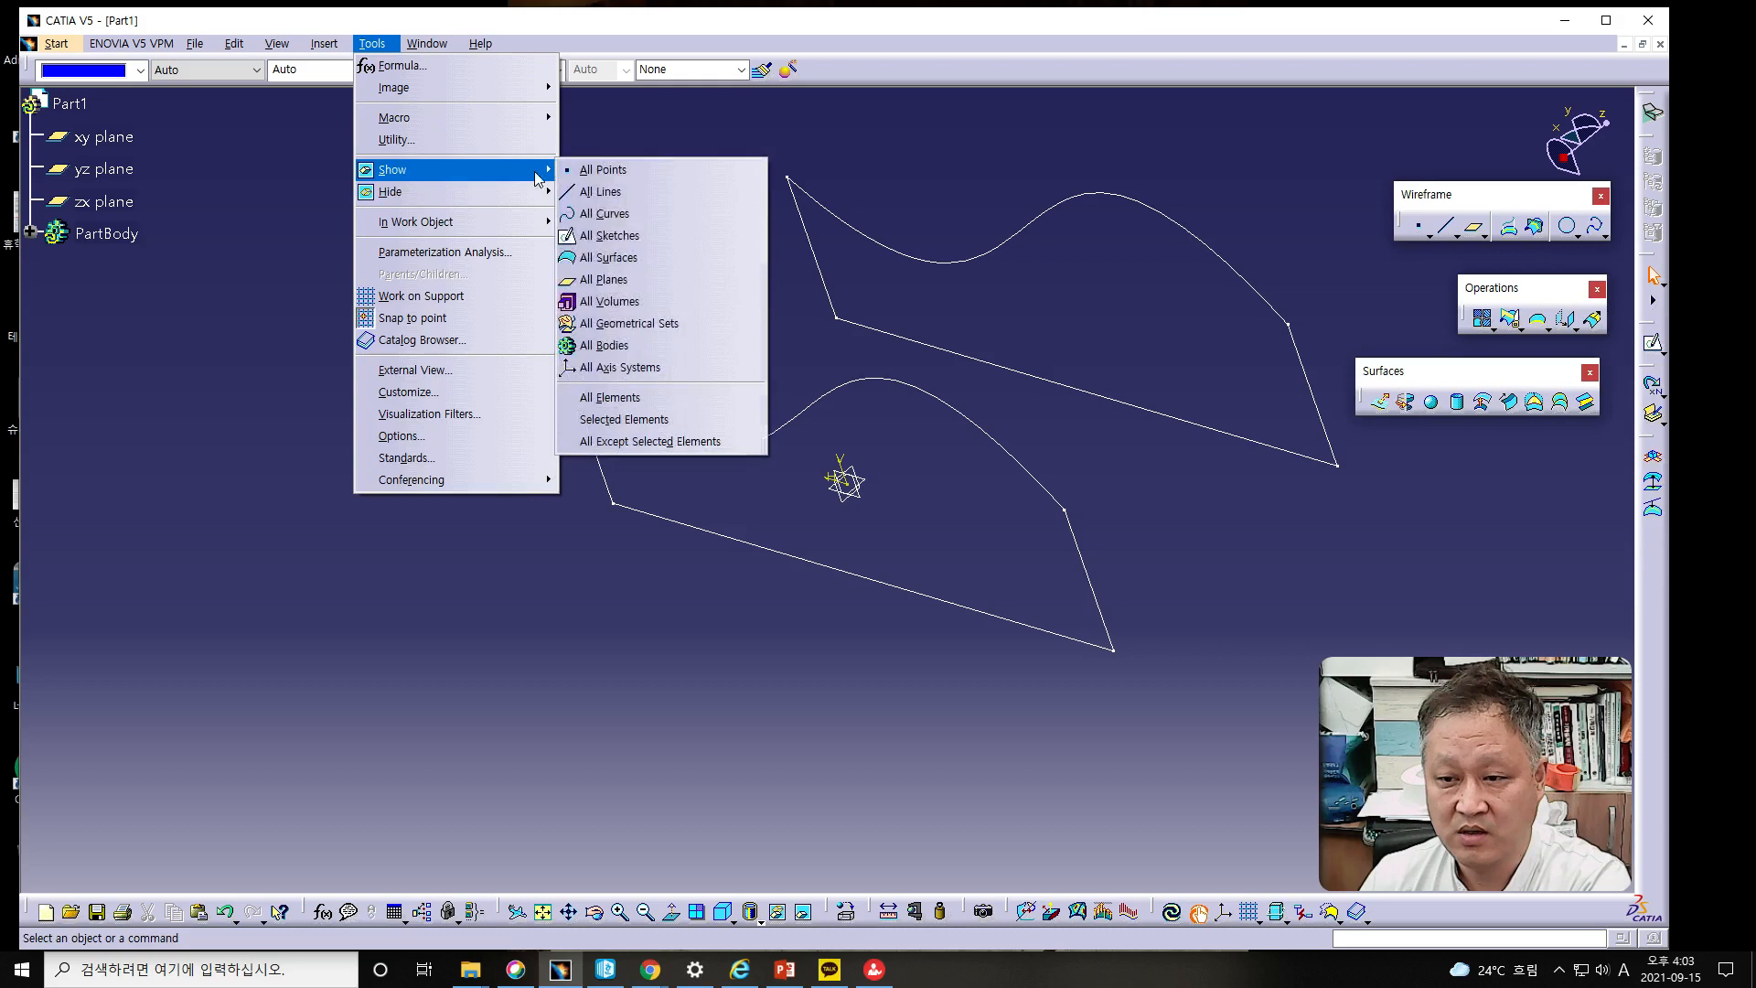
{"action": "left_click", "coordinate": [611, 257]}
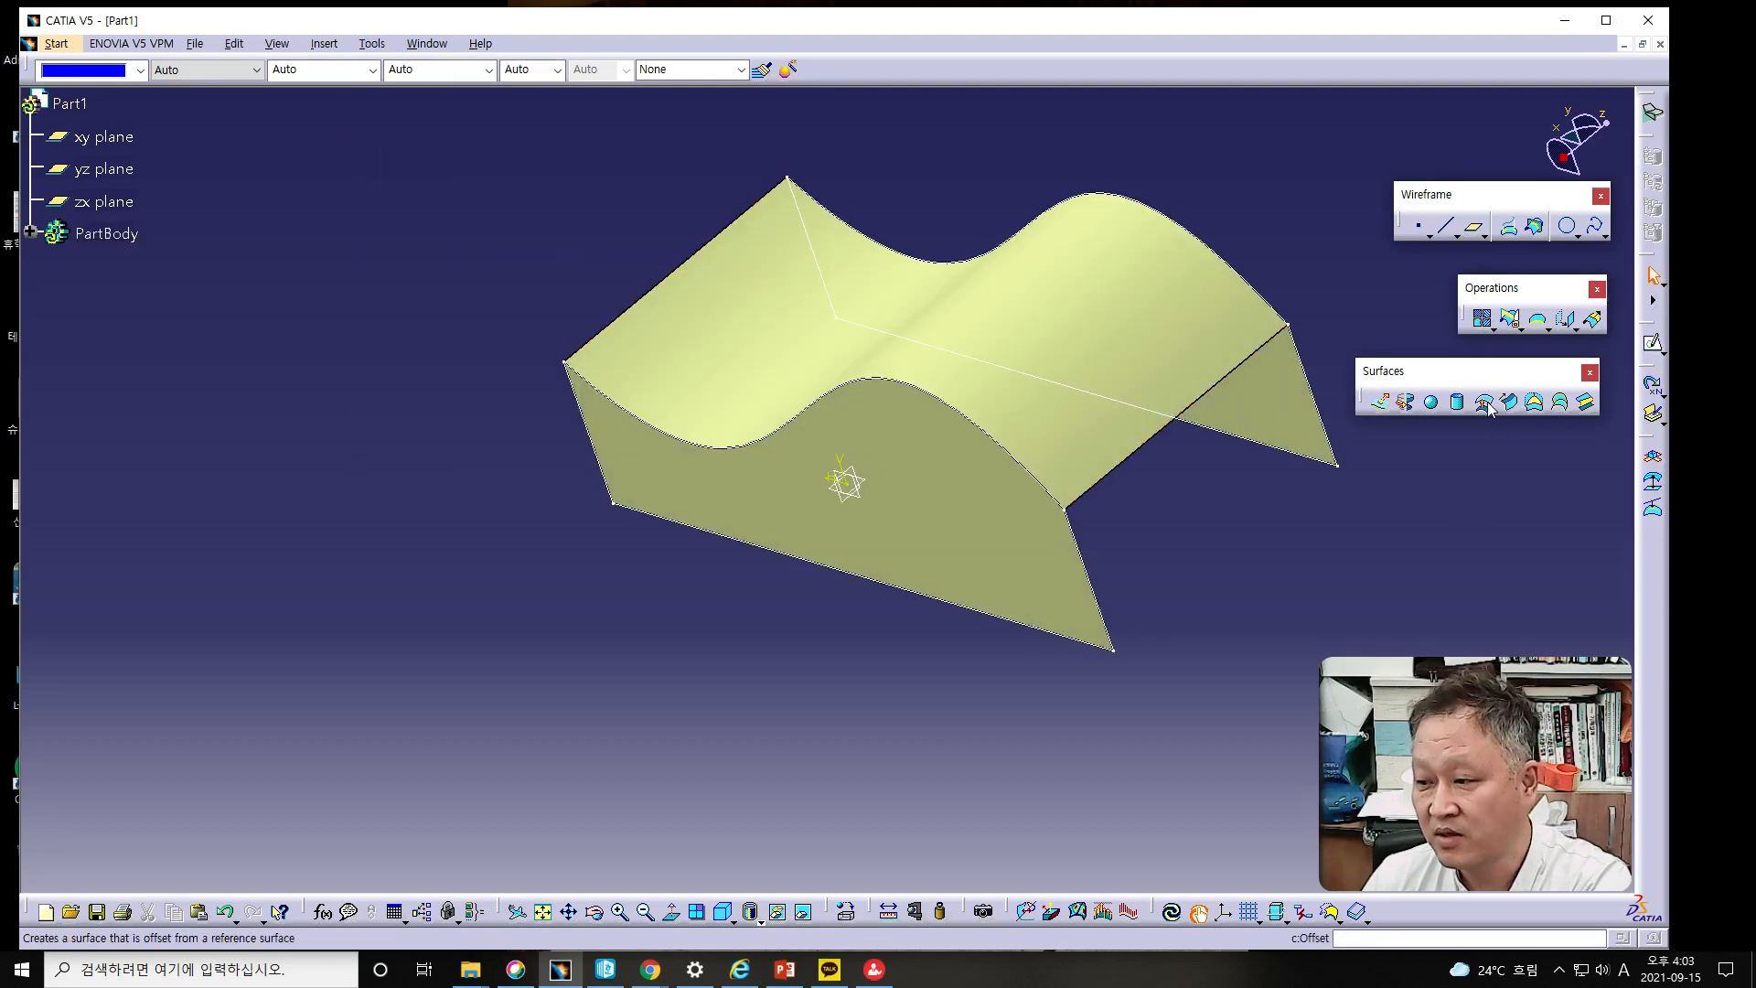
- Create a boundary curve around all edges of the wavy extruded surface (Extrude.1)
{"action": "left_click", "coordinate": [1537, 319]}
{"action": "left_click", "coordinate": [753, 335]}
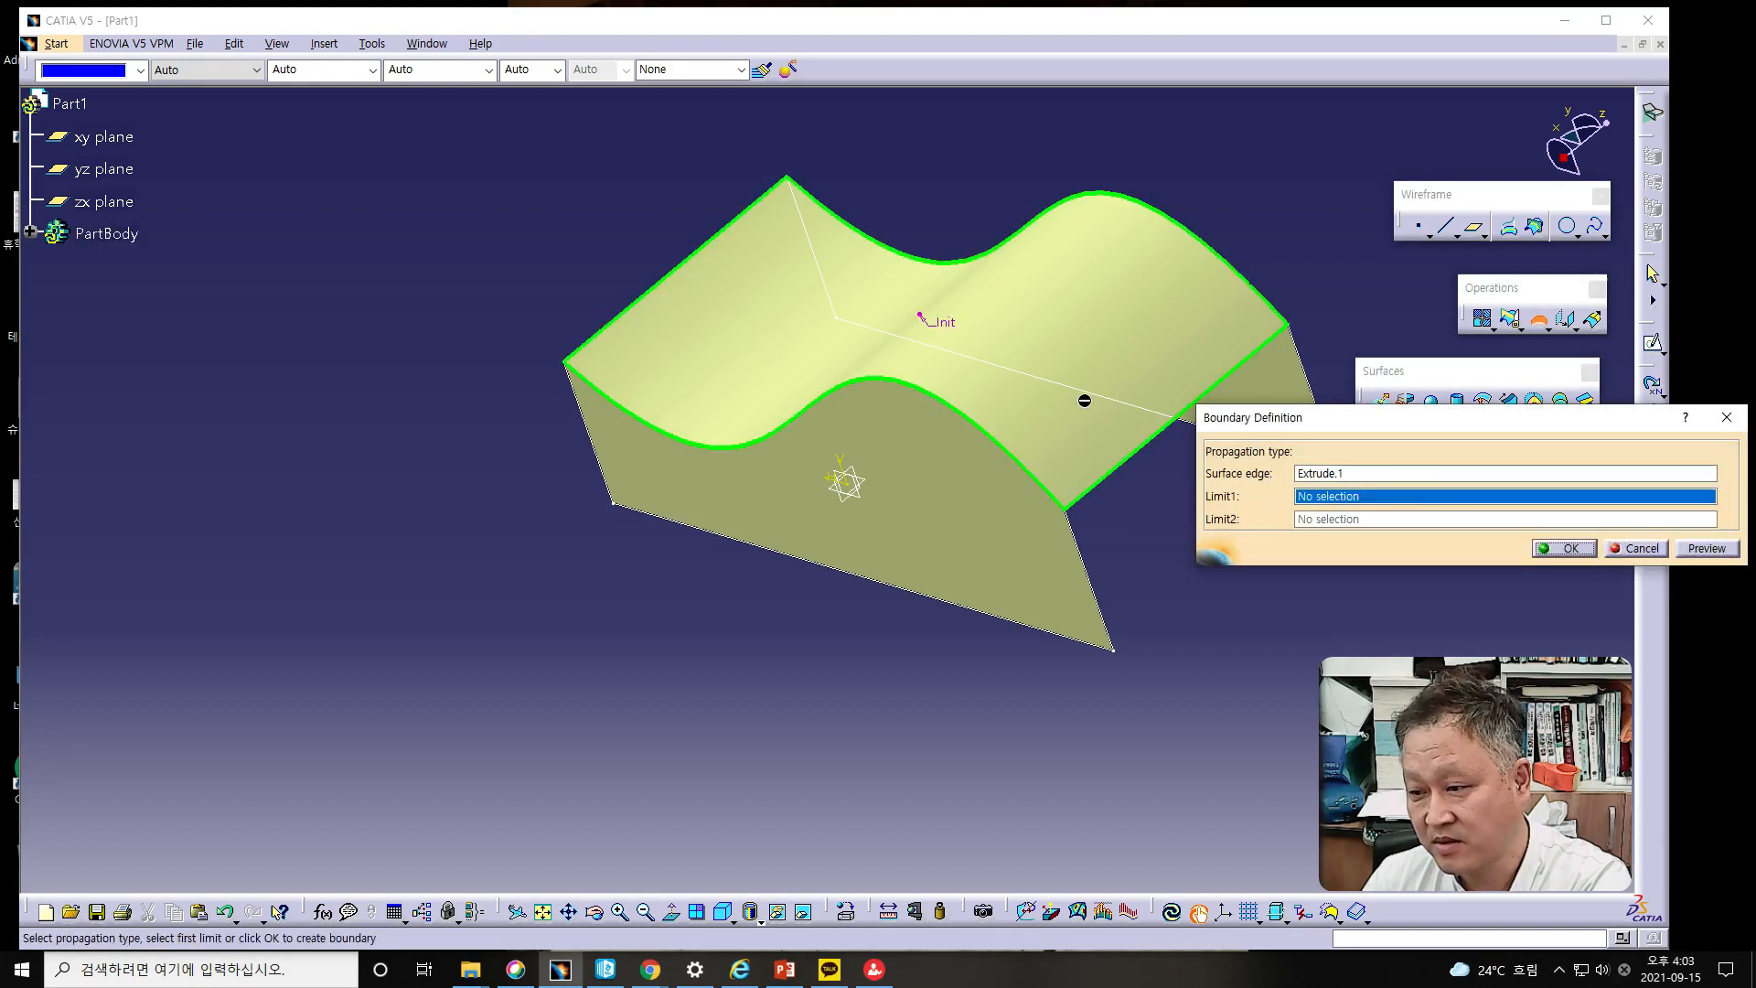
{"action": "left_click", "coordinate": [1558, 547]}
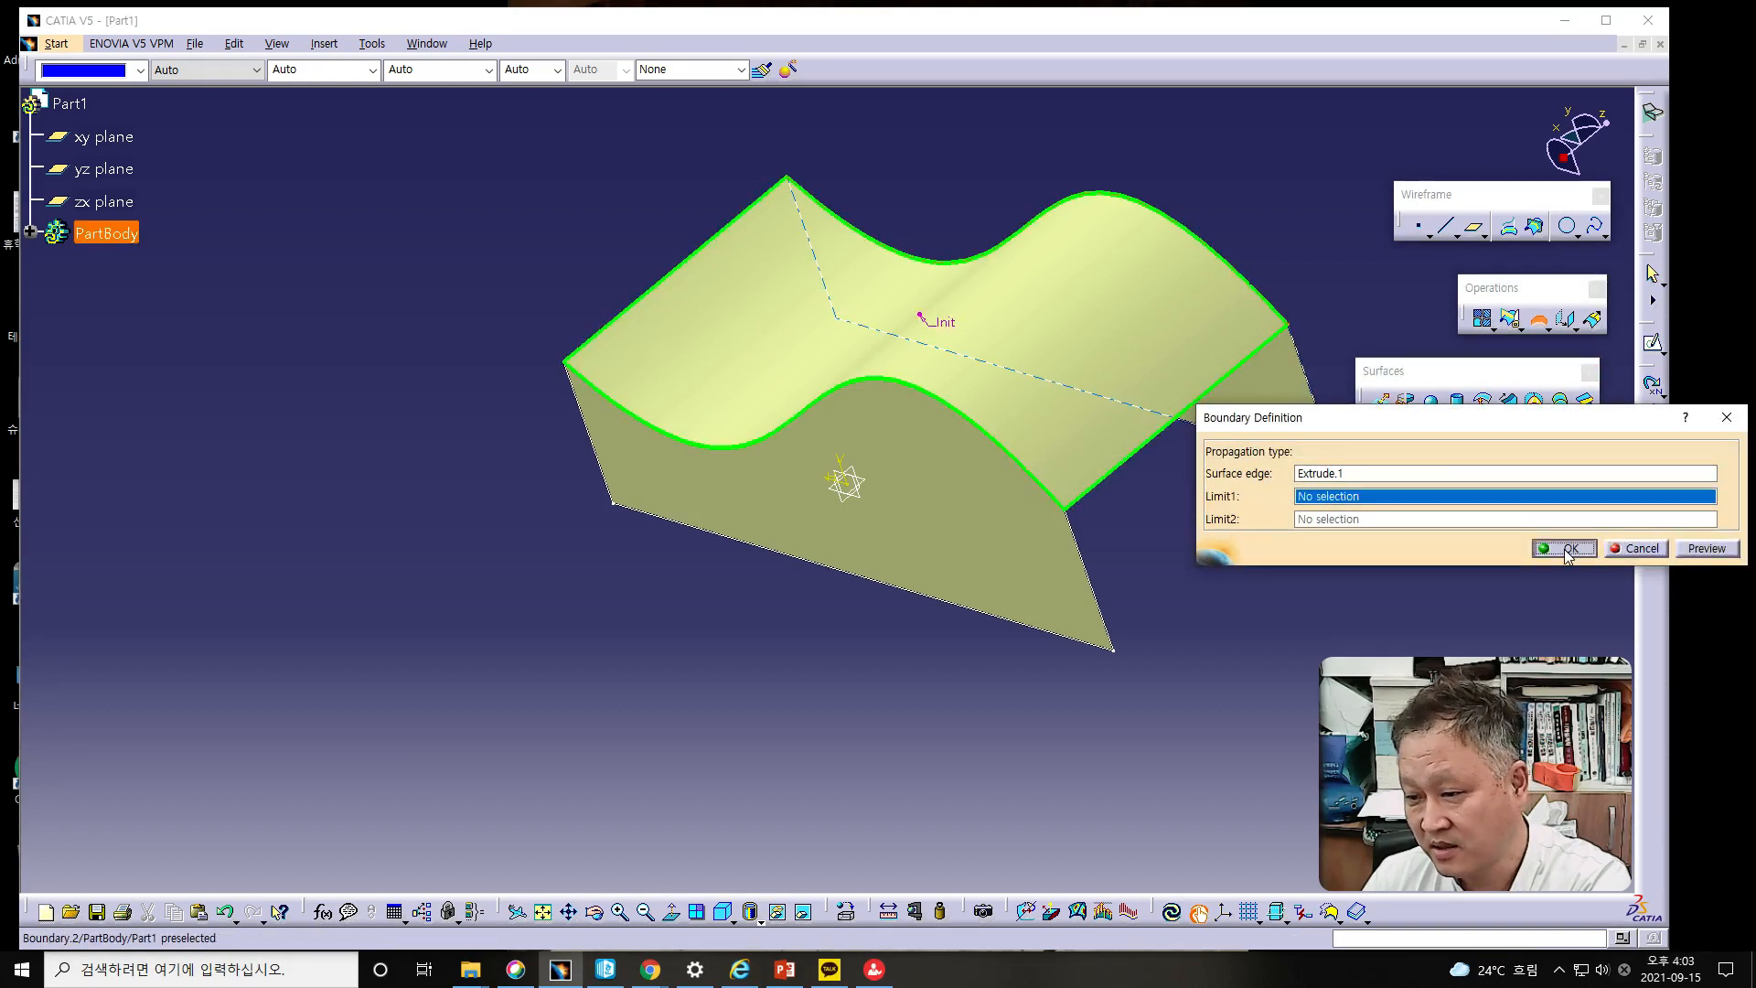
- Hide all surfaces and inspect the boundary curves of the wavy surface and both ends
{"action": "left_click", "coordinate": [372, 44]}
{"action": "mouse_move", "coordinate": [417, 200]}
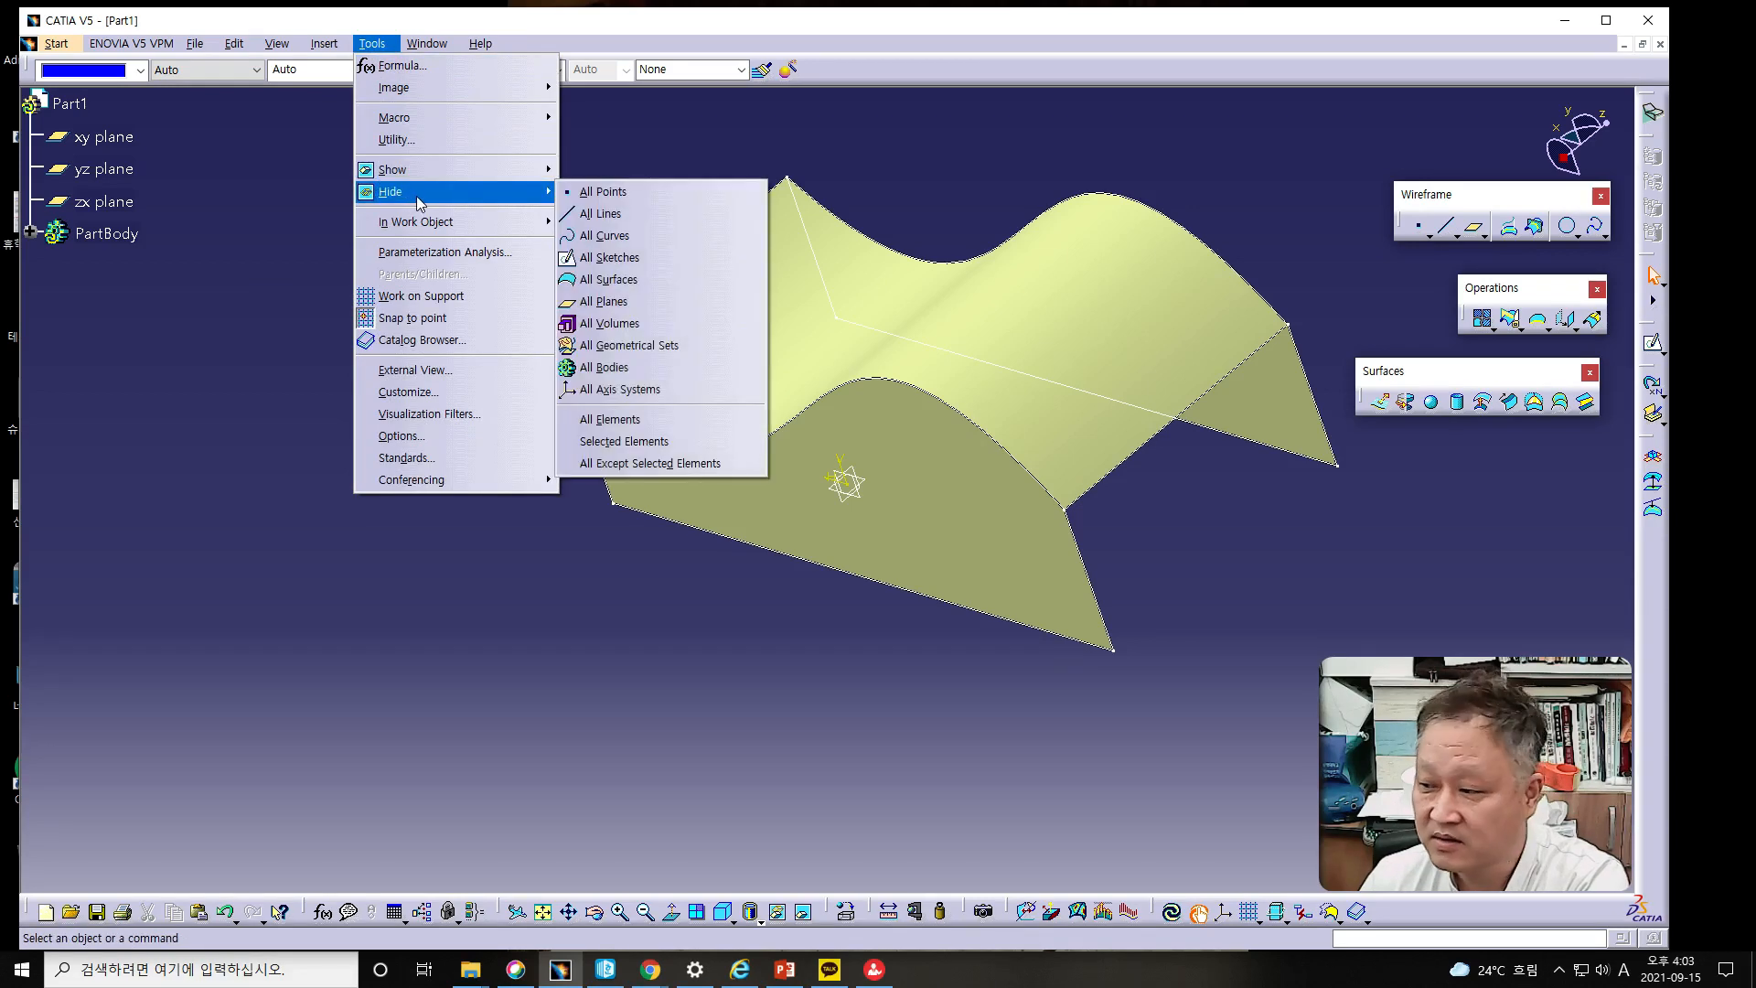
{"action": "left_click", "coordinate": [618, 280]}
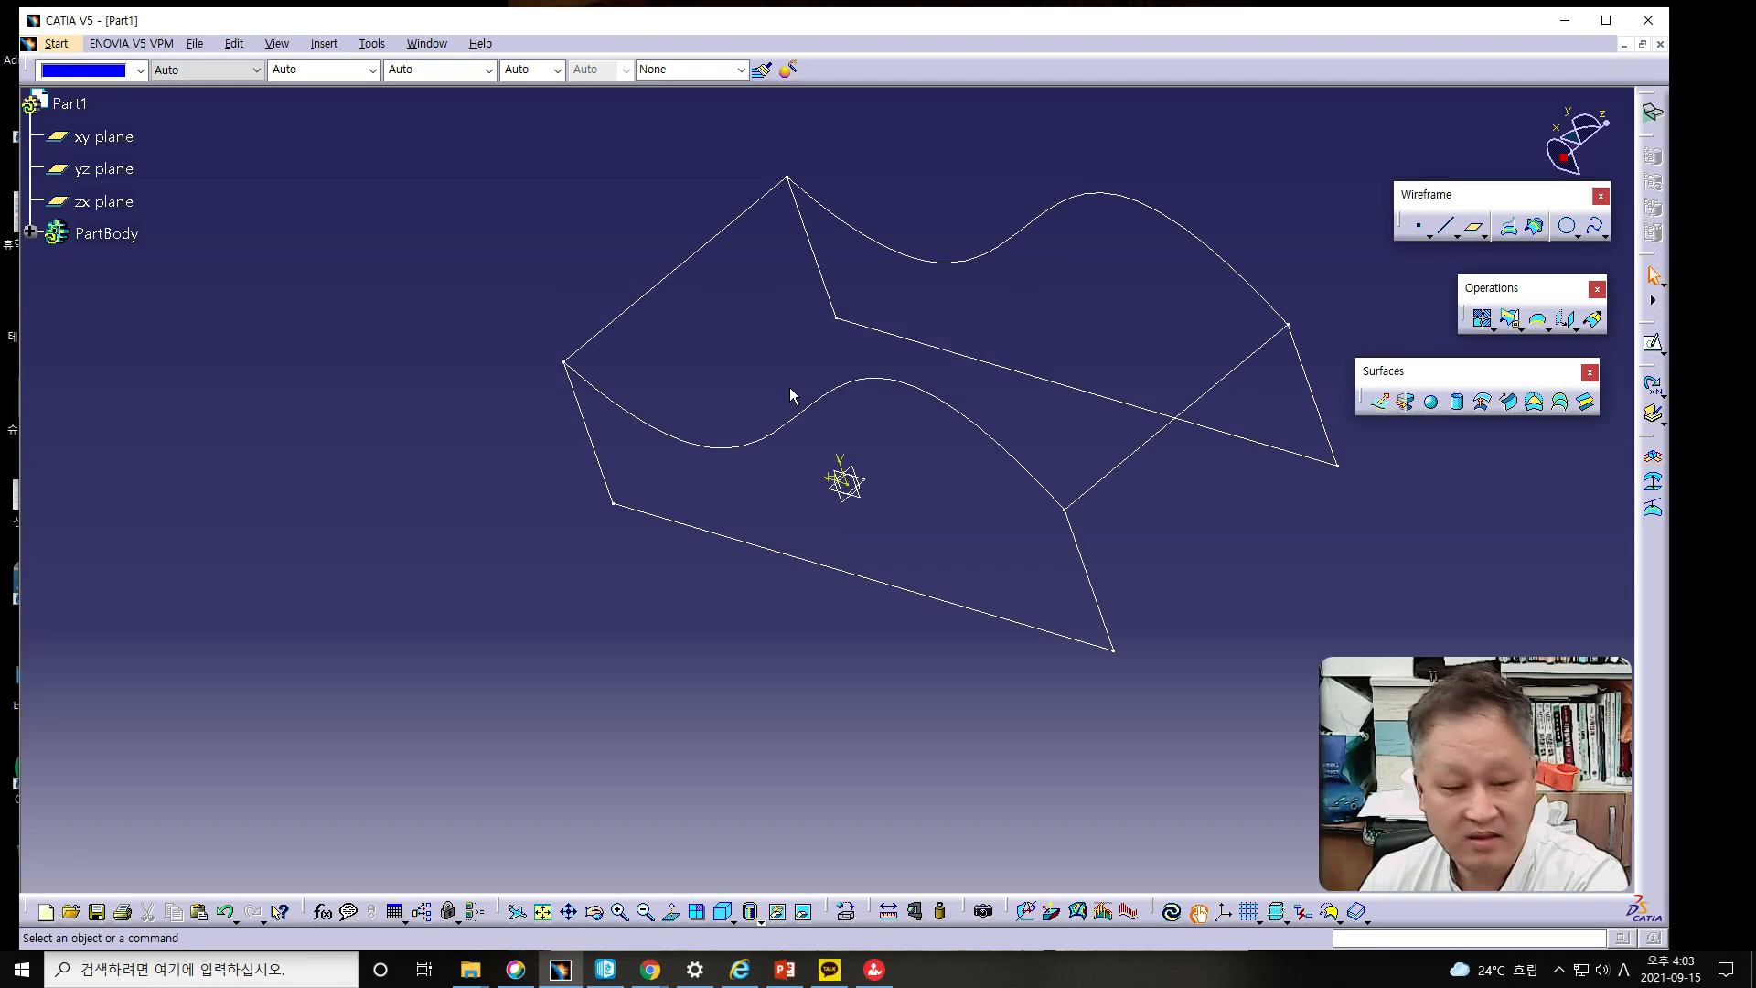
{"action": "middle_click_drag", "start_coordinate": [553, 471], "coordinate": [850, 549]}
- Review the Boundary & Extracts slide and the following Extract slide in PowerPoint, and return to the CATIA model
{"action": "key", "text": "alt+Tab"}
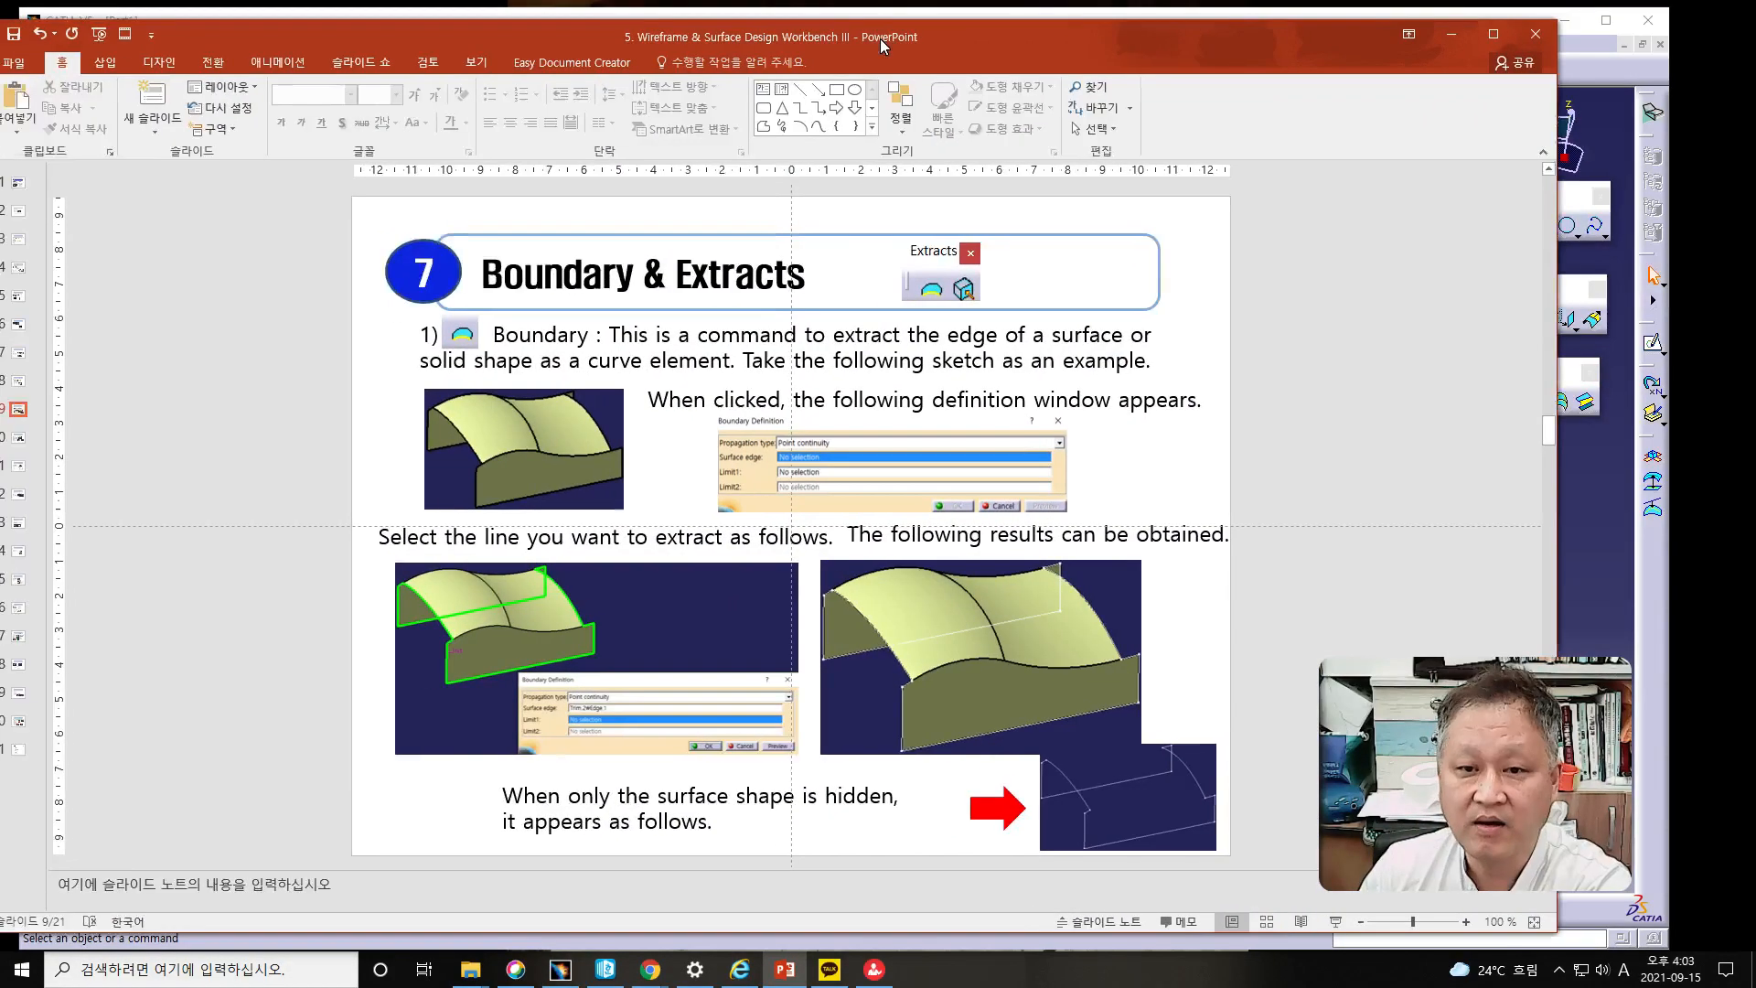
{"action": "left_click_drag", "start_coordinate": [880, 38], "coordinate": [905, 30]}
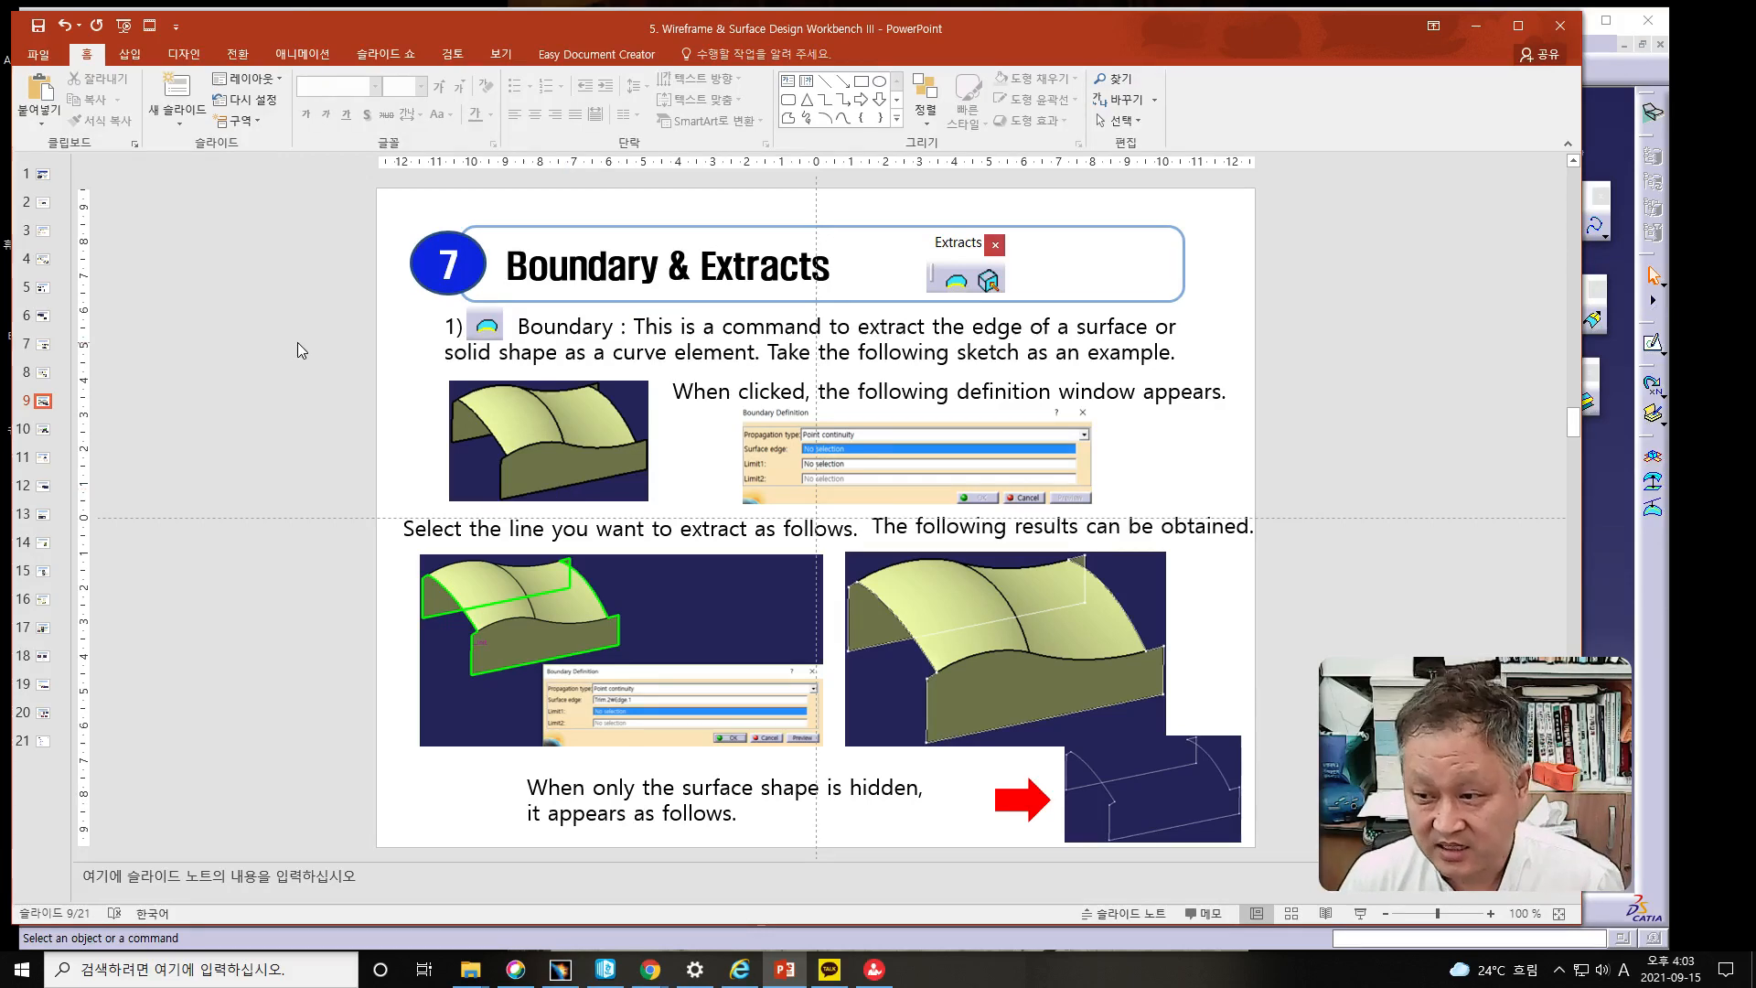
{"action": "scroll", "coordinate": [298, 349], "scroll_direction": "down", "scroll_amount": 1}
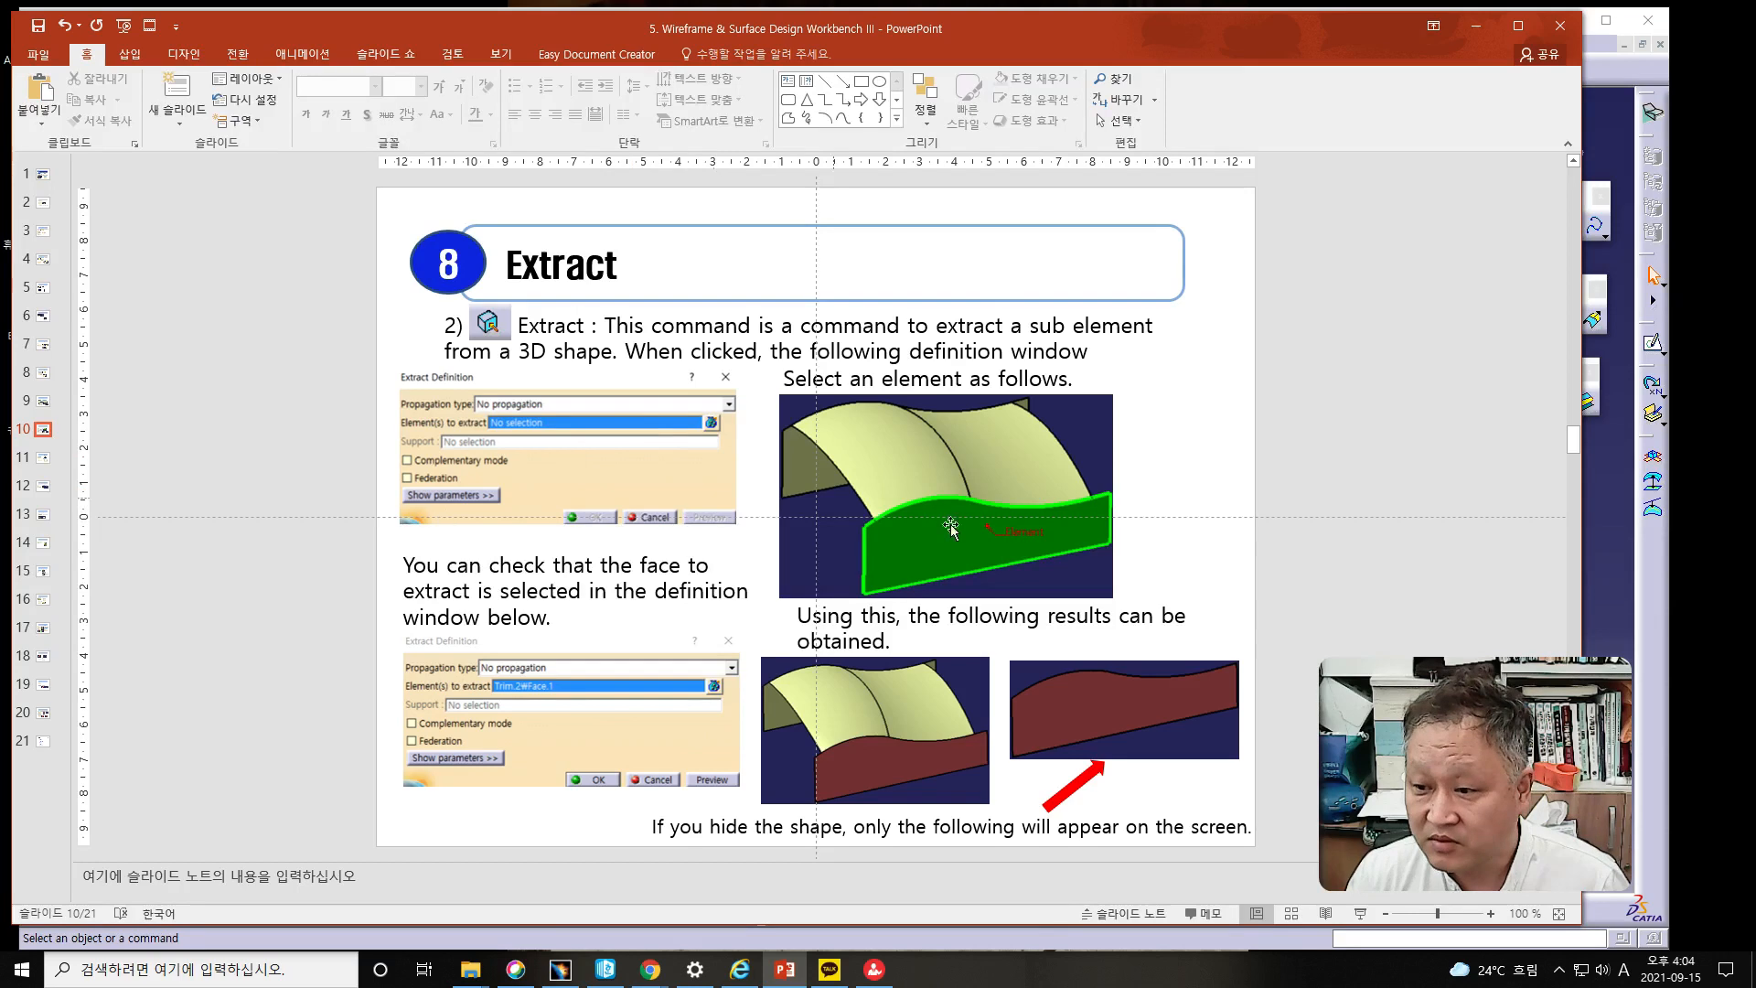
{"action": "left_click_drag", "start_coordinate": [1028, 31], "coordinate": [0, 47]}
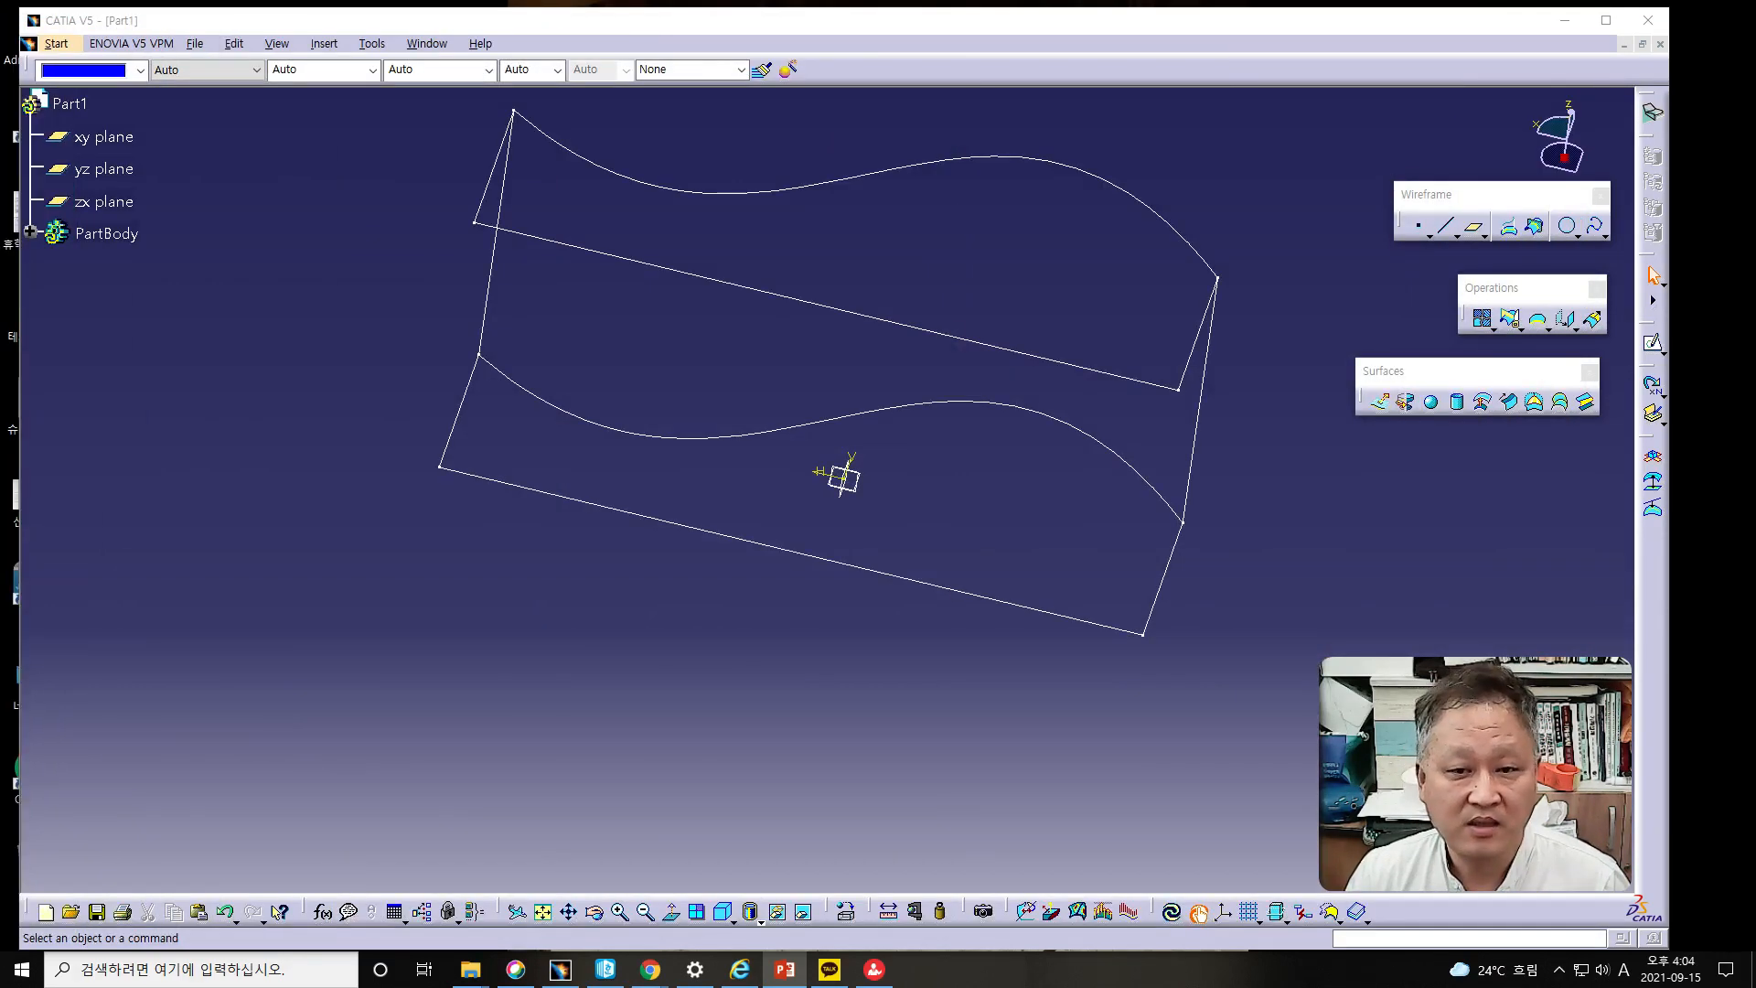
- Try hiding all surfaces of the part once more
{"action": "left_click", "coordinate": [372, 46]}
{"action": "mouse_move", "coordinate": [316, 48]}
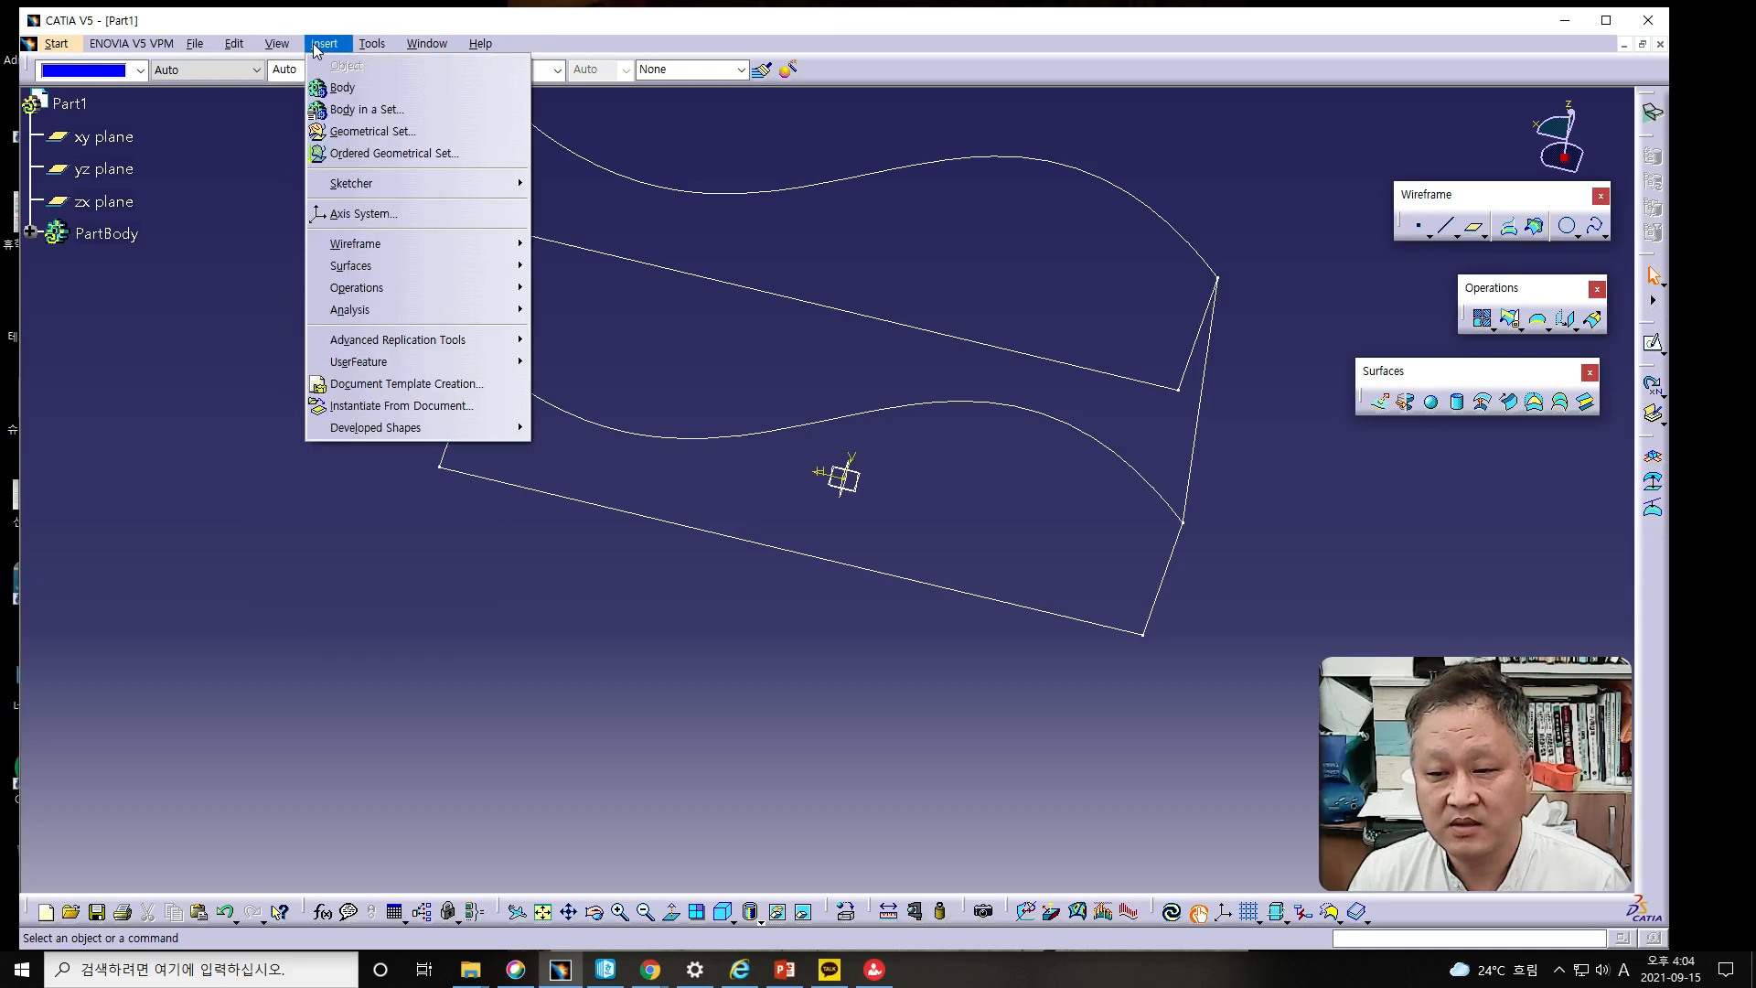
{"action": "mouse_move", "coordinate": [485, 194]}
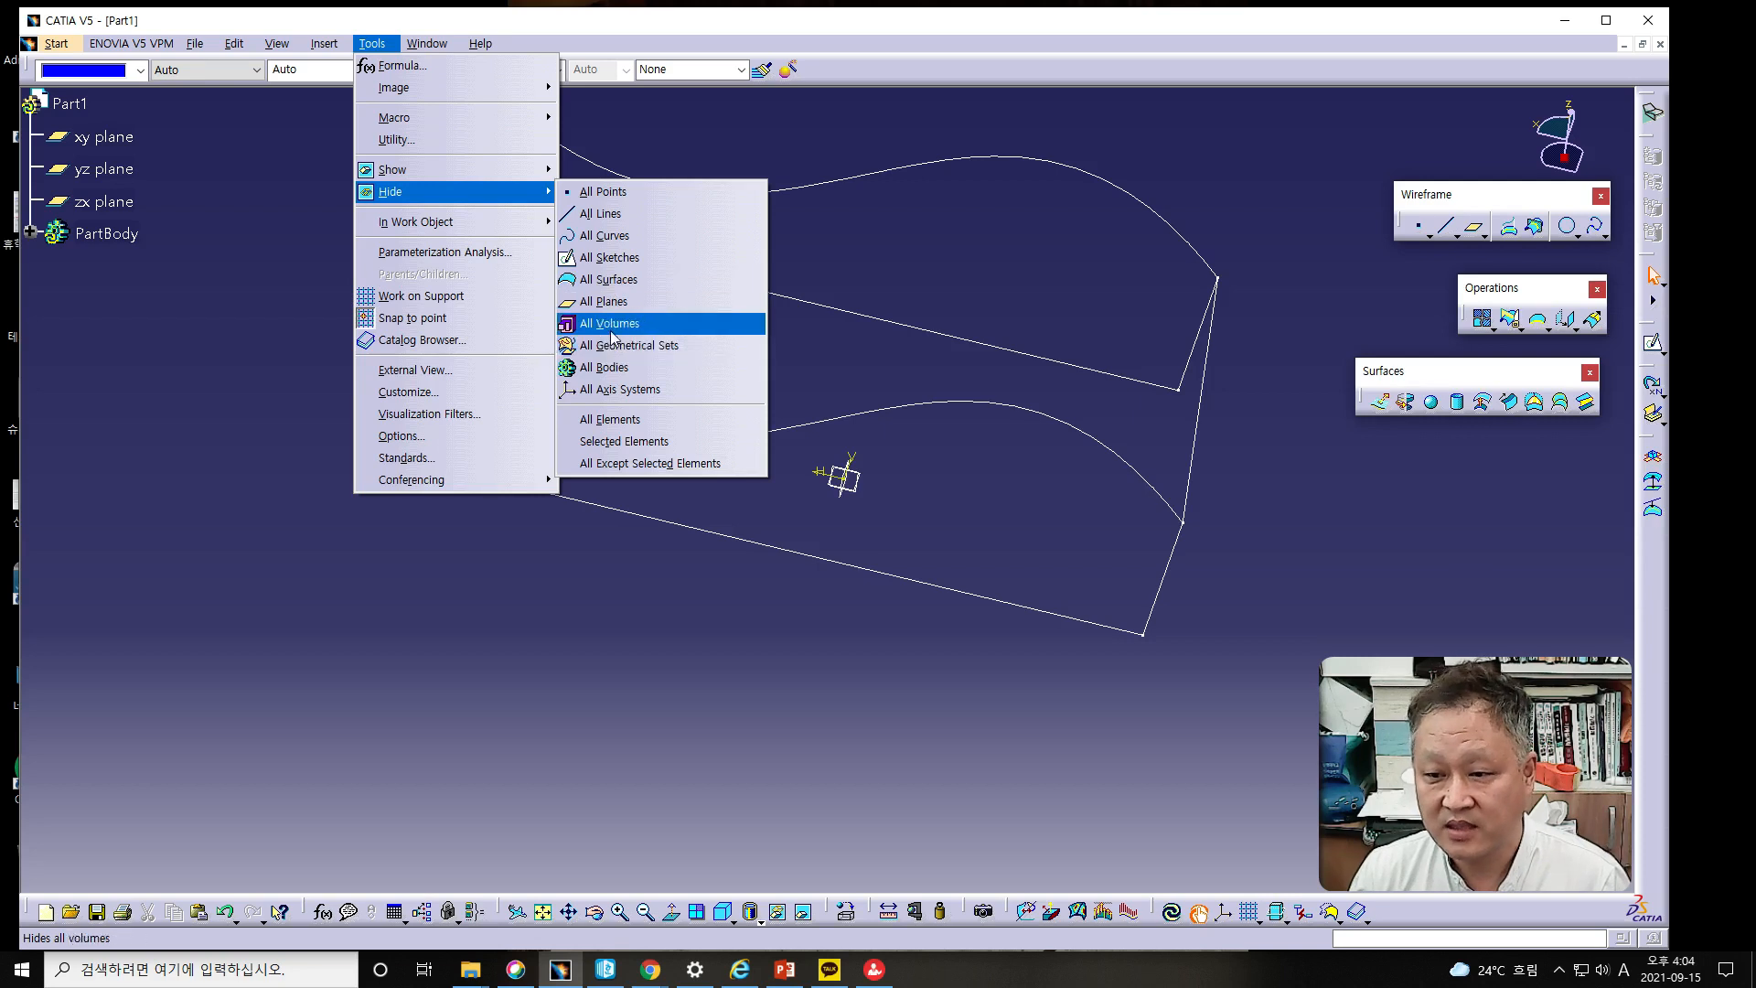
{"action": "left_click", "coordinate": [613, 280]}
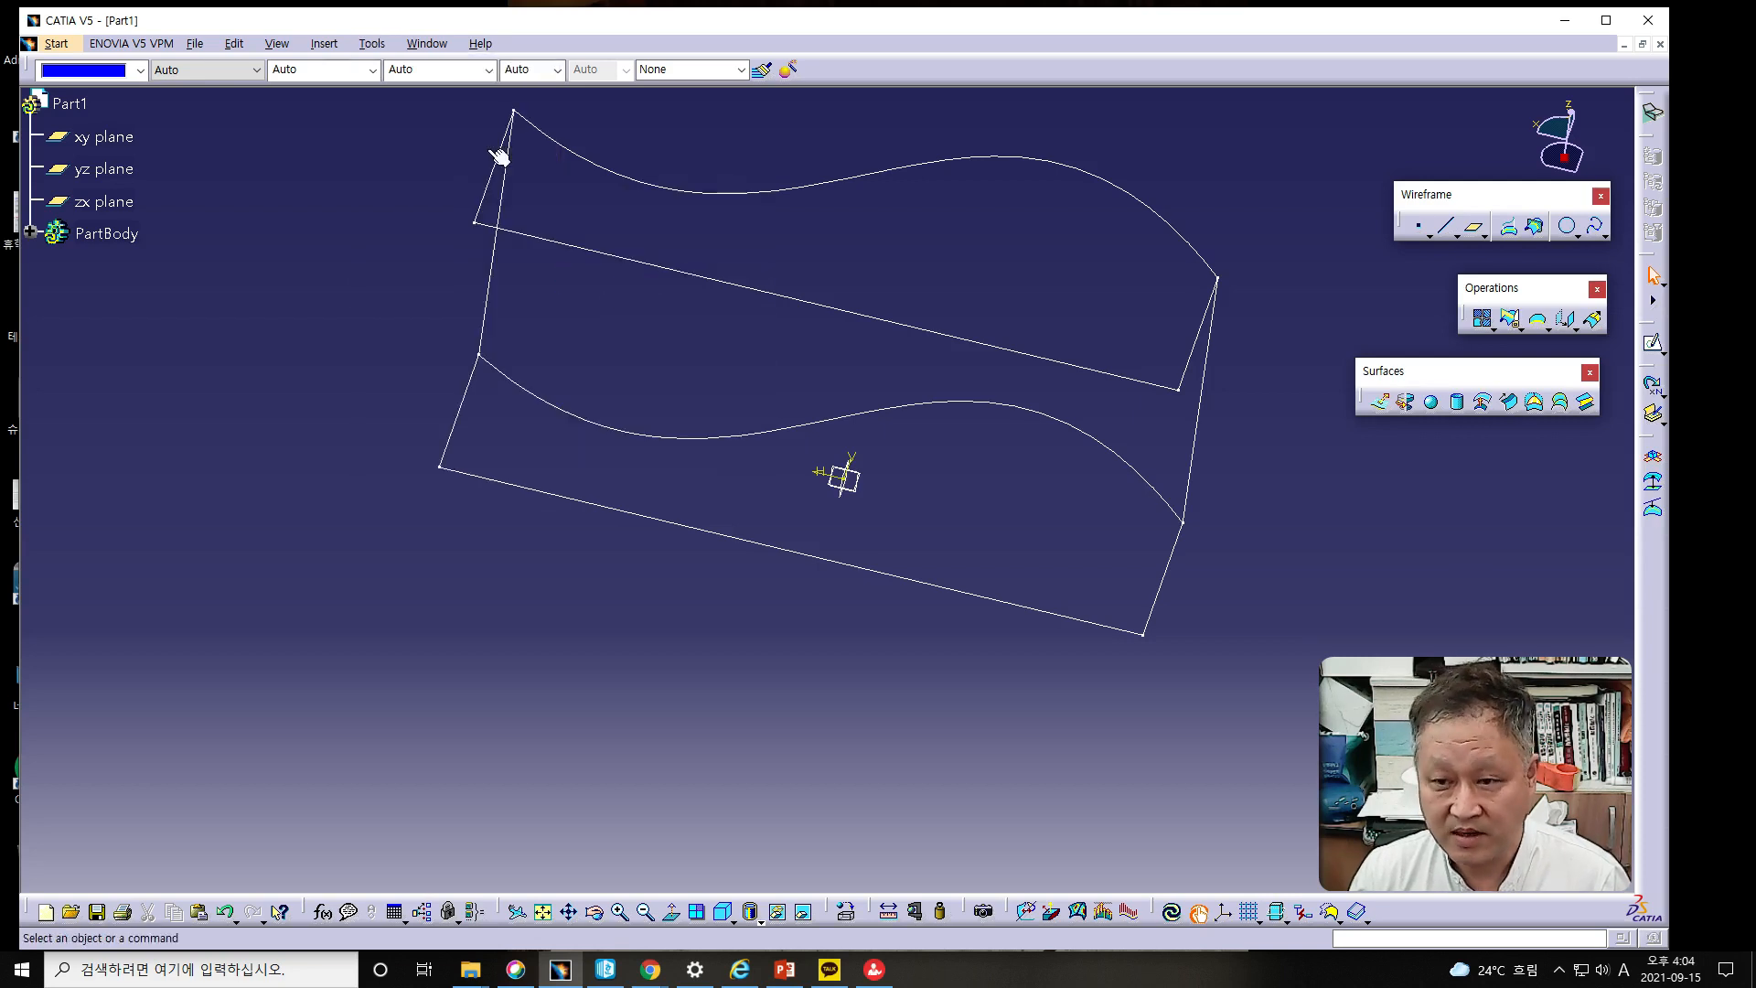
- Bring all hidden surfaces of the model back into view
{"action": "left_click", "coordinate": [373, 47]}
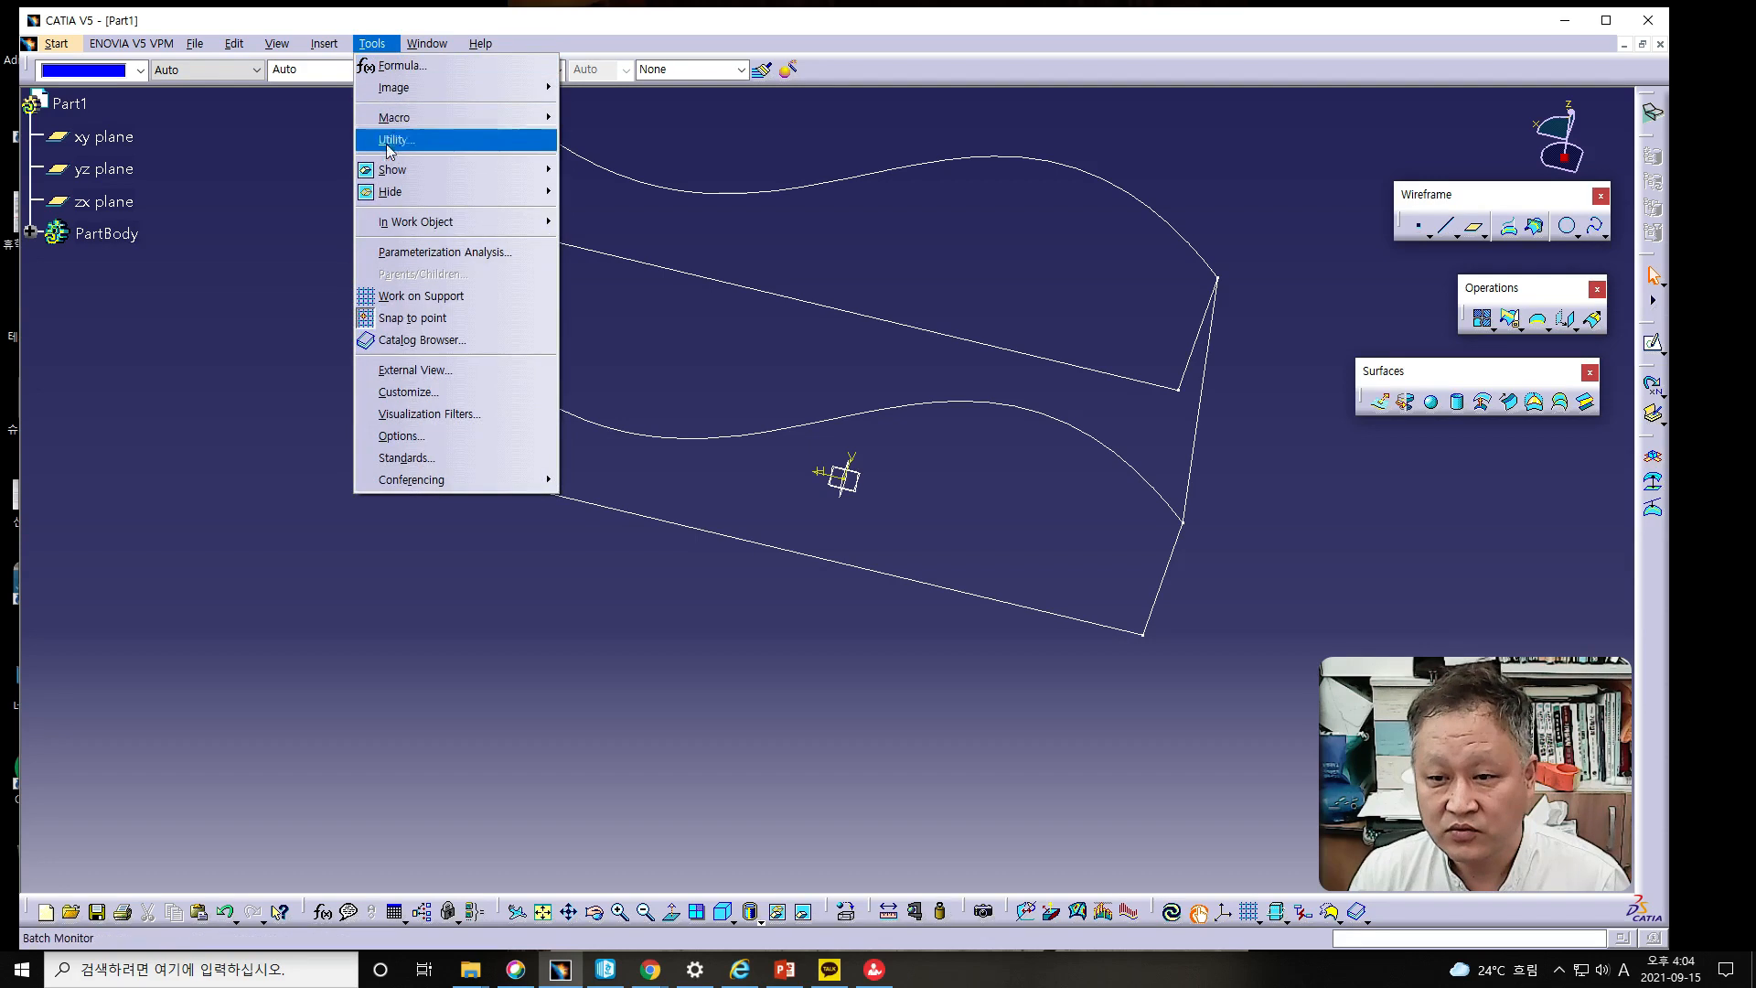
{"action": "mouse_move", "coordinate": [398, 174]}
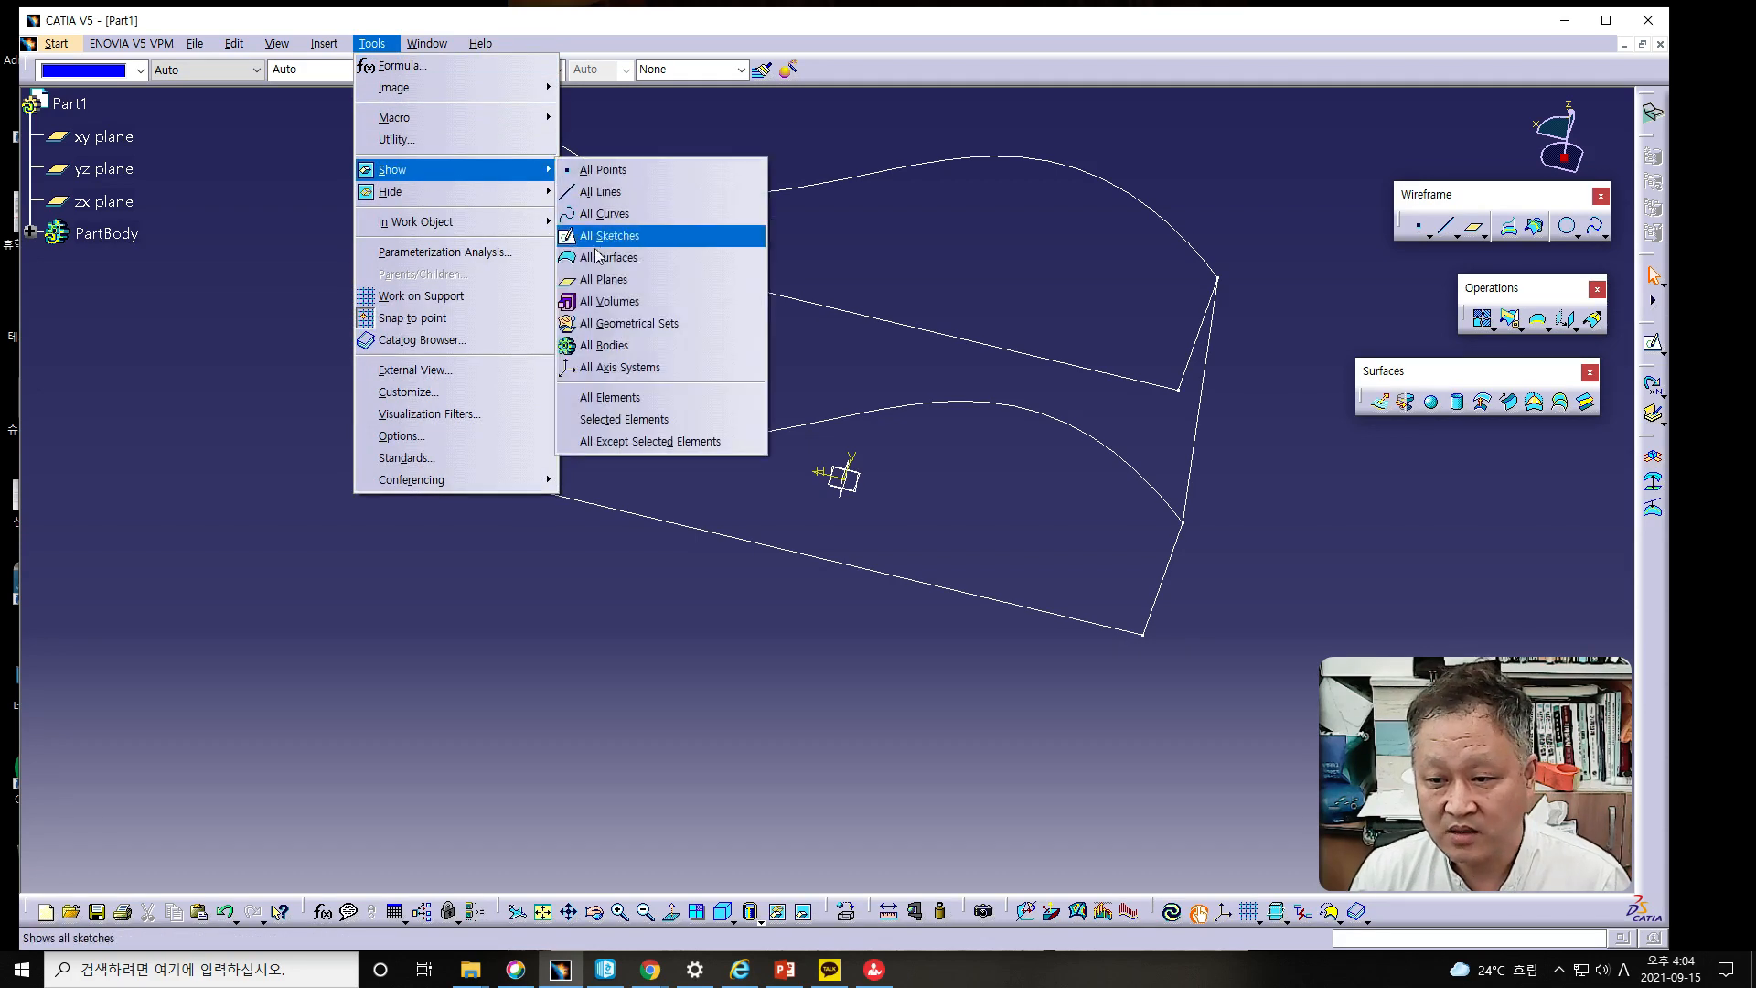
{"action": "left_click", "coordinate": [599, 258]}
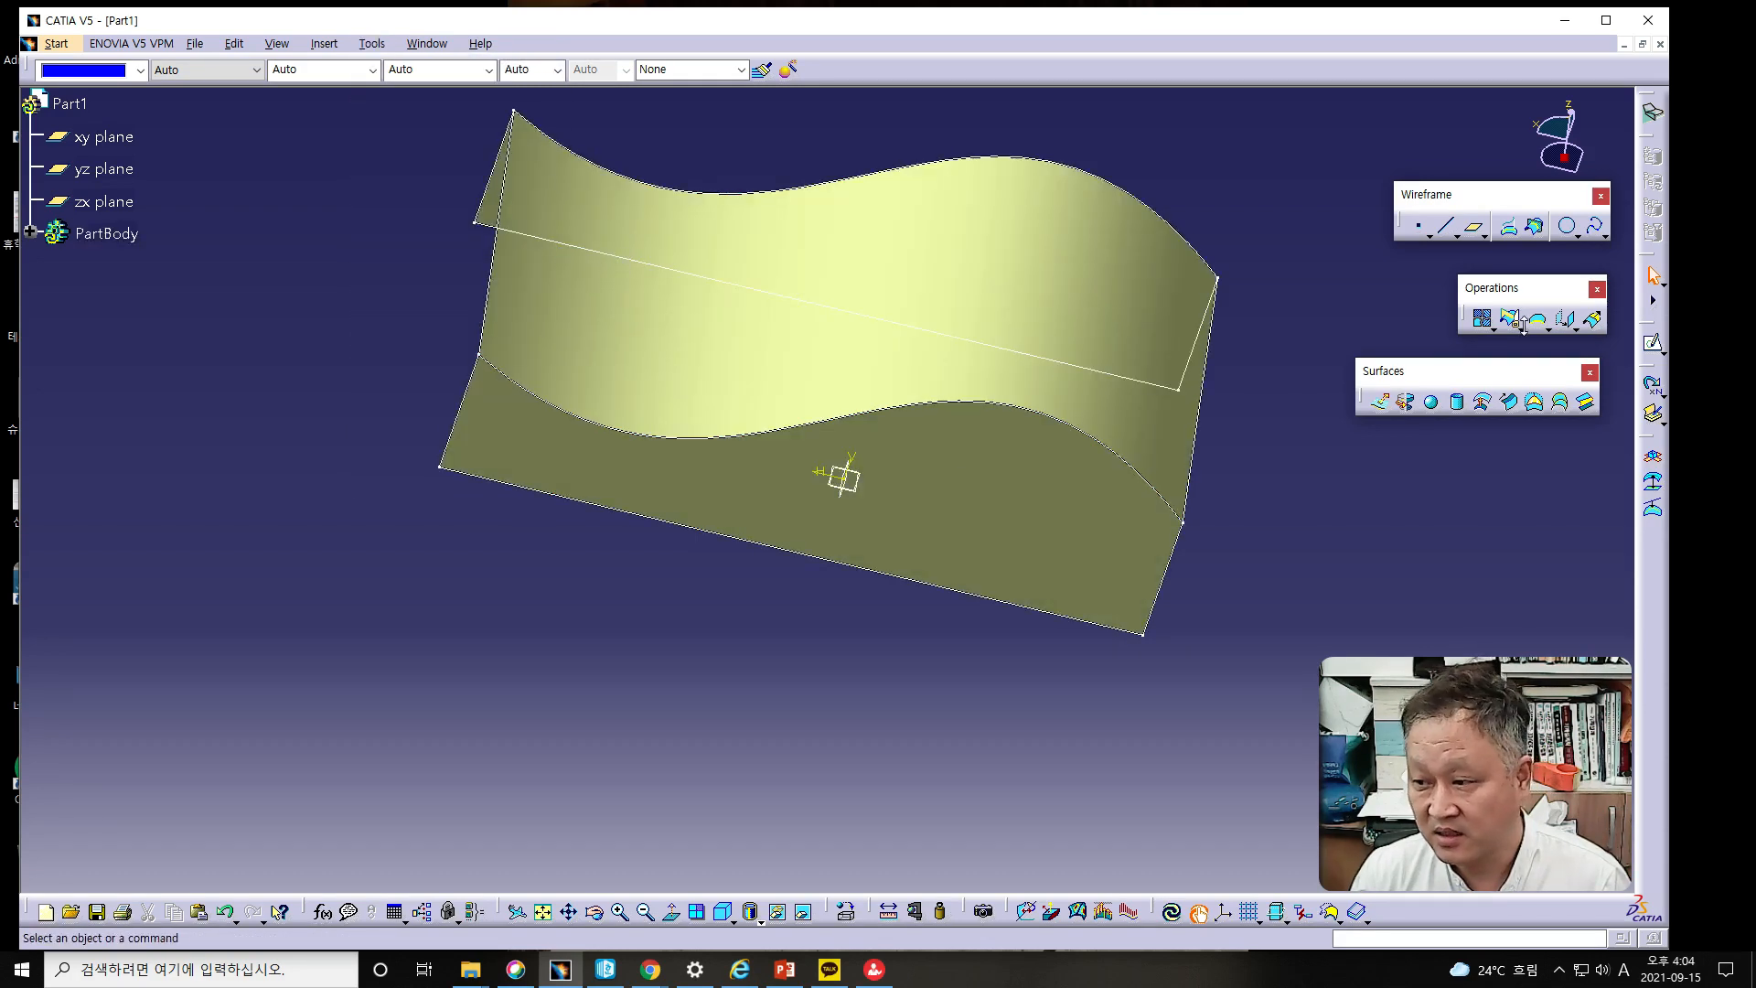
- Extract the front fill surface's face with No propagation, checking the selection against the Extract slide in PowerPoint
{"action": "left_click", "coordinate": [1552, 333]}
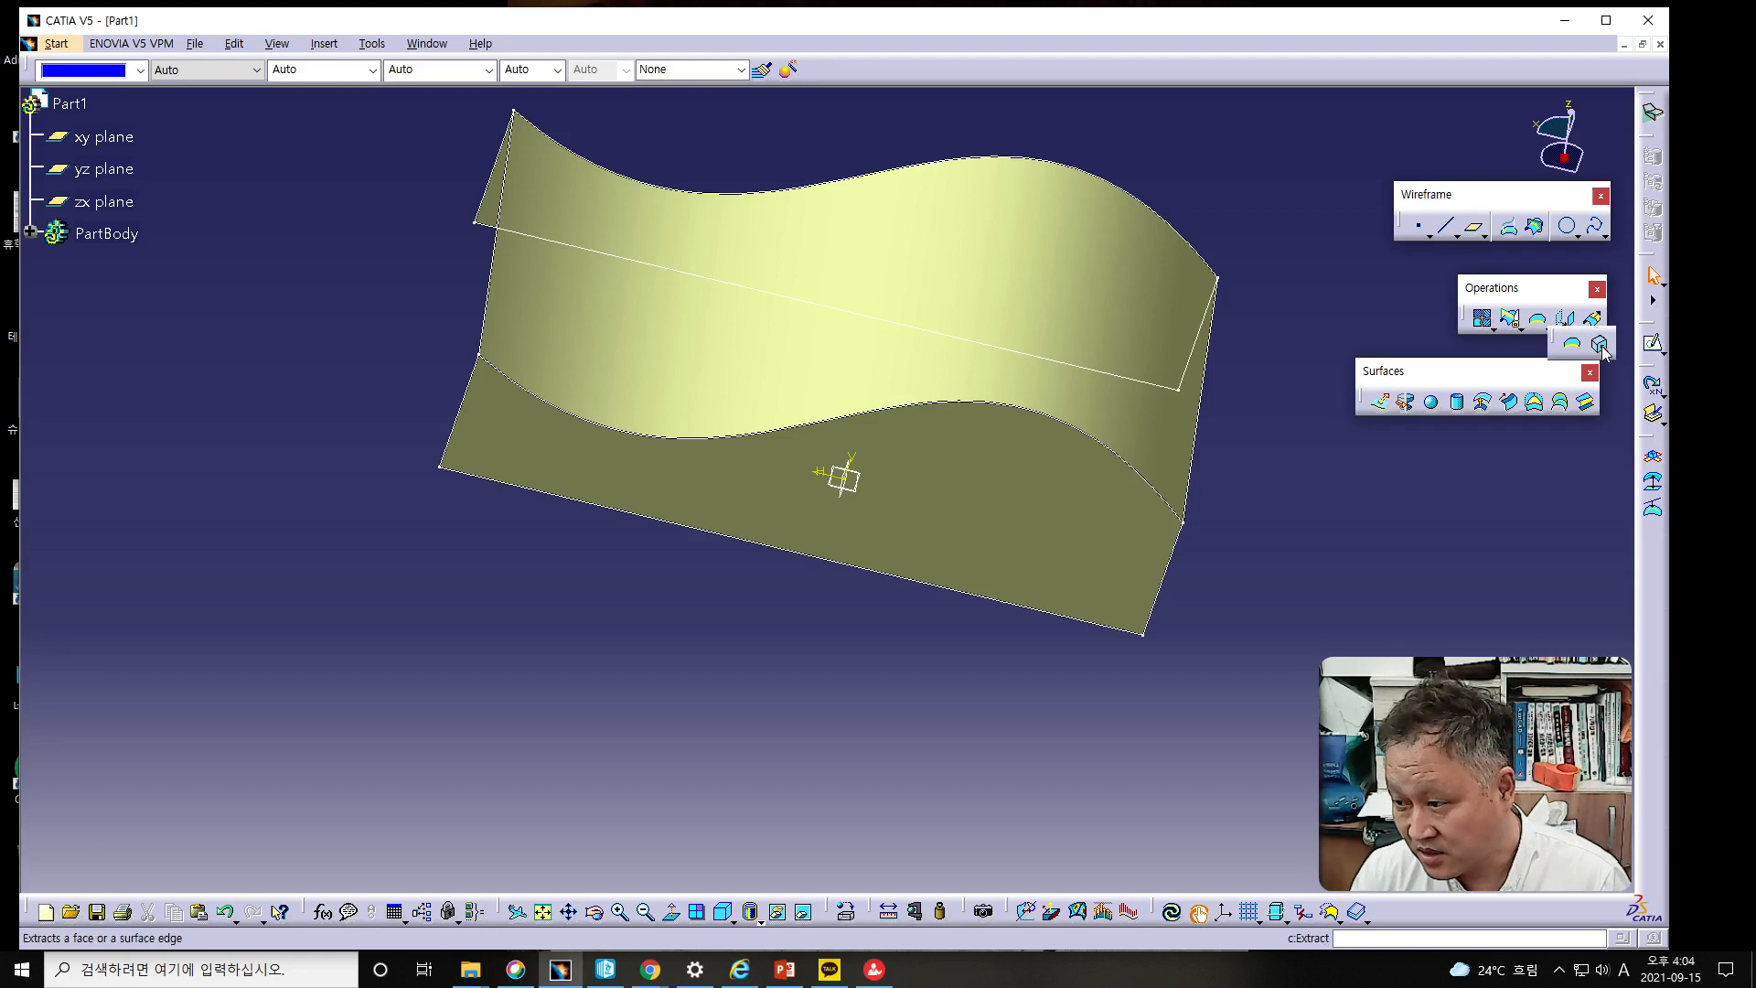
{"action": "left_click", "coordinate": [1600, 345]}
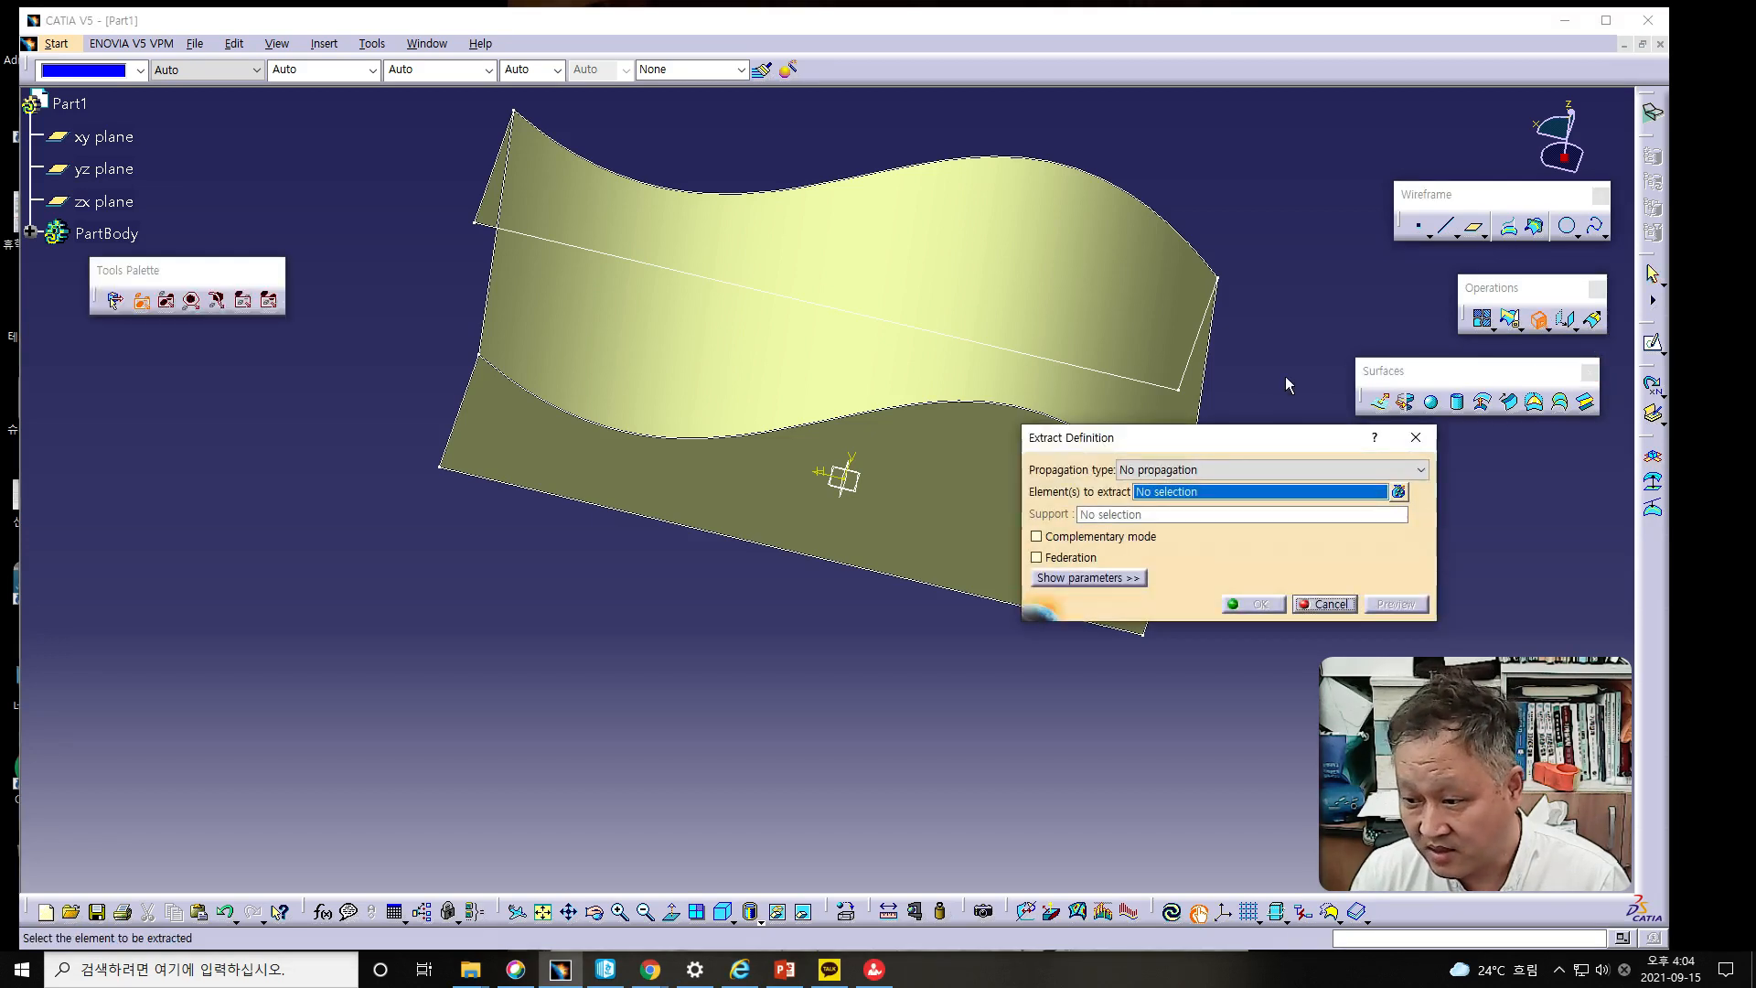
{"action": "left_click", "coordinate": [910, 501]}
{"action": "left_click_drag", "start_coordinate": [1249, 445], "coordinate": [1355, 279]}
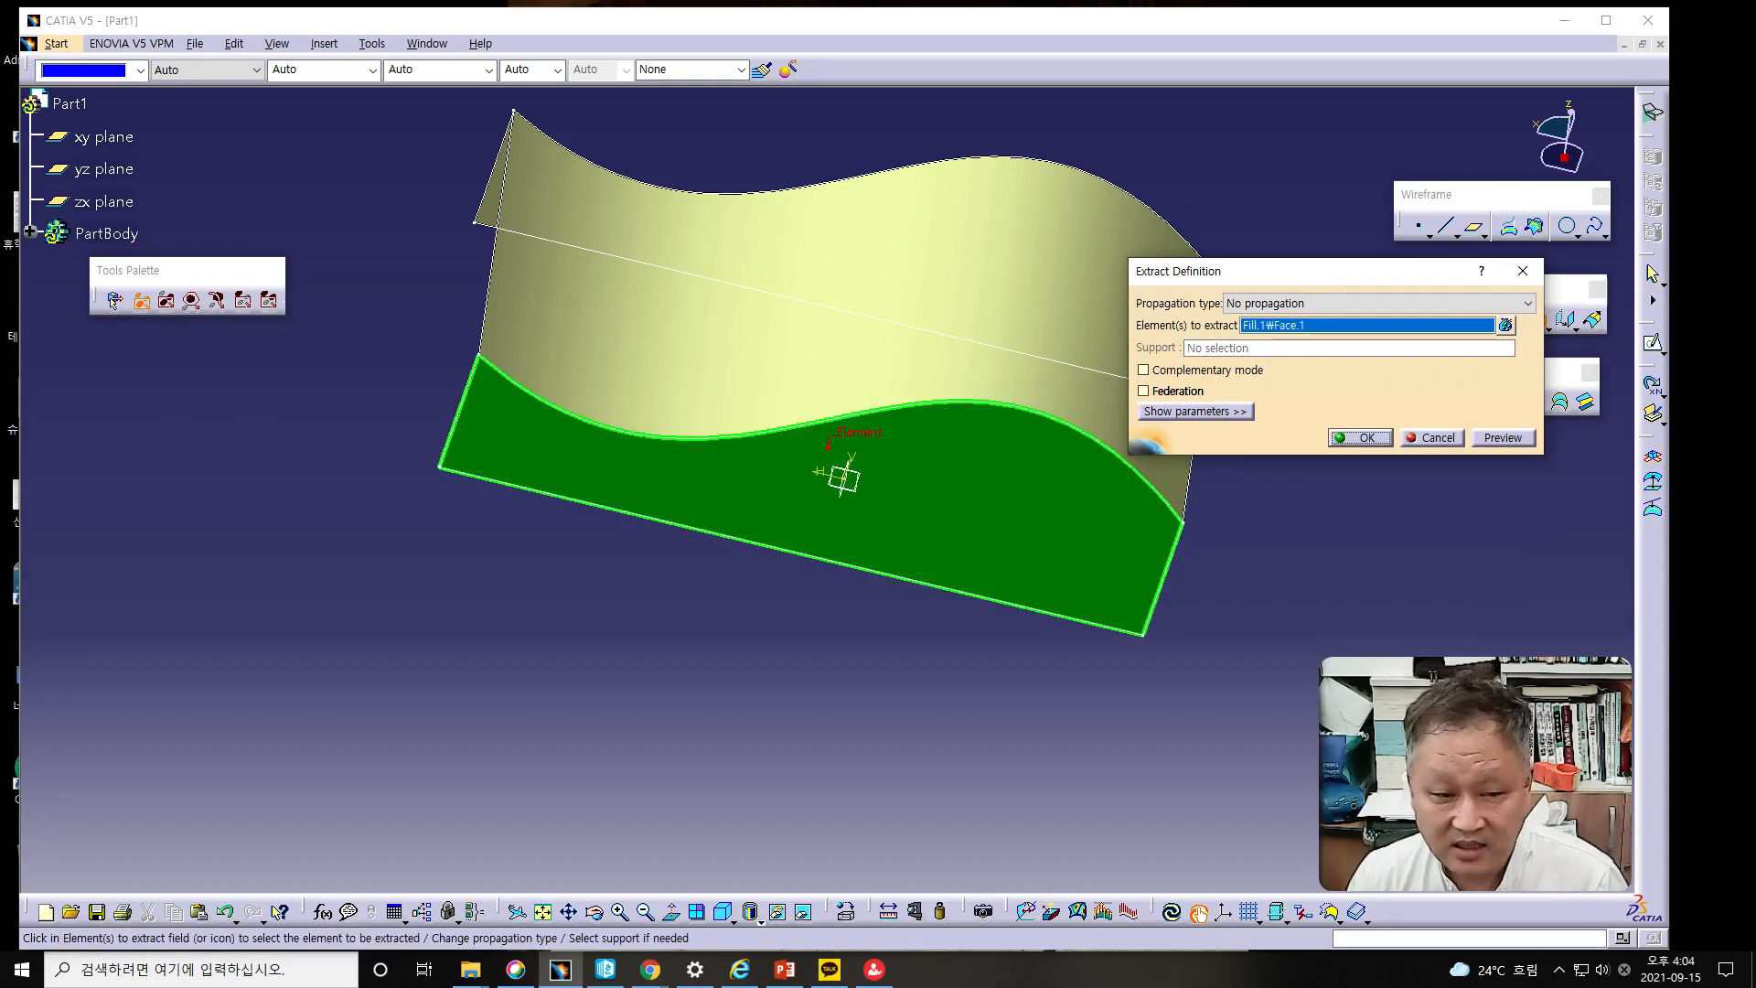
{"action": "left_click", "coordinate": [785, 969]}
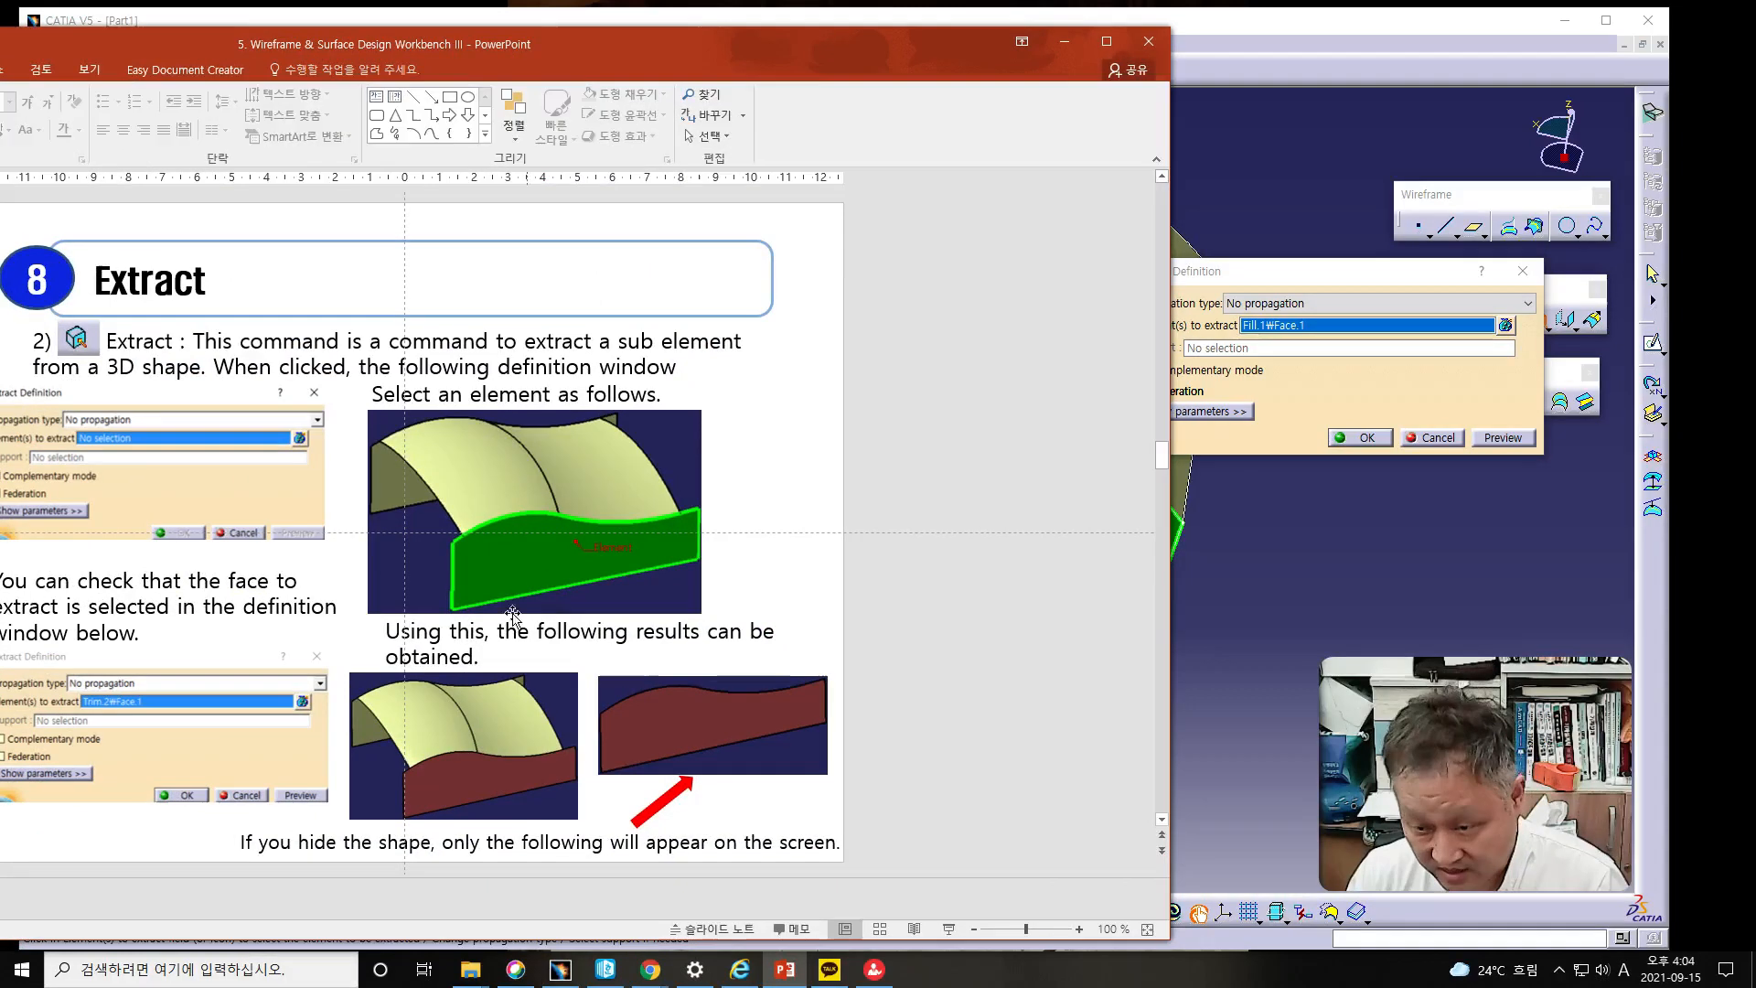
{"action": "left_click_drag", "start_coordinate": [765, 48], "coordinate": [0, 62]}
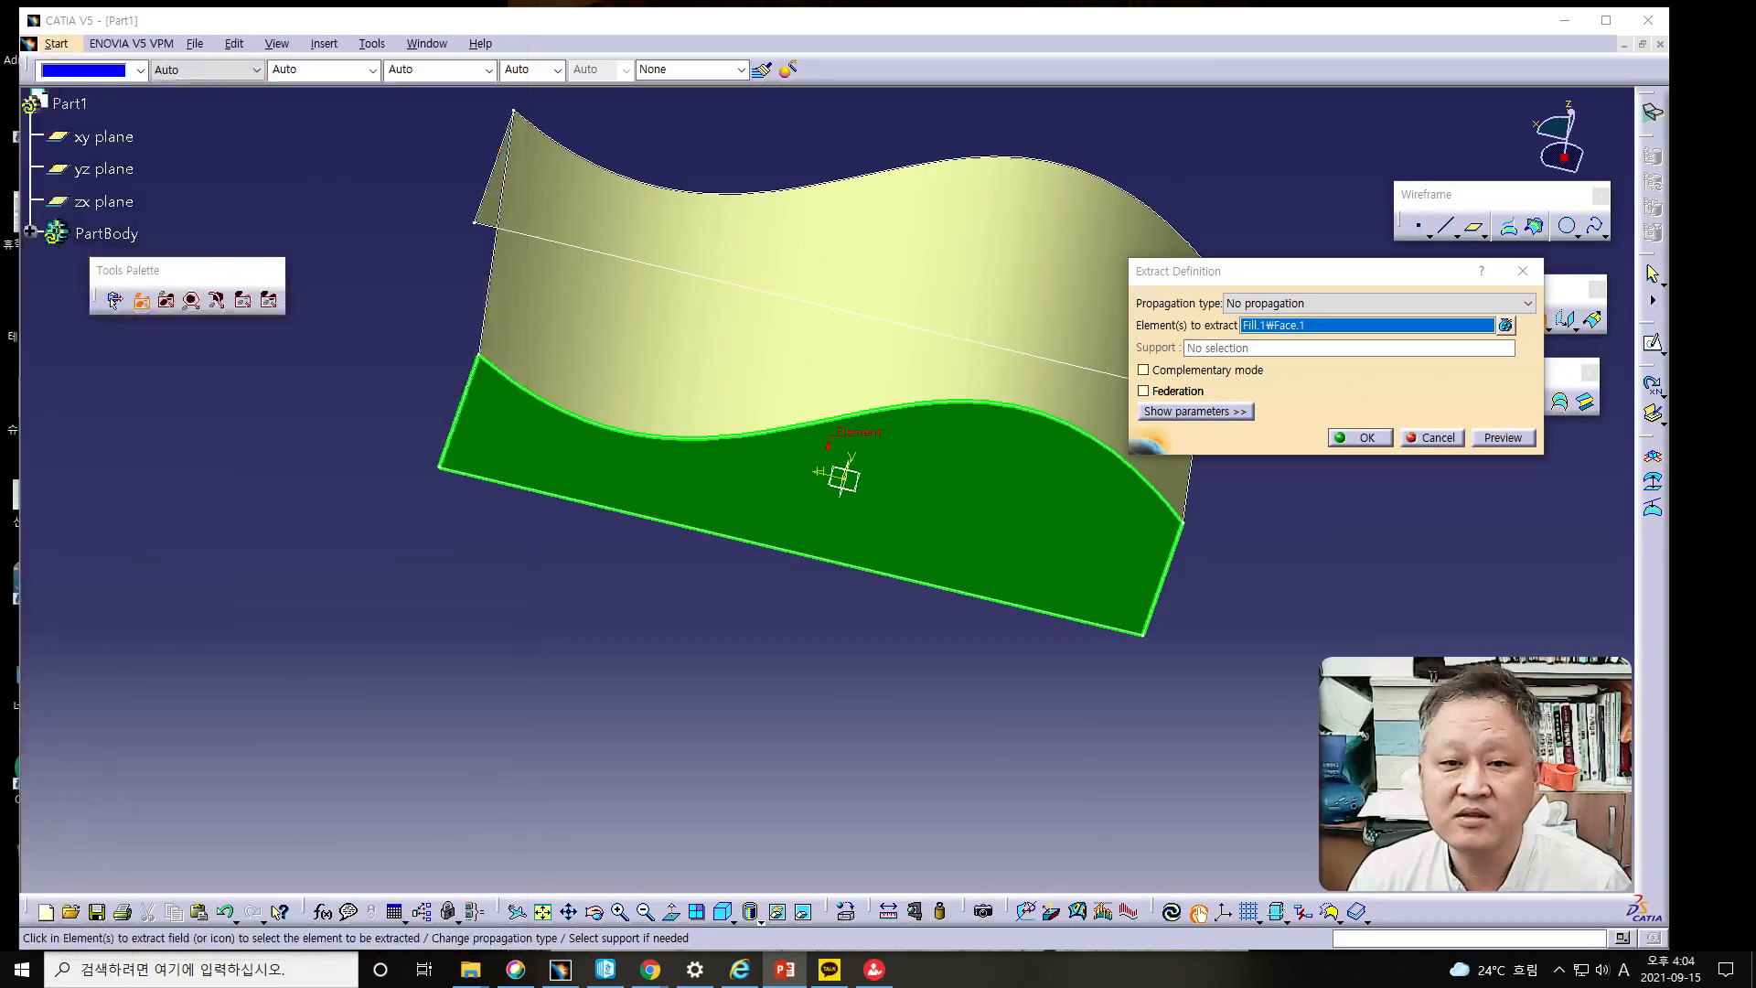
{"action": "left_click", "coordinate": [1377, 441]}
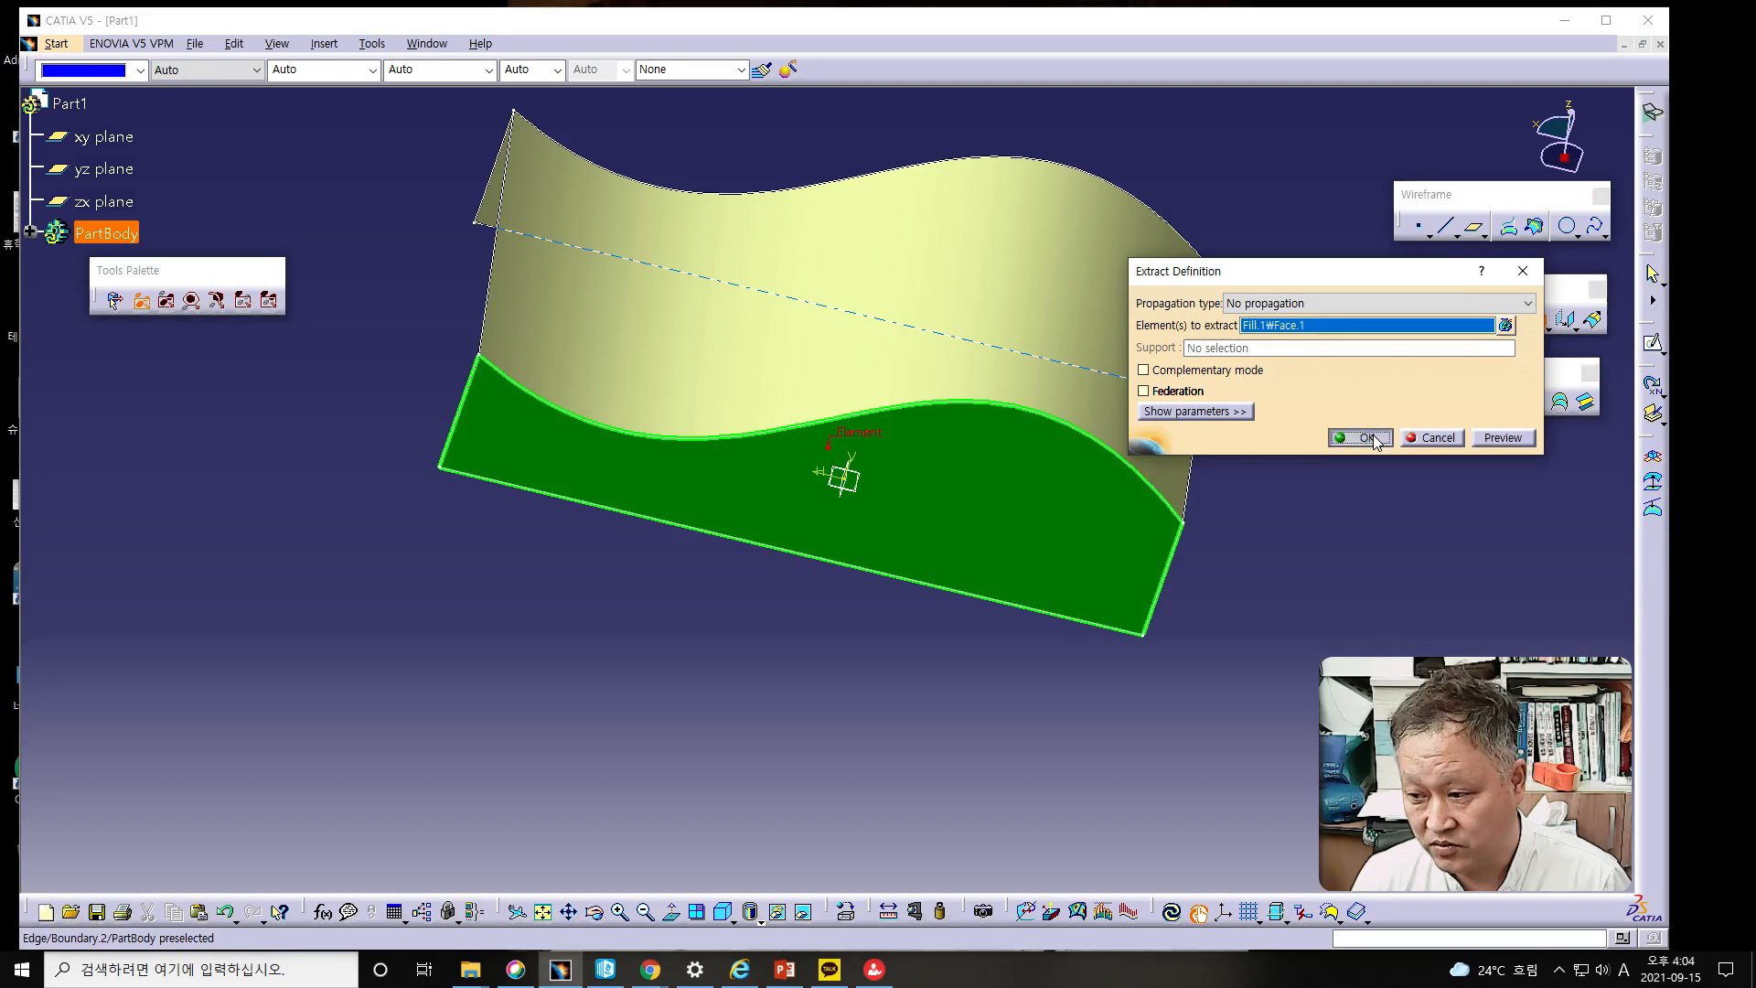
- Complete the face extraction and colour the extracted front face dark reddish-brown, comparing it with the Extract slide in PowerPoint
{"action": "left_click", "coordinate": [1367, 438]}
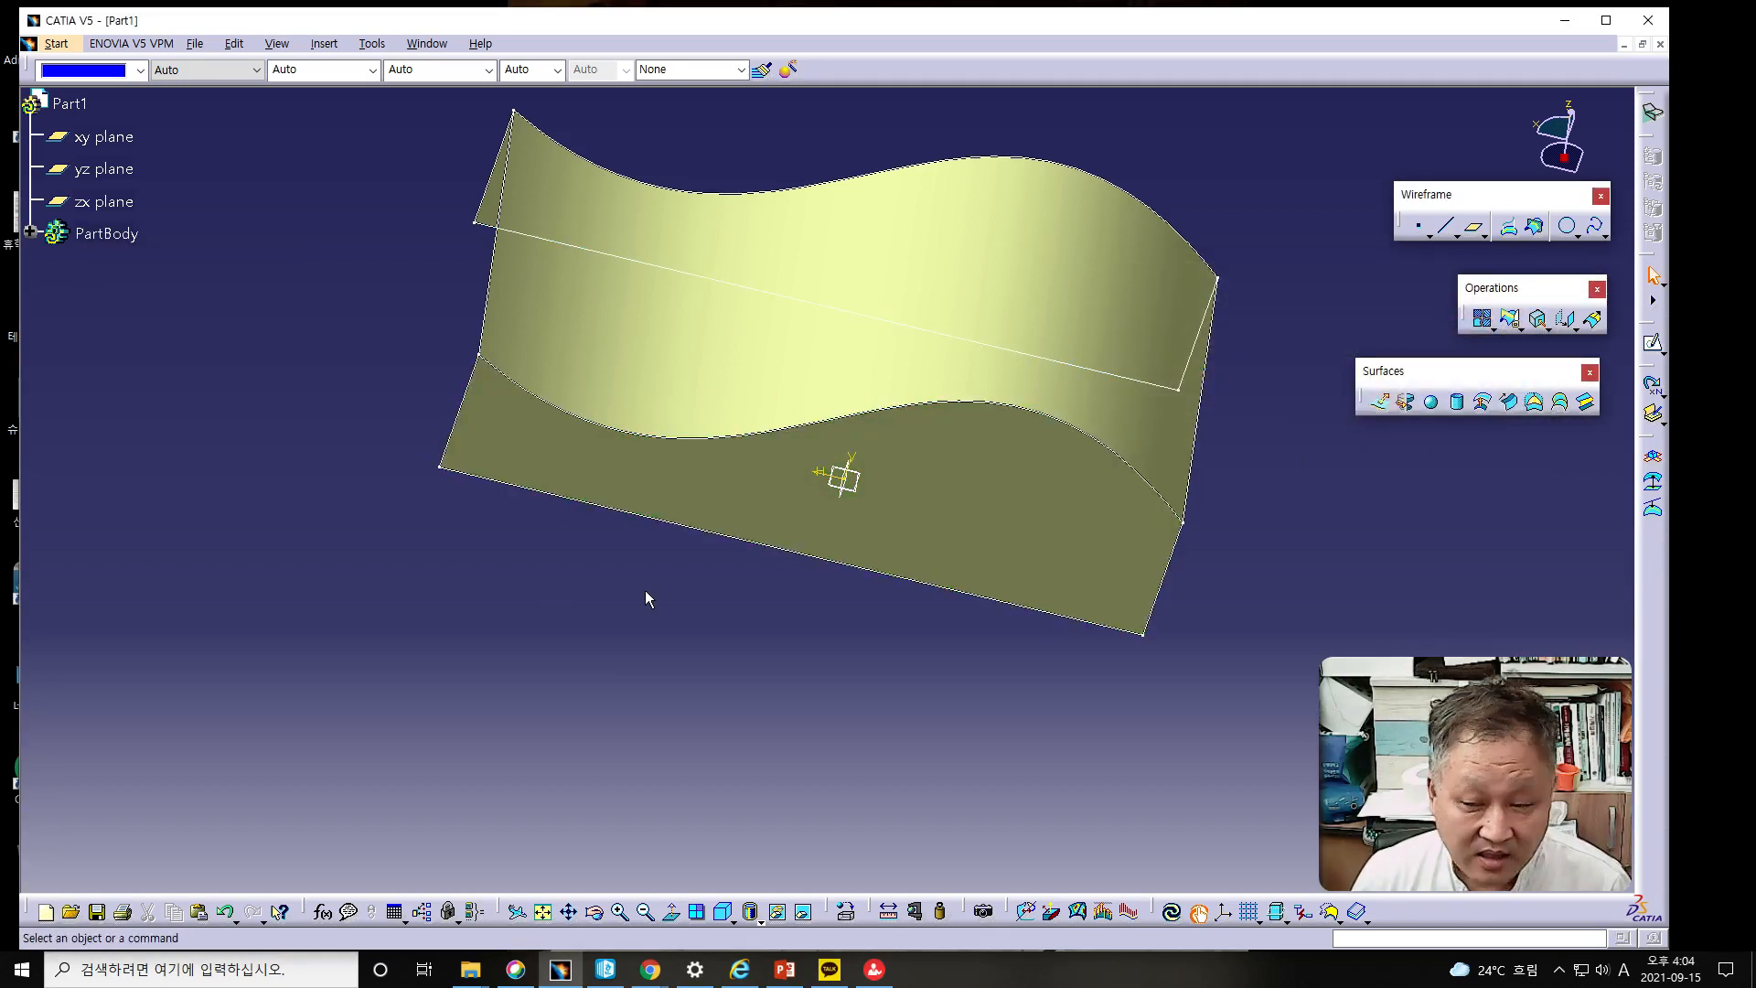
{"action": "left_click", "coordinate": [948, 488]}
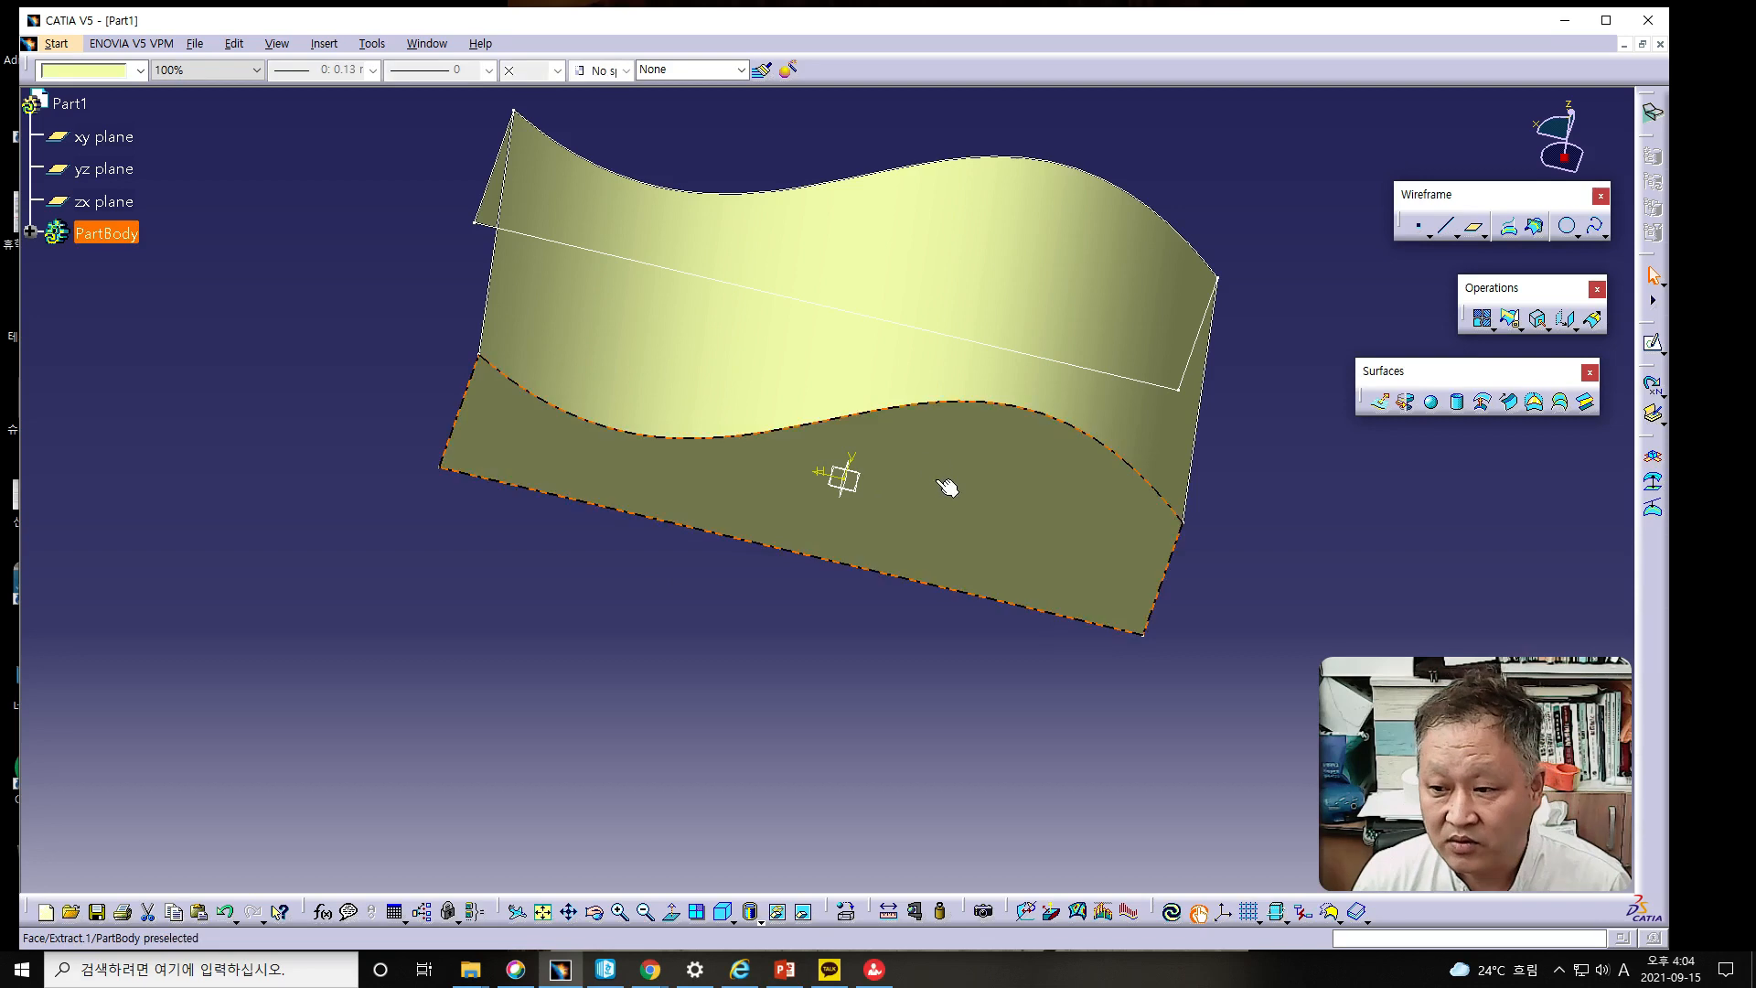
{"action": "left_click", "coordinate": [141, 70]}
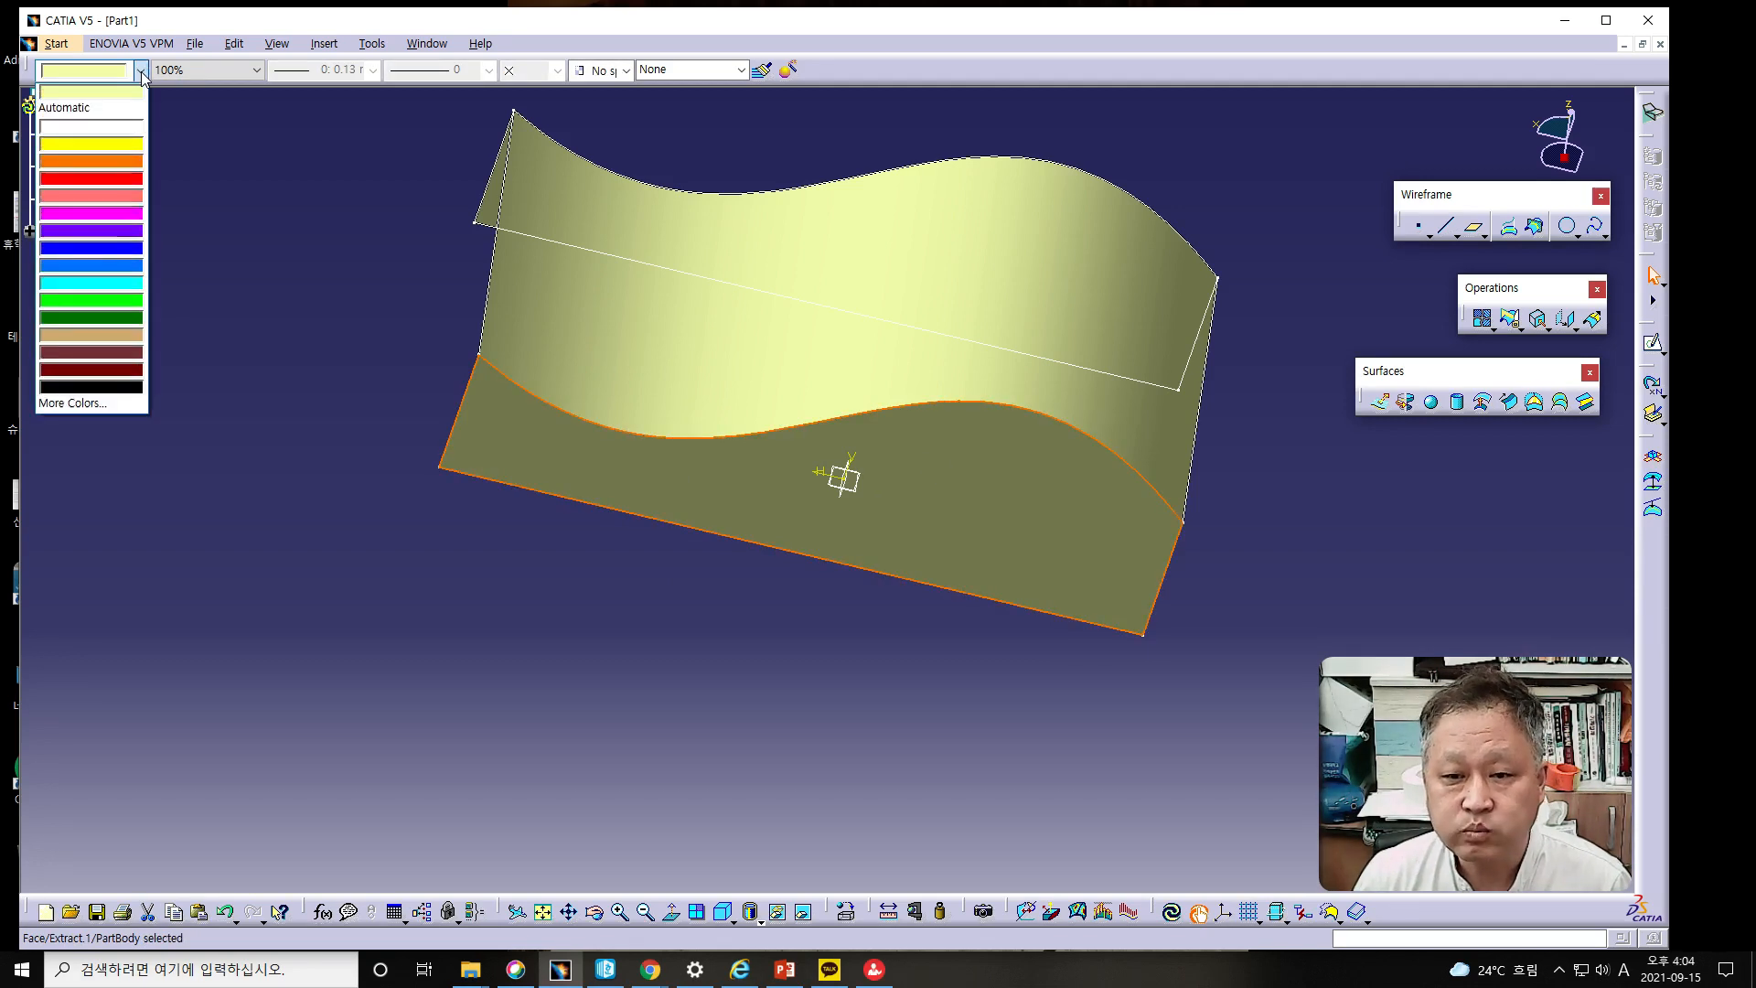
{"action": "left_click", "coordinate": [97, 349]}
{"action": "left_click", "coordinate": [270, 426]}
{"action": "middle_click_drag", "start_coordinate": [881, 682], "coordinate": [765, 635]}
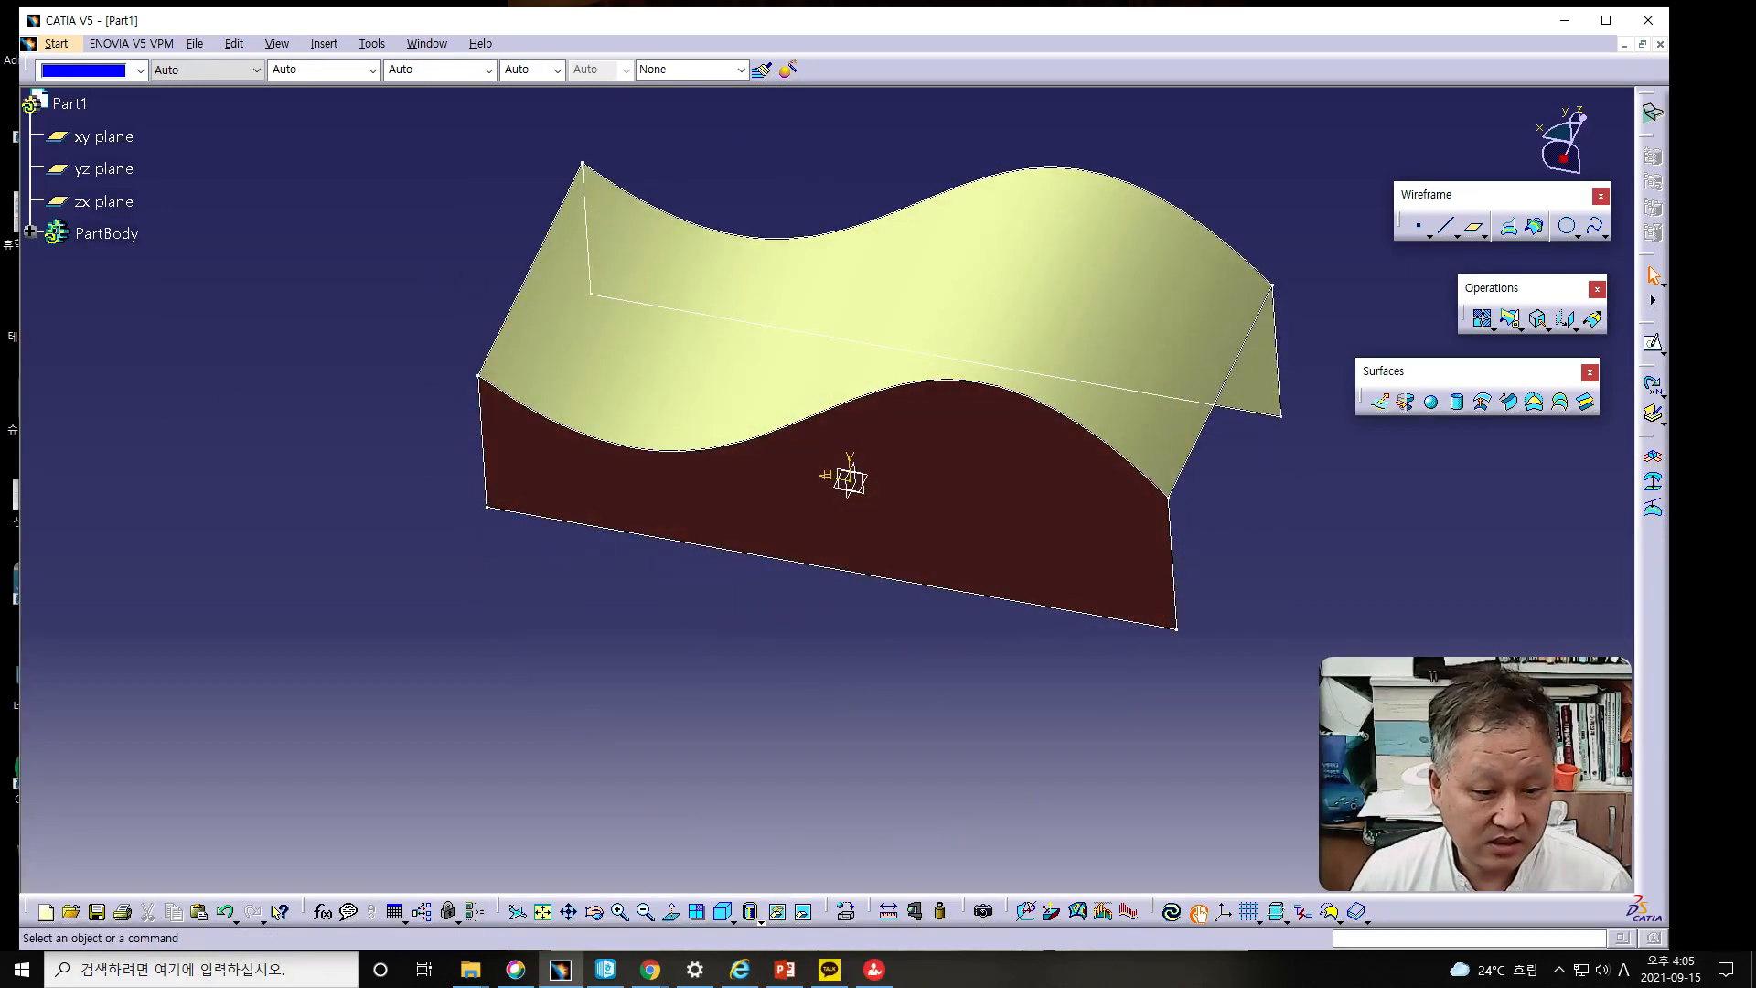
{"action": "left_click_drag", "start_coordinate": [0, 55], "coordinate": [820, 35]}
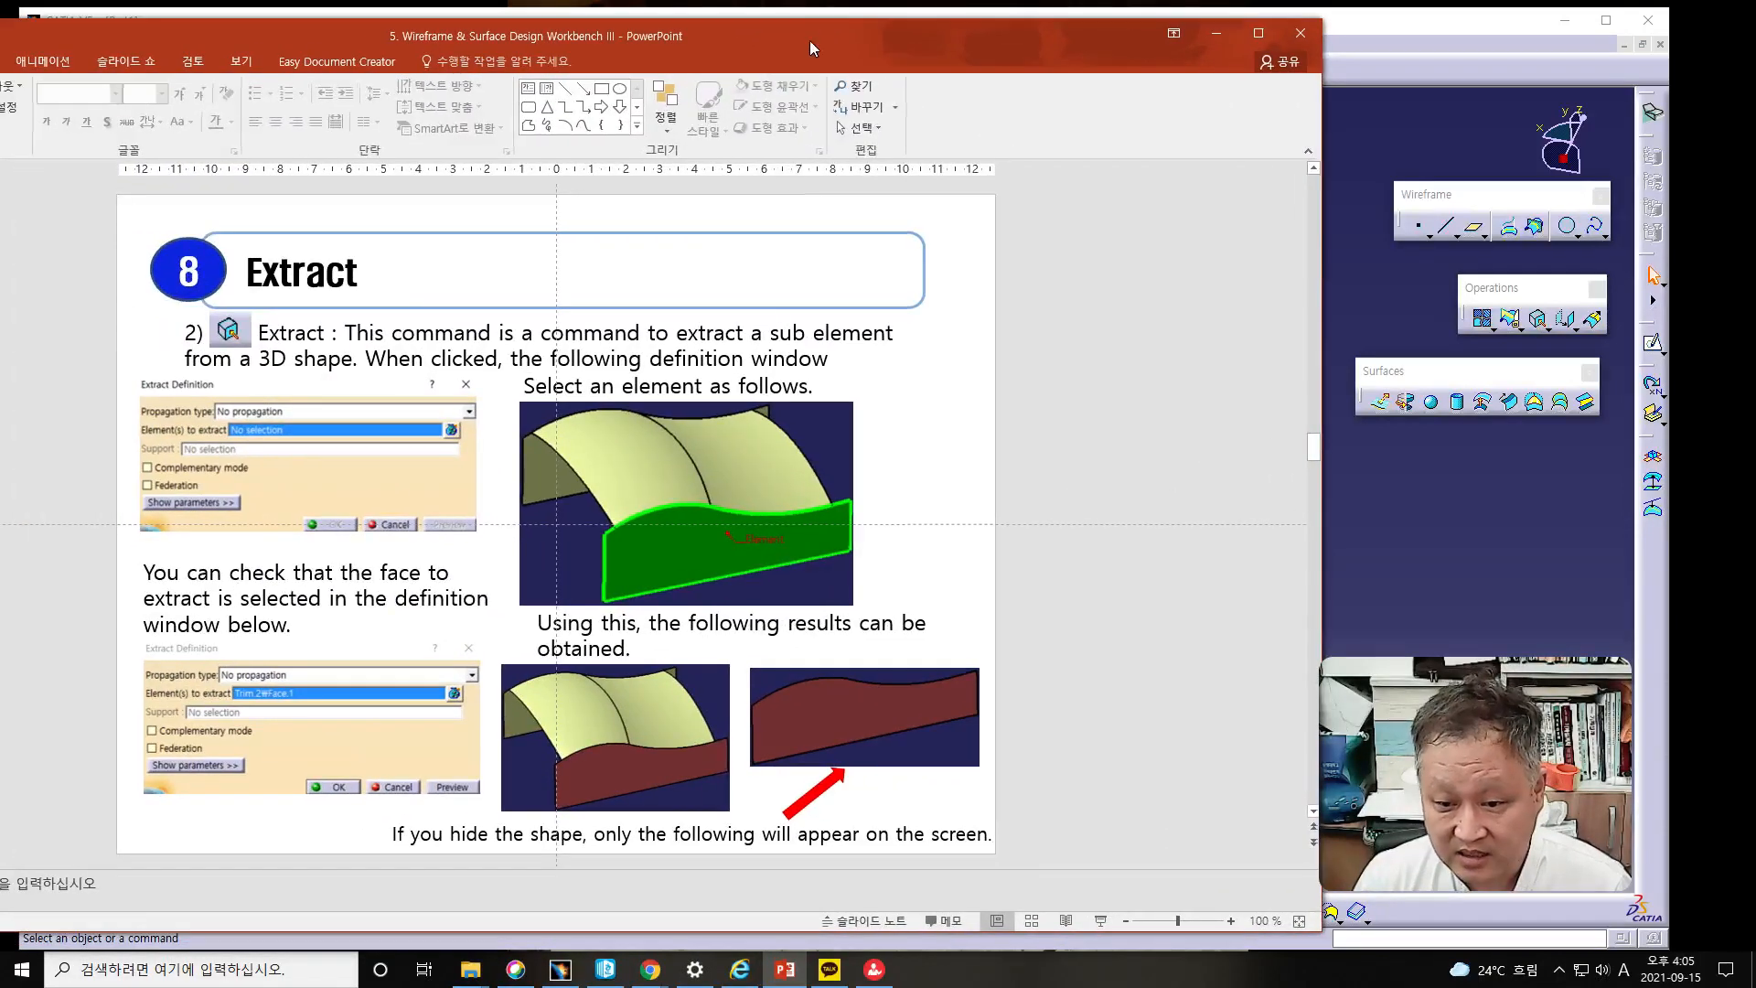
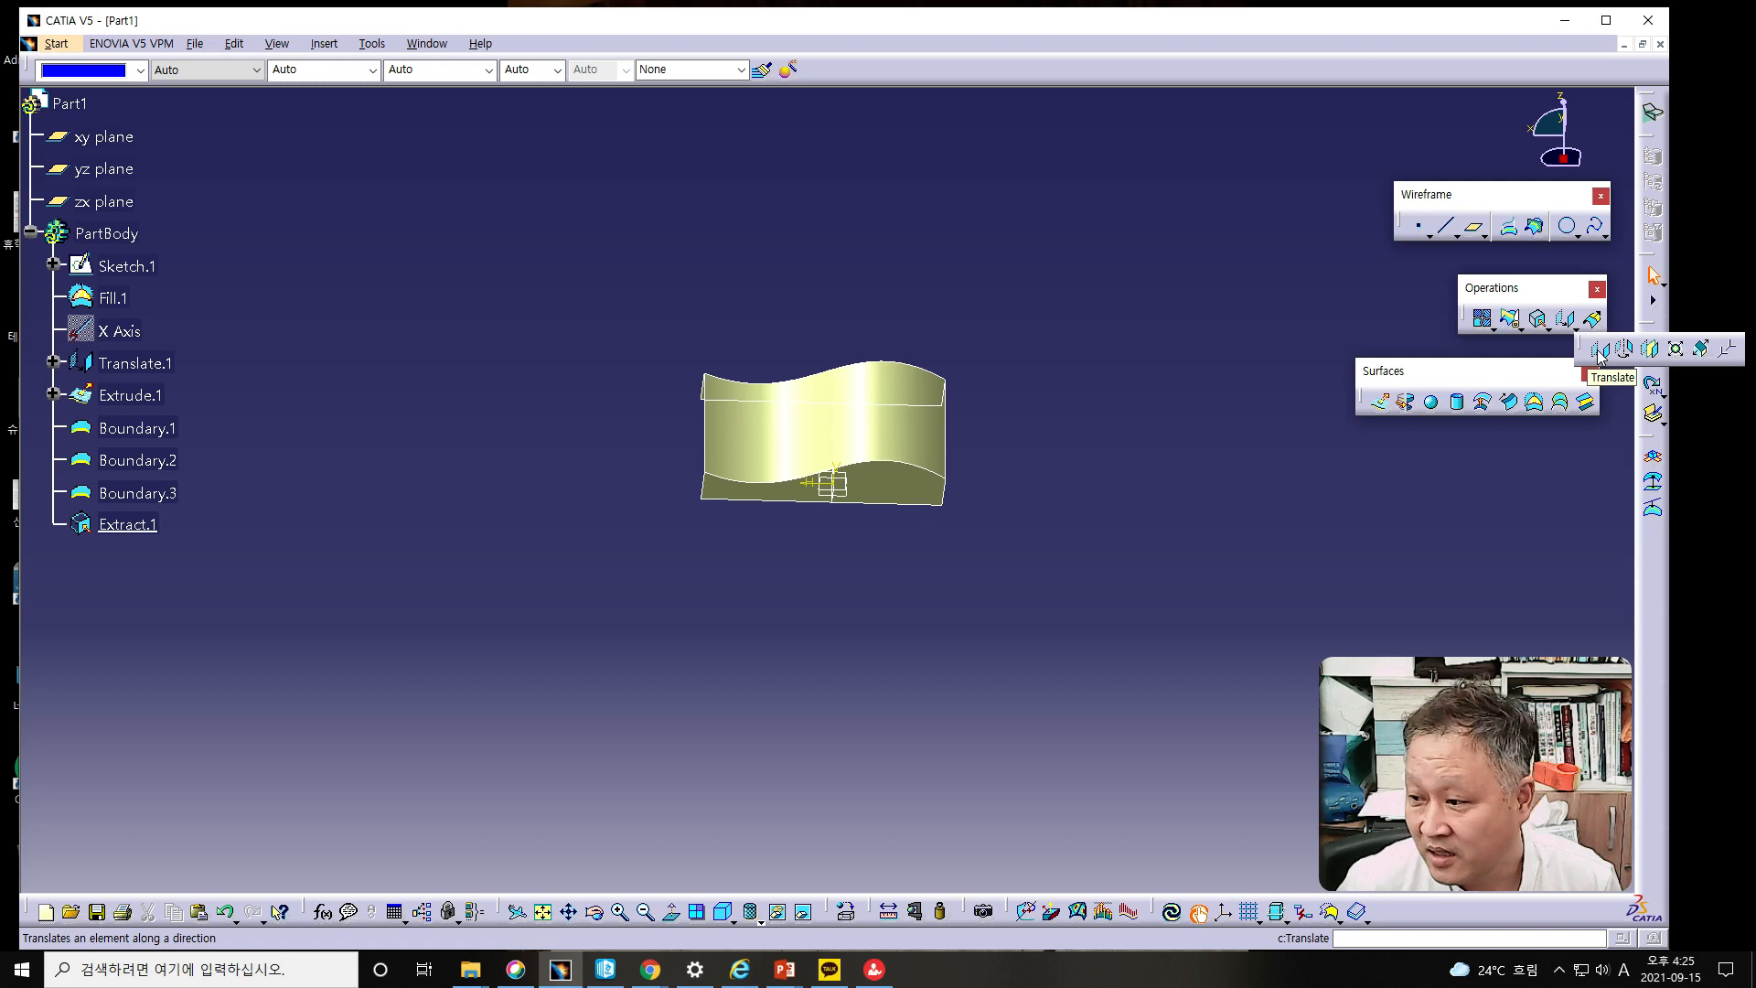
- Try translating all elements of the part 100 mm along the X Component using Direction, distance
{"action": "left_click", "coordinate": [1598, 351]}
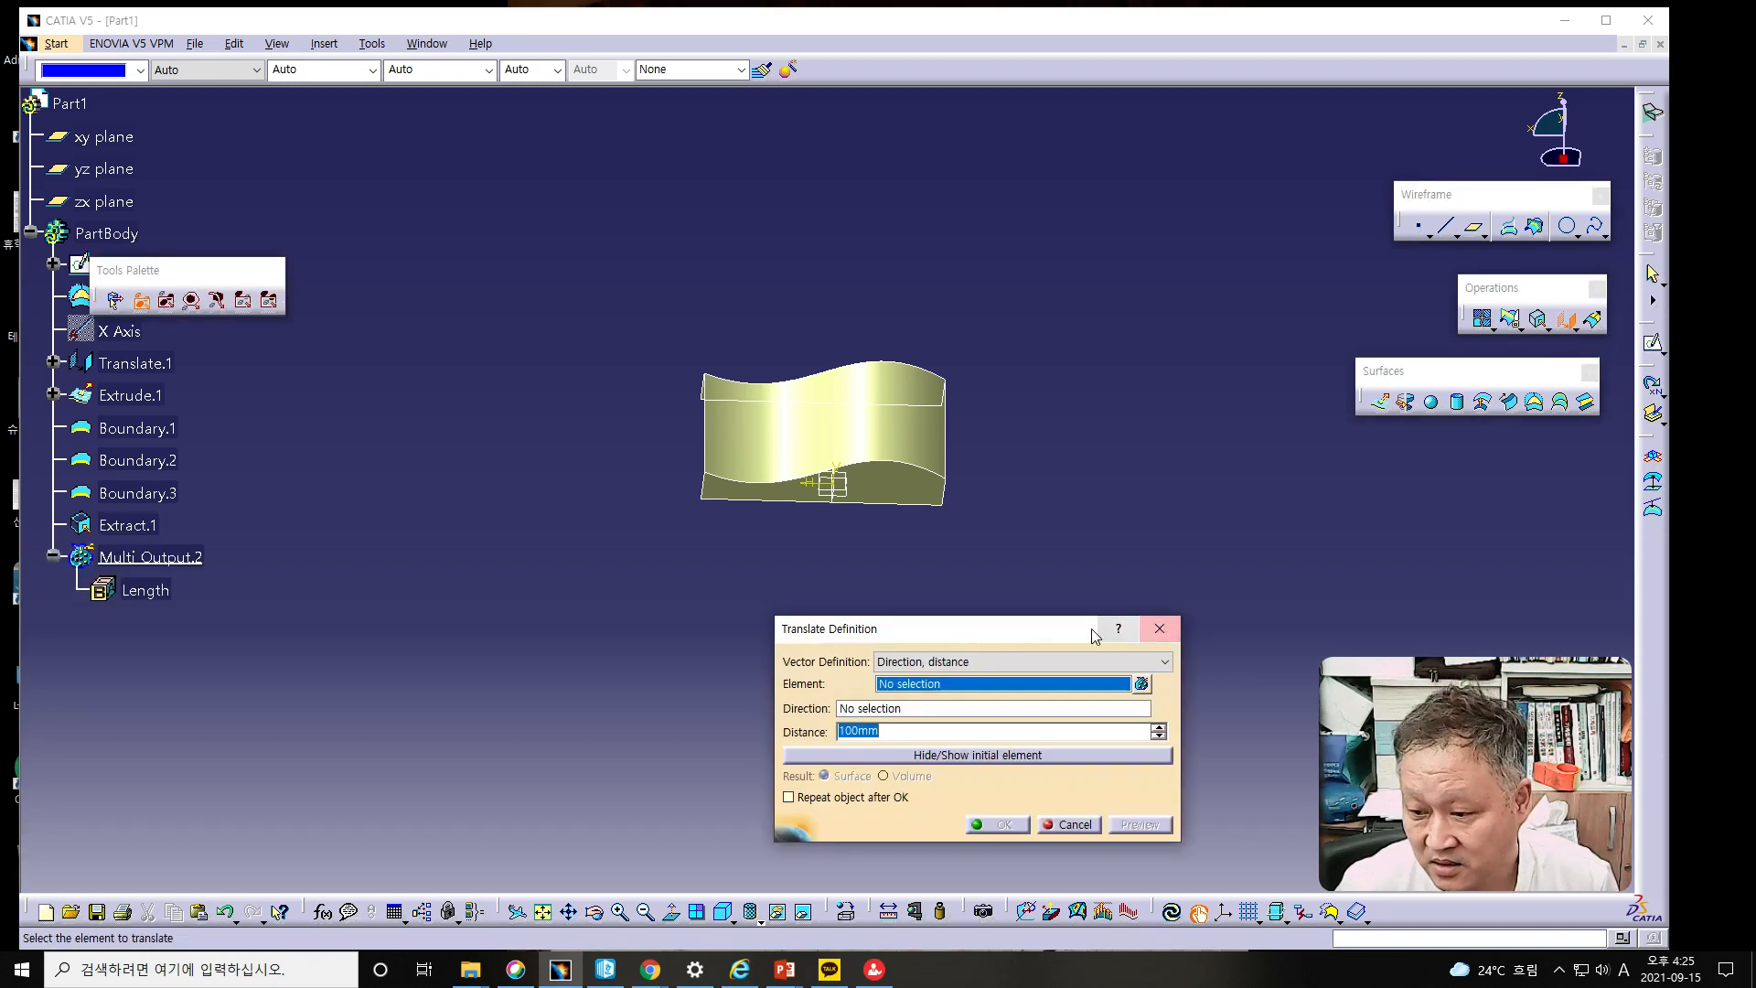
{"action": "left_click_drag", "start_coordinate": [633, 291], "coordinate": [1047, 557]}
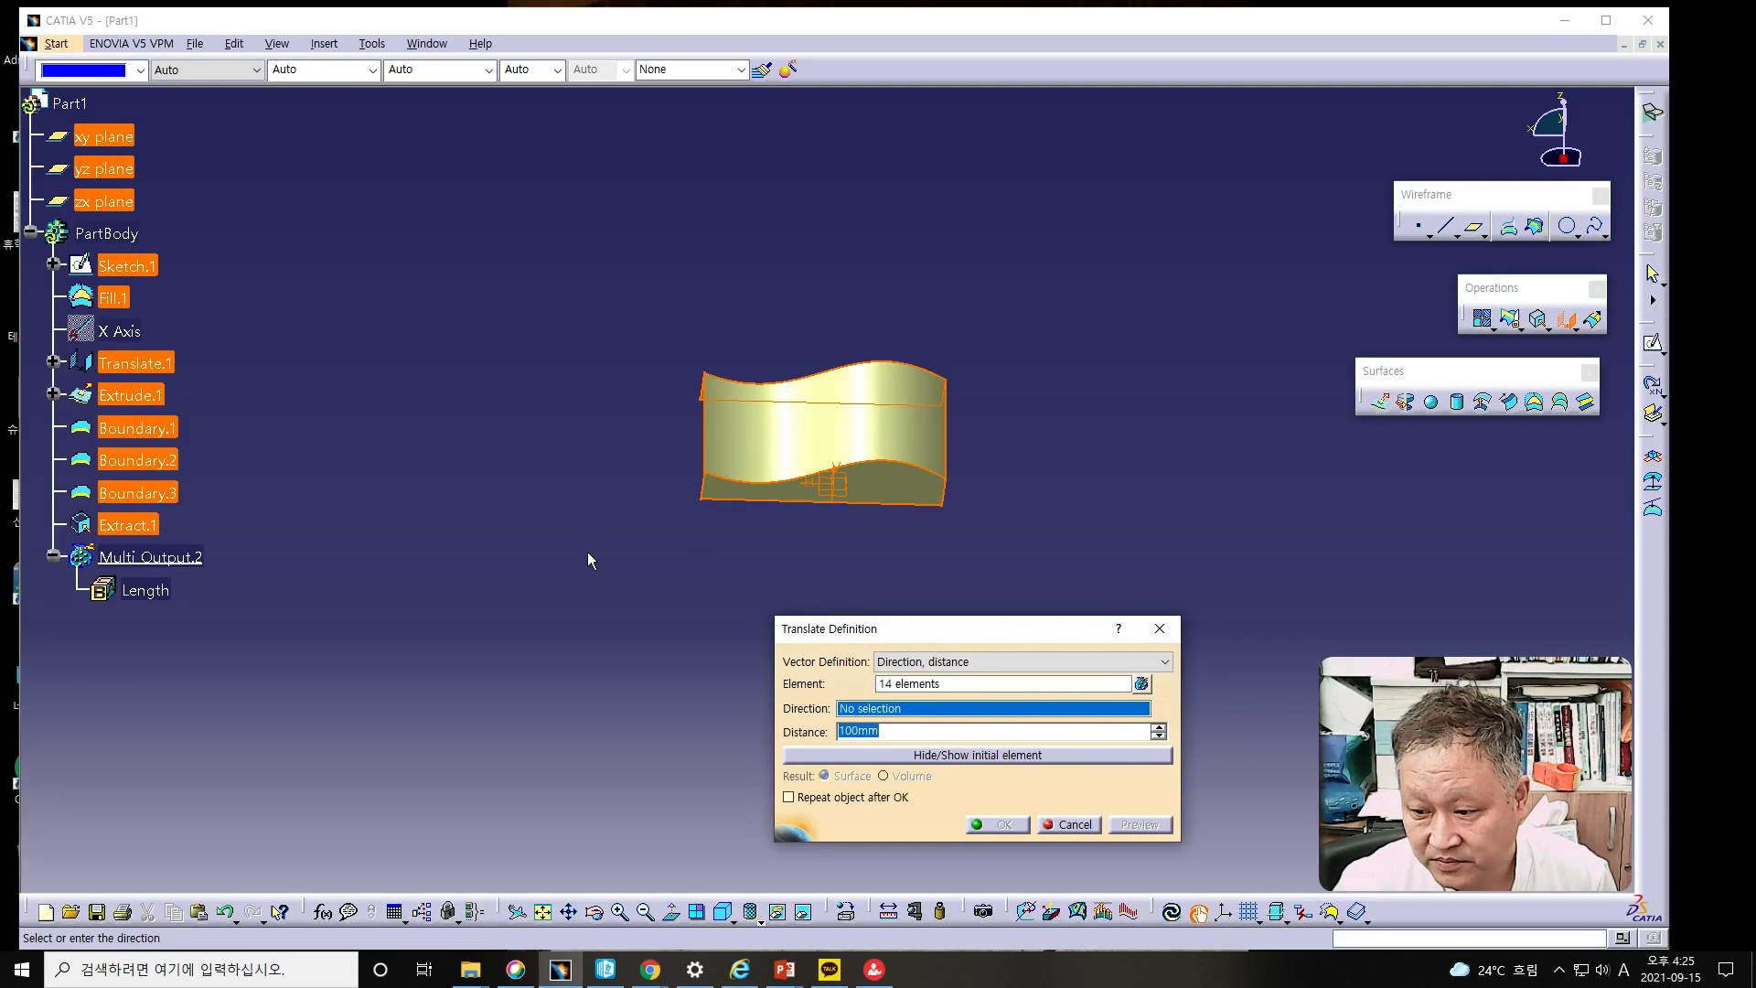
{"action": "left_click_drag", "start_coordinate": [877, 633], "coordinate": [691, 615]}
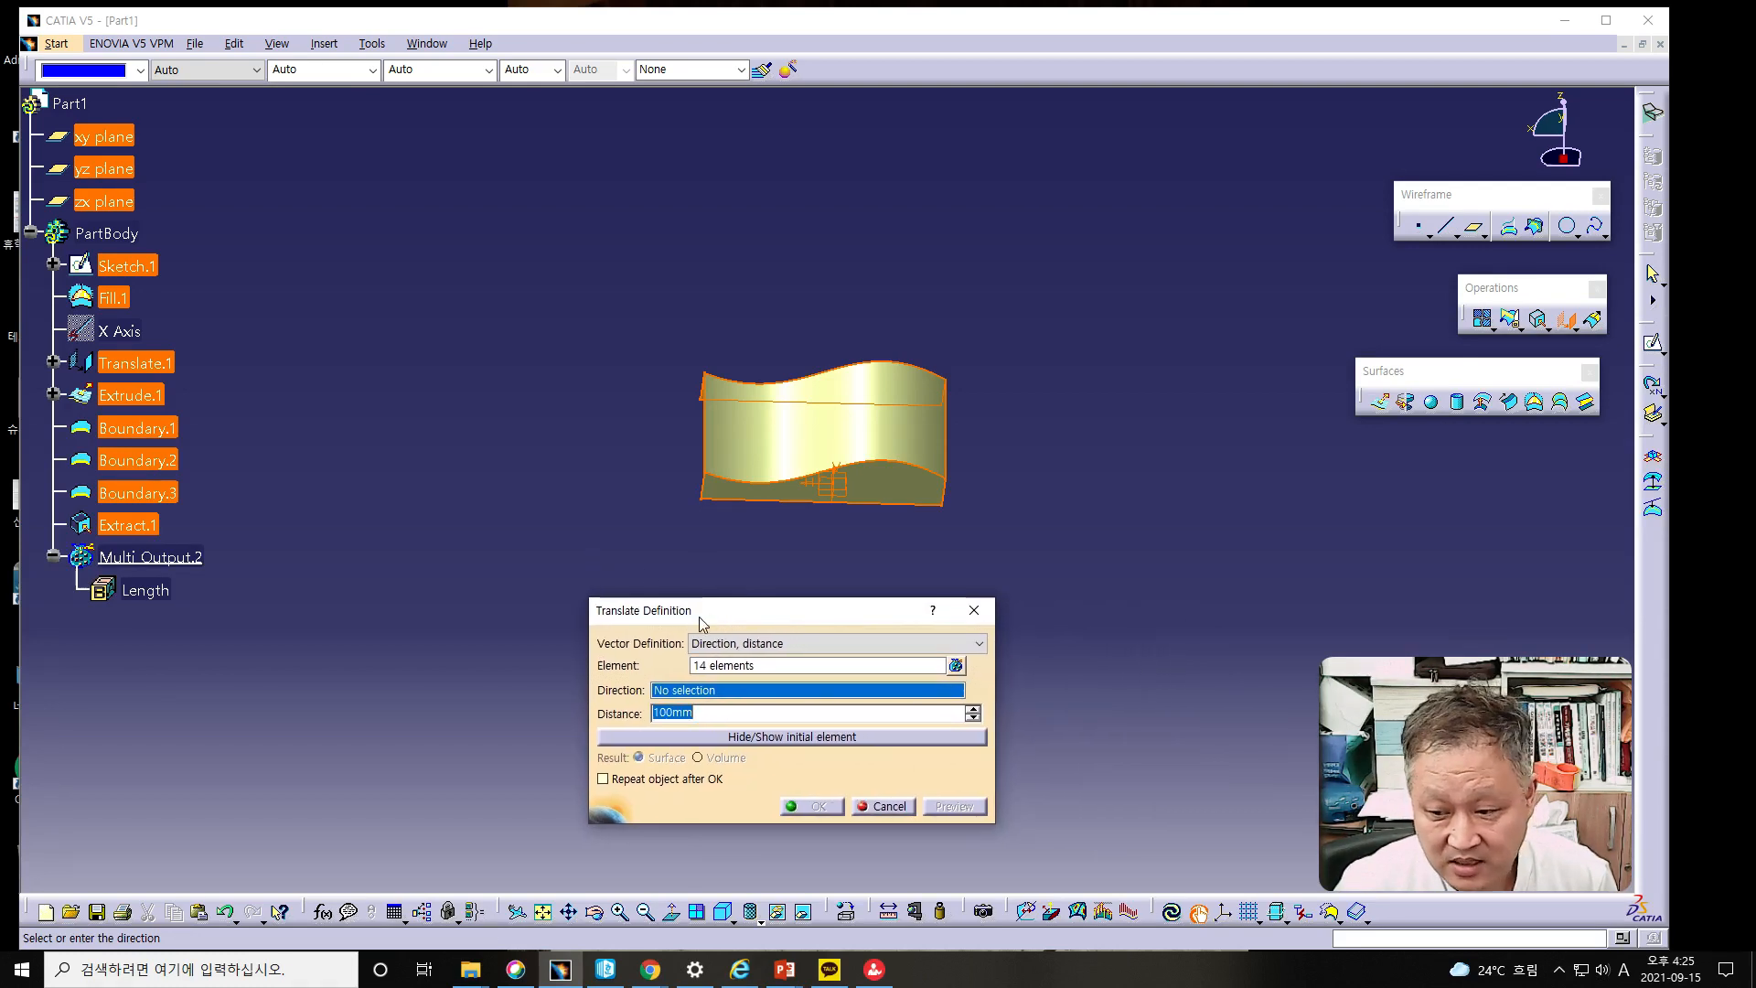
{"action": "right_click", "coordinate": [697, 693]}
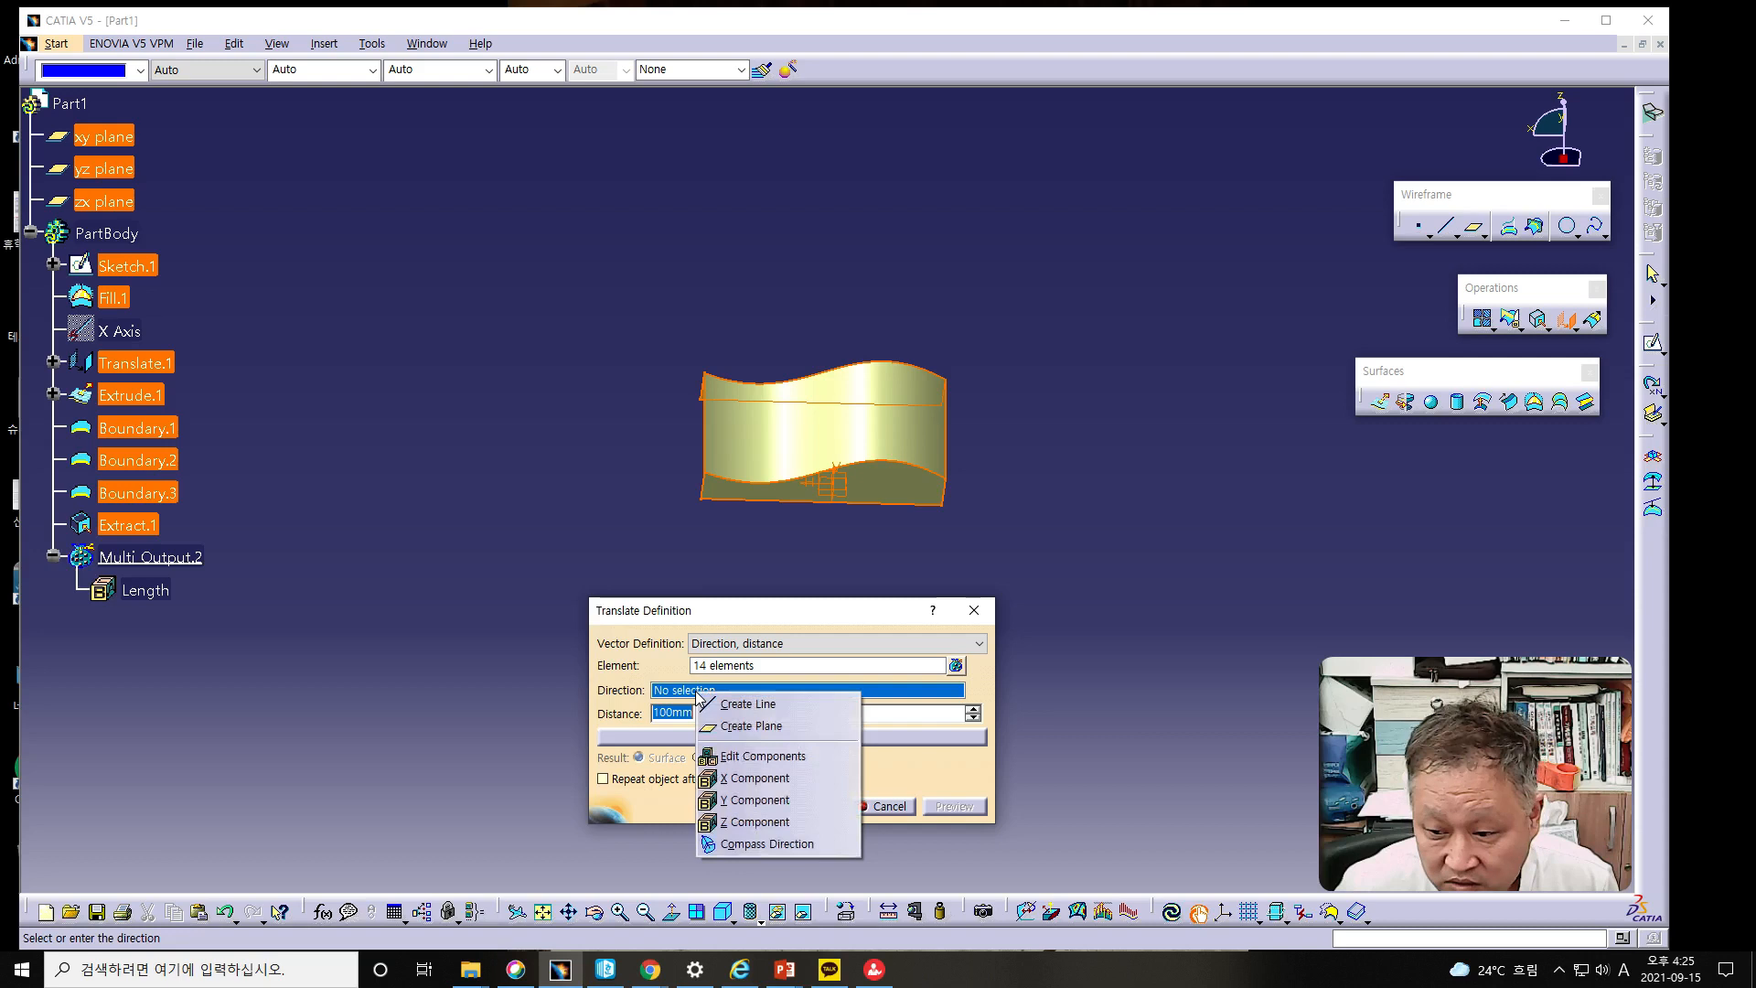
{"action": "left_click", "coordinate": [768, 778]}
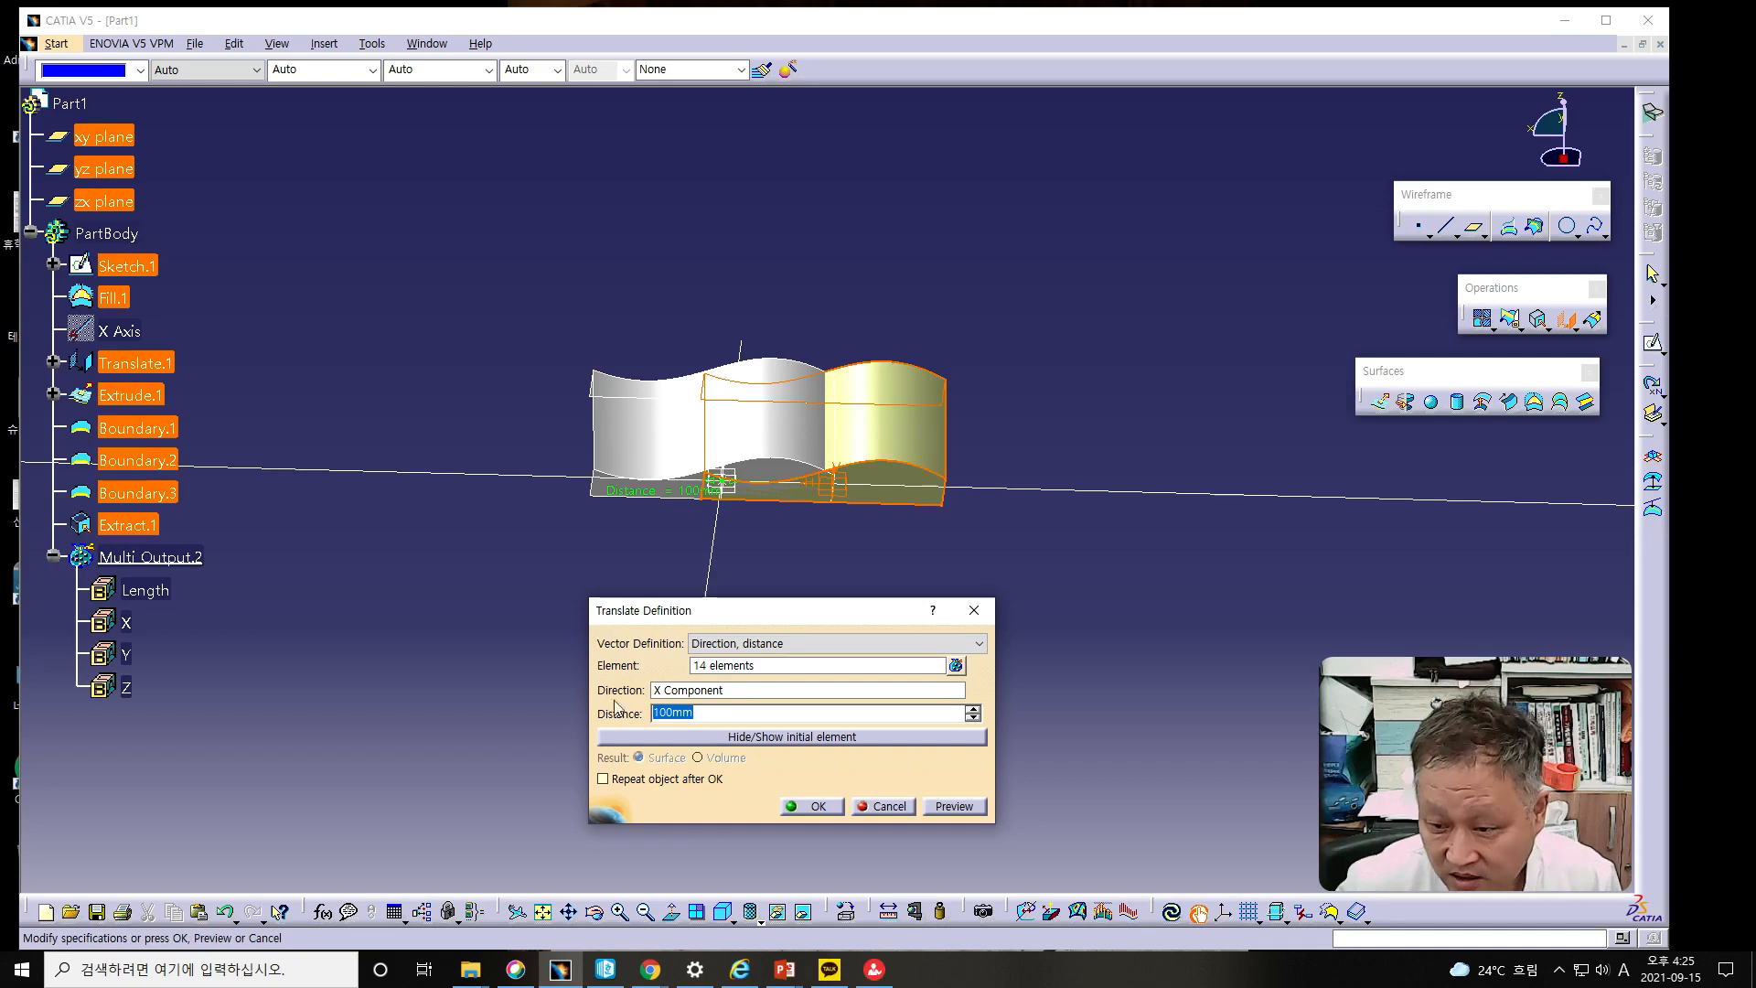
- Switch the trial translation's direction to the Y Component and inspect the previewed copy
{"action": "left_click", "coordinate": [720, 667]}
{"action": "right_click", "coordinate": [712, 692]}
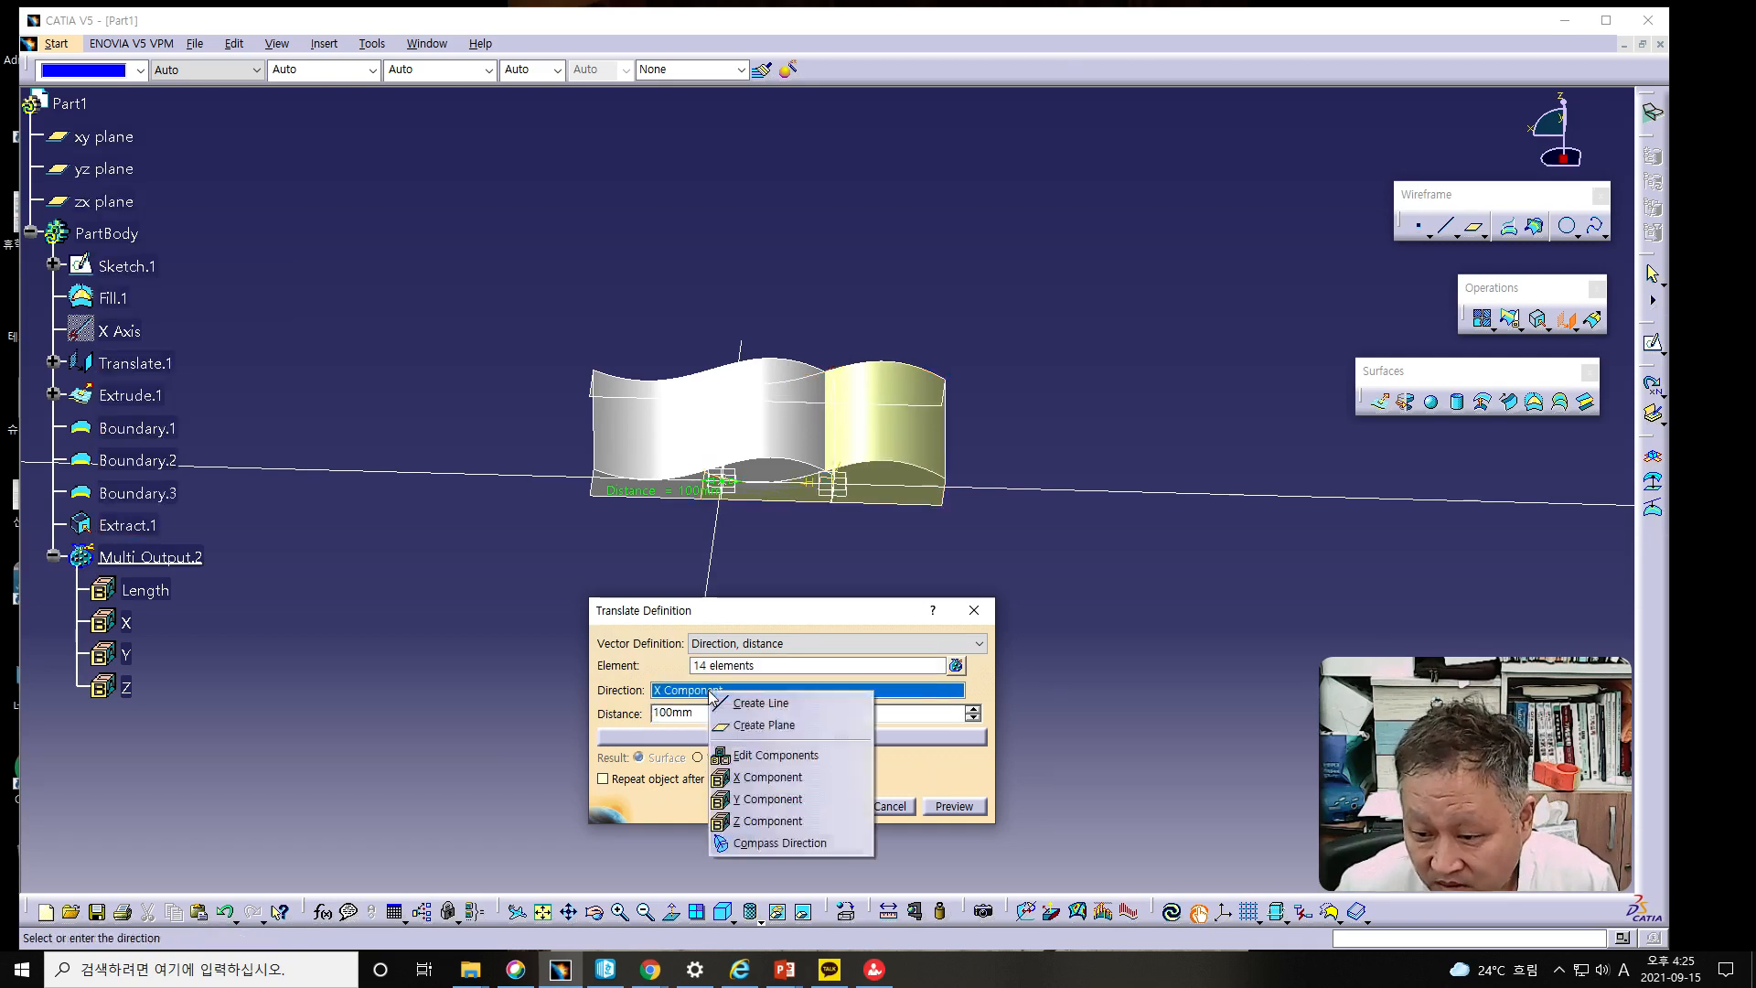
{"action": "left_click", "coordinate": [752, 800]}
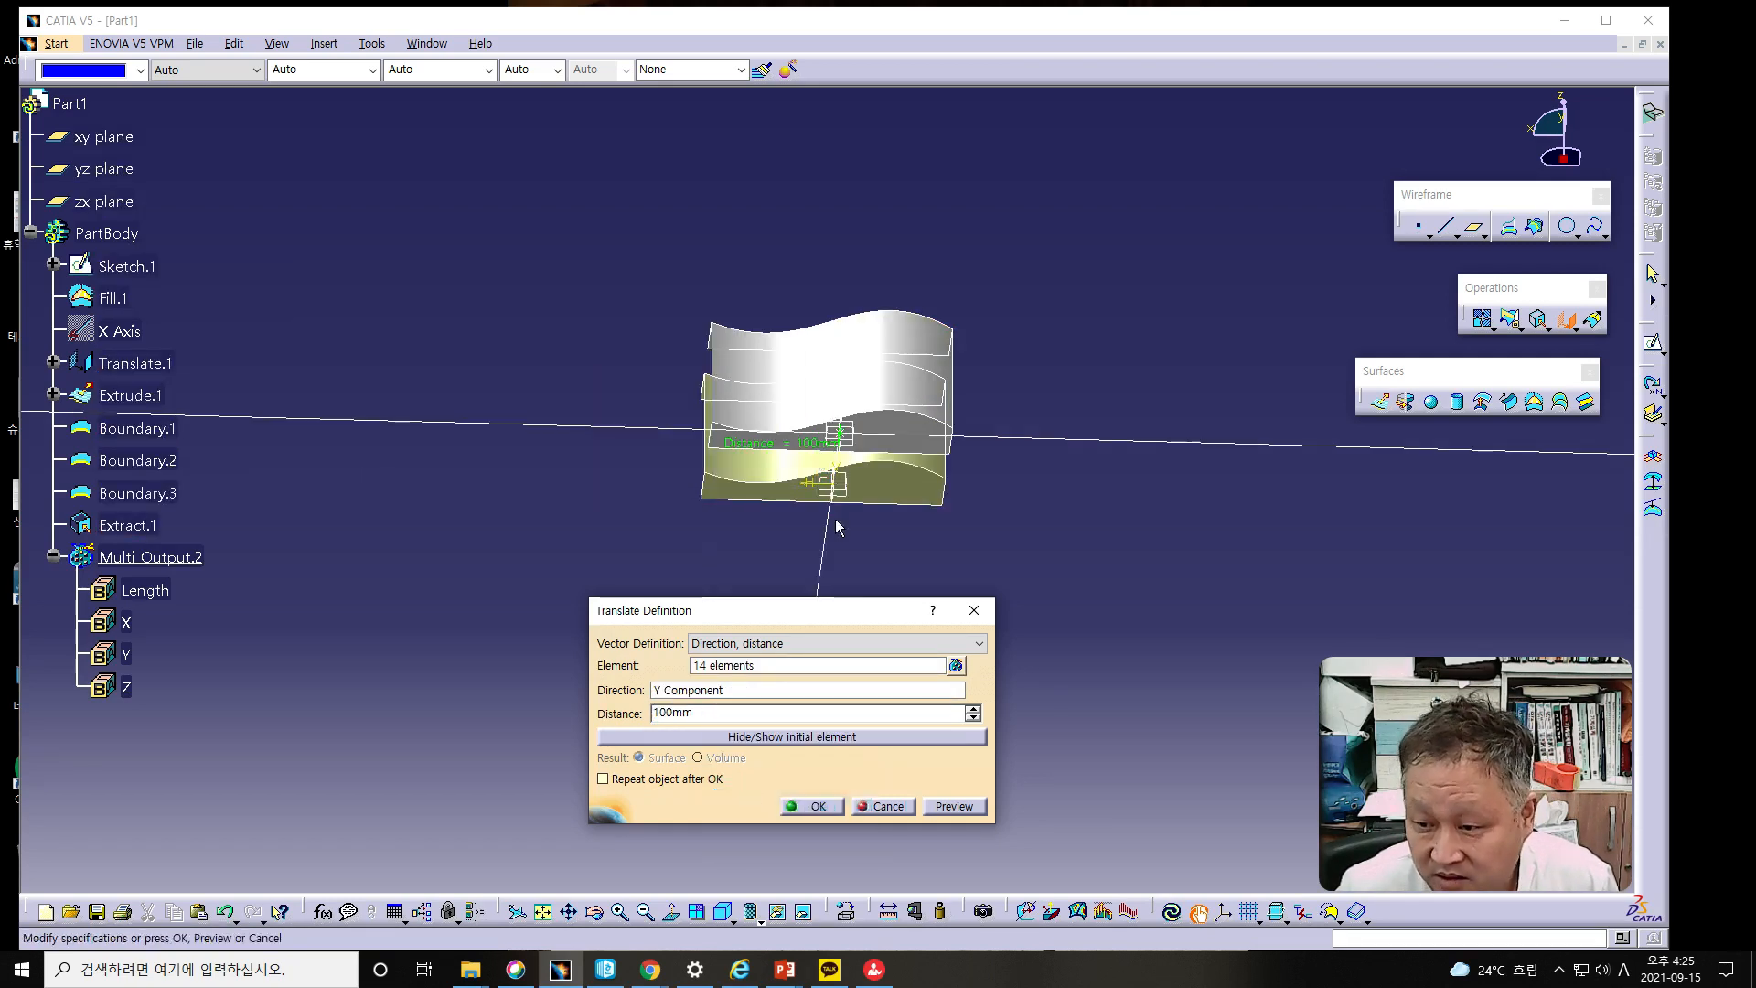
{"action": "middle_click_drag", "start_coordinate": [851, 498], "coordinate": [905, 458]}
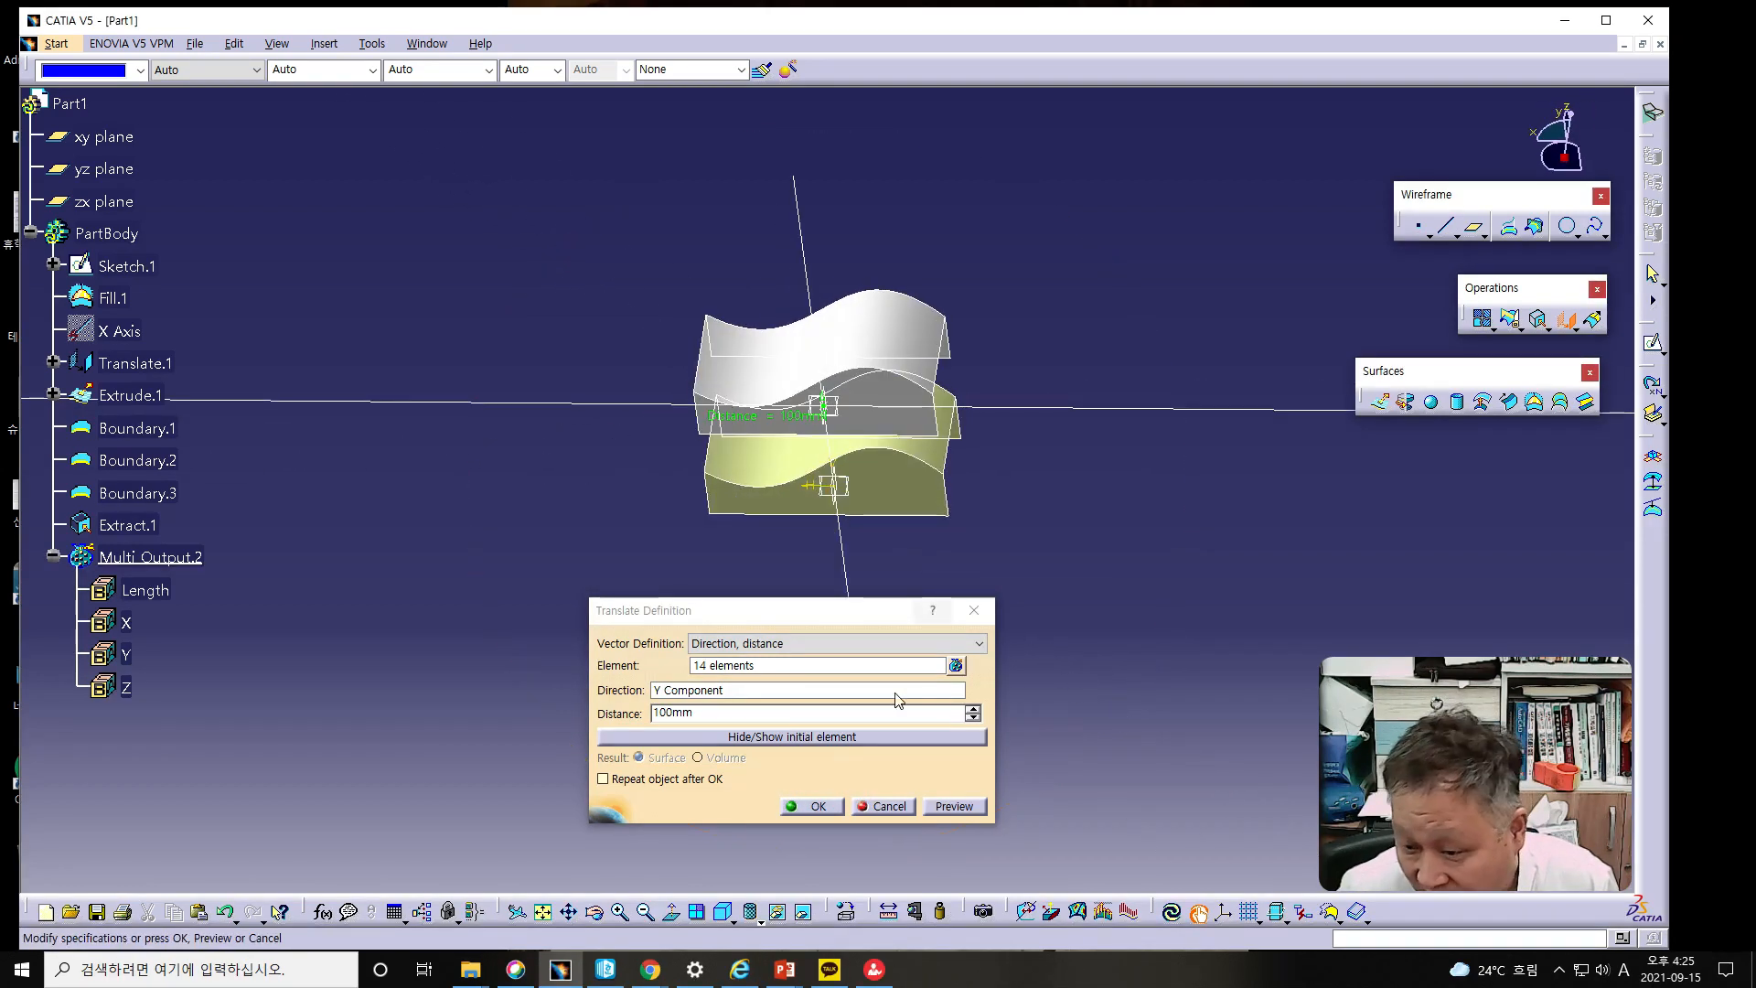
- Try the Z Component as the translation direction, inspect the preview, and discard the translation
{"action": "left_click", "coordinate": [748, 693]}
{"action": "right_click", "coordinate": [774, 694]}
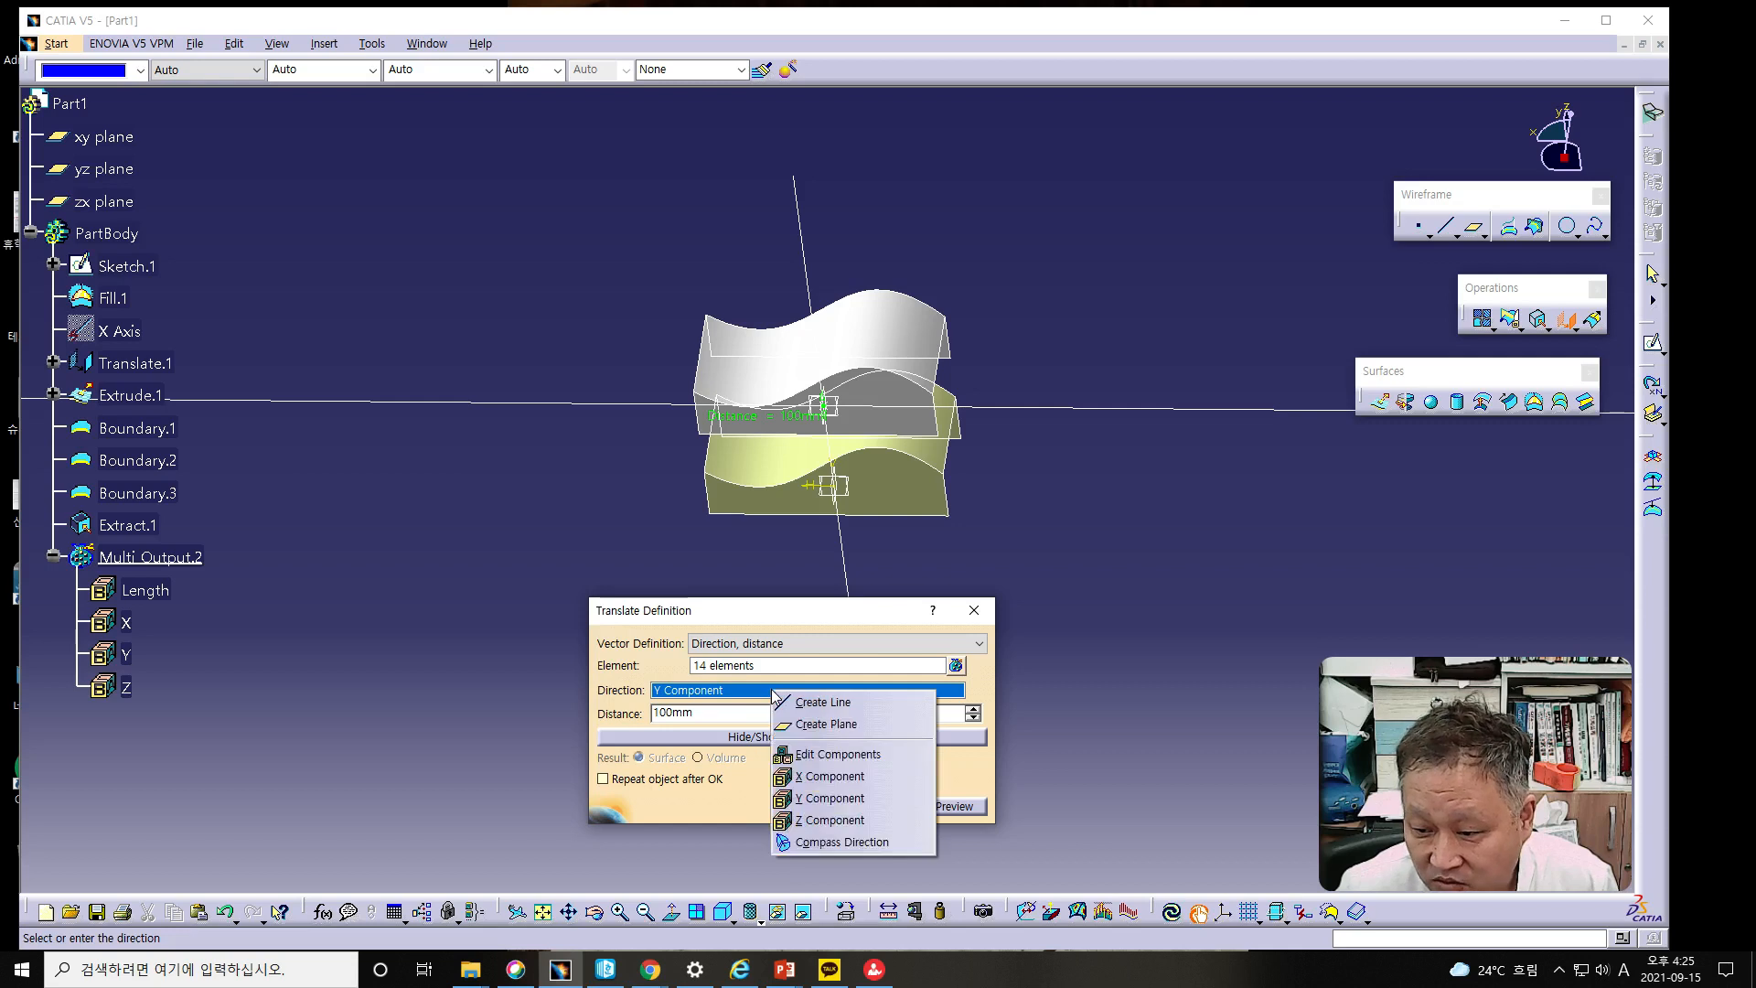
{"action": "left_click", "coordinate": [798, 821]}
{"action": "middle_click_drag", "start_coordinate": [1050, 527], "coordinate": [991, 526]}
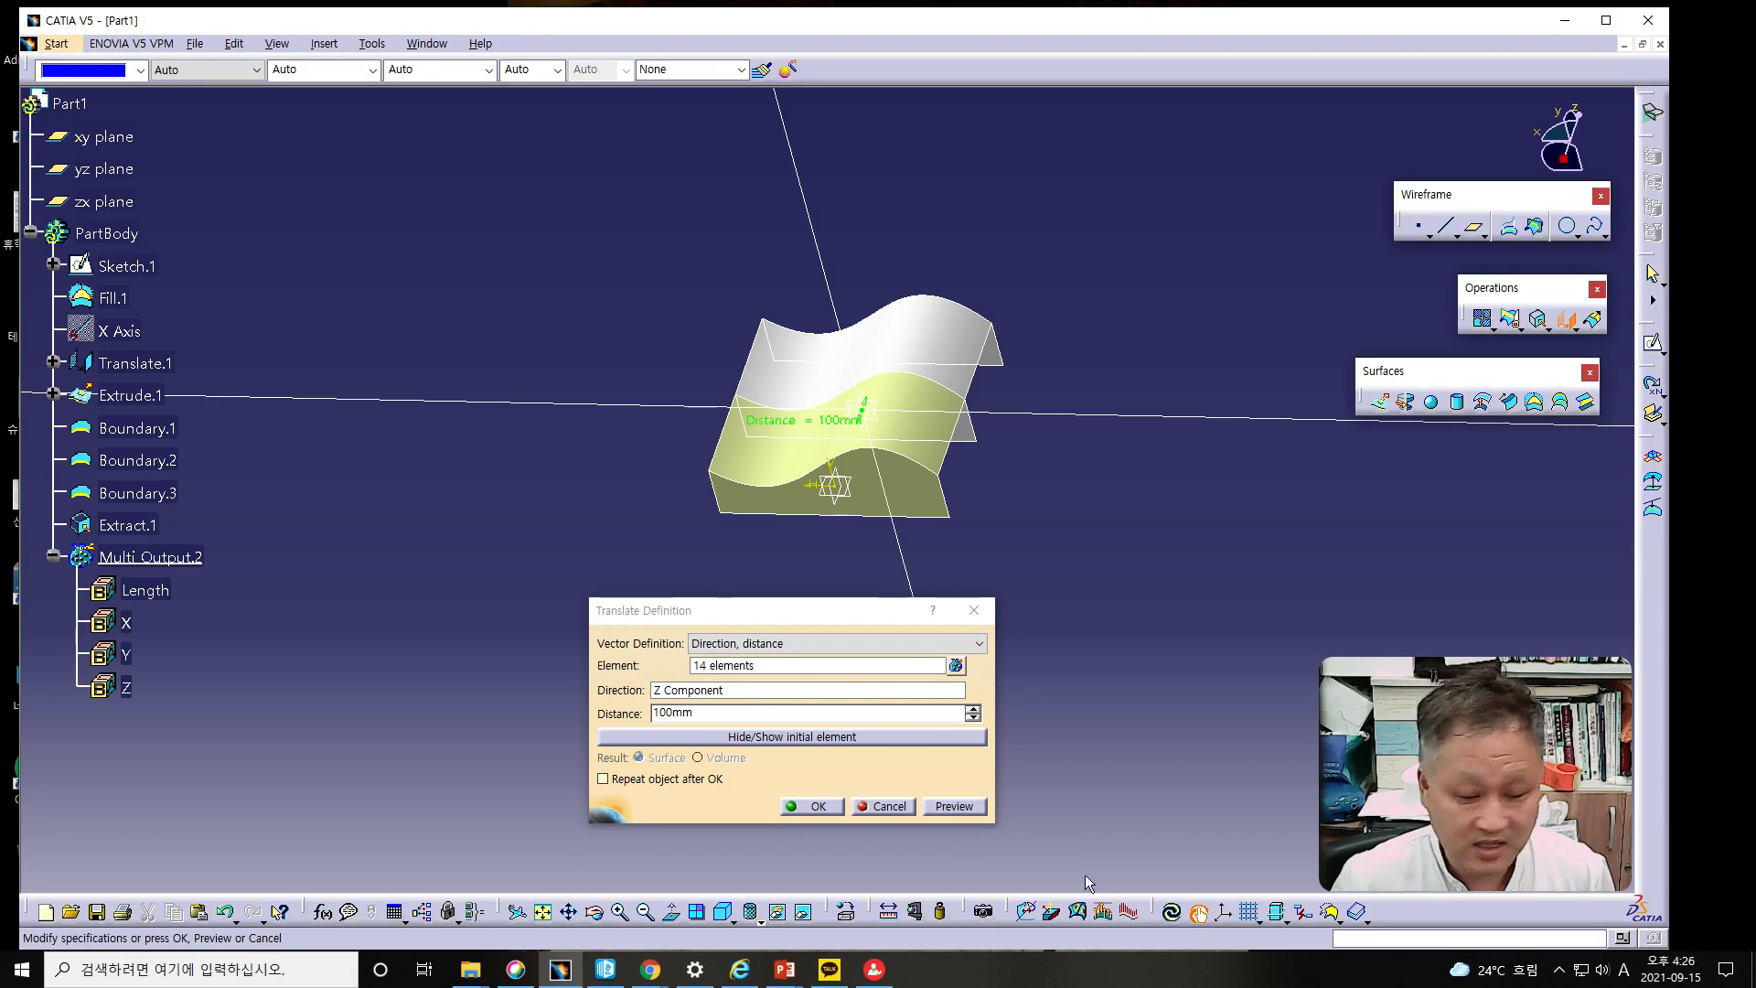
{"action": "left_click", "coordinate": [886, 807]}
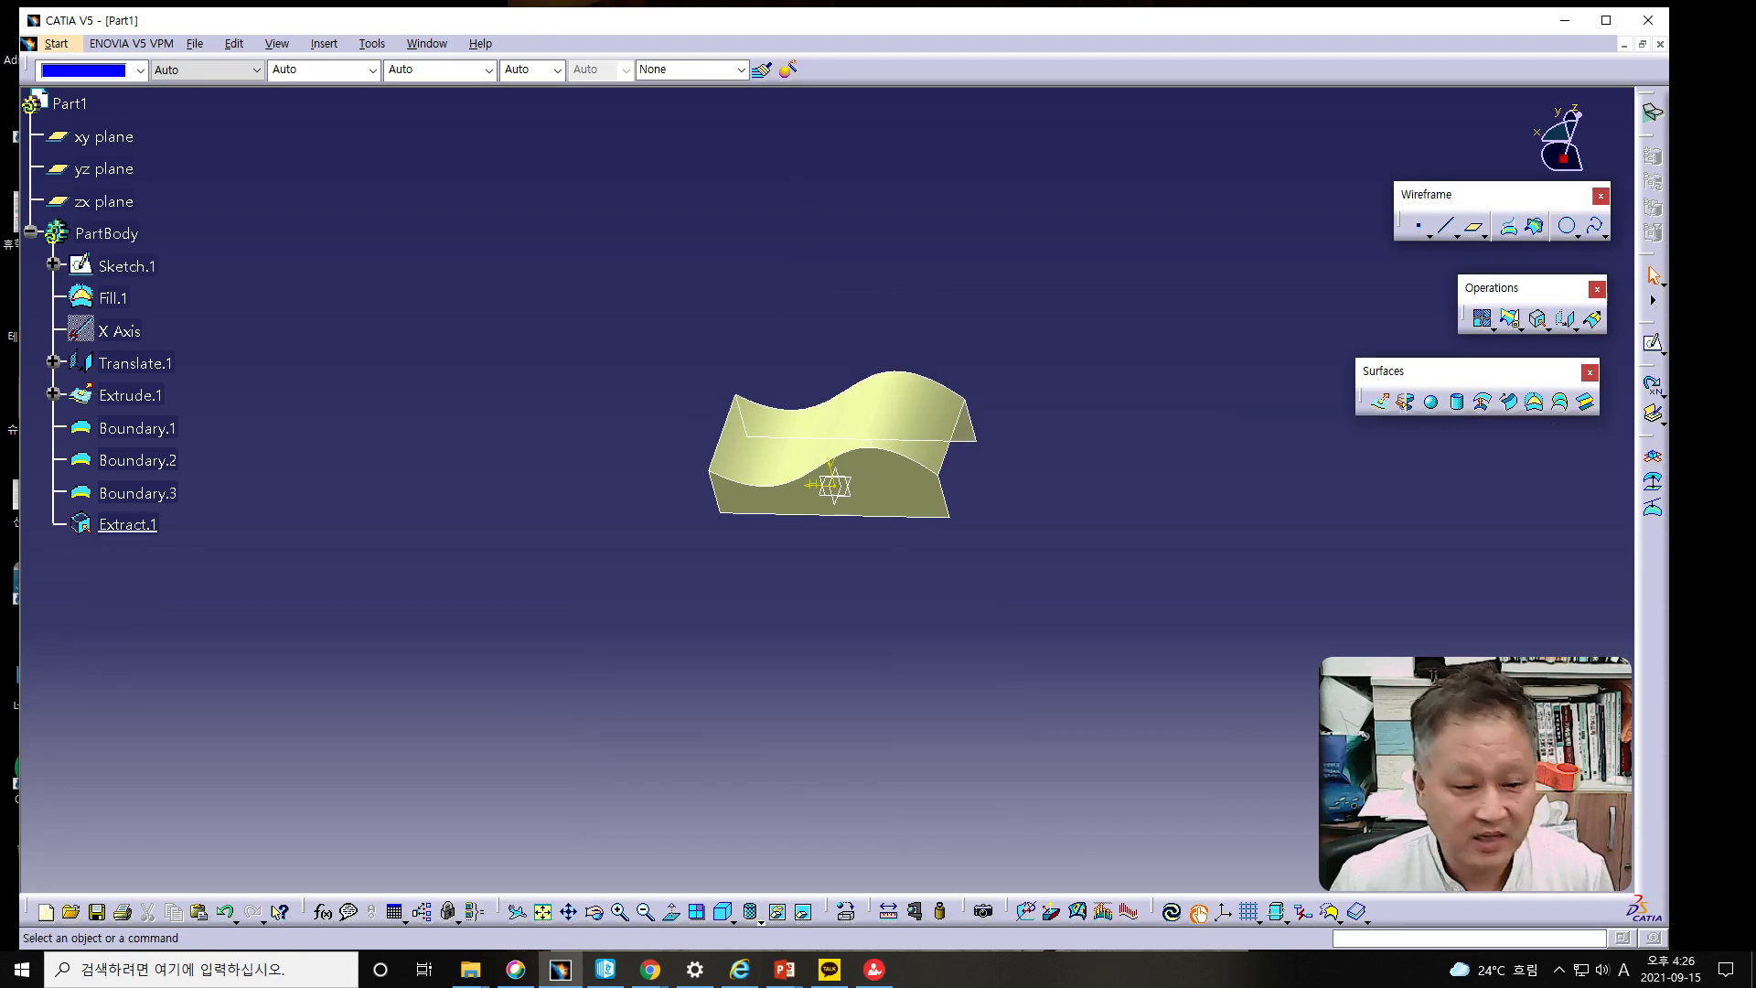
- Check the Transformations slide in PowerPoint, and try the Point to point vector definition in a new Translate in CATIA
{"action": "key", "text": "alt+Tab"}
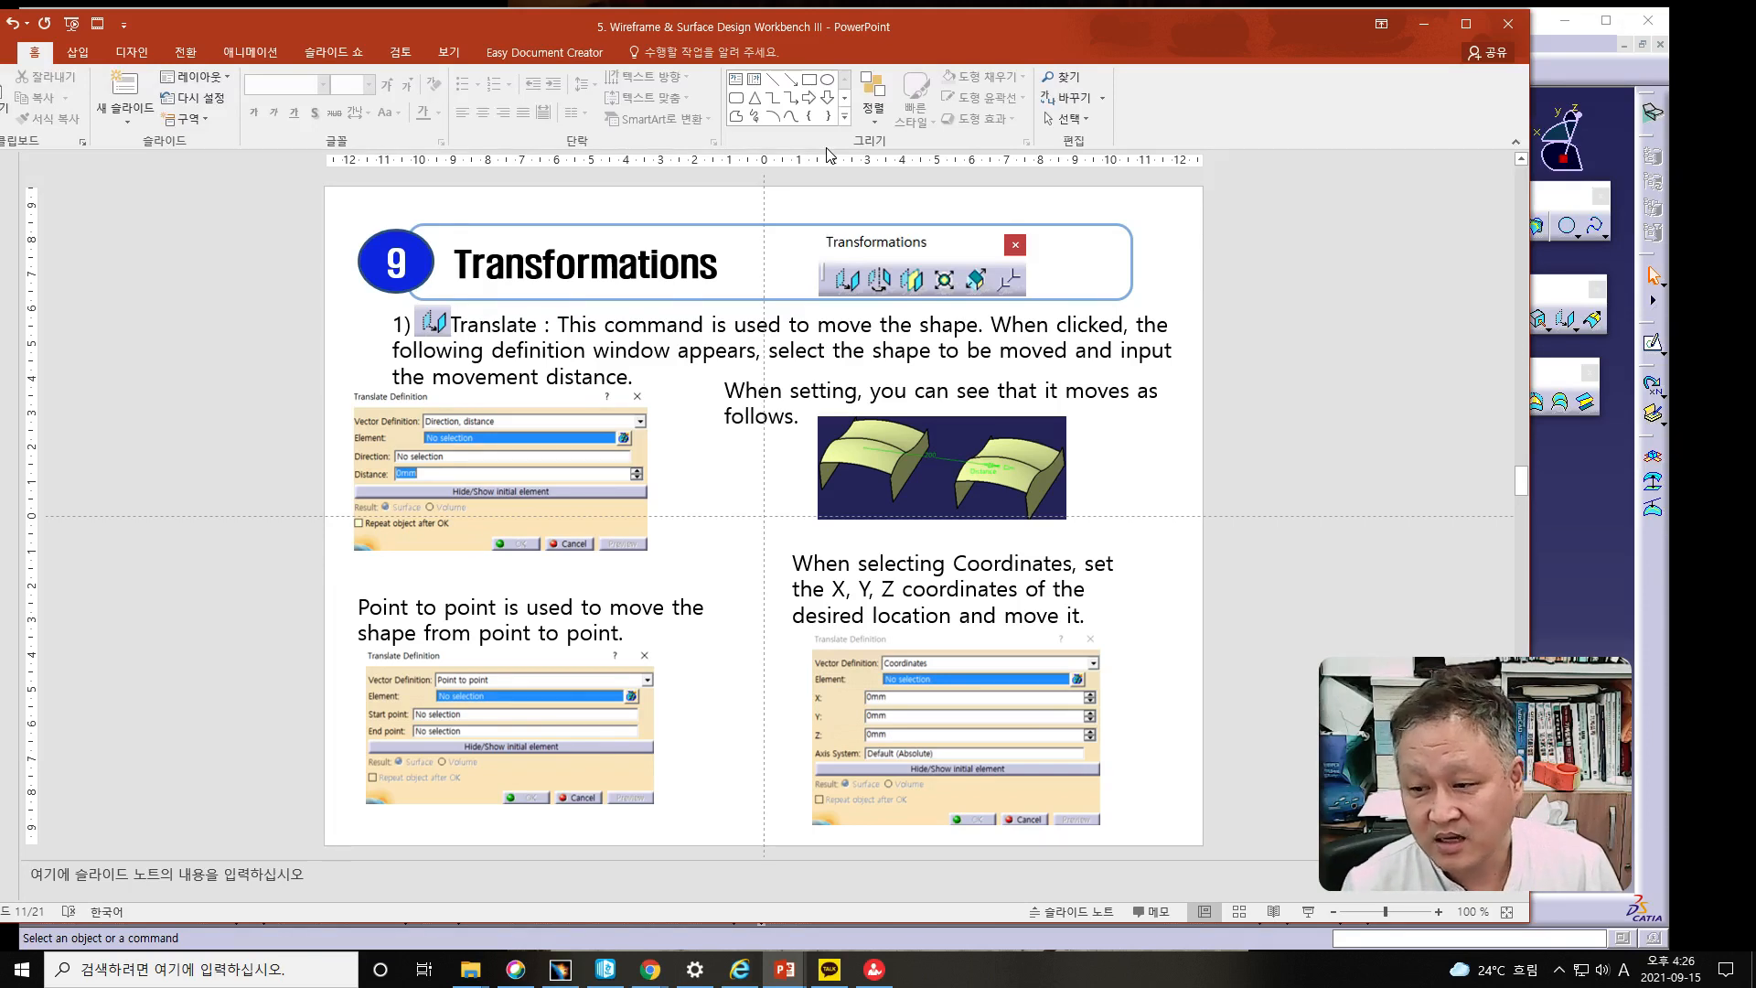
{"action": "left_click_drag", "start_coordinate": [802, 24], "coordinate": [0, 33]}
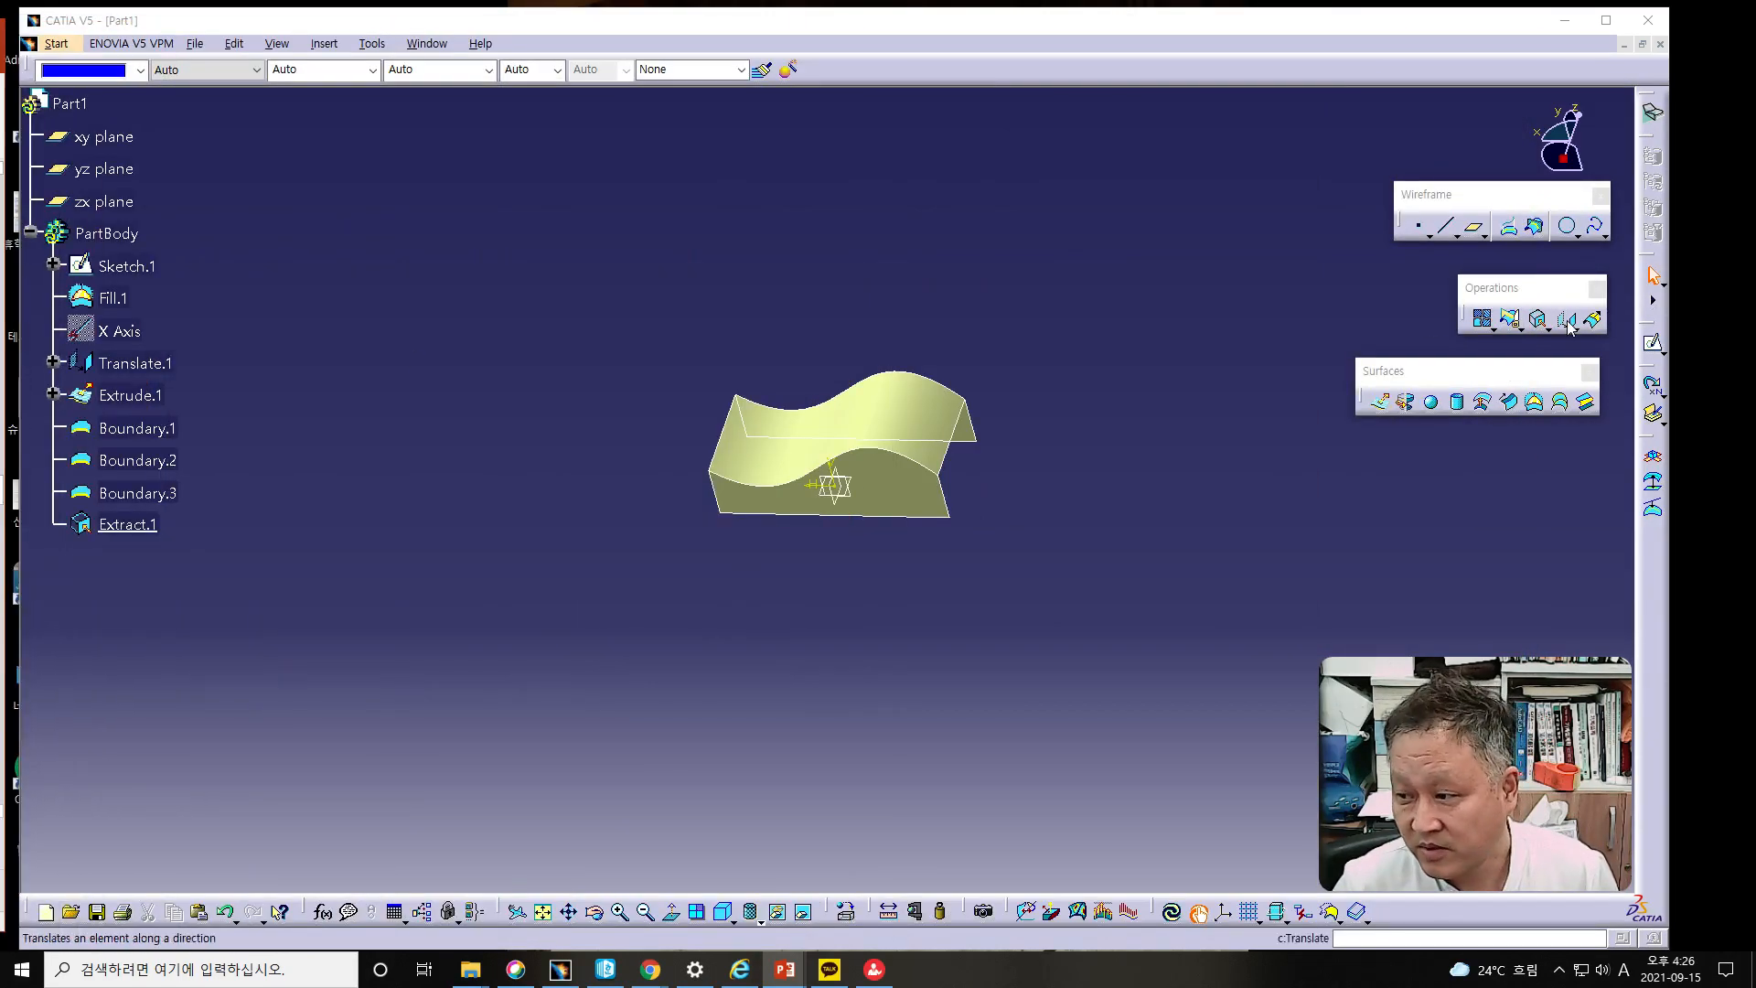
{"action": "left_click", "coordinate": [1568, 322]}
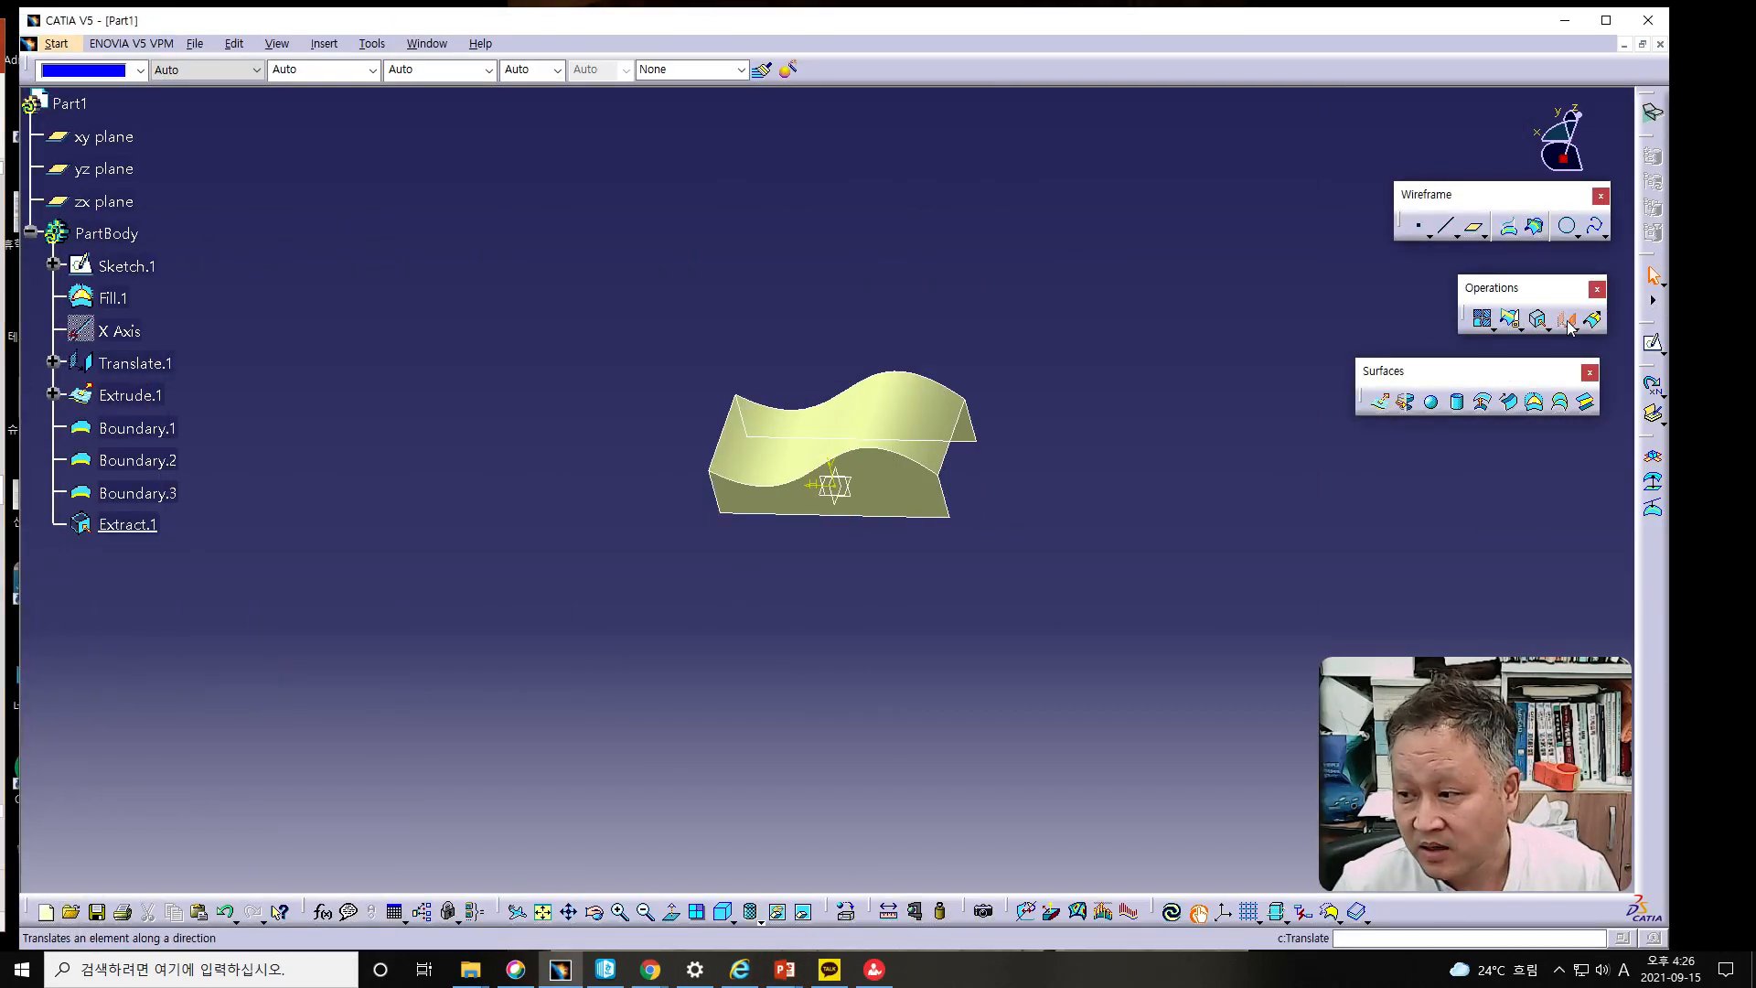
{"action": "left_click", "coordinate": [800, 644]}
{"action": "left_click", "coordinate": [775, 672]}
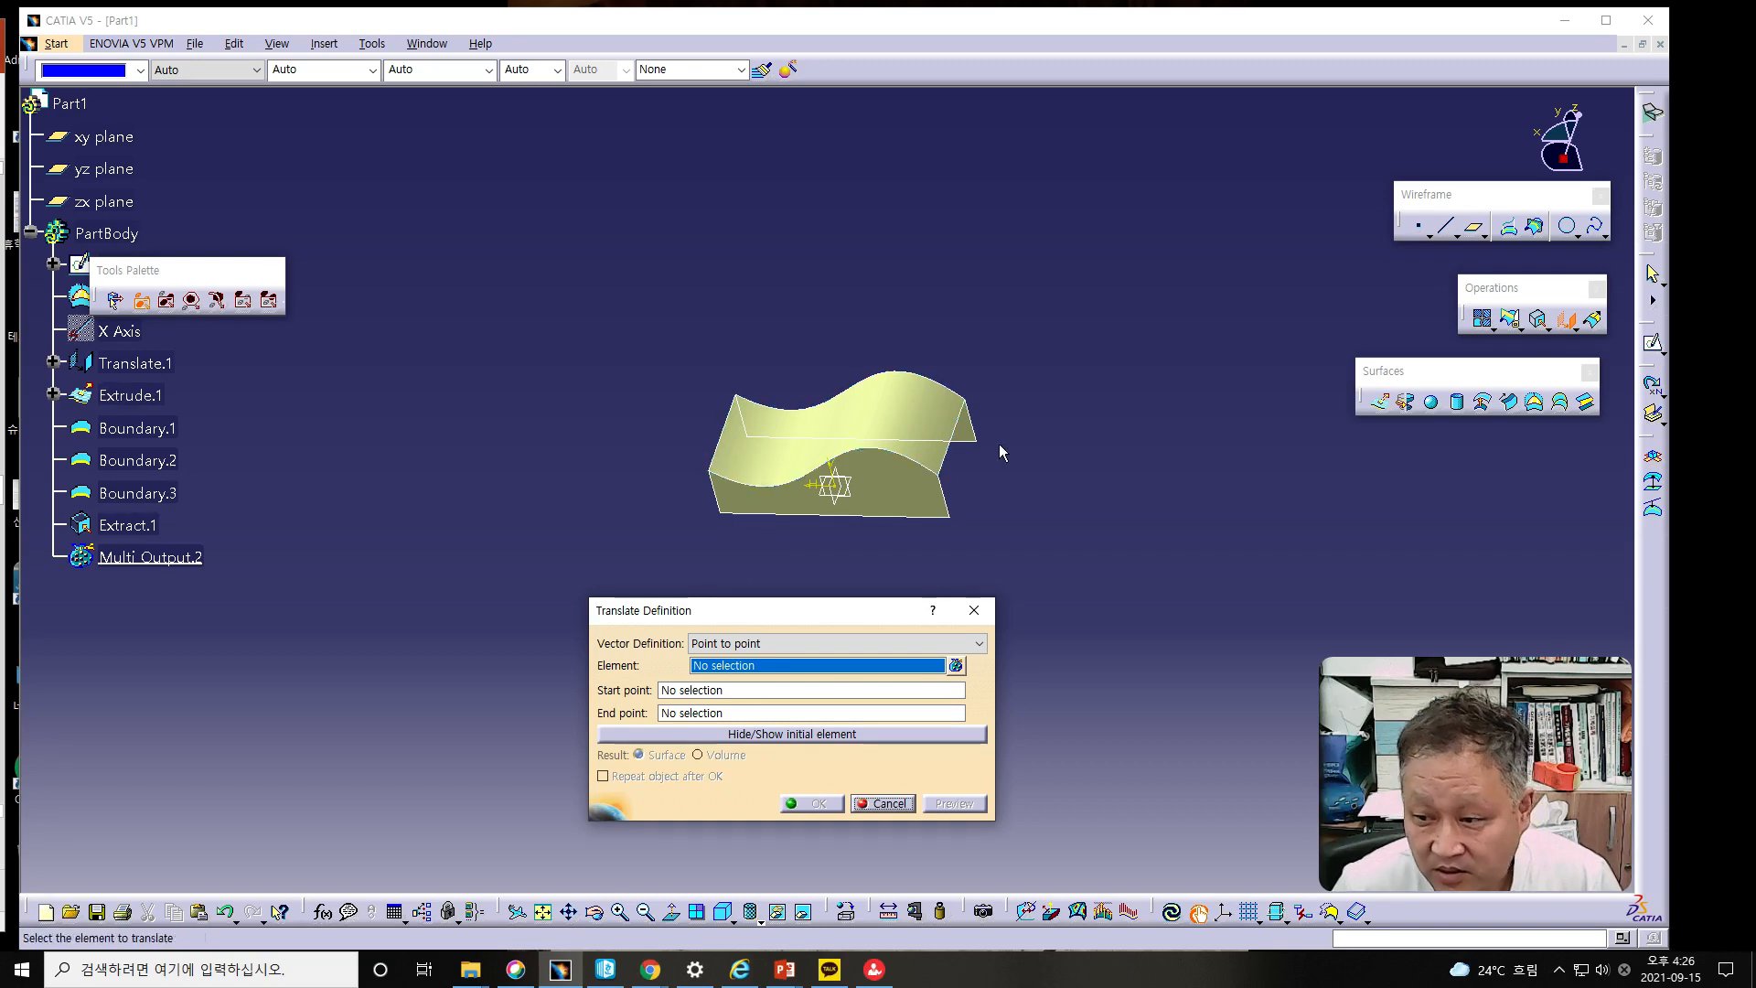
- Try translating all elements of the part by Coordinates with a Z offset of 100 mm
{"action": "left_click", "coordinate": [752, 647]}
{"action": "left_click", "coordinate": [744, 687]}
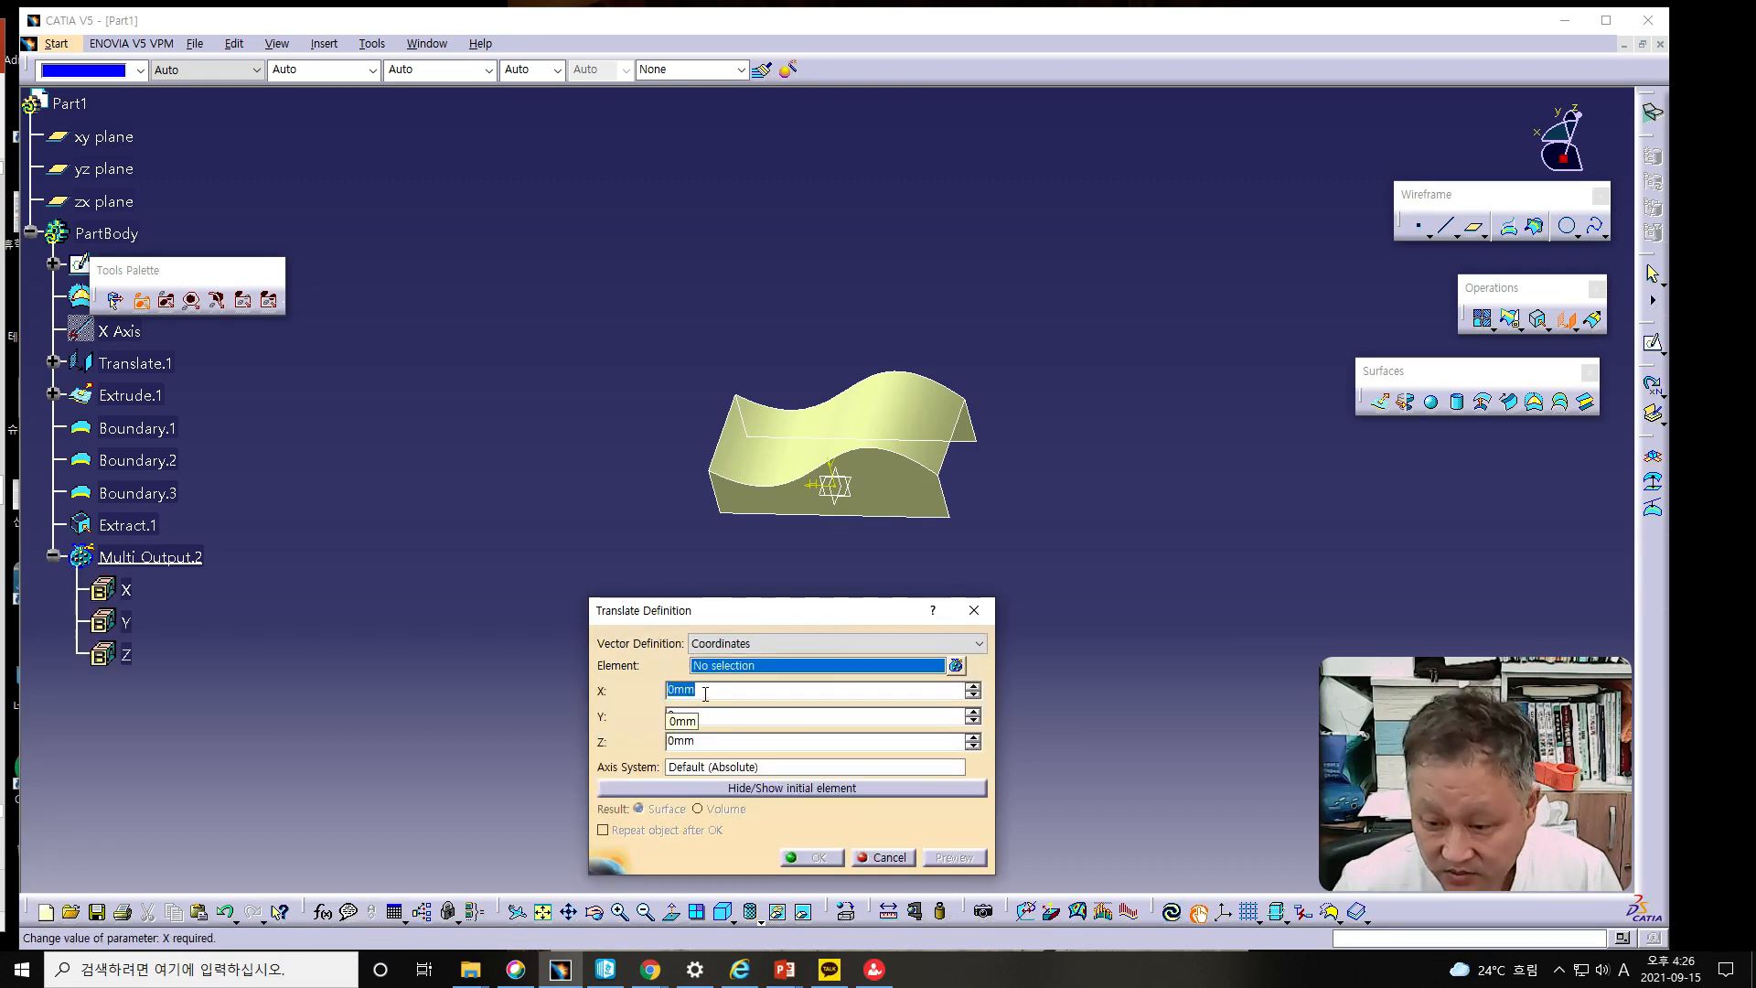
{"action": "left_click", "coordinate": [705, 741]}
{"action": "type", "text": "100"}
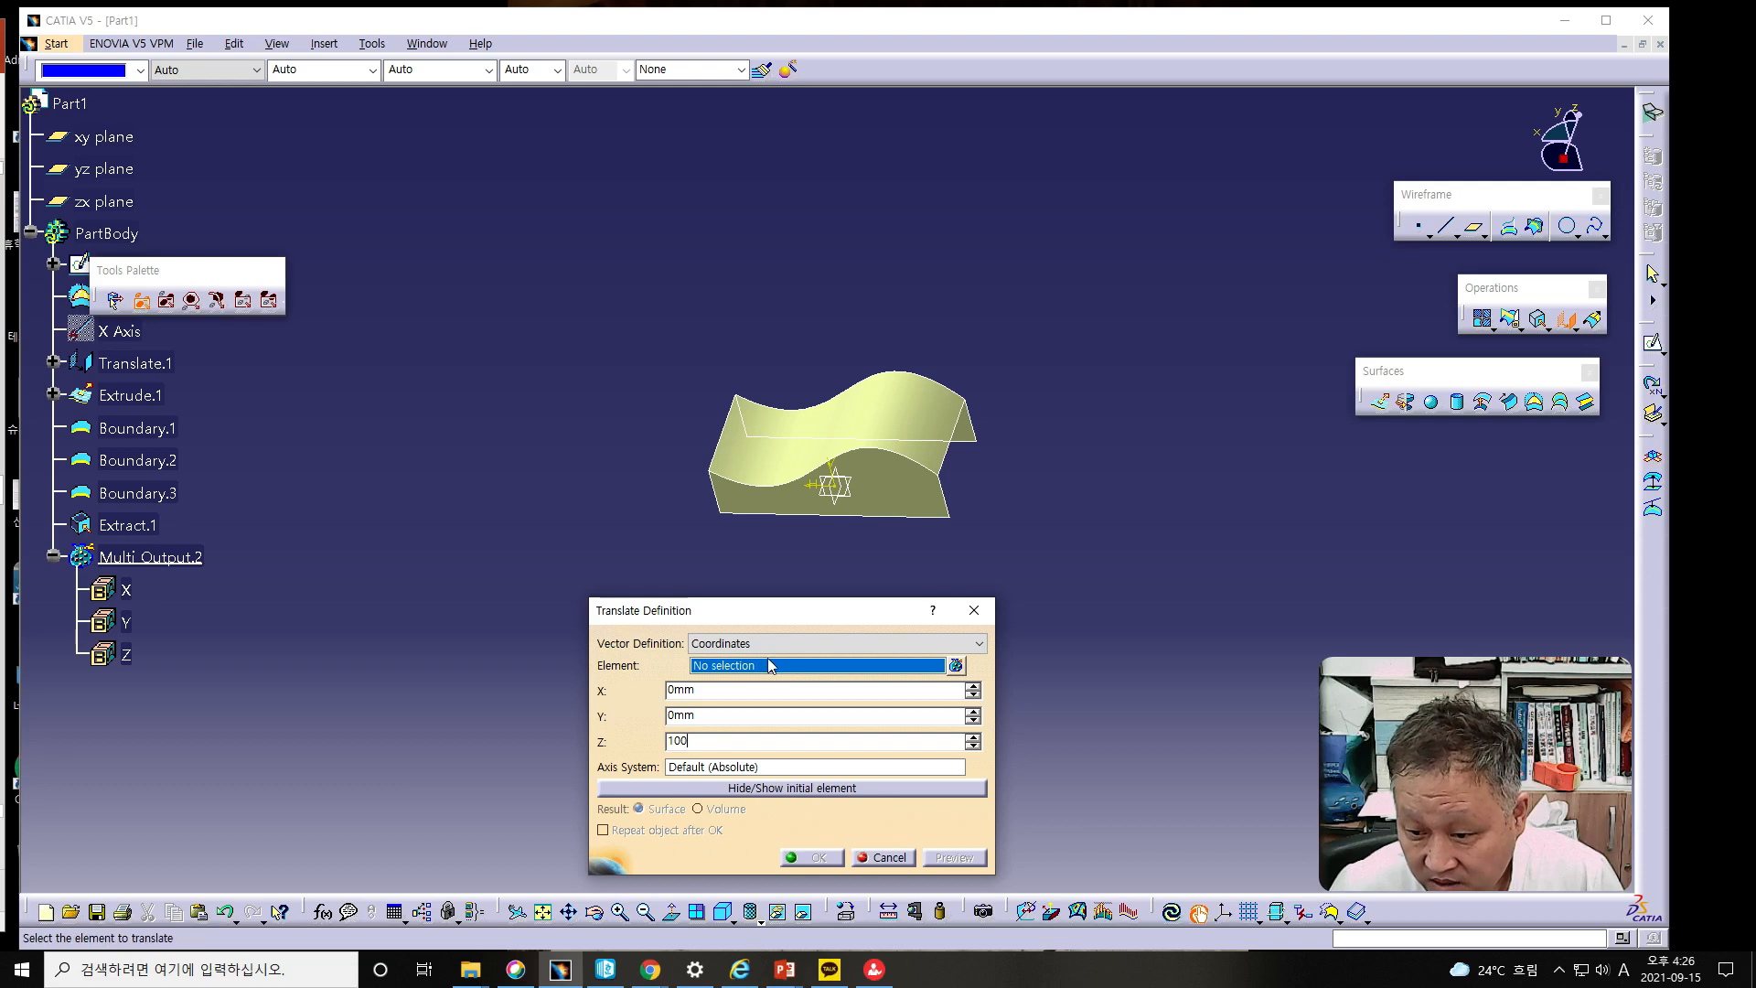
{"action": "left_click_drag", "start_coordinate": [1031, 354], "coordinate": [690, 559]}
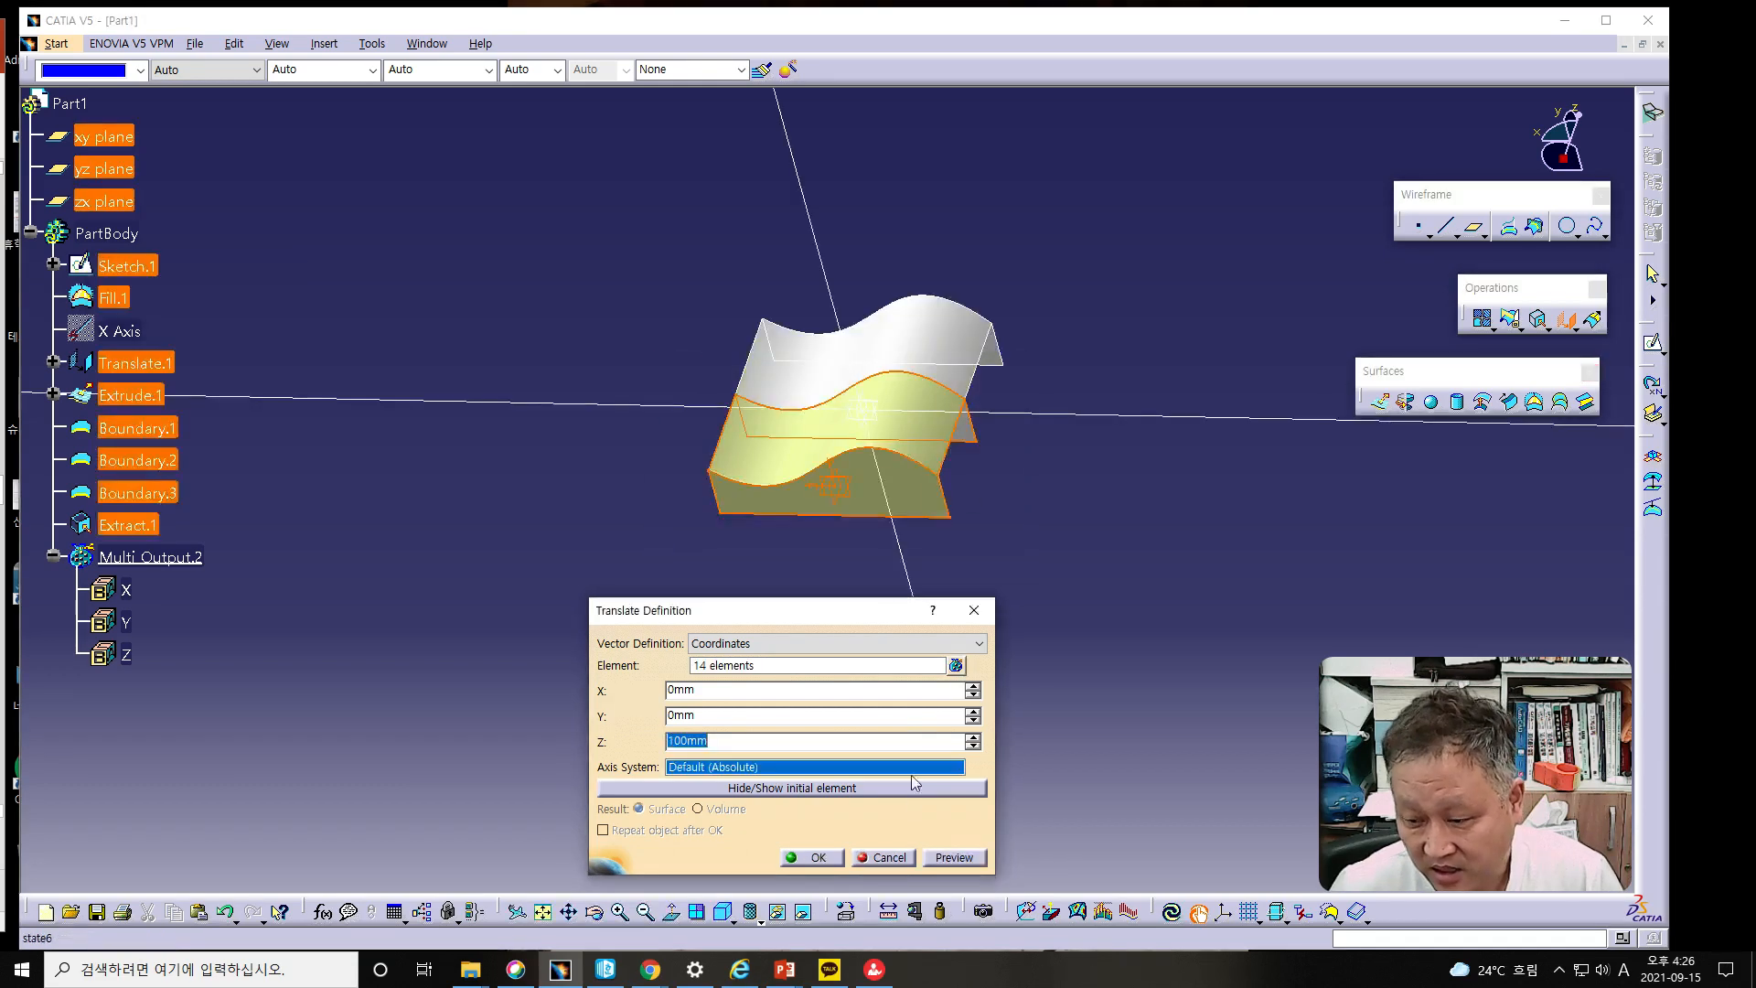
{"action": "middle_click_drag", "start_coordinate": [1035, 486], "coordinate": [1047, 528]}
- Set the trial translation to Z 0 mm and Y 100 mm, preview it, and discard the translation
{"action": "double_click", "coordinate": [723, 741]}
{"action": "type", "text": "0"}
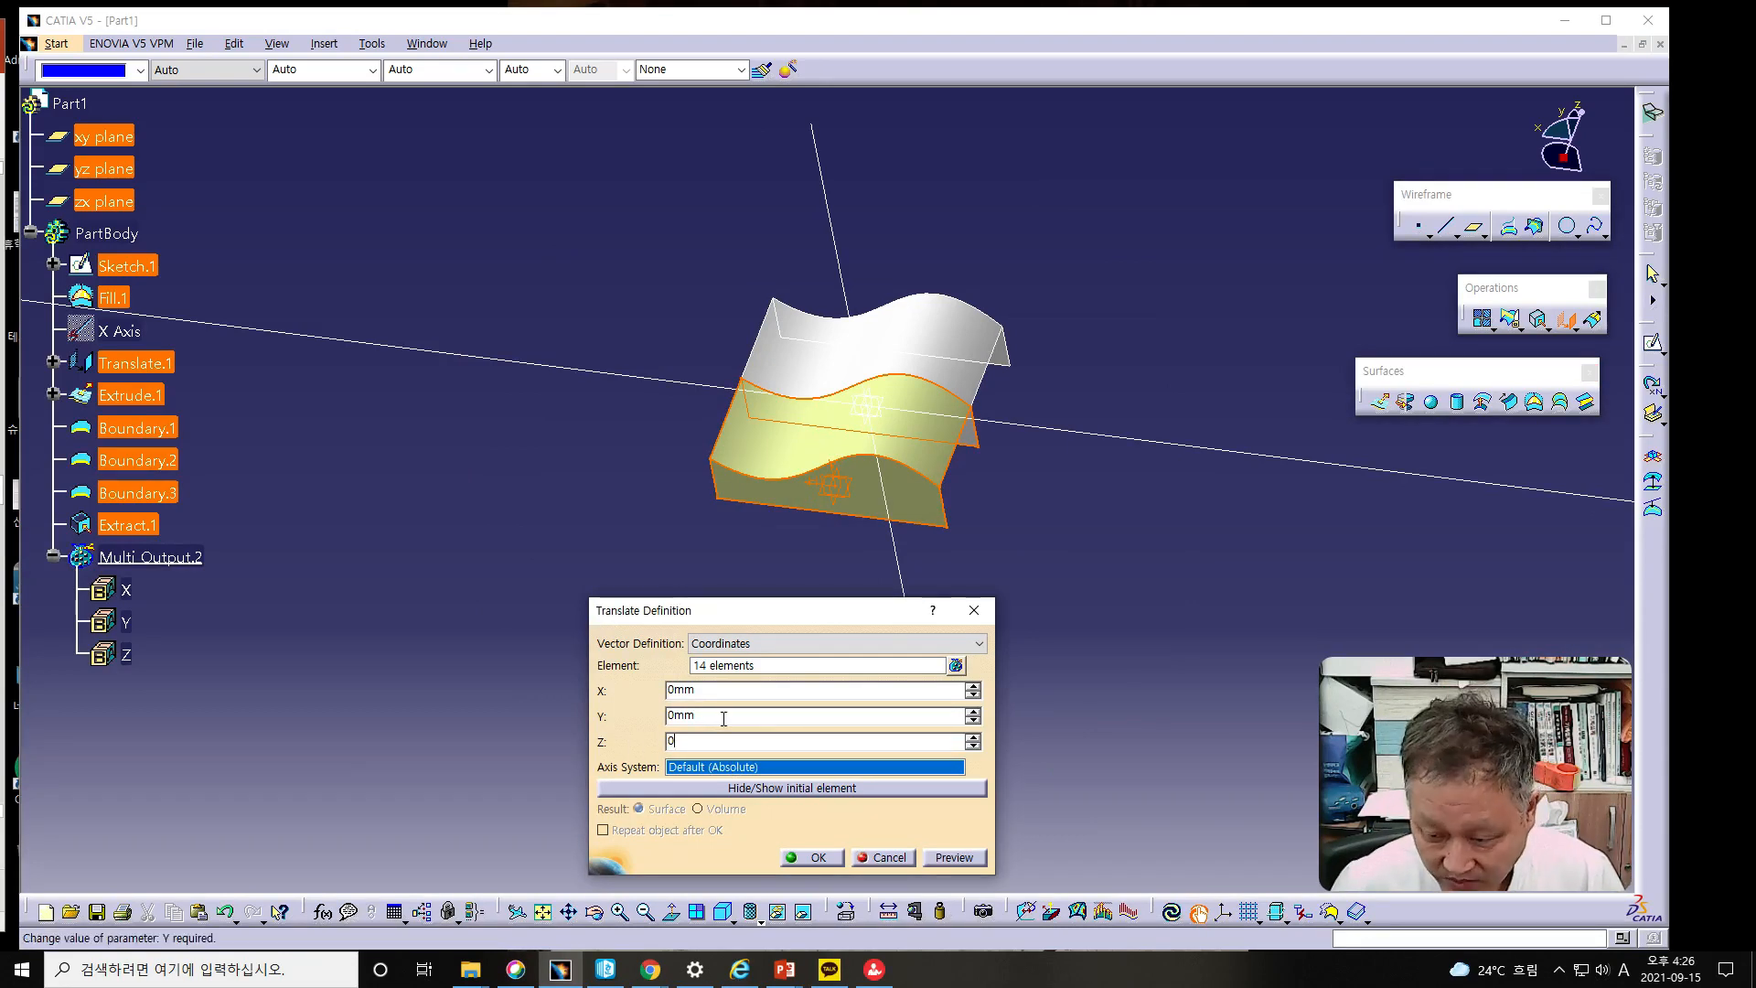
{"action": "double_click", "coordinate": [718, 715]}
{"action": "type", "text": "100"}
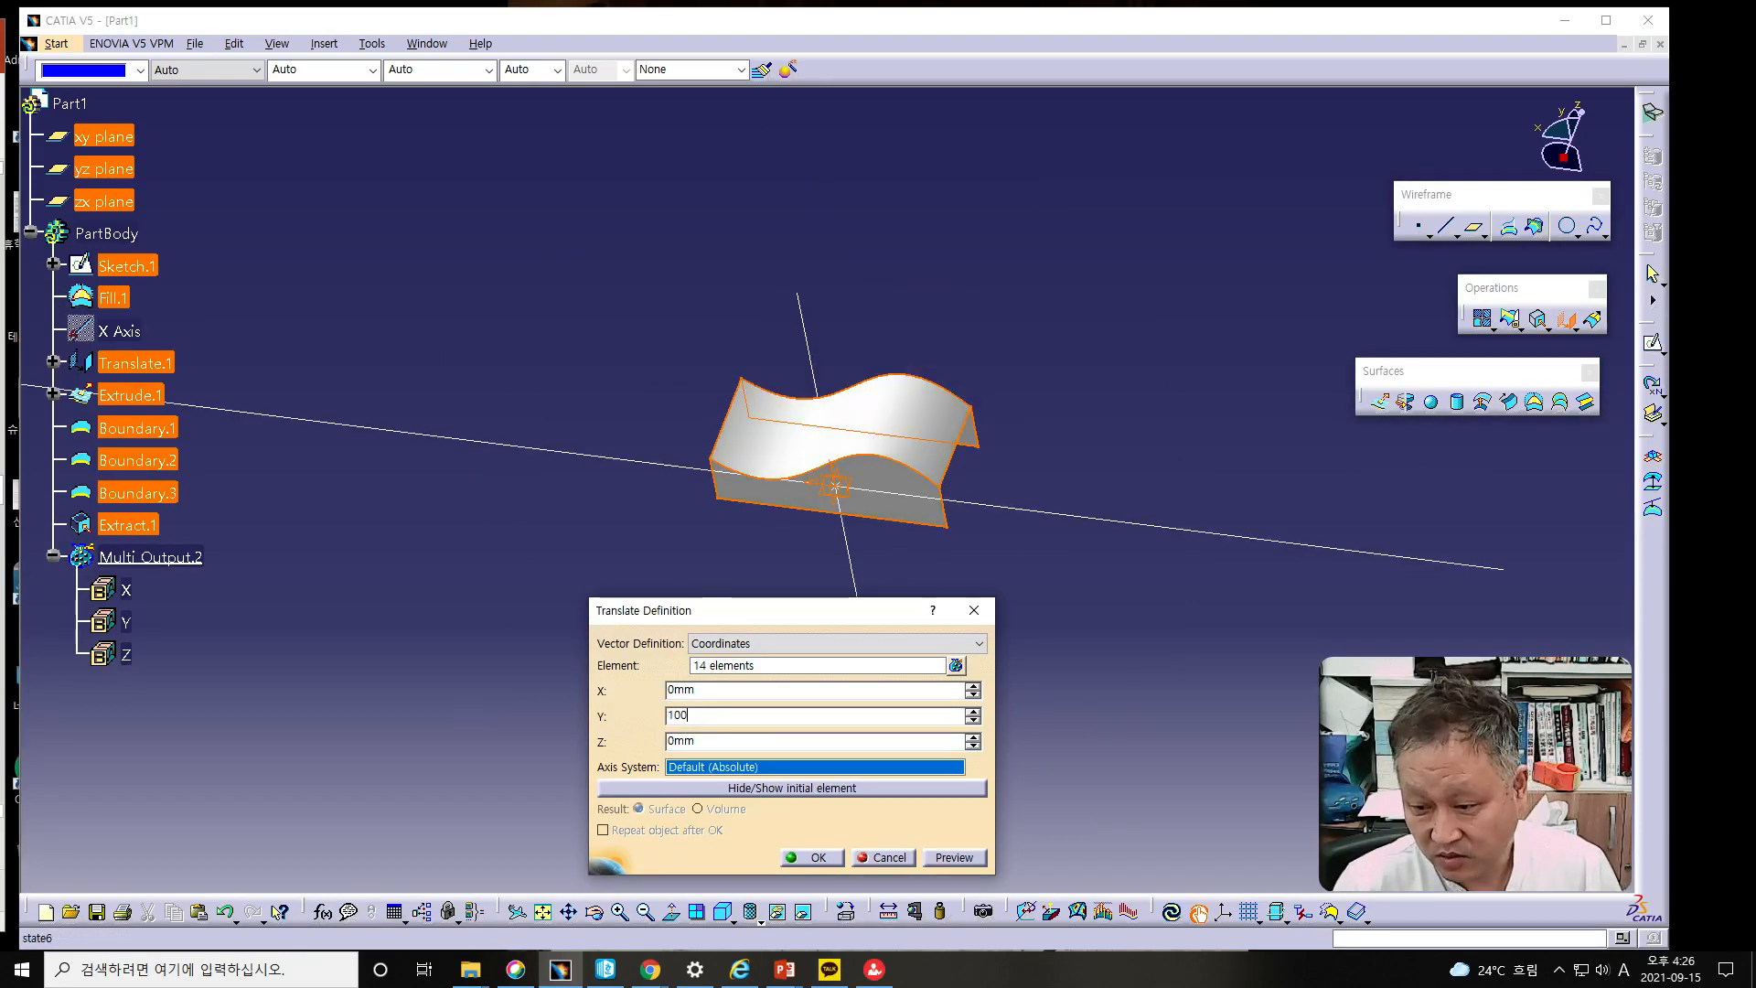
{"action": "left_click", "coordinate": [952, 860]}
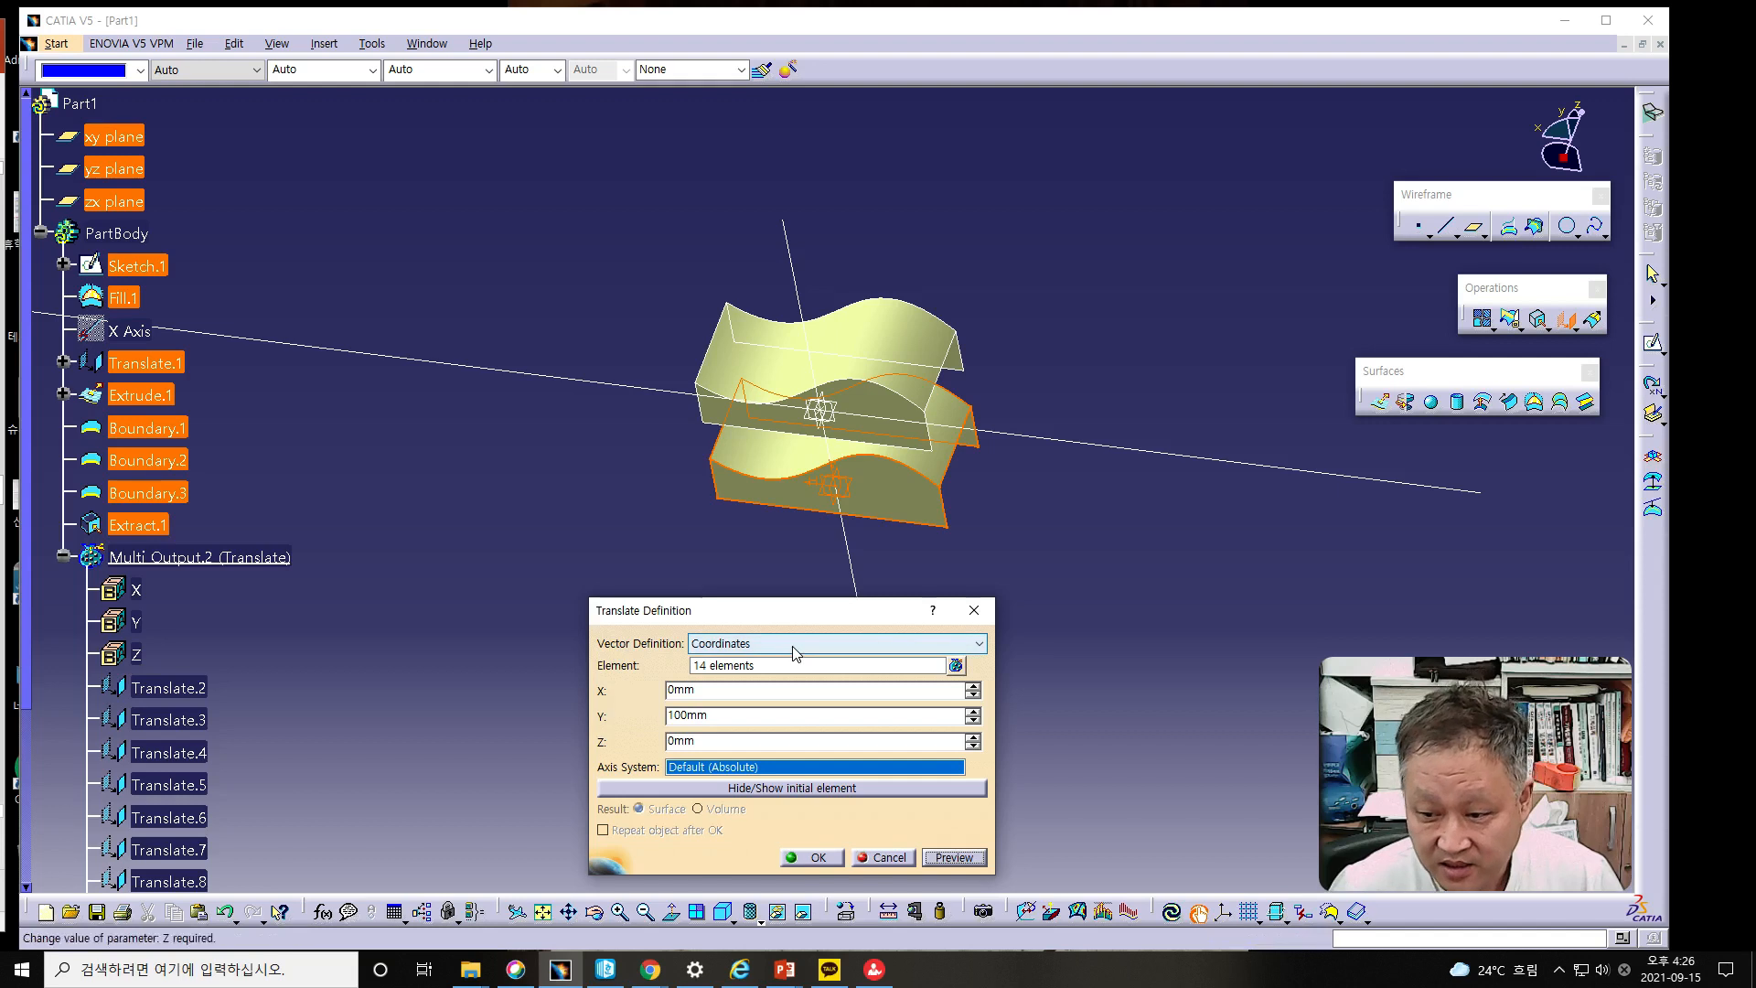
{"action": "left_click", "coordinate": [880, 858]}
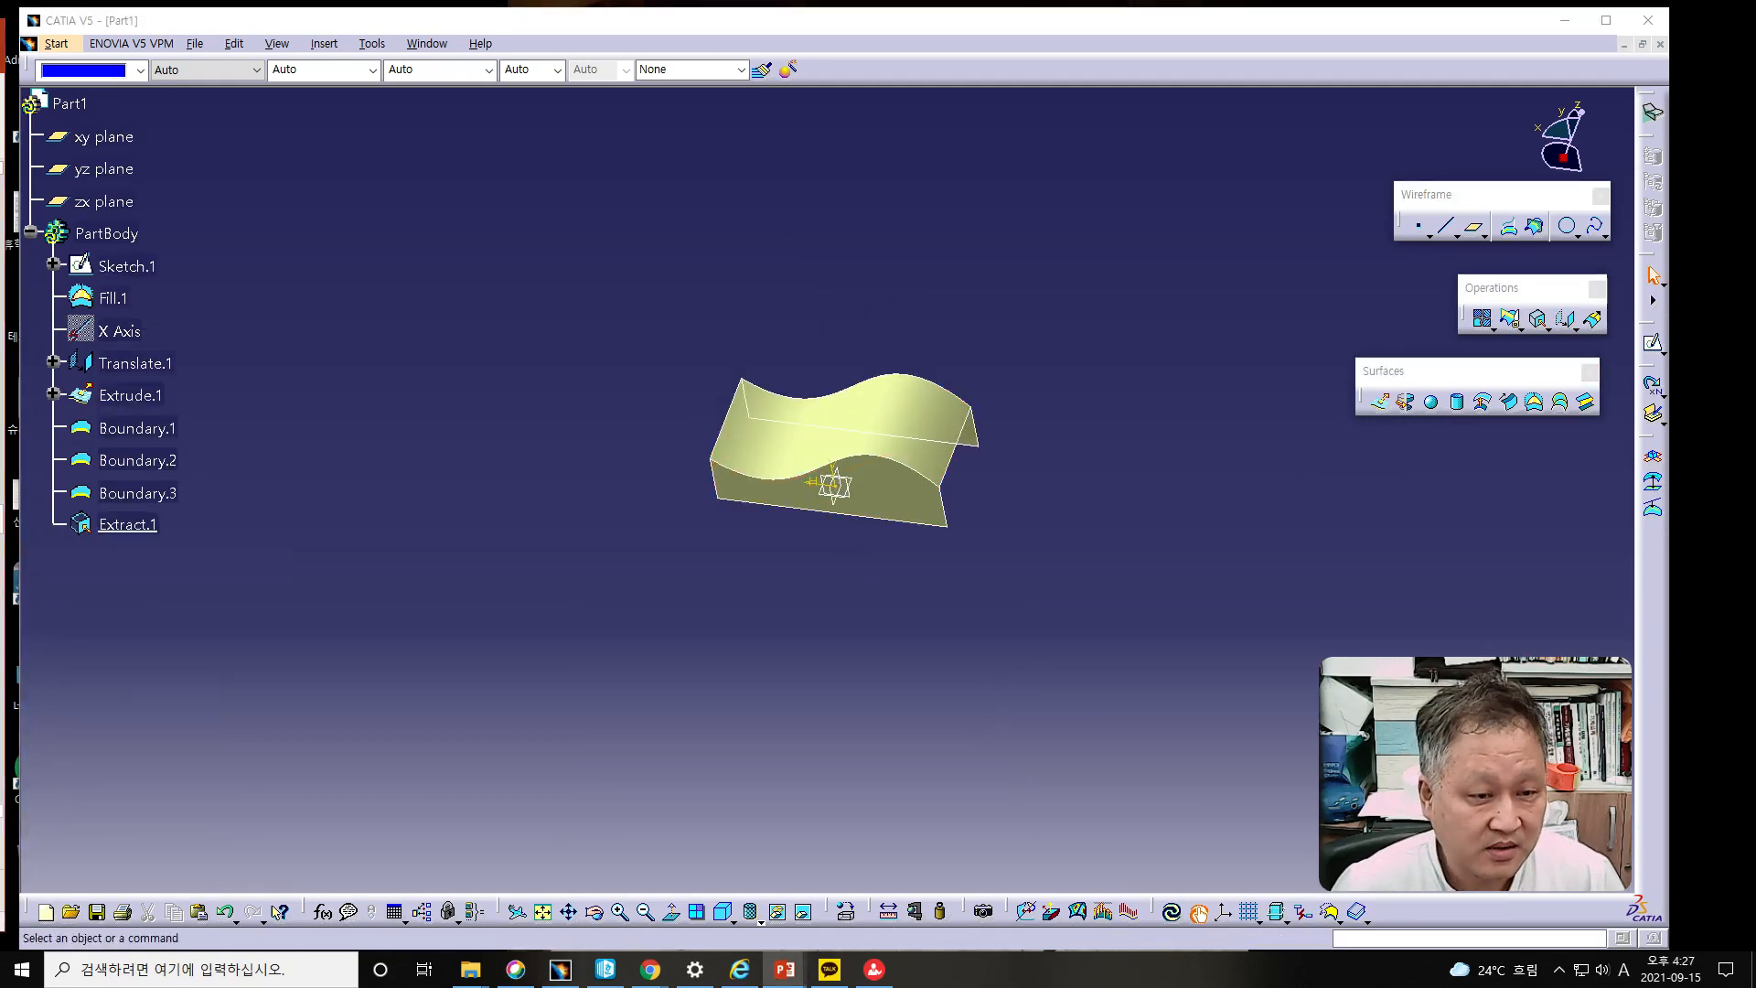
- Check the Rotate slide in PowerPoint, and set up a trial Rotate of all part elements about the Y Axis in CATIA
{"action": "left_click_drag", "start_coordinate": [0, 35], "coordinate": [1096, 26]}
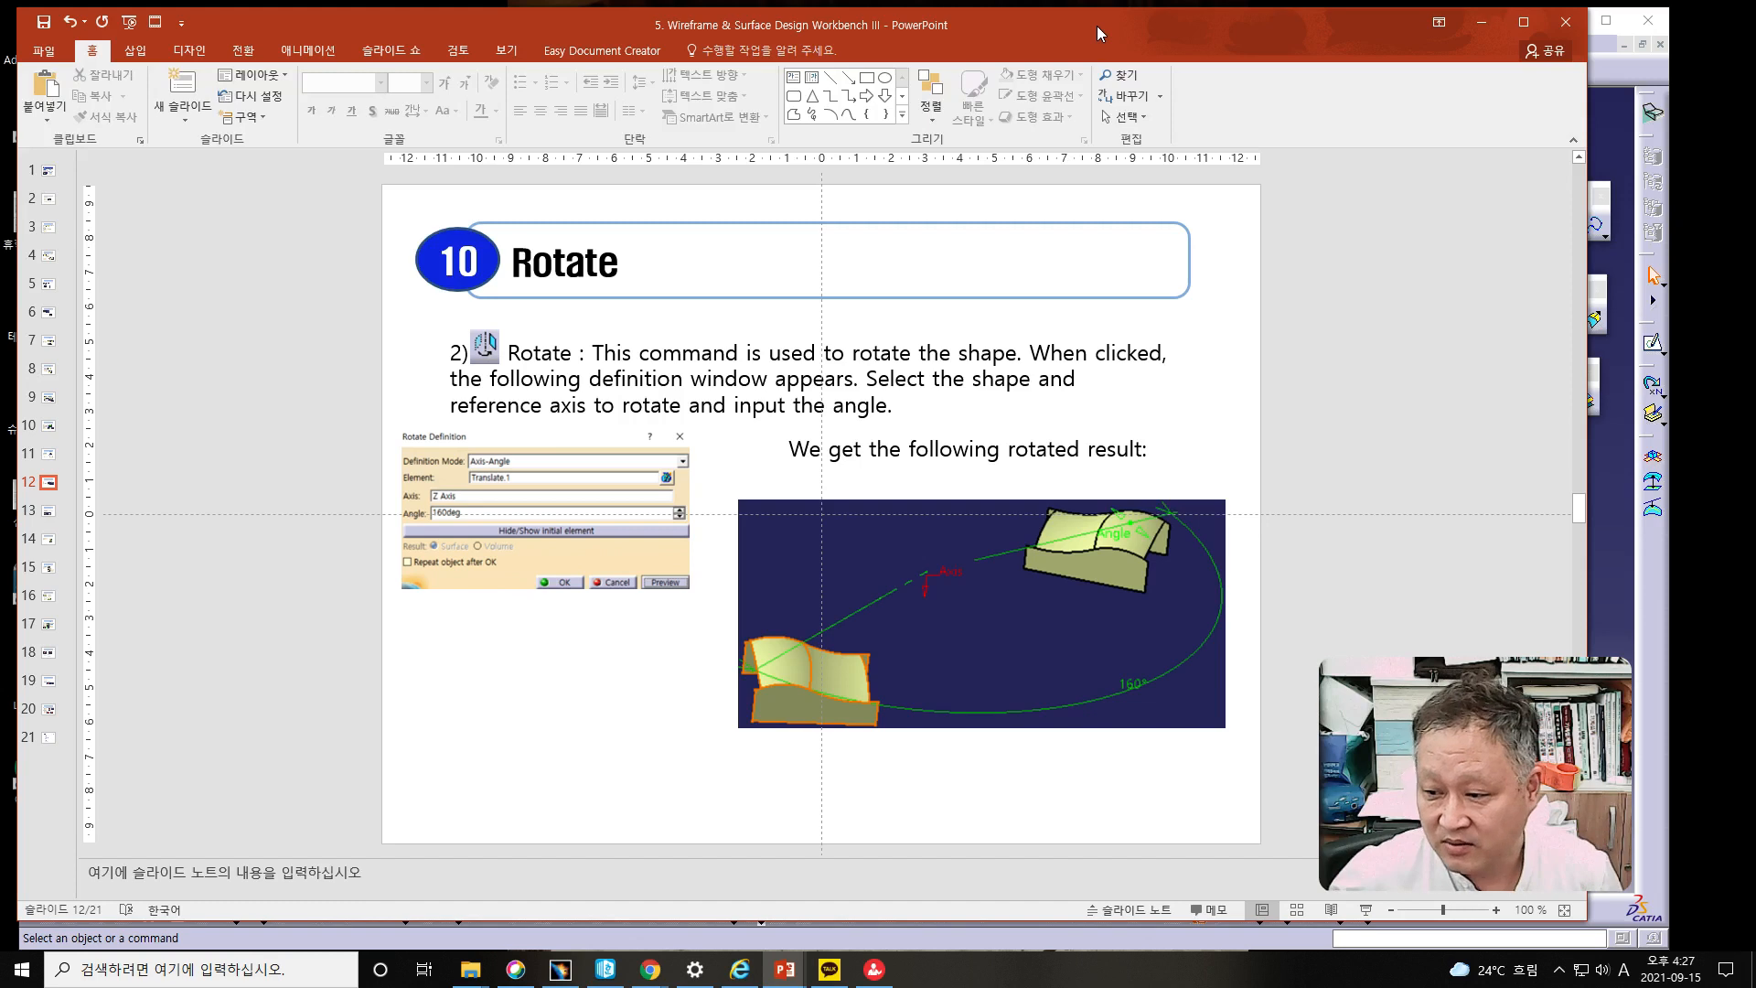
{"action": "left_click_drag", "start_coordinate": [958, 15], "coordinate": [0, 22]}
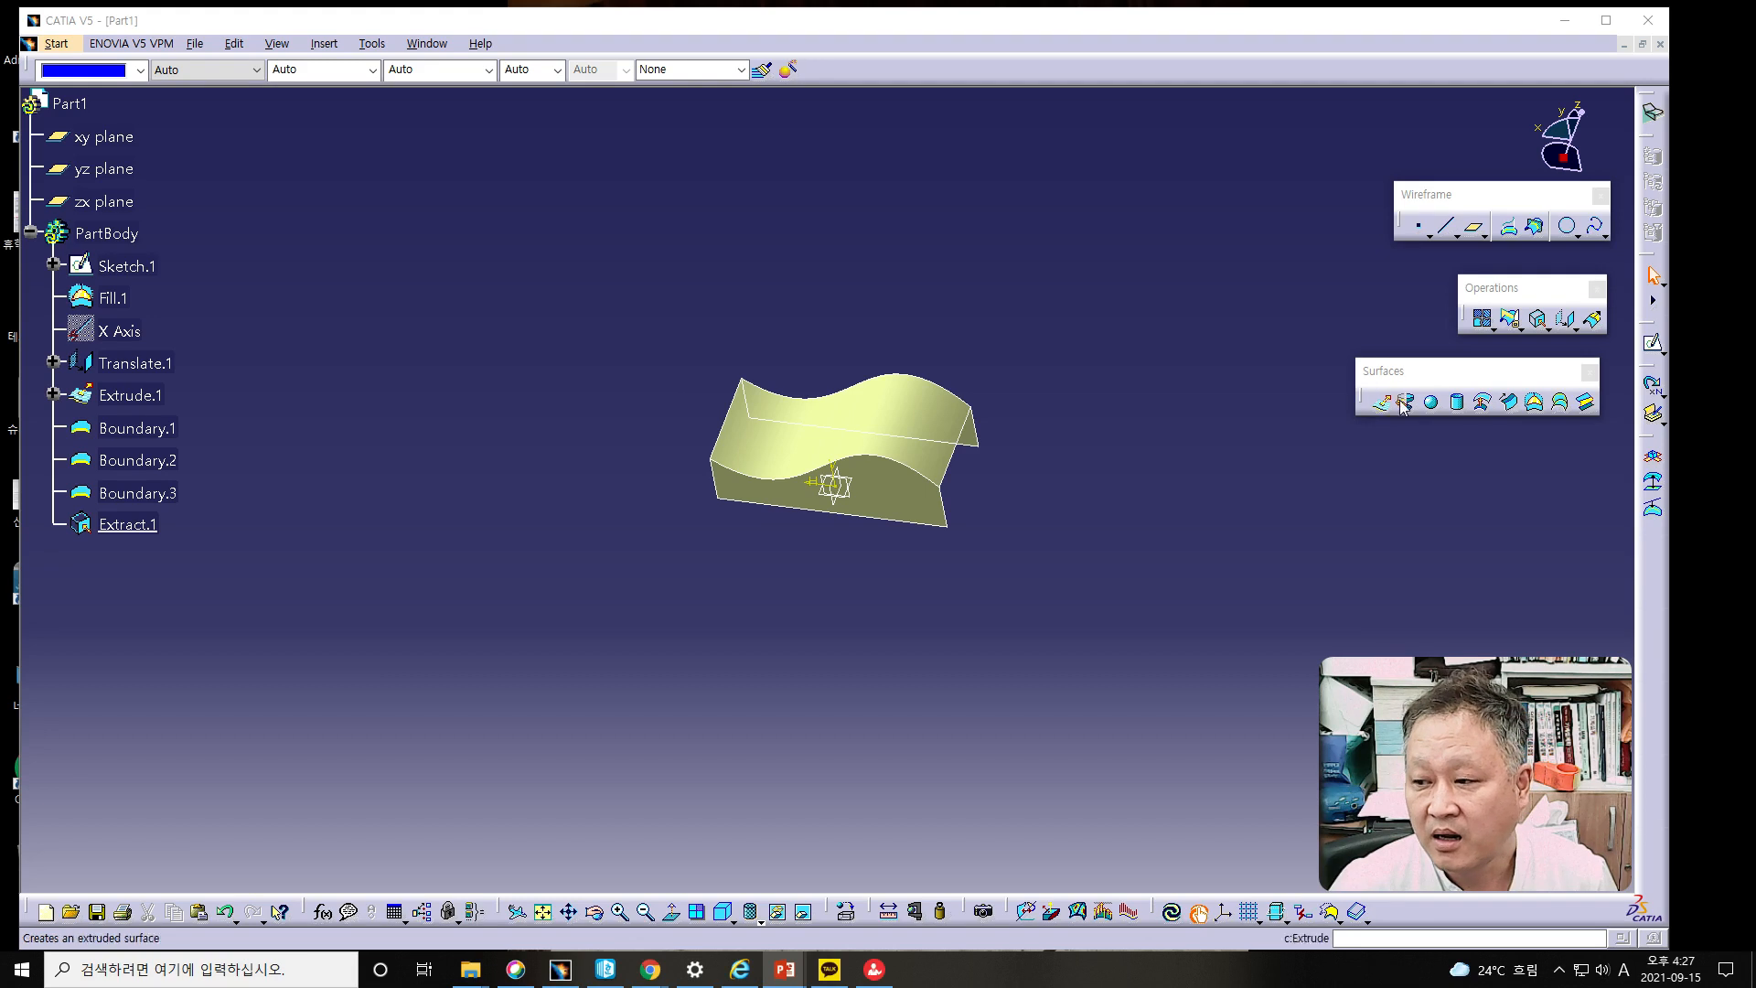
{"action": "left_click", "coordinate": [1575, 331]}
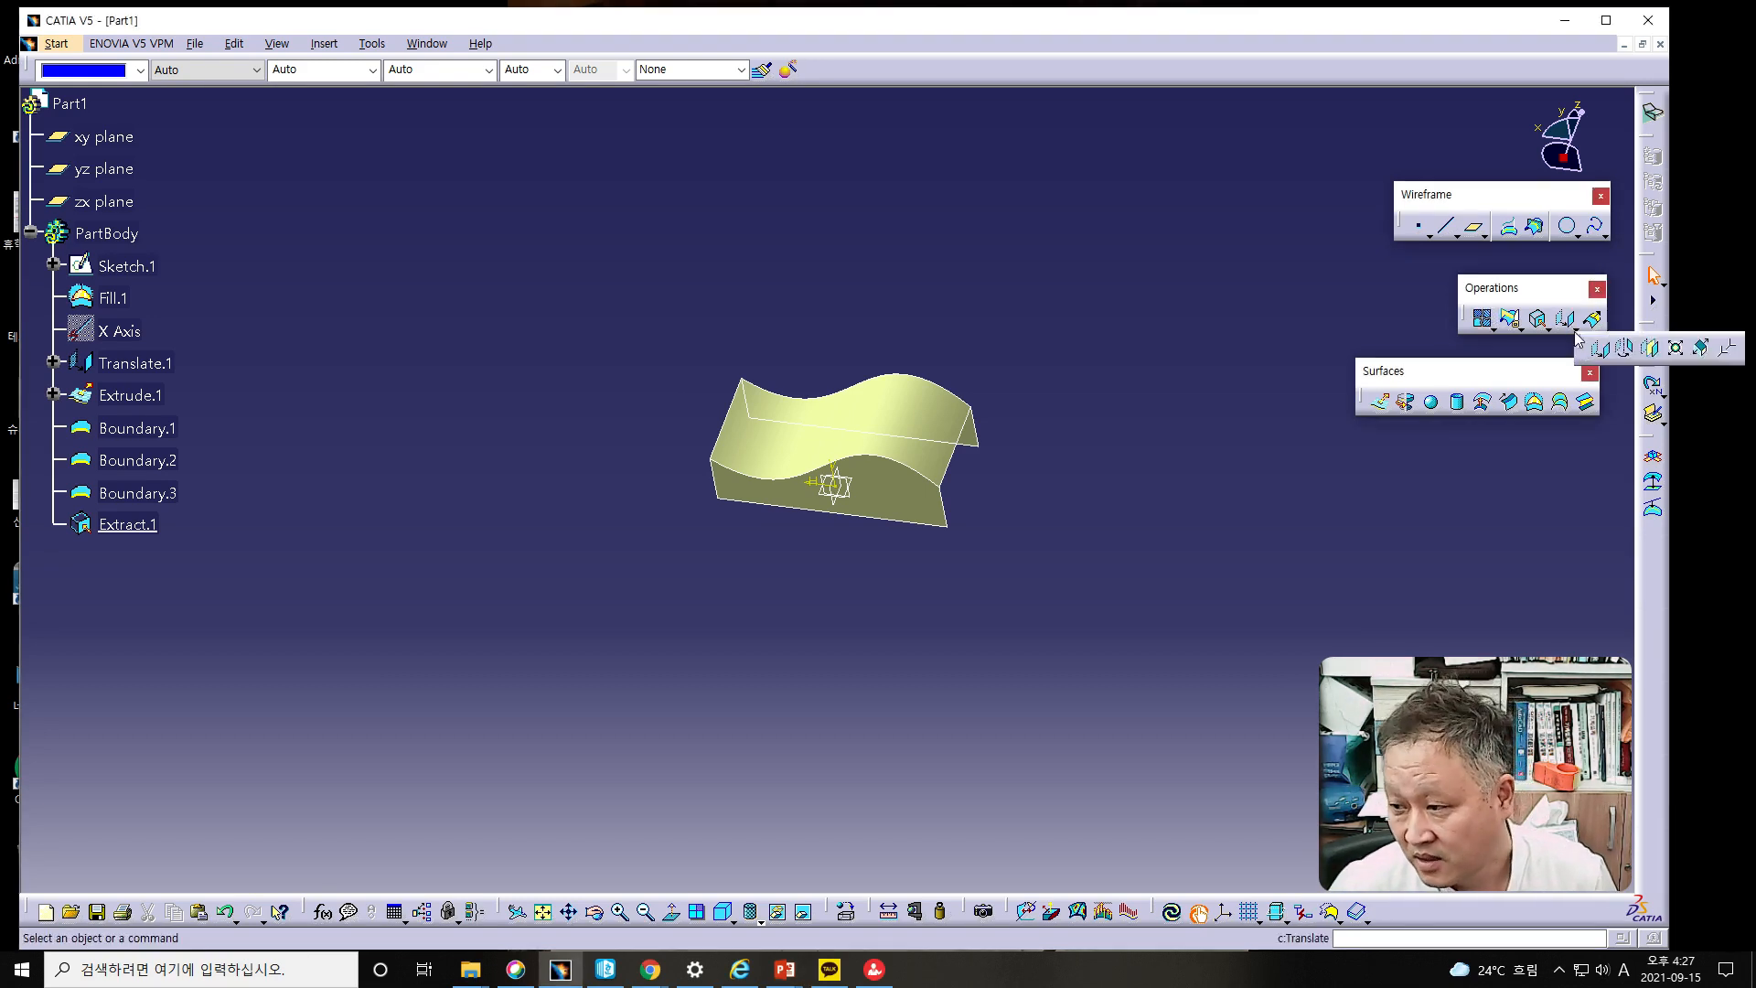
{"action": "left_click", "coordinate": [1625, 348]}
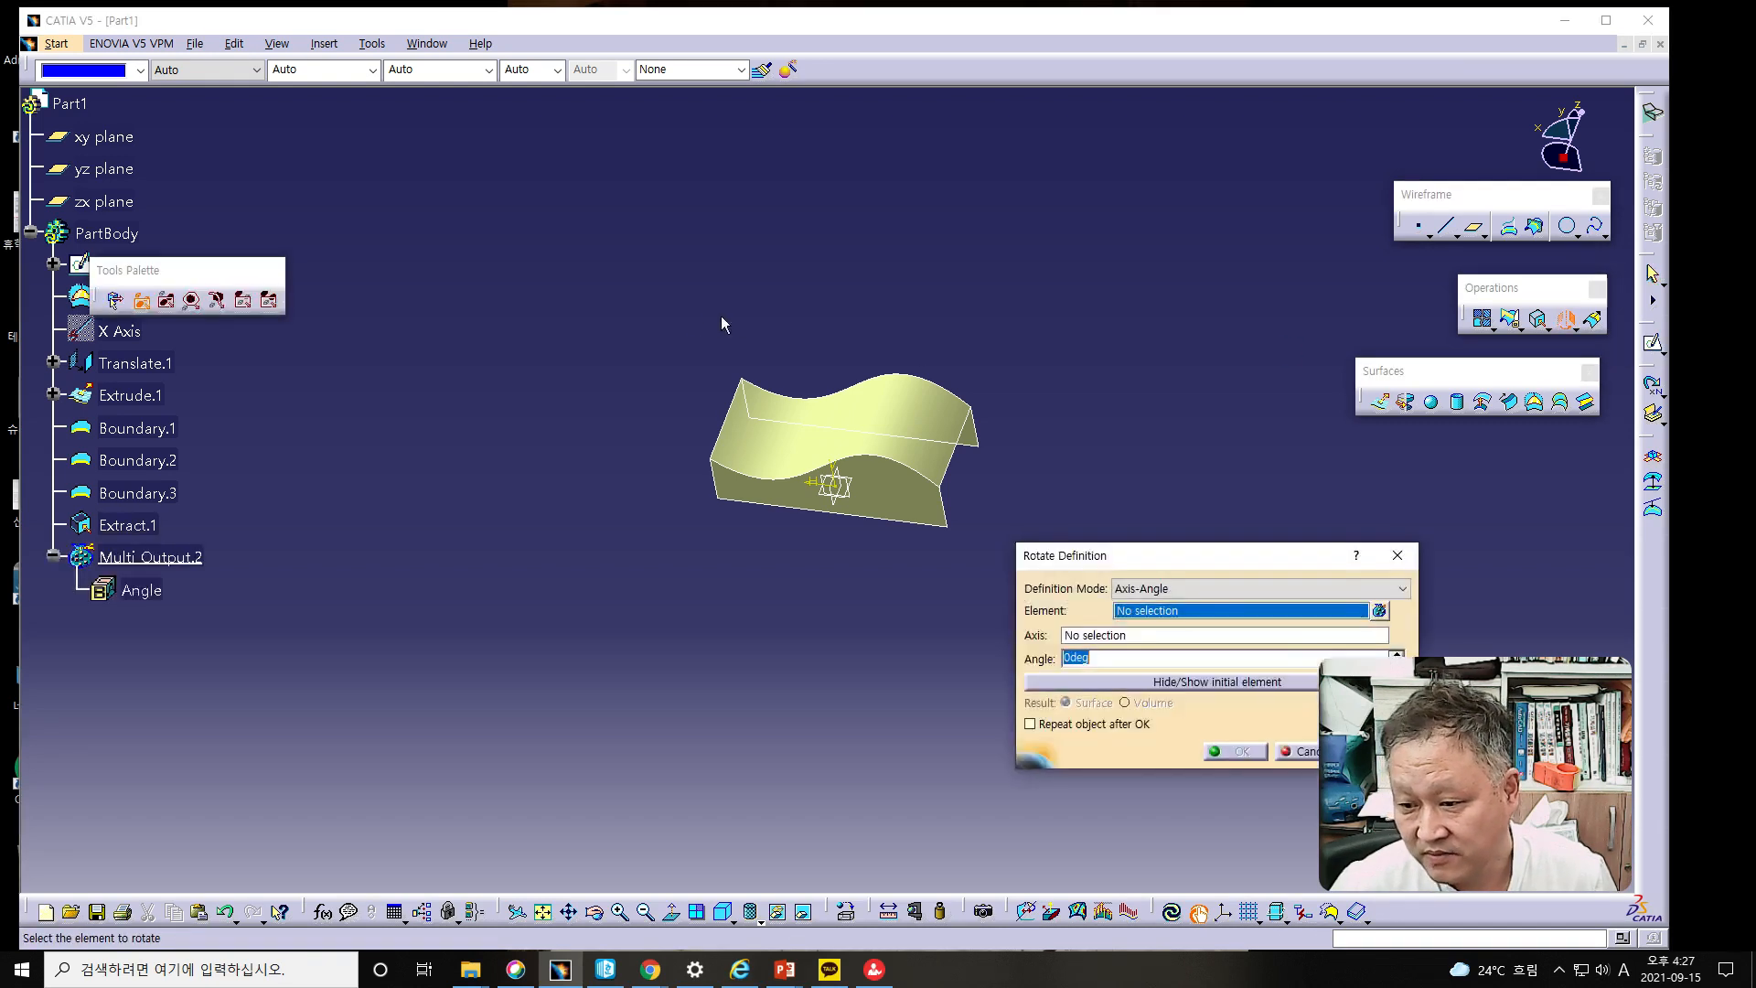
{"action": "left_click_drag", "start_coordinate": [714, 532], "coordinate": [990, 569]}
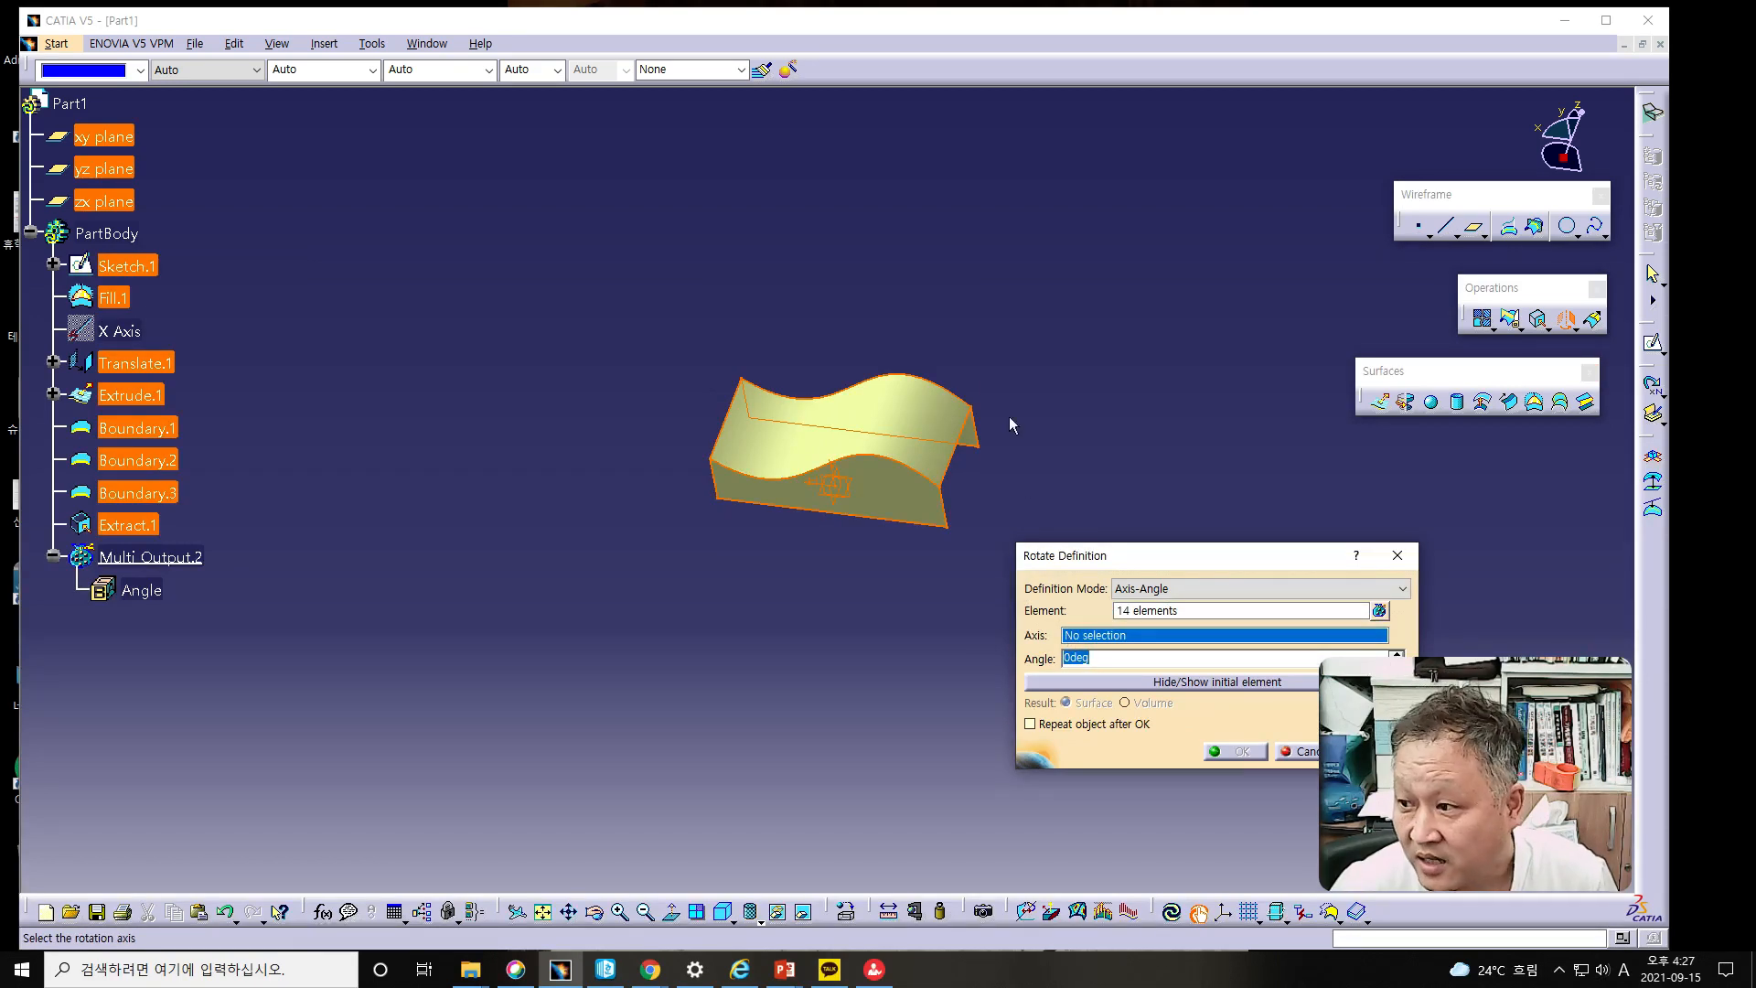
{"action": "right_click", "coordinate": [1135, 636]}
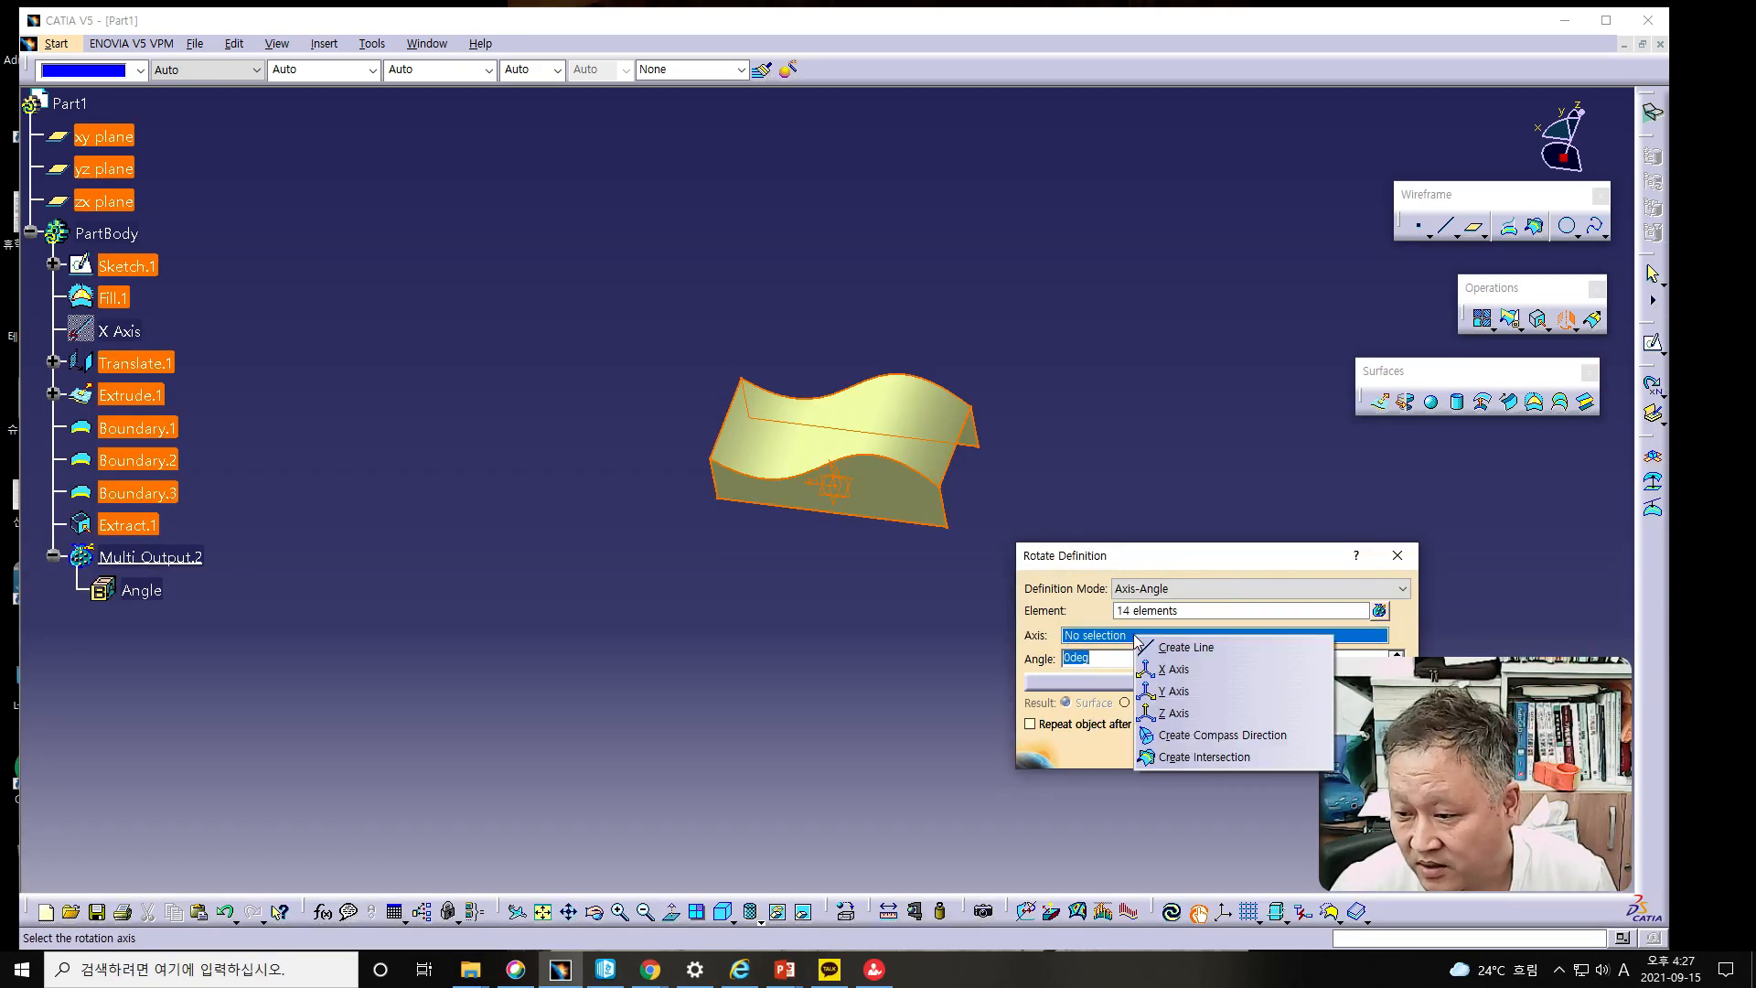
{"action": "left_click", "coordinate": [1176, 692]}
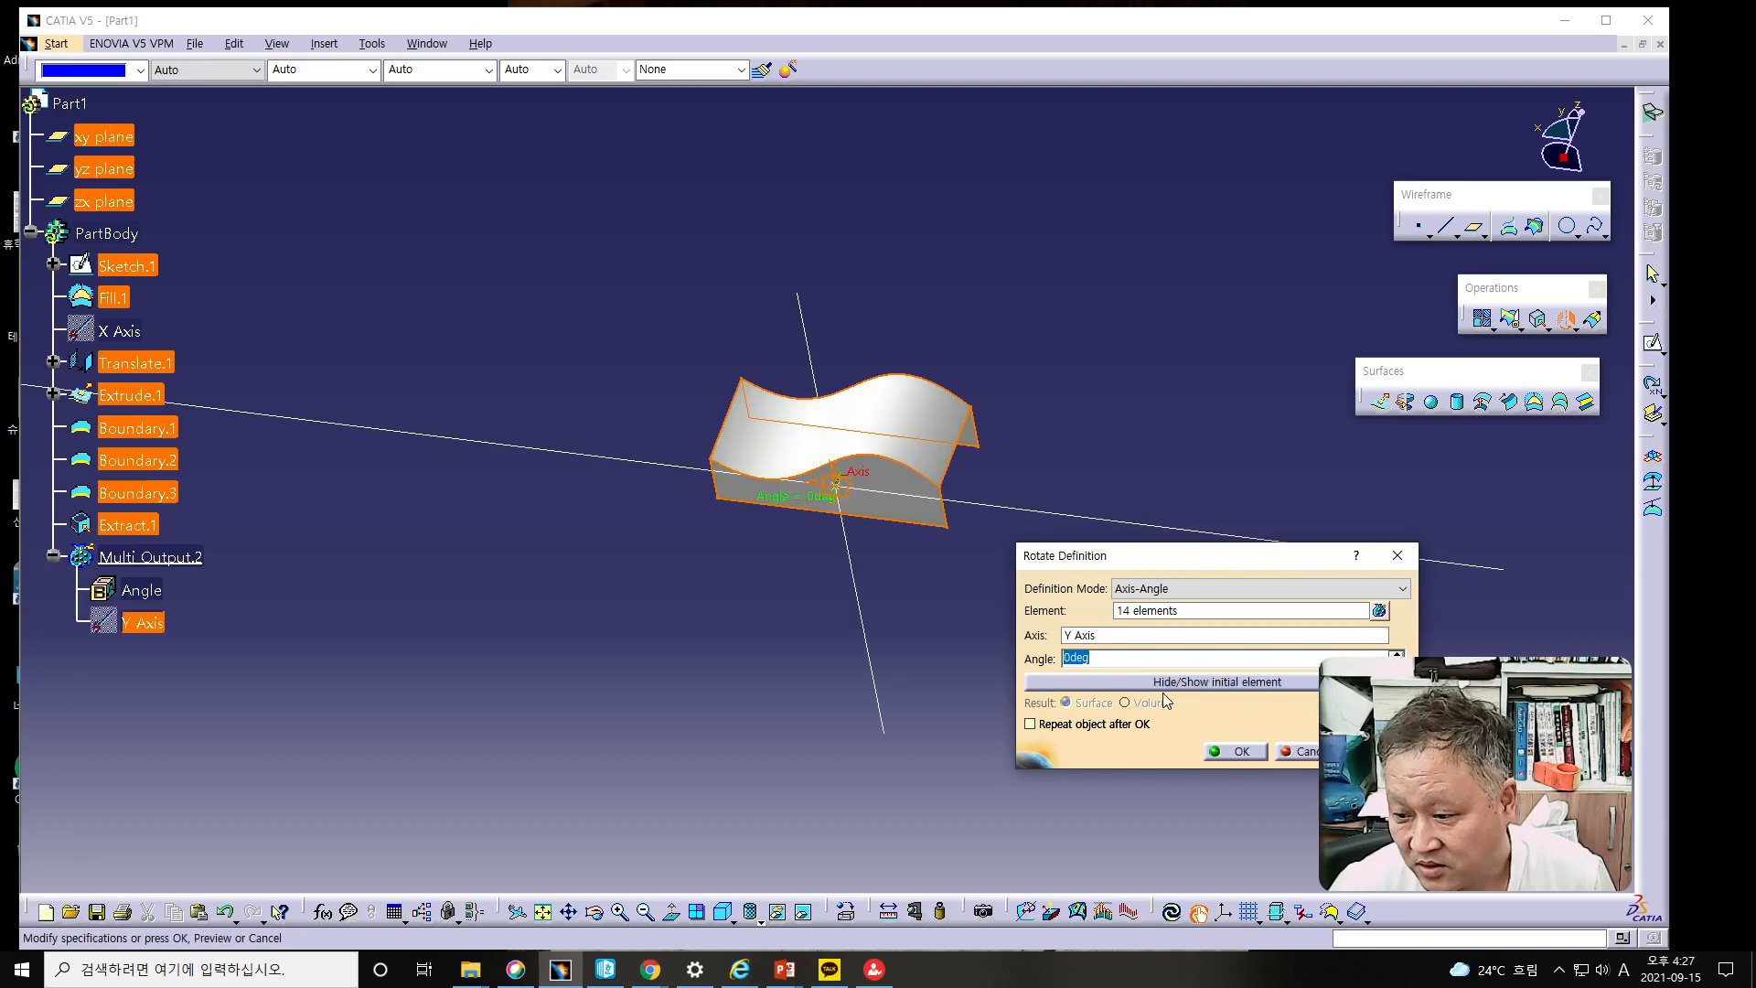
- Set the trial rotation angle to 45 deg and preview the rotated shape
{"action": "type", "text": "45"}
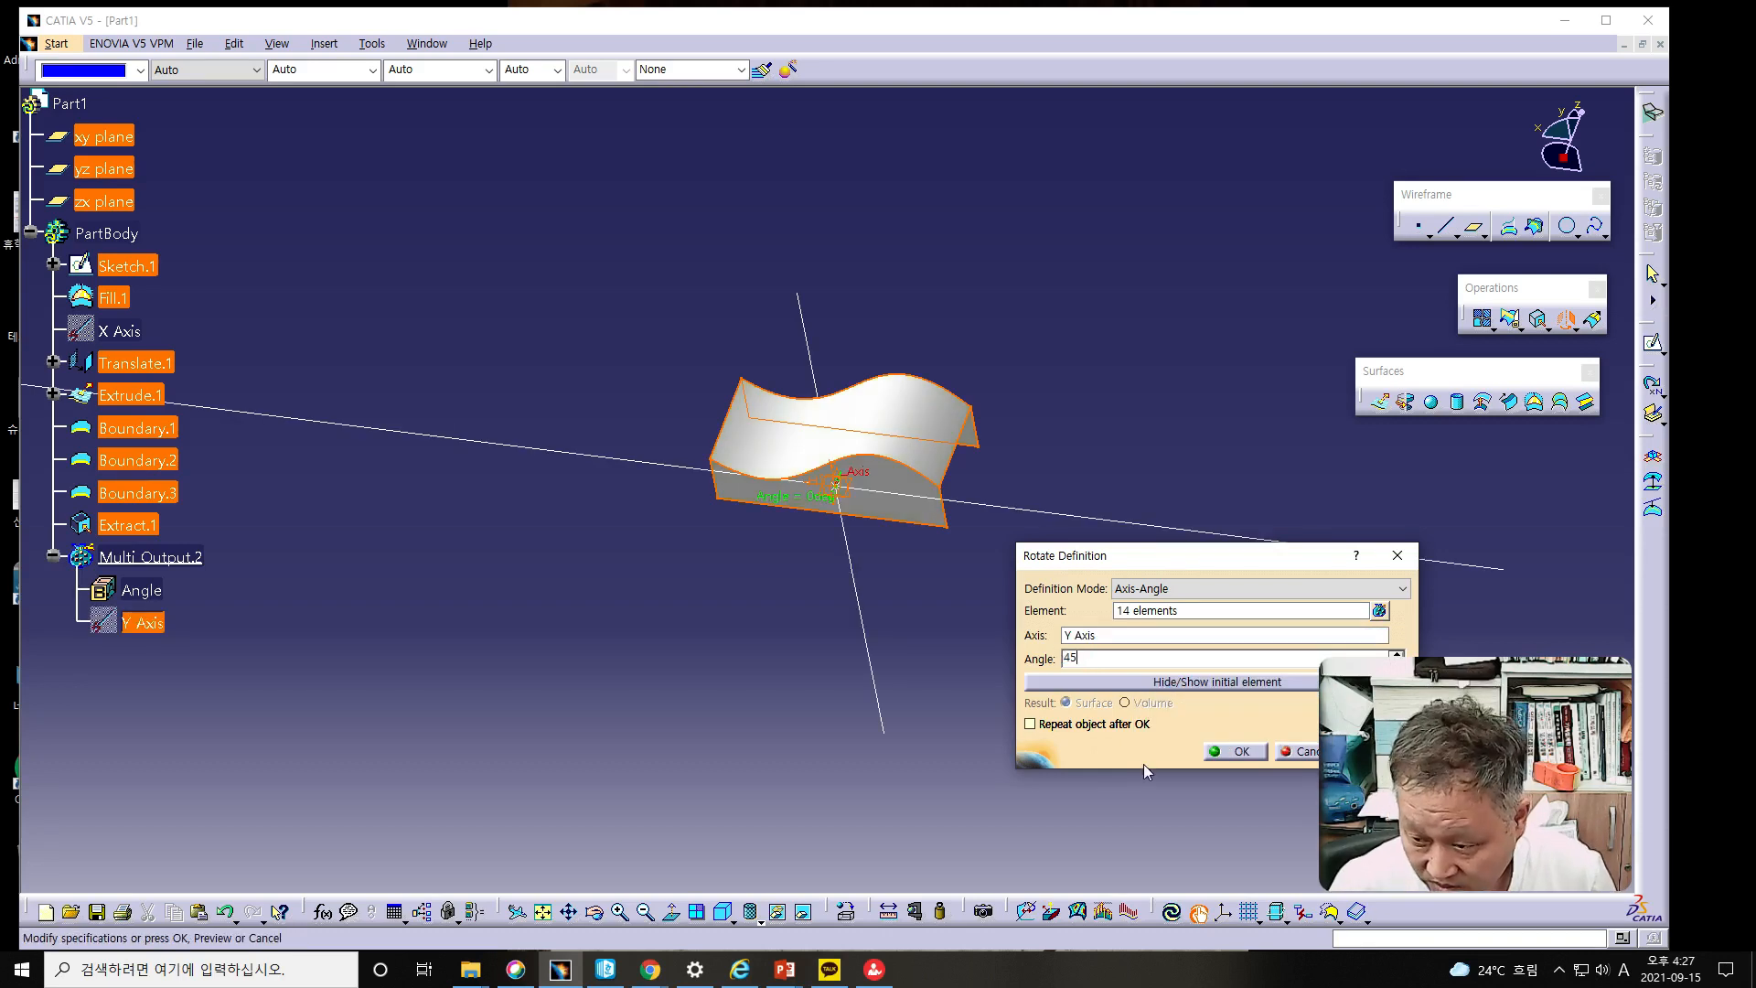
{"action": "left_click_drag", "start_coordinate": [1175, 565], "coordinate": [1198, 359]}
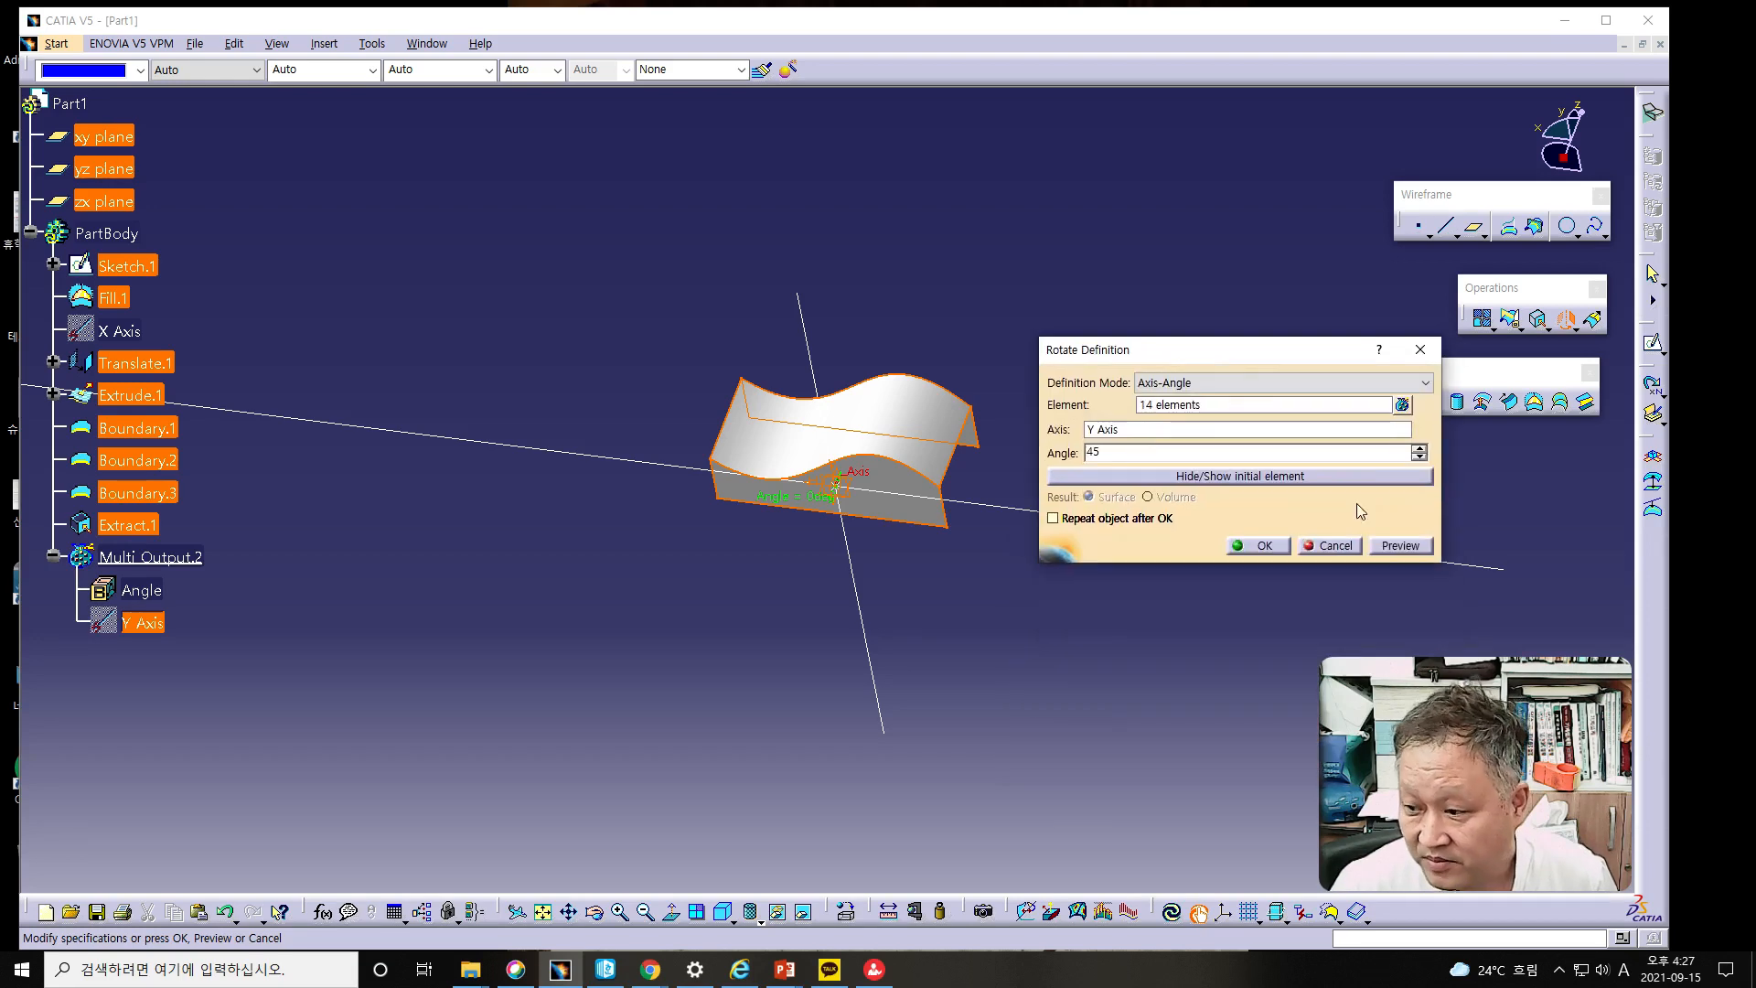
{"action": "left_click", "coordinate": [1399, 547]}
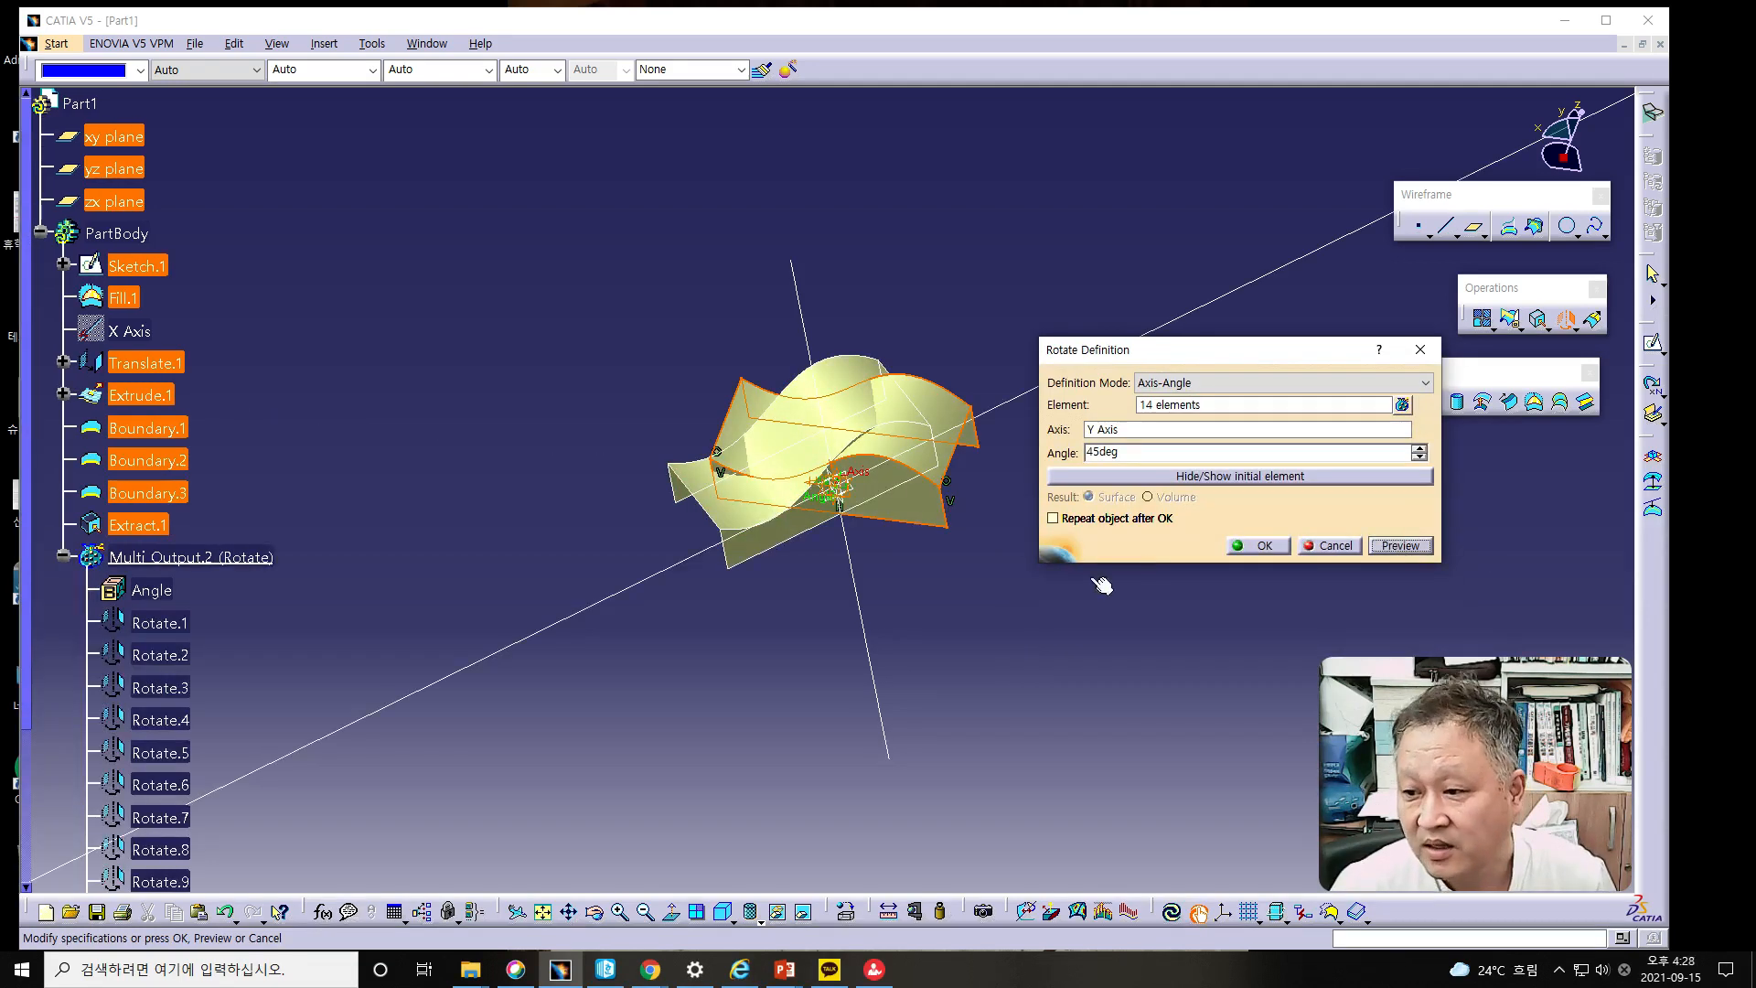
{"action": "middle_click_drag", "start_coordinate": [810, 617], "coordinate": [858, 609]}
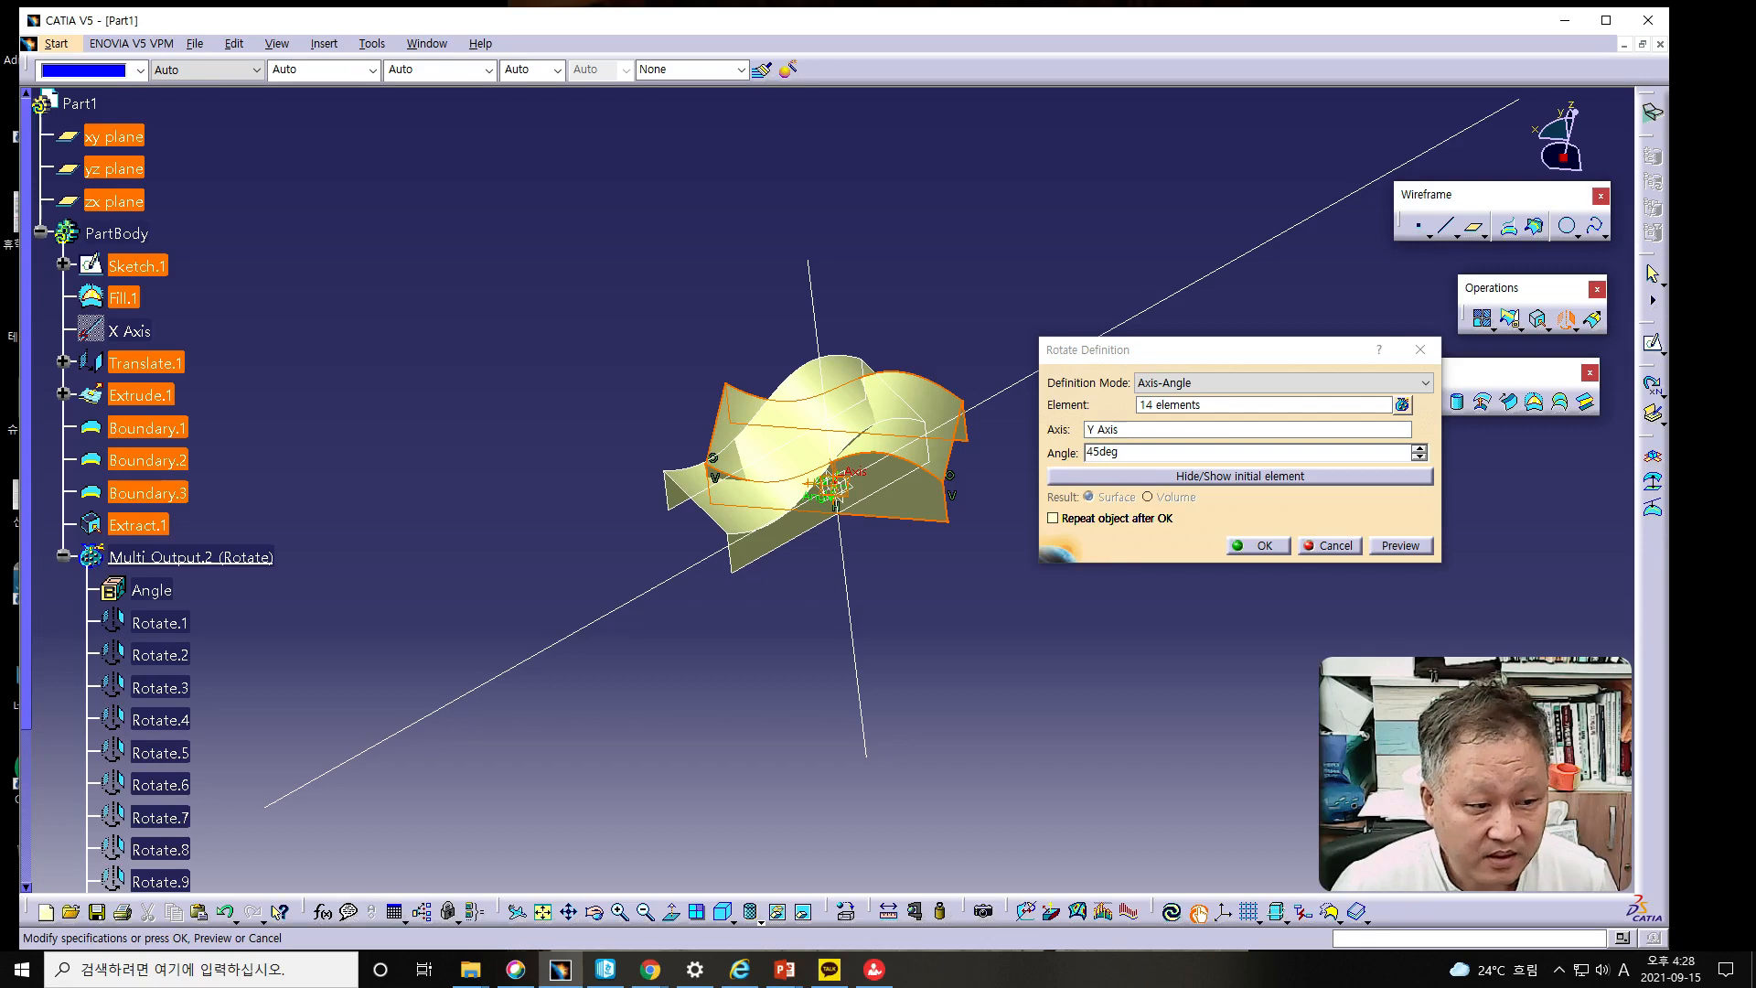
- Try the Z Axis as the rotation axis, inspect the preview, and discard the rotation
{"action": "left_click", "coordinate": [1125, 434]}
{"action": "right_click", "coordinate": [1125, 436]}
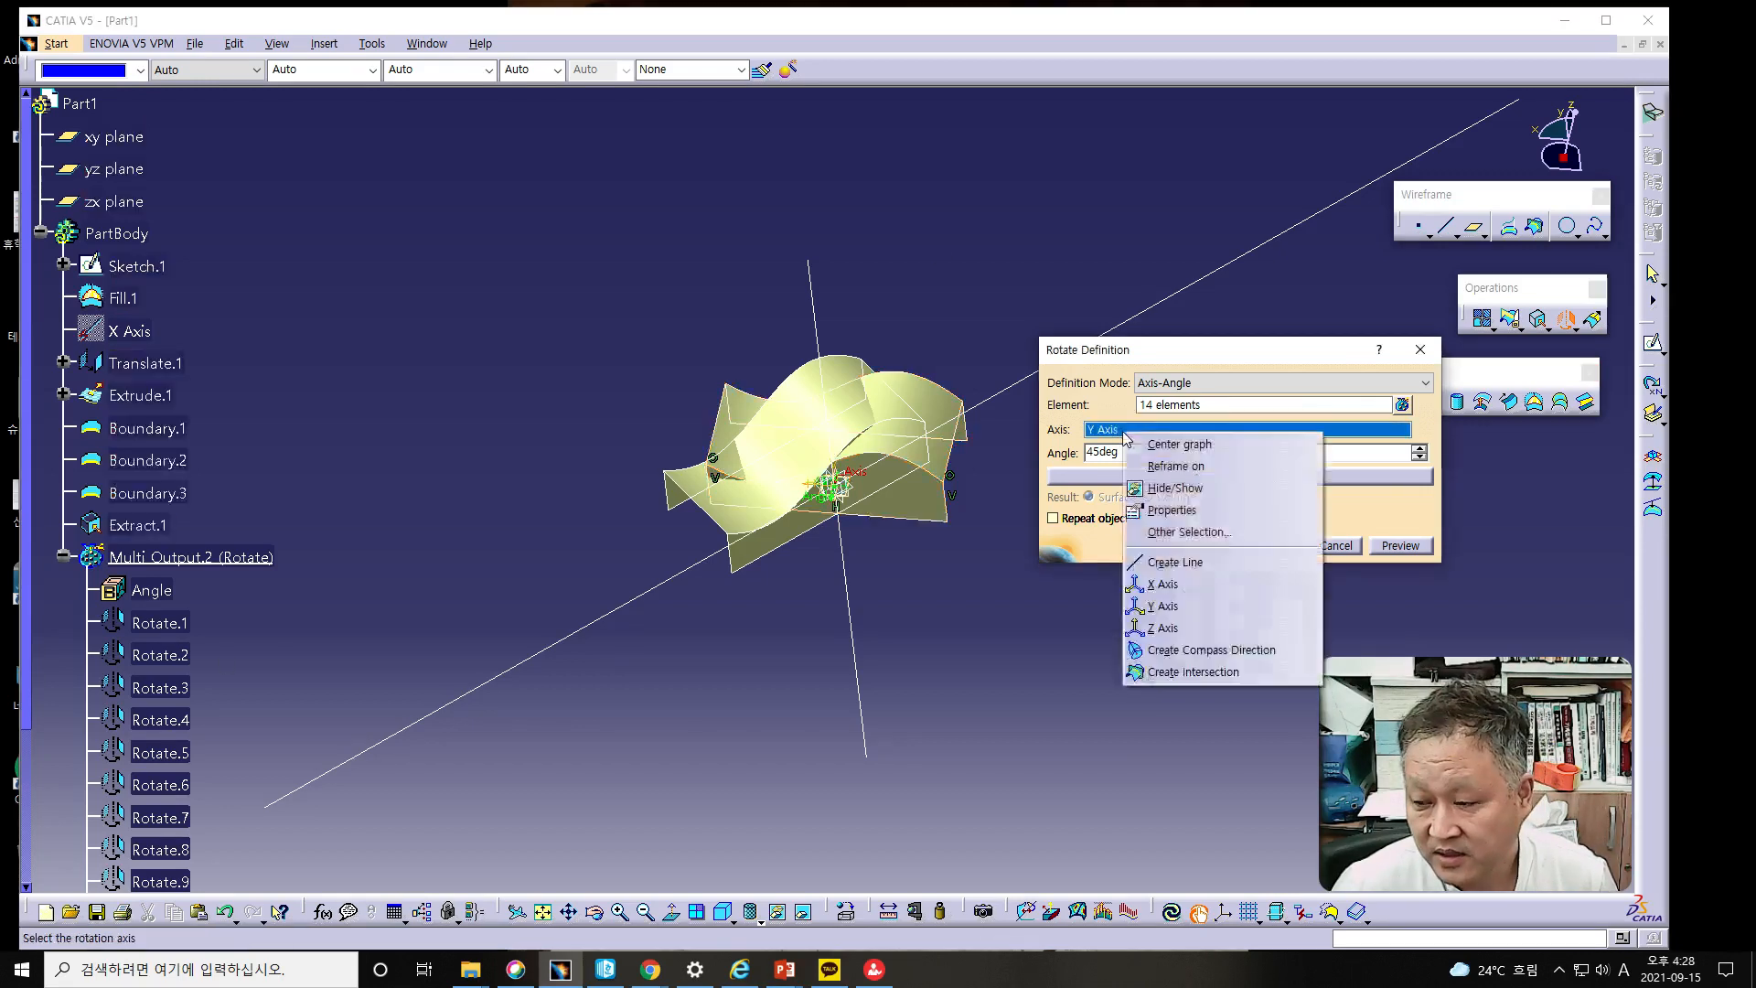
{"action": "left_click", "coordinate": [1162, 628]}
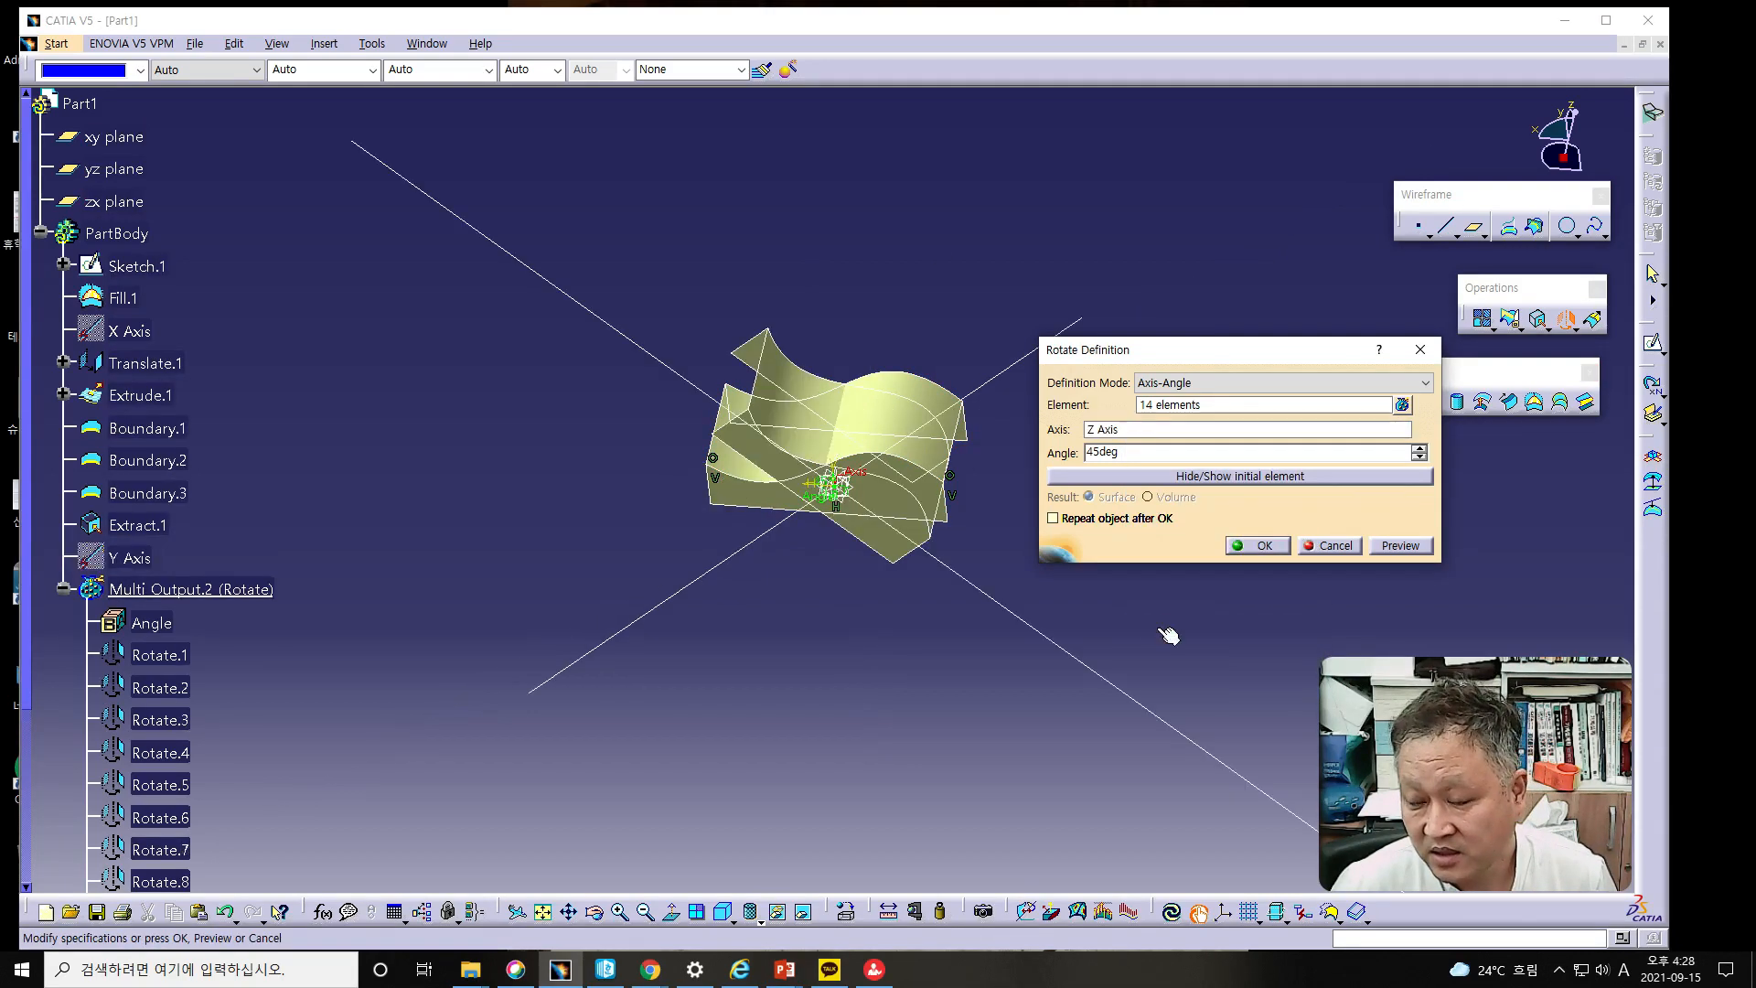
{"action": "middle_click_drag", "start_coordinate": [821, 602], "coordinate": [873, 567]}
{"action": "left_click", "coordinate": [1336, 547]}
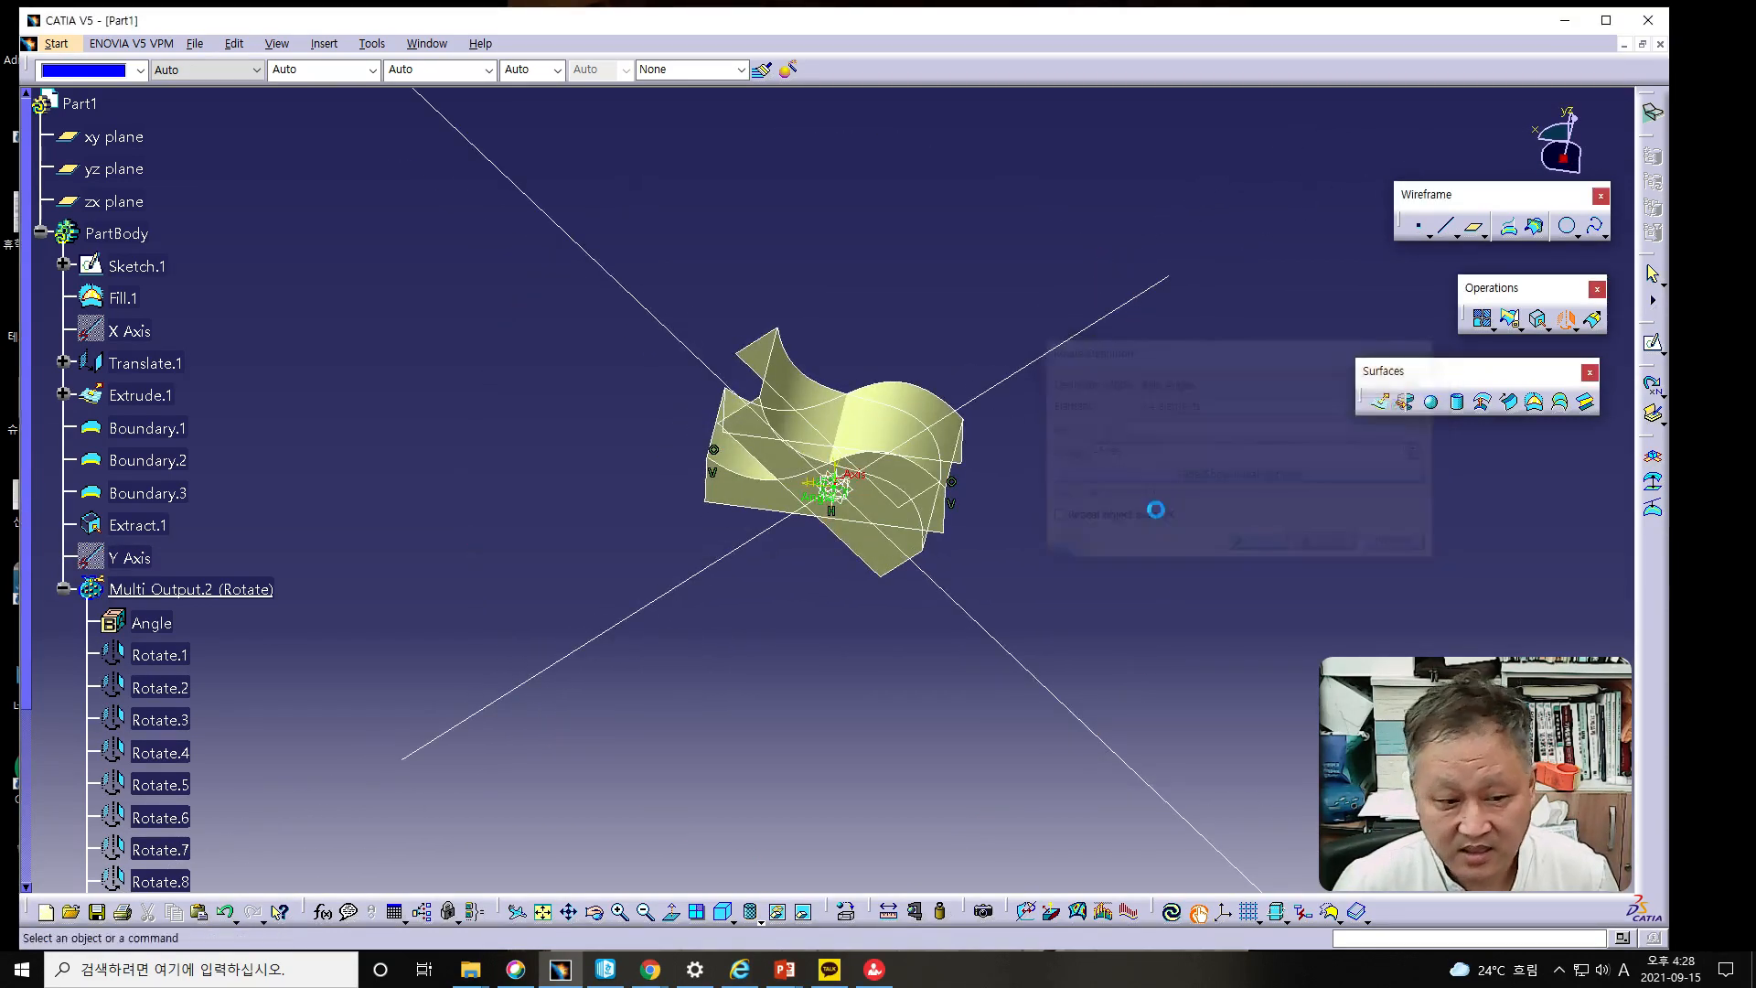
- Read the Rotate and Symmetry slides in PowerPoint, and return to CATIA
{"action": "left_click_drag", "start_coordinate": [0, 42], "coordinate": [959, 24]}
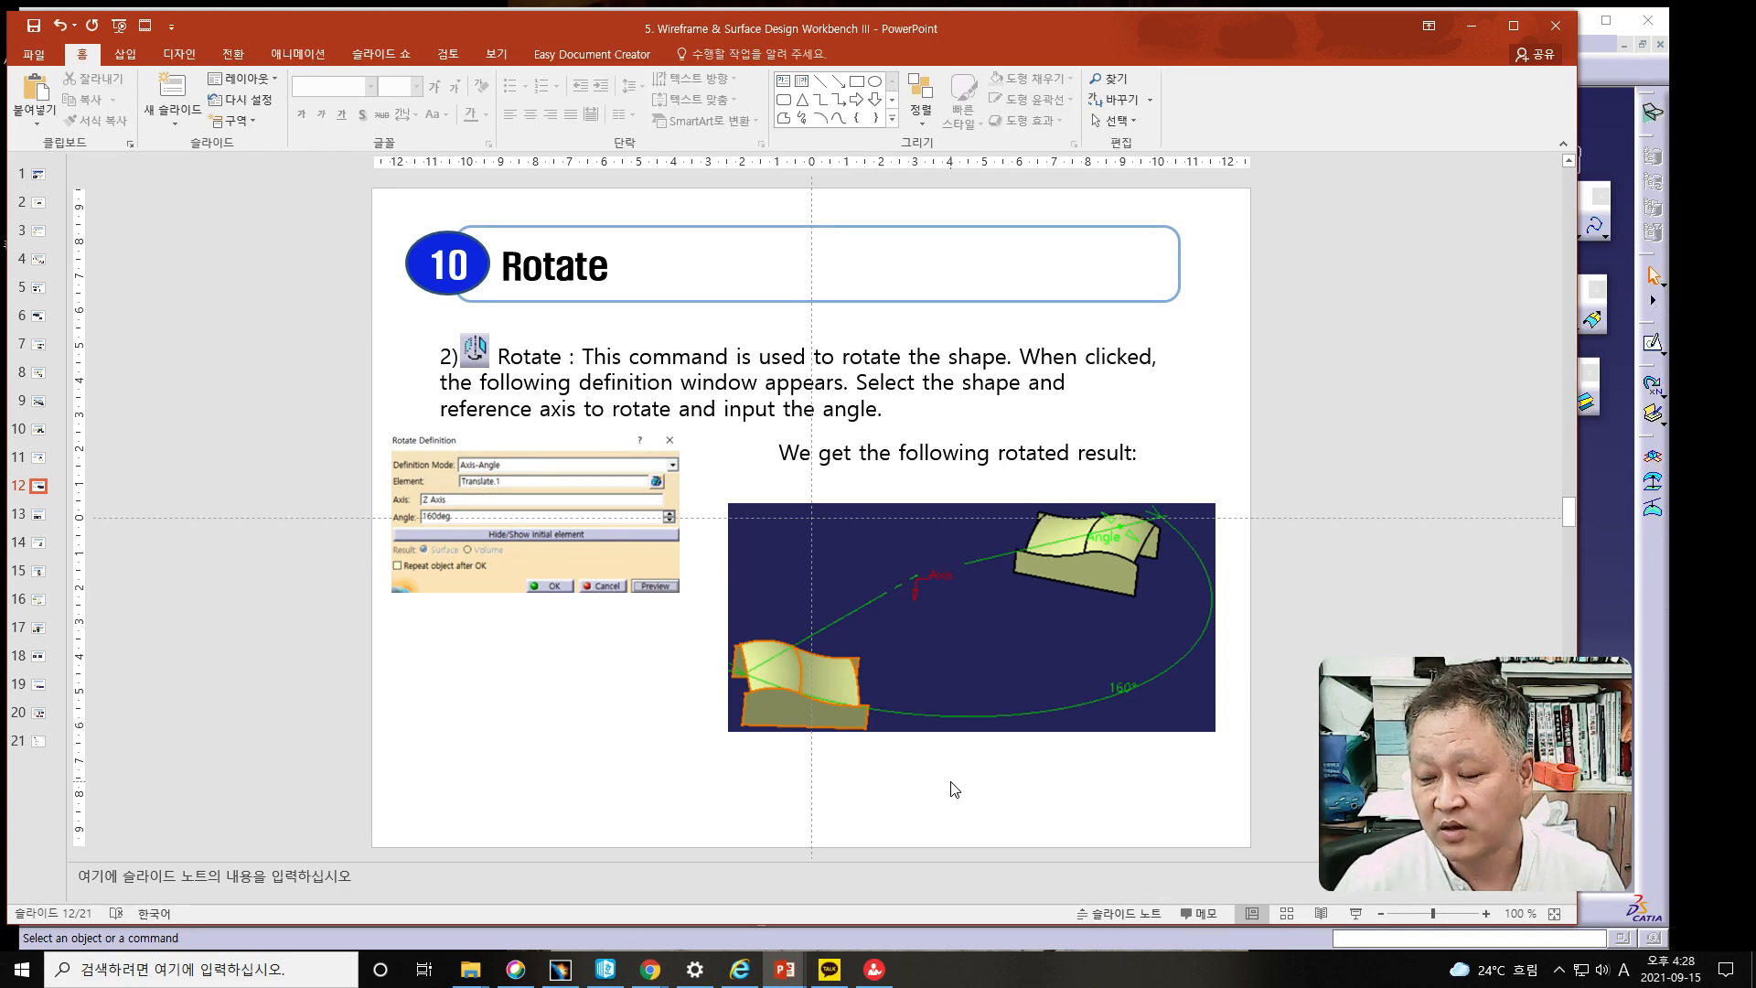
{"action": "scroll", "coordinate": [954, 789], "scroll_direction": "down", "scroll_amount": 1}
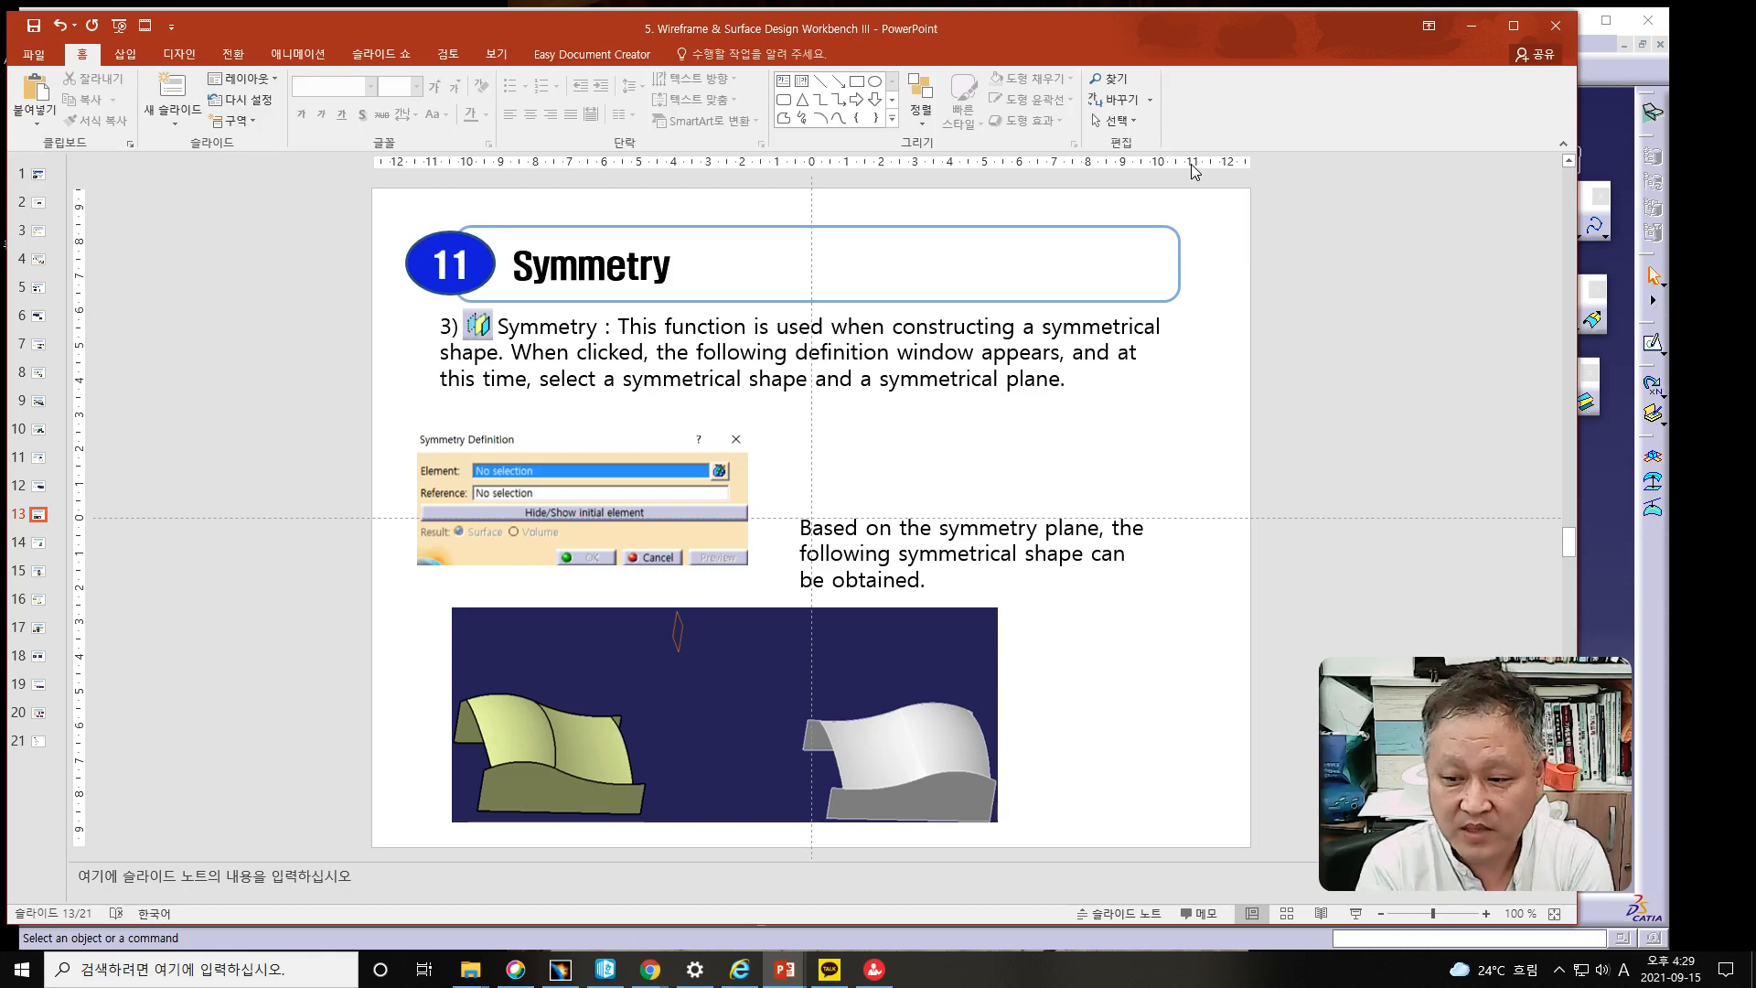
{"action": "left_click_drag", "start_coordinate": [988, 25], "coordinate": [0, 49]}
- Try a Symmetry of all part elements about the sketch origin, and discard it
{"action": "middle_click_drag", "start_coordinate": [915, 657], "coordinate": [1052, 704]}
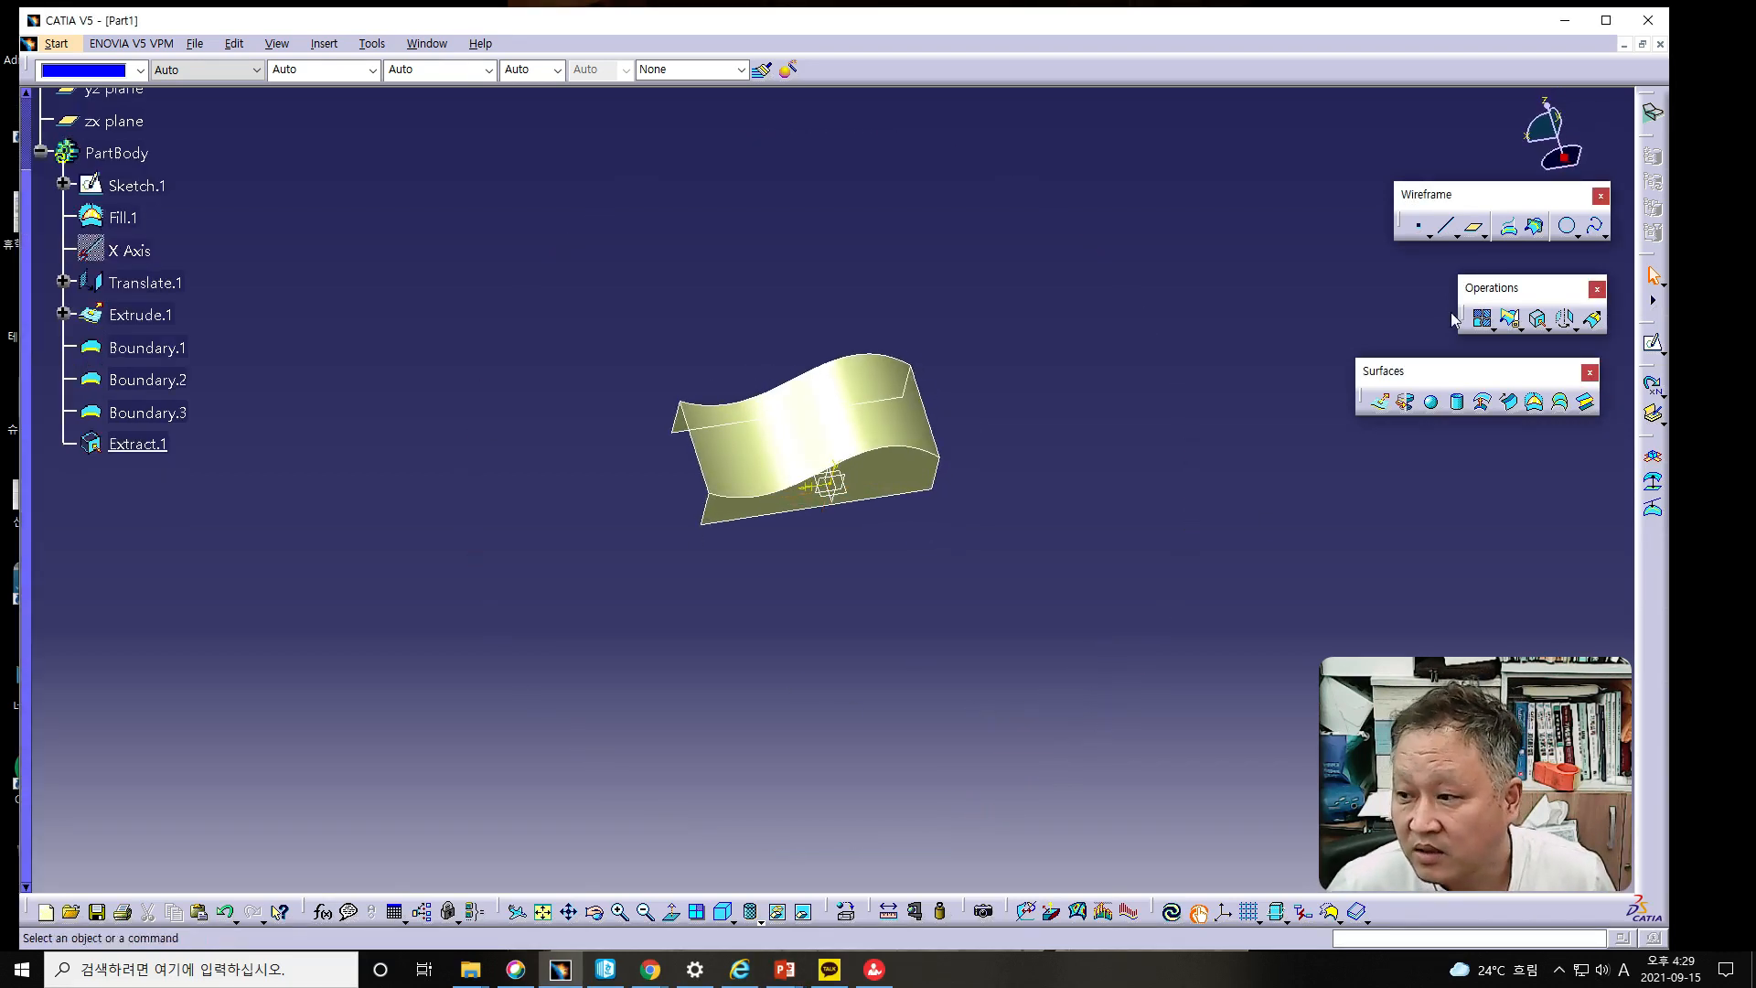
{"action": "left_click", "coordinate": [1573, 331]}
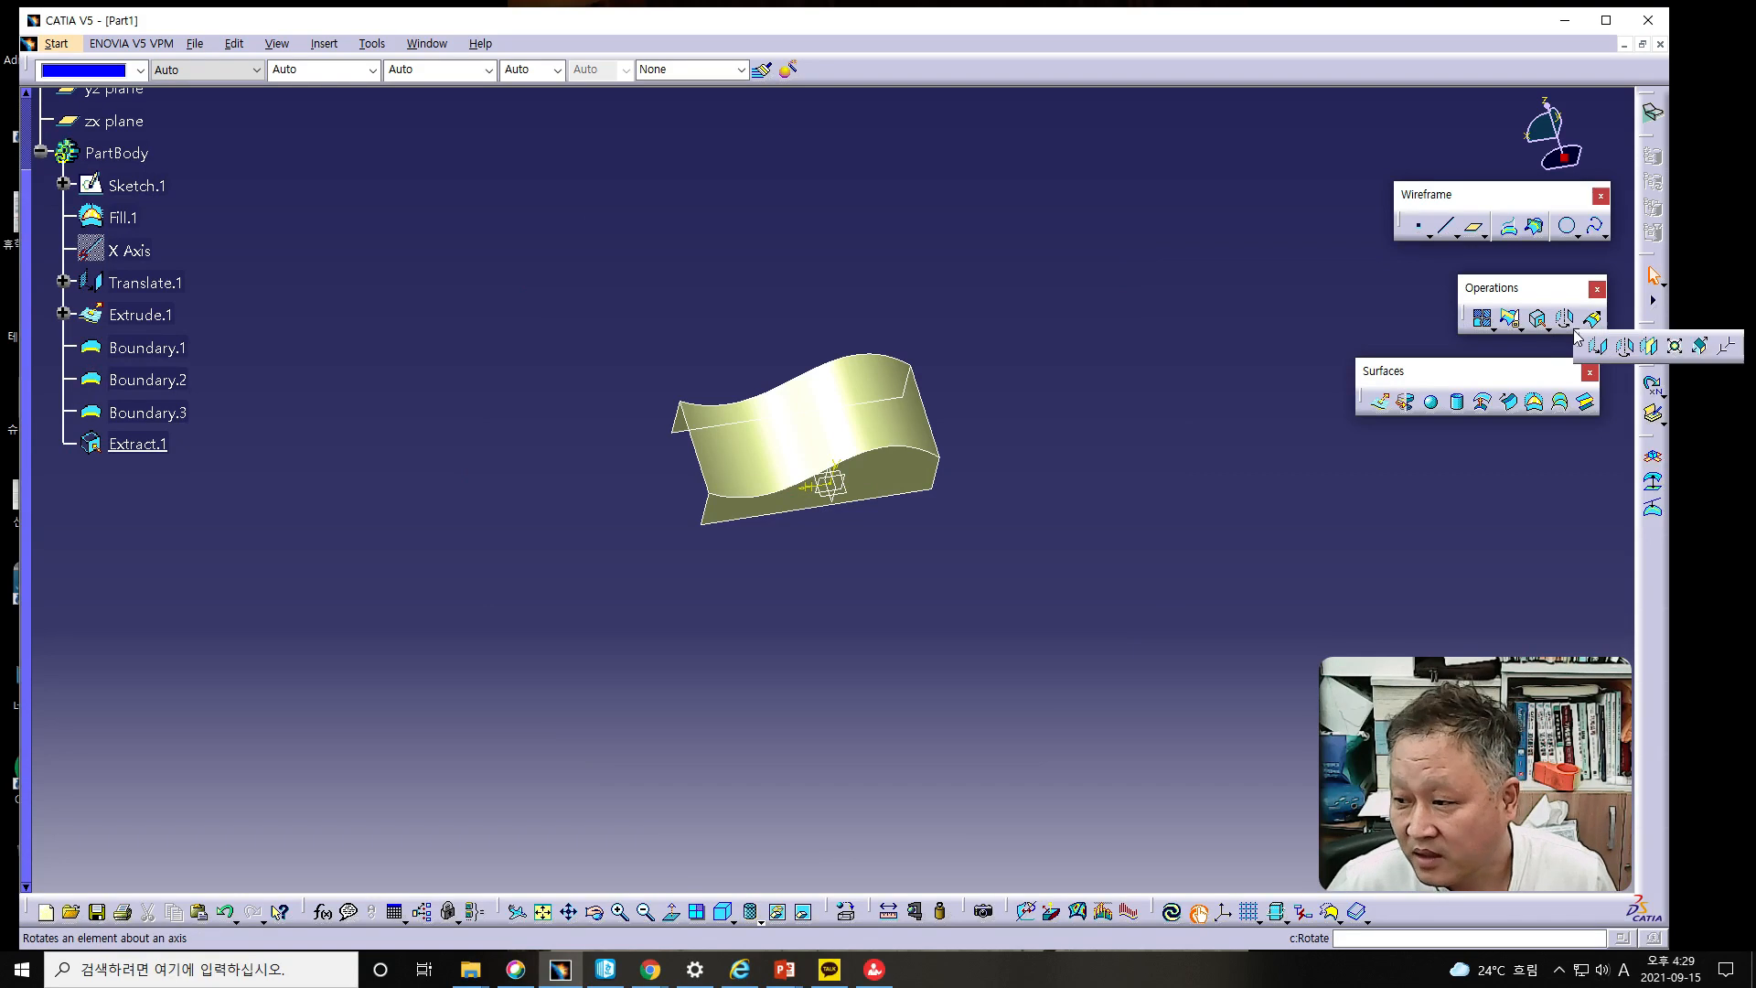
{"action": "left_click", "coordinate": [1654, 345]}
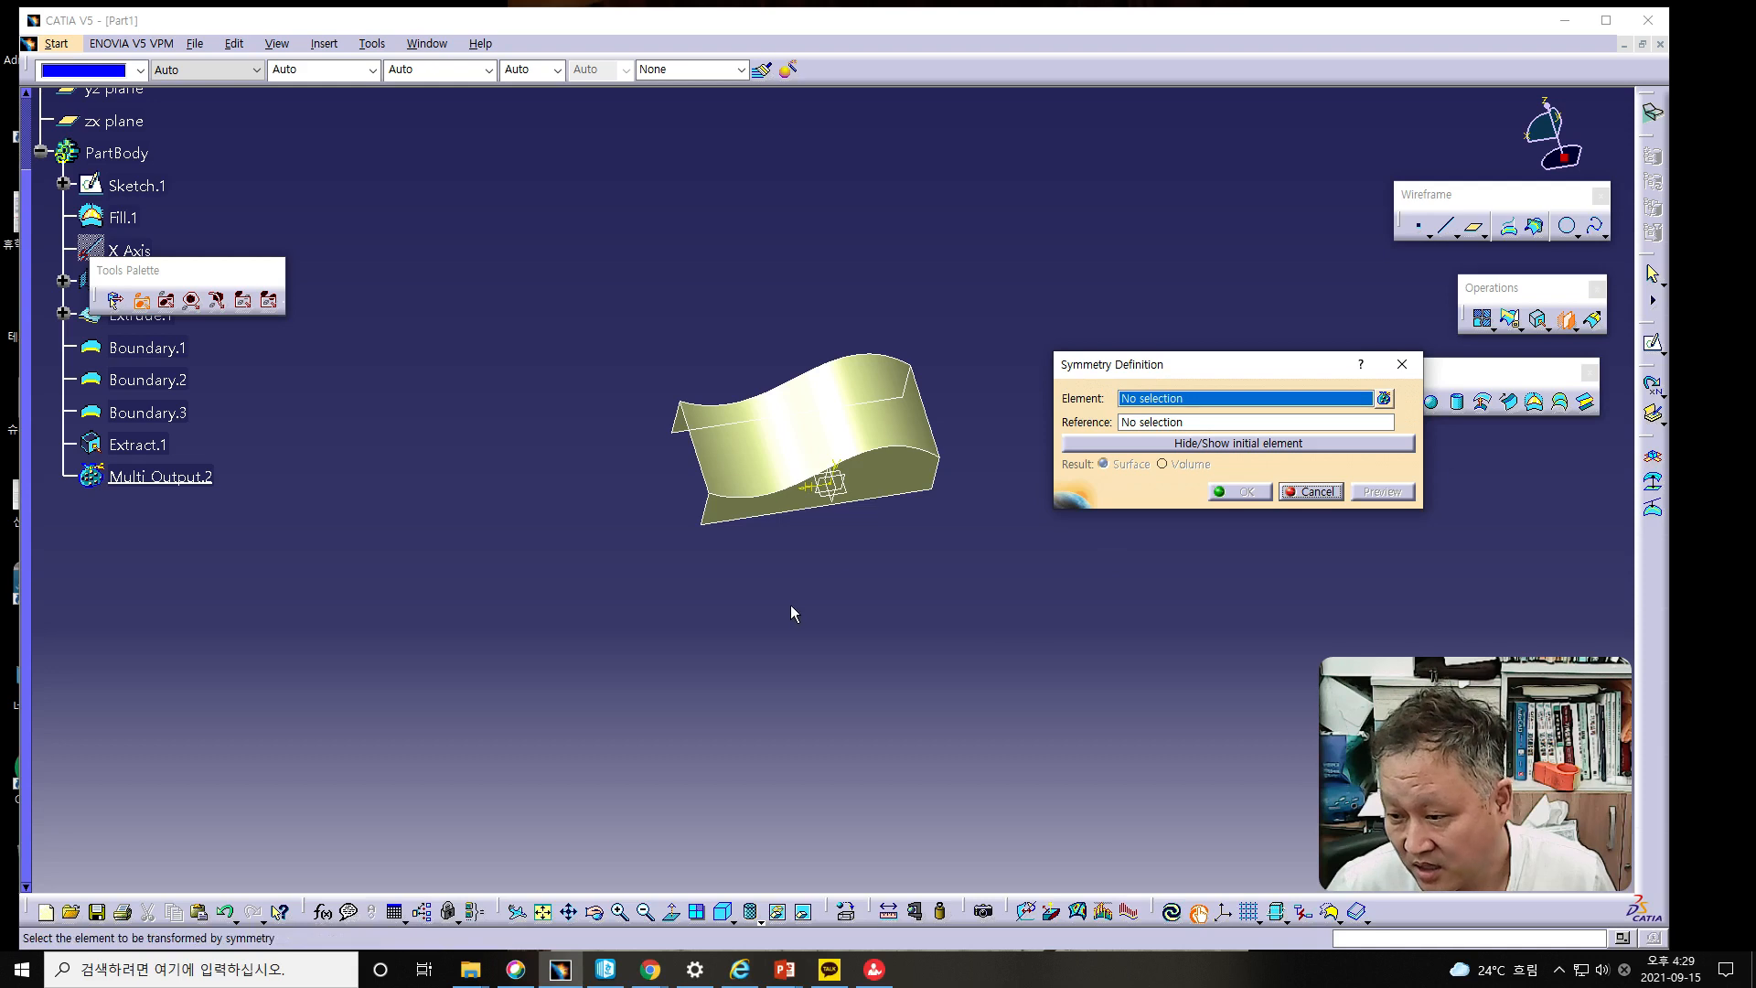
{"action": "middle_click_drag", "start_coordinate": [760, 630], "coordinate": [939, 696]}
{"action": "left_click_drag", "start_coordinate": [573, 300], "coordinate": [1006, 597]}
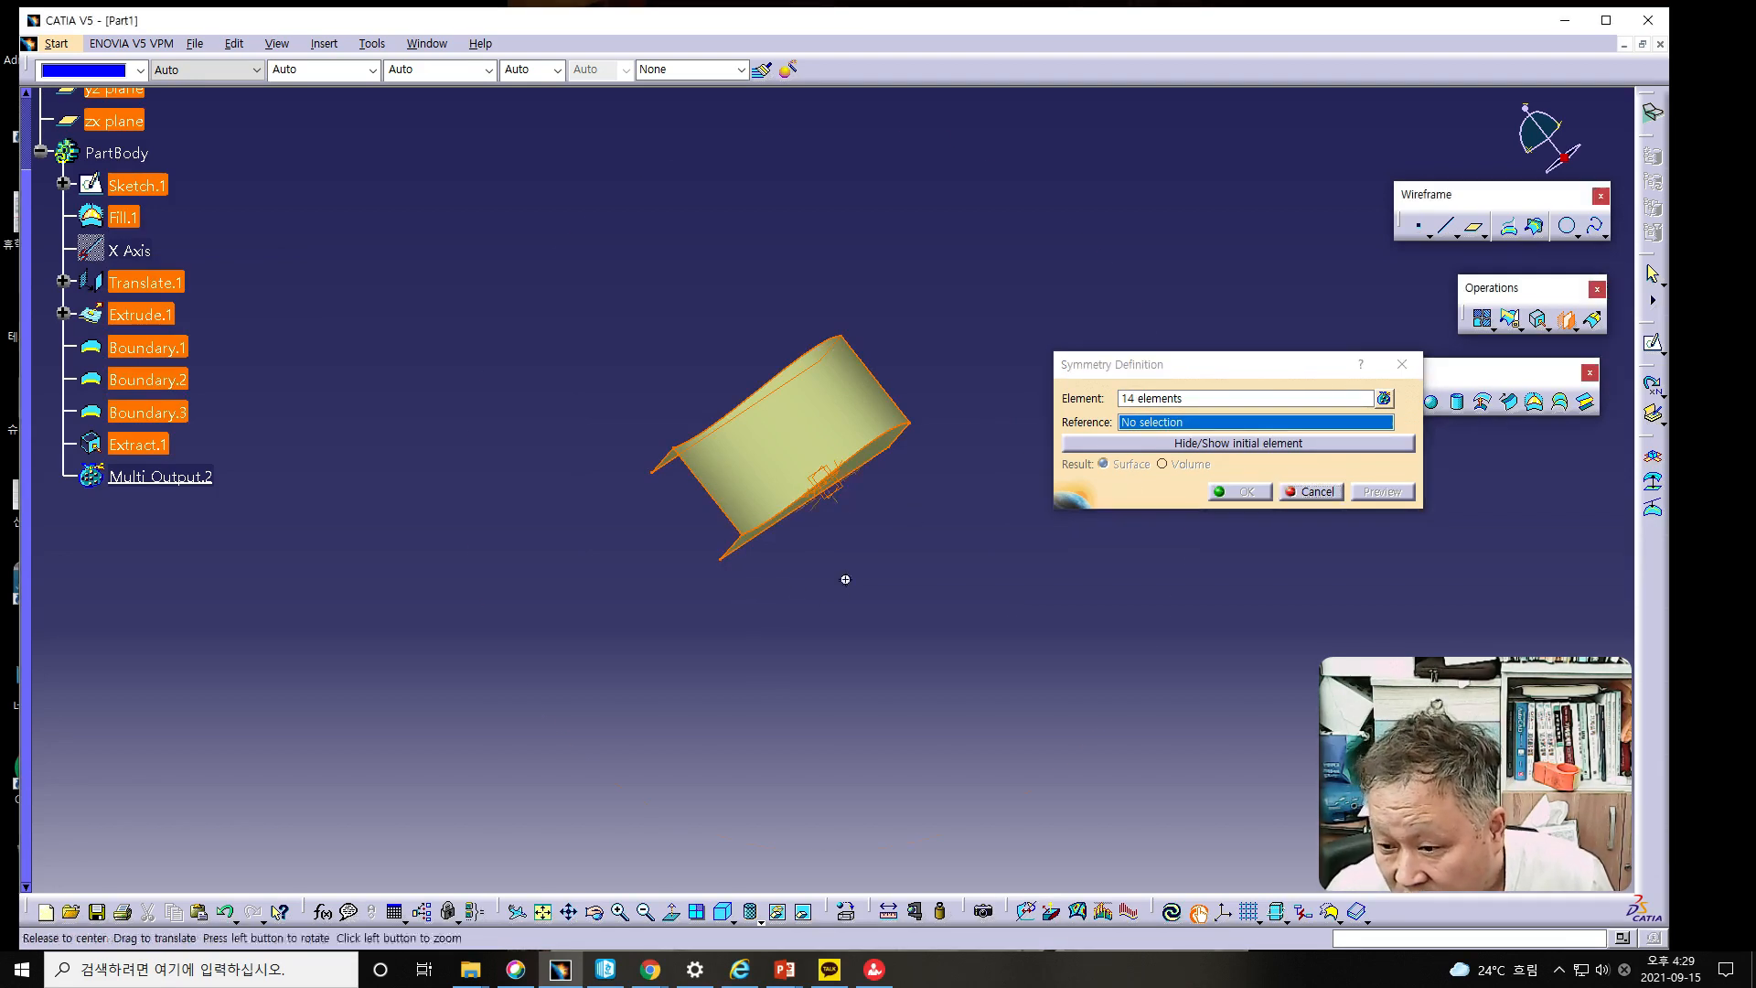
{"action": "middle_click_drag", "start_coordinate": [842, 579], "coordinate": [804, 550]}
{"action": "left_click", "coordinate": [839, 492]}
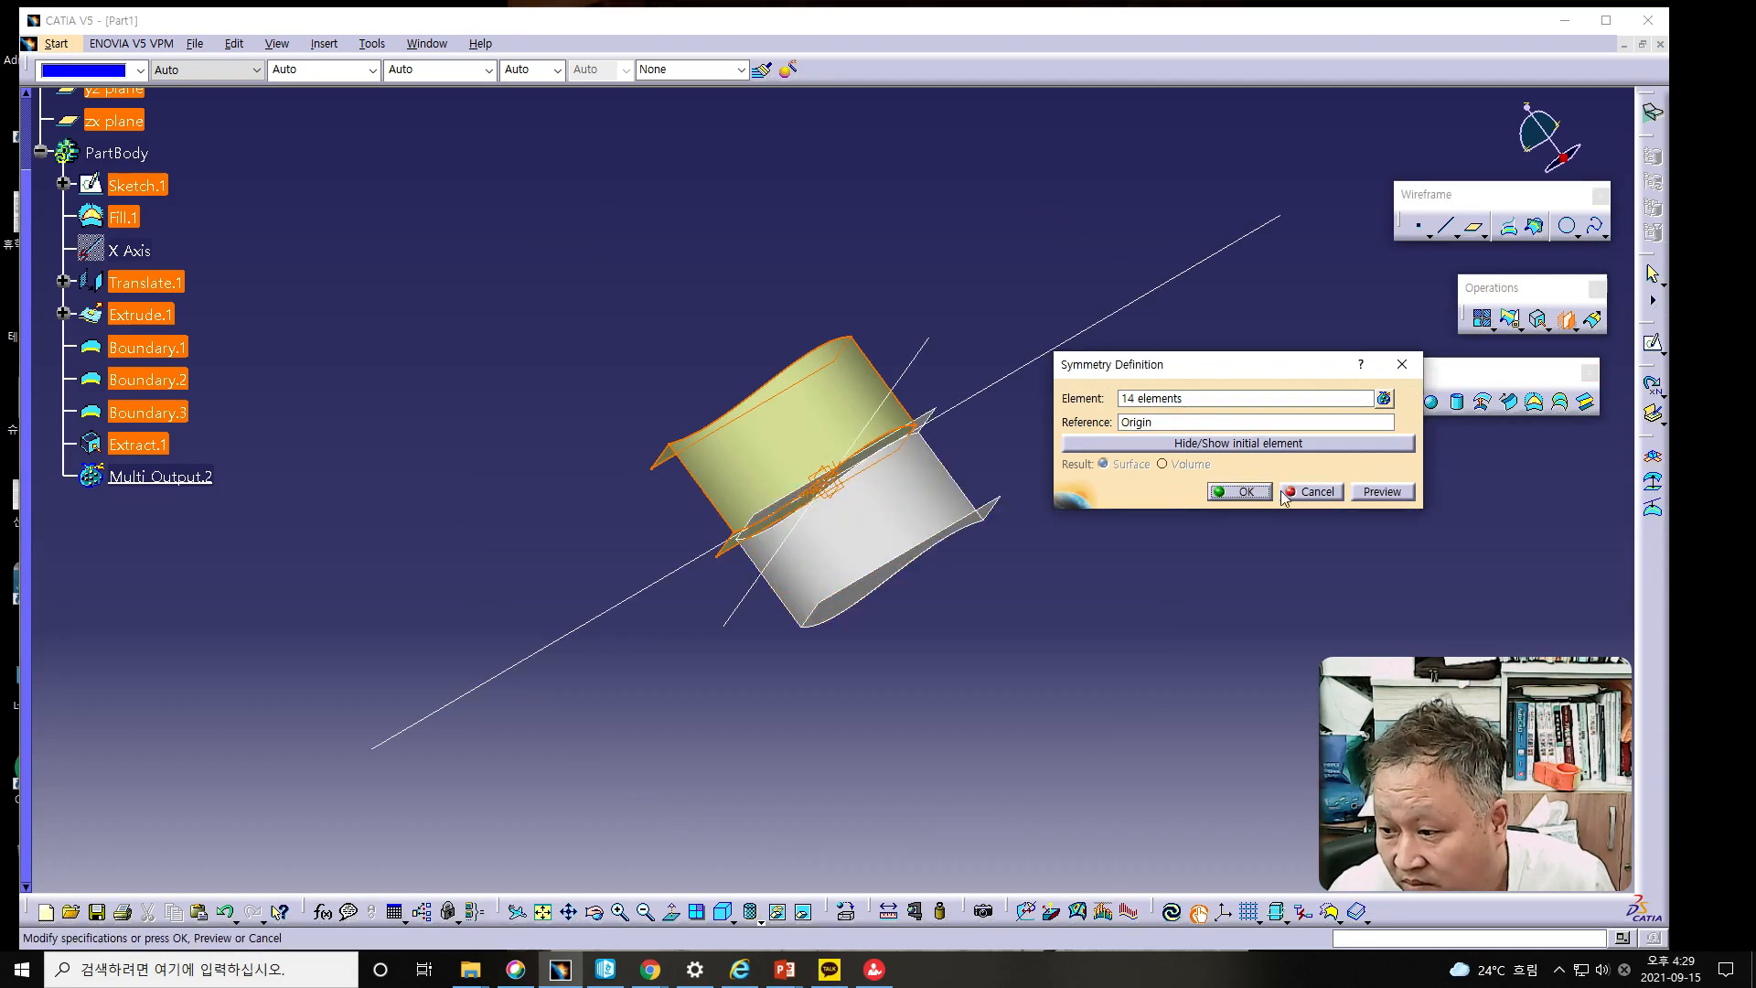
{"action": "left_click", "coordinate": [1315, 493]}
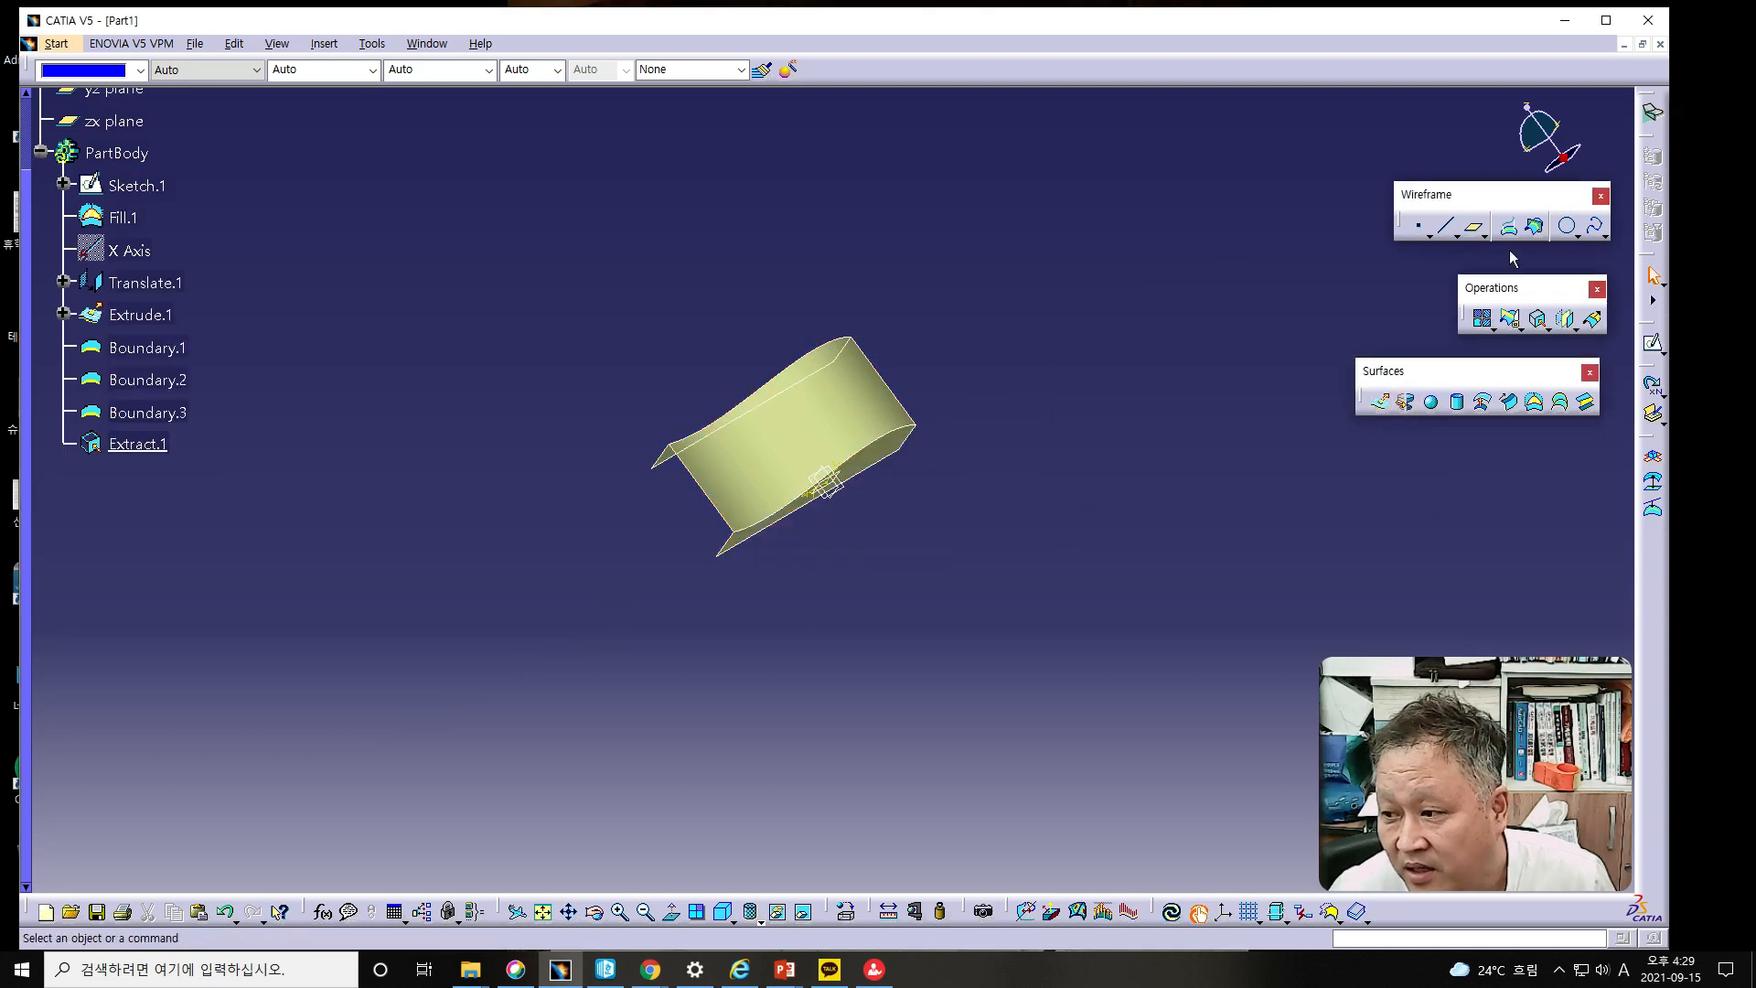
- Create a reference plane of type Offset from plane, at -201 mm from the yz plane
{"action": "middle_click_drag", "start_coordinate": [926, 693], "coordinate": [630, 595]}
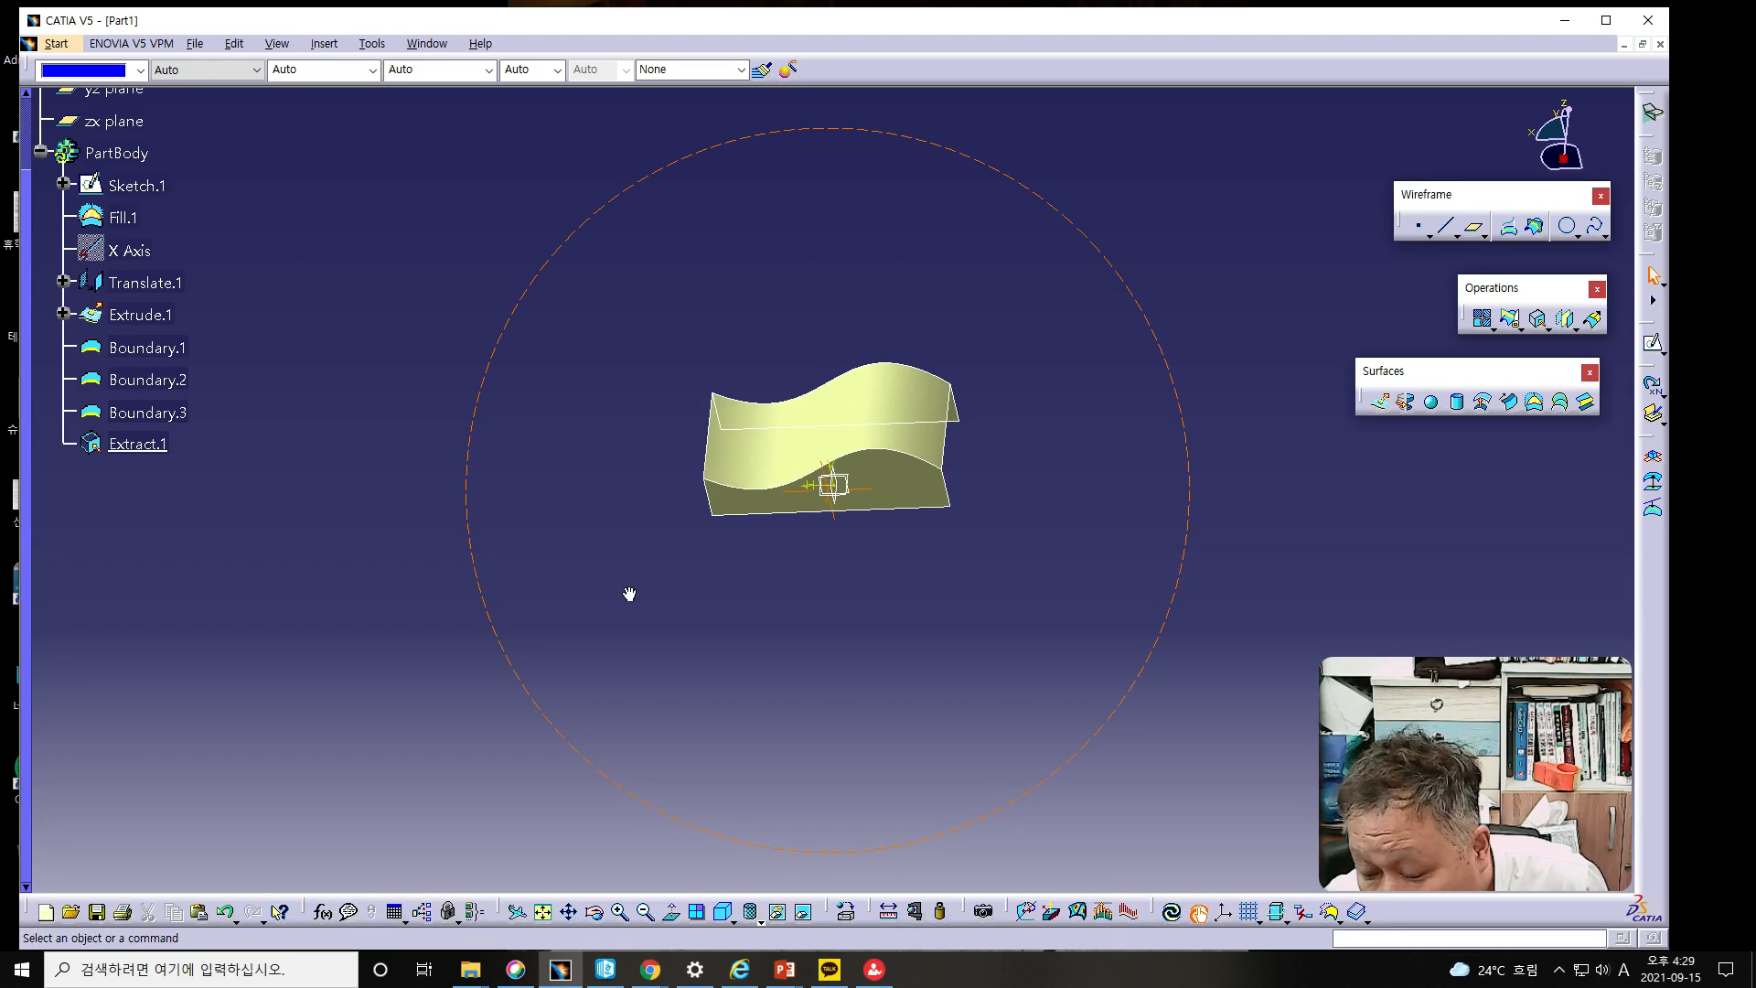
{"action": "left_click", "coordinate": [833, 486]}
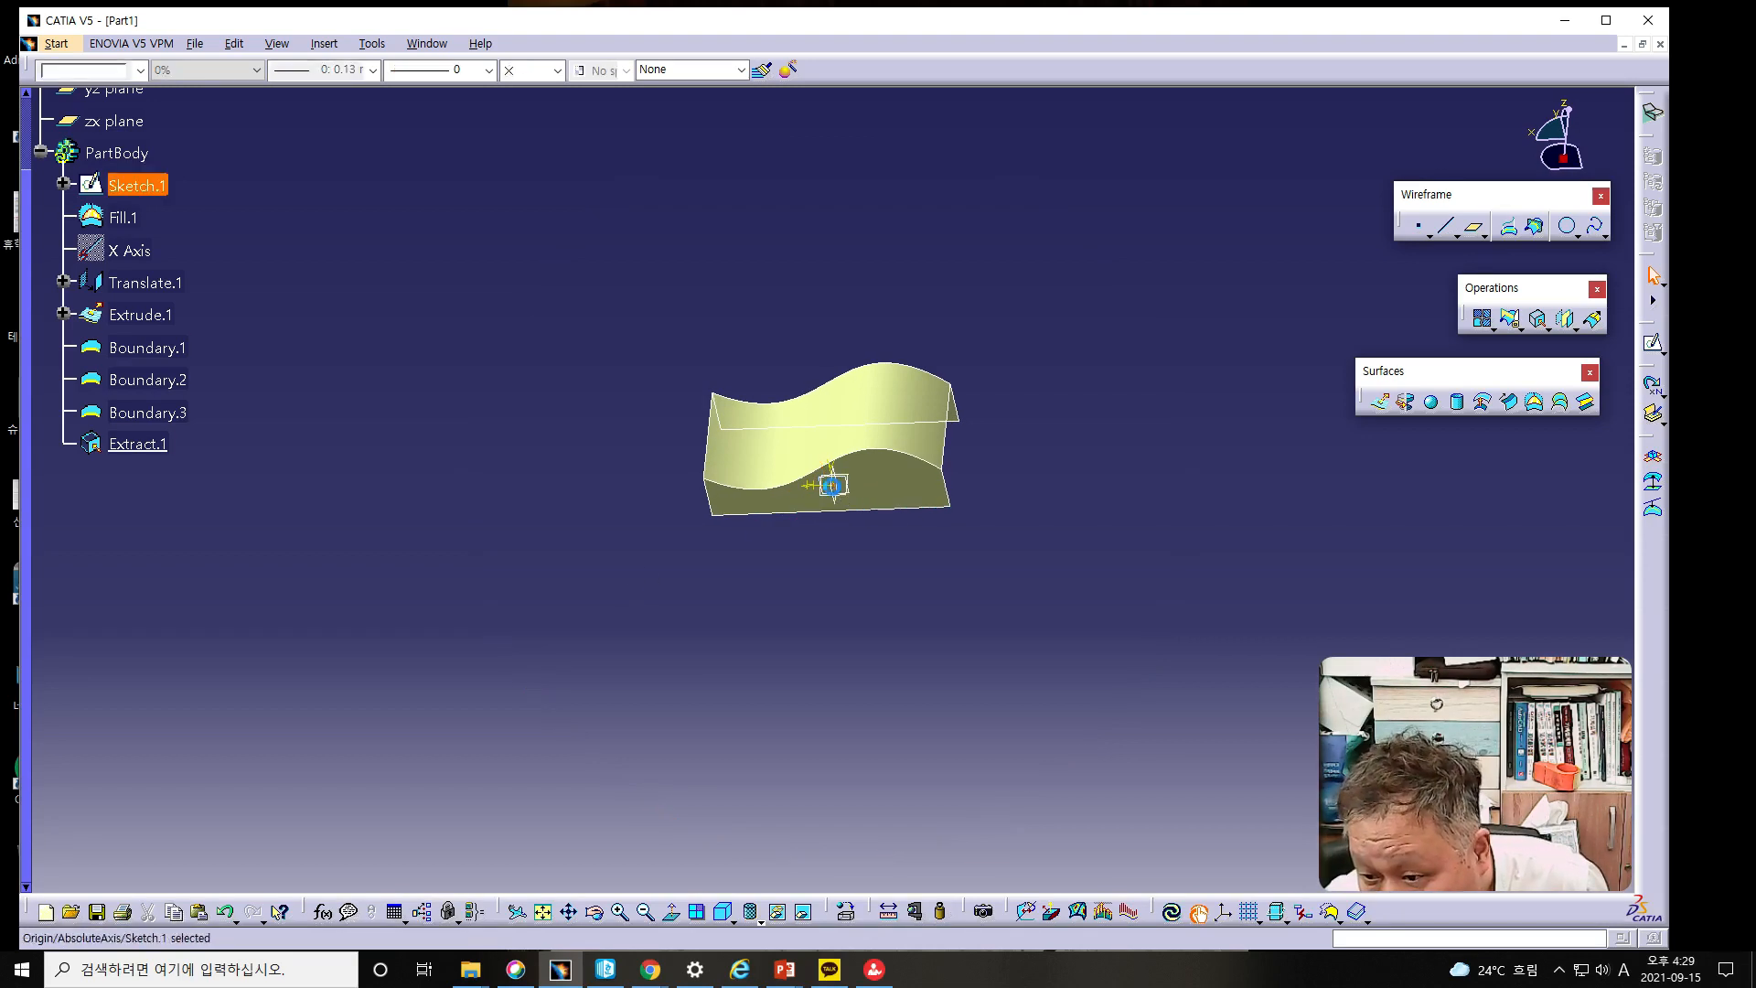
{"action": "left_click", "coordinate": [1474, 227]}
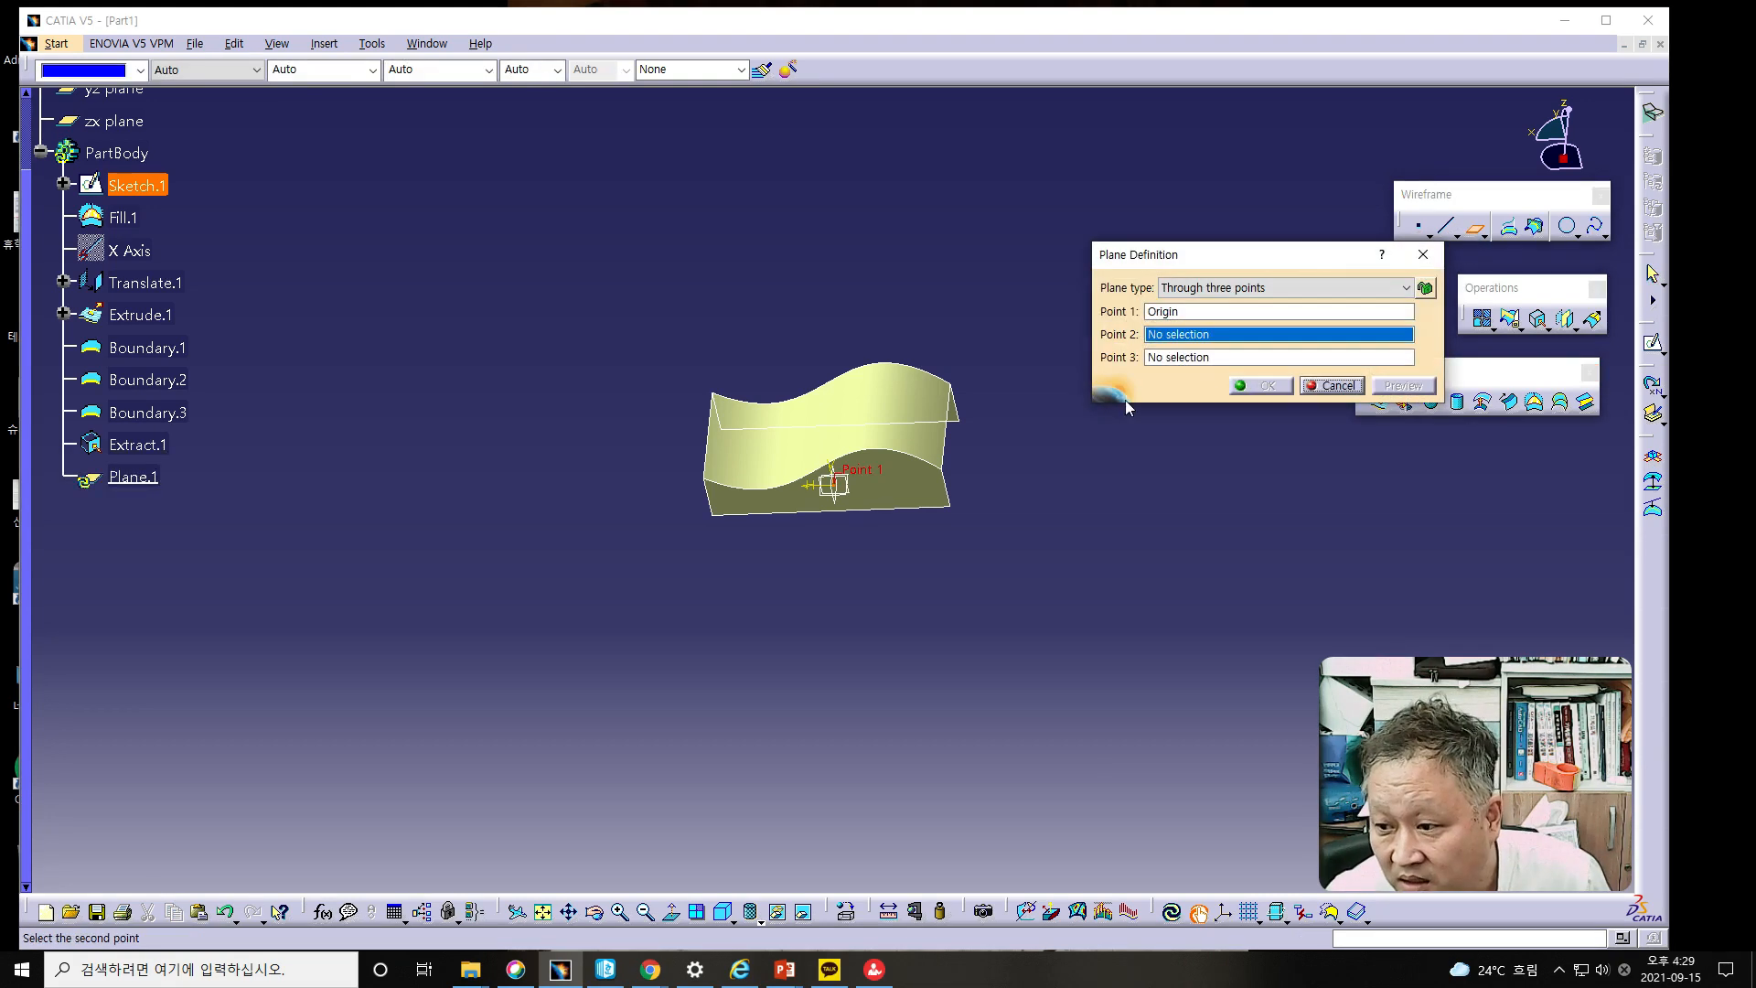
{"action": "left_click", "coordinate": [1194, 297]}
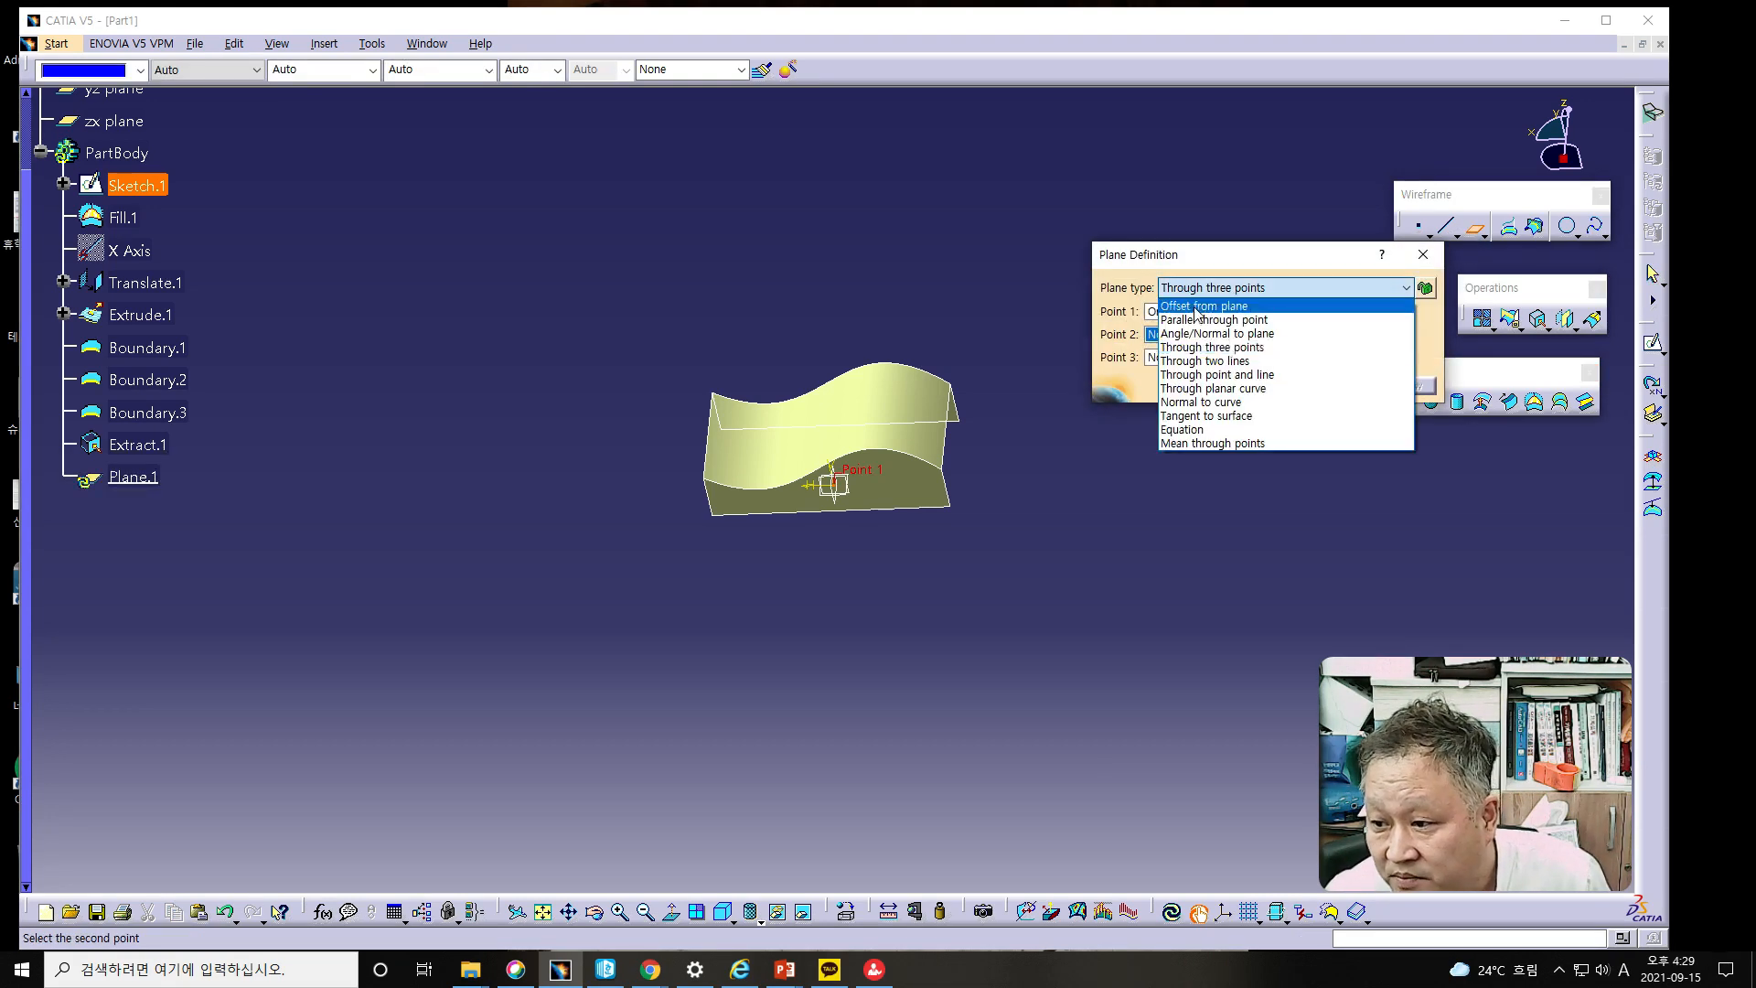
{"action": "left_click", "coordinate": [1198, 309]}
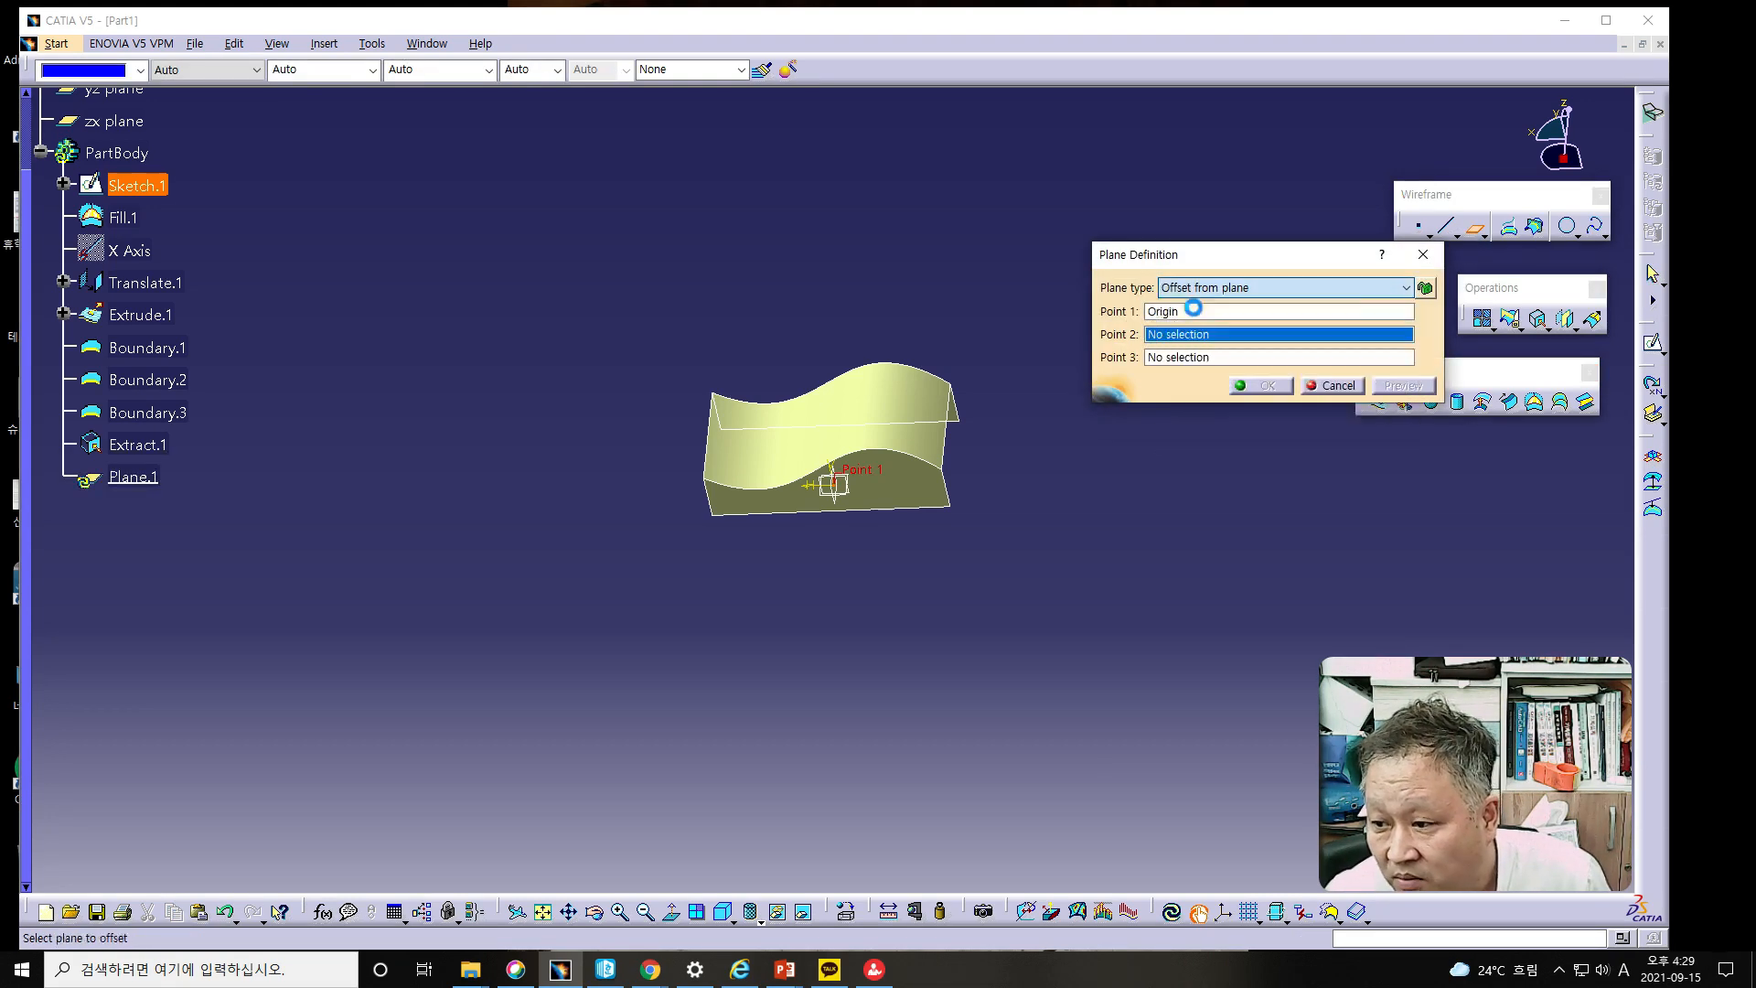
{"action": "left_click", "coordinate": [833, 484]}
{"action": "left_click_drag", "start_coordinate": [779, 495], "coordinate": [1002, 485]}
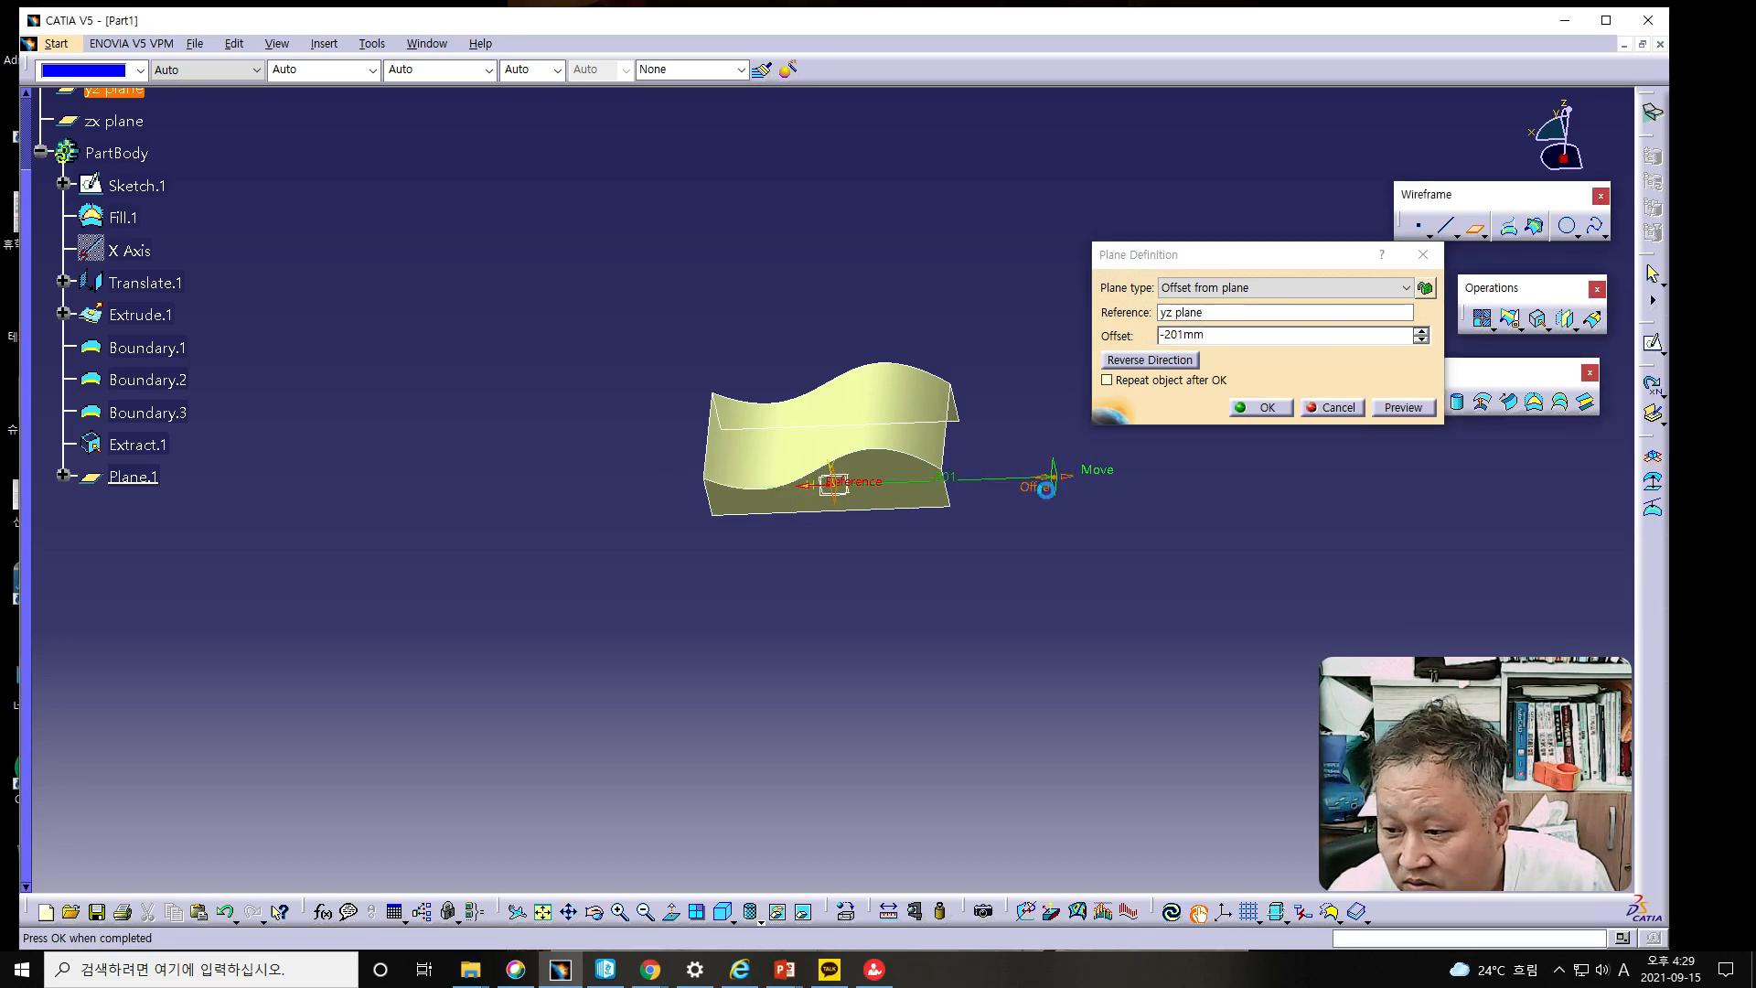
{"action": "left_click", "coordinate": [1248, 407]}
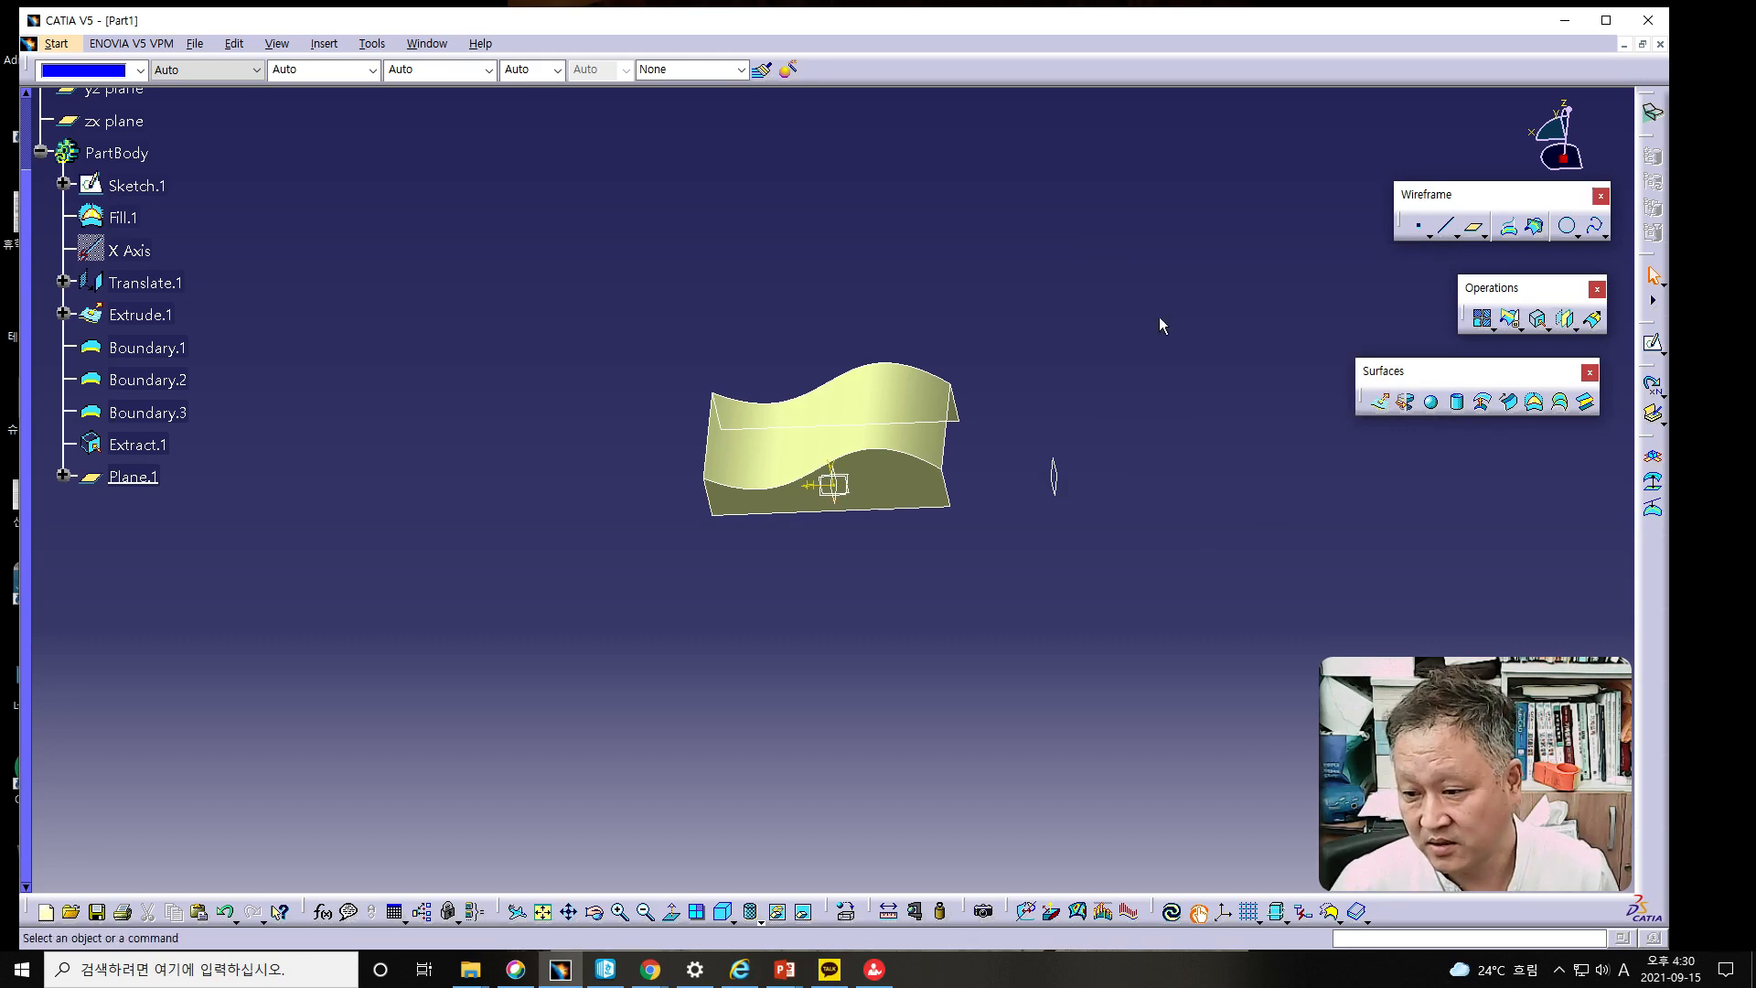
- Try a Symmetry of all part elements about the offset plane beside the model, inspect it, and discard it
{"action": "left_click", "coordinate": [1567, 321]}
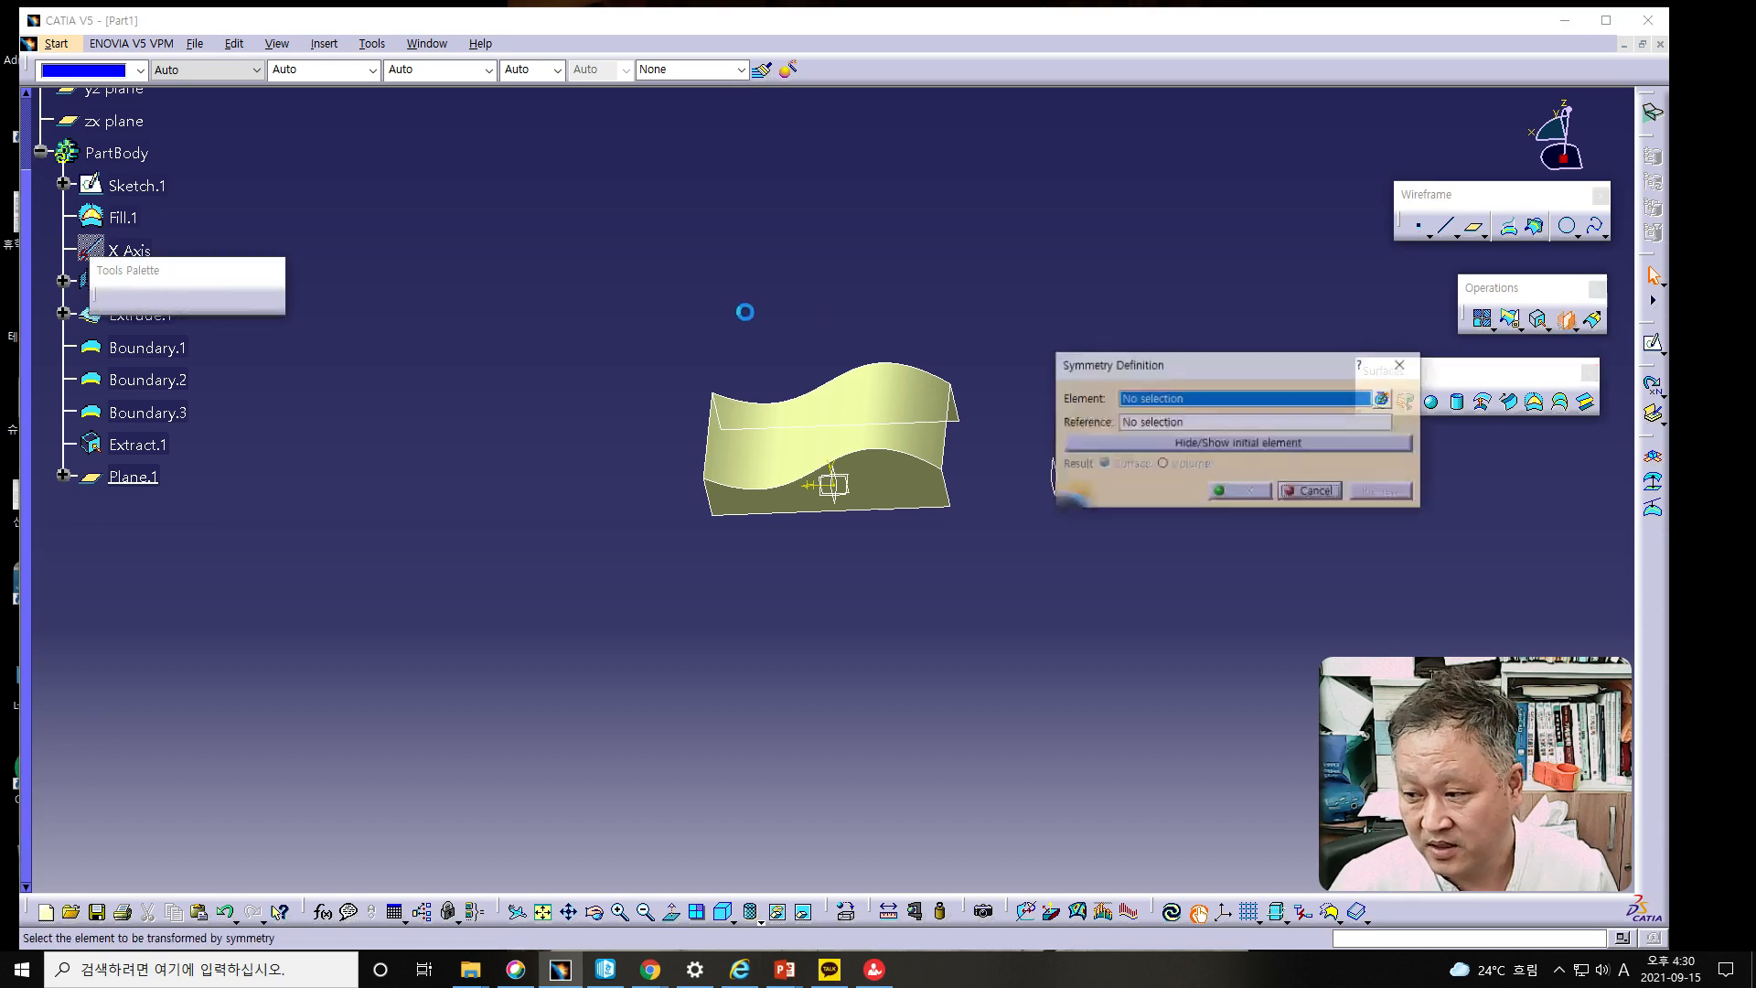
{"action": "left_click_drag", "start_coordinate": [631, 308], "coordinate": [1012, 636]}
{"action": "middle_click_drag", "start_coordinate": [1012, 637], "coordinate": [726, 635]}
{"action": "left_click", "coordinate": [782, 493]}
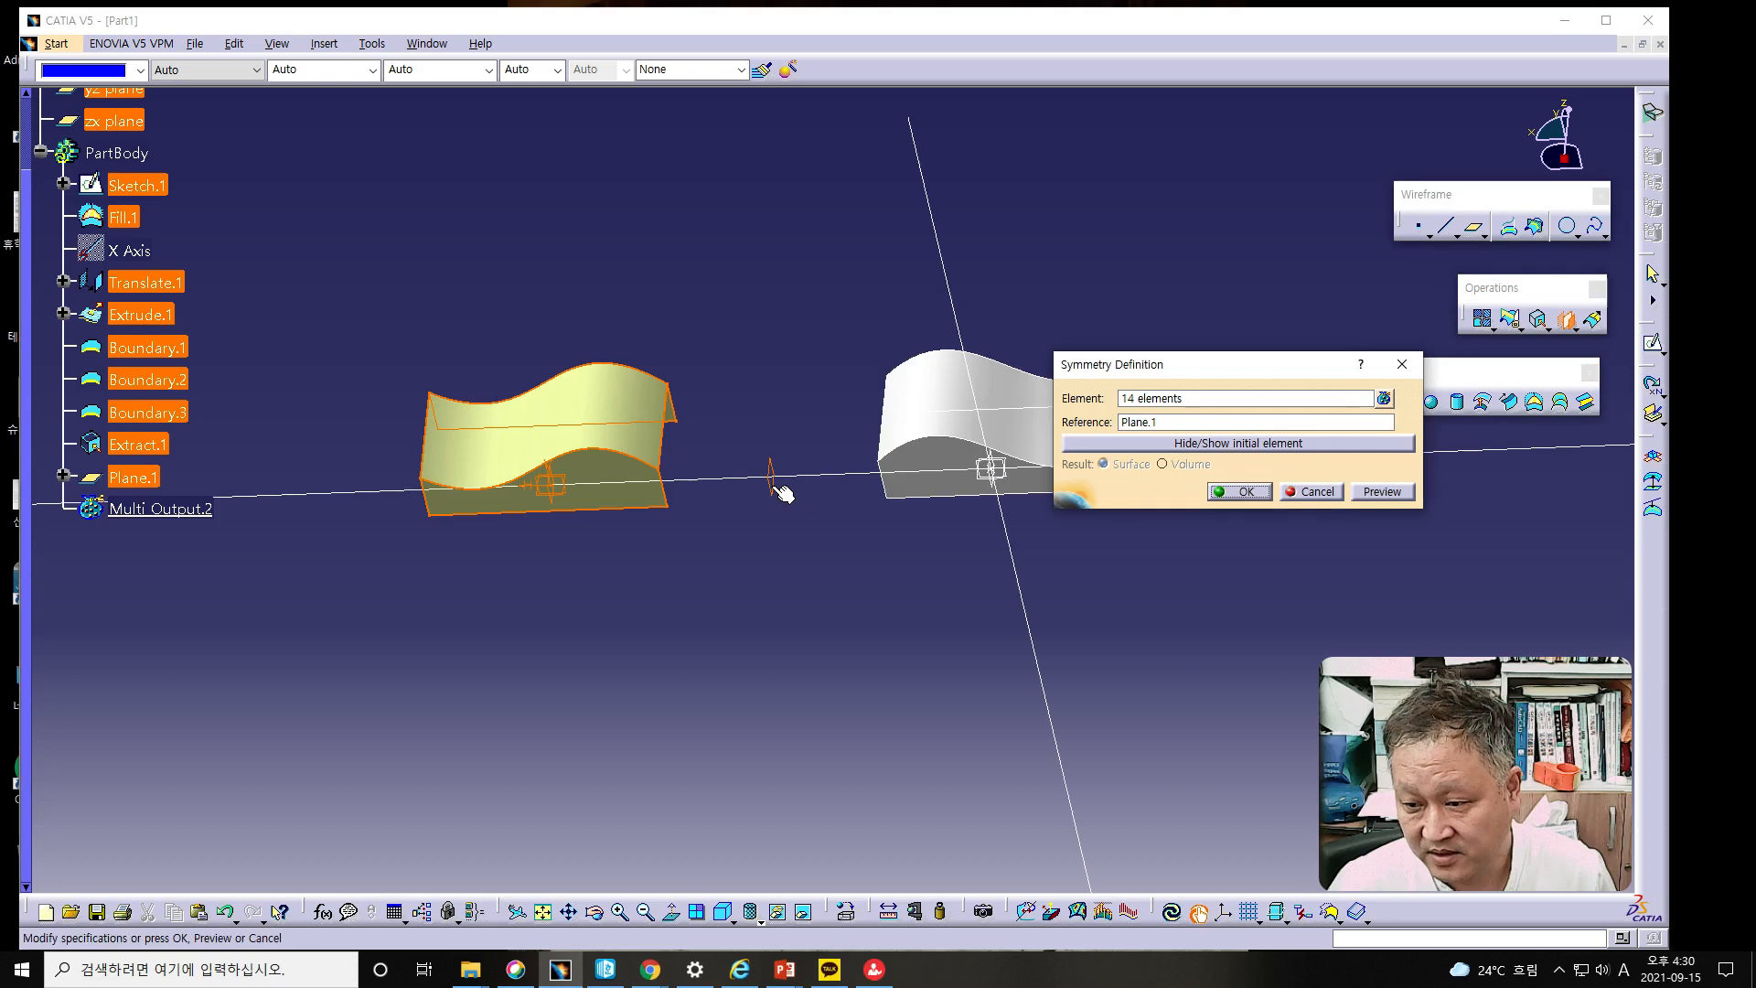
{"action": "middle_click_drag", "start_coordinate": [902, 607], "coordinate": [802, 547]}
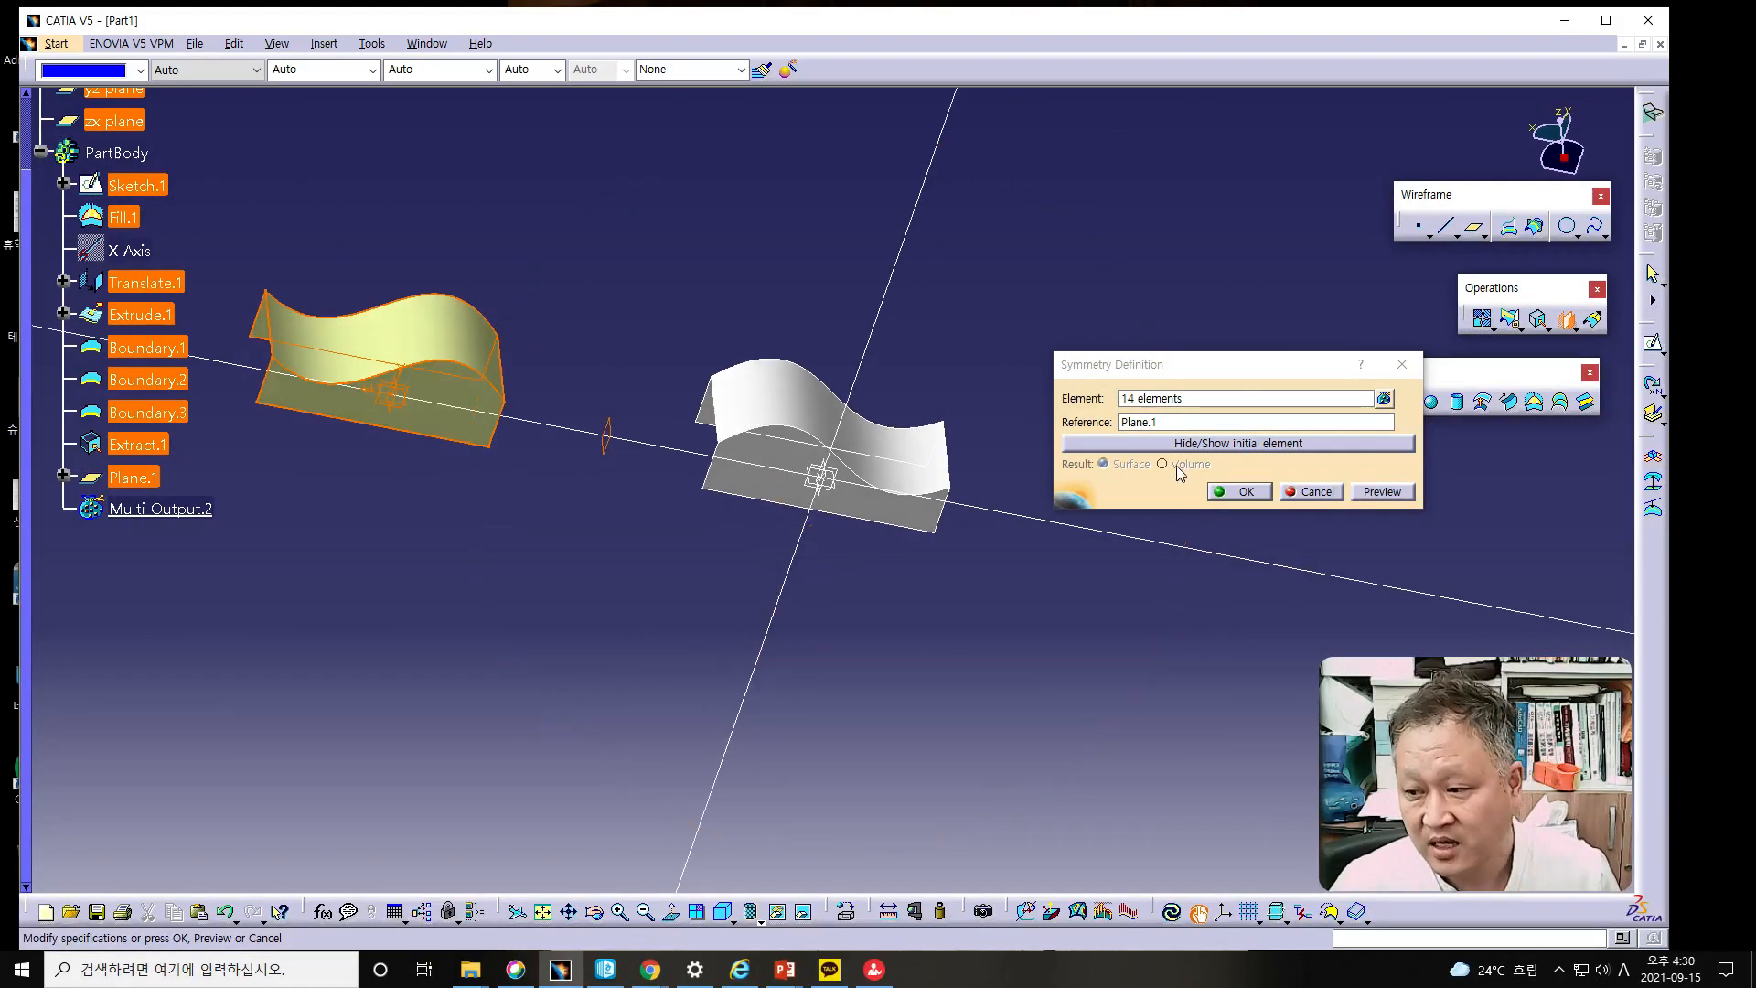
{"action": "left_click", "coordinate": [1310, 491]}
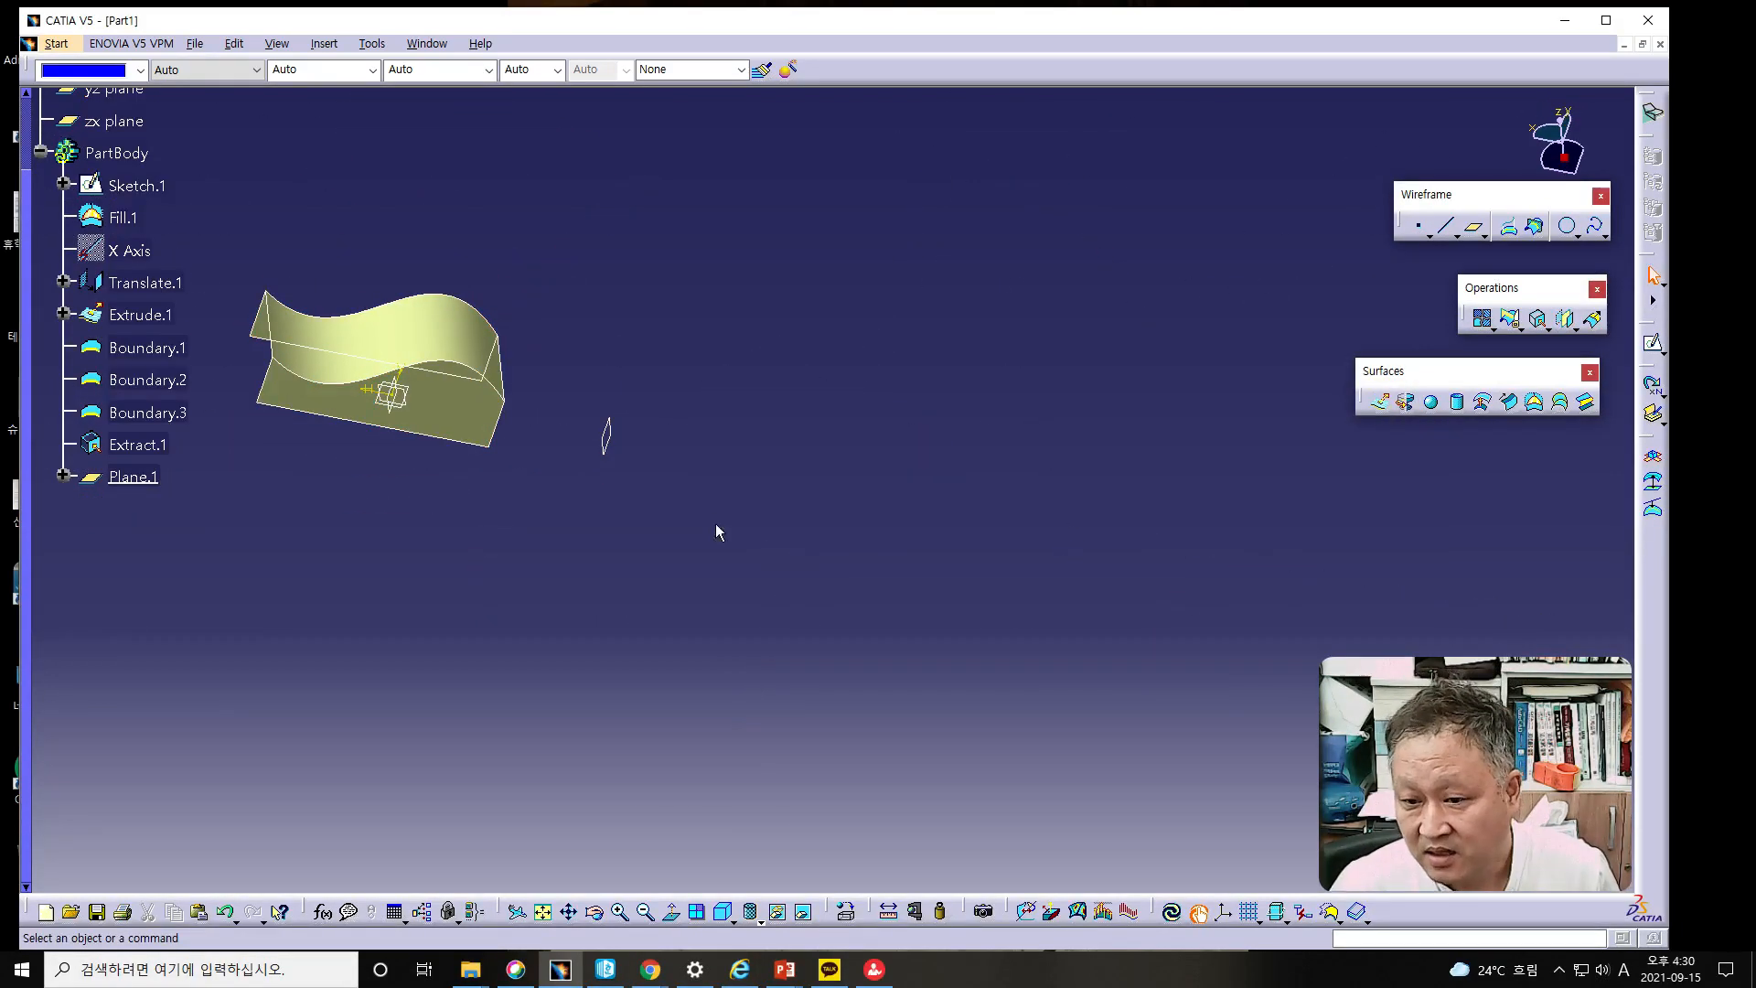
- Create a reference plane of type Offset from plane, at -201 mm from the xy plane
{"action": "middle_click_drag", "start_coordinate": [439, 549], "coordinate": [536, 578]}
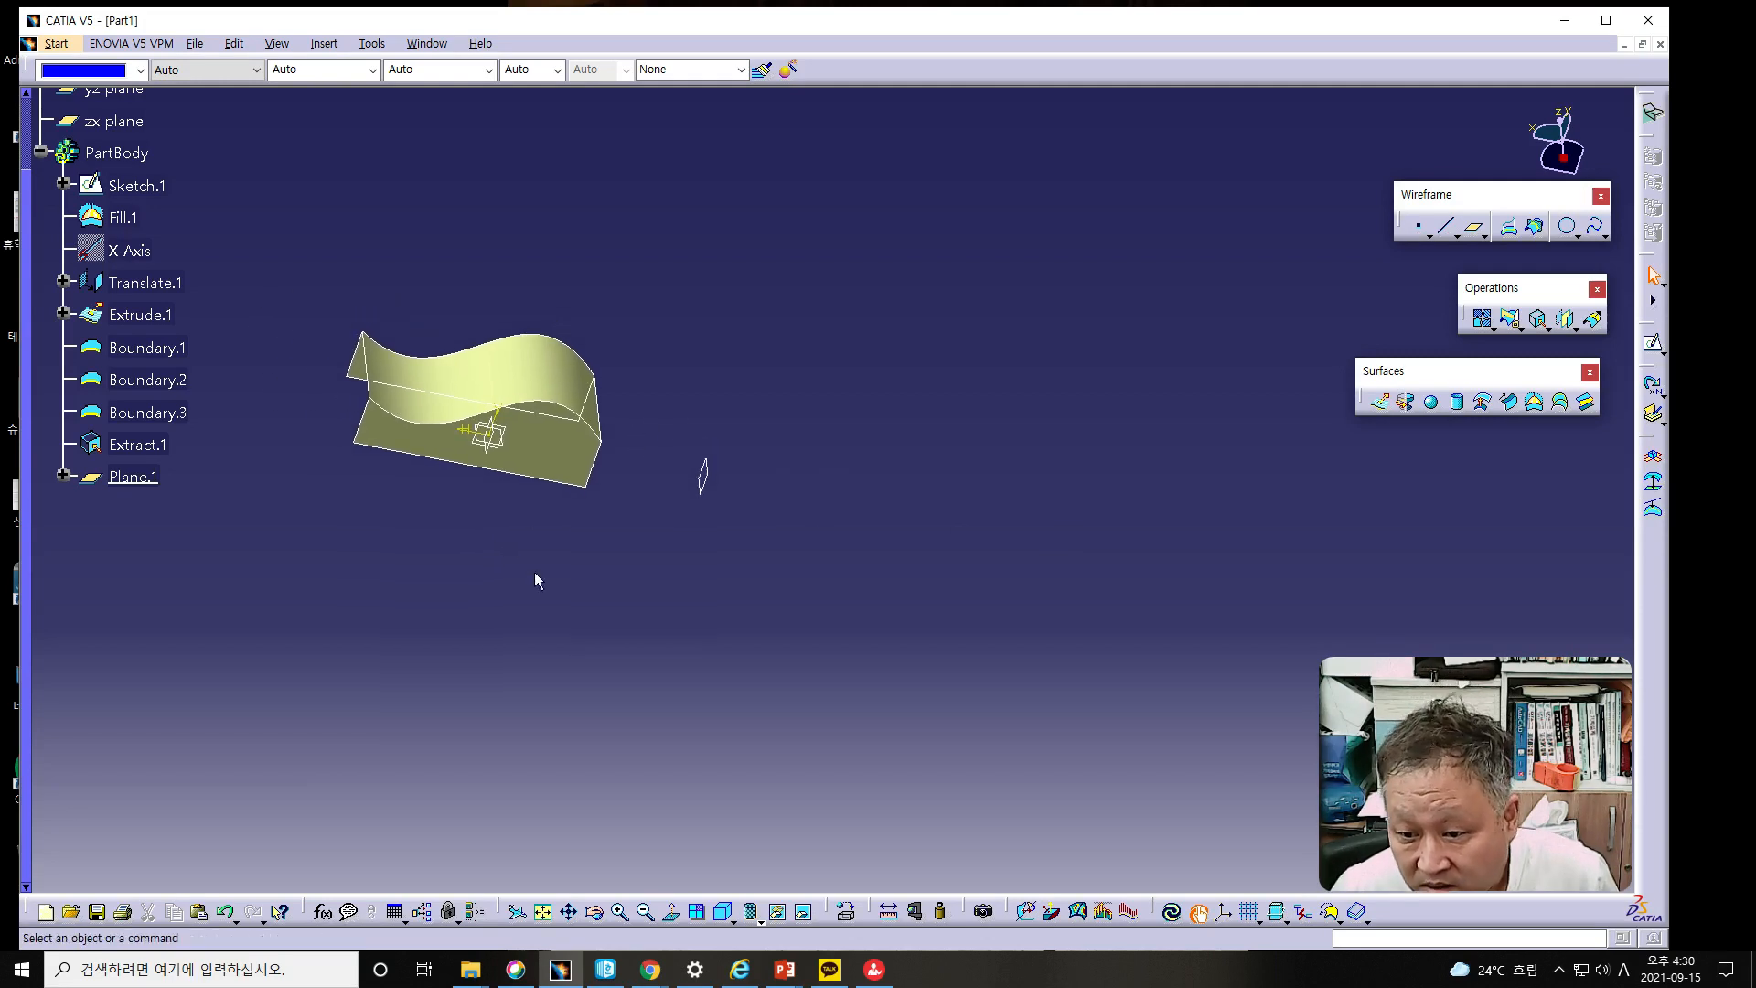
{"action": "left_click", "coordinate": [1474, 230]}
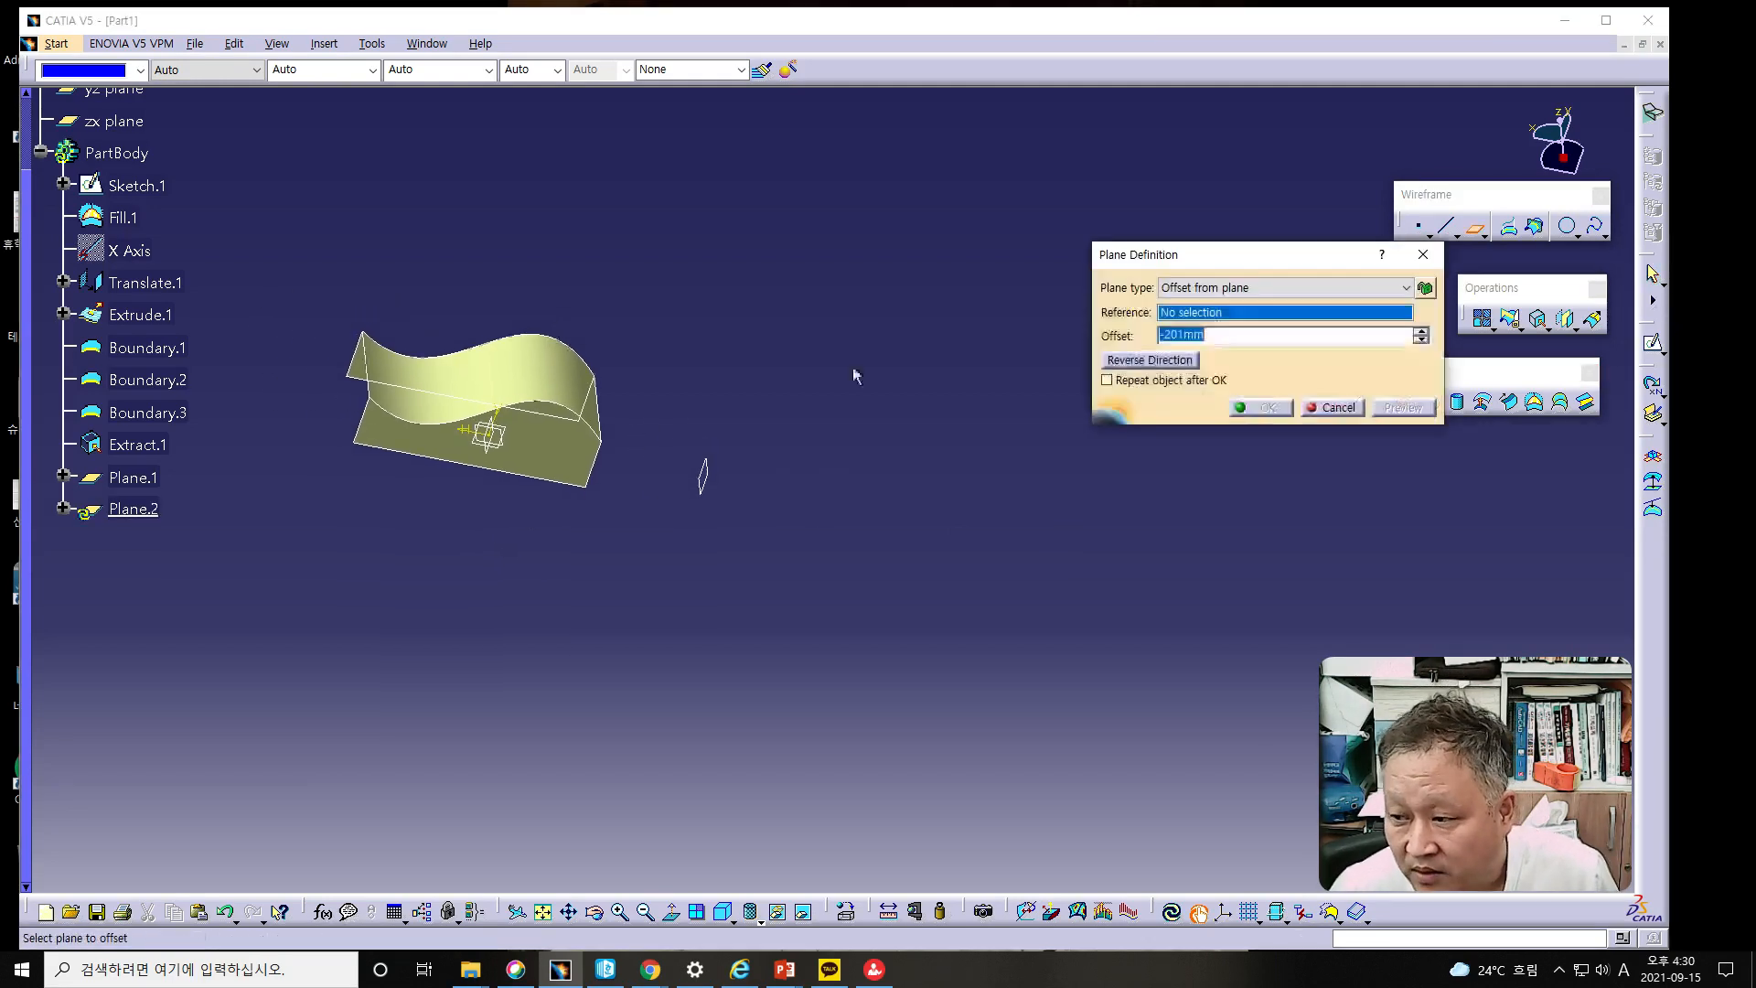
{"action": "left_click", "coordinate": [499, 436]}
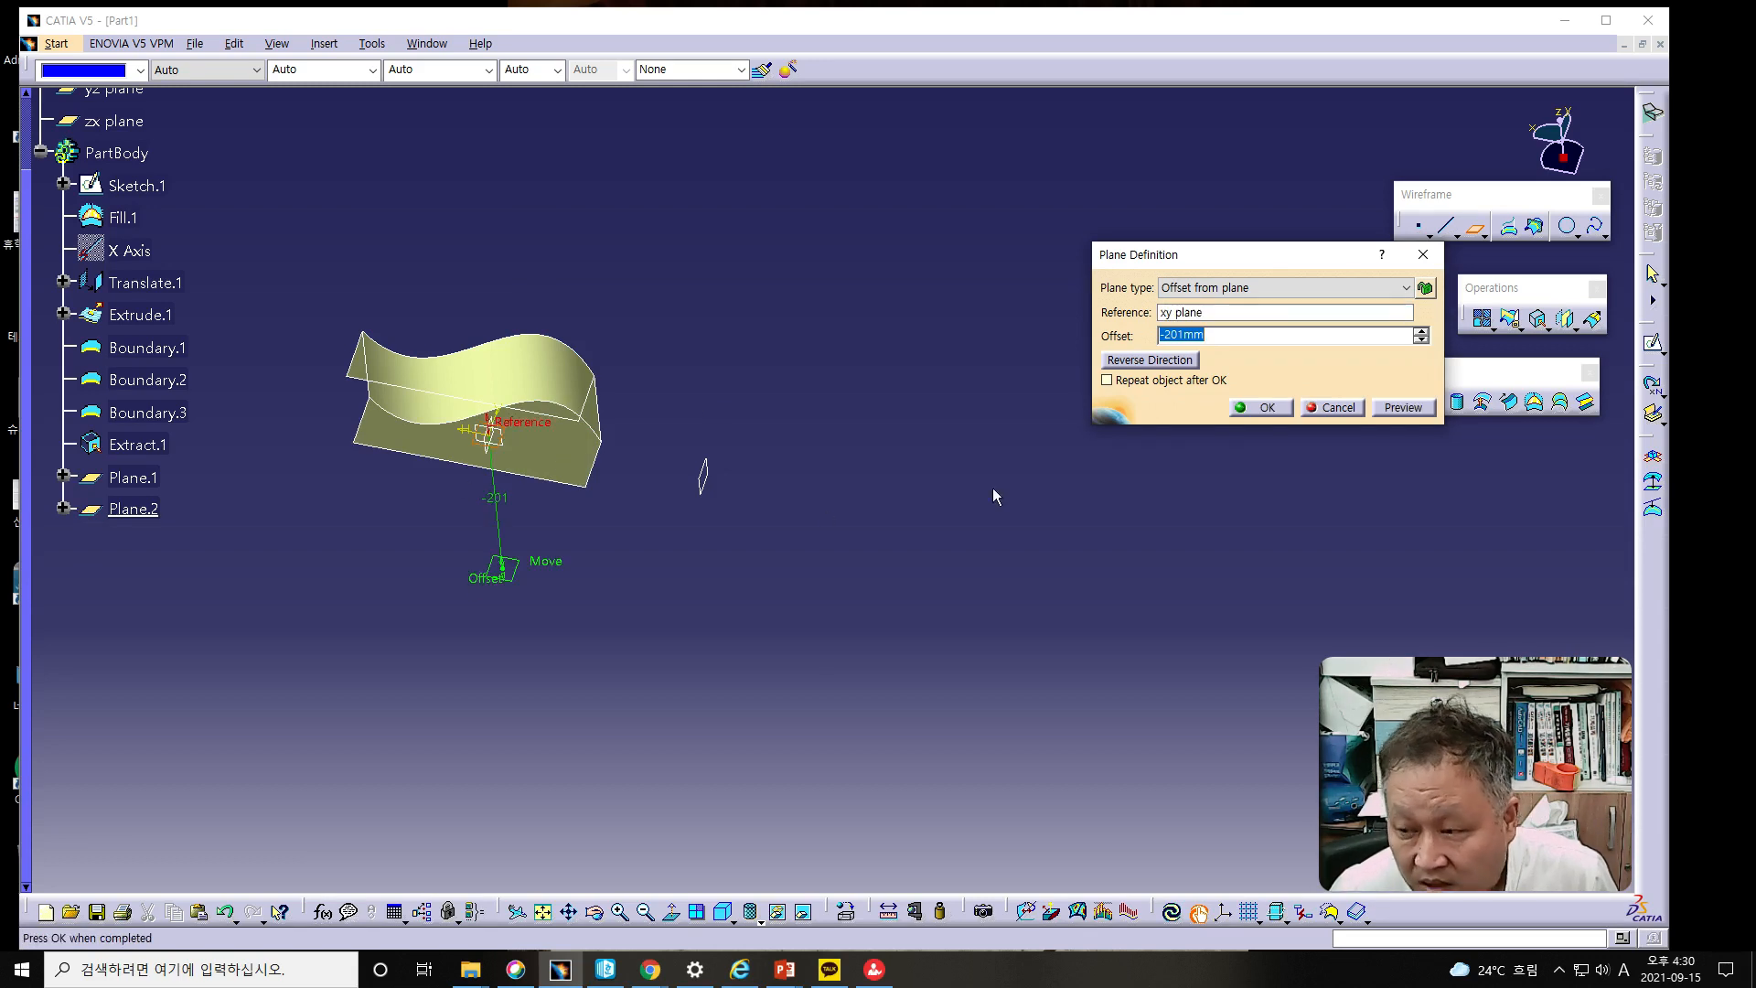
{"action": "left_click", "coordinate": [1268, 408]}
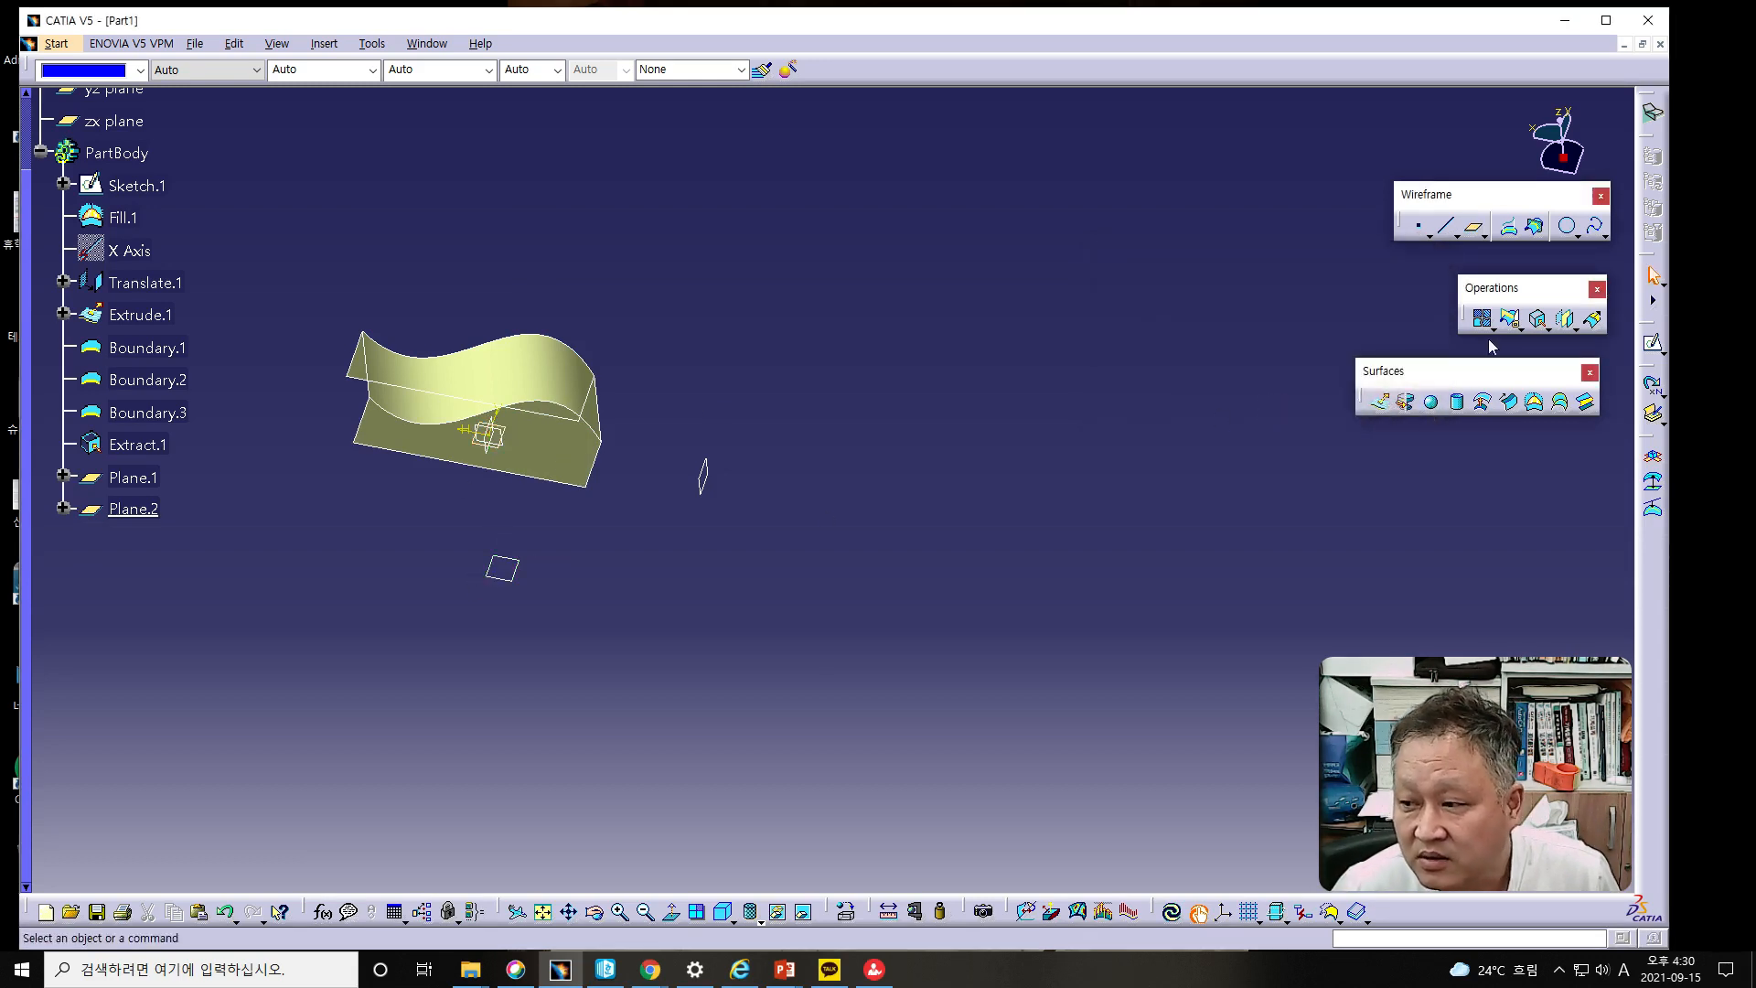
- Try a Symmetry of all part elements about the plane offset from the xy plane, and inspect it
{"action": "left_click", "coordinate": [1567, 320]}
{"action": "mouse_move", "coordinate": [320, 283]}
{"action": "left_mouse_down"}
{"action": "mouse_move", "coordinate": [326, 365]}
{"action": "mouse_move", "coordinate": [618, 529]}
{"action": "left_mouse_up"}
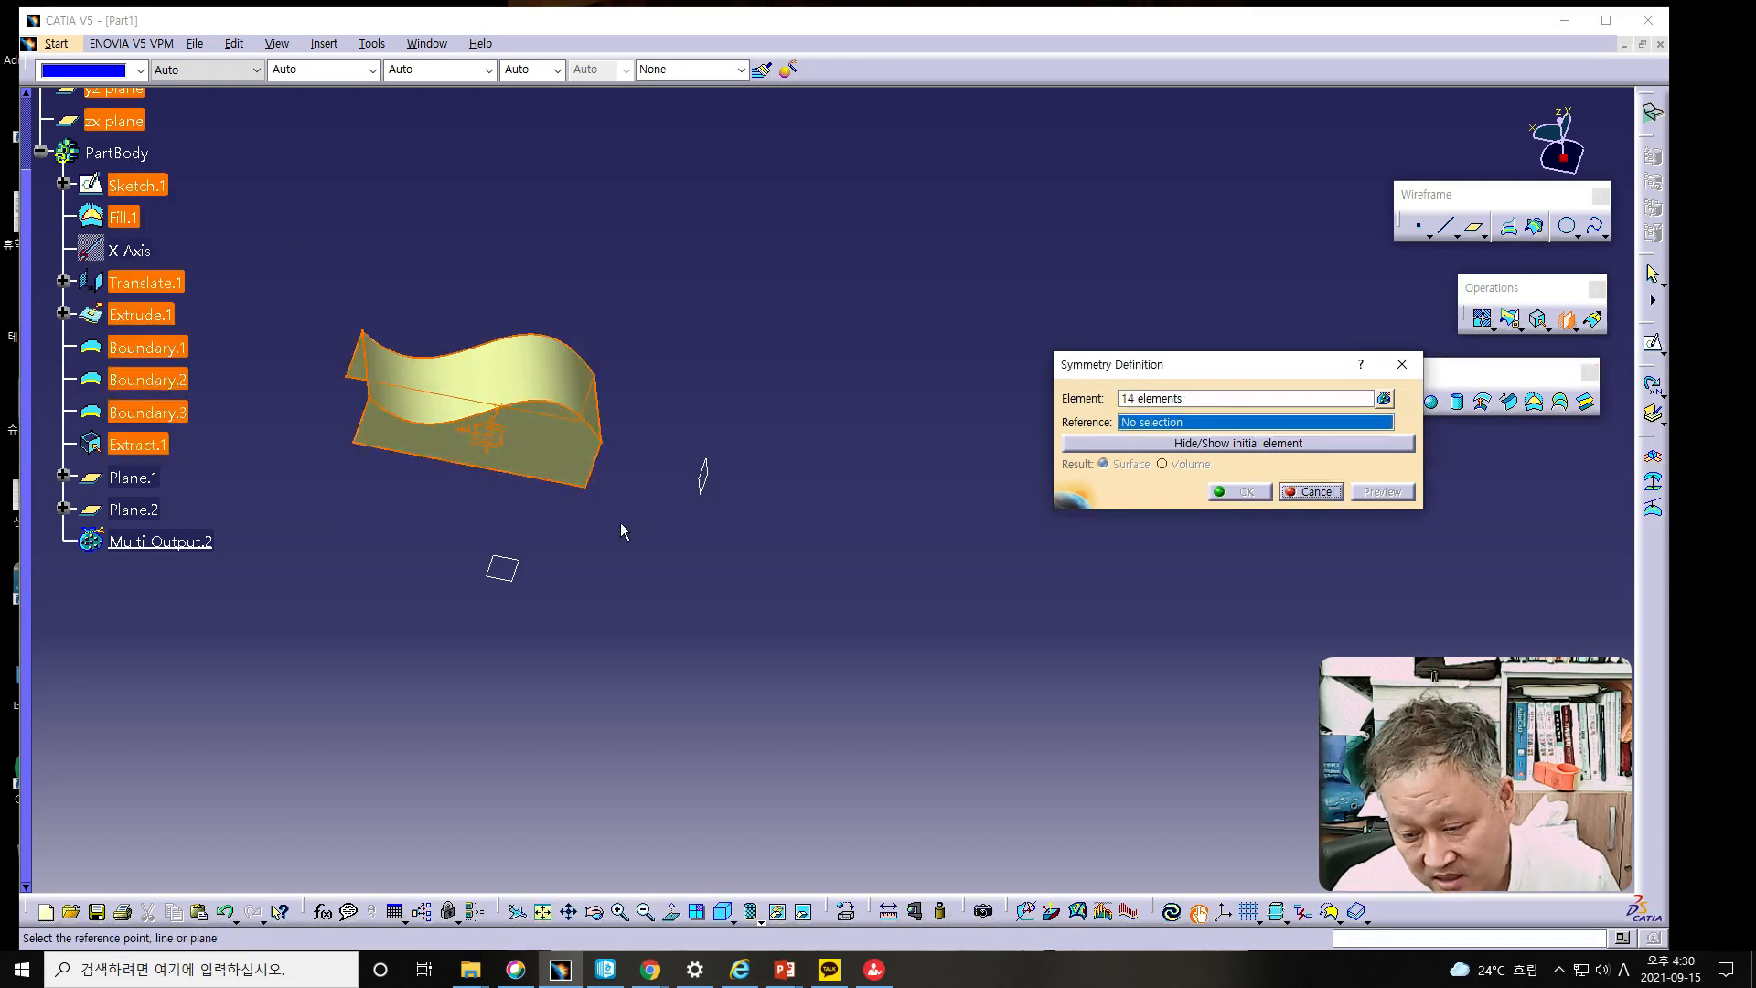
{"action": "left_click", "coordinate": [503, 569]}
{"action": "mouse_move", "coordinate": [502, 570]}
{"action": "middle_mouse_down"}
{"action": "mouse_move", "coordinate": [482, 576]}
{"action": "mouse_move", "coordinate": [615, 717]}
{"action": "mouse_move", "coordinate": [656, 727]}
{"action": "mouse_move", "coordinate": [600, 600]}
{"action": "mouse_move", "coordinate": [486, 479]}
{"action": "mouse_move", "coordinate": [455, 478]}
{"action": "mouse_move", "coordinate": [491, 600]}
{"action": "mouse_move", "coordinate": [553, 600]}
{"action": "mouse_move", "coordinate": [557, 541]}
{"action": "mouse_move", "coordinate": [455, 521]}
{"action": "mouse_move", "coordinate": [462, 558]}
{"action": "mouse_move", "coordinate": [506, 573]}
{"action": "middle_mouse_up"}
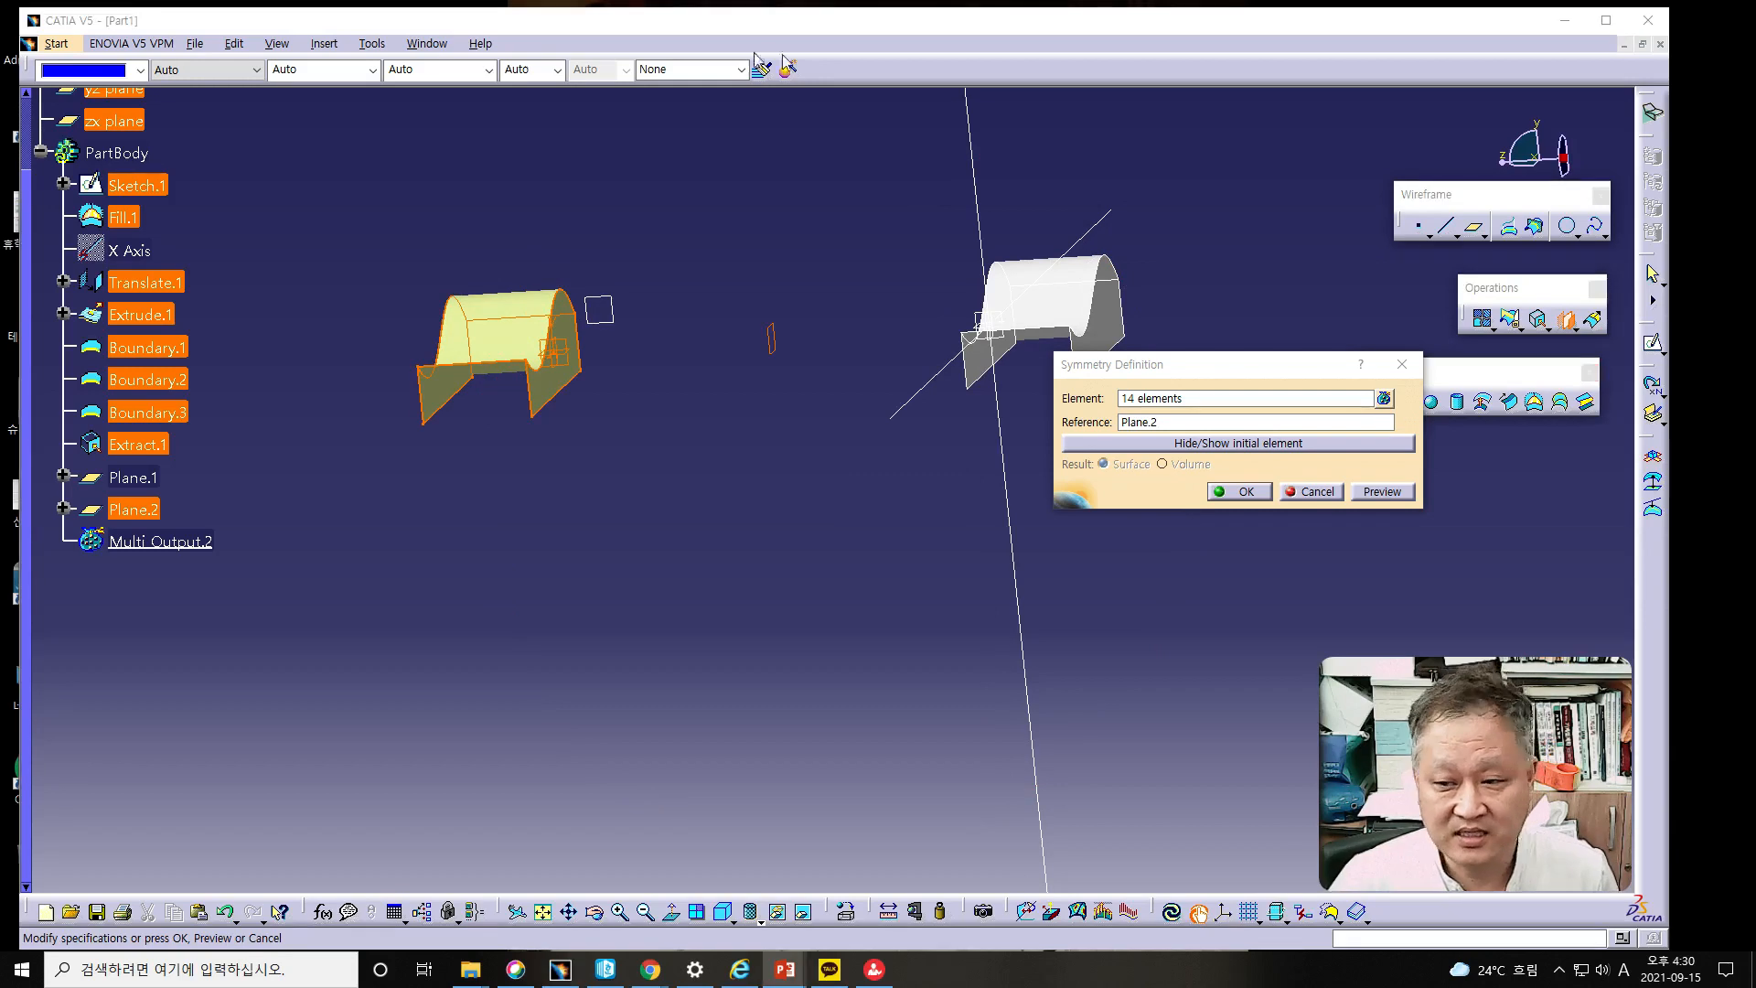
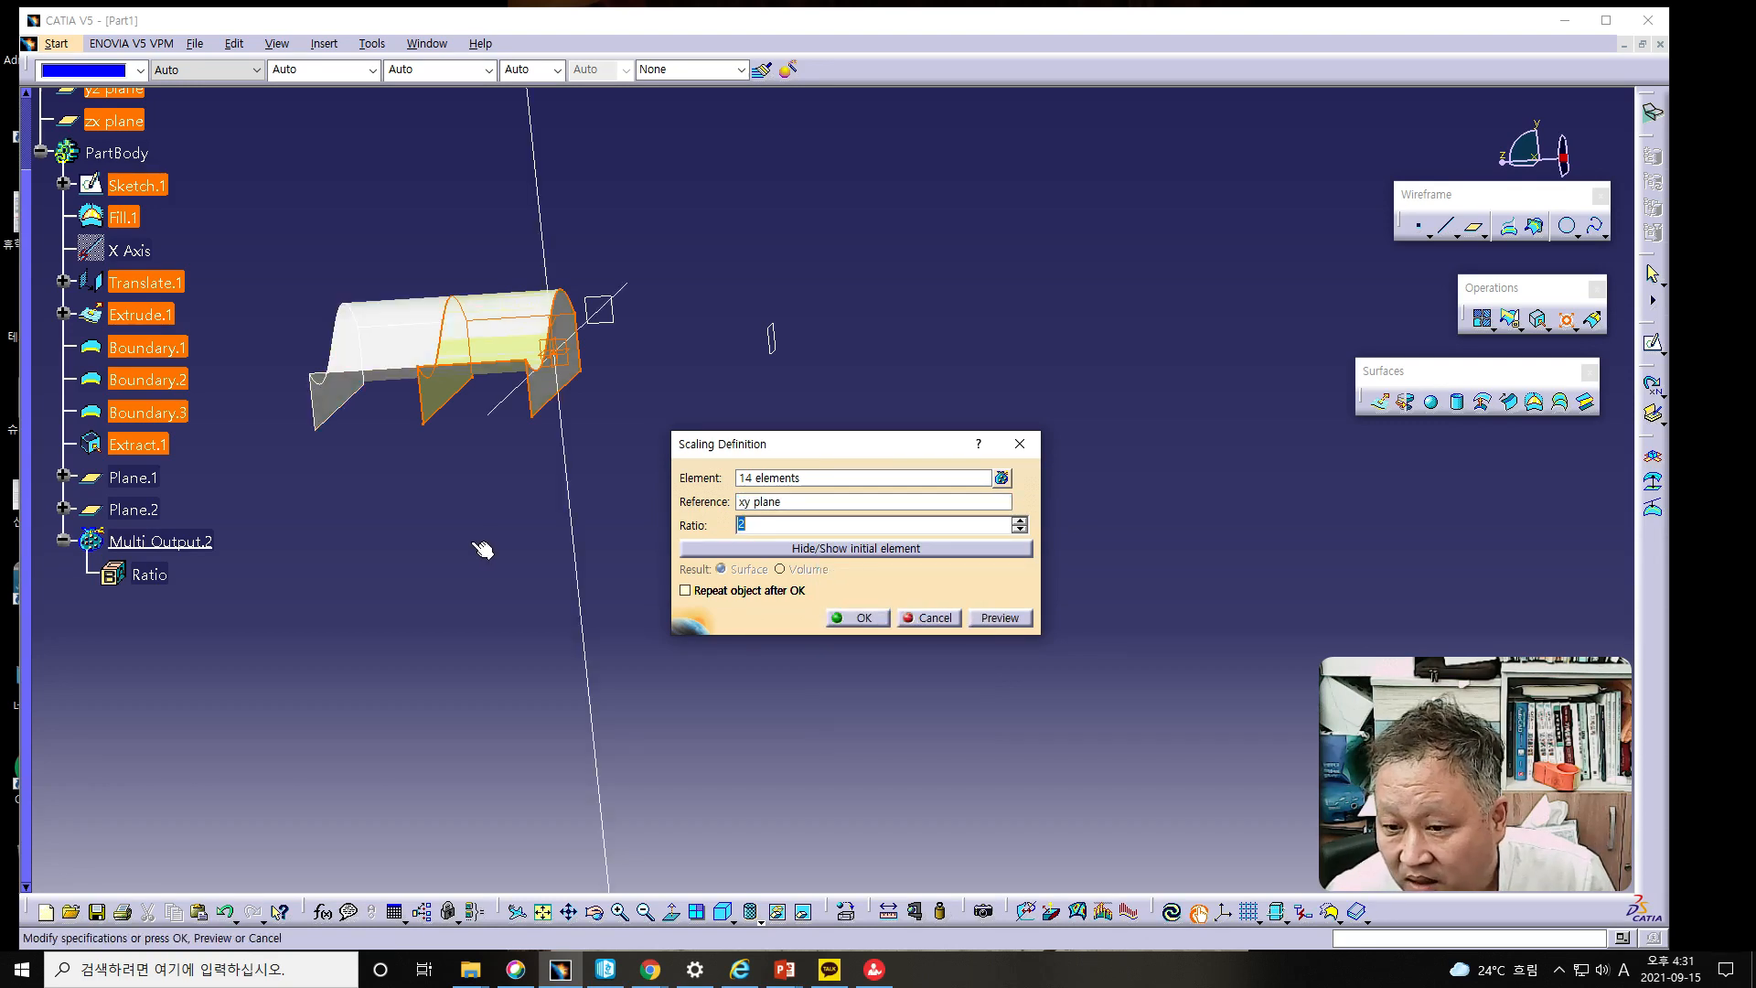
- Preview the Scaling of all part elements about the xy plane with a ratio of 5
{"action": "mouse_move", "coordinate": [486, 525]}
{"action": "middle_mouse_down"}
{"action": "mouse_move", "coordinate": [566, 523]}
{"action": "mouse_move", "coordinate": [490, 521]}
{"action": "middle_mouse_up"}
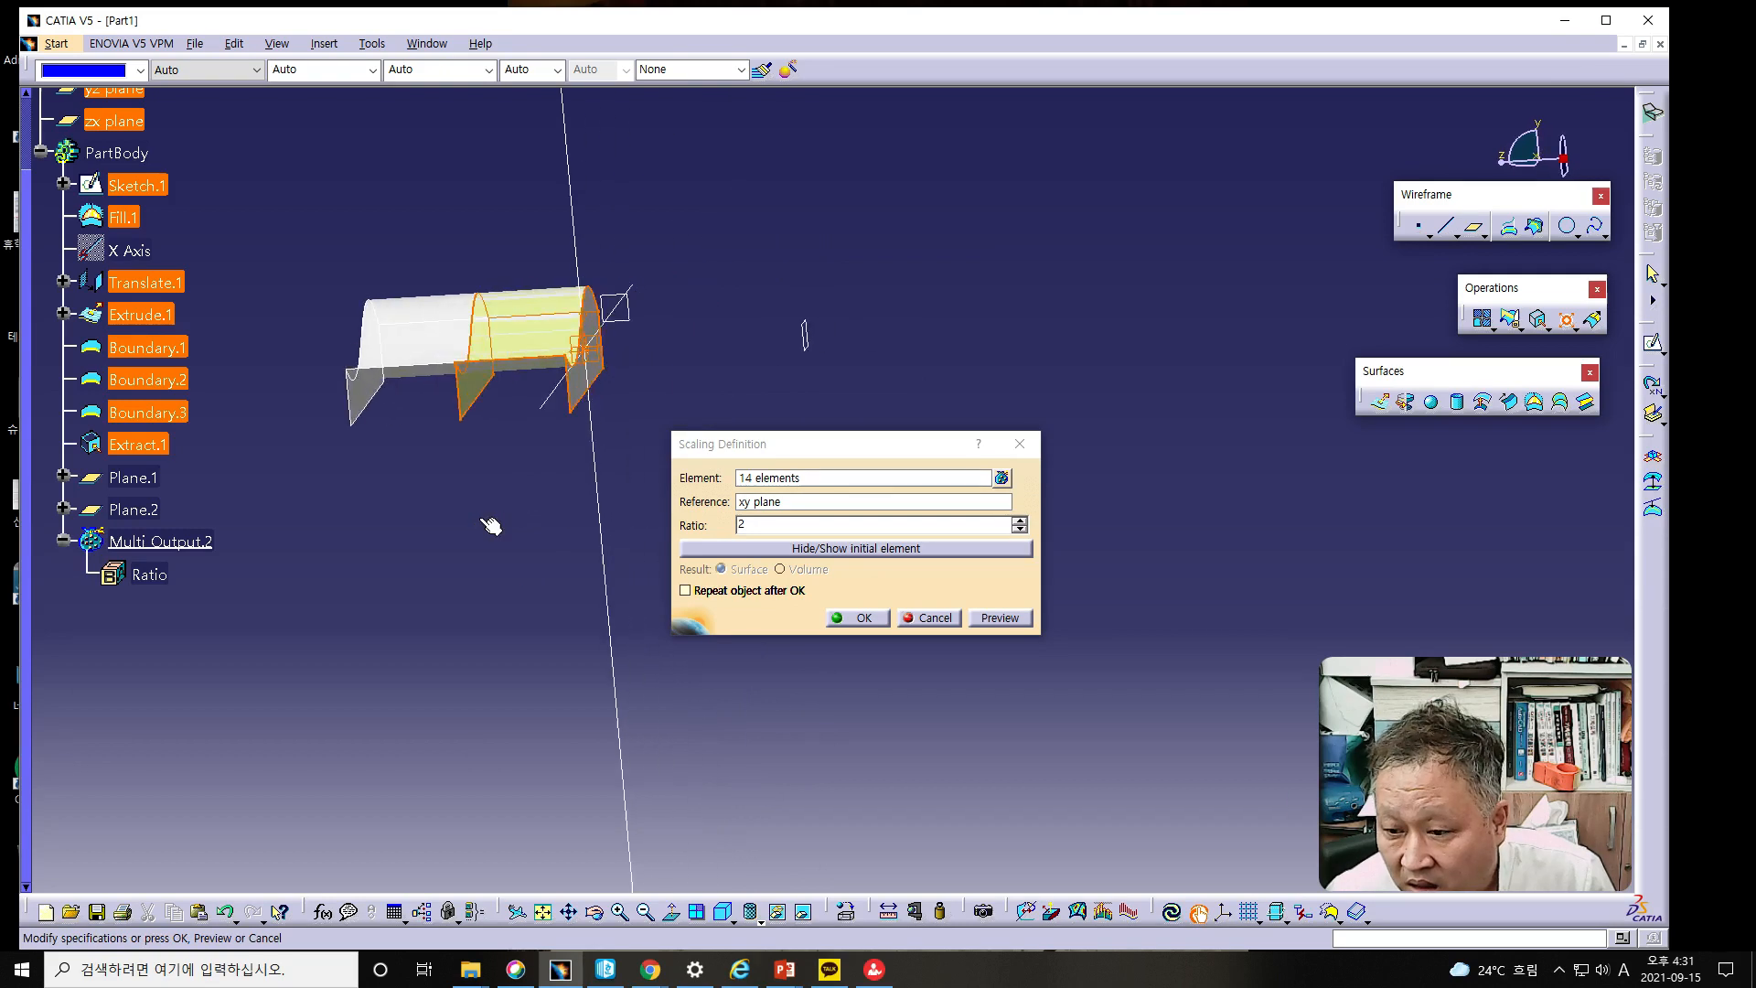
{"action": "left_click", "coordinate": [681, 532]}
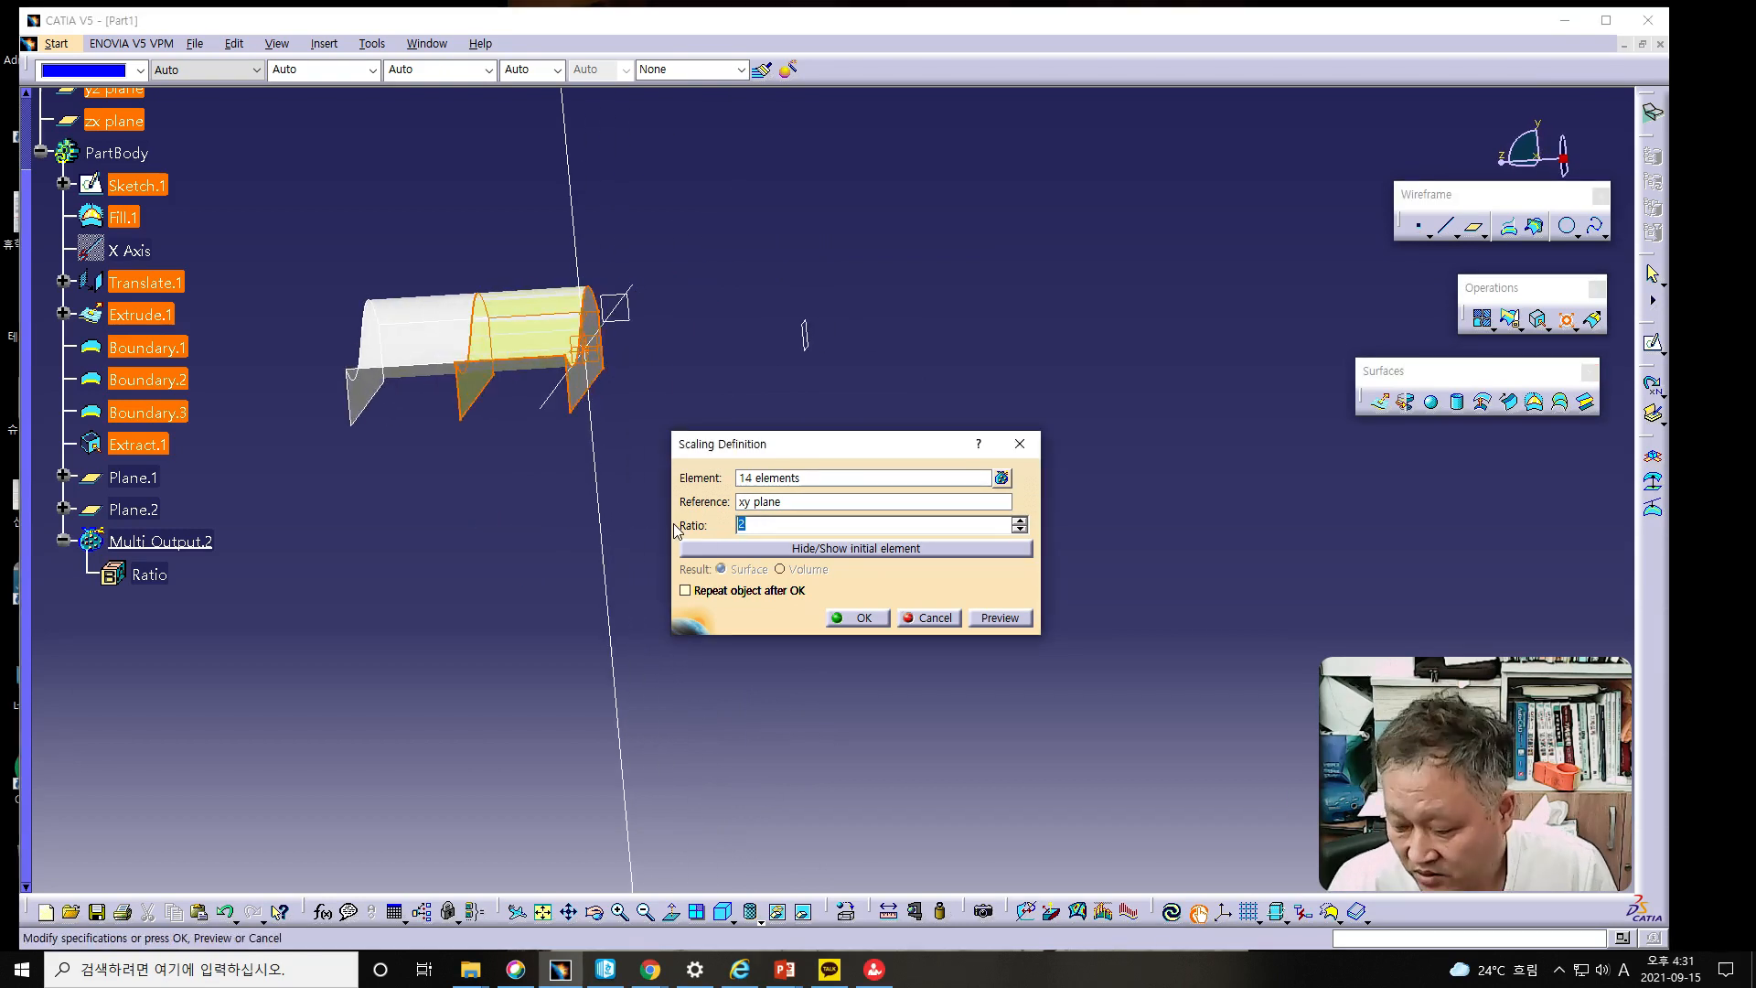
{"action": "left_click", "coordinate": [1000, 619]}
{"action": "middle_click_drag", "start_coordinate": [503, 498], "coordinate": [764, 499]}
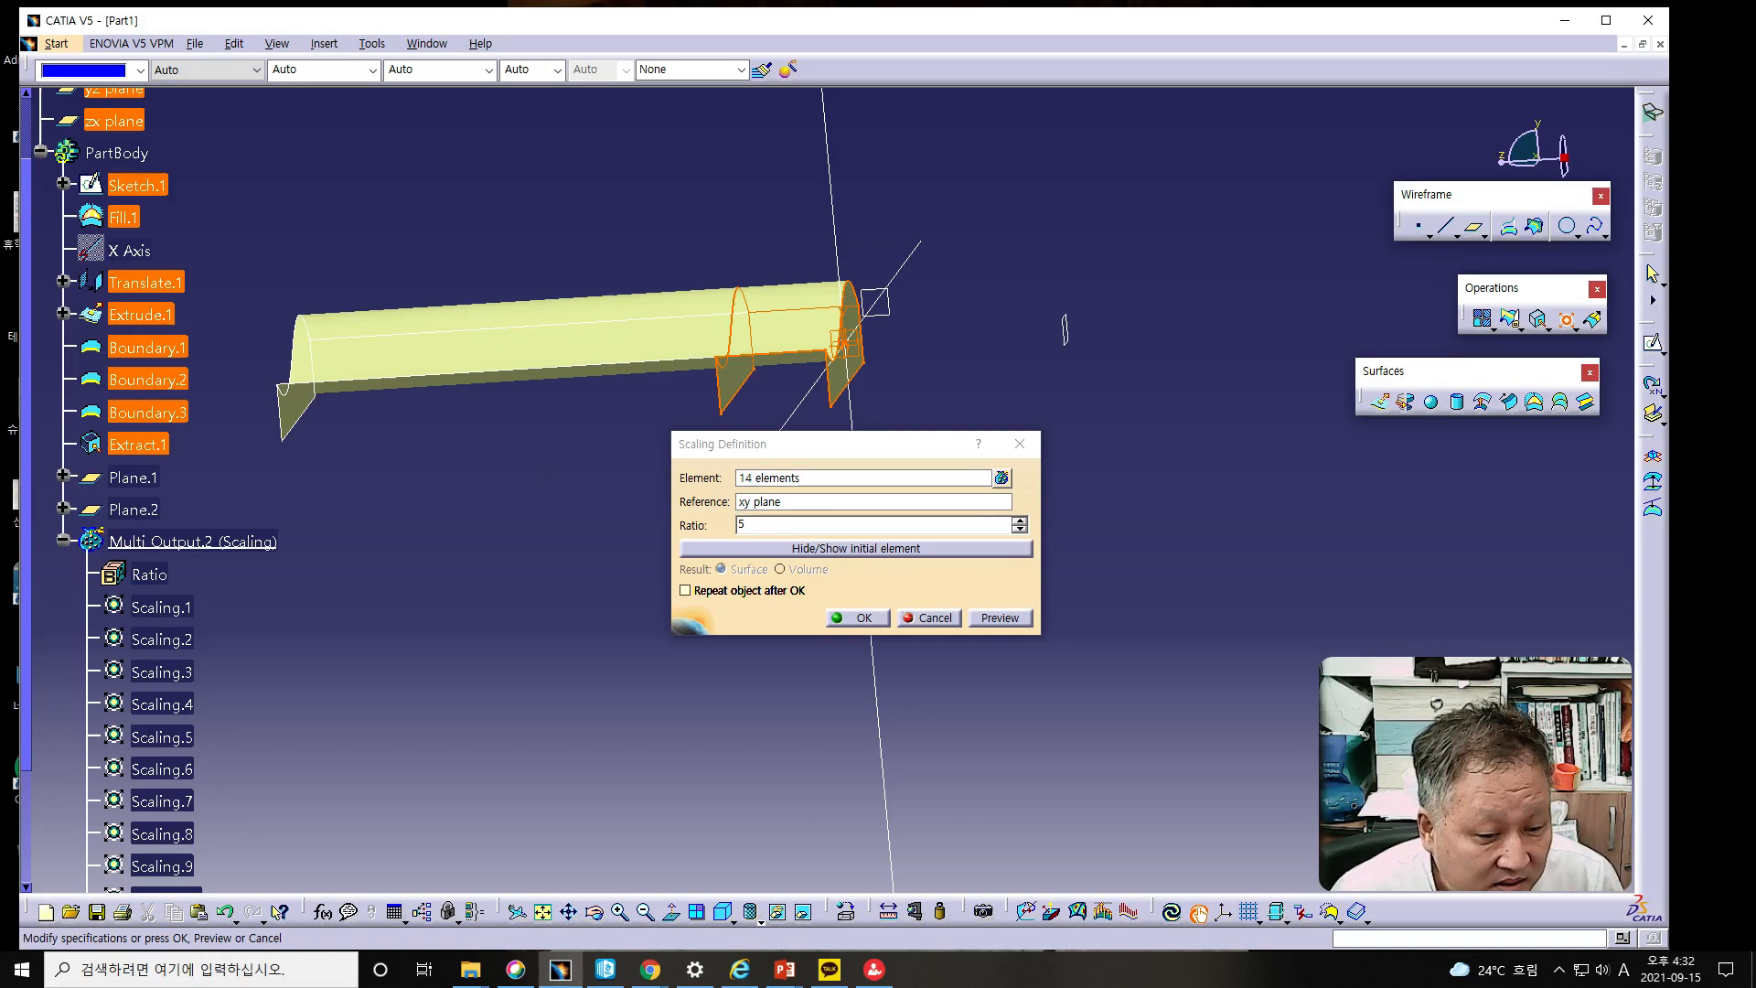
{"action": "key", "text": "alt+Tab"}
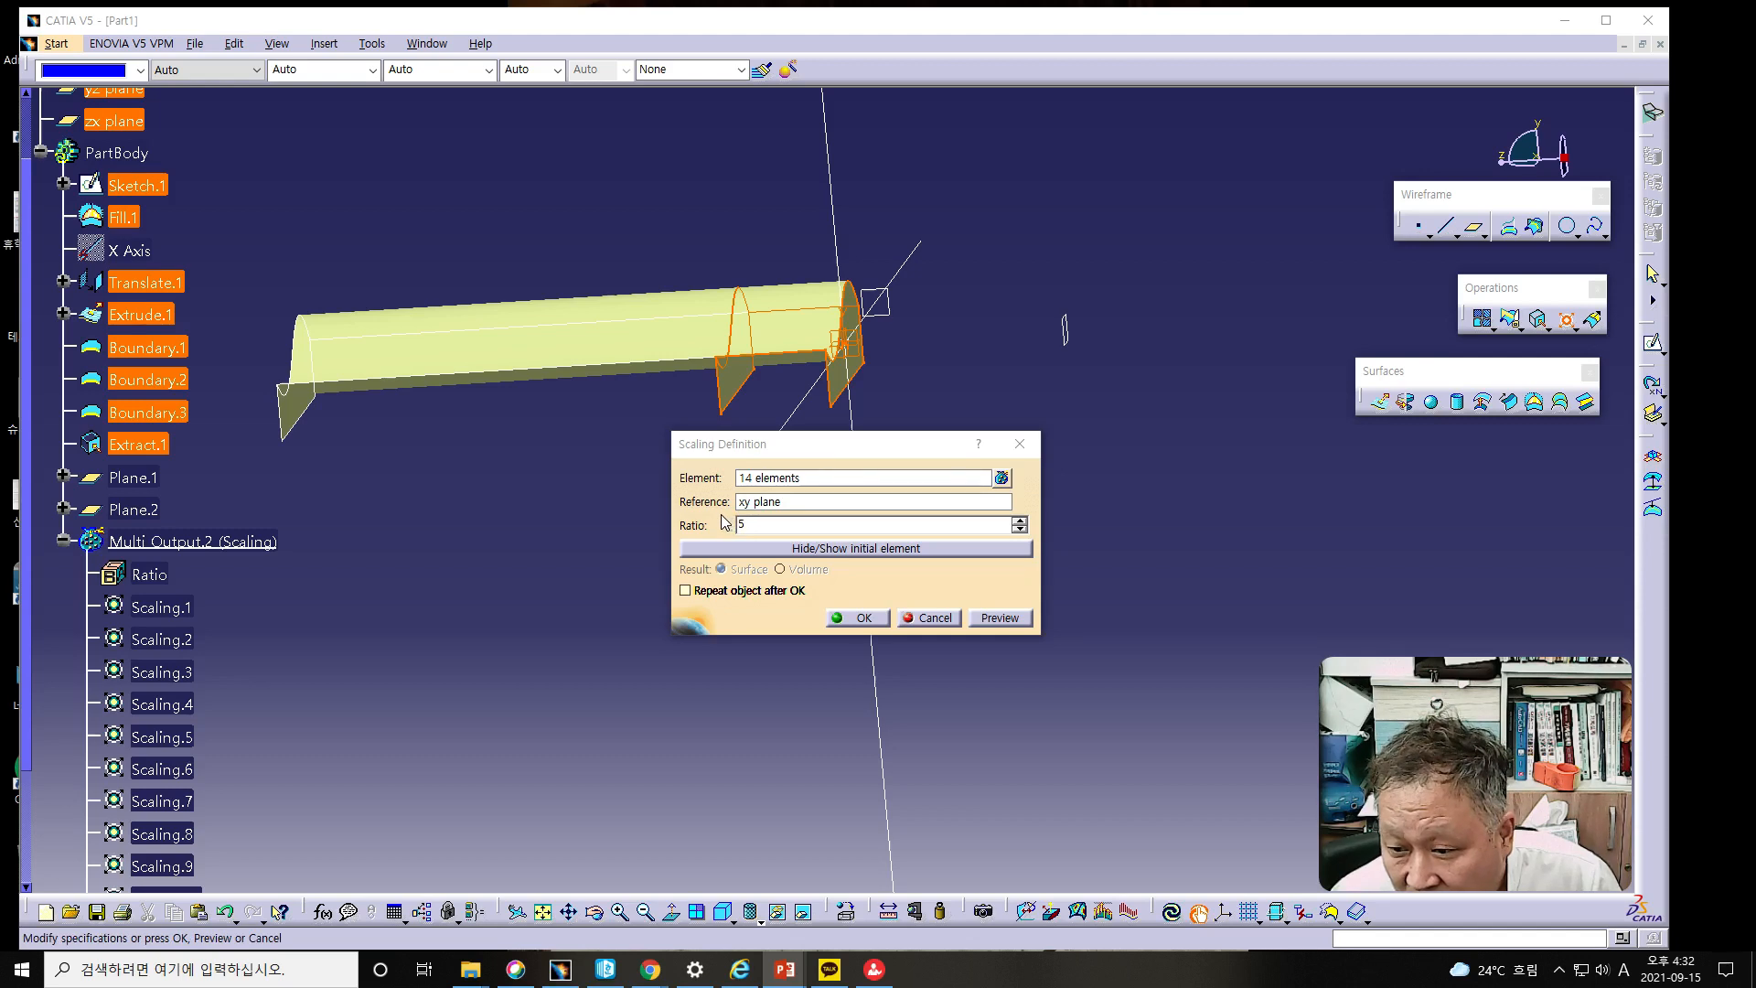
- Switch the Scaling reference to the yz plane and then to the zx plane, inspecting the scaled shape each time
{"action": "left_click", "coordinate": [805, 502]}
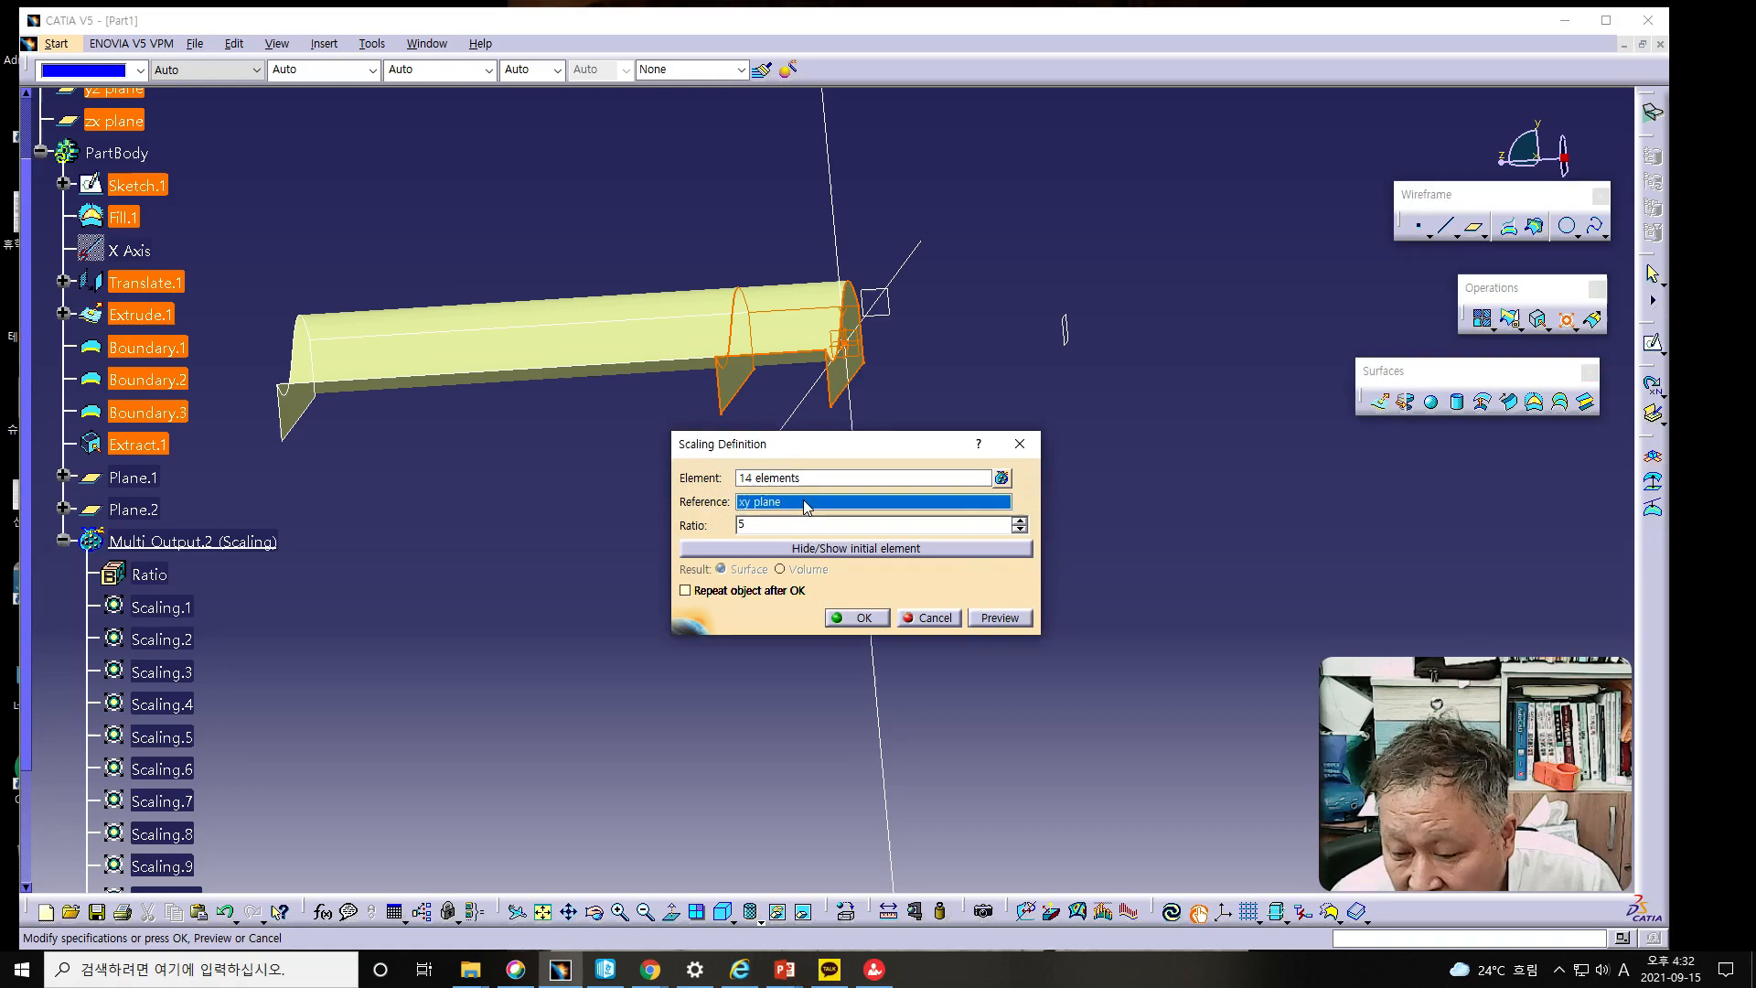
{"action": "right_click", "coordinate": [805, 503]}
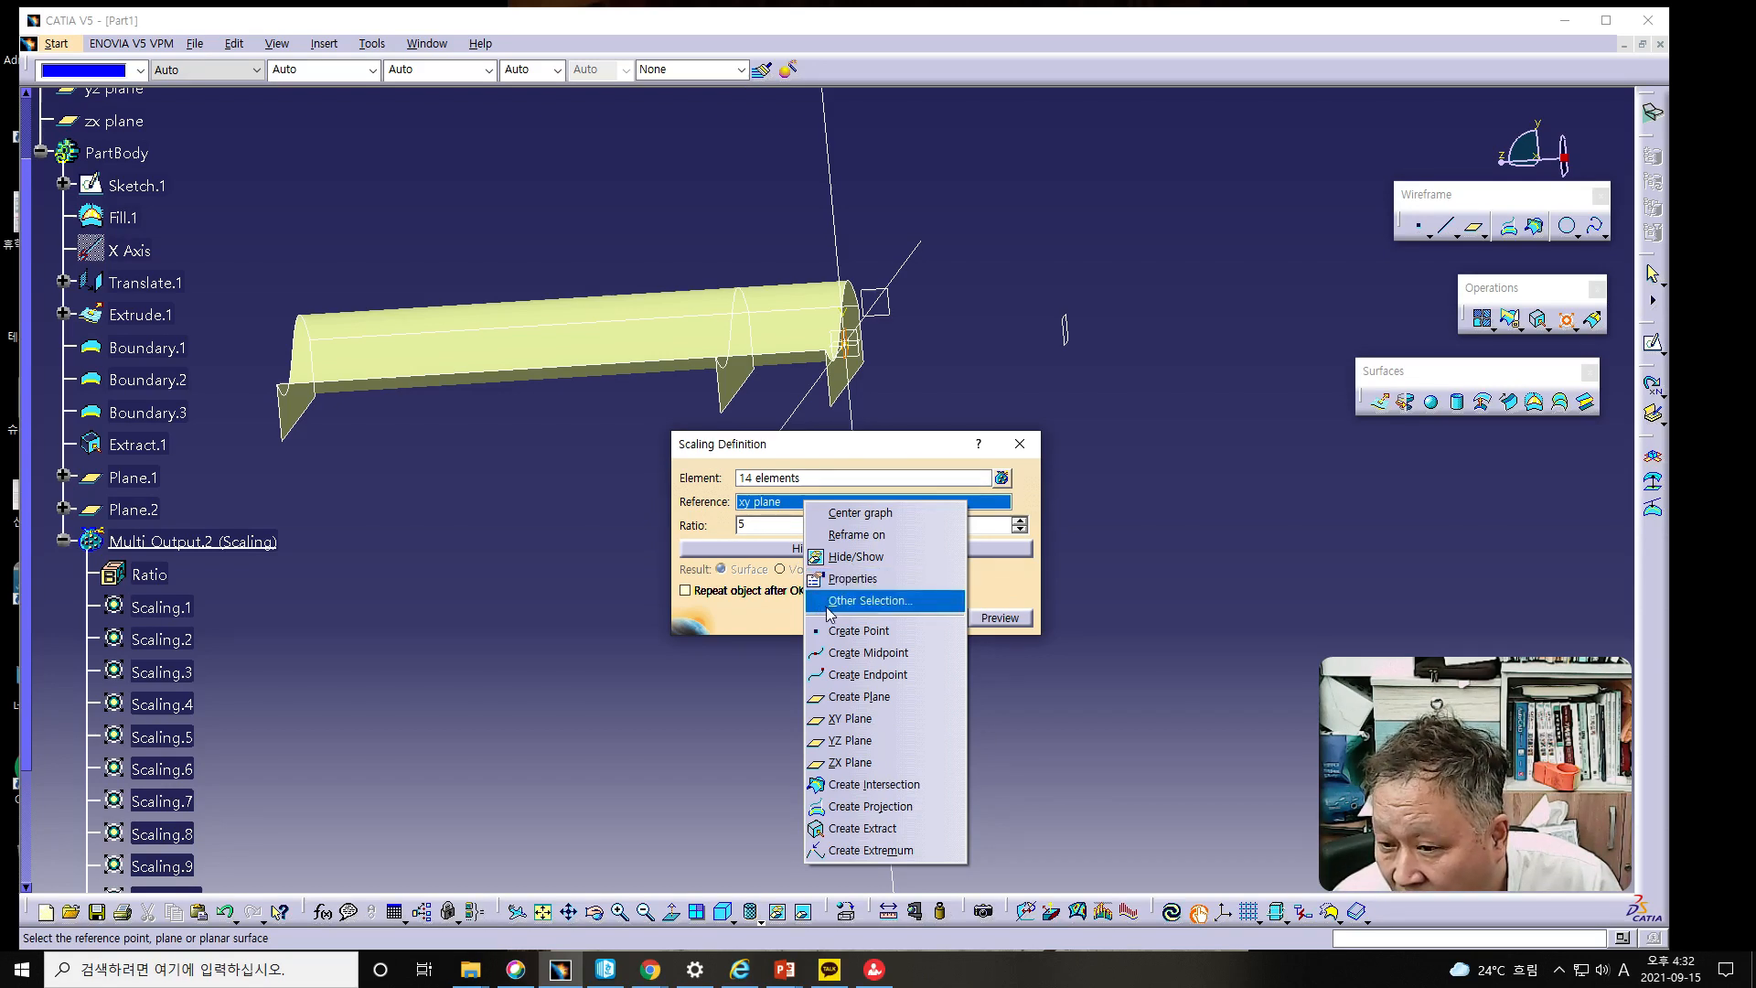
{"action": "left_click", "coordinate": [849, 743]}
{"action": "mouse_move", "coordinate": [893, 337]}
{"action": "middle_mouse_down"}
{"action": "mouse_move", "coordinate": [949, 345]}
{"action": "mouse_move", "coordinate": [776, 372]}
{"action": "mouse_move", "coordinate": [854, 314]}
{"action": "mouse_move", "coordinate": [885, 331]}
{"action": "middle_mouse_up"}
{"action": "right_click", "coordinate": [805, 509]}
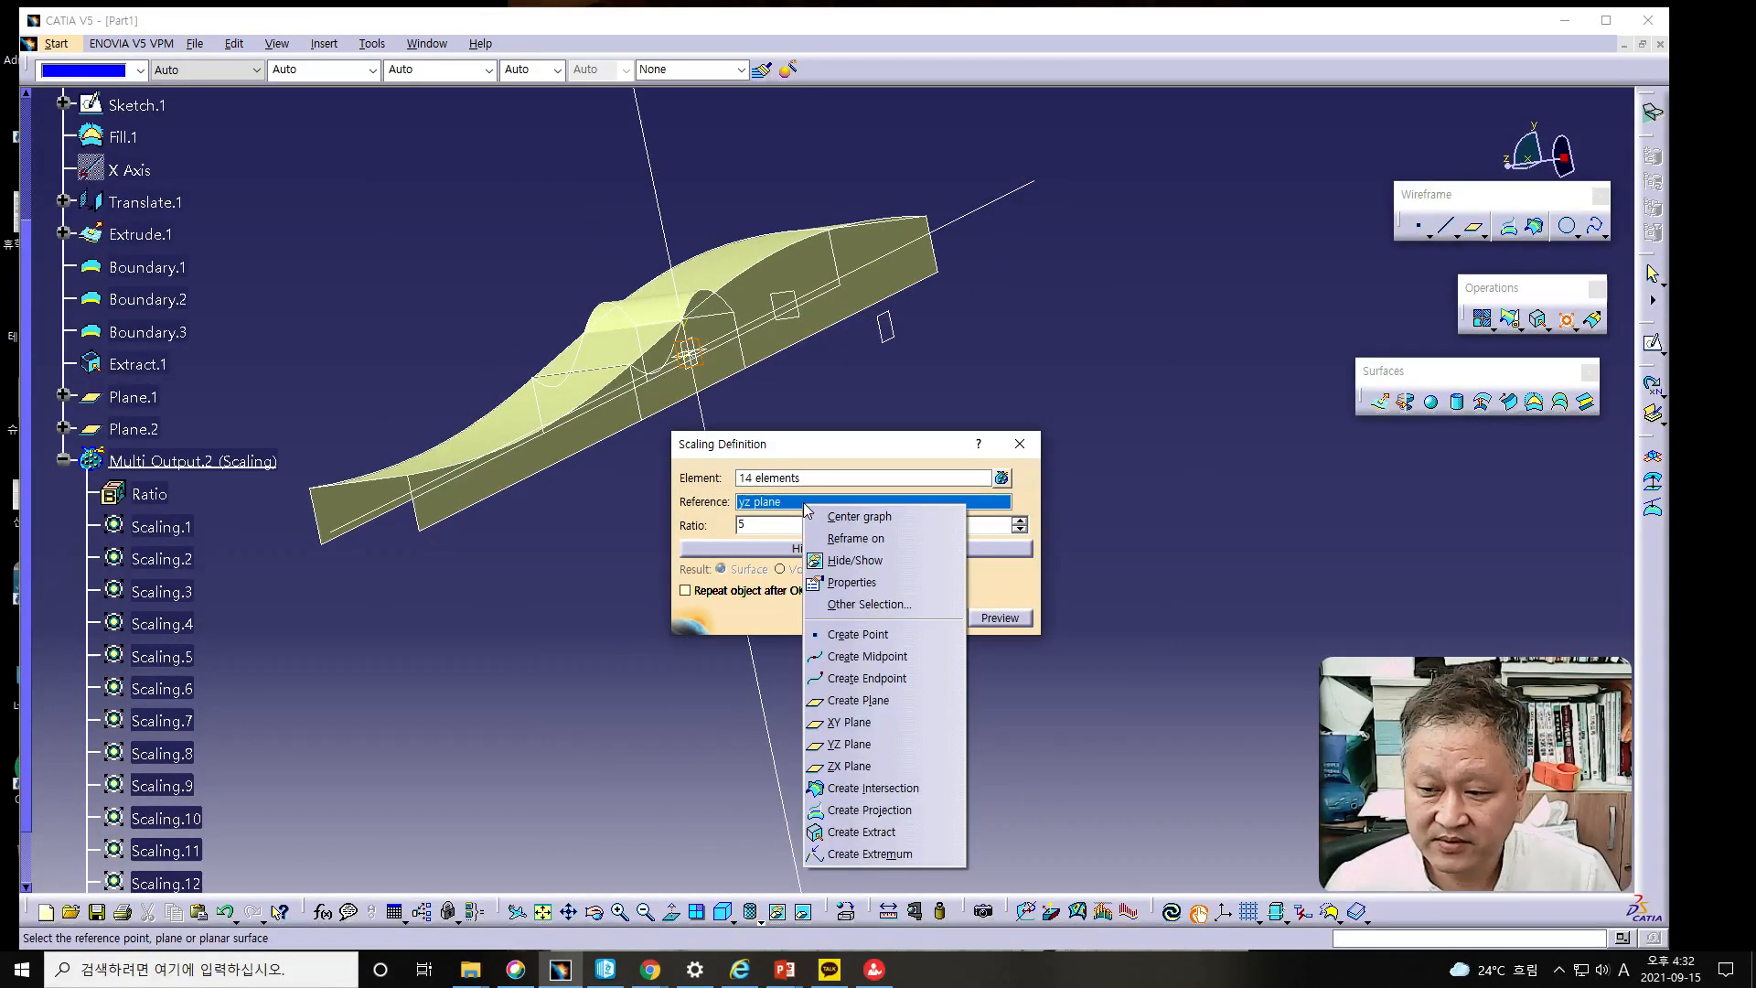
{"action": "left_click", "coordinate": [857, 770]}
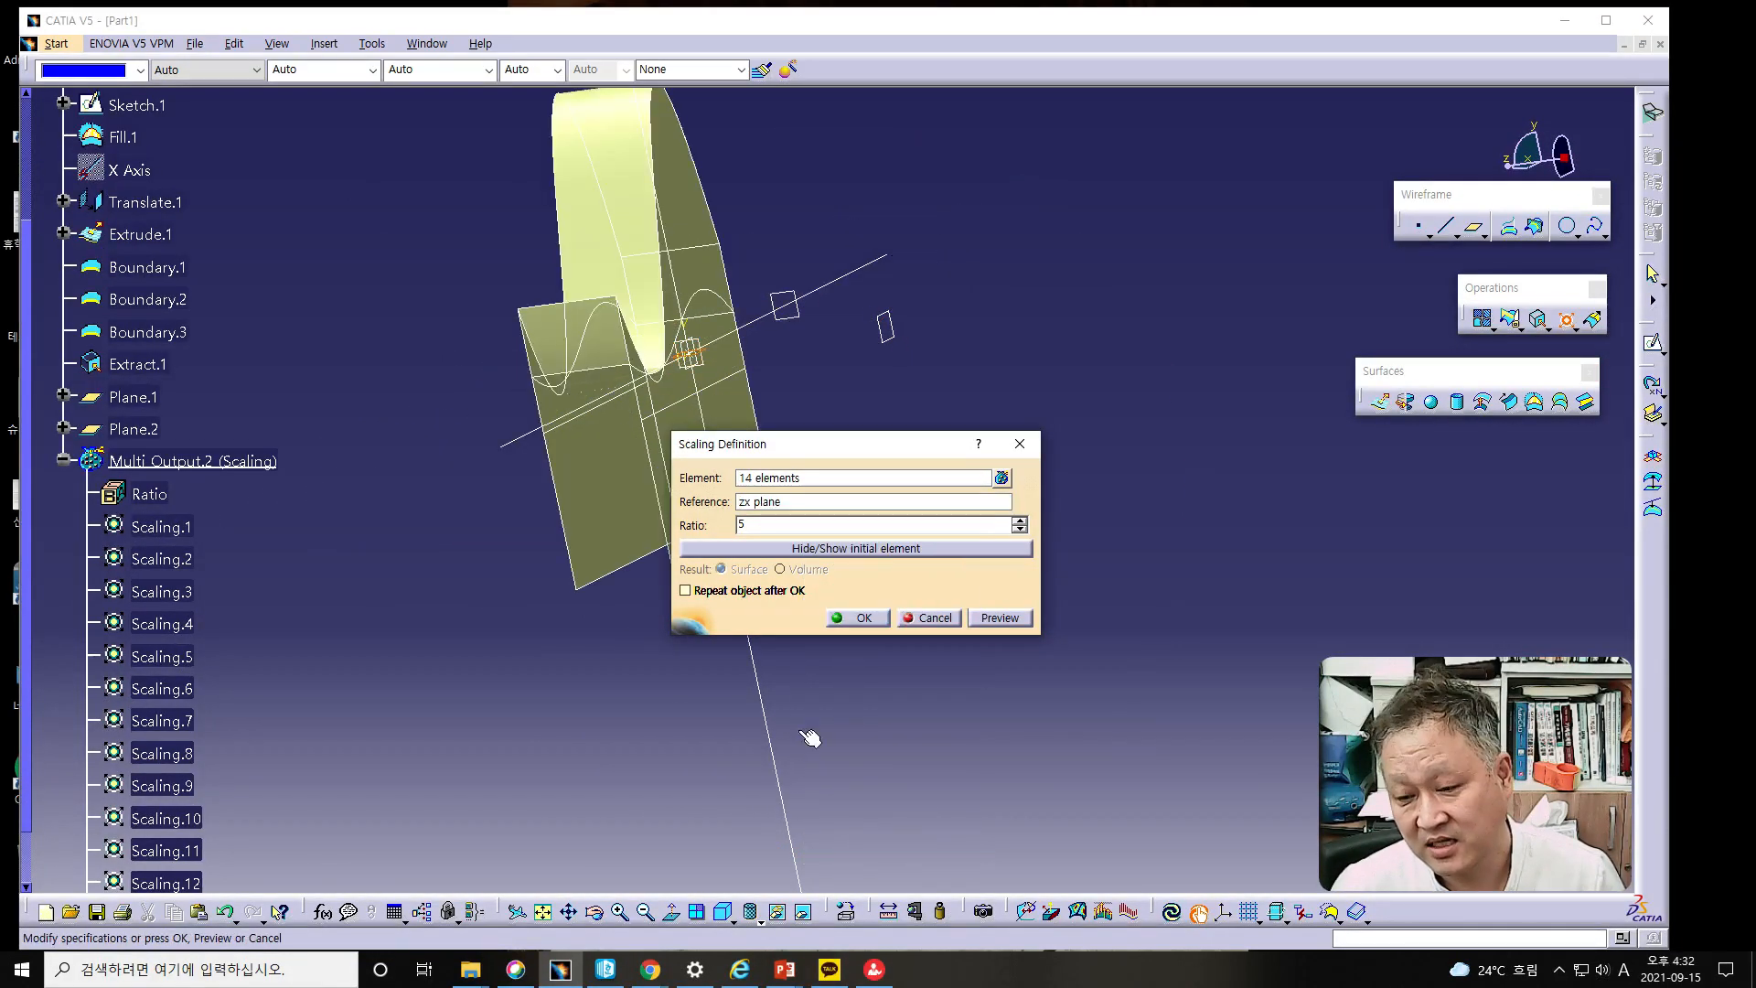
{"action": "middle_click_drag", "start_coordinate": [470, 533], "coordinate": [425, 514]}
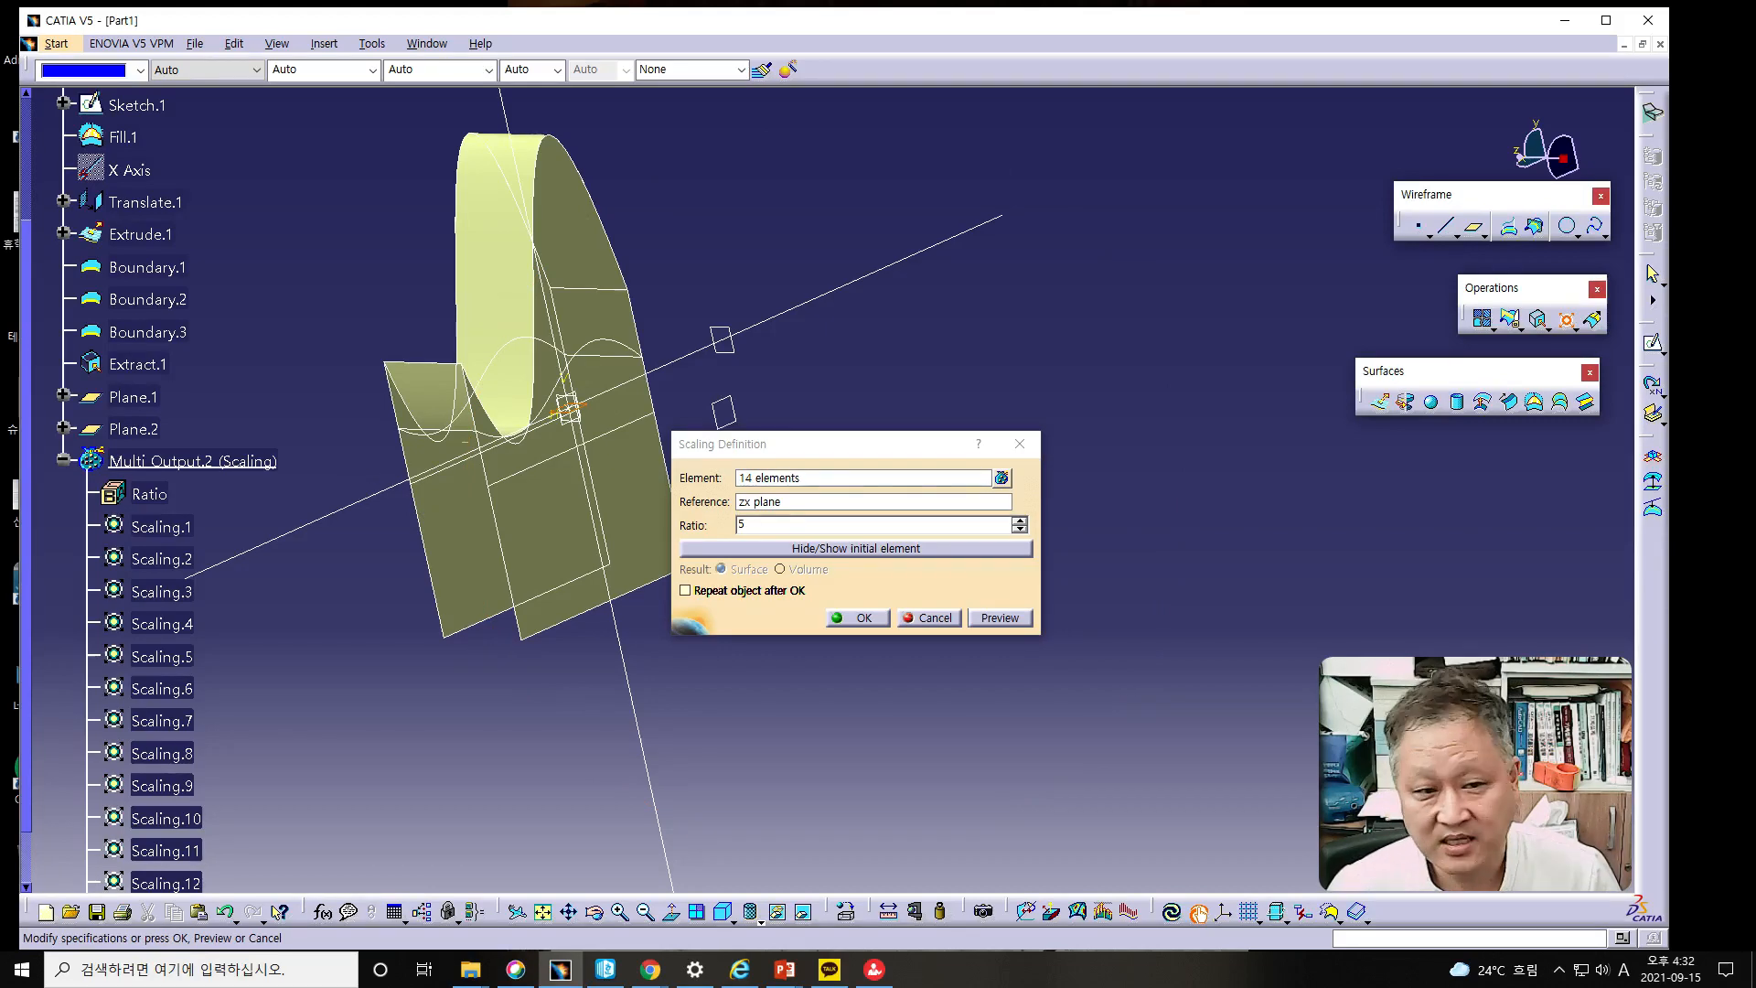
- Read the Scaling and Affinity slides in PowerPoint, return to CATIA, and discard the Scaling
{"action": "left_click_drag", "start_coordinate": [0, 40], "coordinate": [1071, 33]}
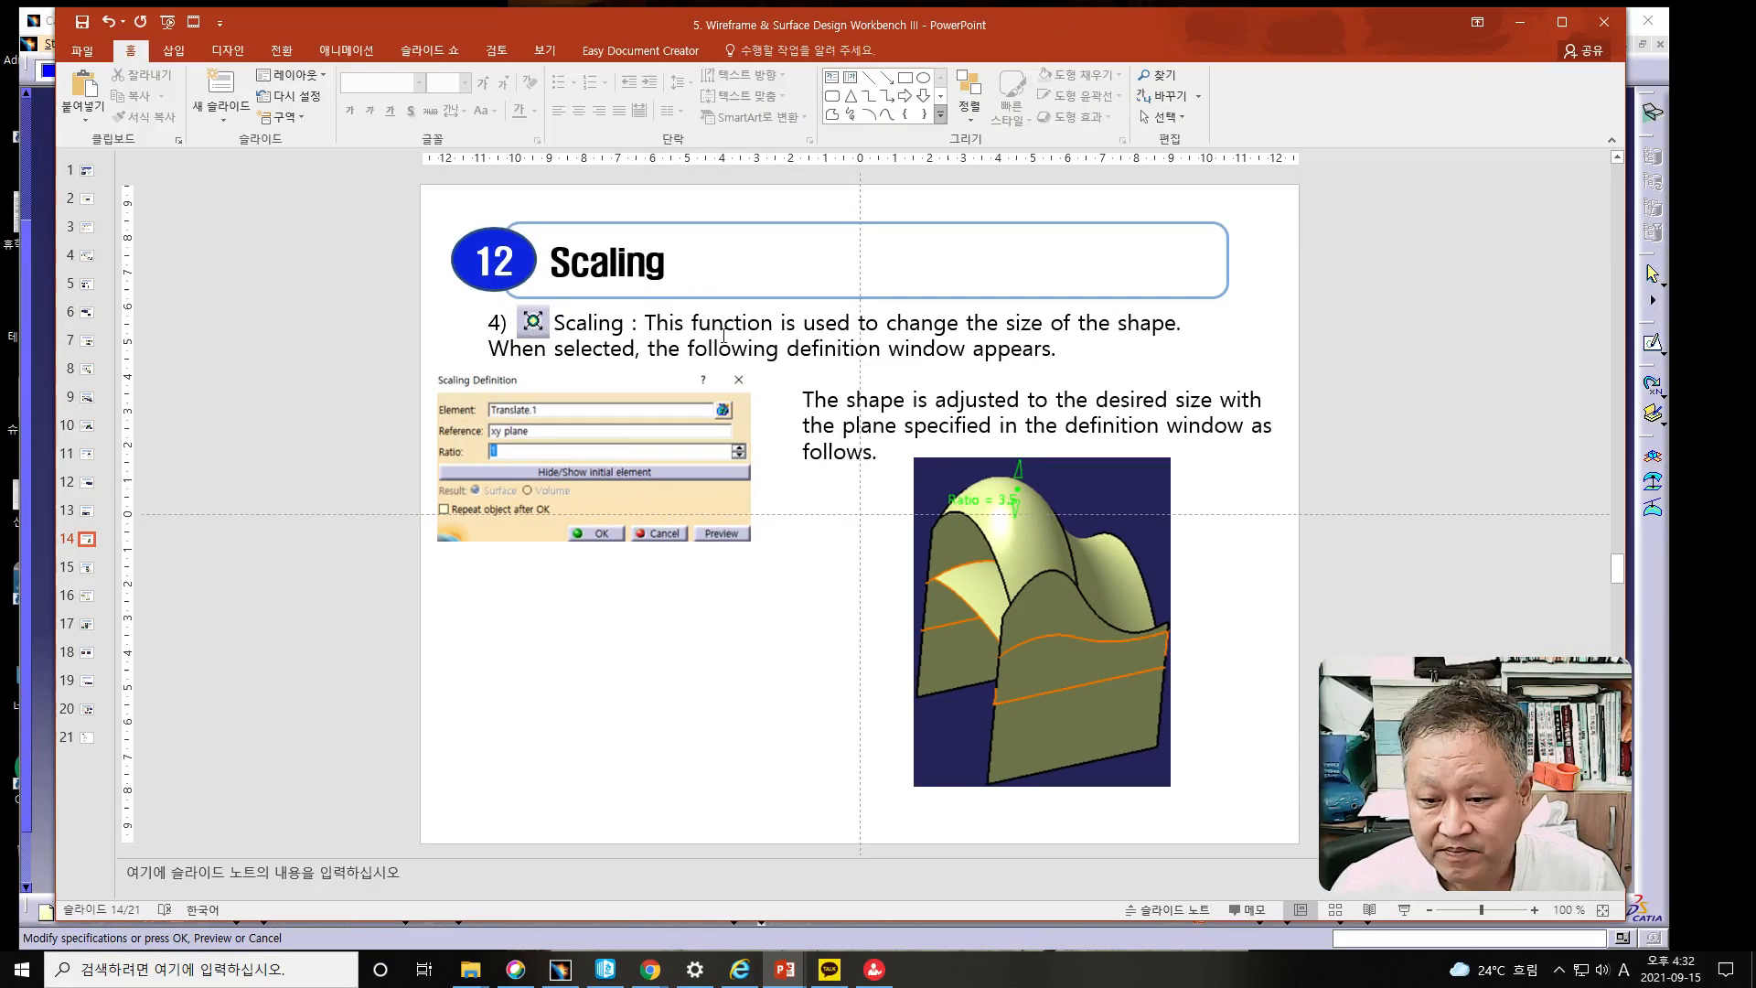
{"action": "scroll", "coordinate": [324, 684], "scroll_direction": "down", "scroll_amount": 1}
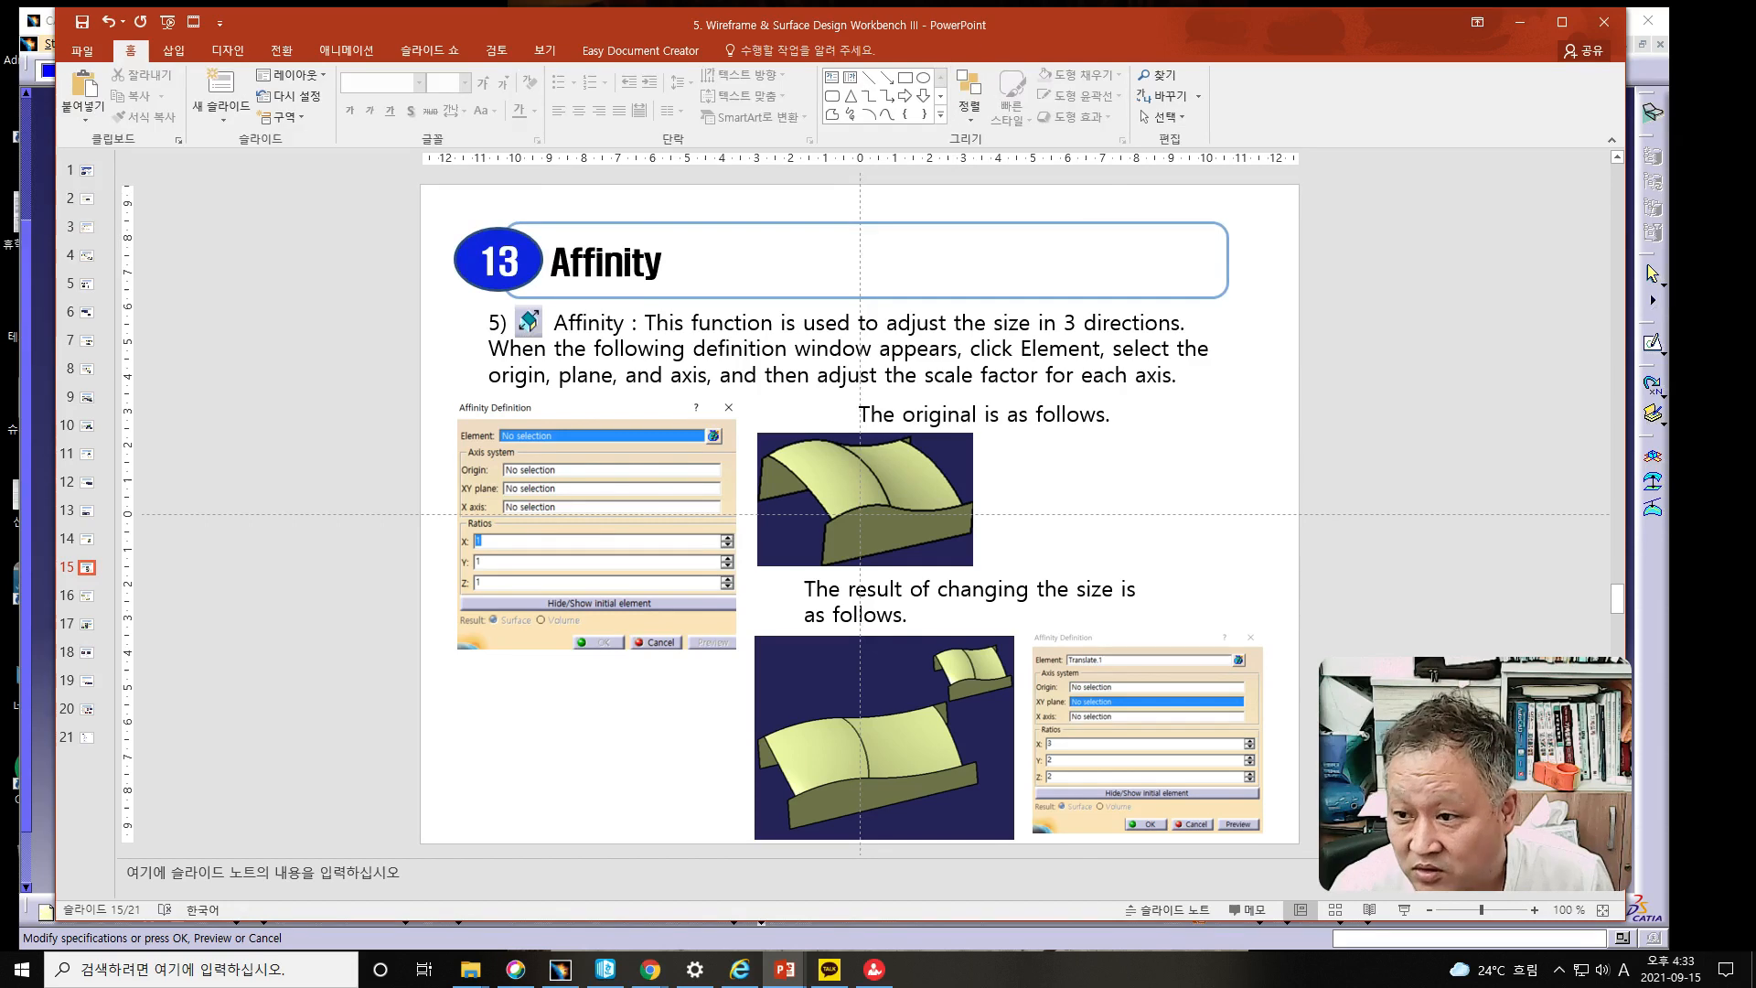
{"action": "left_click_drag", "start_coordinate": [974, 27], "coordinate": [0, 54]}
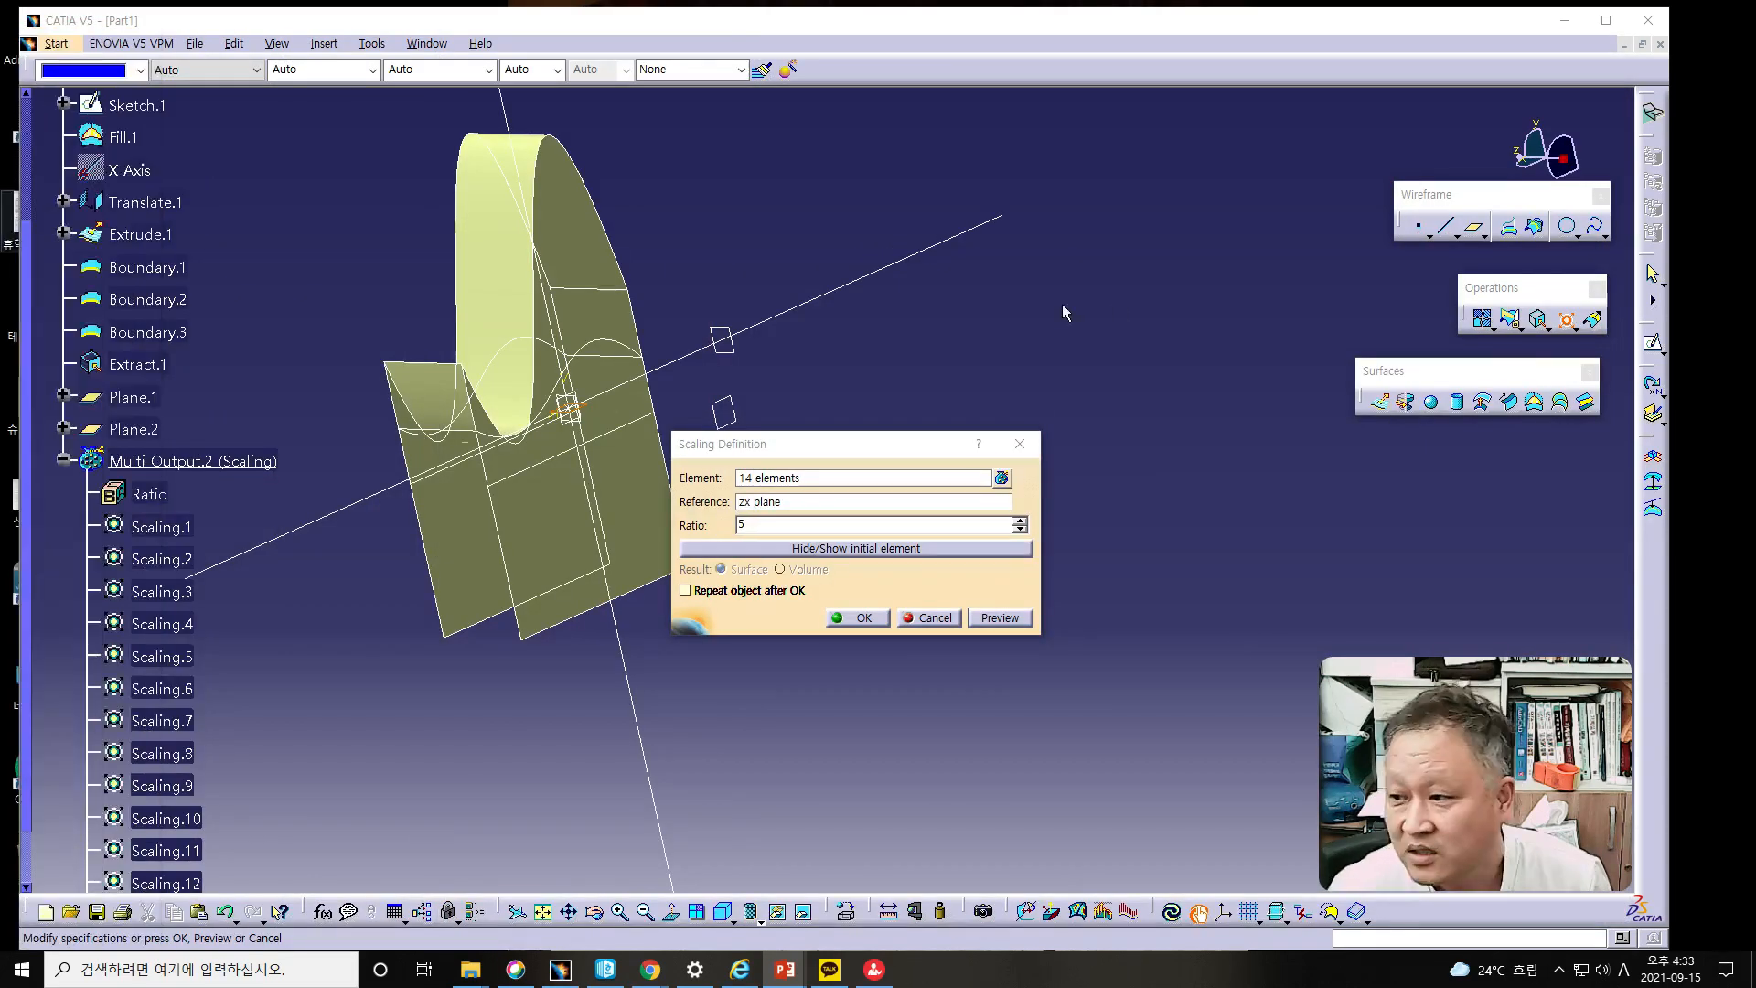
{"action": "left_click", "coordinate": [1577, 332]}
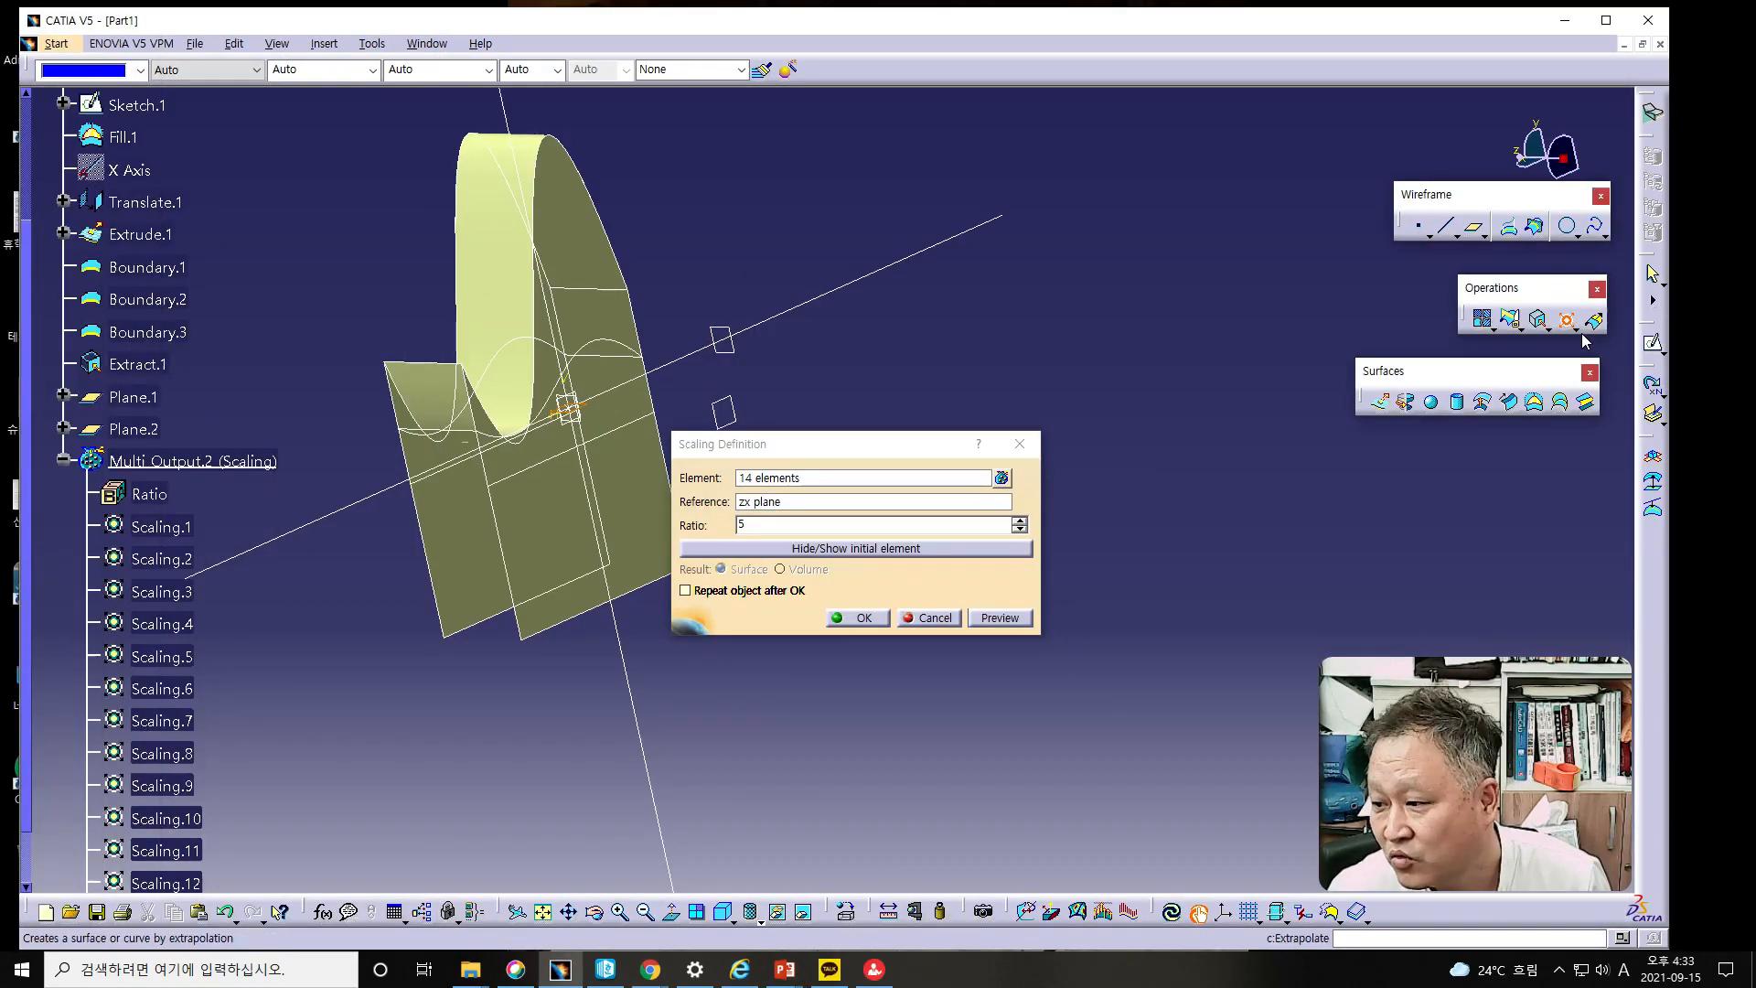
{"action": "left_click", "coordinate": [926, 620]}
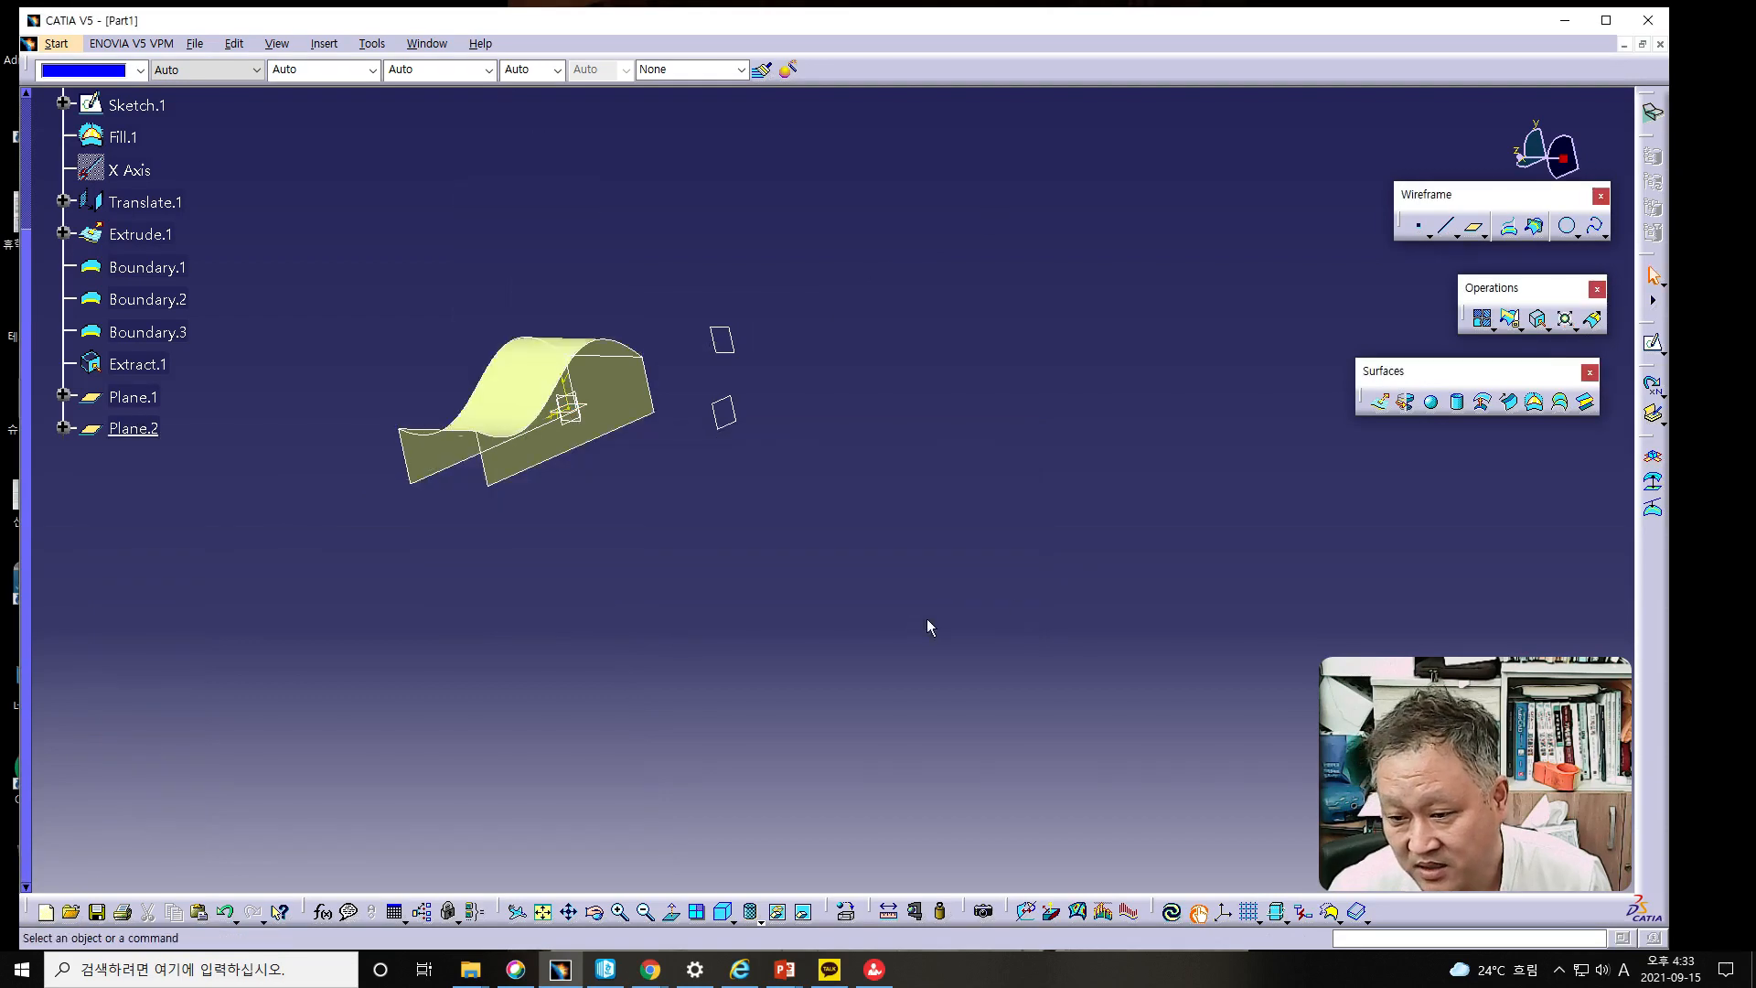
- Try an Affinity of all part elements with ratios X 3, Y 2 and Z 2
{"action": "left_click", "coordinate": [1577, 330]}
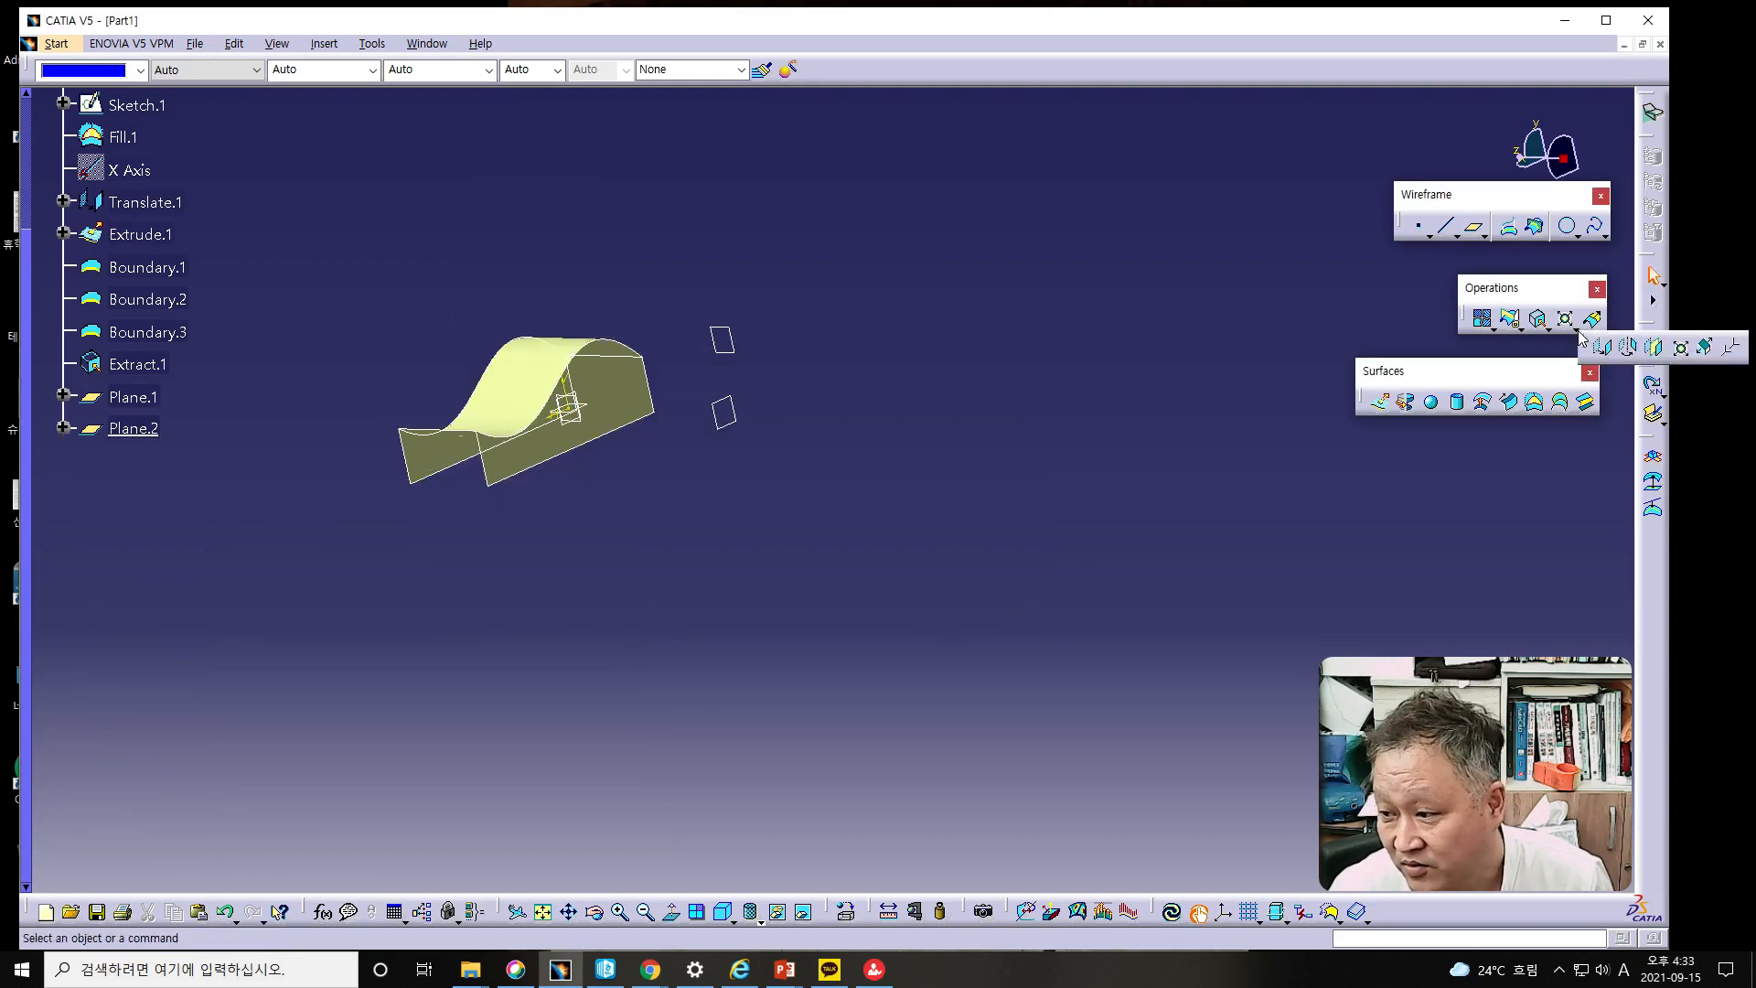
{"action": "left_click", "coordinate": [1707, 347]}
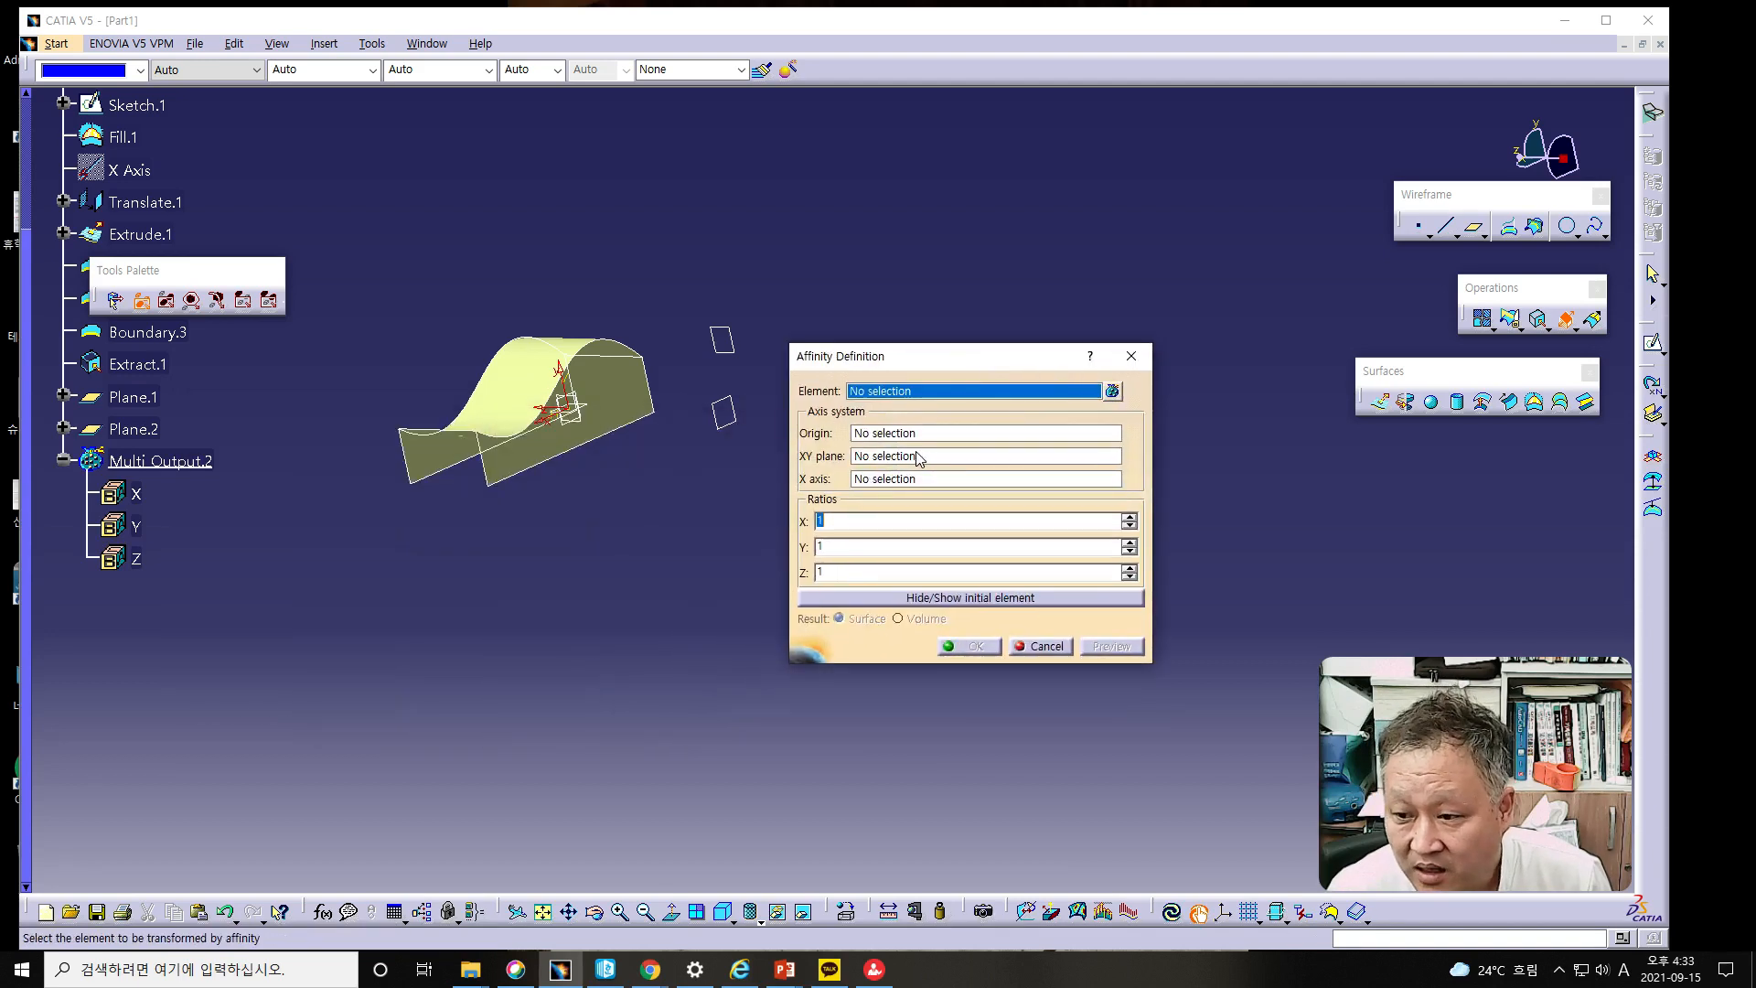
{"action": "left_click_drag", "start_coordinate": [366, 282], "coordinate": [655, 523]}
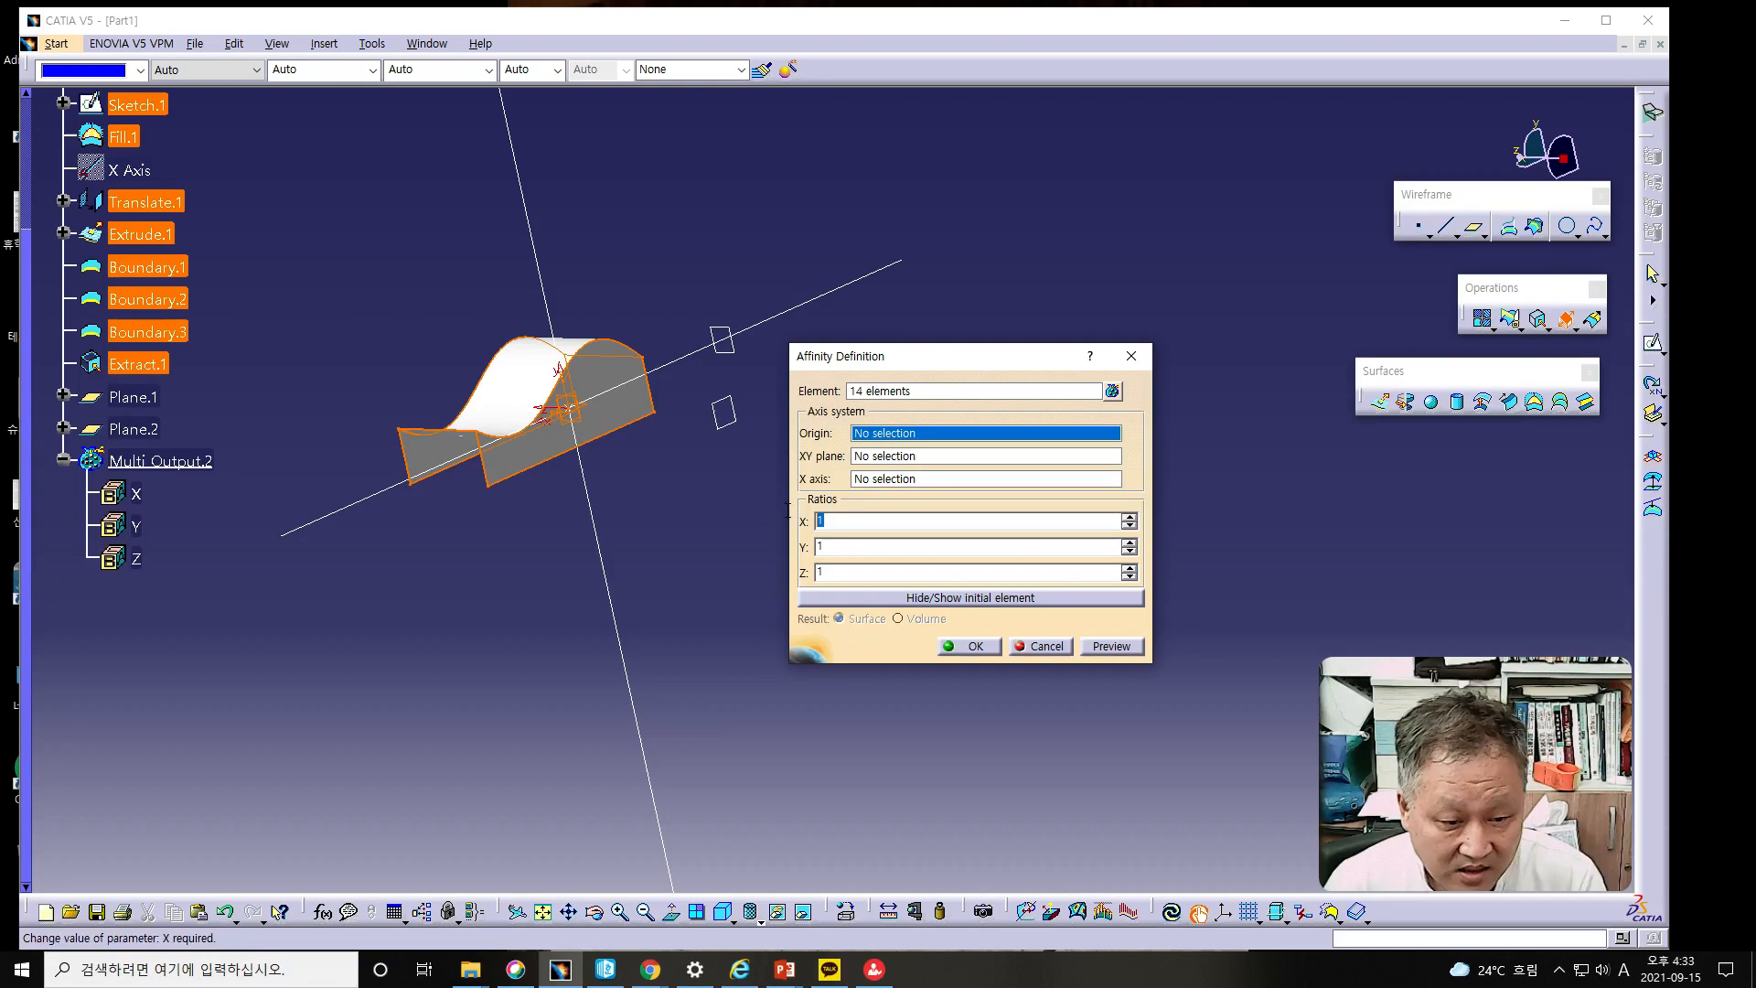
{"action": "type", "text": "3"}
{"action": "key", "text": "Tab"}
{"action": "type", "text": "2"}
{"action": "key", "text": "Tab"}
{"action": "type", "text": "2"}
{"action": "key", "text": "Tab"}
{"action": "middle_click_drag", "start_coordinate": [417, 606], "coordinate": [512, 632]}
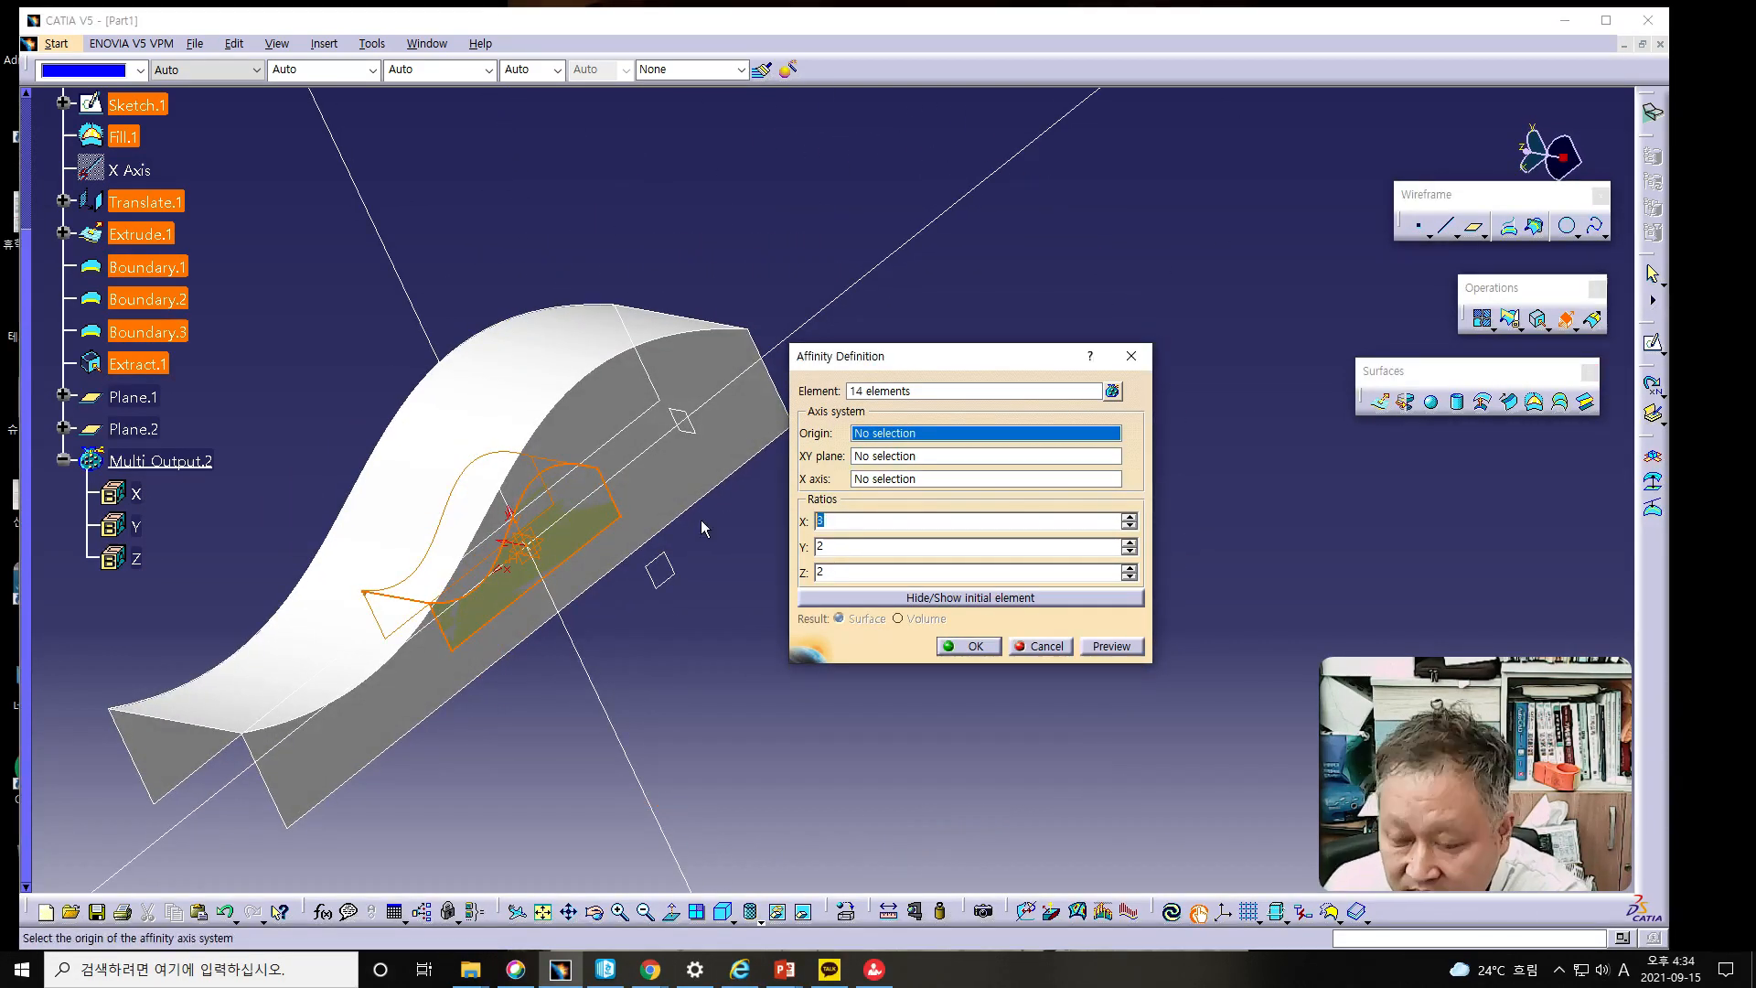
- Set the Affinity's X ratio to 2, preview and inspect the enlarged shape, and discard it
{"action": "type", "text": "2"}
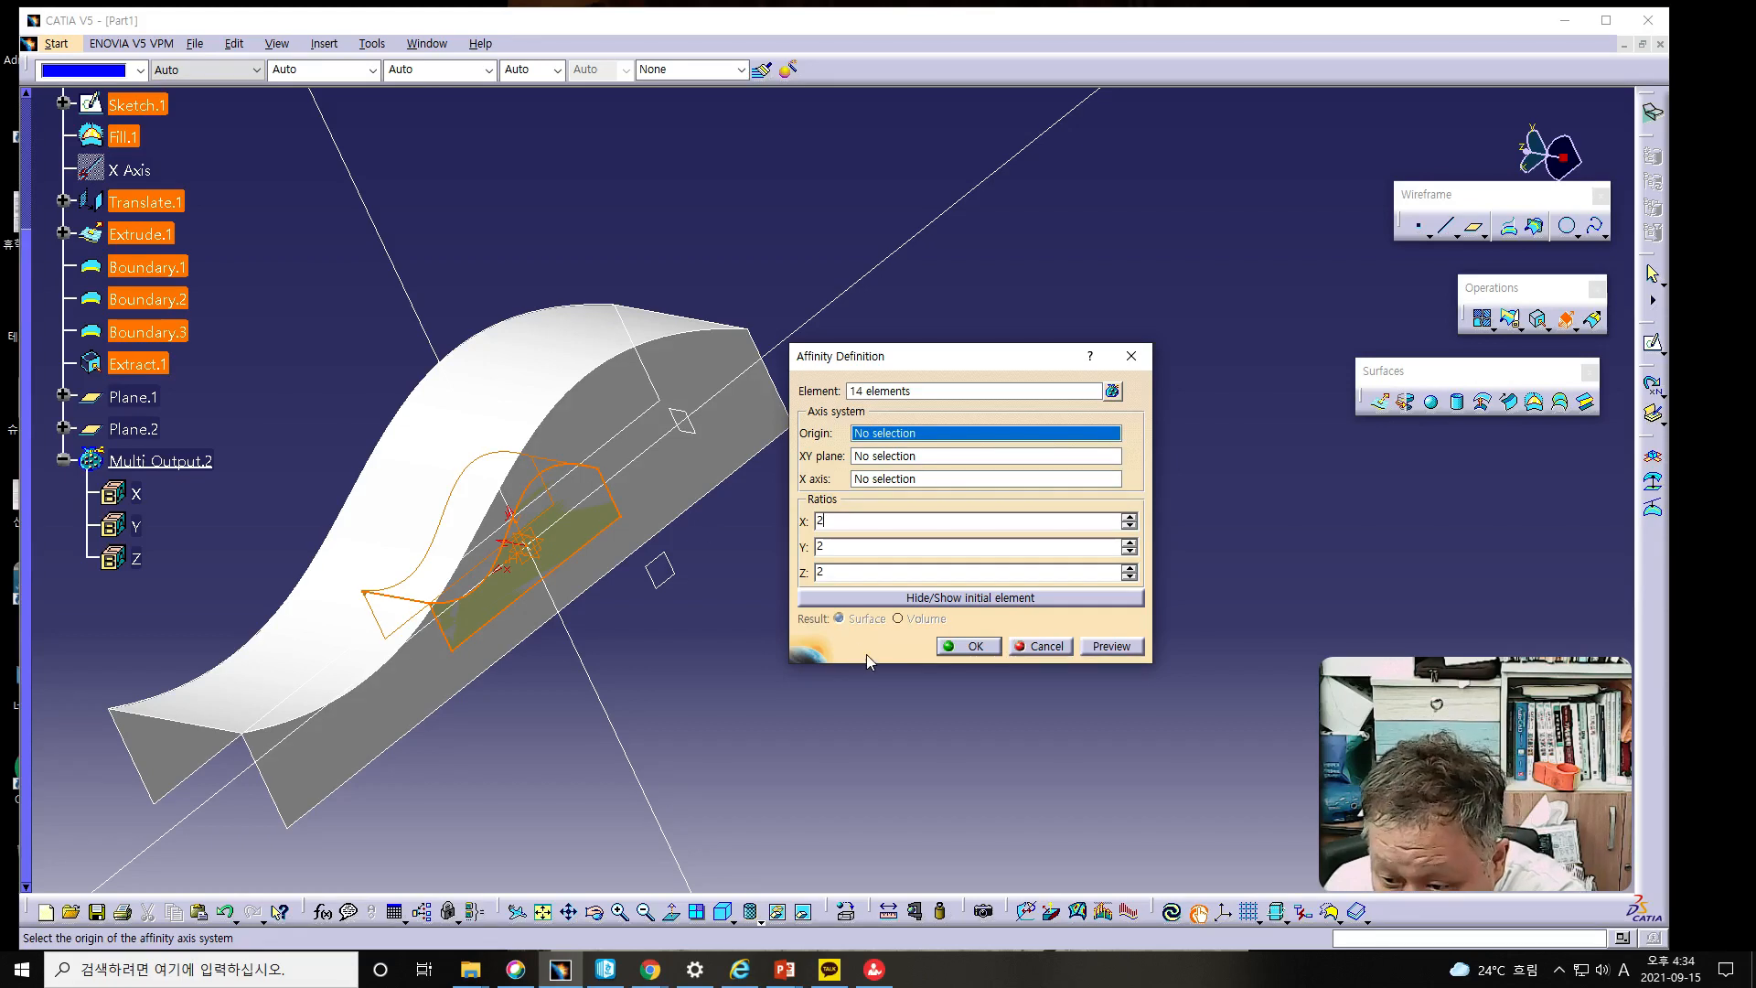
{"action": "left_click", "coordinate": [1110, 646]}
{"action": "middle_click_drag", "start_coordinate": [561, 662], "coordinate": [738, 651]}
{"action": "left_click_drag", "start_coordinate": [915, 356], "coordinate": [1111, 337]}
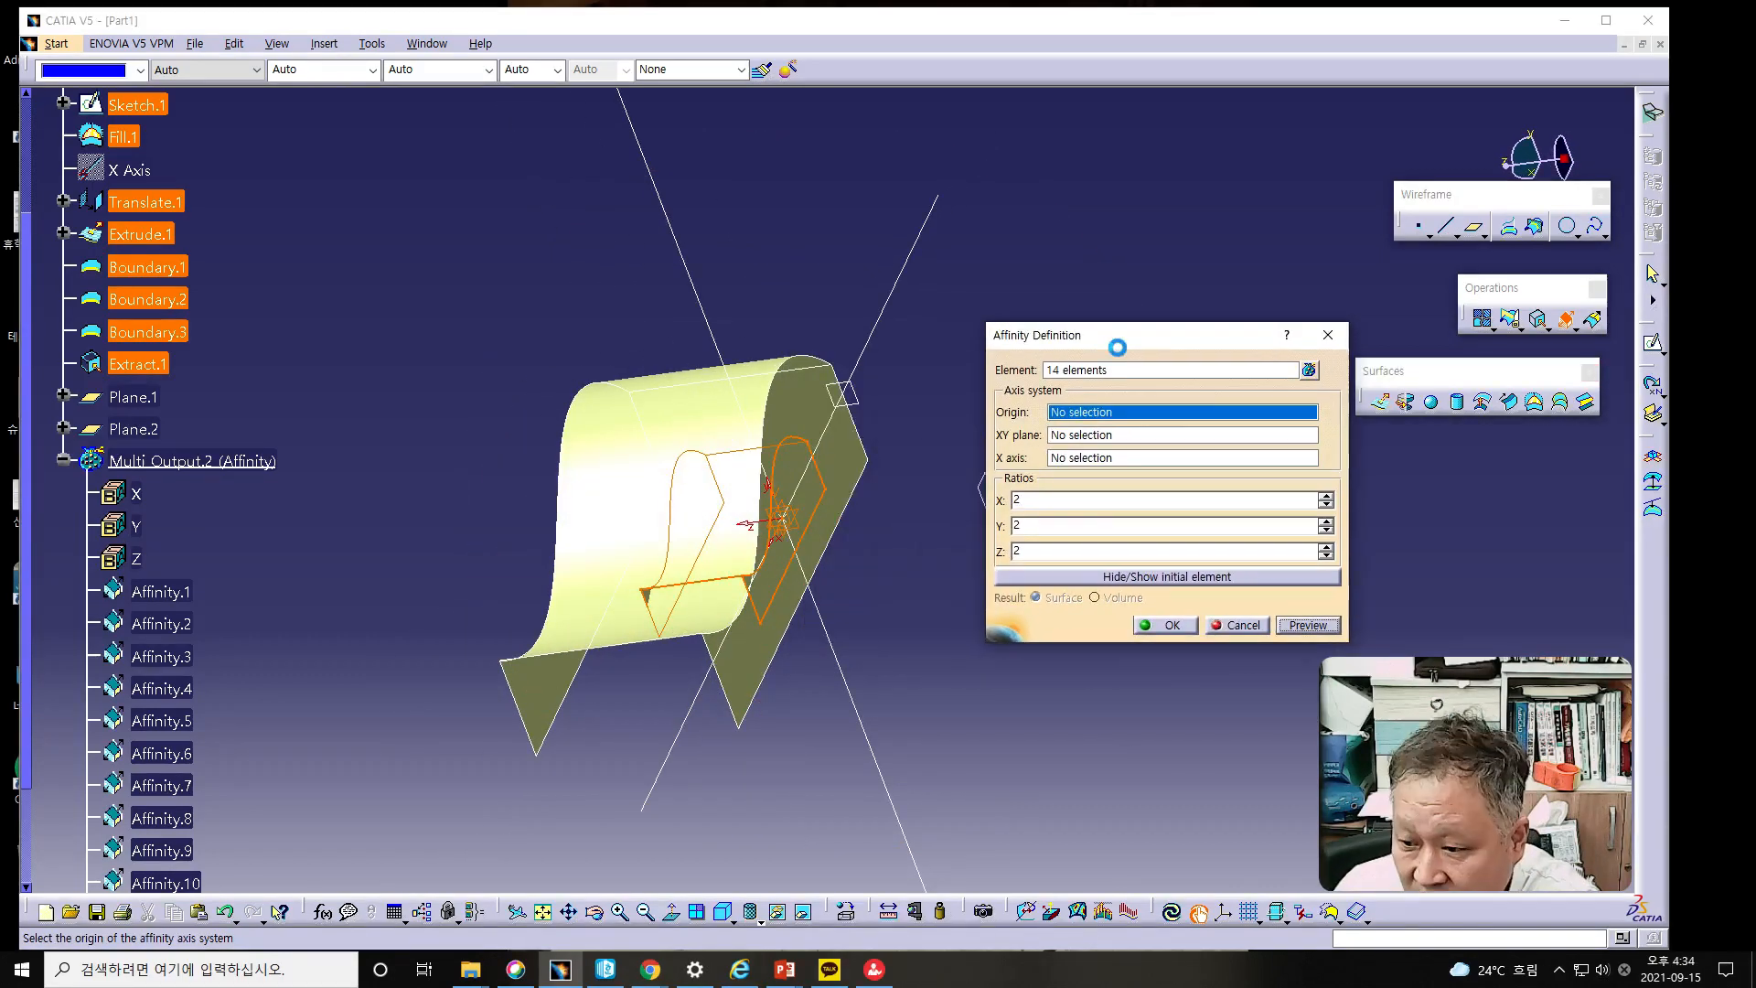
{"action": "middle_click_drag", "start_coordinate": [536, 618], "coordinate": [530, 457]}
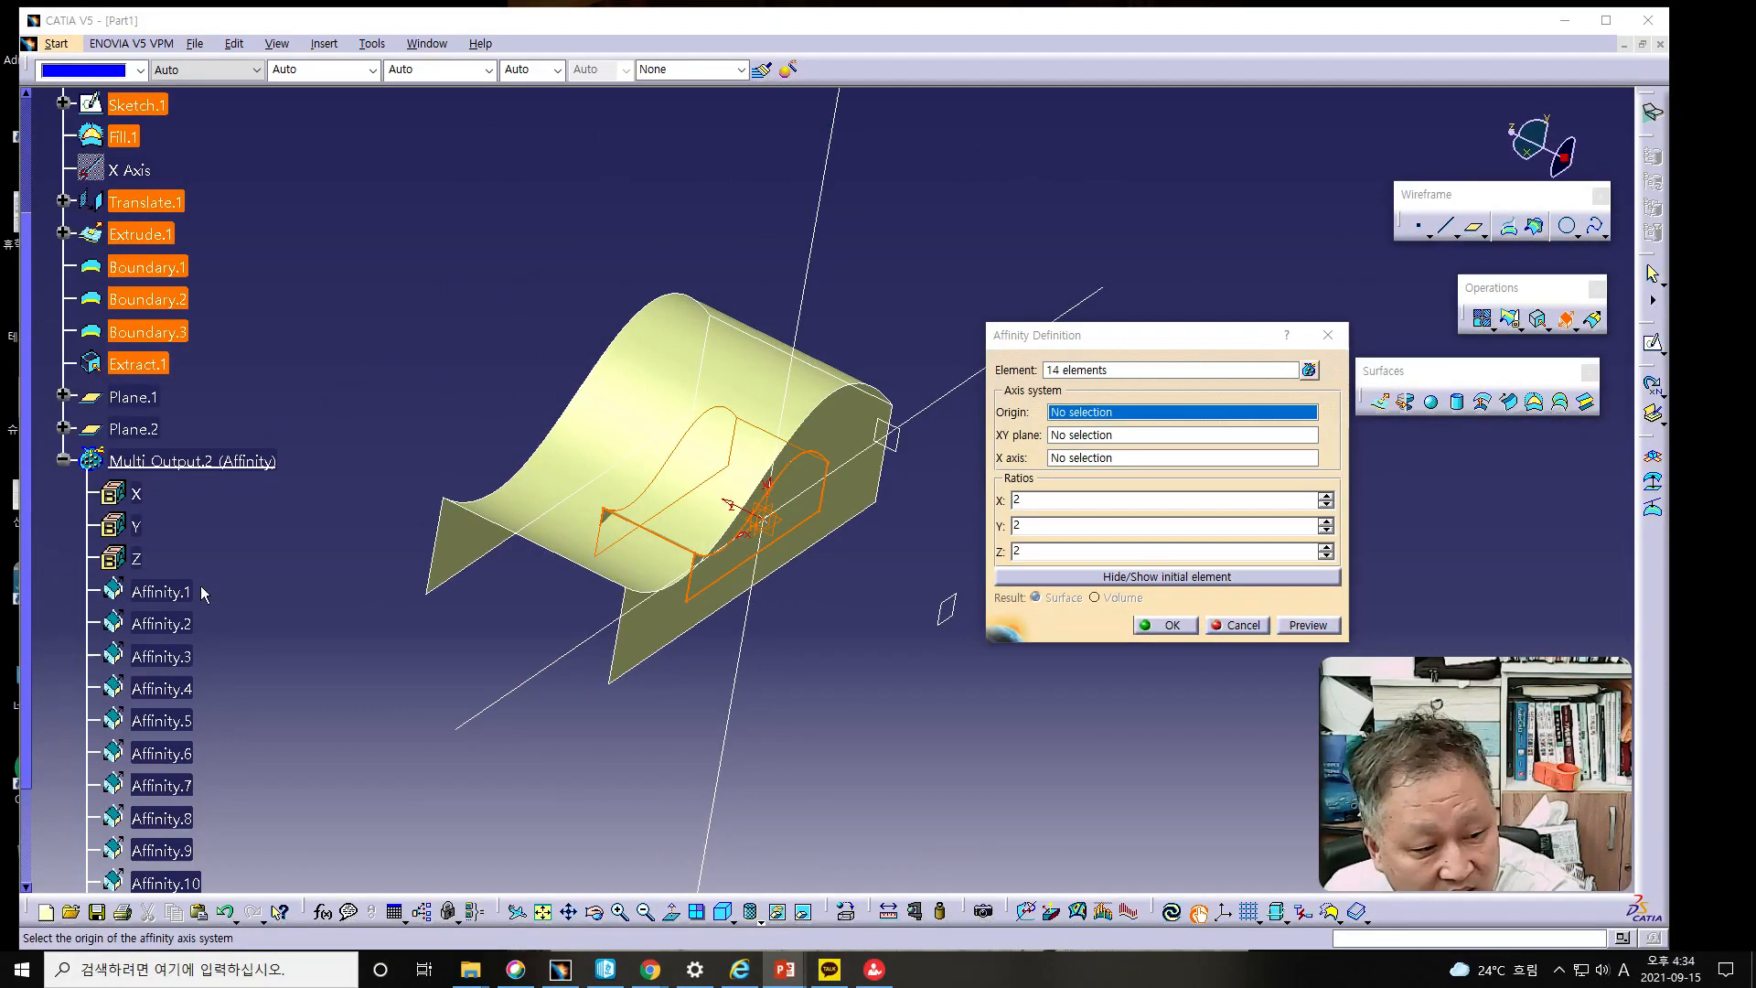
{"action": "left_click", "coordinate": [1240, 626]}
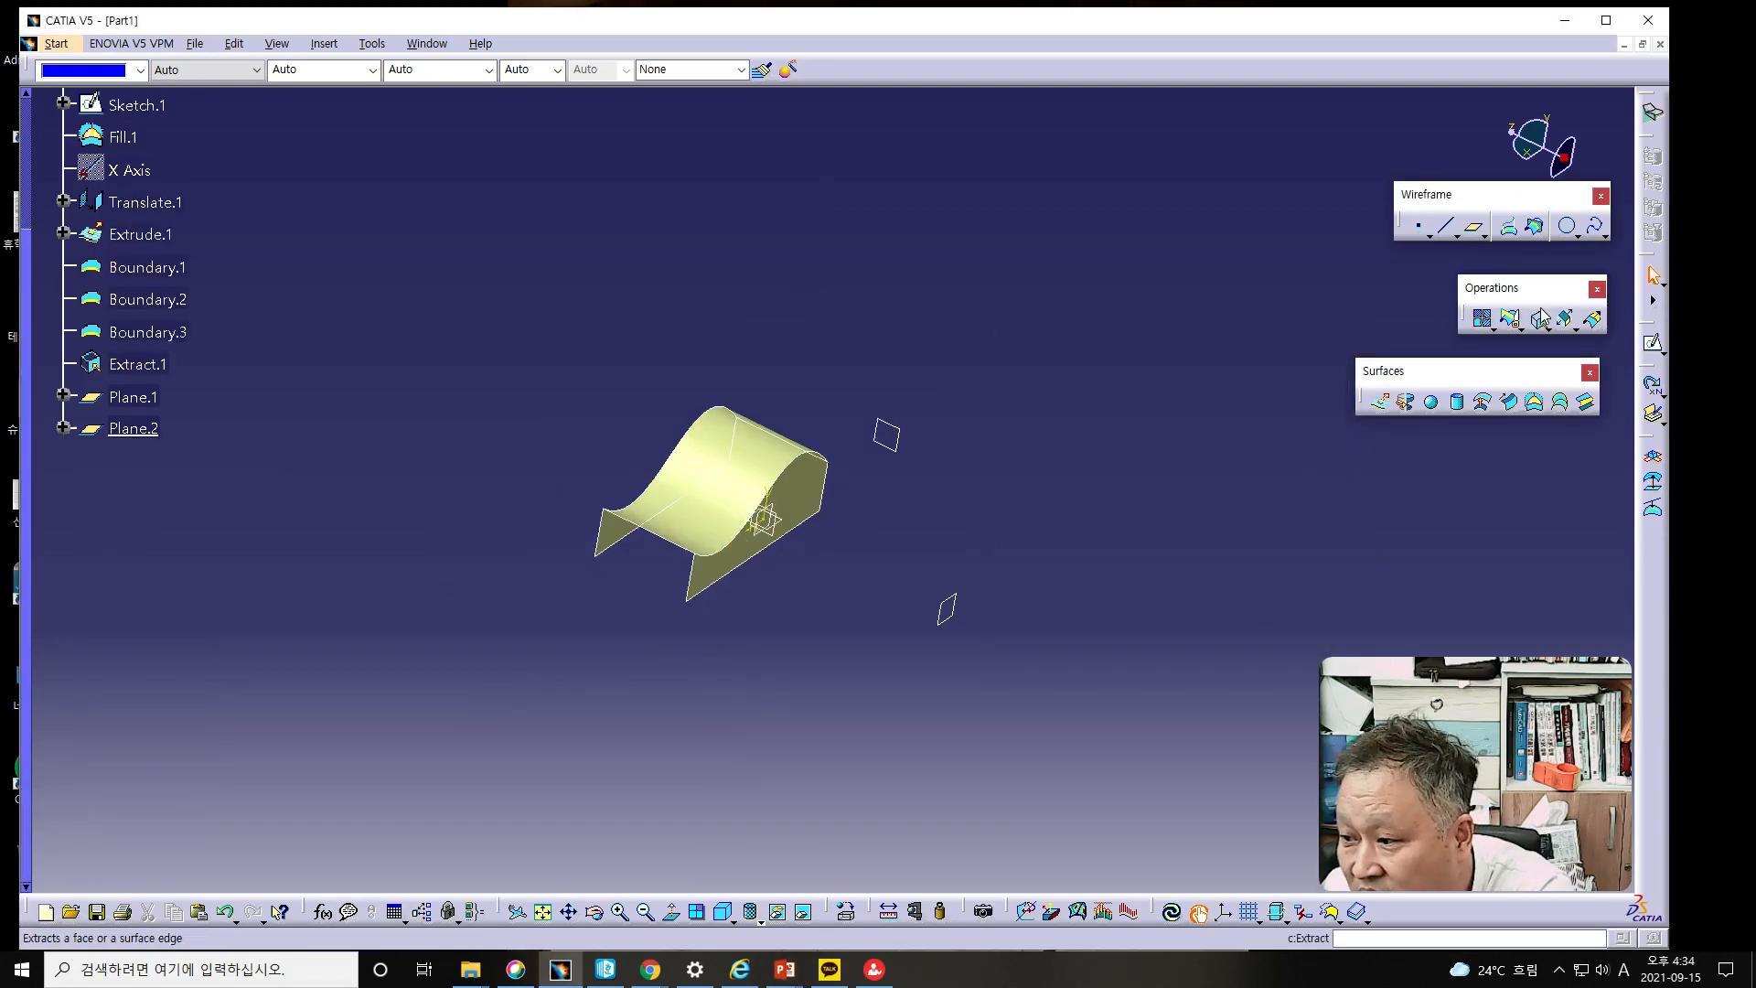
- Start an Axis To Axis transformation of all part elements and begin creating a new axis system as its reference
{"action": "left_click", "coordinate": [1570, 324]}
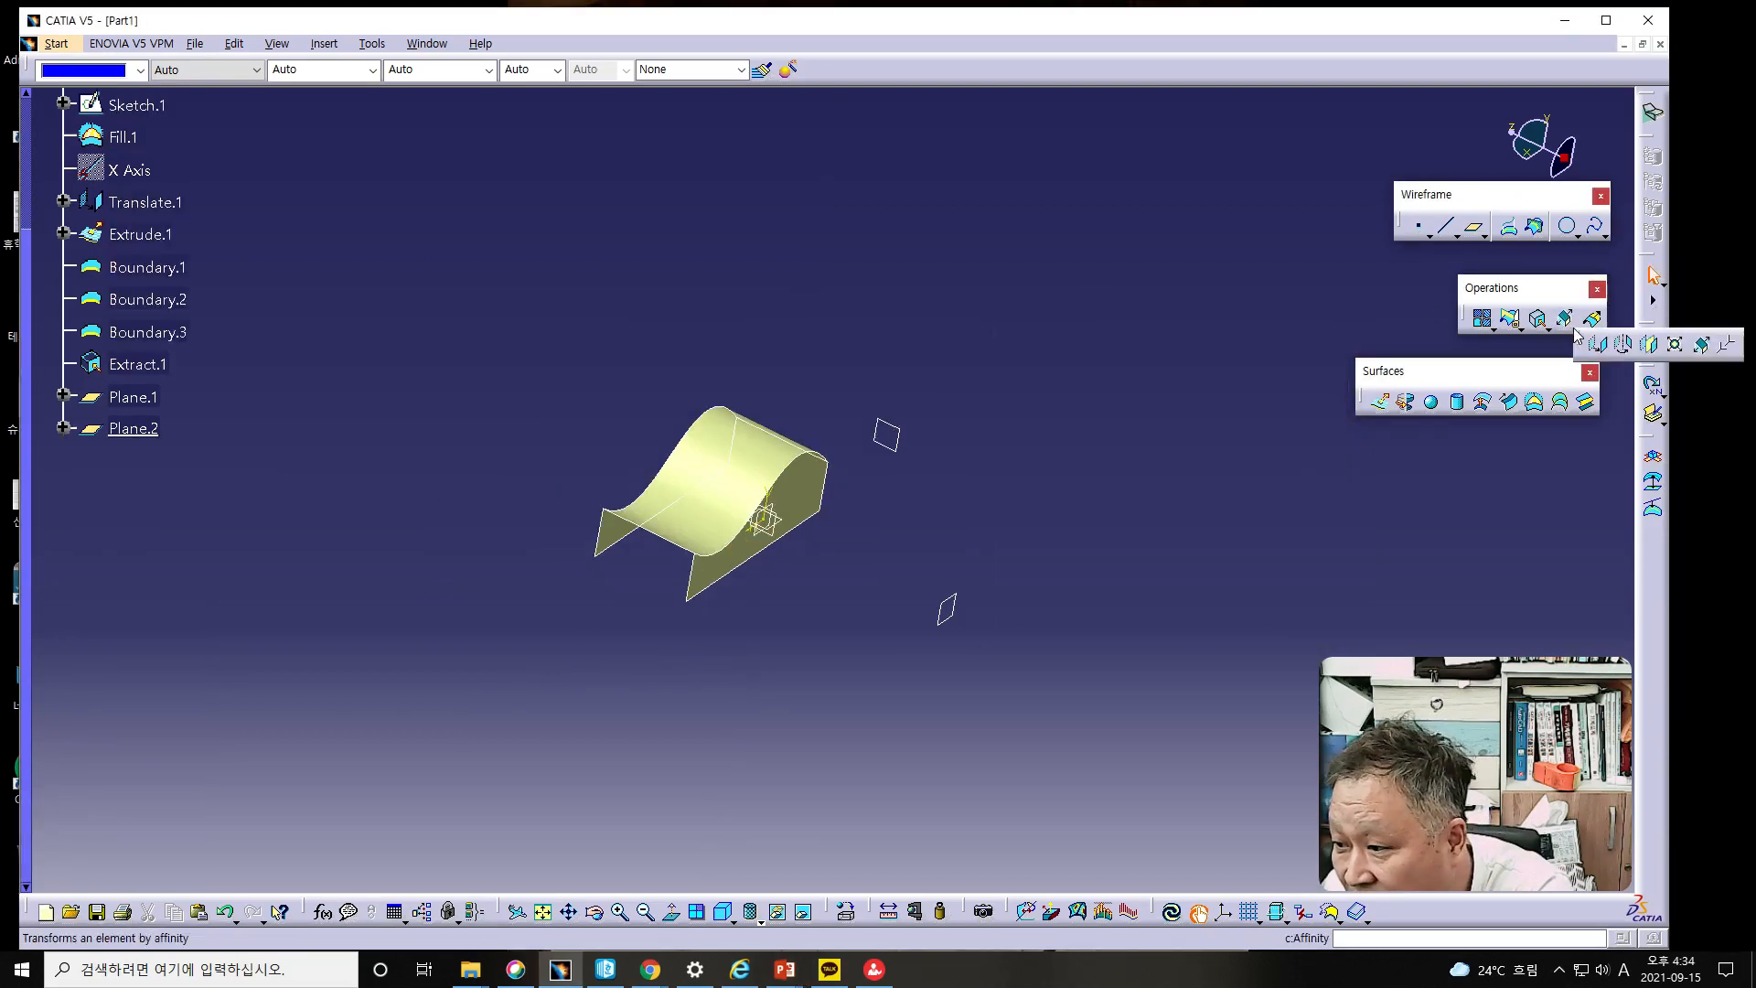
{"action": "left_click", "coordinate": [1731, 352]}
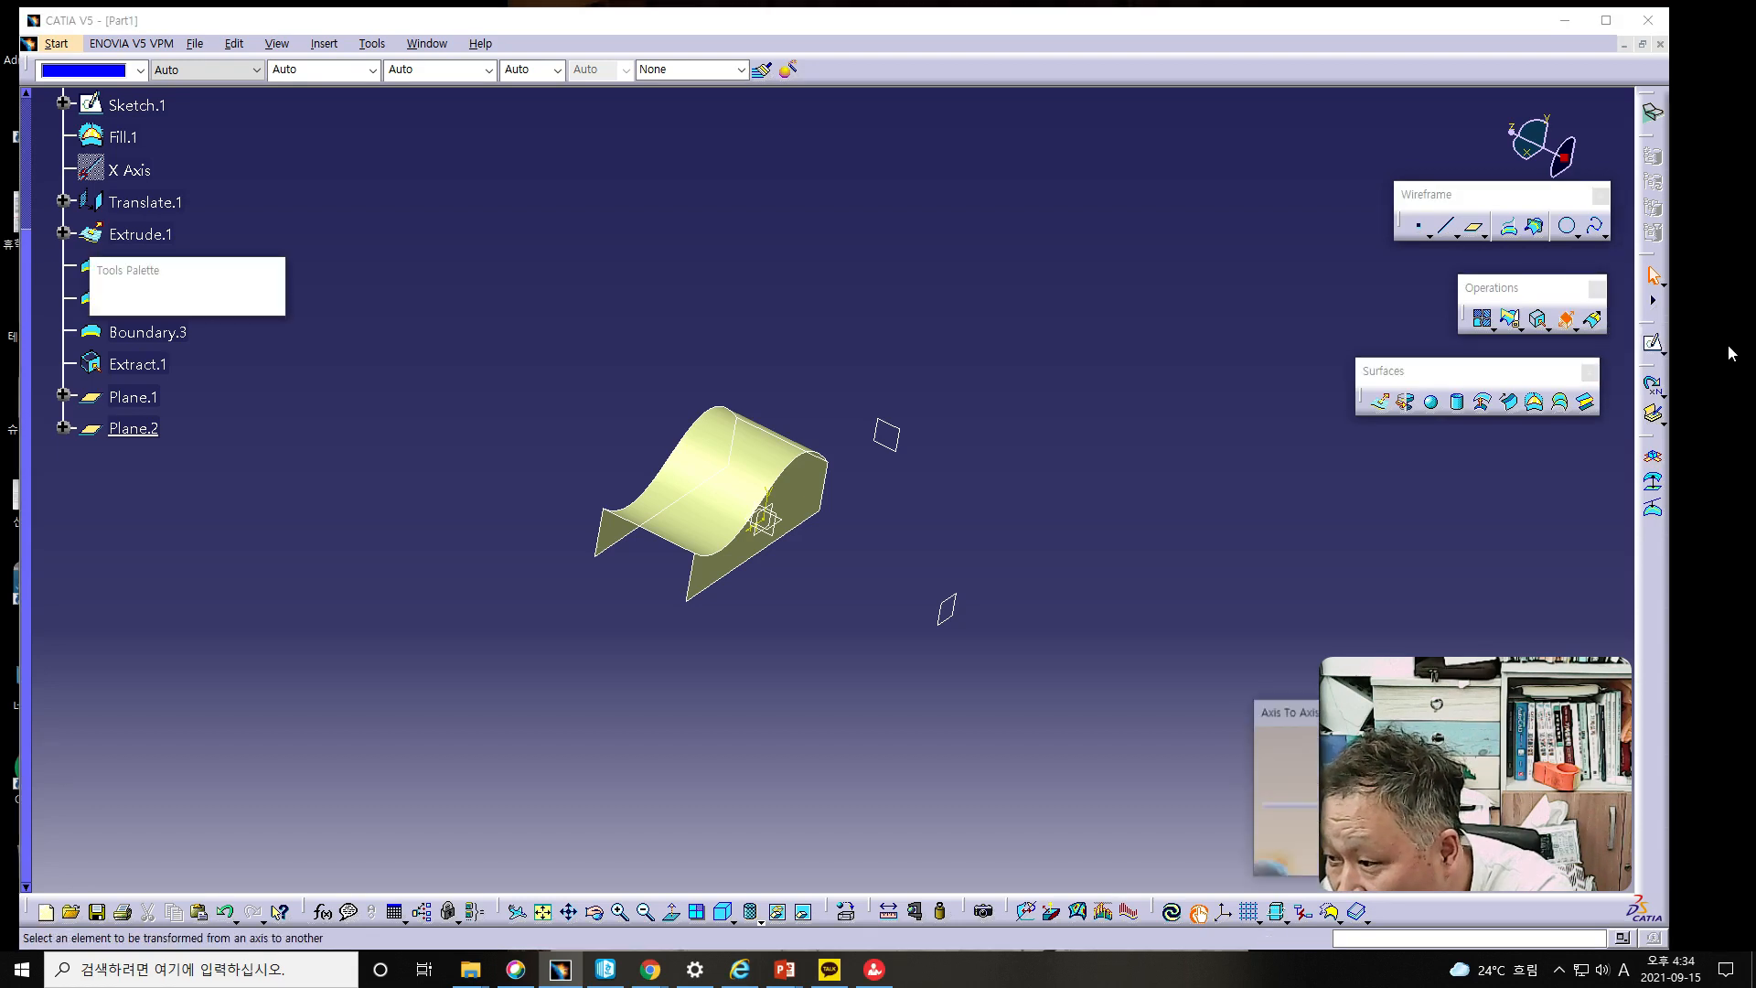
{"action": "left_click_drag", "start_coordinate": [1288, 697], "coordinate": [1056, 442]}
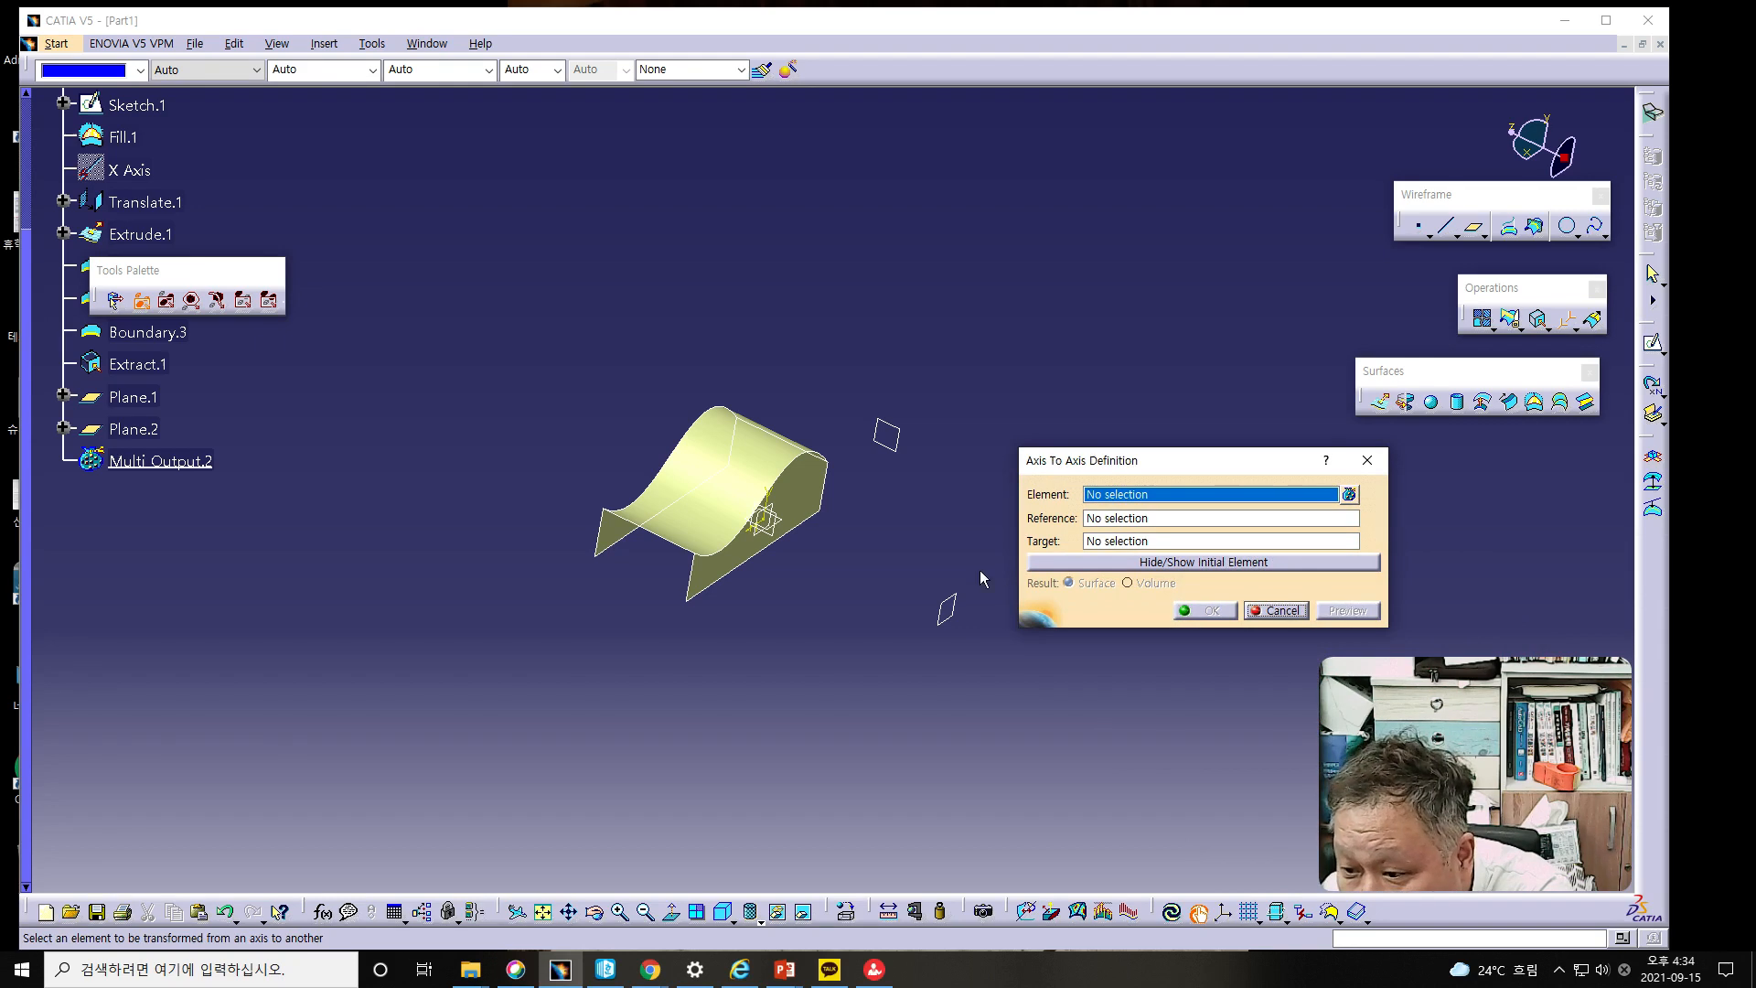
{"action": "left_click_drag", "start_coordinate": [560, 327], "coordinate": [839, 638]}
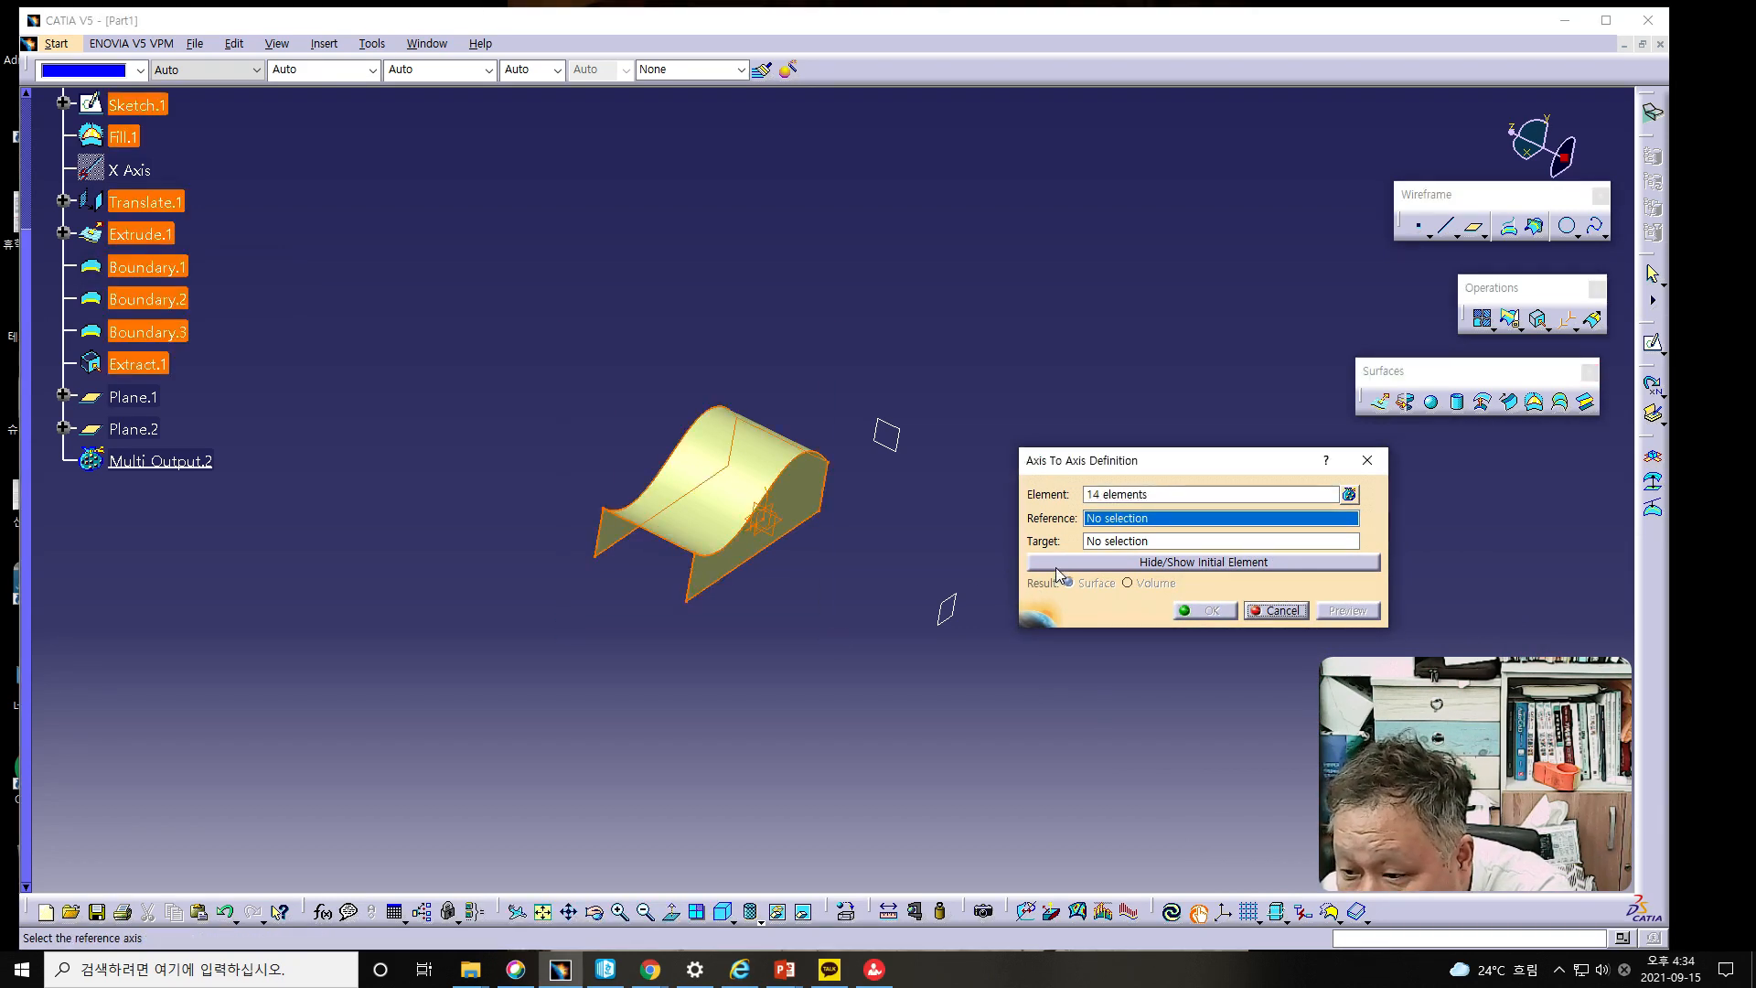
{"action": "right_click", "coordinate": [1150, 524]}
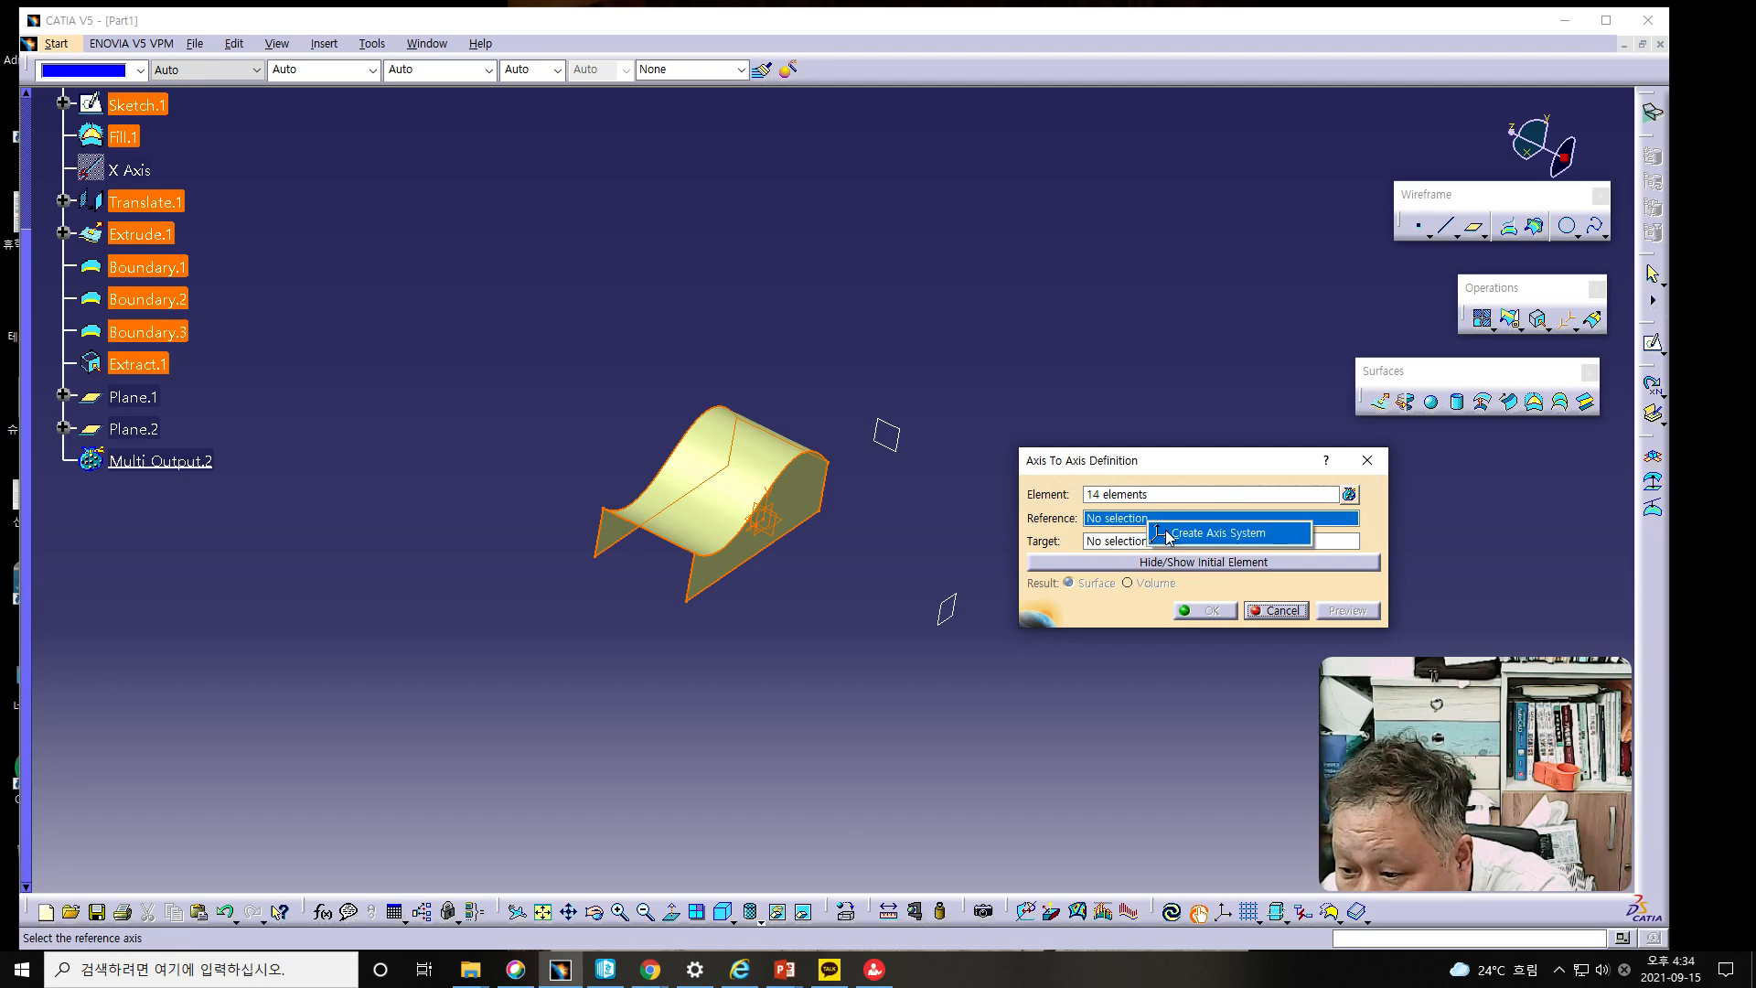
{"action": "left_click", "coordinate": [1166, 529]}
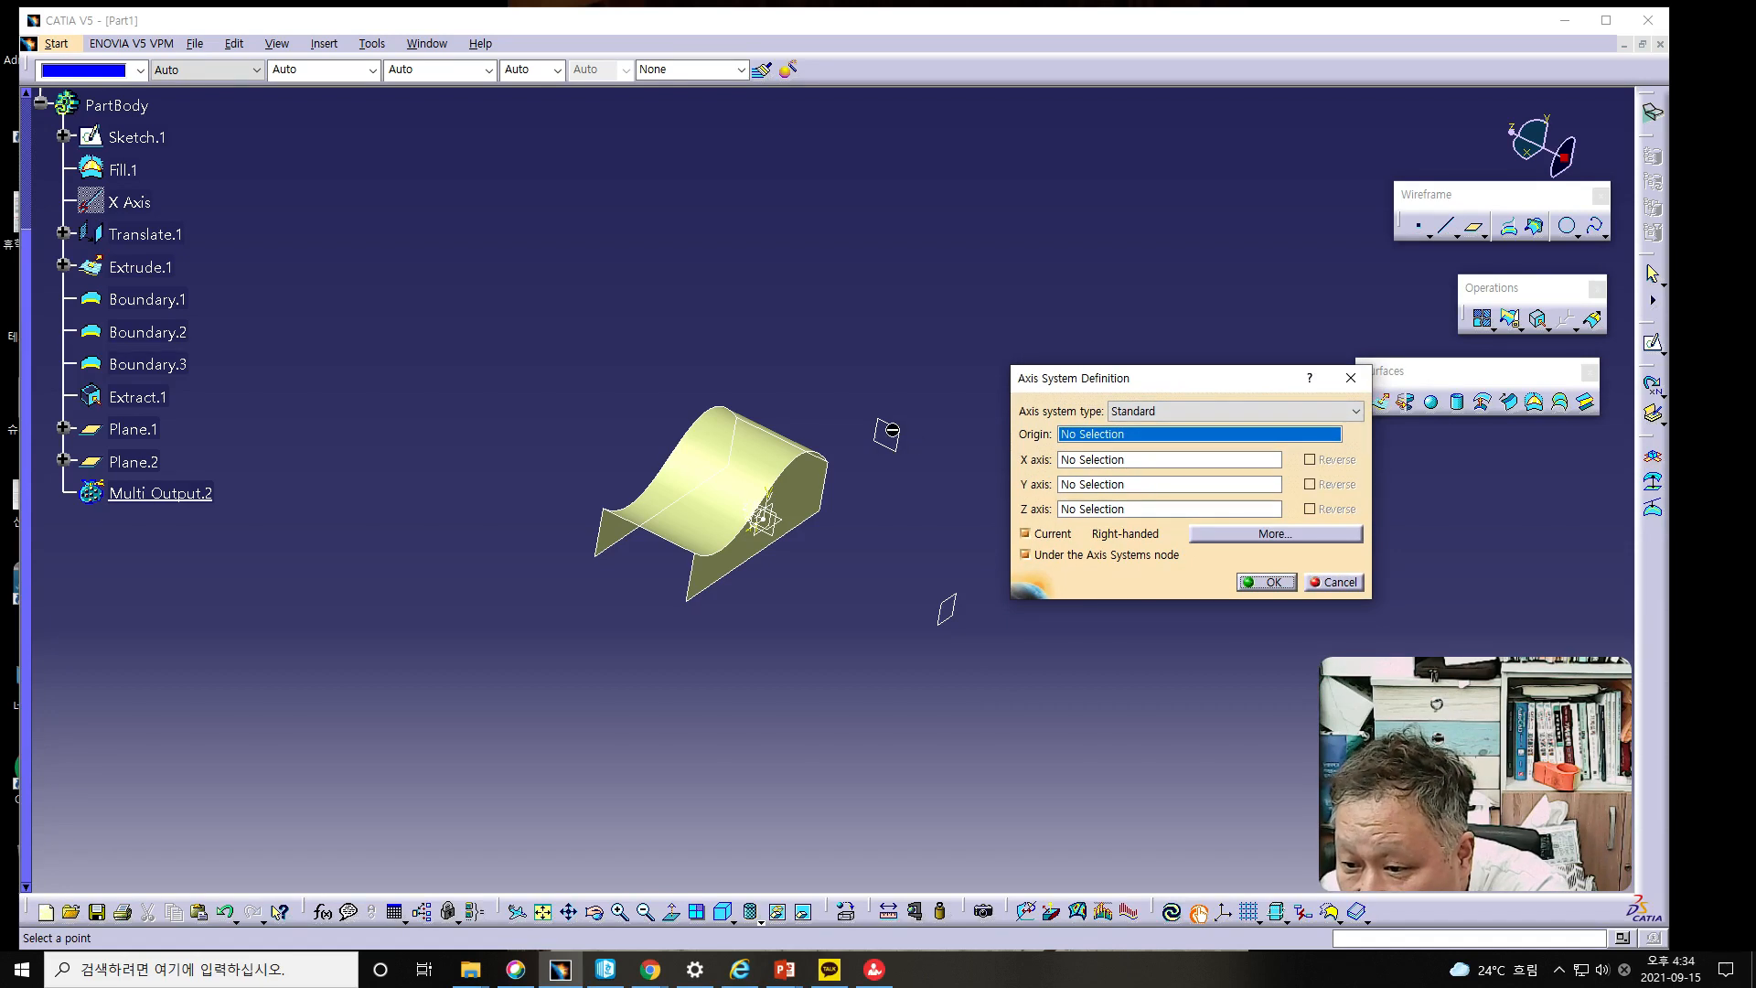
- Create the axis system's origin point on Plane.1 at about H 1.4 mm, V -10.2 mm
{"action": "right_click", "coordinate": [1117, 439]}
{"action": "left_click", "coordinate": [1143, 448]}
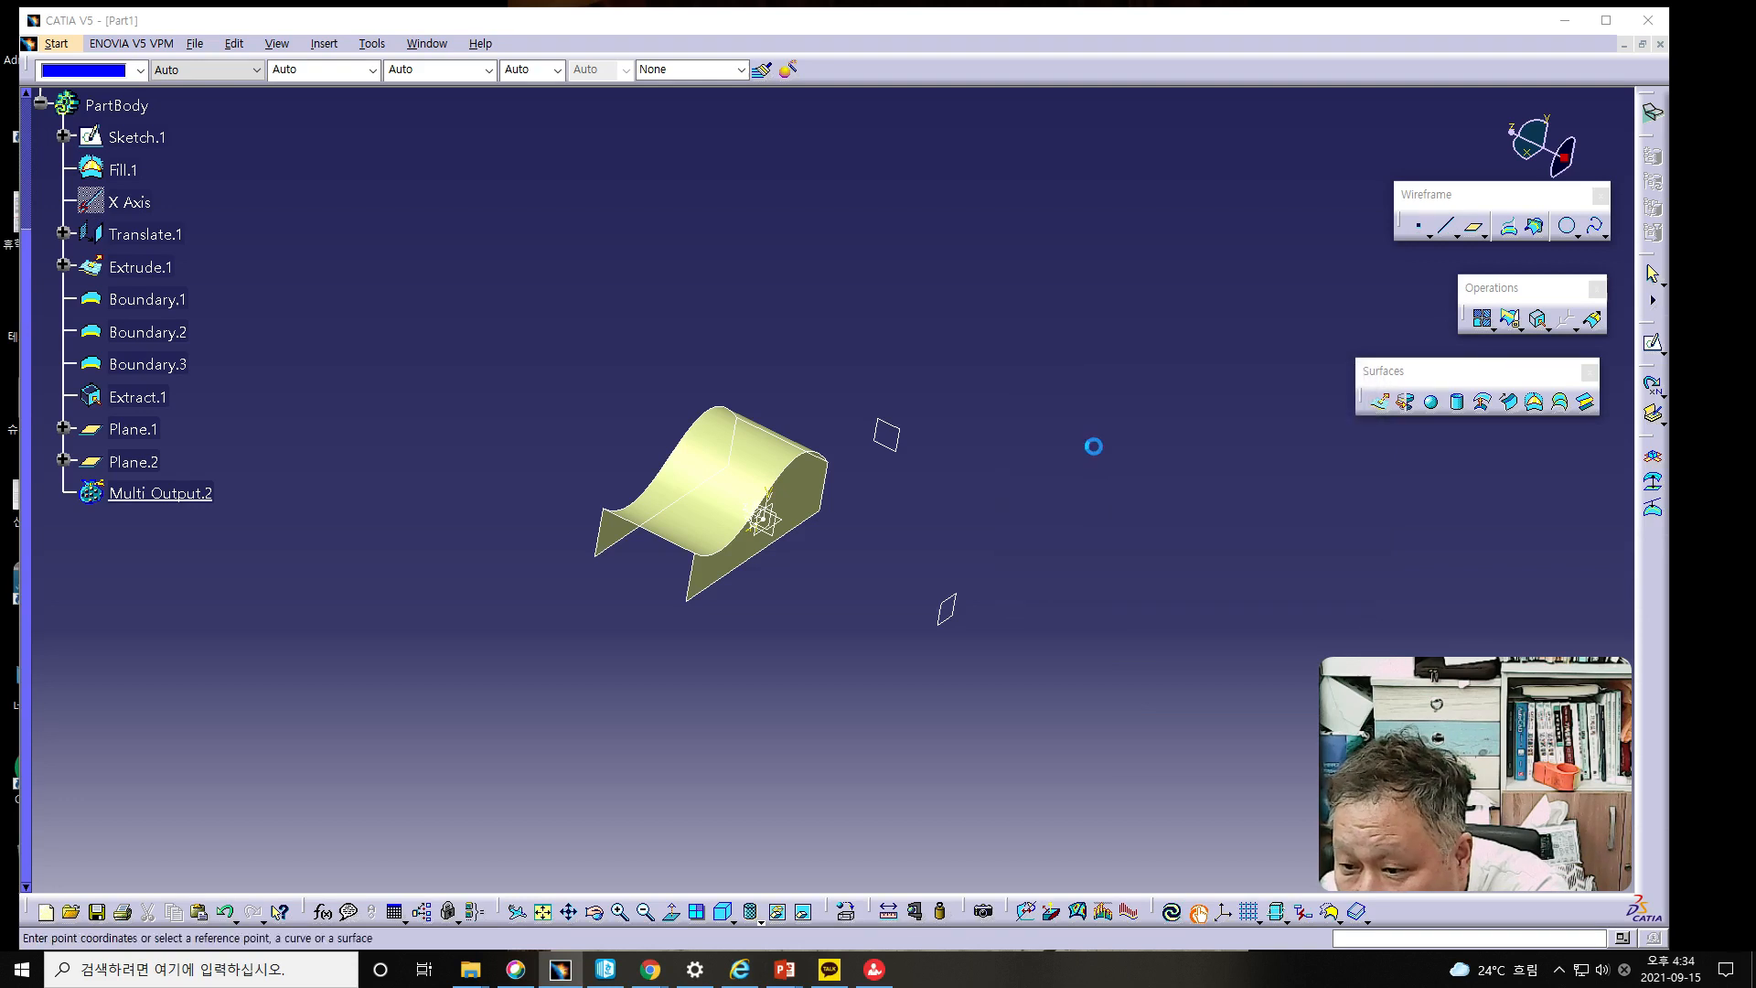
{"action": "left_click", "coordinate": [898, 433]}
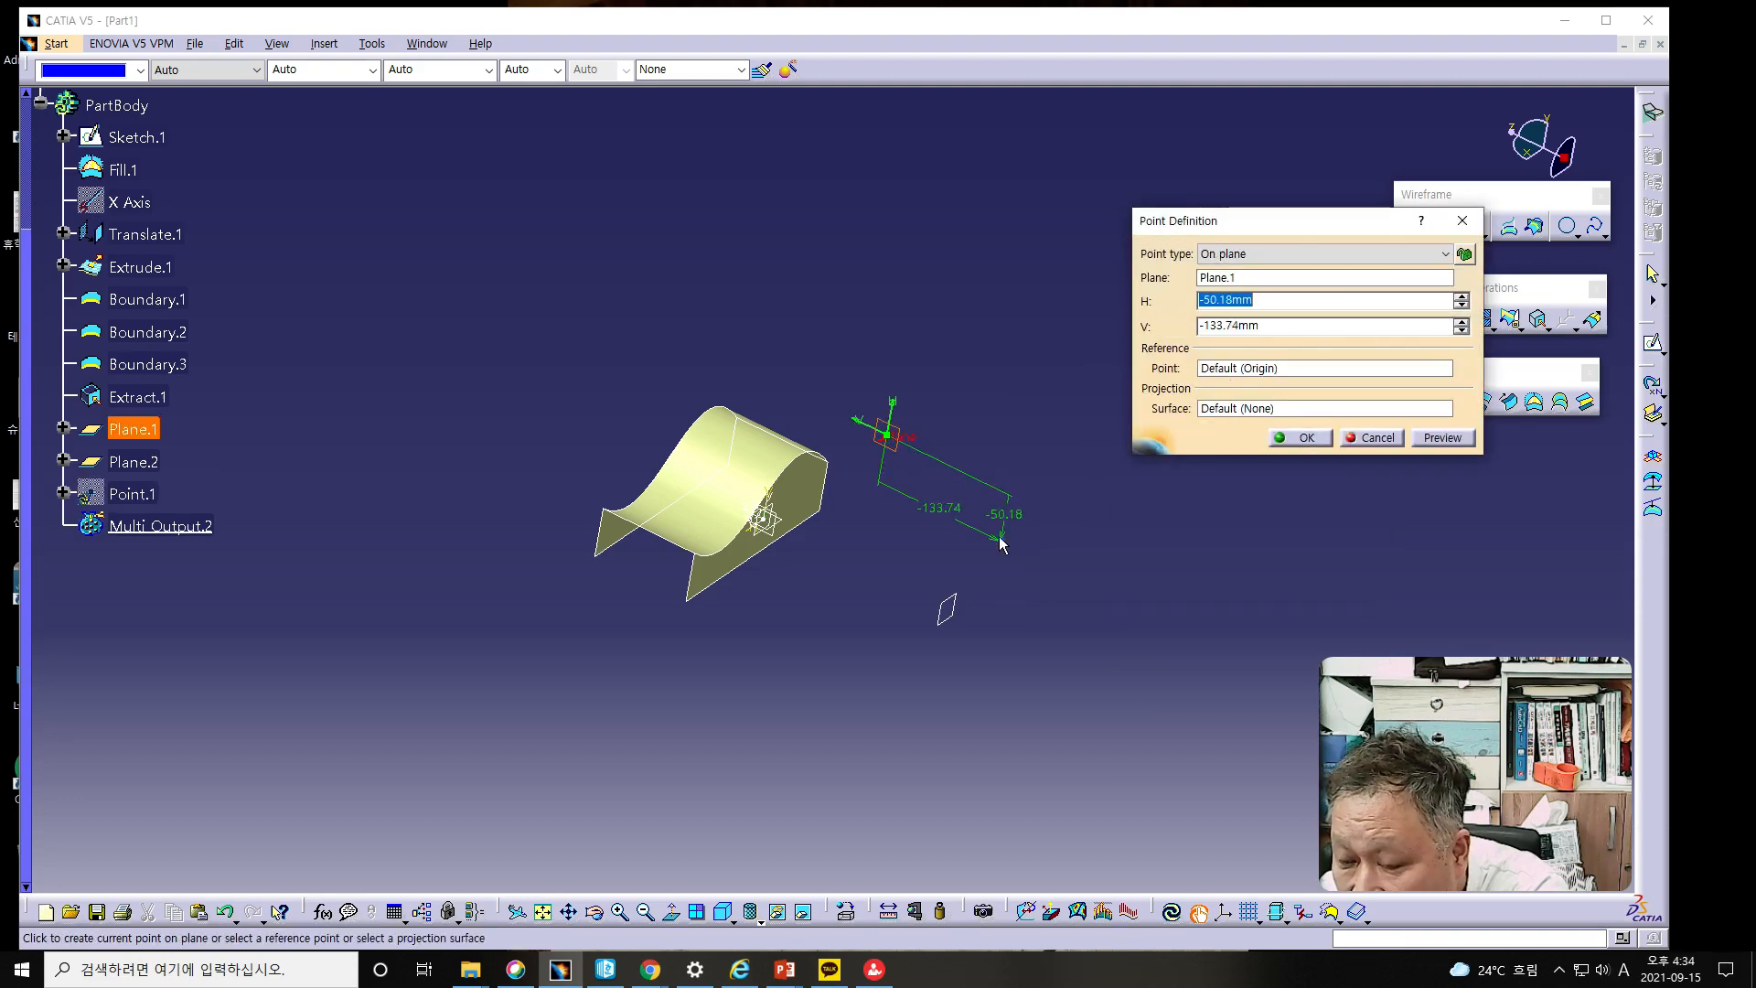
{"action": "left_click", "coordinate": [893, 436]}
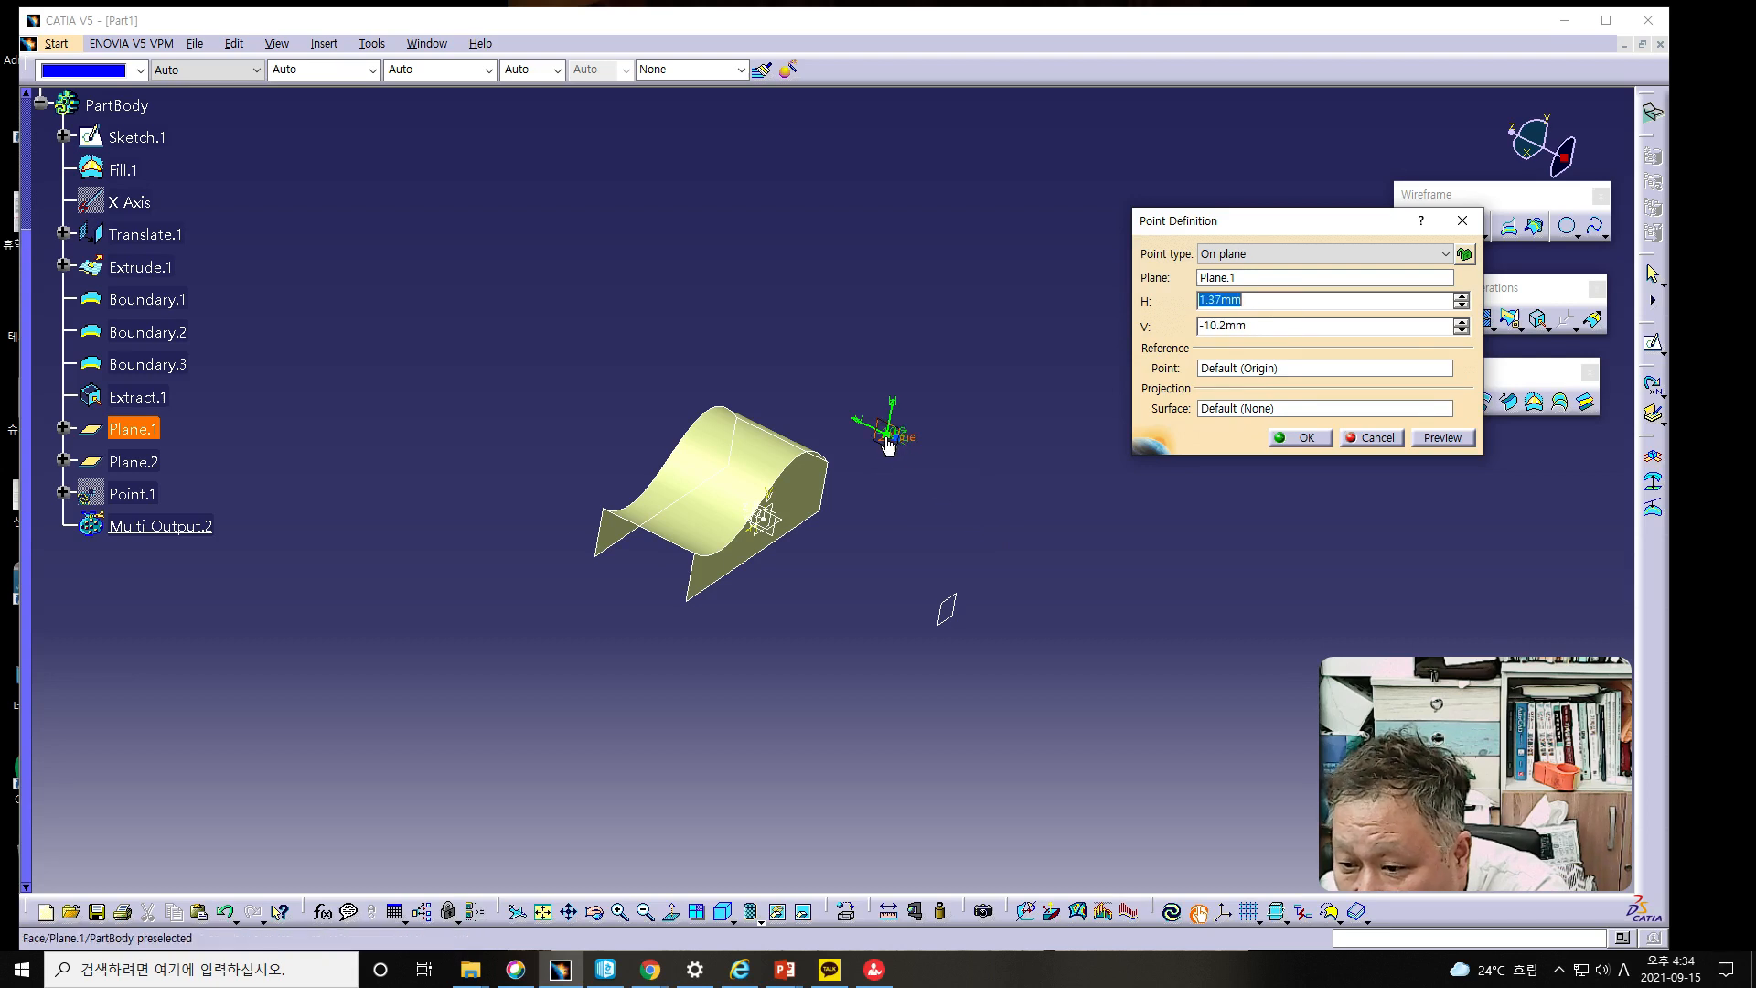
{"action": "left_click", "coordinate": [1317, 438]}
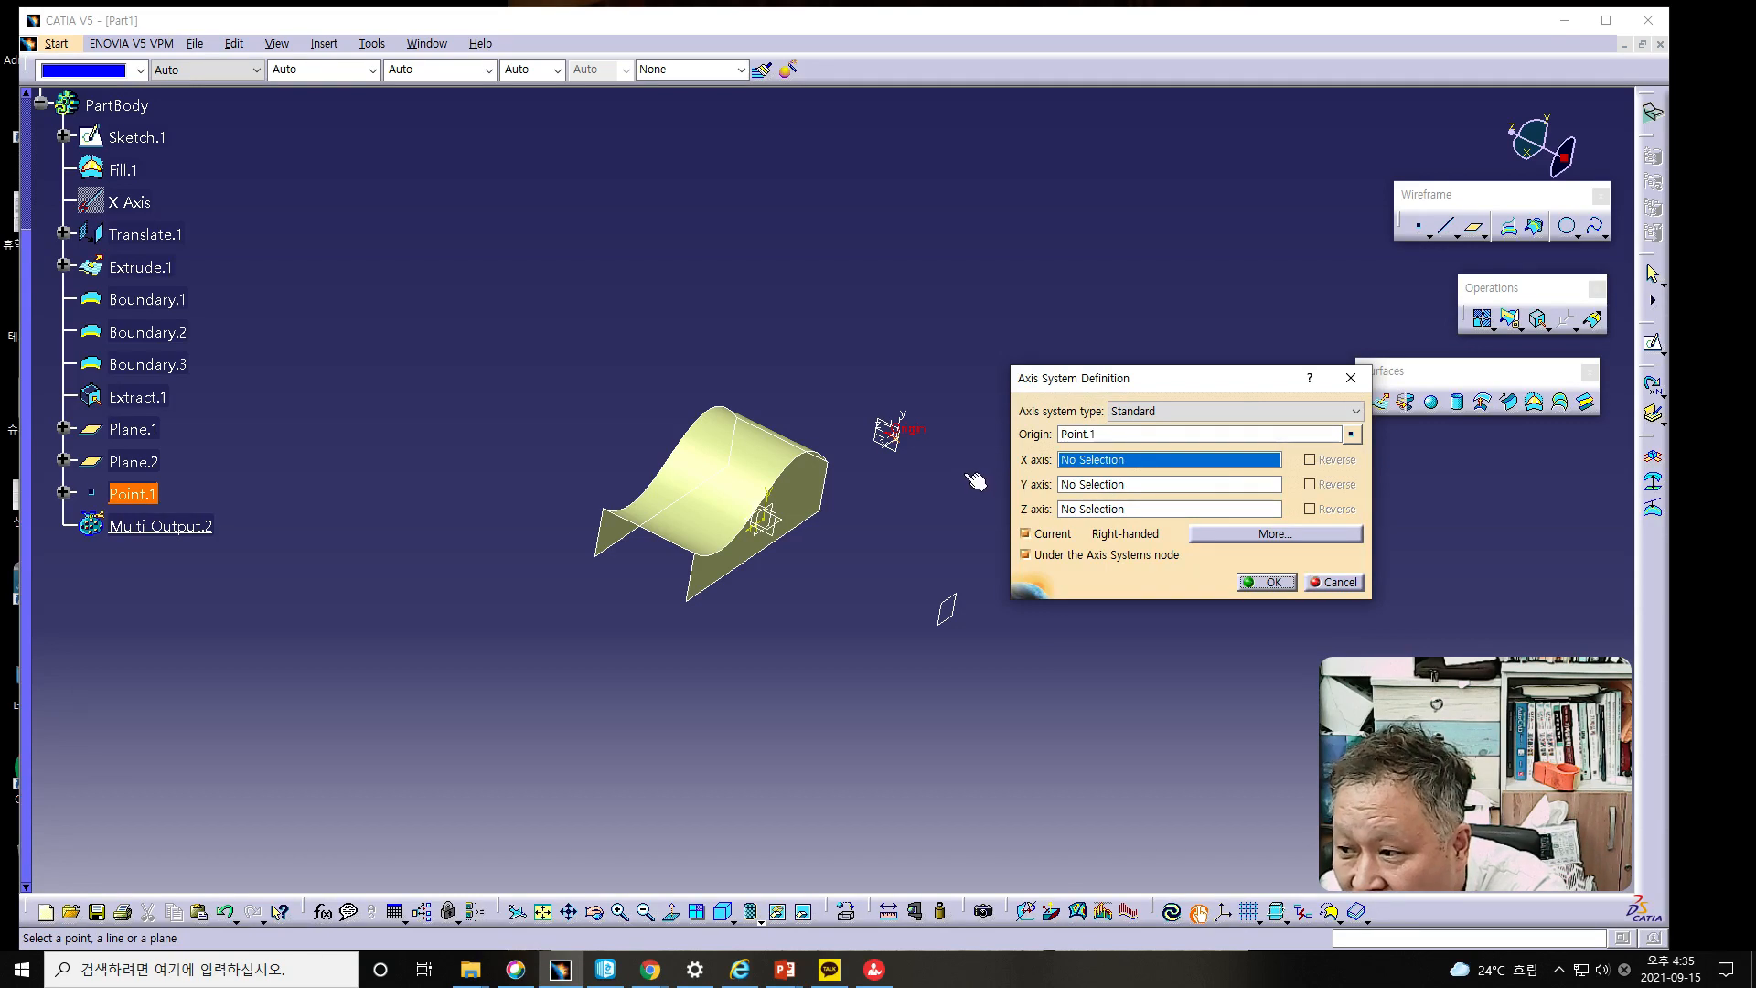
- Begin creating a Point-Direction line for the X axis, using the axis system's own X axis as the direction
{"action": "right_click", "coordinate": [1129, 469]}
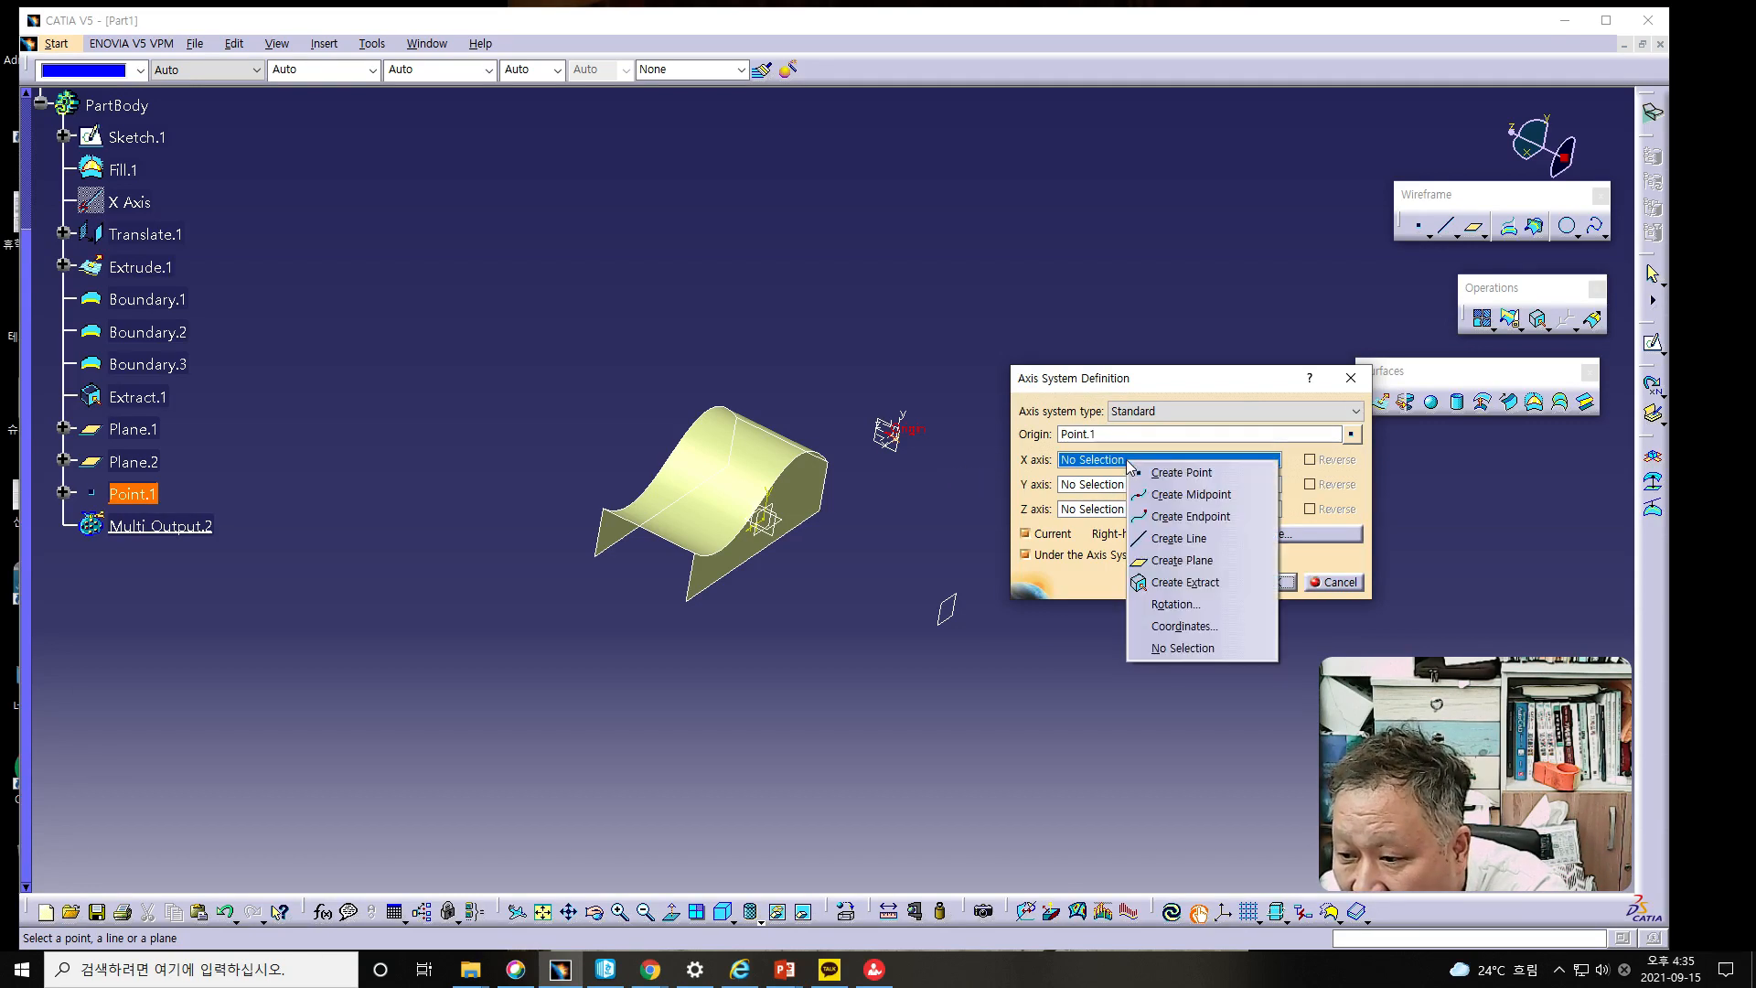
{"action": "left_click", "coordinate": [1164, 542]}
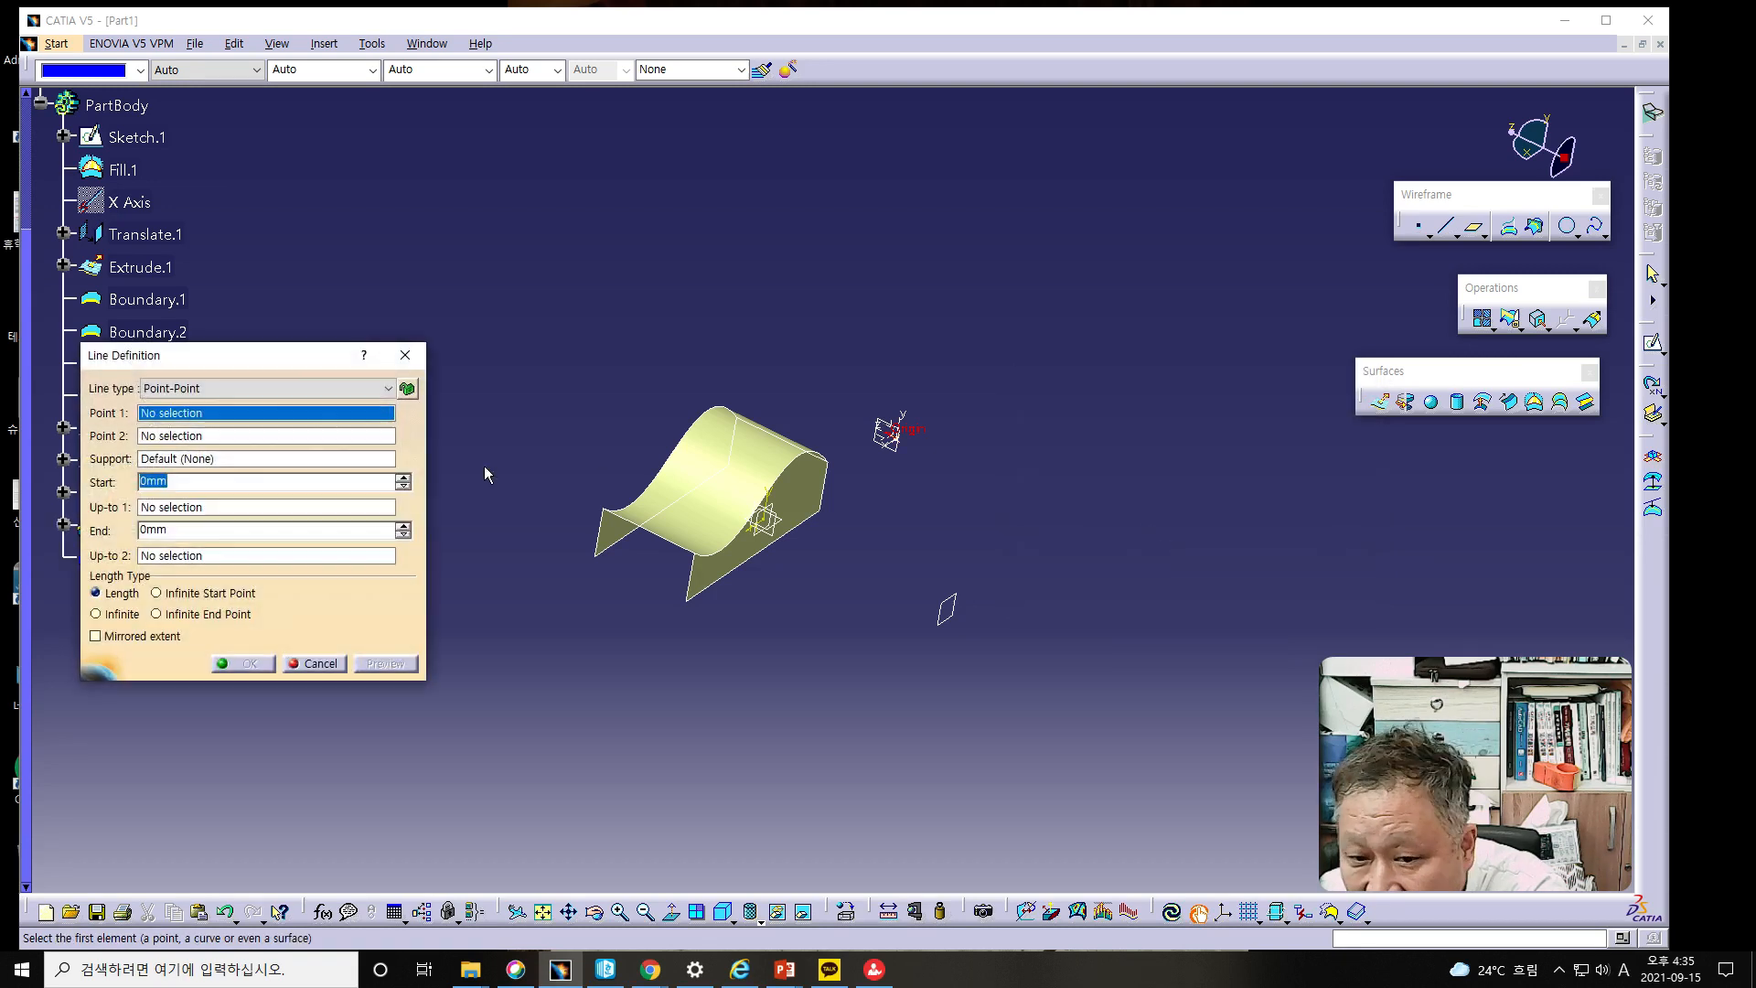
{"action": "left_click", "coordinate": [357, 388]}
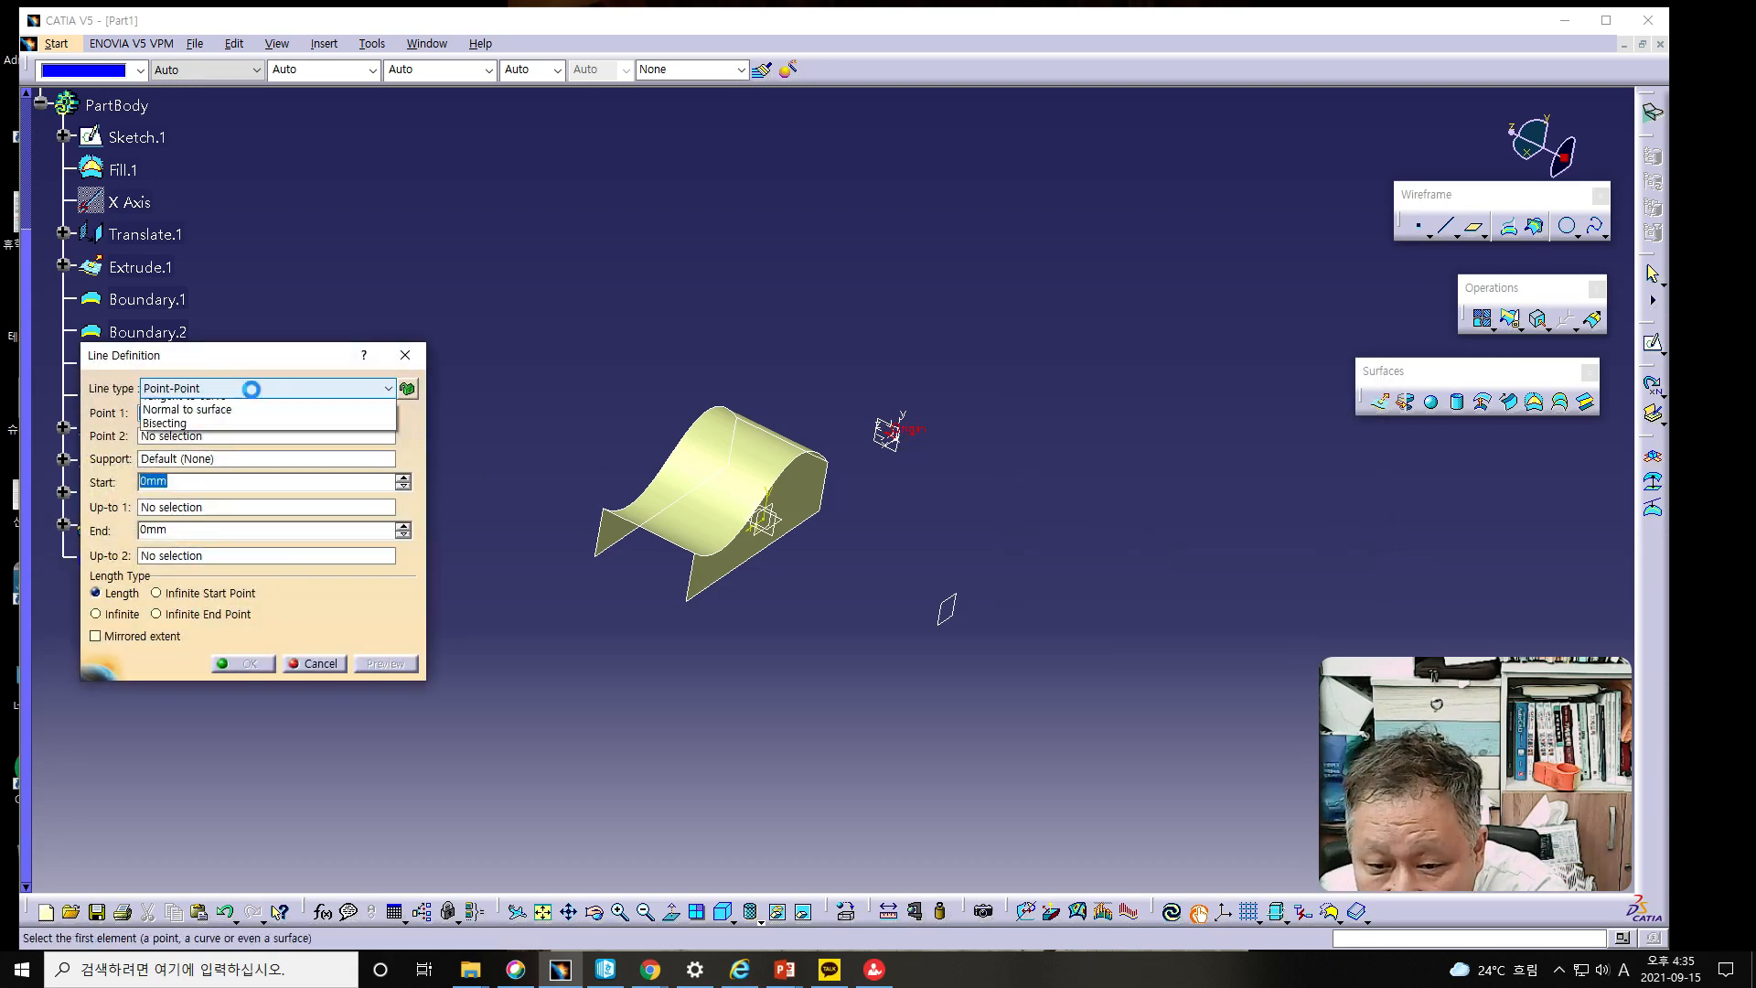
{"action": "left_click", "coordinate": [219, 421]}
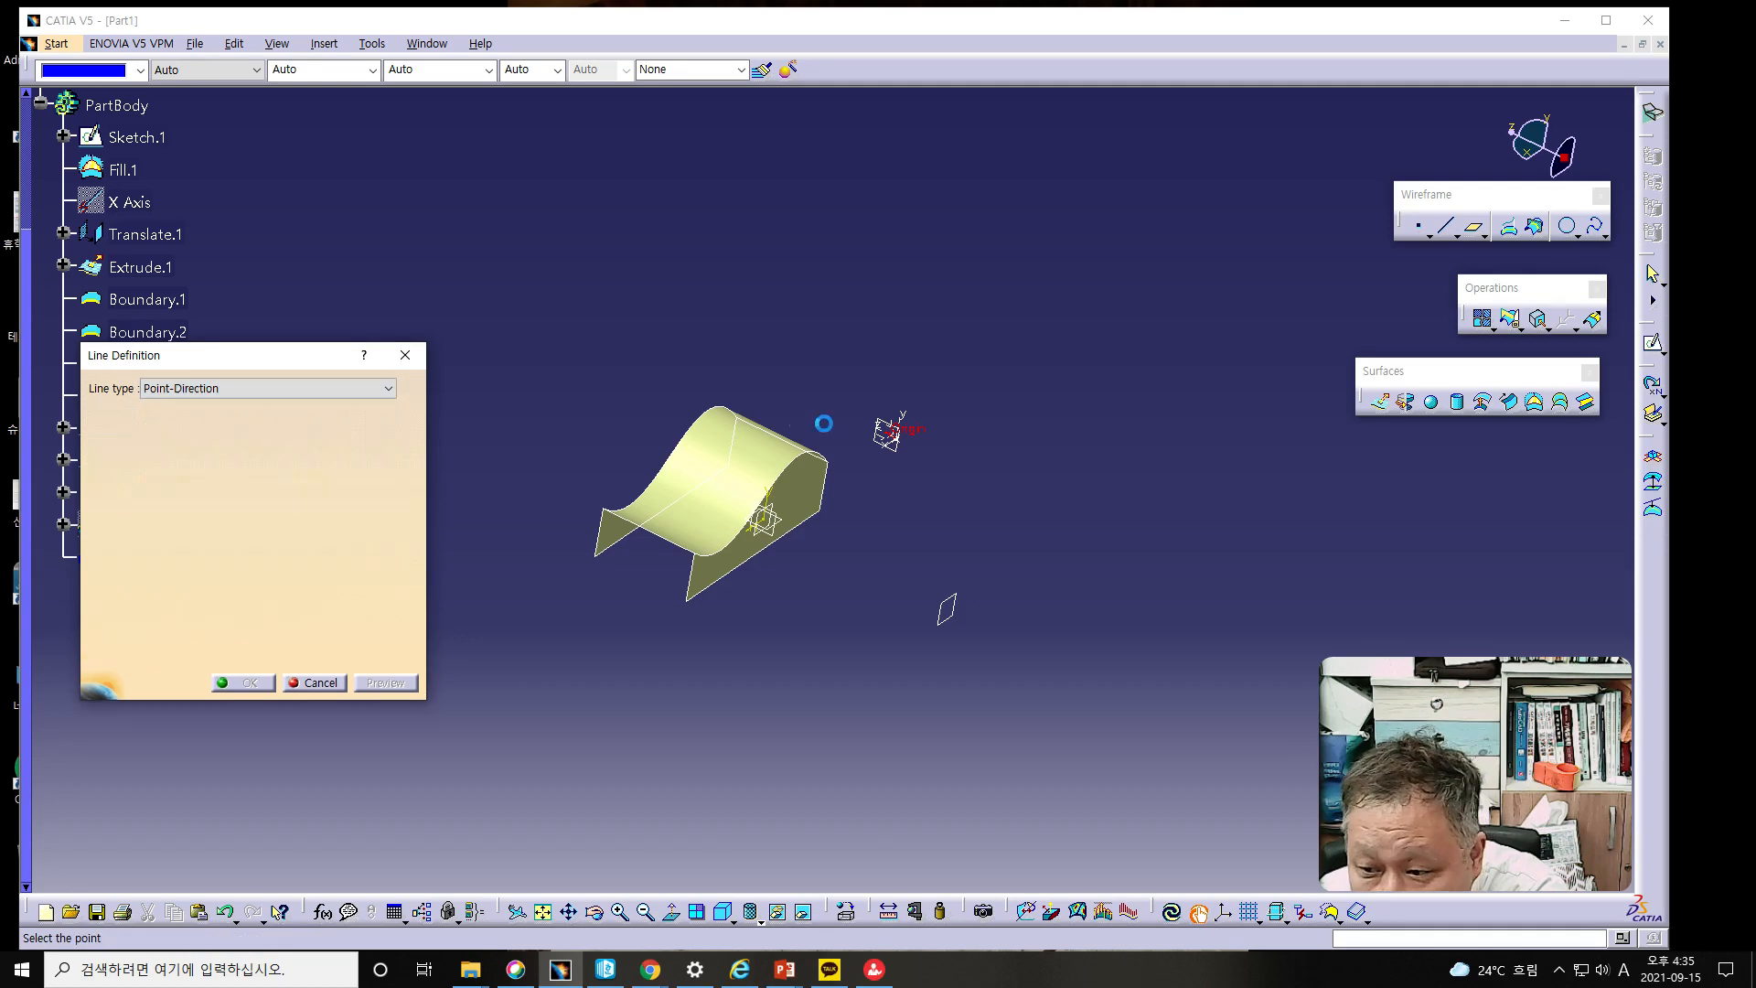
{"action": "left_click", "coordinate": [889, 434]}
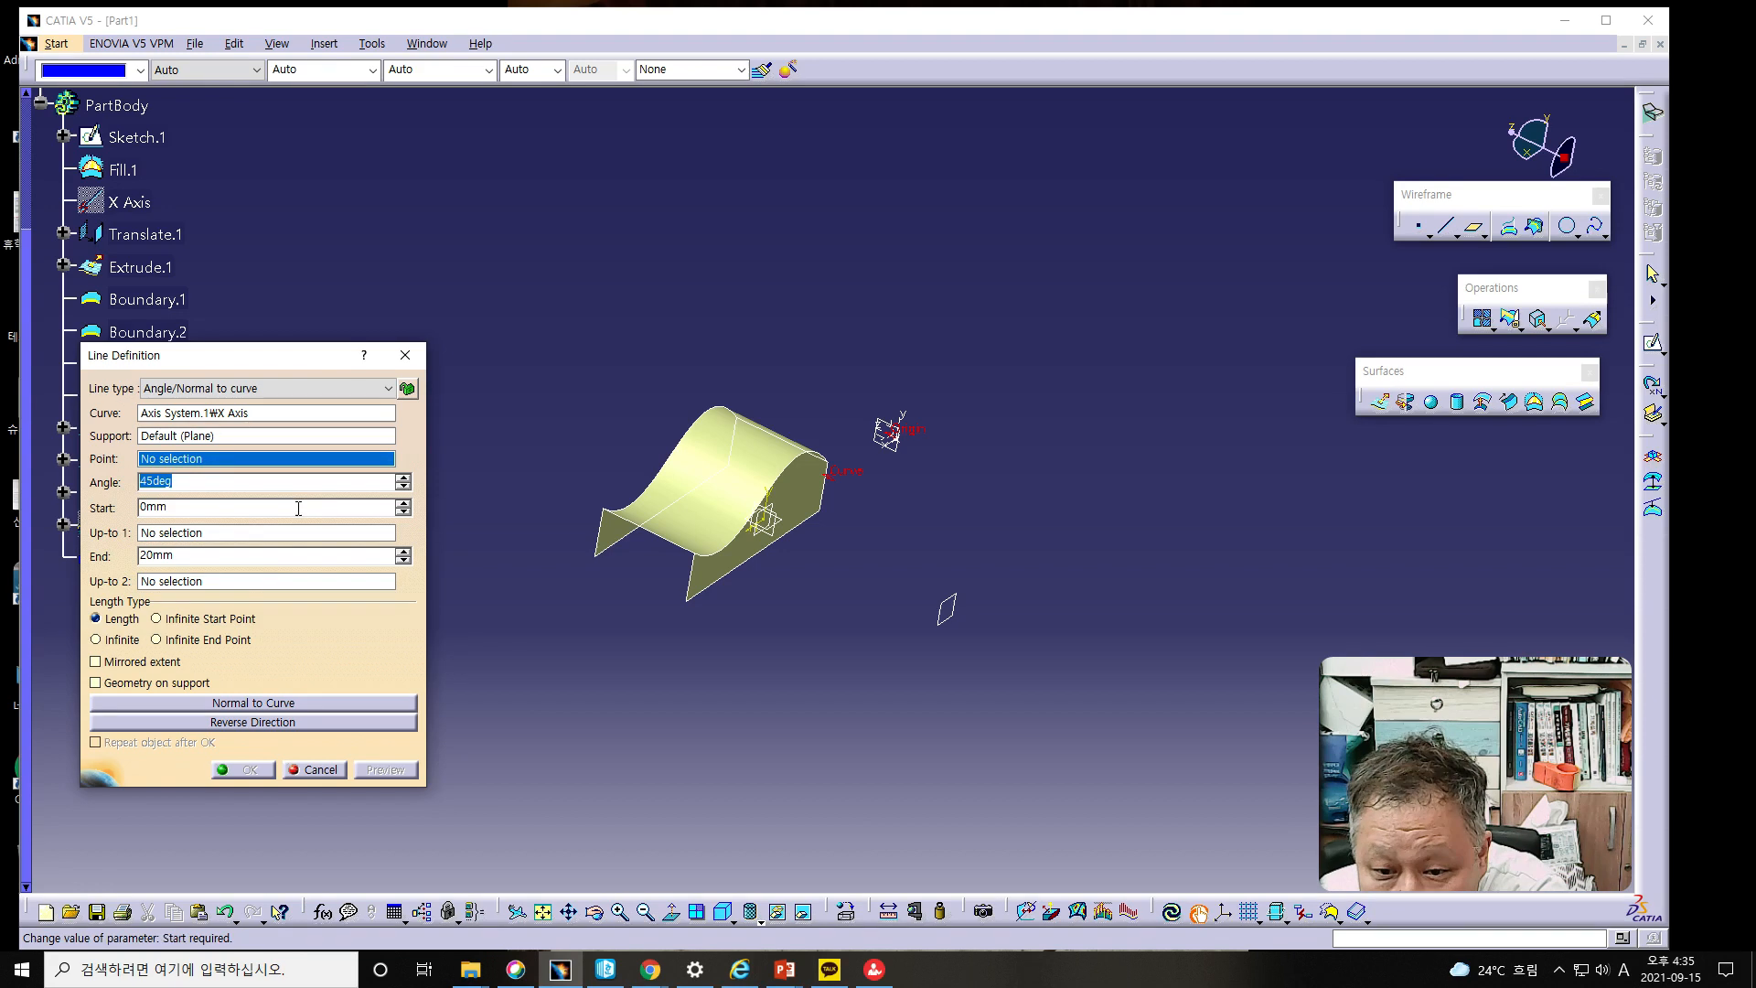
{"action": "left_click", "coordinate": [229, 388]}
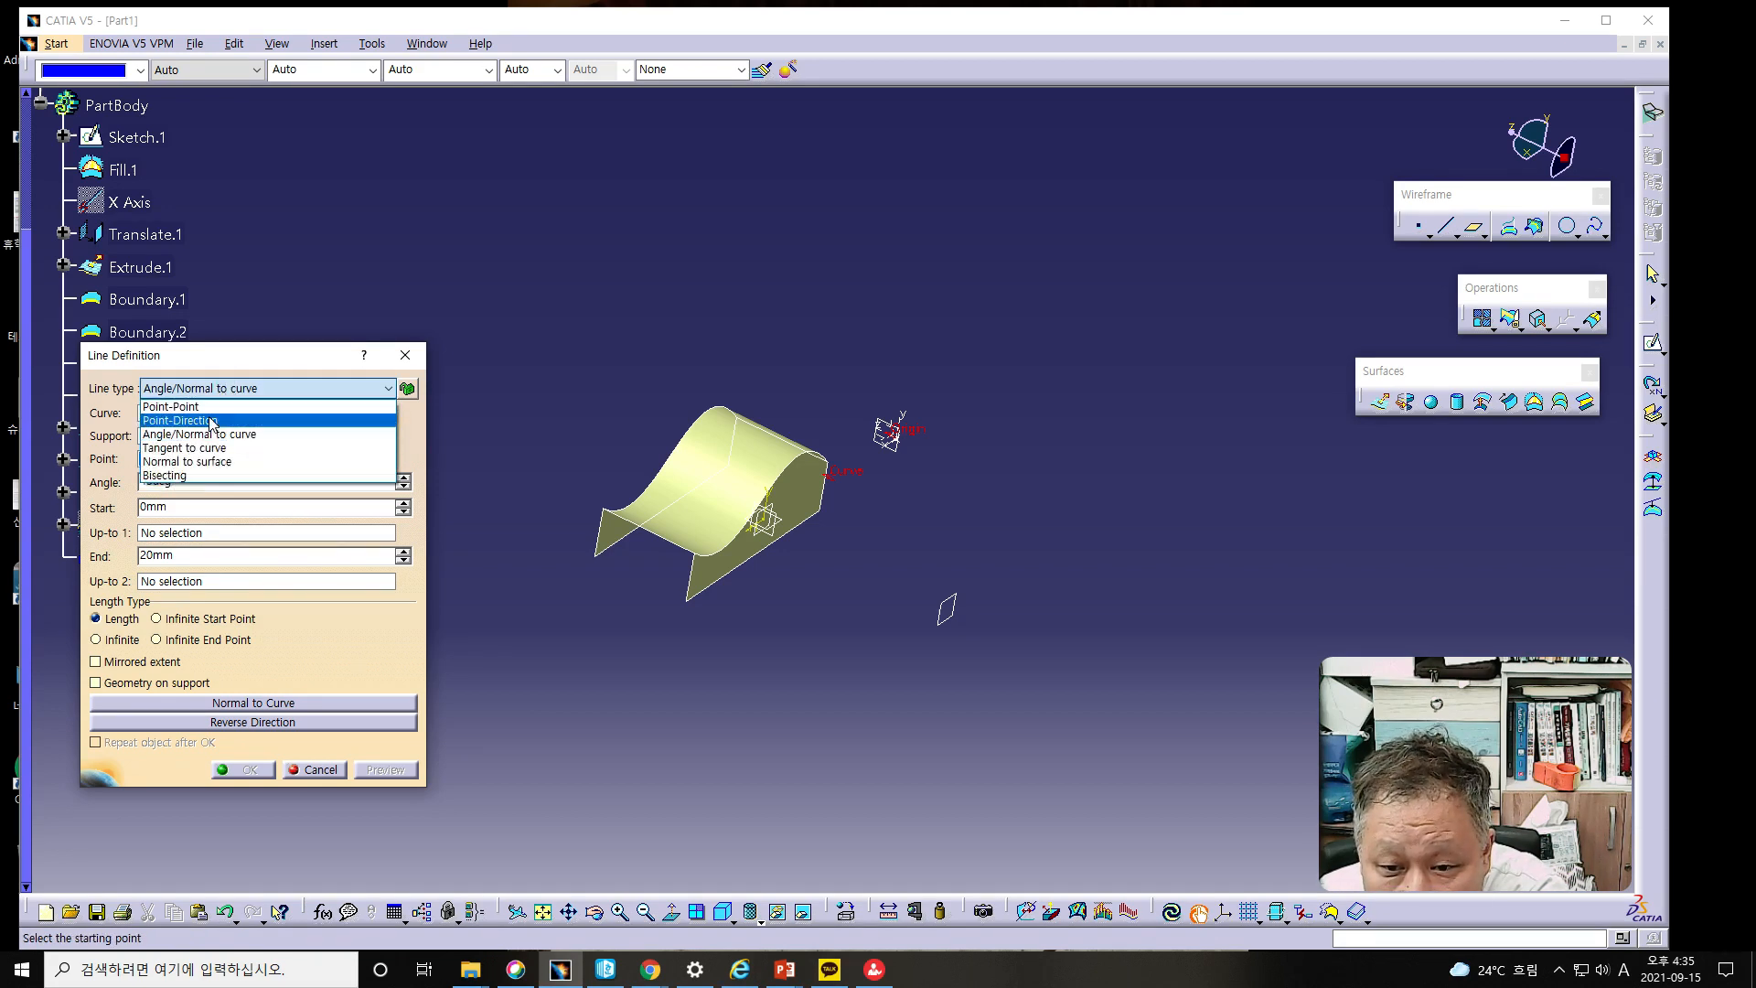
{"action": "left_click", "coordinate": [212, 421]}
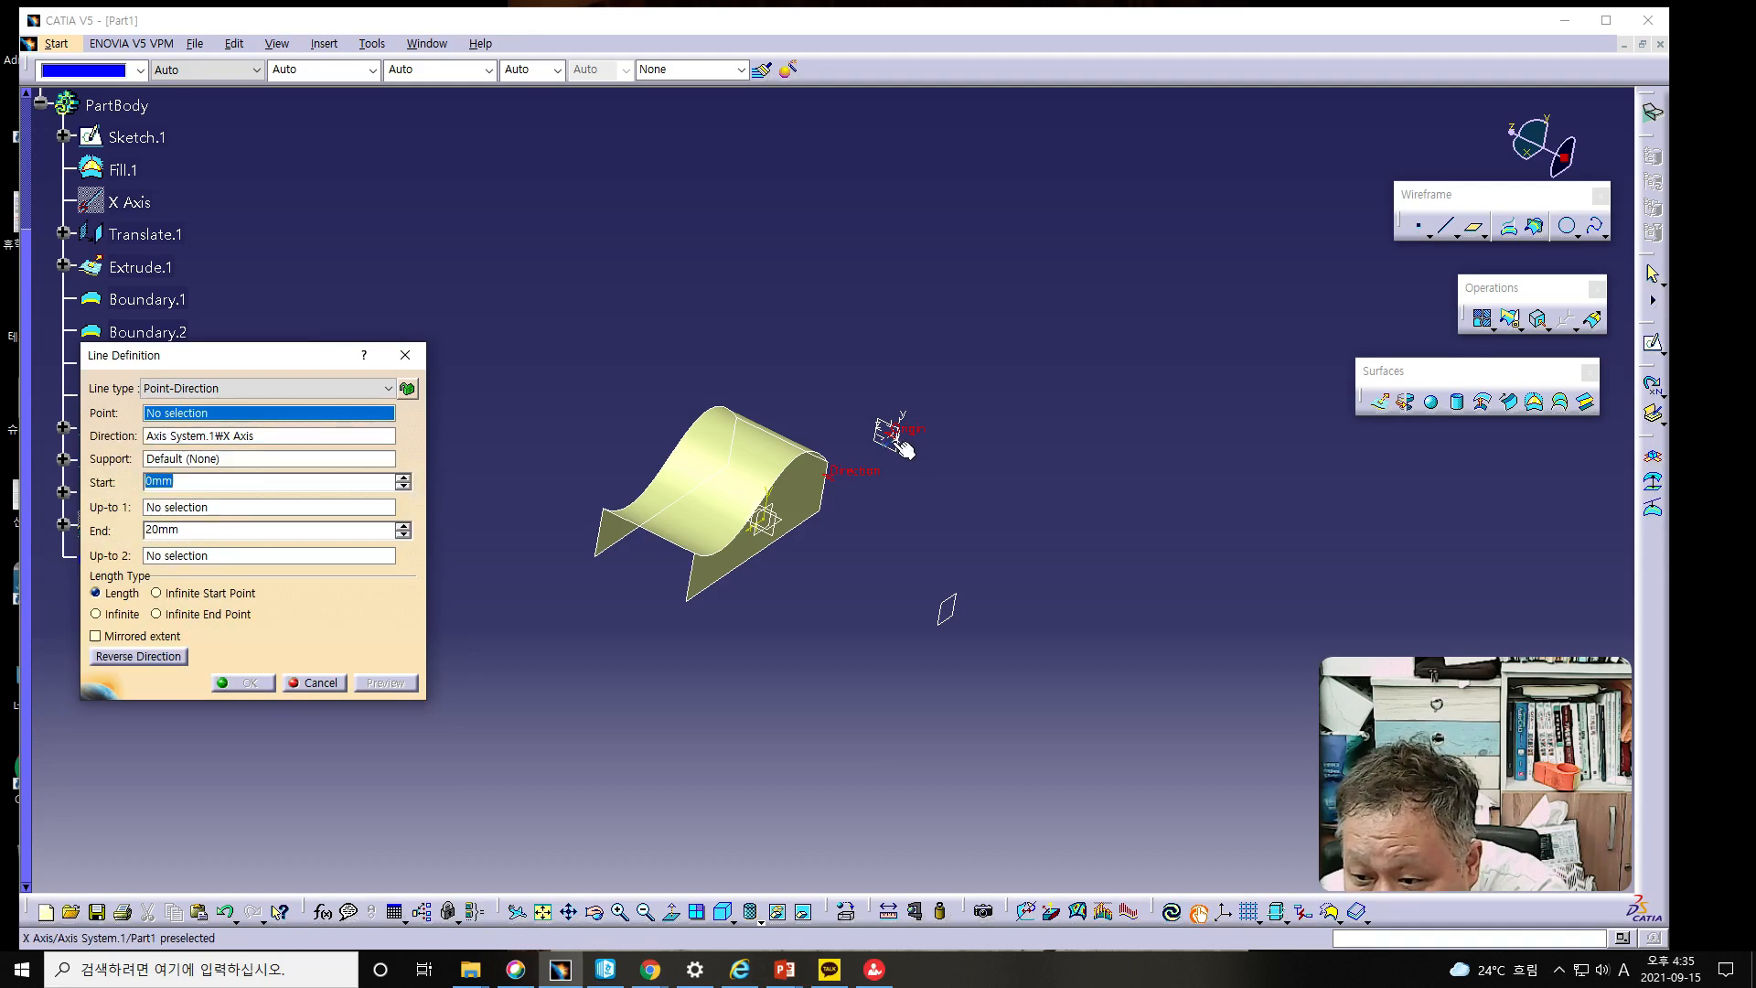
- Start the line at the profile sketch's lower corner vertex, extend its end to about -76 mm, and accept it
{"action": "key", "text": "super"}
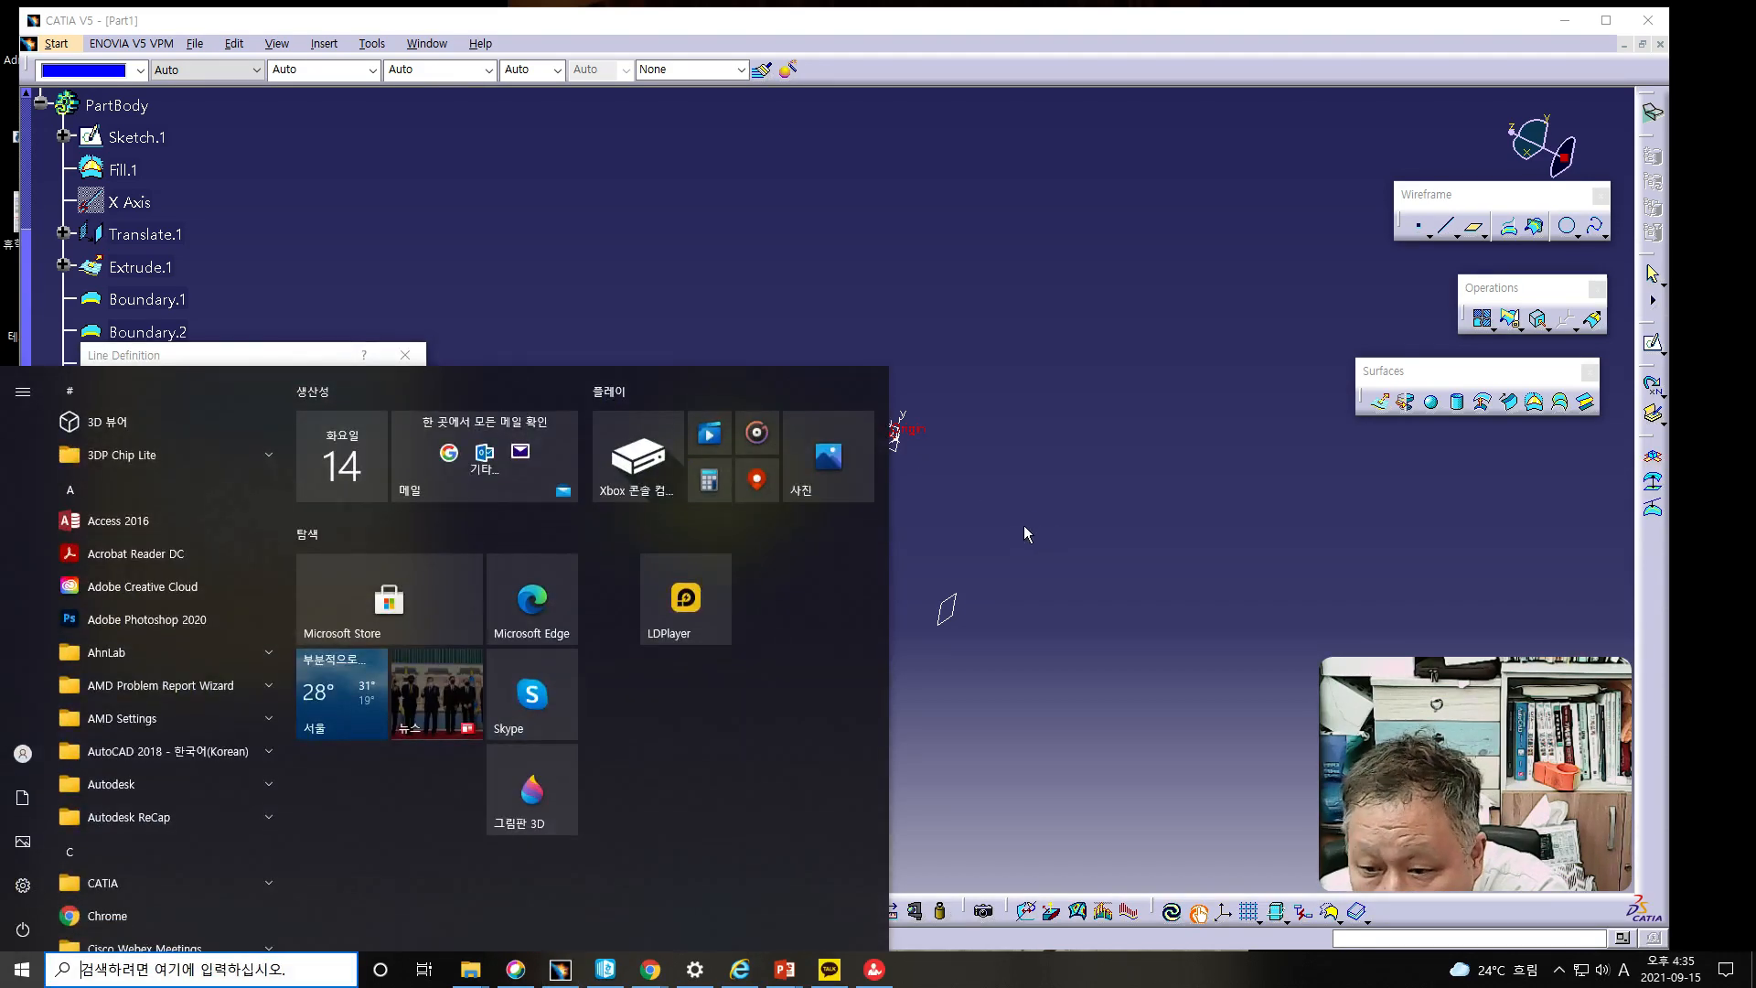
{"action": "left_click", "coordinate": [1025, 527]}
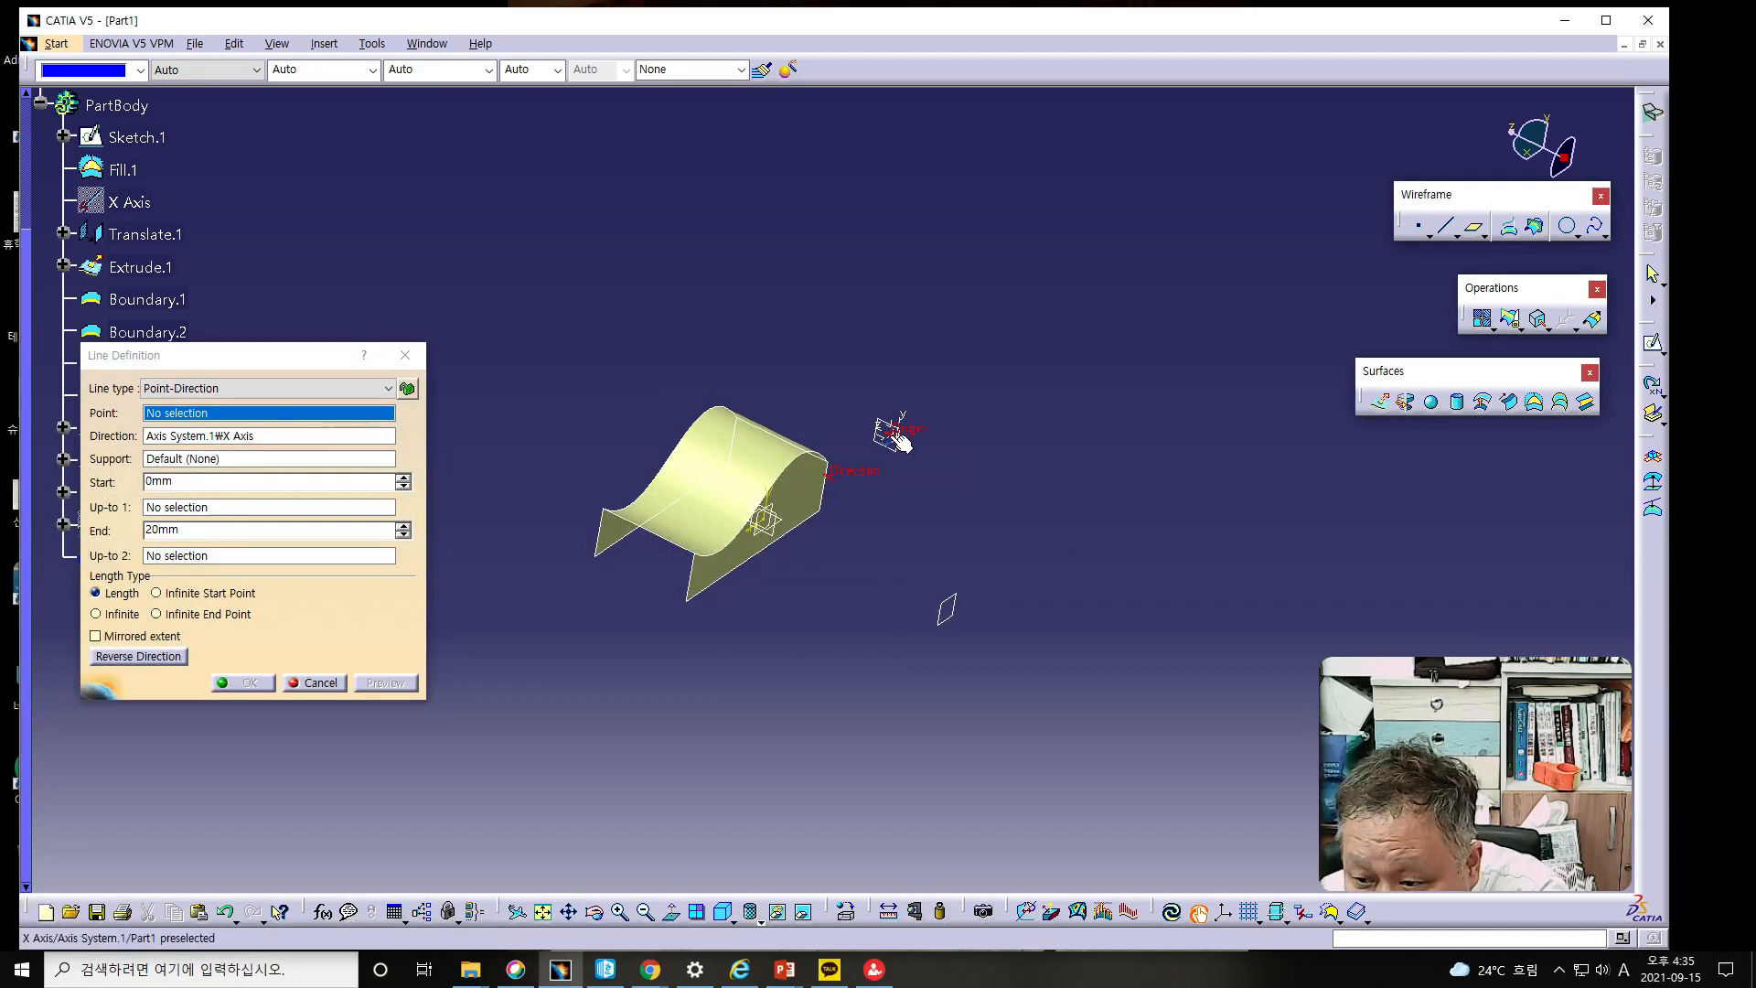
{"action": "middle_click_drag", "start_coordinate": [1033, 507], "coordinate": [562, 318]}
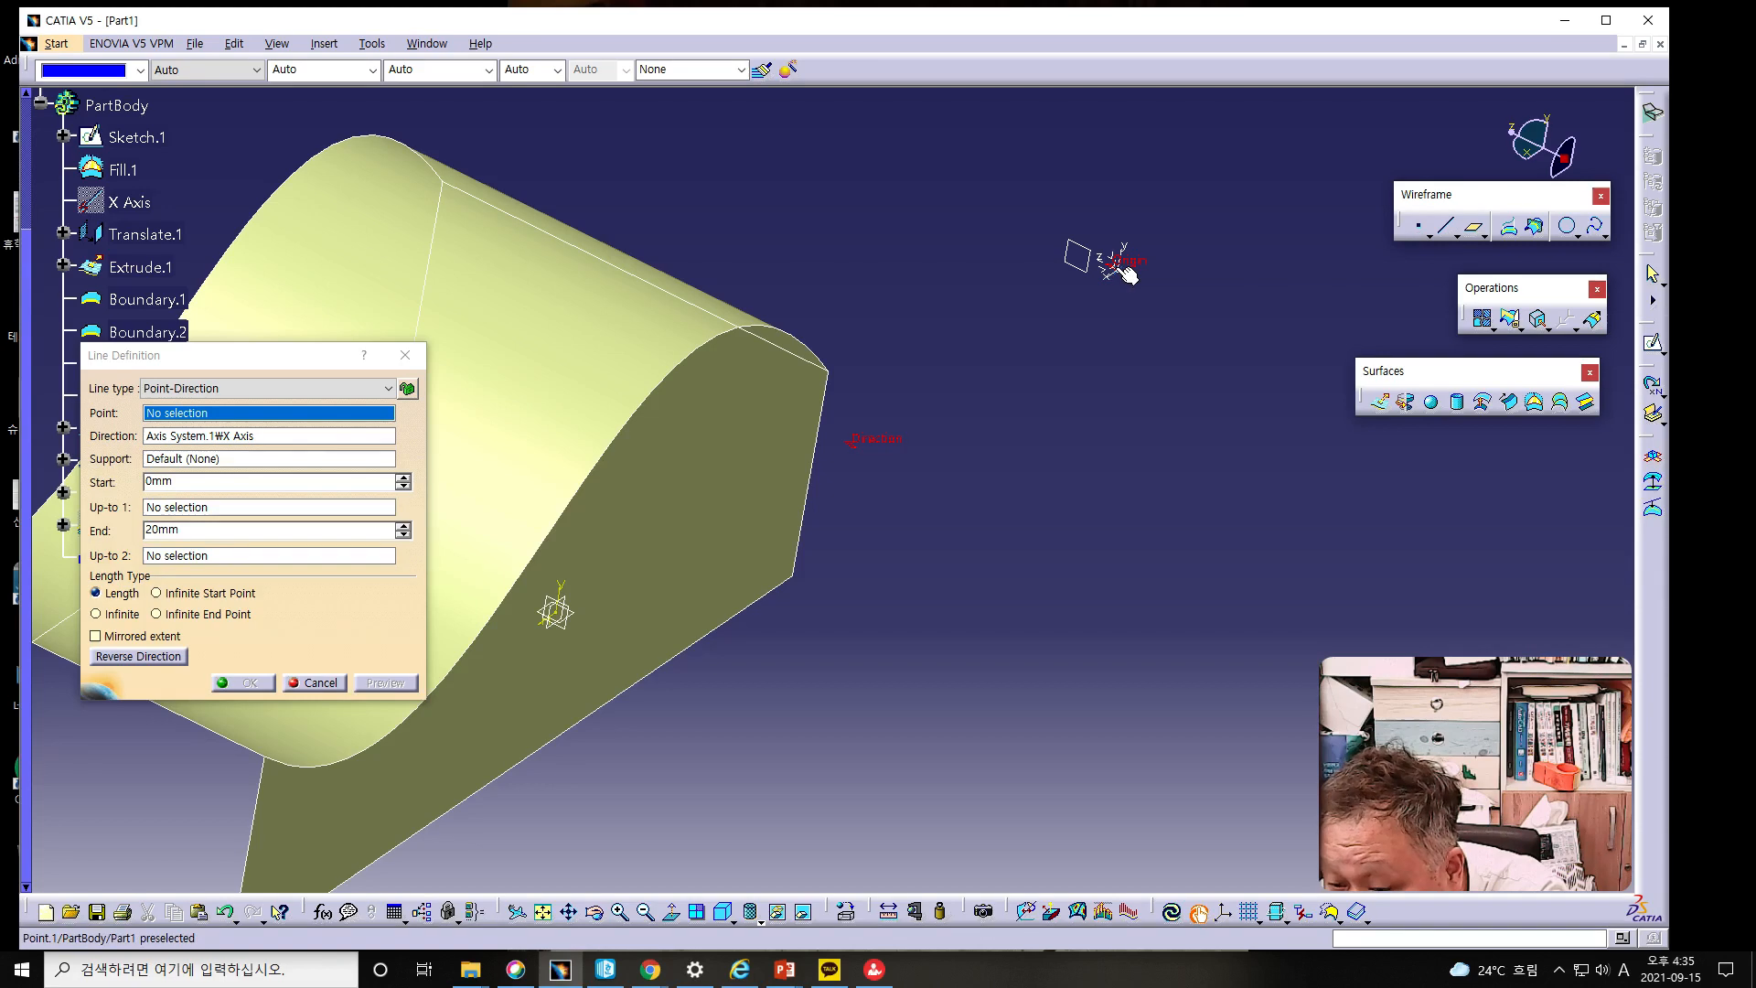
{"action": "left_click", "coordinate": [859, 448]}
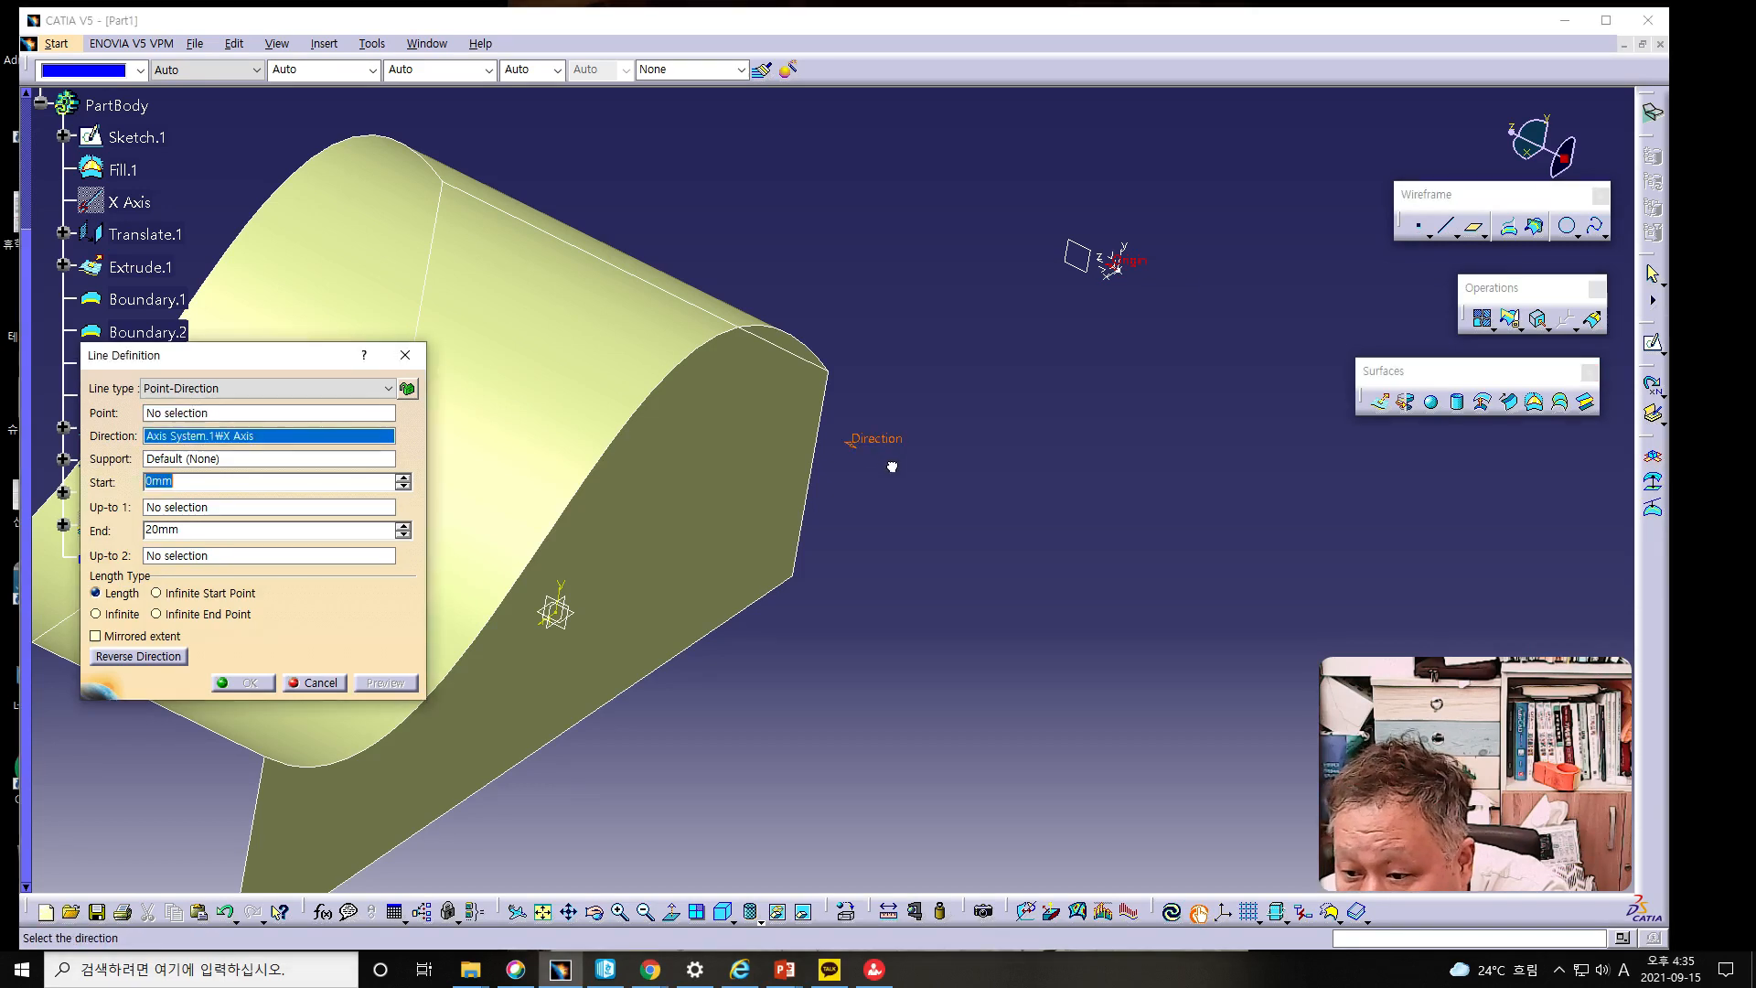
{"action": "left_click", "coordinate": [203, 414]}
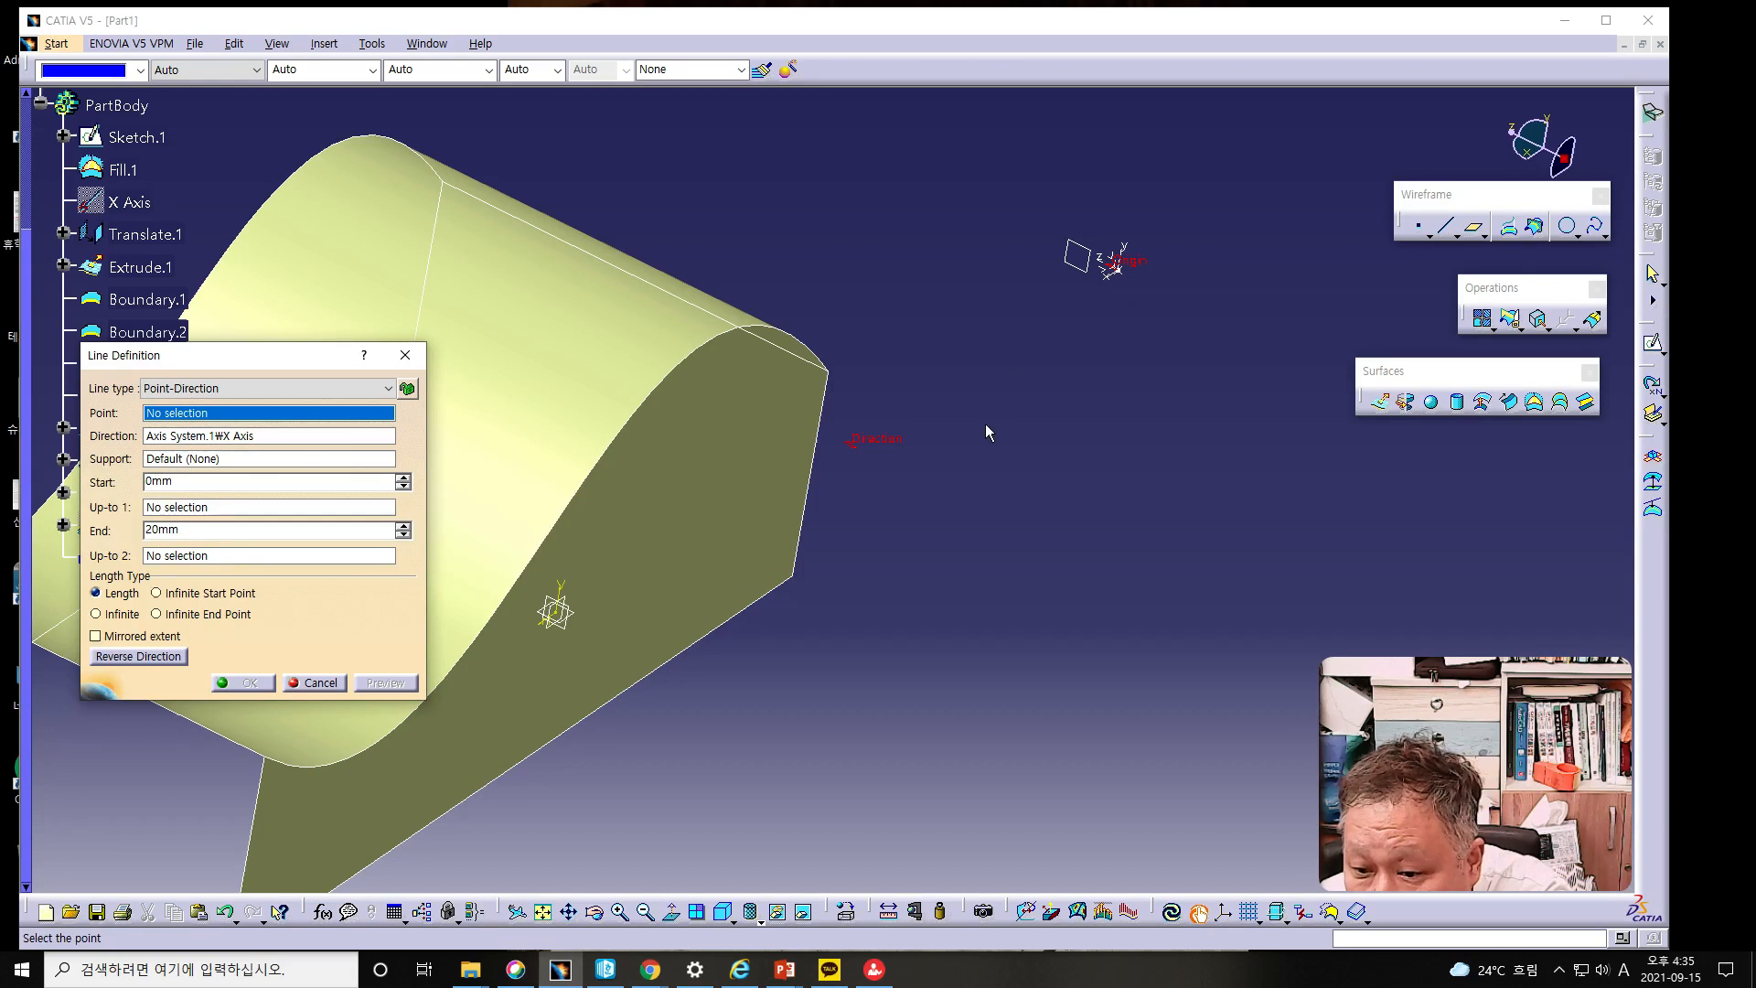
{"action": "left_click", "coordinate": [794, 576]}
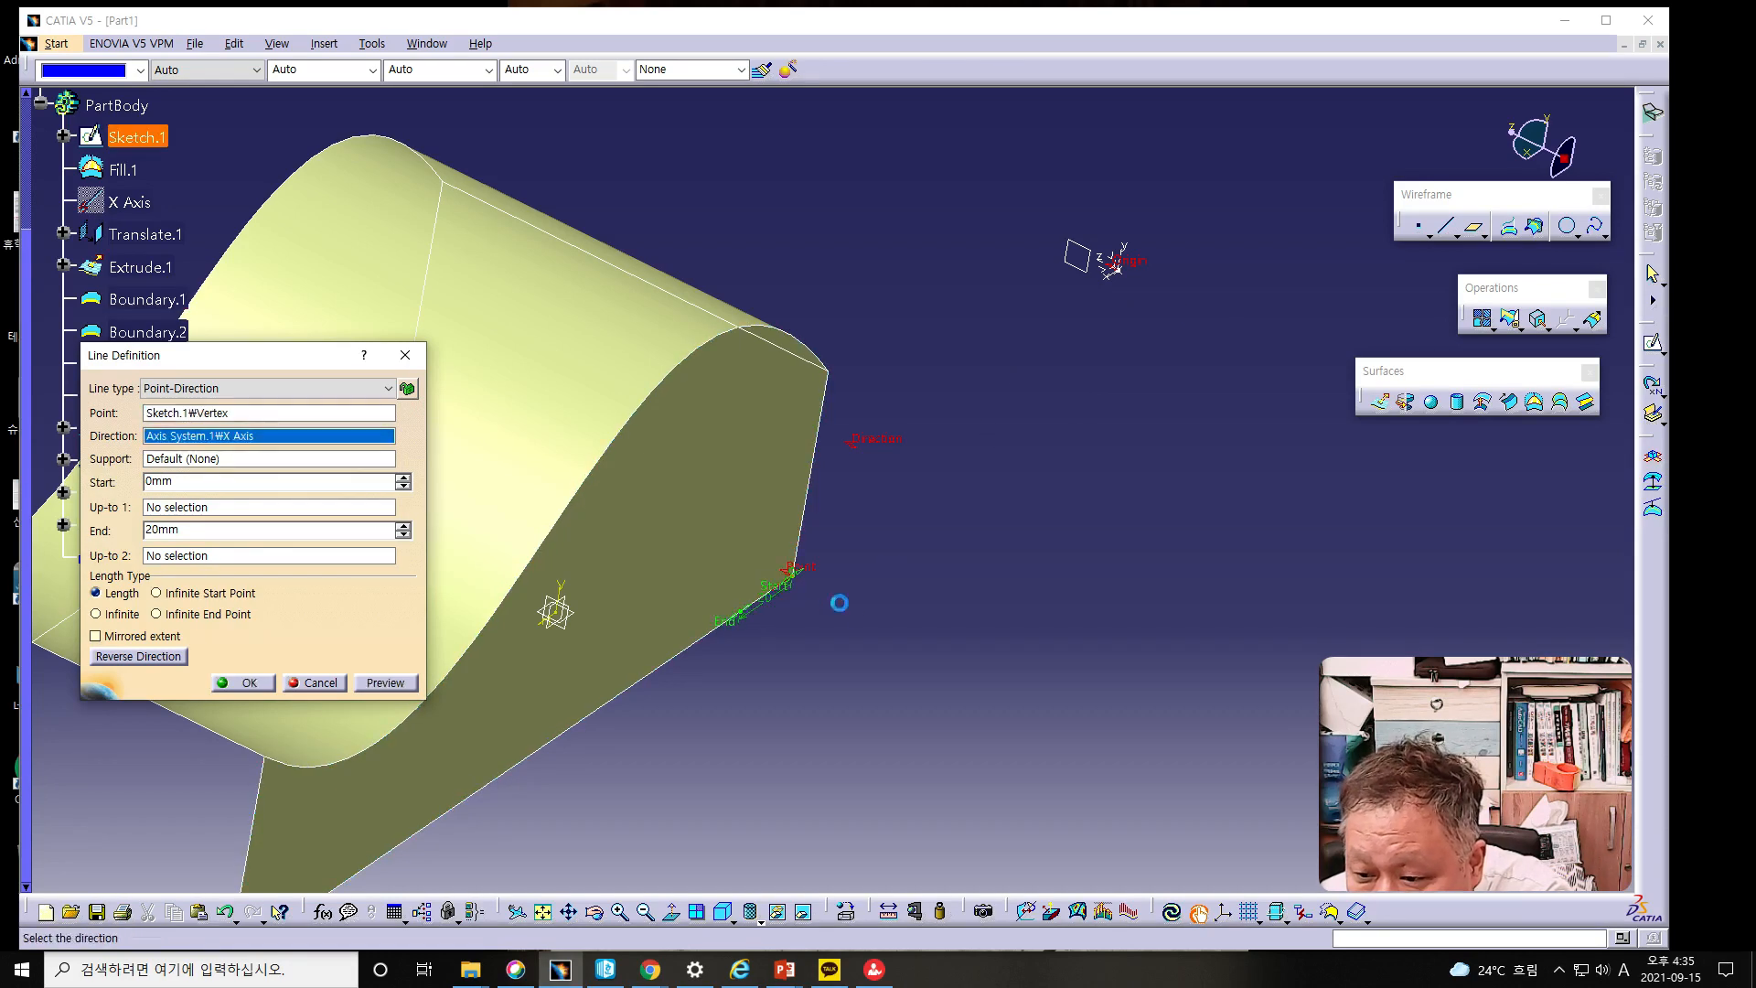
{"action": "left_click", "coordinate": [727, 620]}
{"action": "left_click_drag", "start_coordinate": [727, 620], "coordinate": [995, 475]}
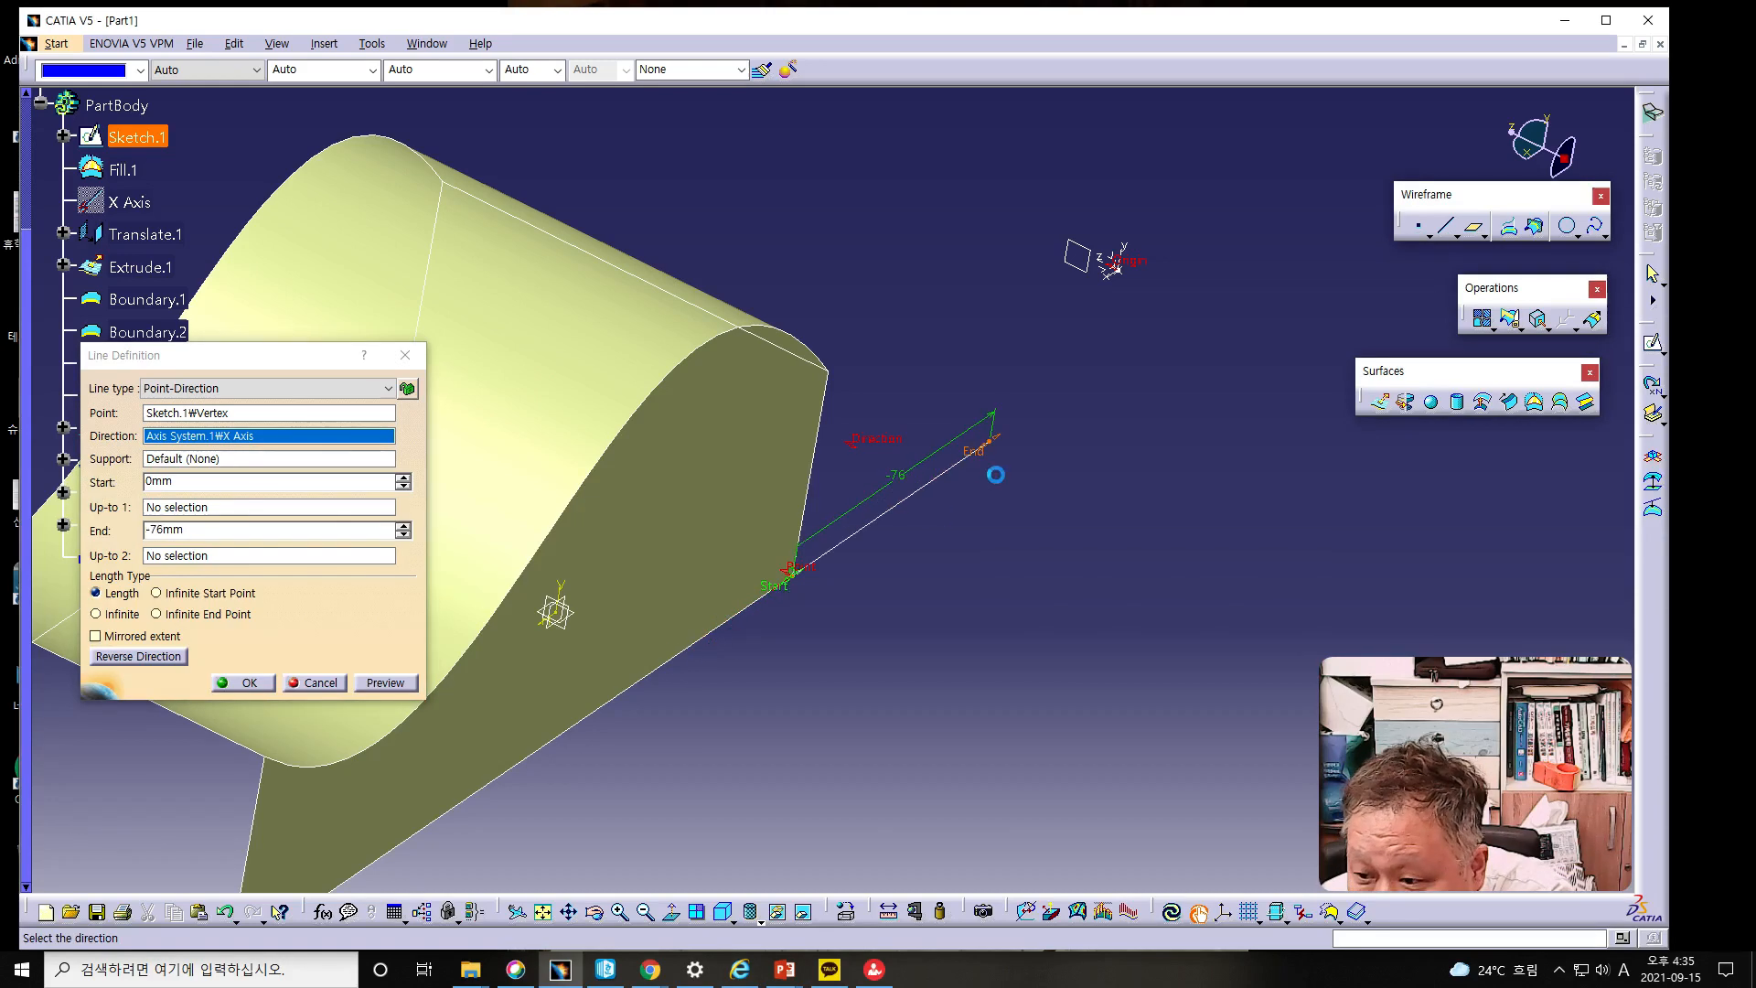
{"action": "left_click", "coordinate": [259, 684]}
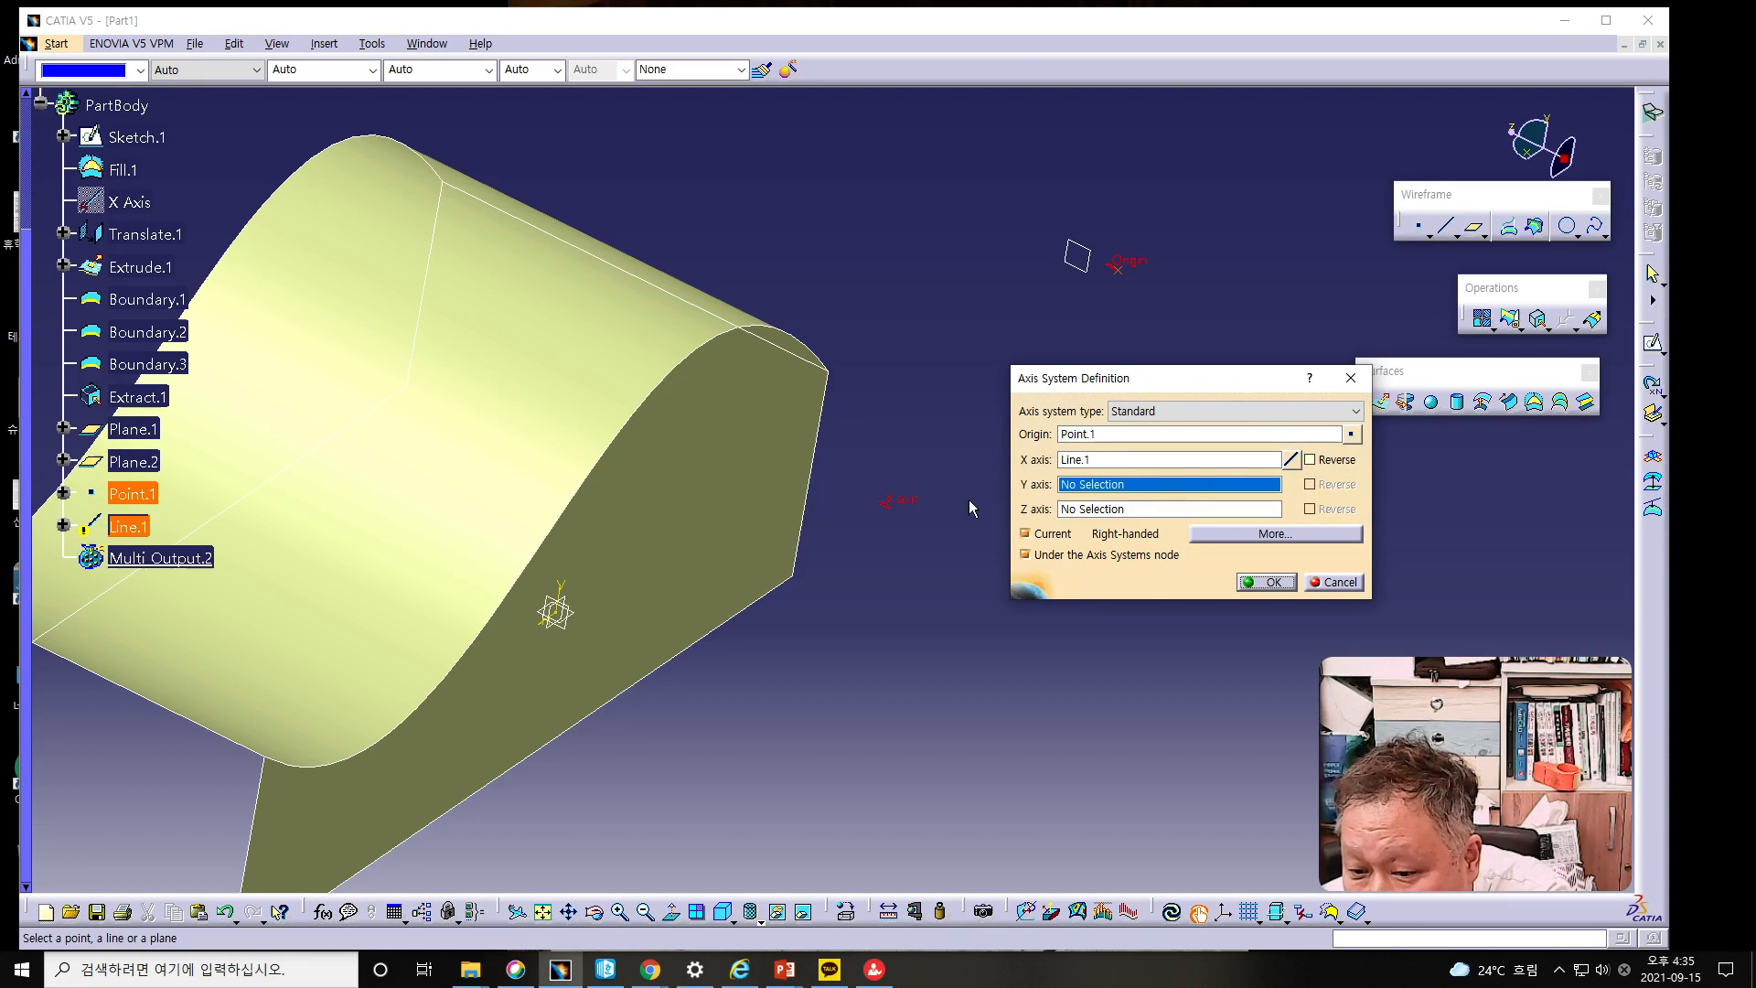
- Set the Y axis to the sketch's vertical direction and the Z axis to its horizontal direction, and accept the axis system
{"action": "left_click", "coordinate": [566, 593]}
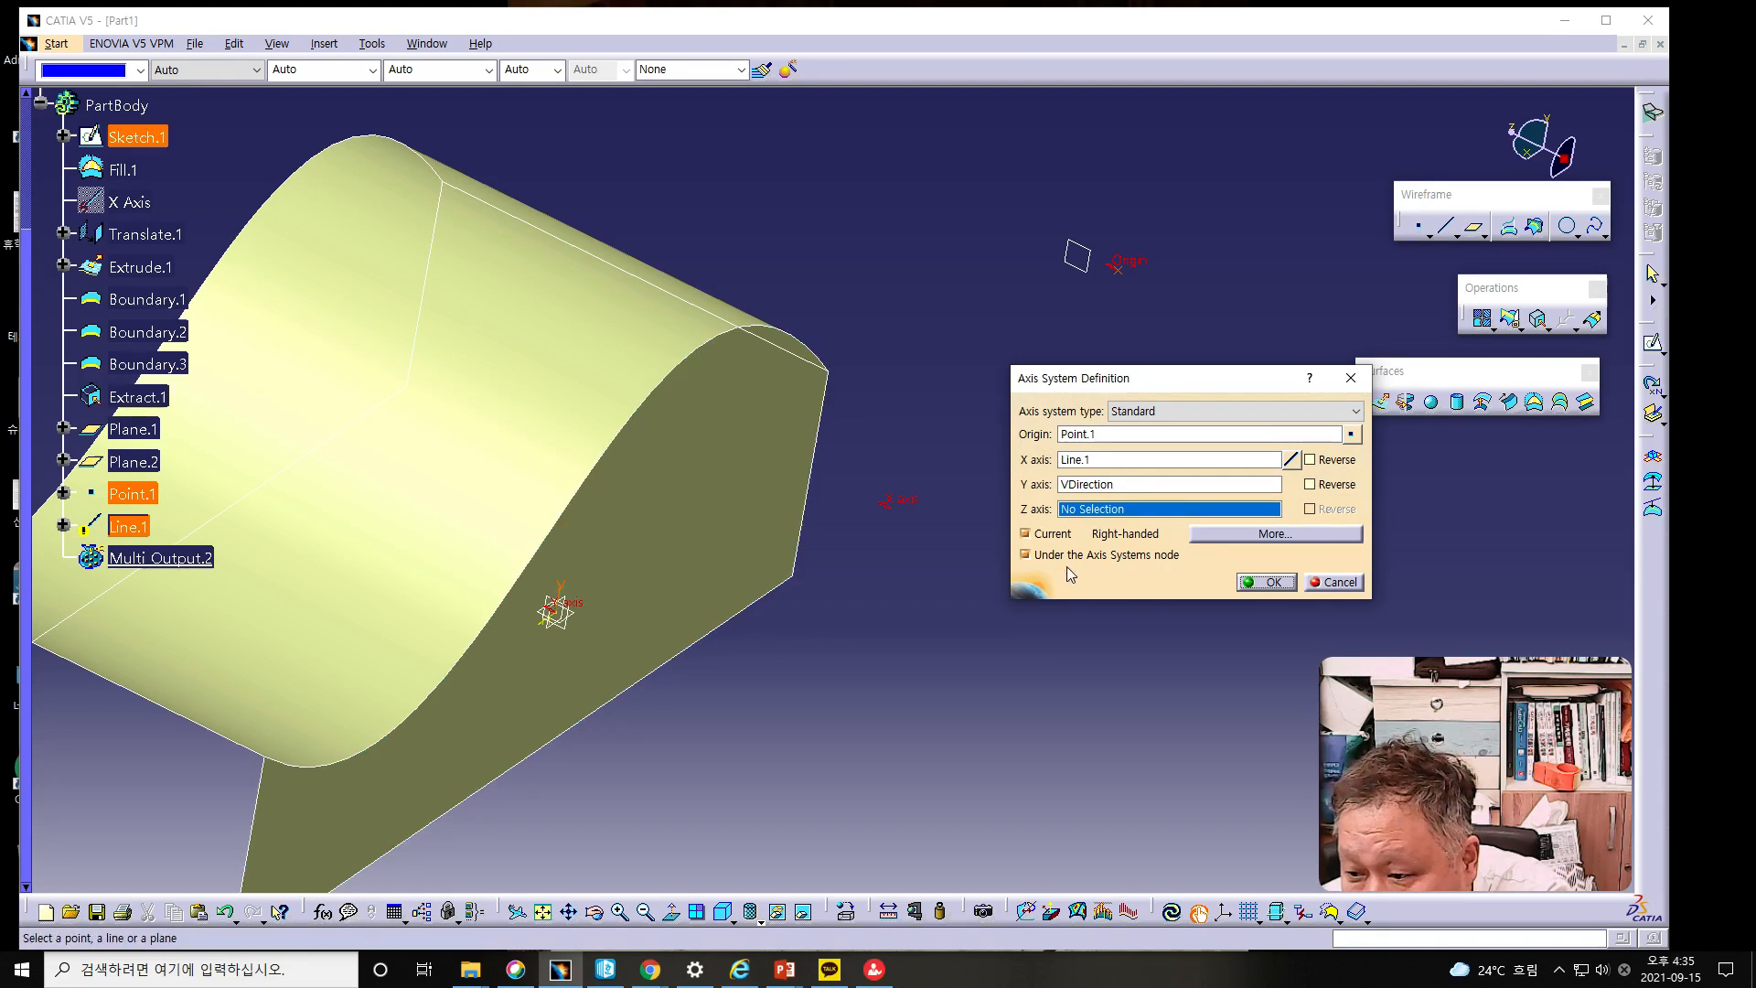
{"action": "left_click", "coordinate": [552, 615]}
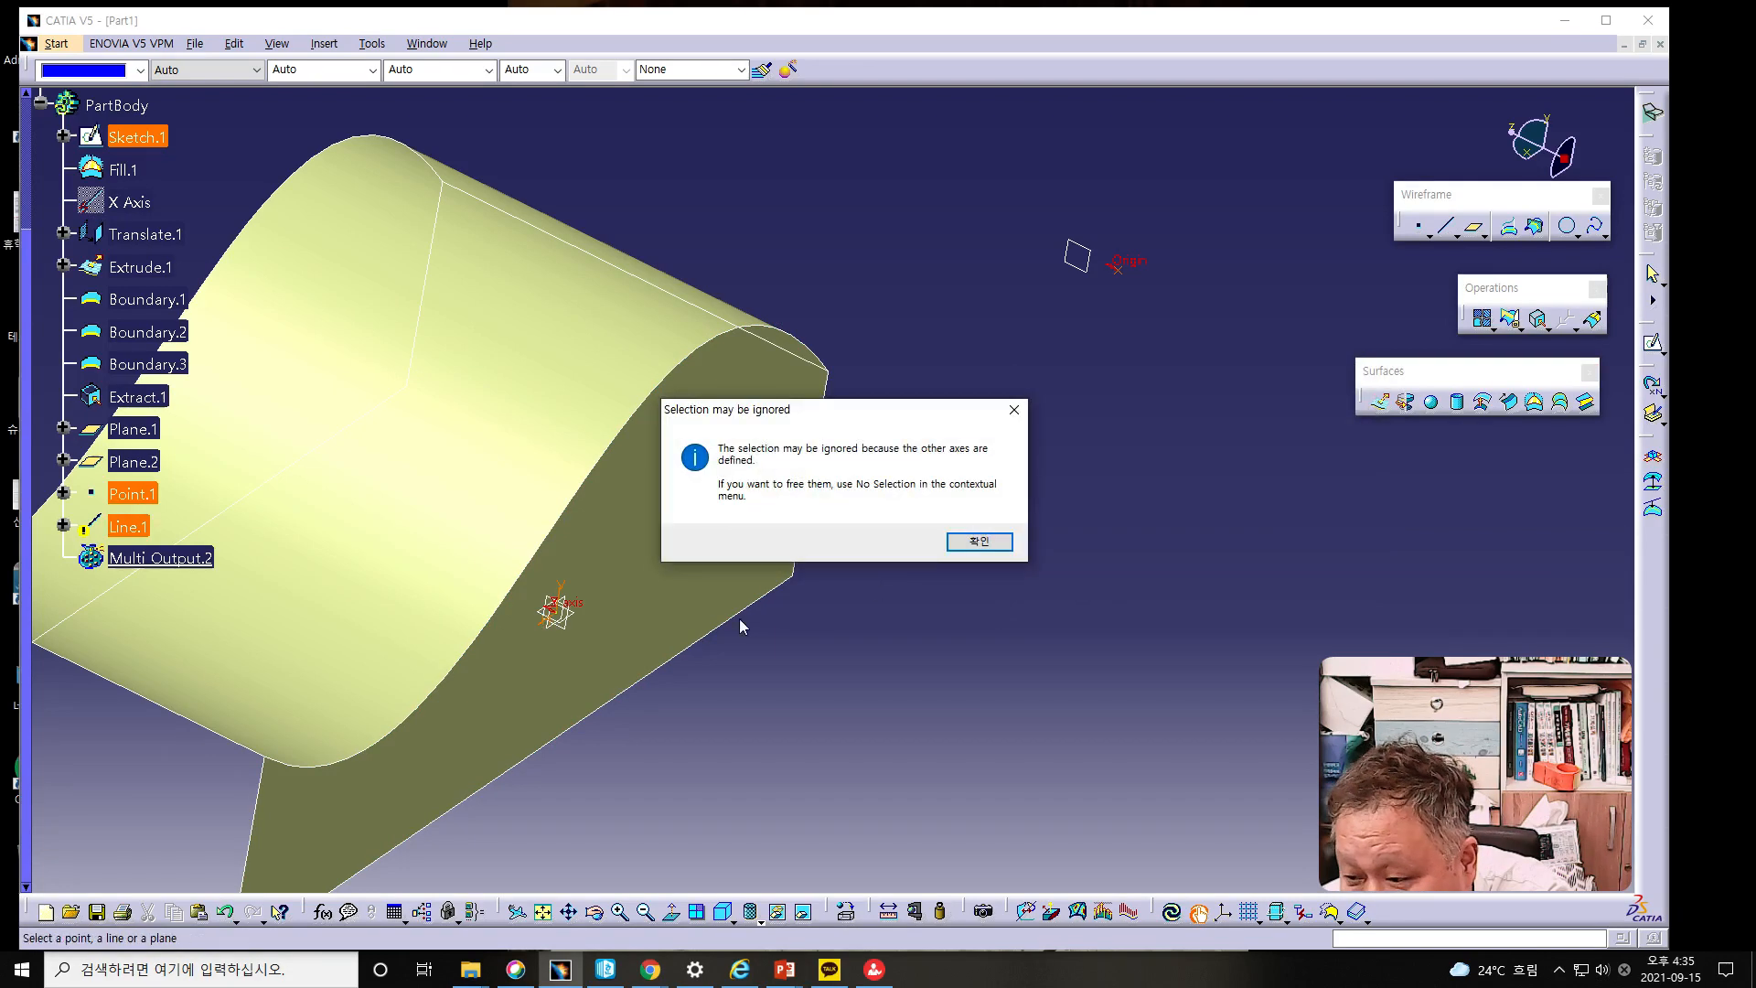
{"action": "left_click", "coordinate": [978, 542]}
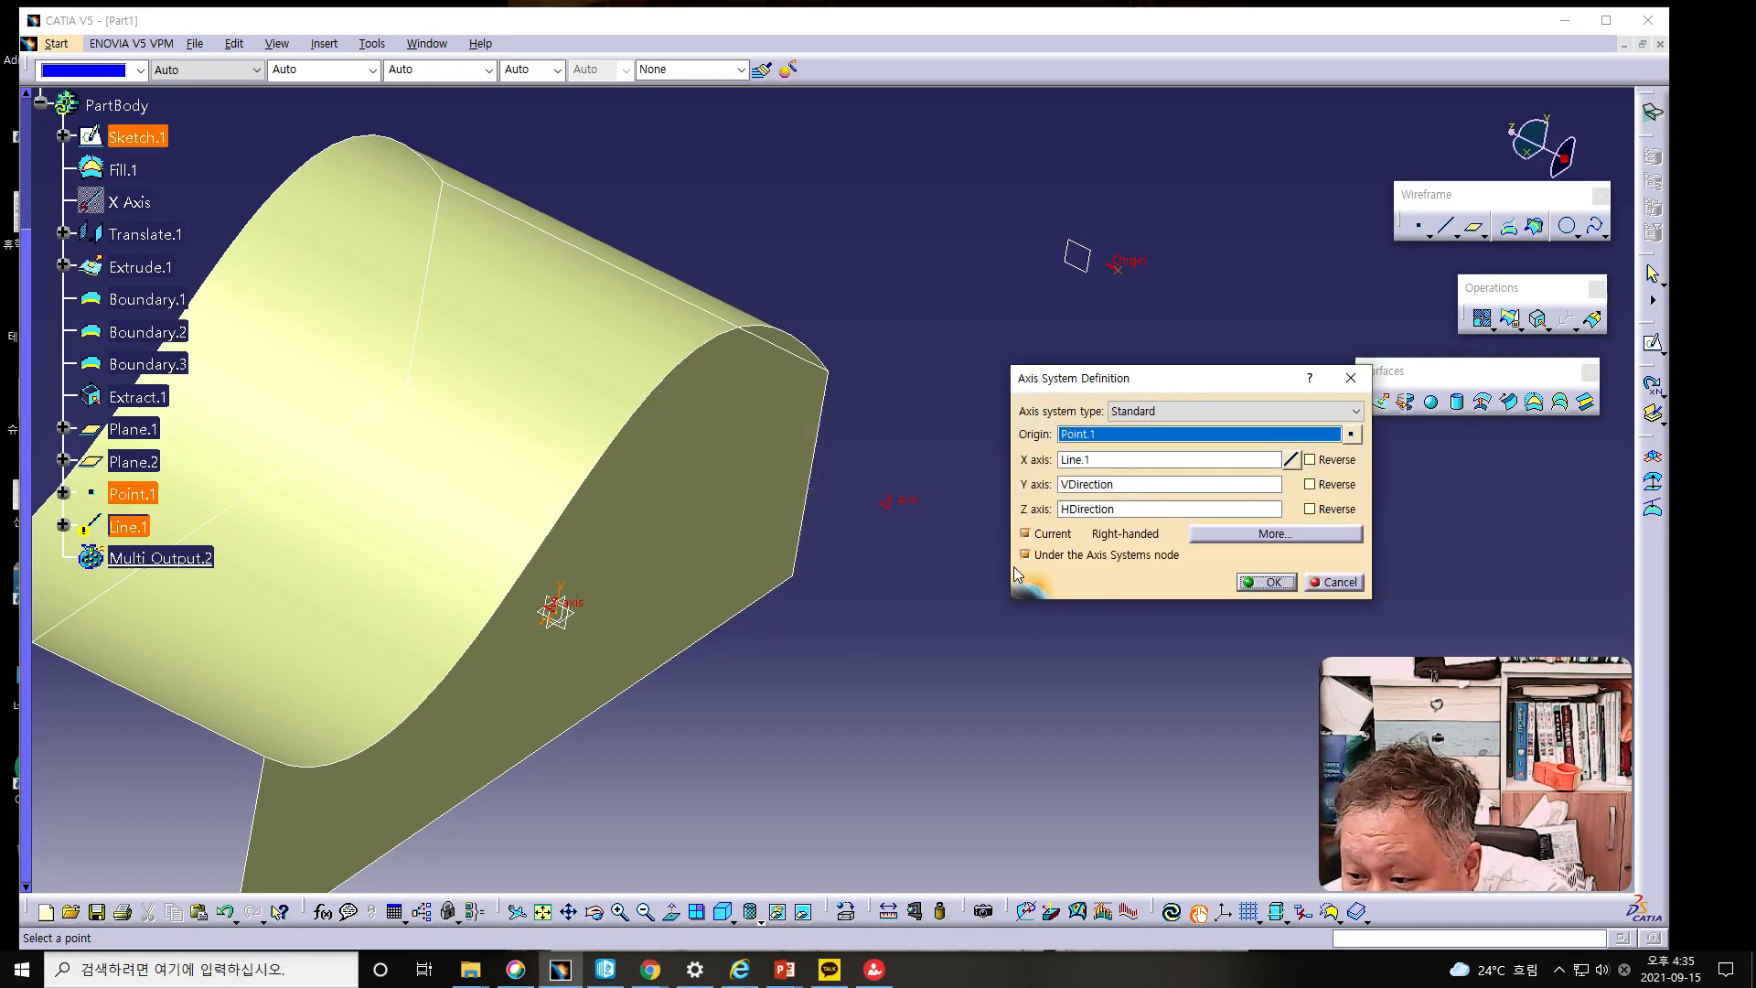
{"action": "left_click", "coordinate": [1134, 459]}
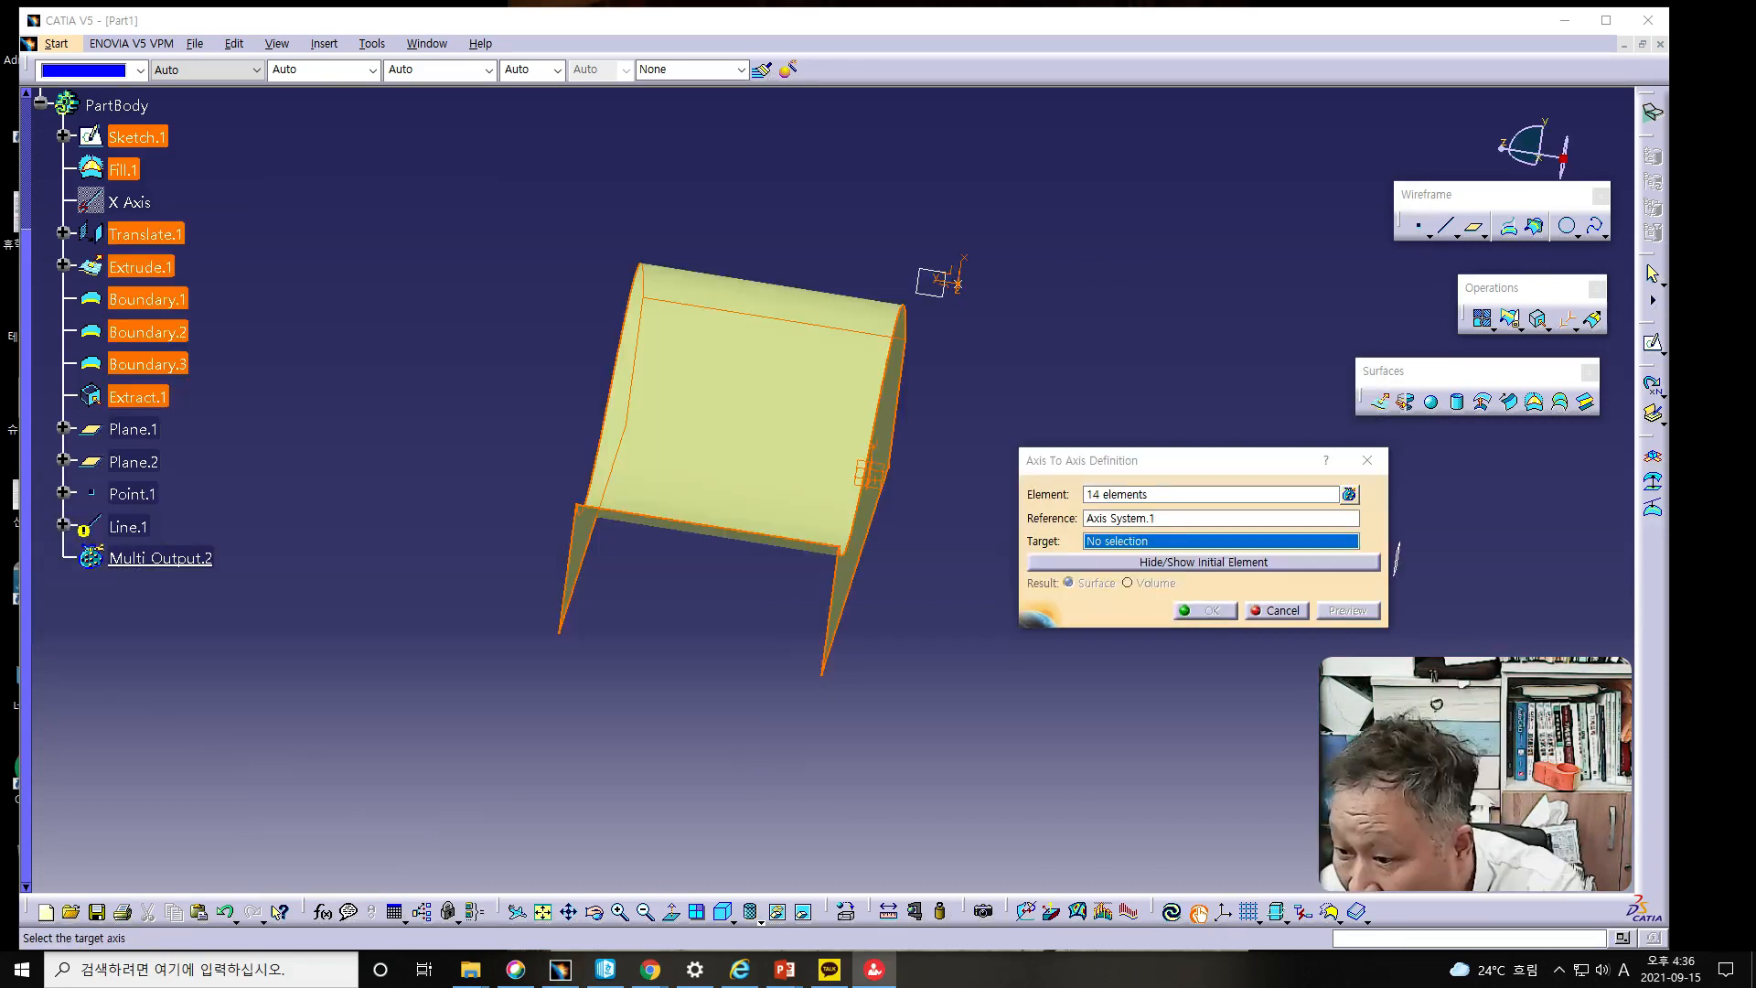
- Choose Axis System.1 as the Axis To Axis target as well, preview the transformation, and inspect the result
{"action": "left_click", "coordinate": [1055, 691]}
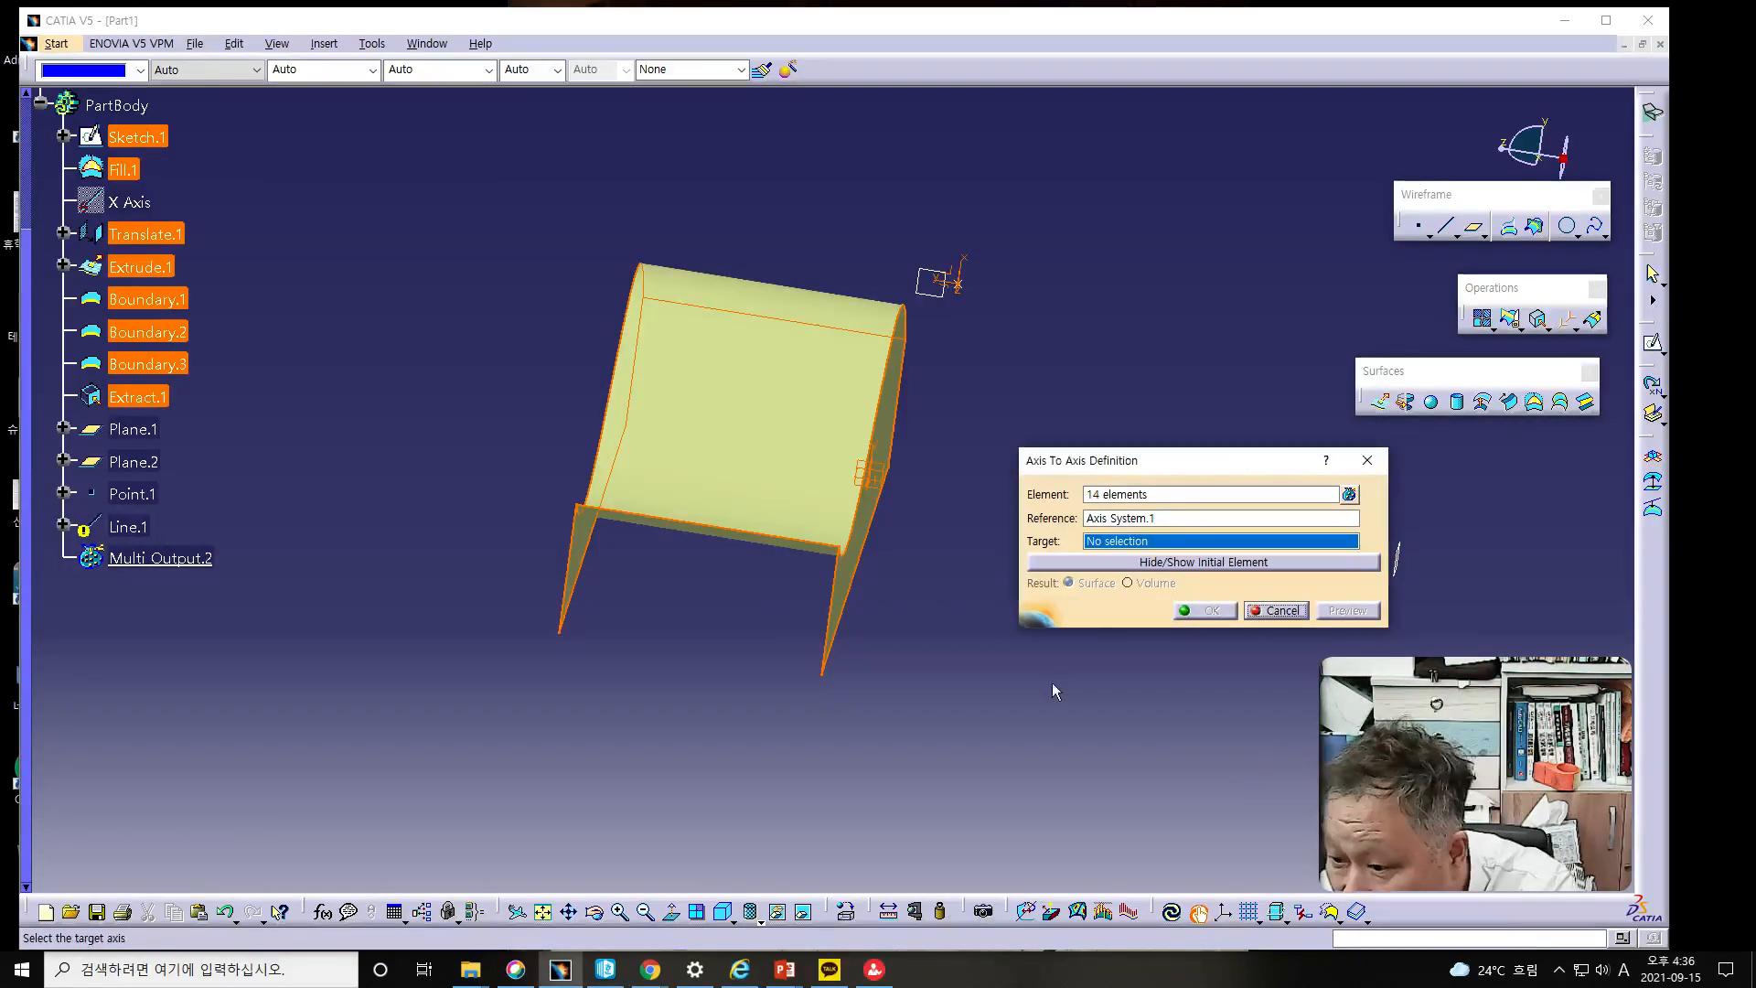
{"action": "left_click", "coordinate": [1096, 527]}
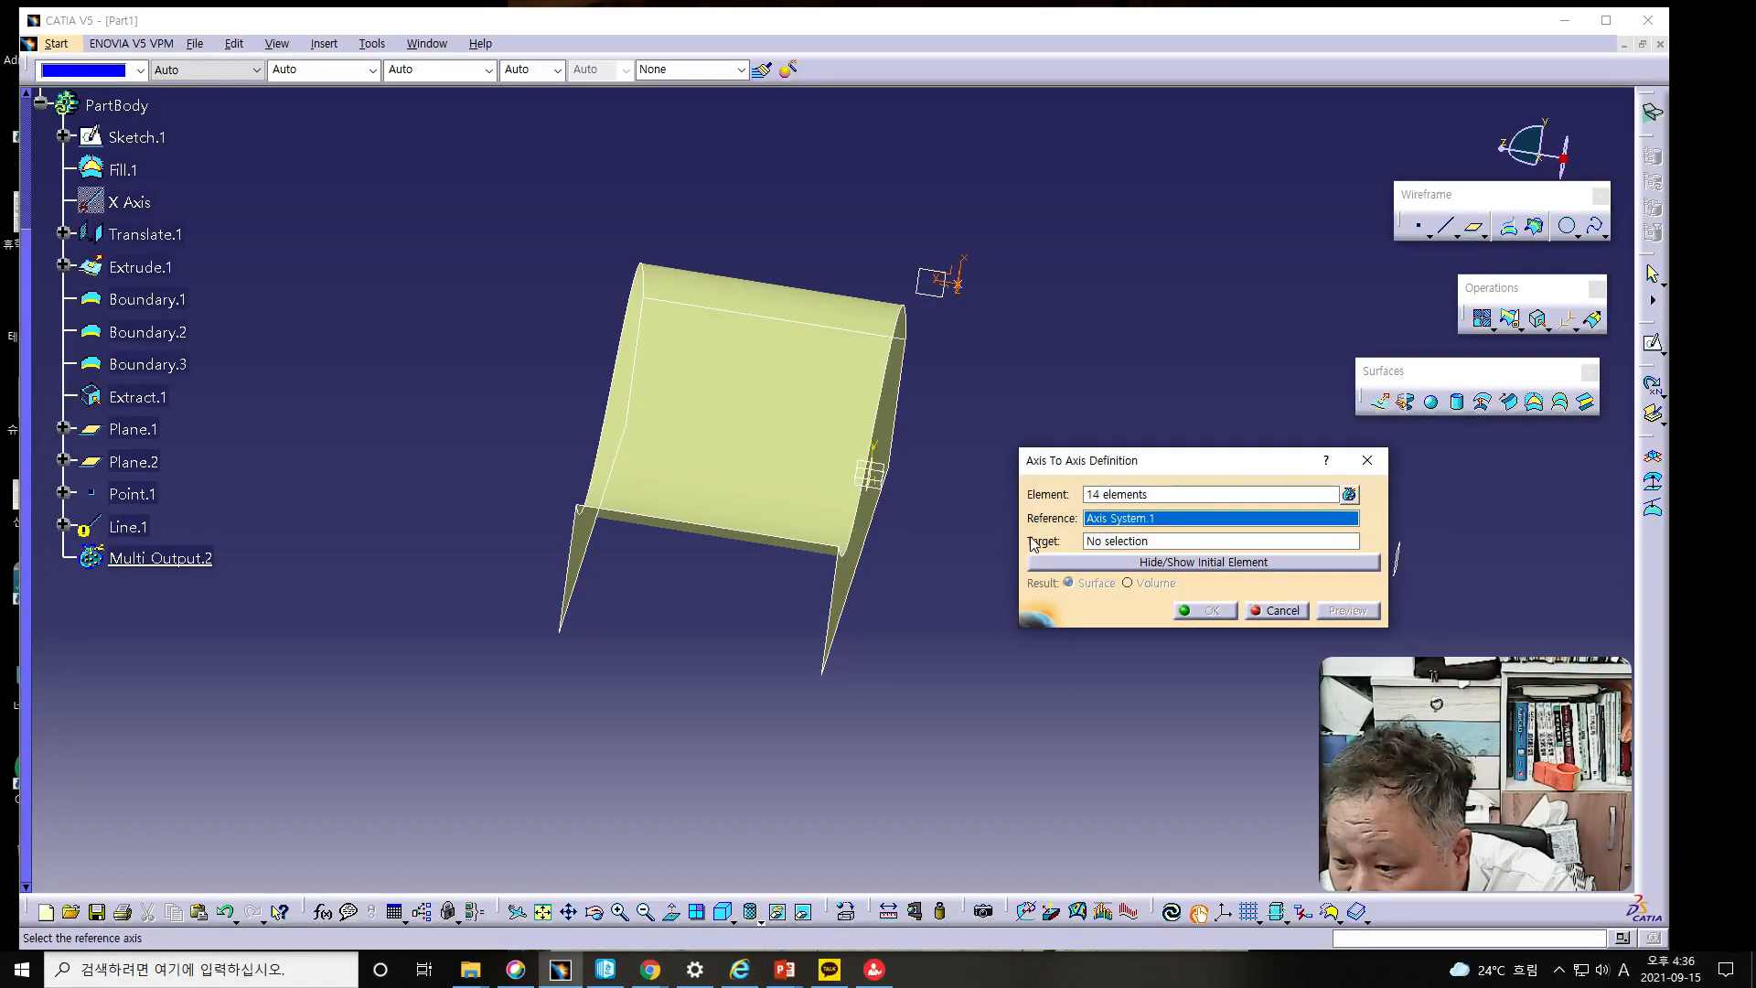
{"action": "left_click", "coordinate": [1085, 541]}
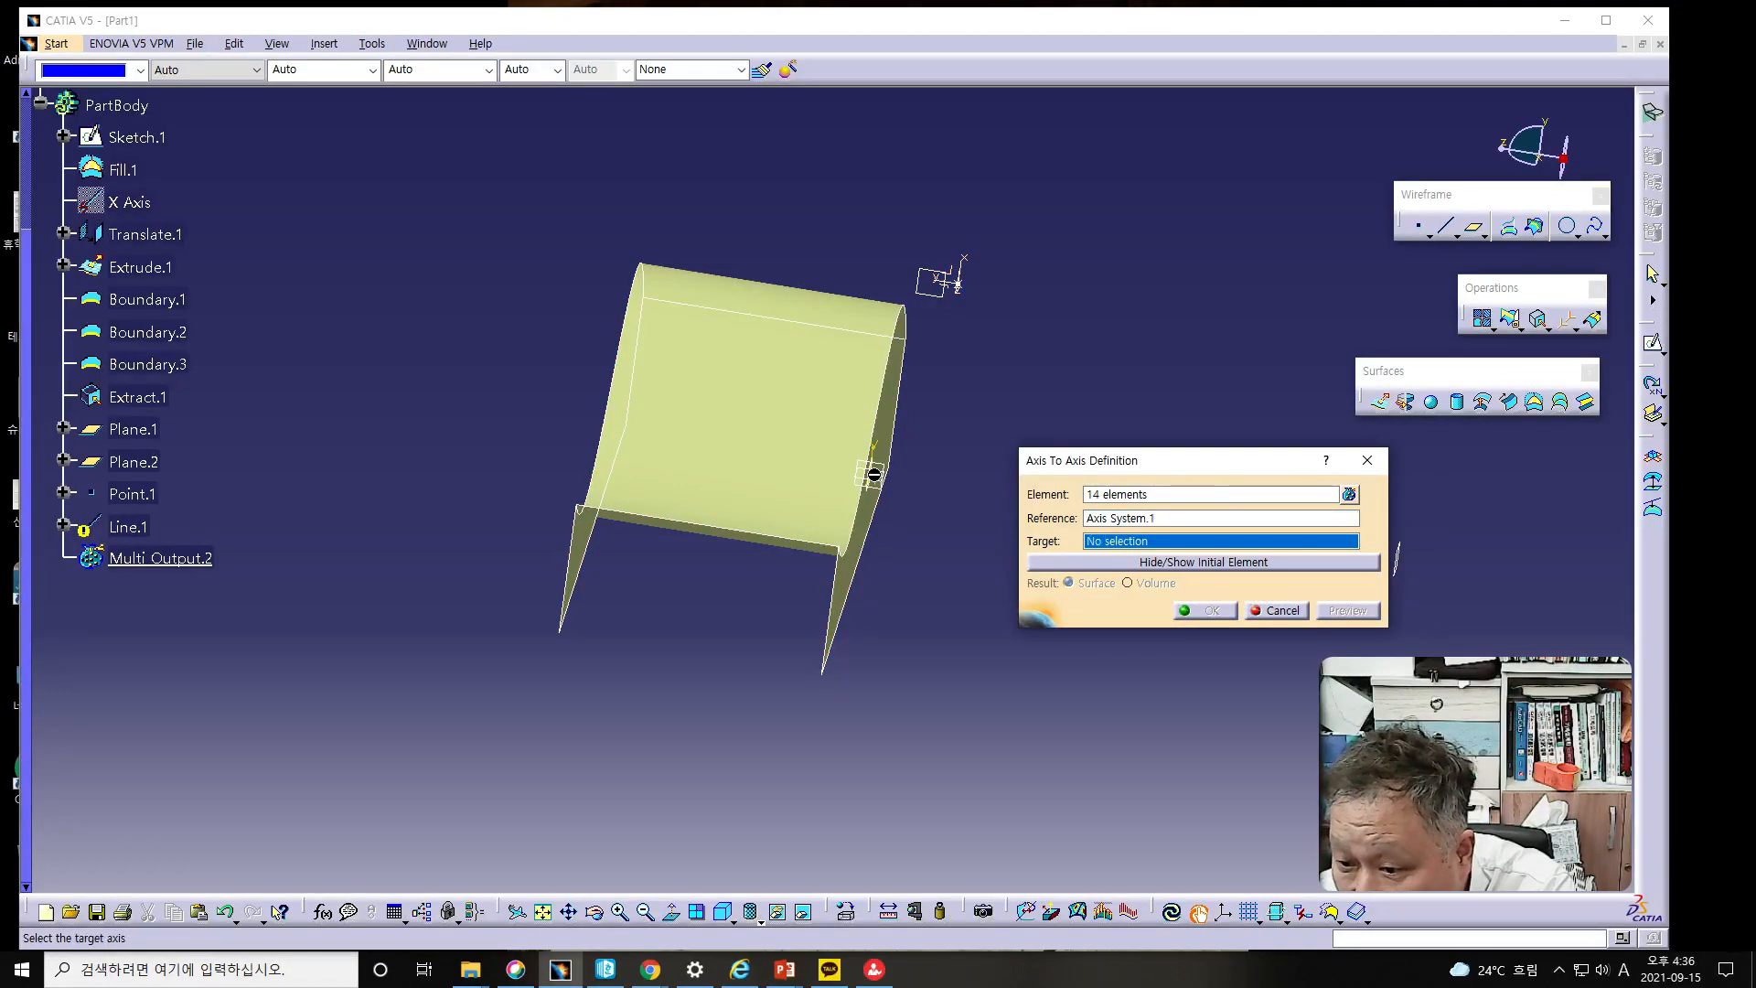
{"action": "left_click", "coordinate": [956, 289]}
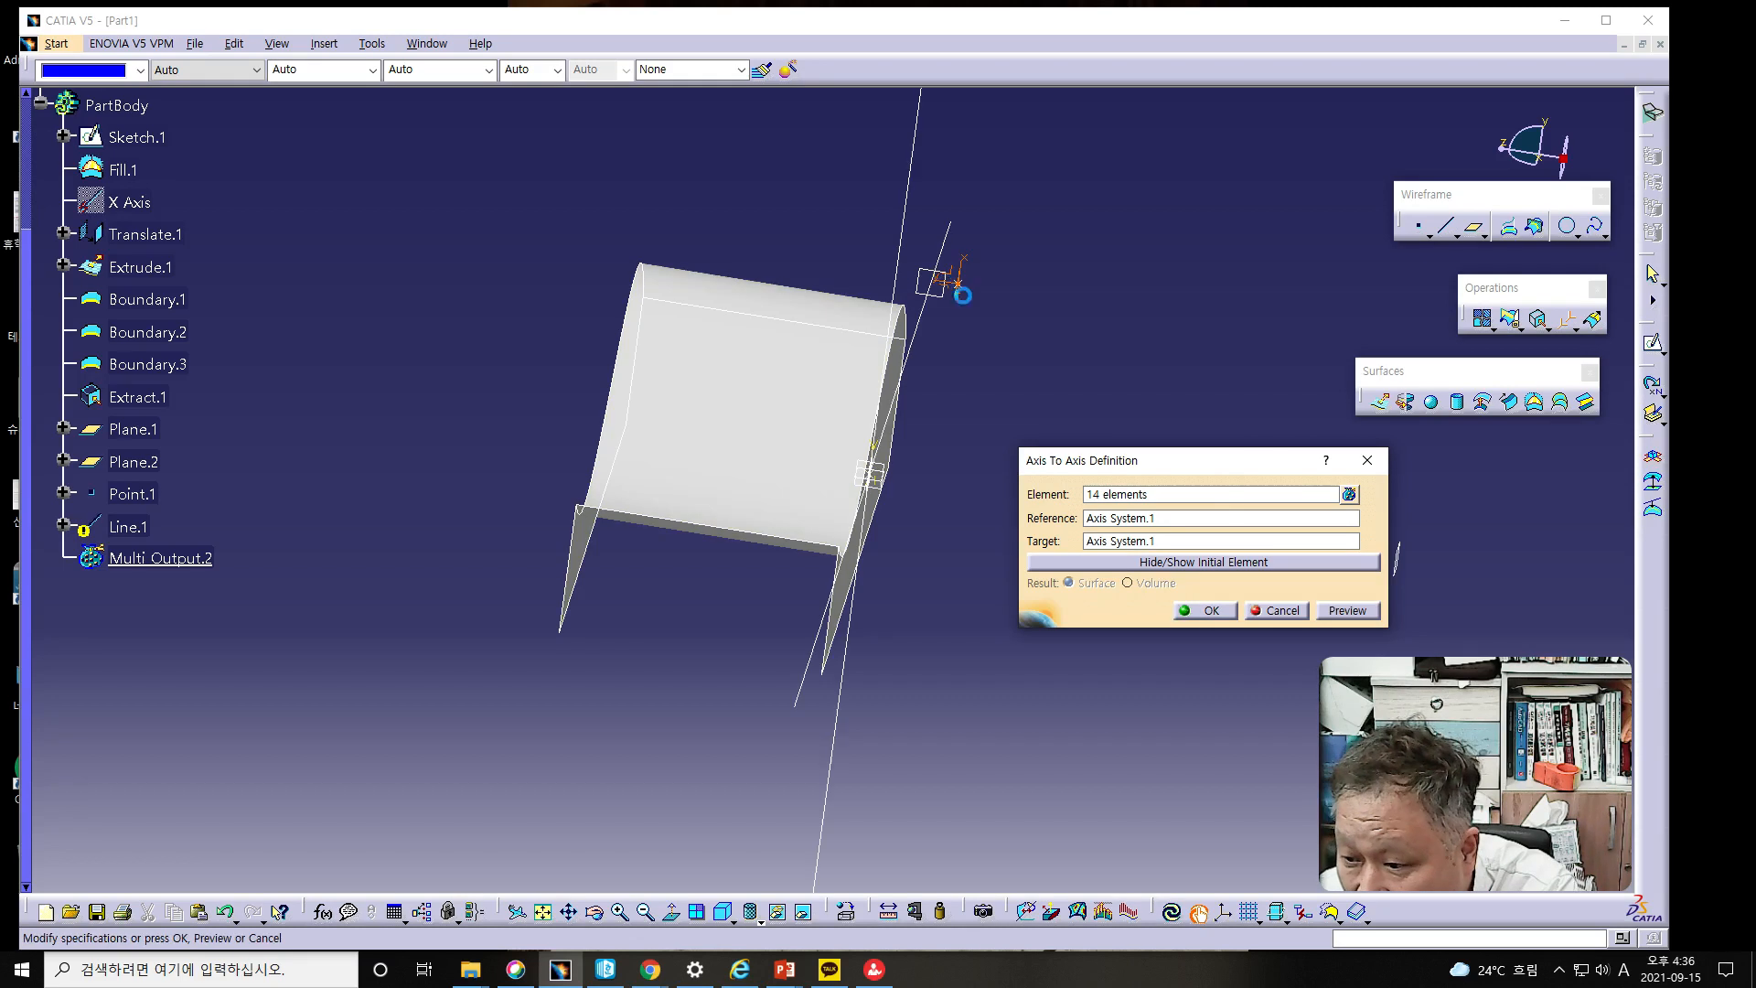
{"action": "left_click", "coordinate": [1347, 611]}
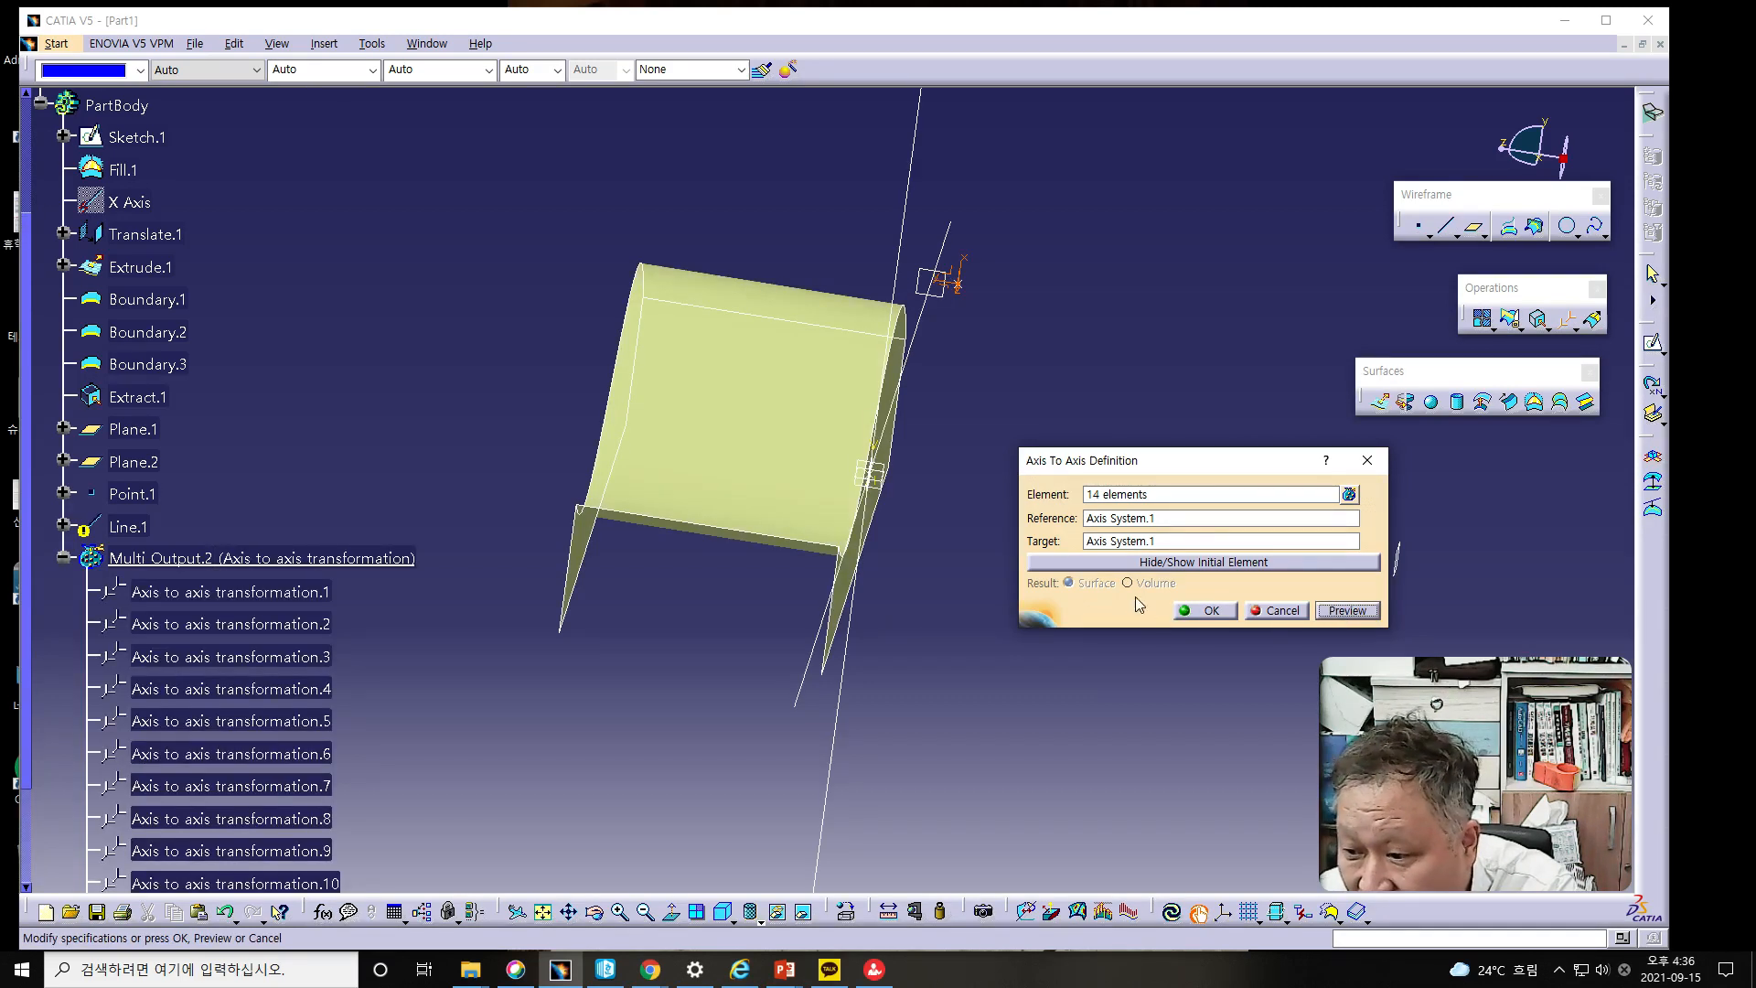
{"action": "middle_click_drag", "start_coordinate": [677, 613], "coordinate": [713, 612]}
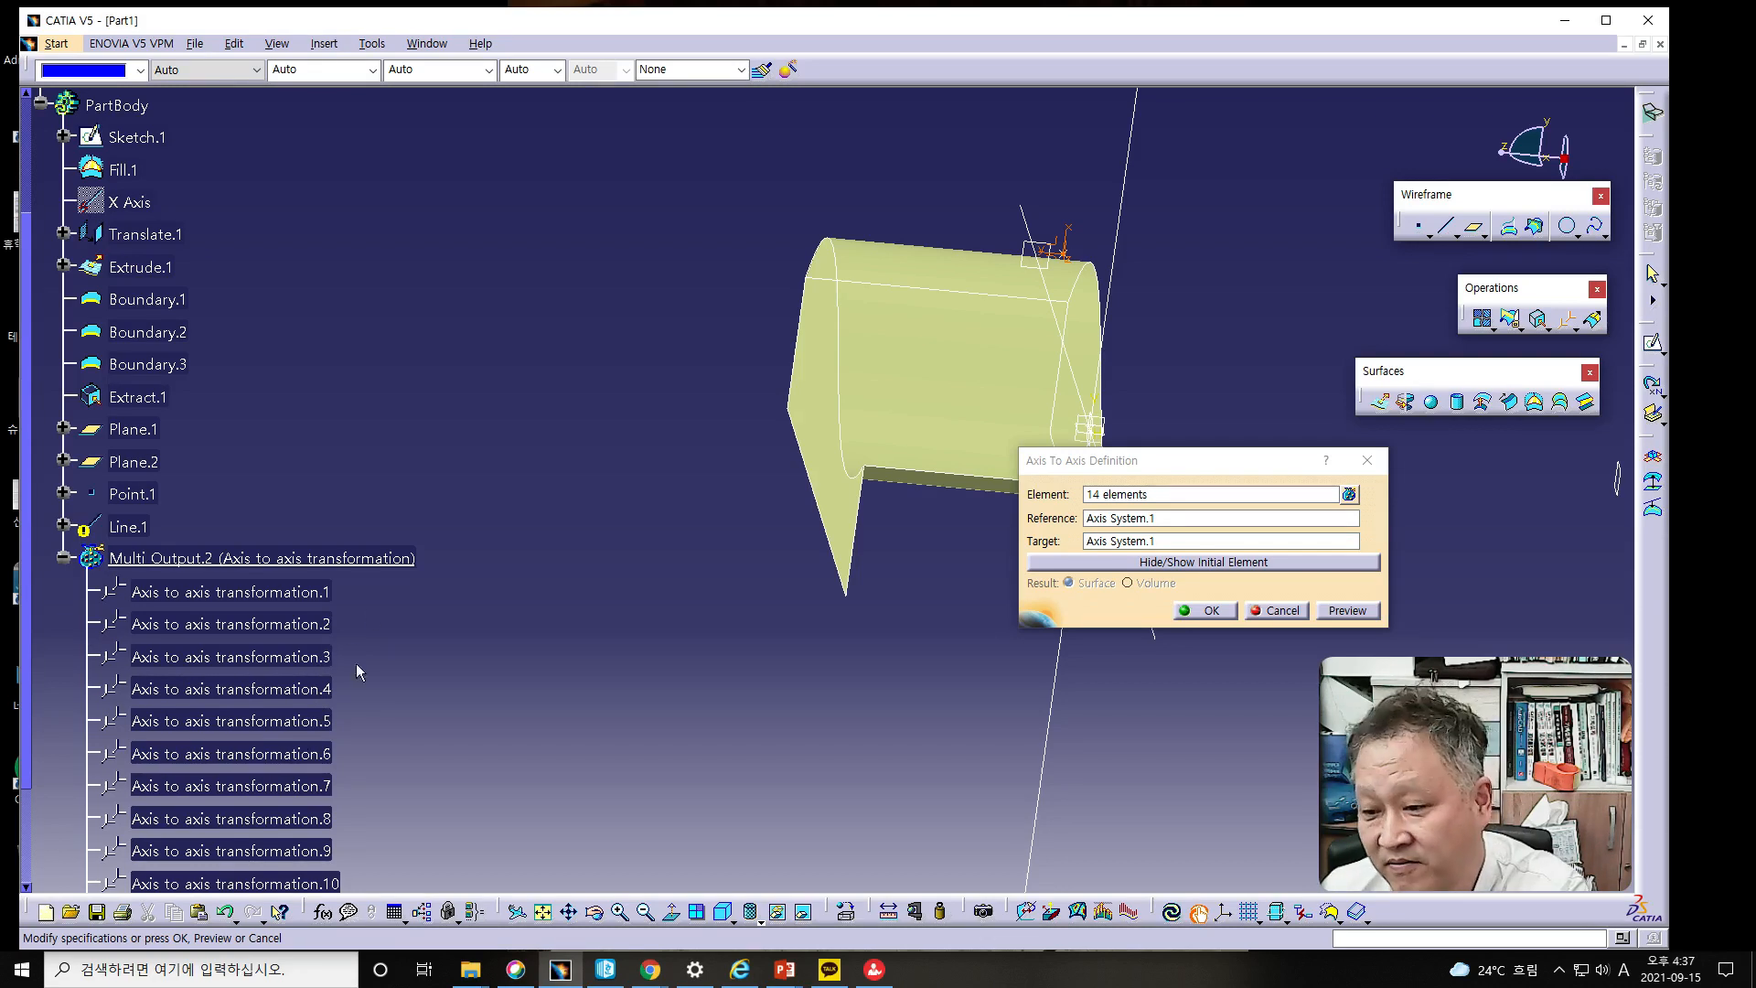
- Cancel the Axis To Axis transformation and review the Extrapolate slide in PowerPoint, moving its example picture clear of the text
{"action": "left_click", "coordinate": [1290, 612]}
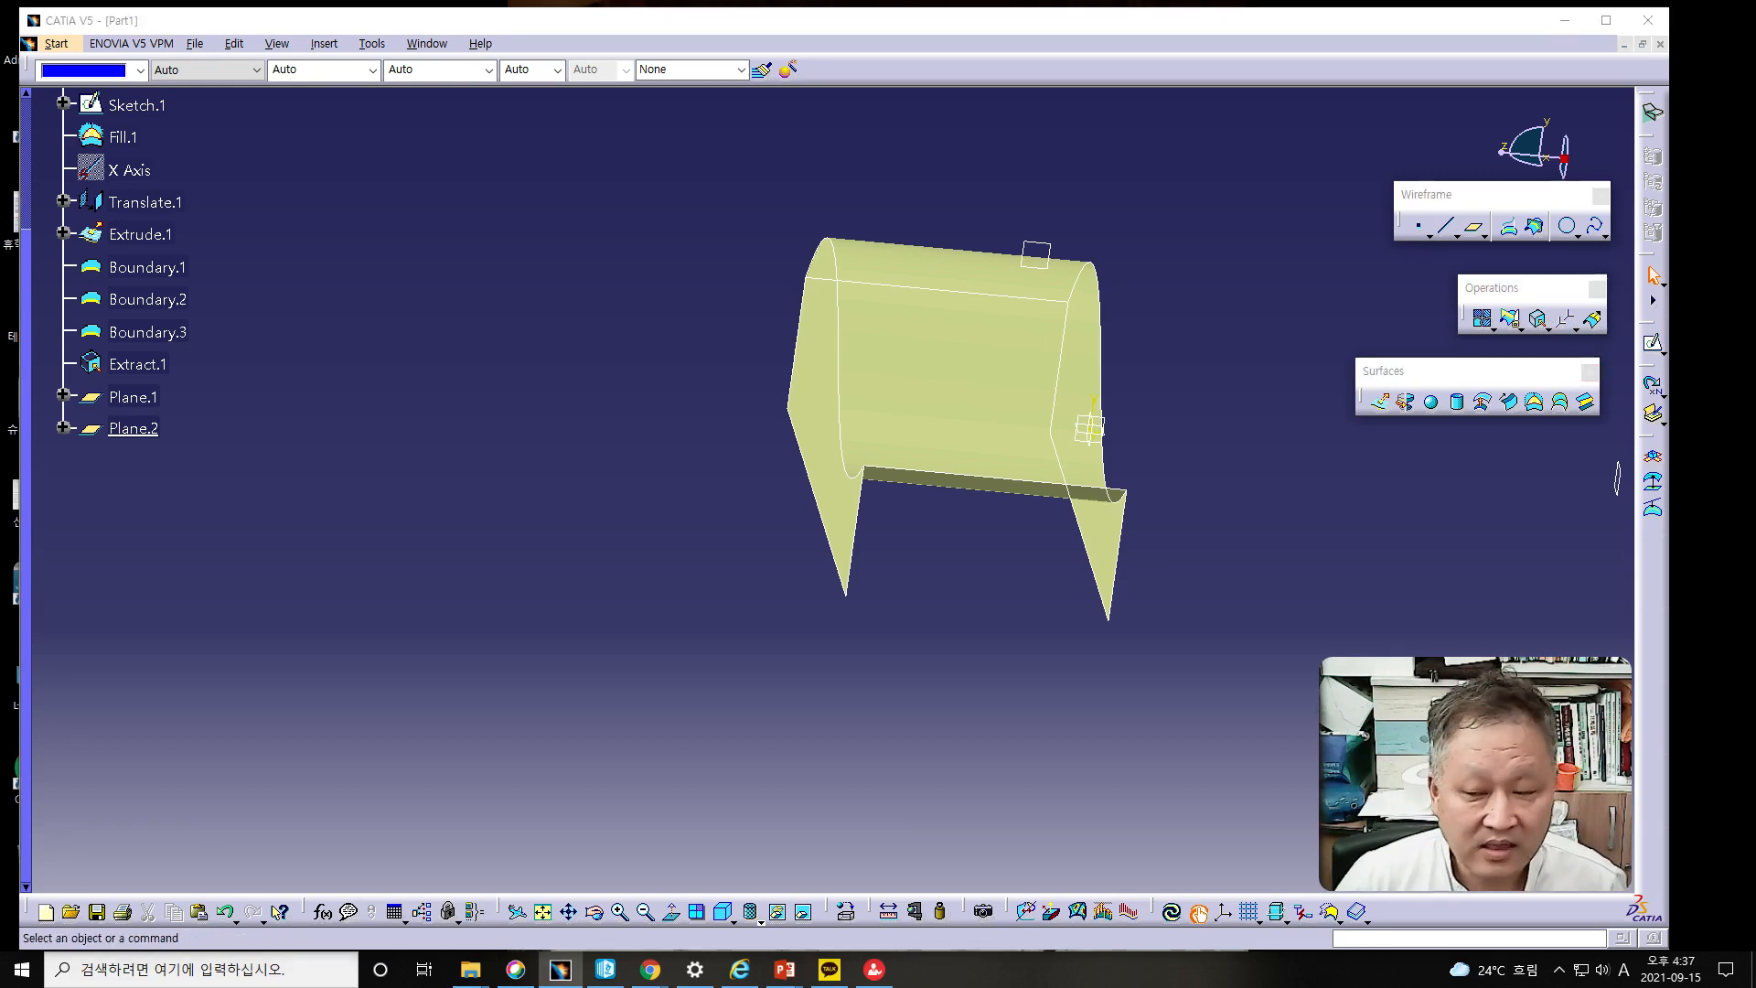
{"action": "left_click", "coordinate": [784, 969]}
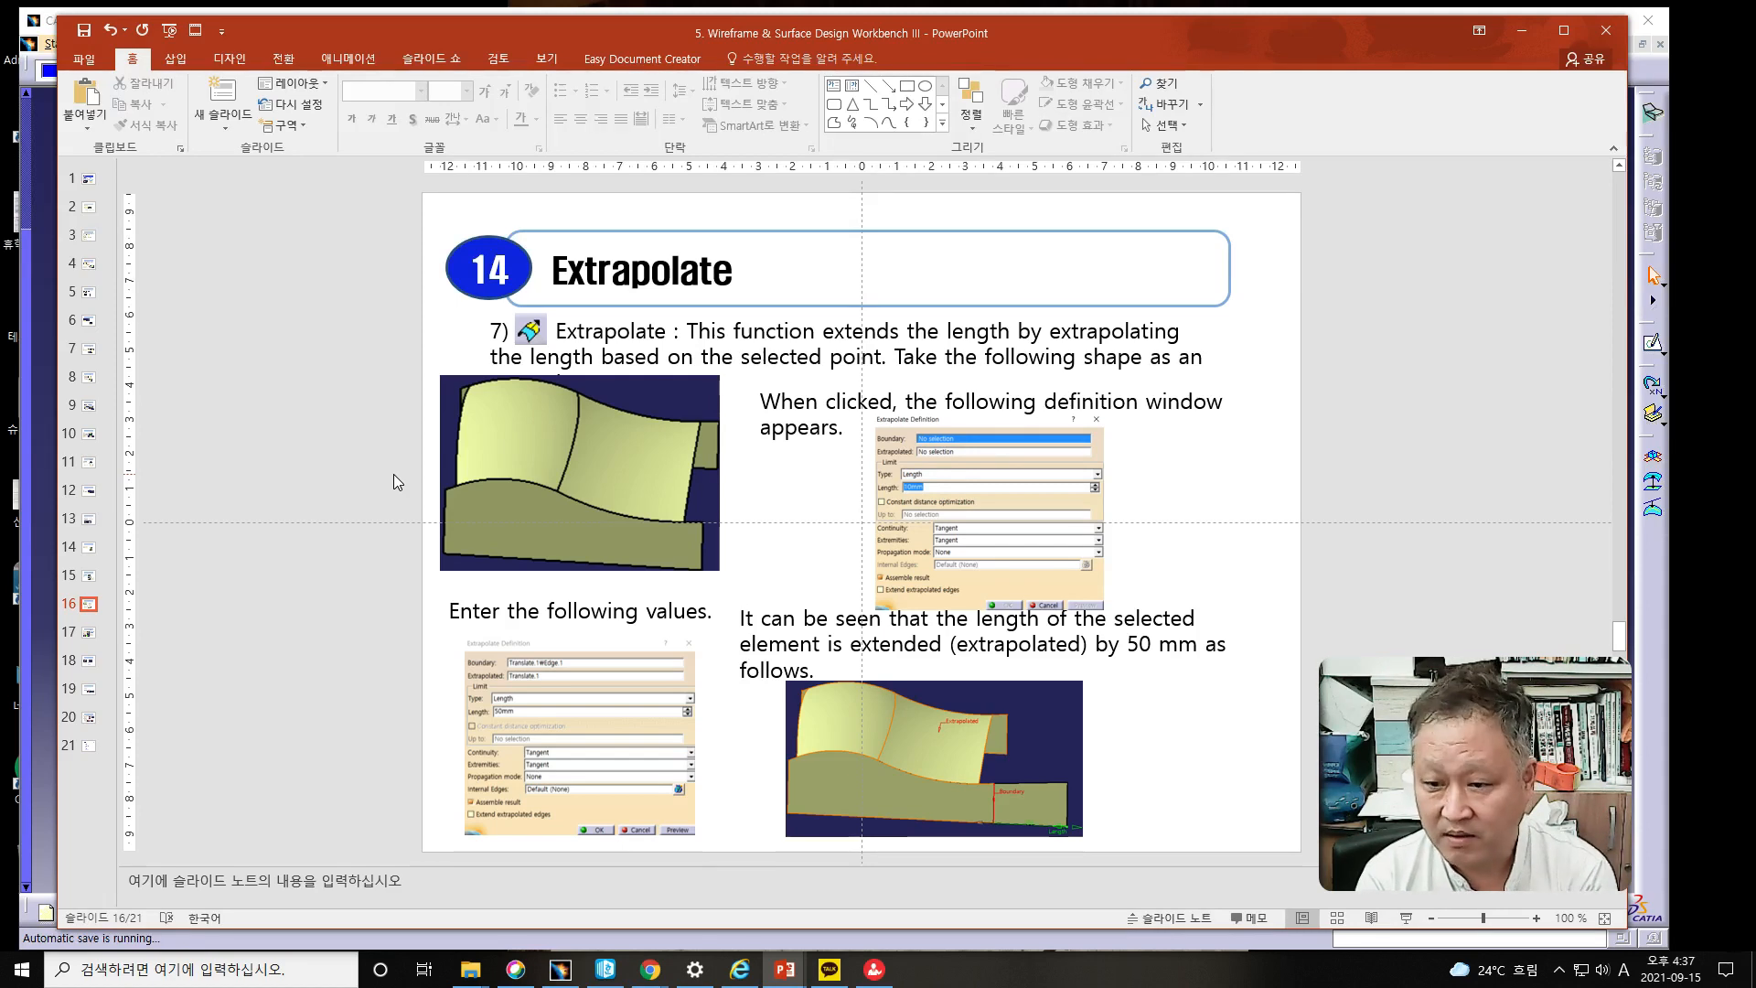
{"action": "left_click_drag", "start_coordinate": [541, 477], "coordinate": [550, 497]}
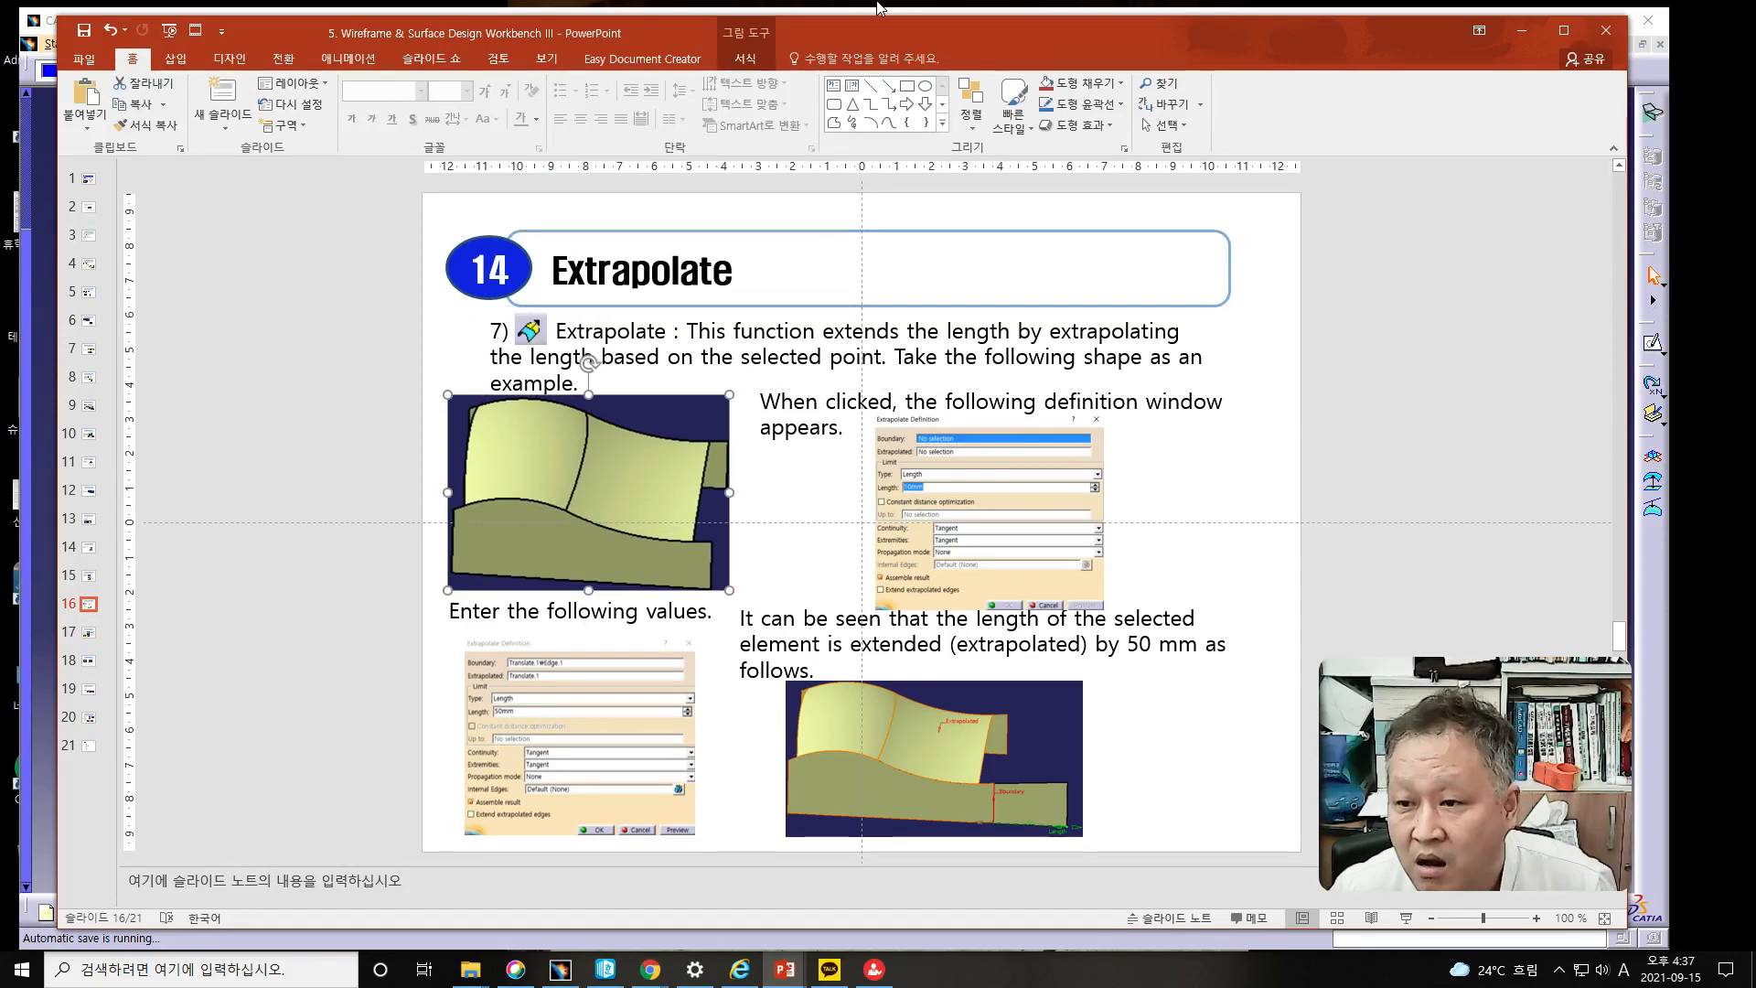
{"action": "left_click_drag", "start_coordinate": [876, 37], "coordinate": [0, 46]}
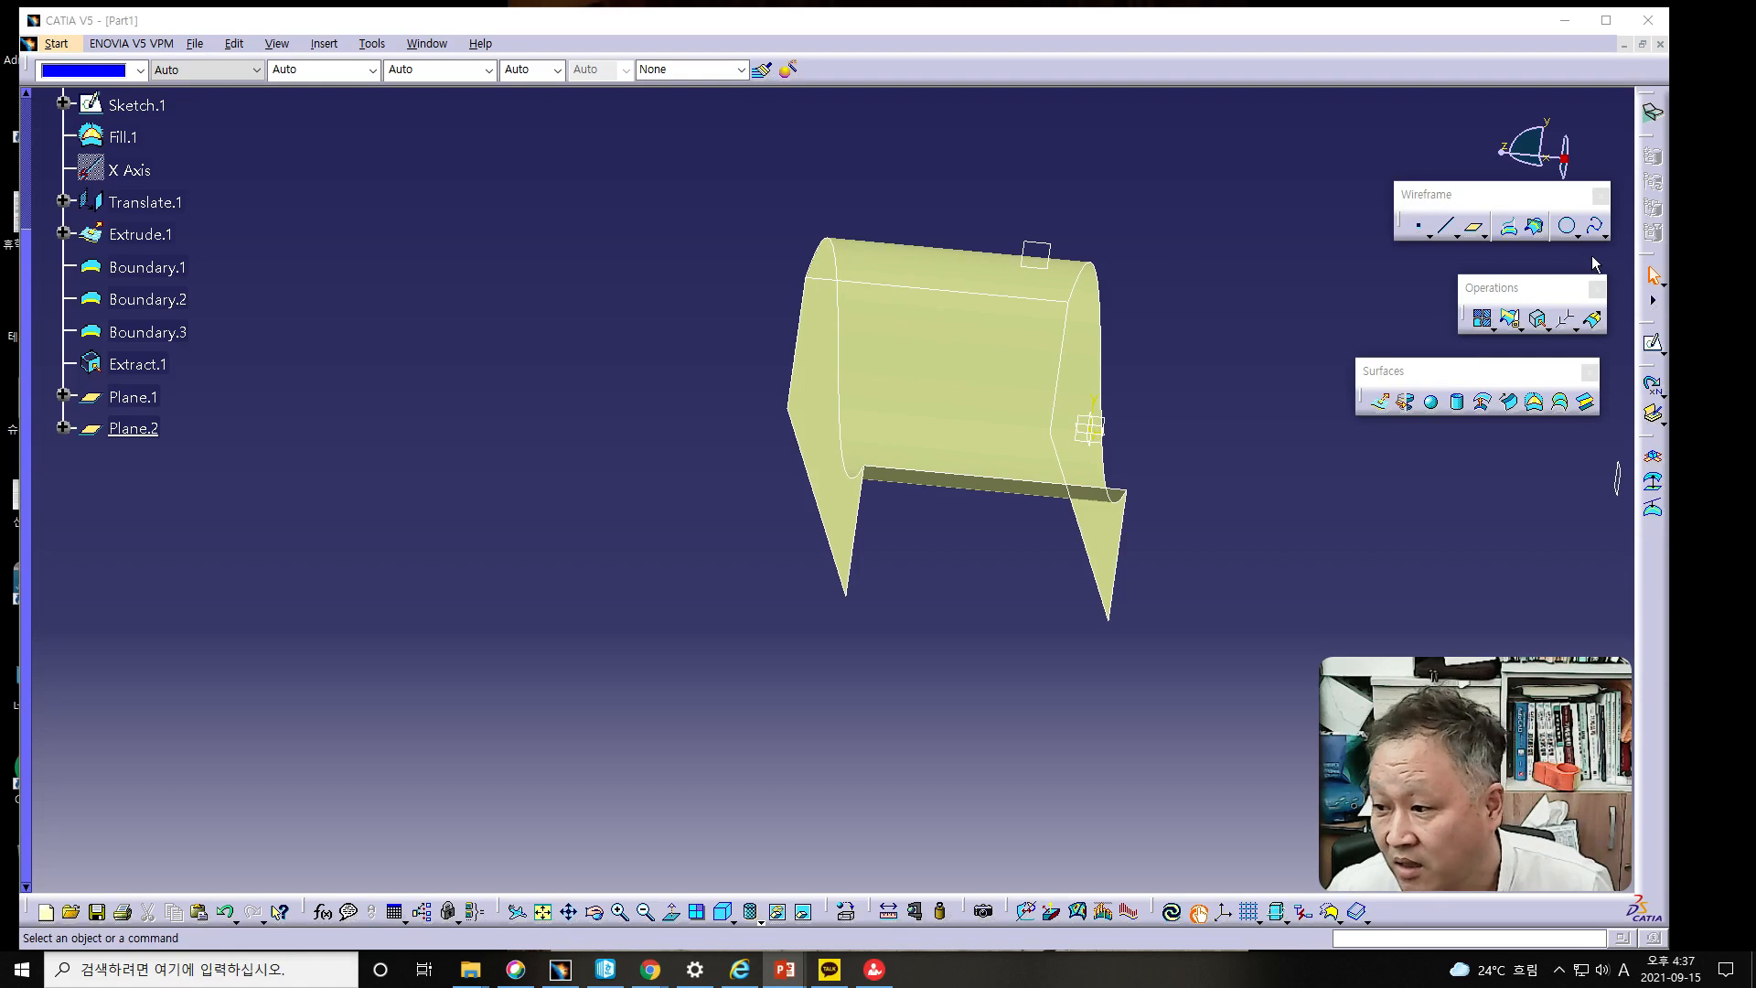
- Try to extrapolate the side surface Extract.1 from its full outline Boundary.1 with a length of 50 mm
{"action": "left_click", "coordinate": [1594, 326]}
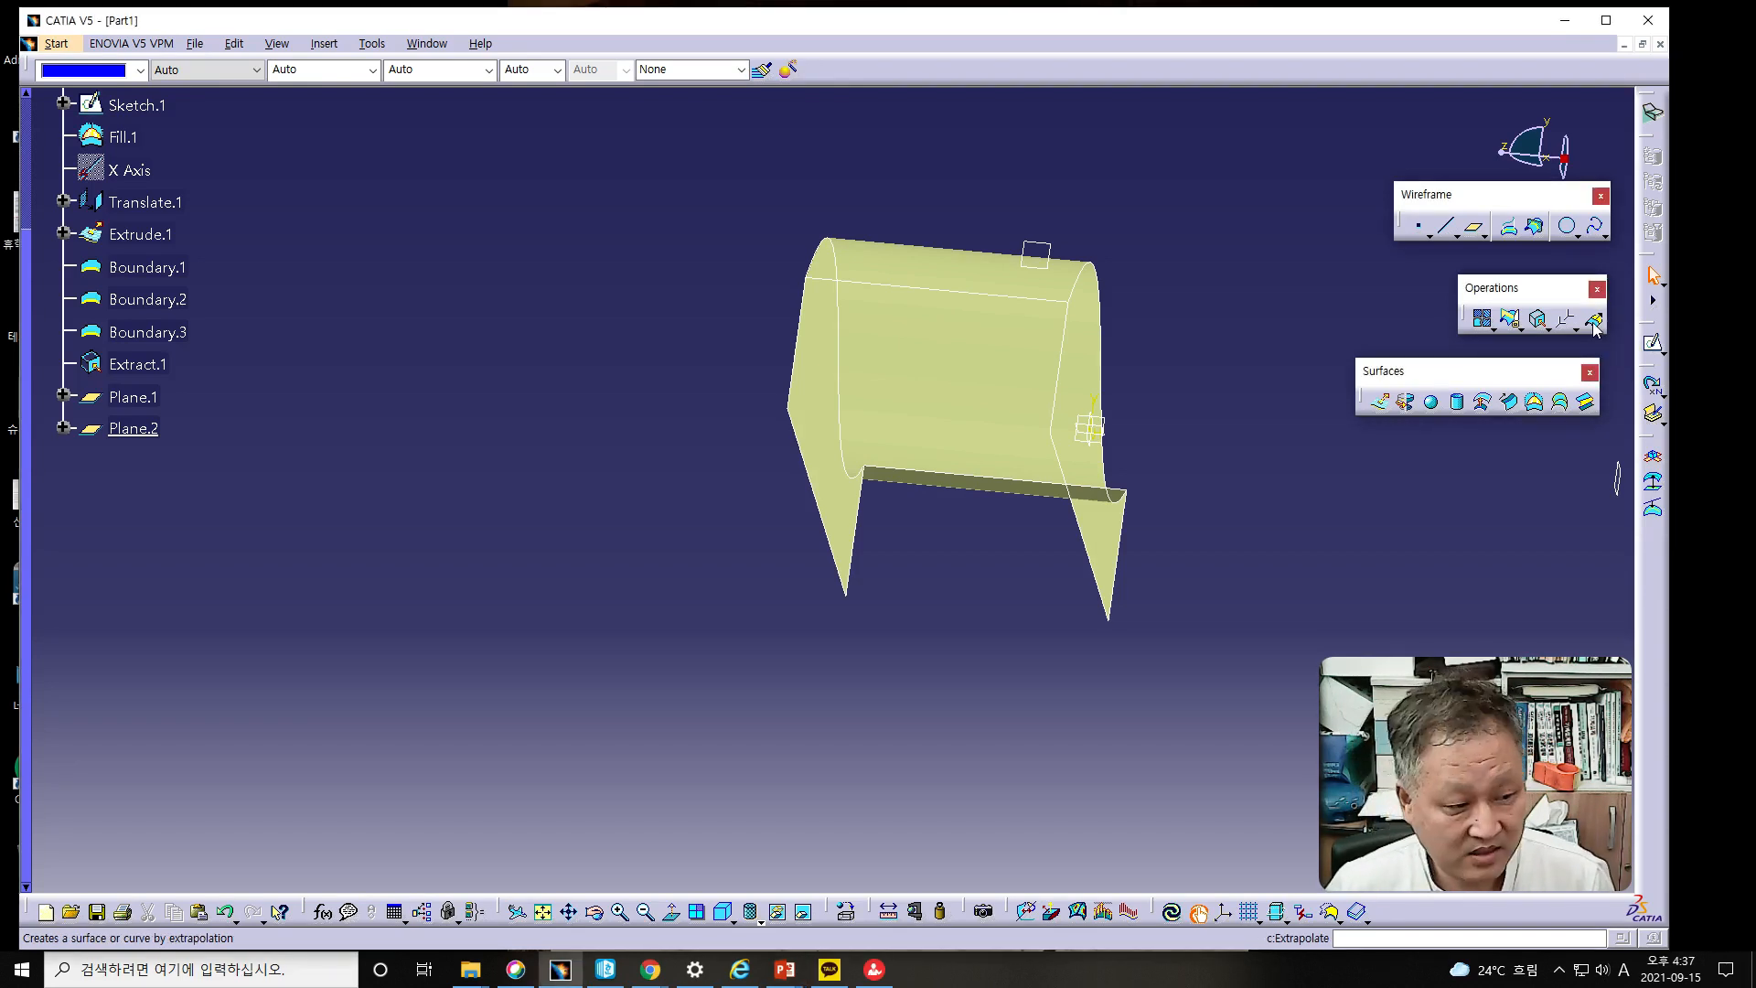
{"action": "left_click", "coordinate": [1592, 326]}
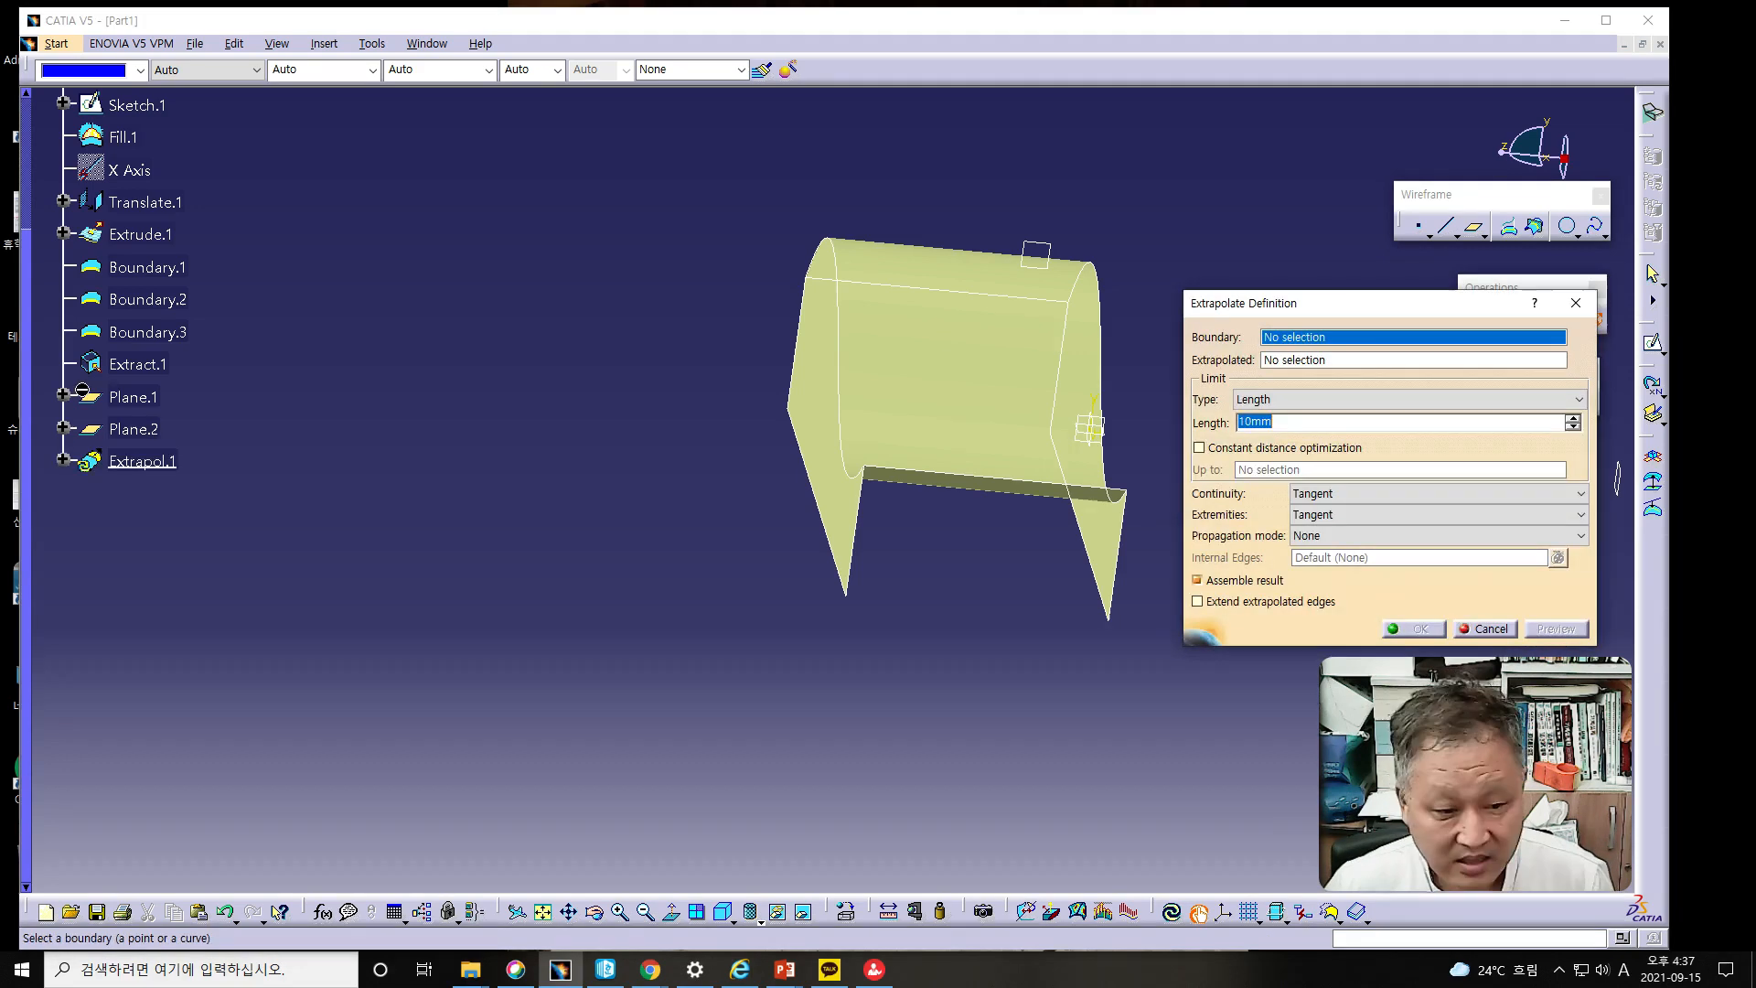
{"action": "middle_click_drag", "start_coordinate": [183, 408], "coordinate": [389, 454]}
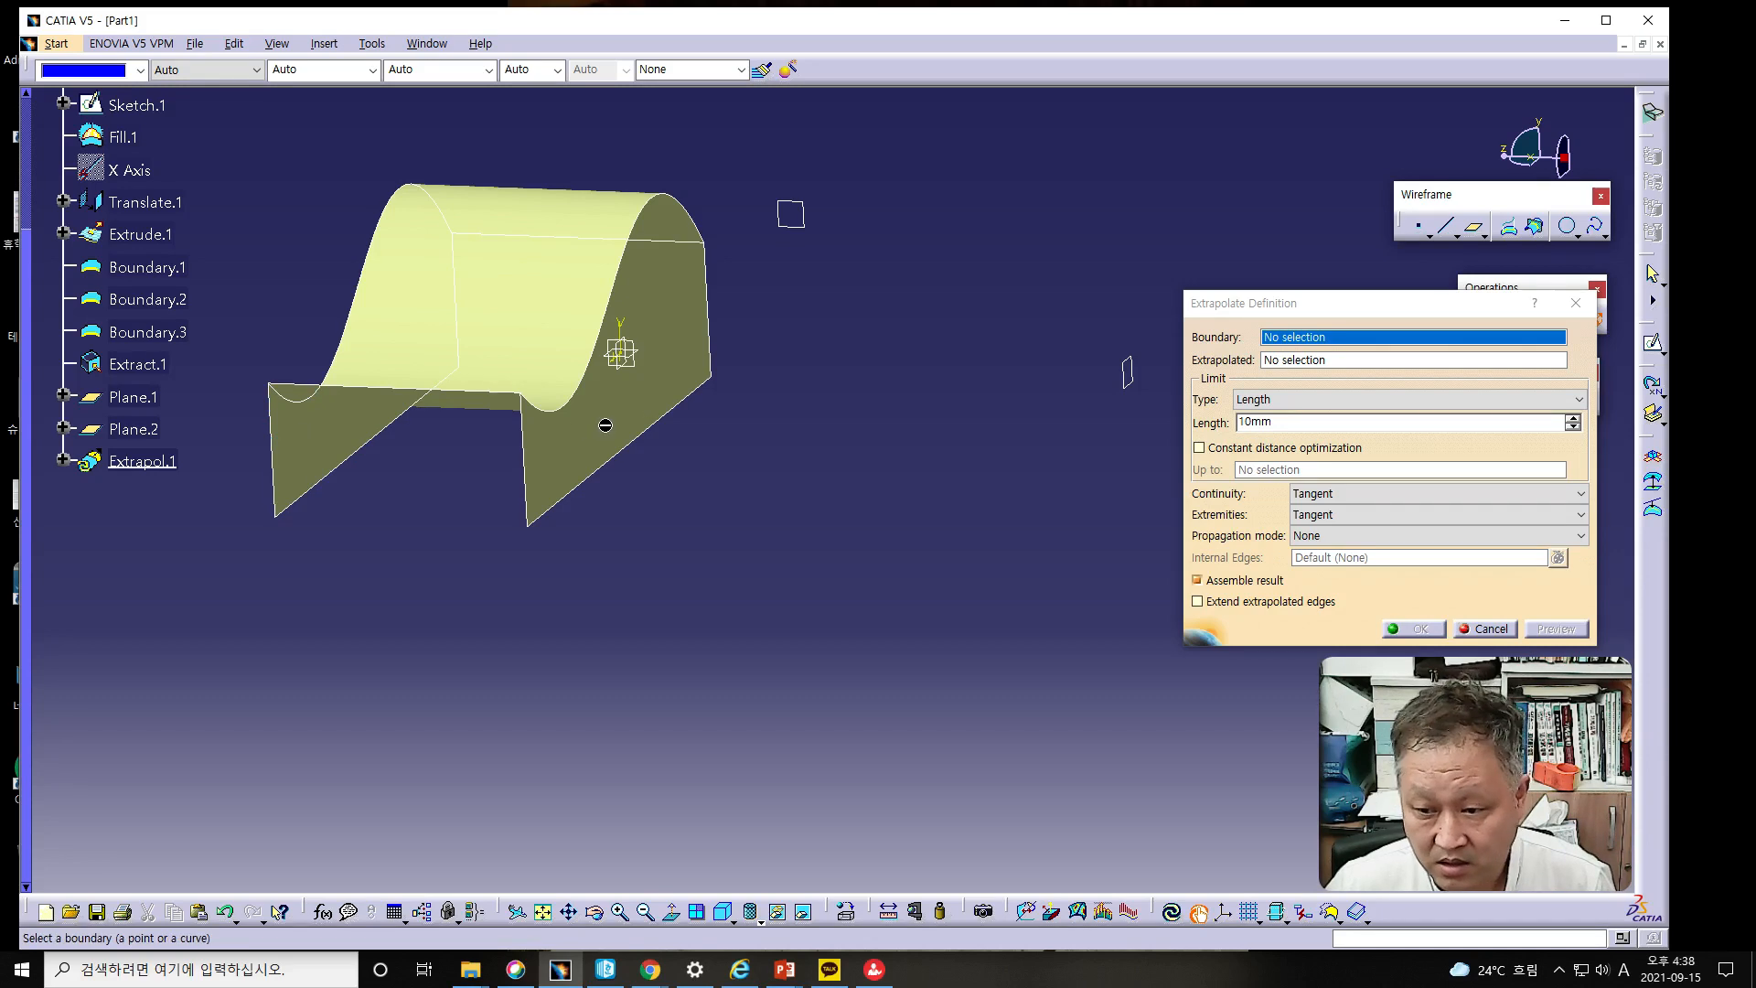
{"action": "left_click", "coordinate": [647, 446]}
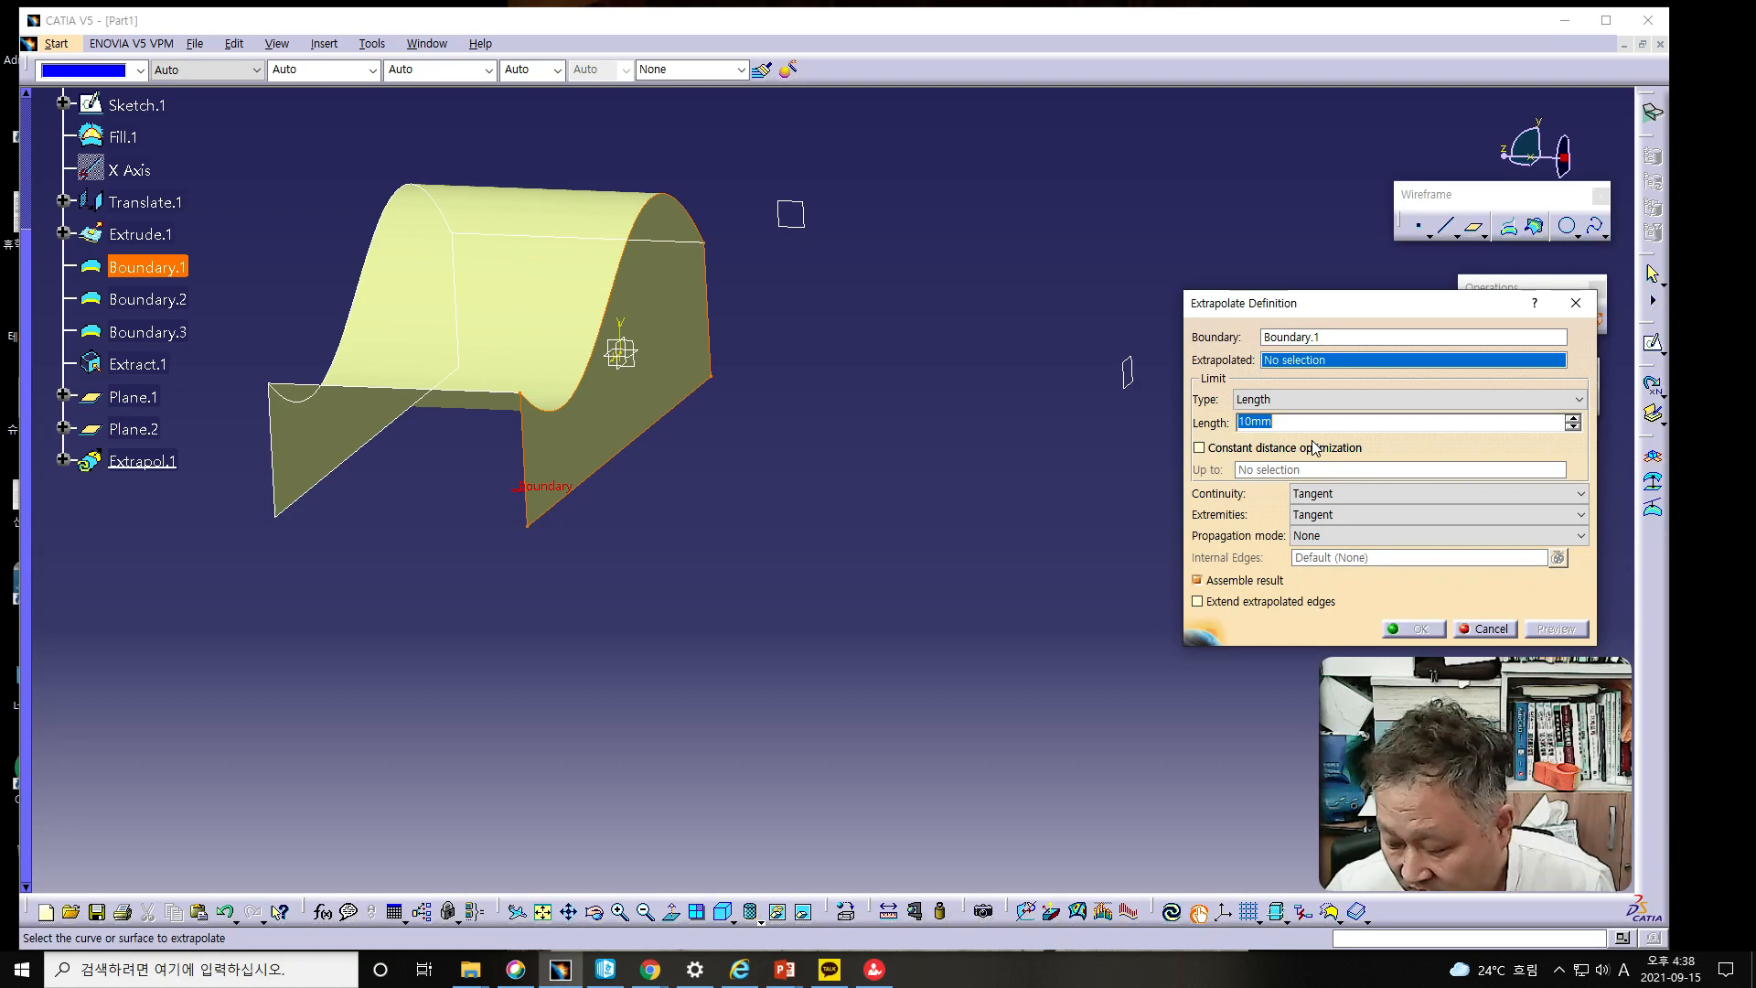
{"action": "type", "text": "50"}
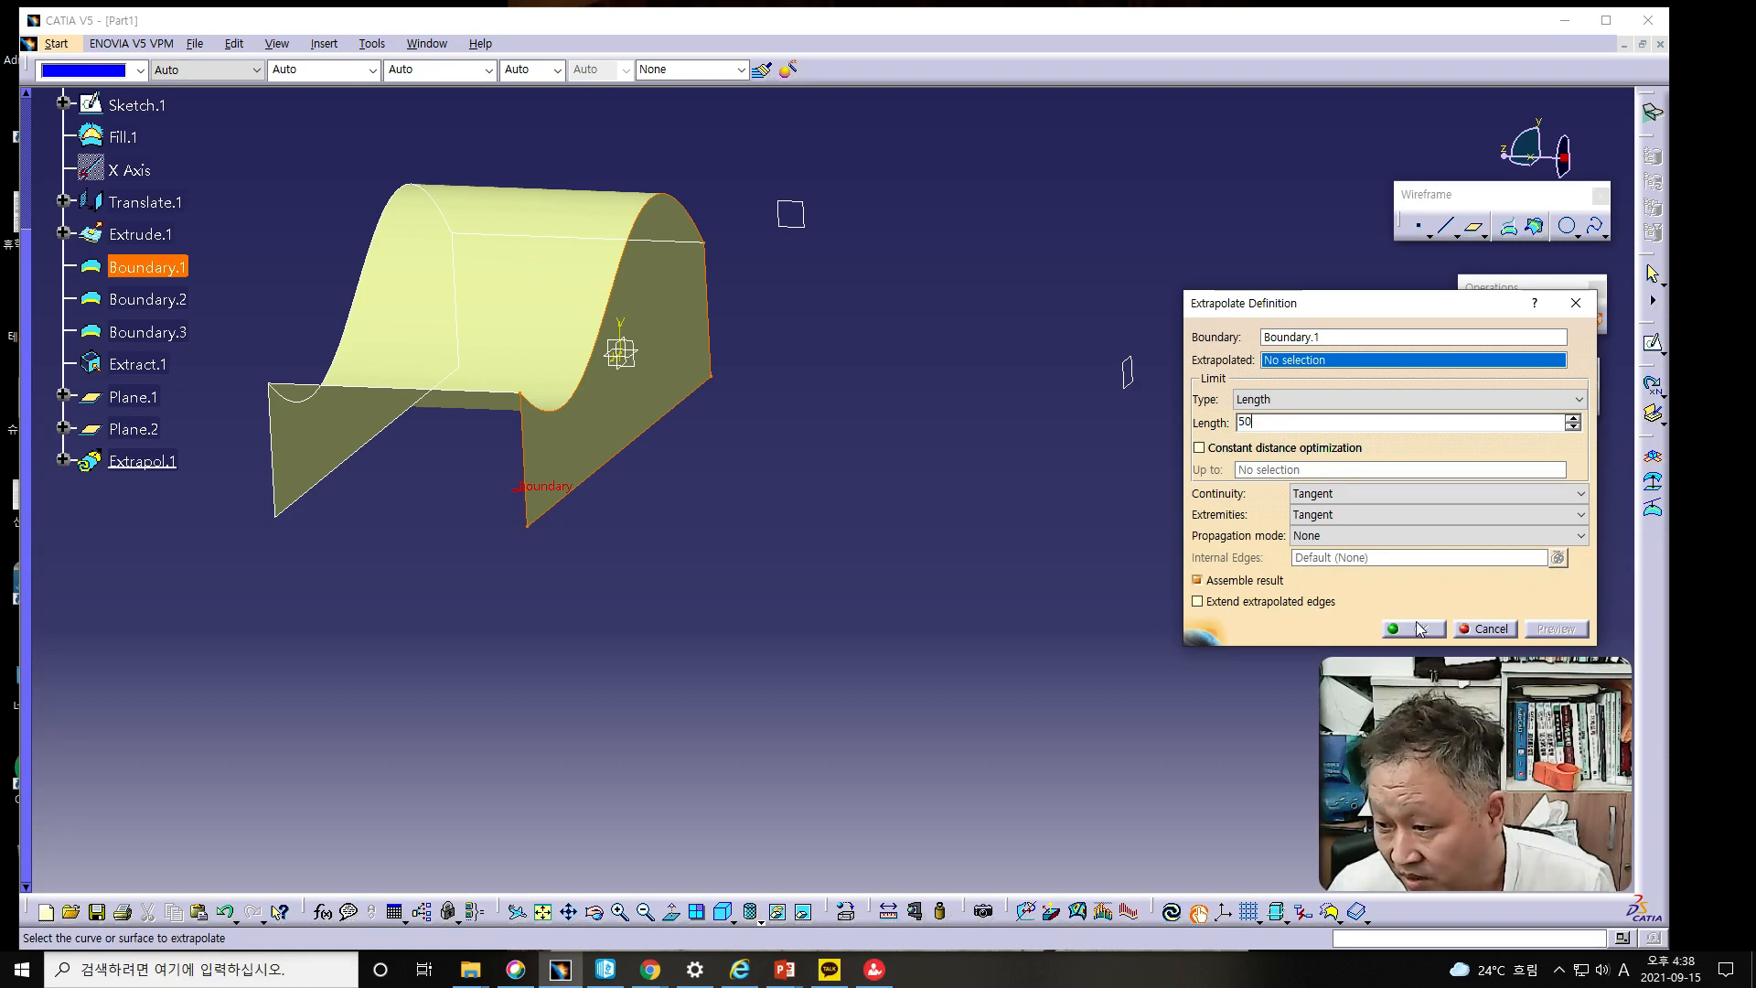
{"action": "right_click", "coordinate": [1312, 362]}
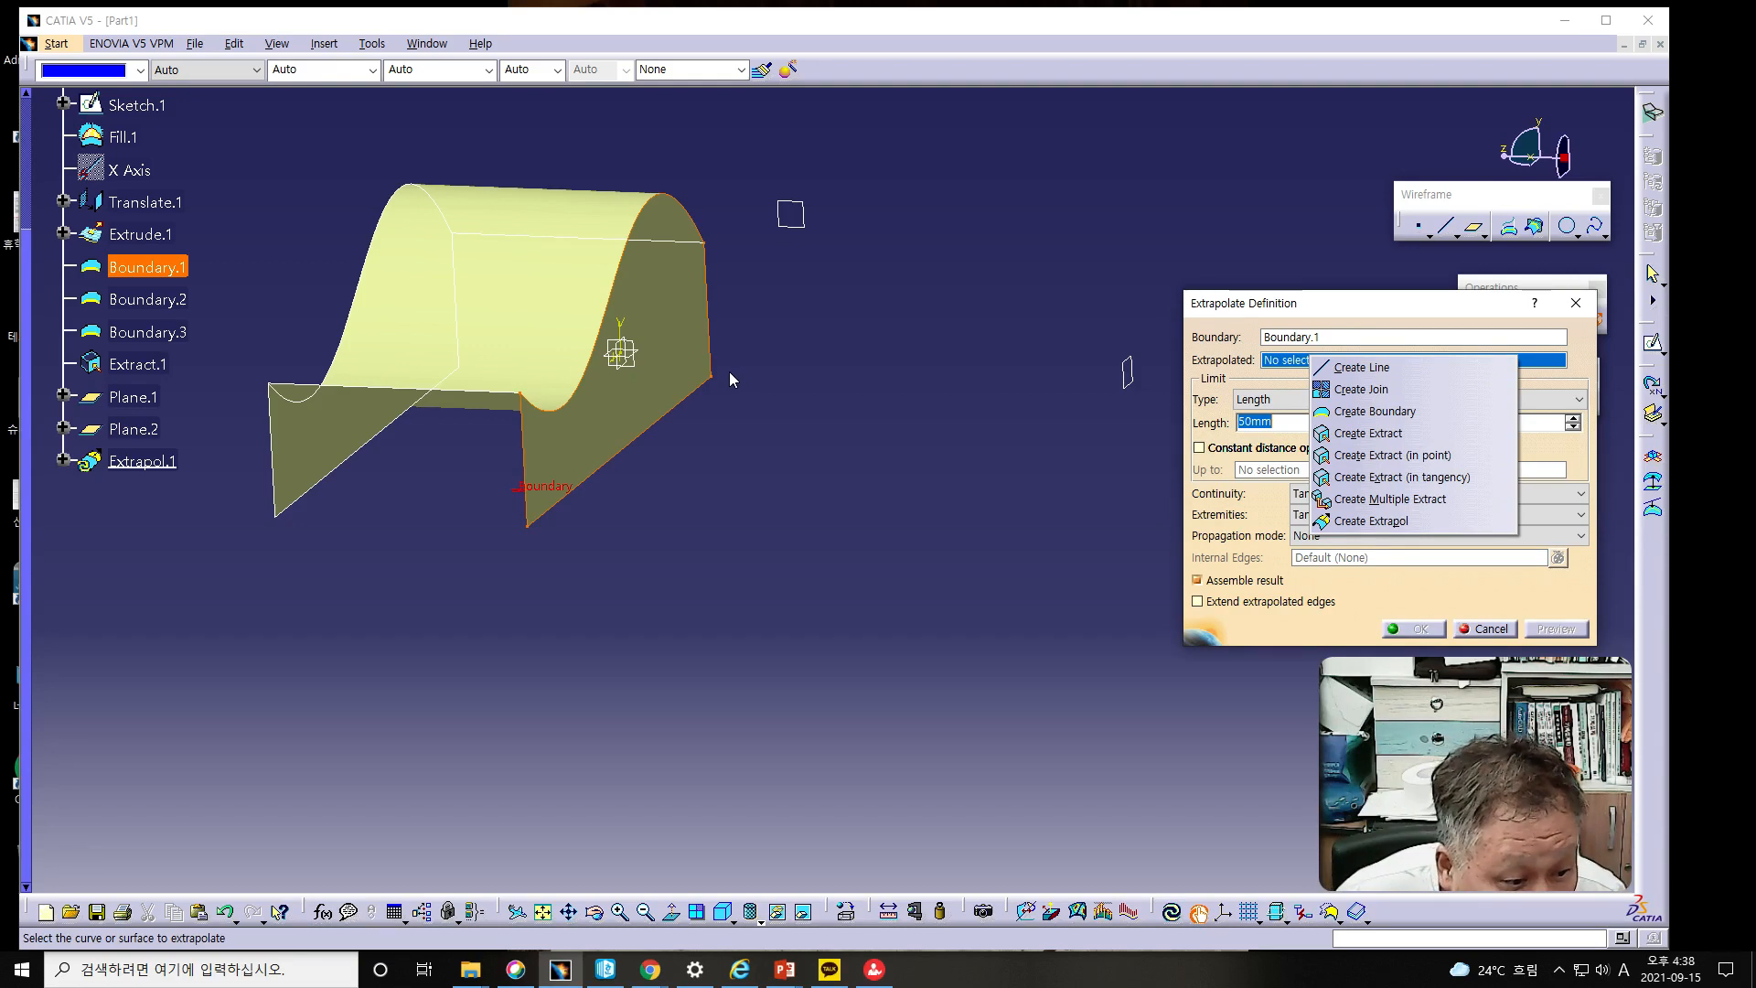
{"action": "left_click", "coordinate": [666, 349]}
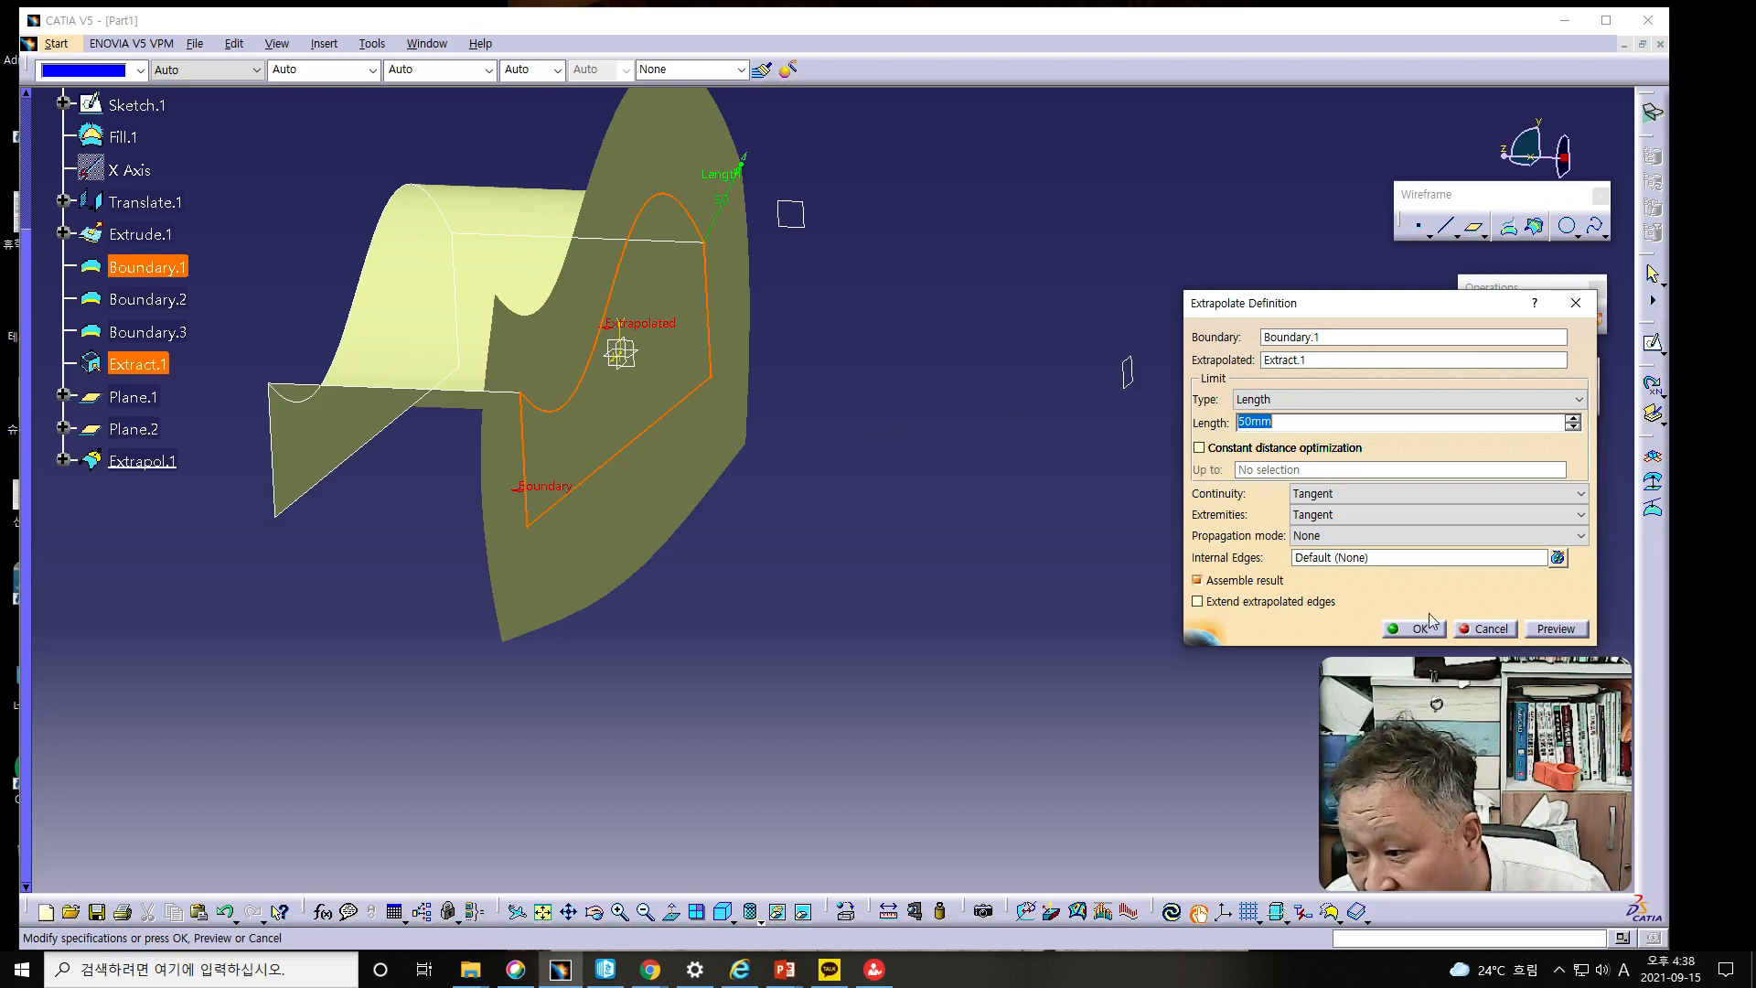
{"action": "left_click", "coordinate": [1486, 629]}
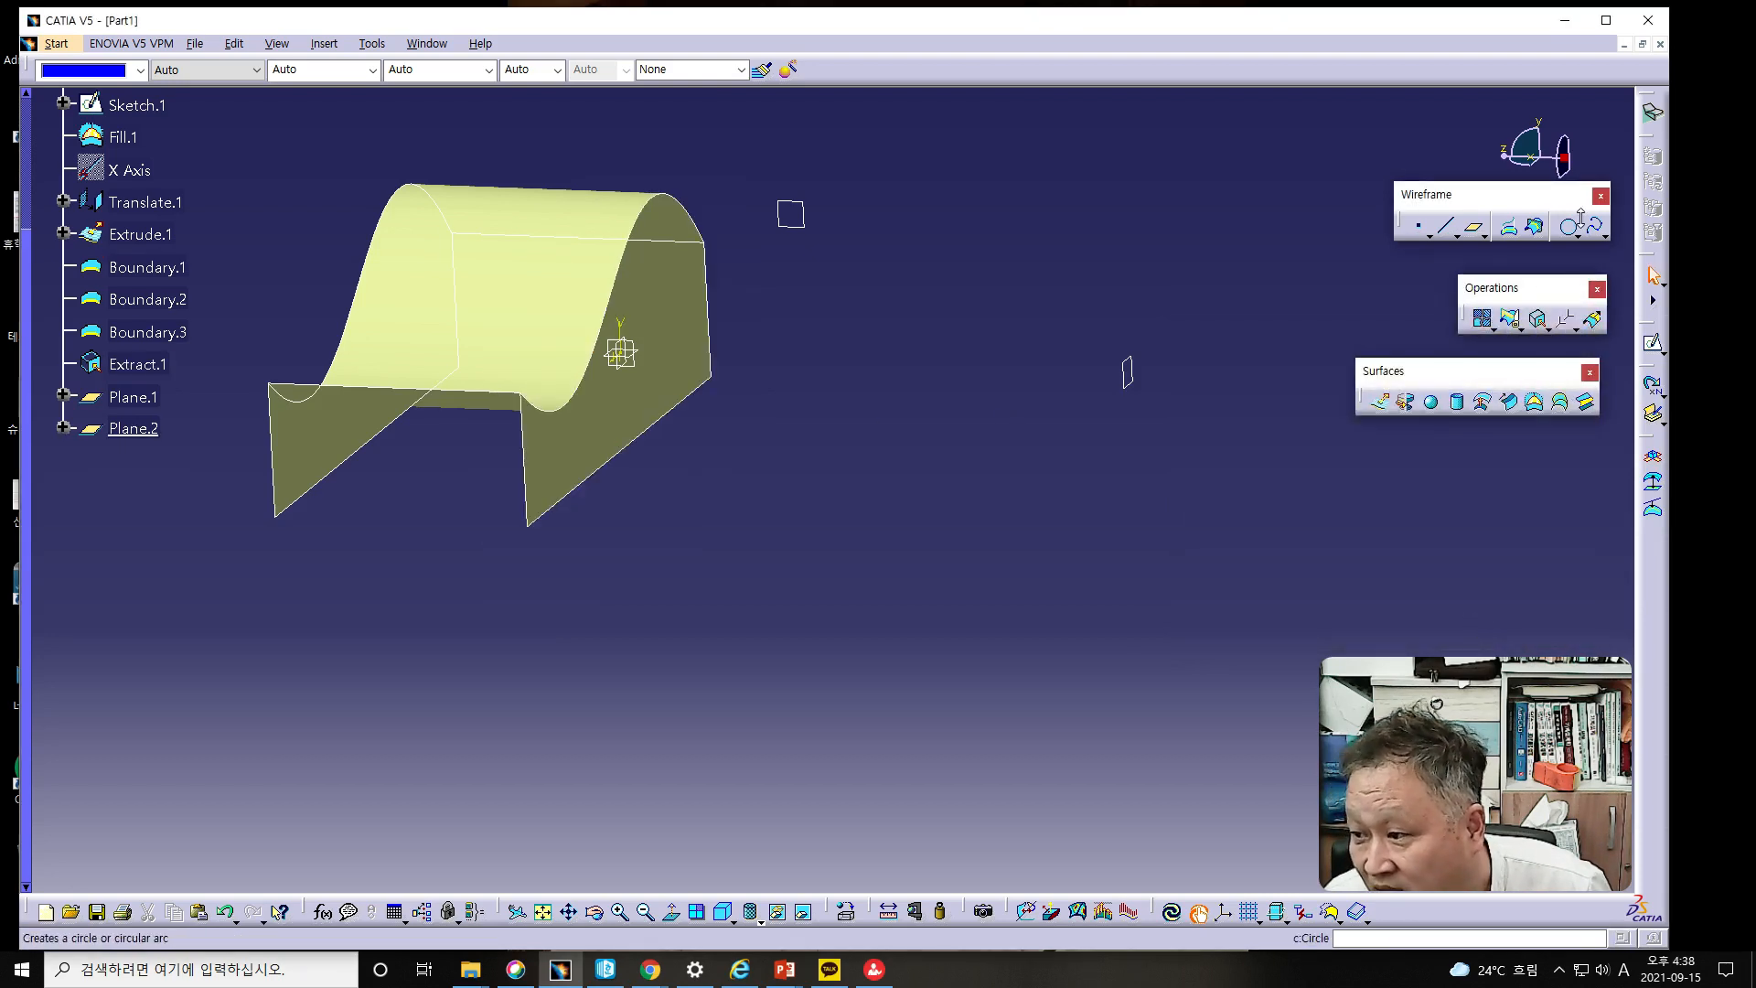
{"action": "left_click", "coordinate": [1594, 320]}
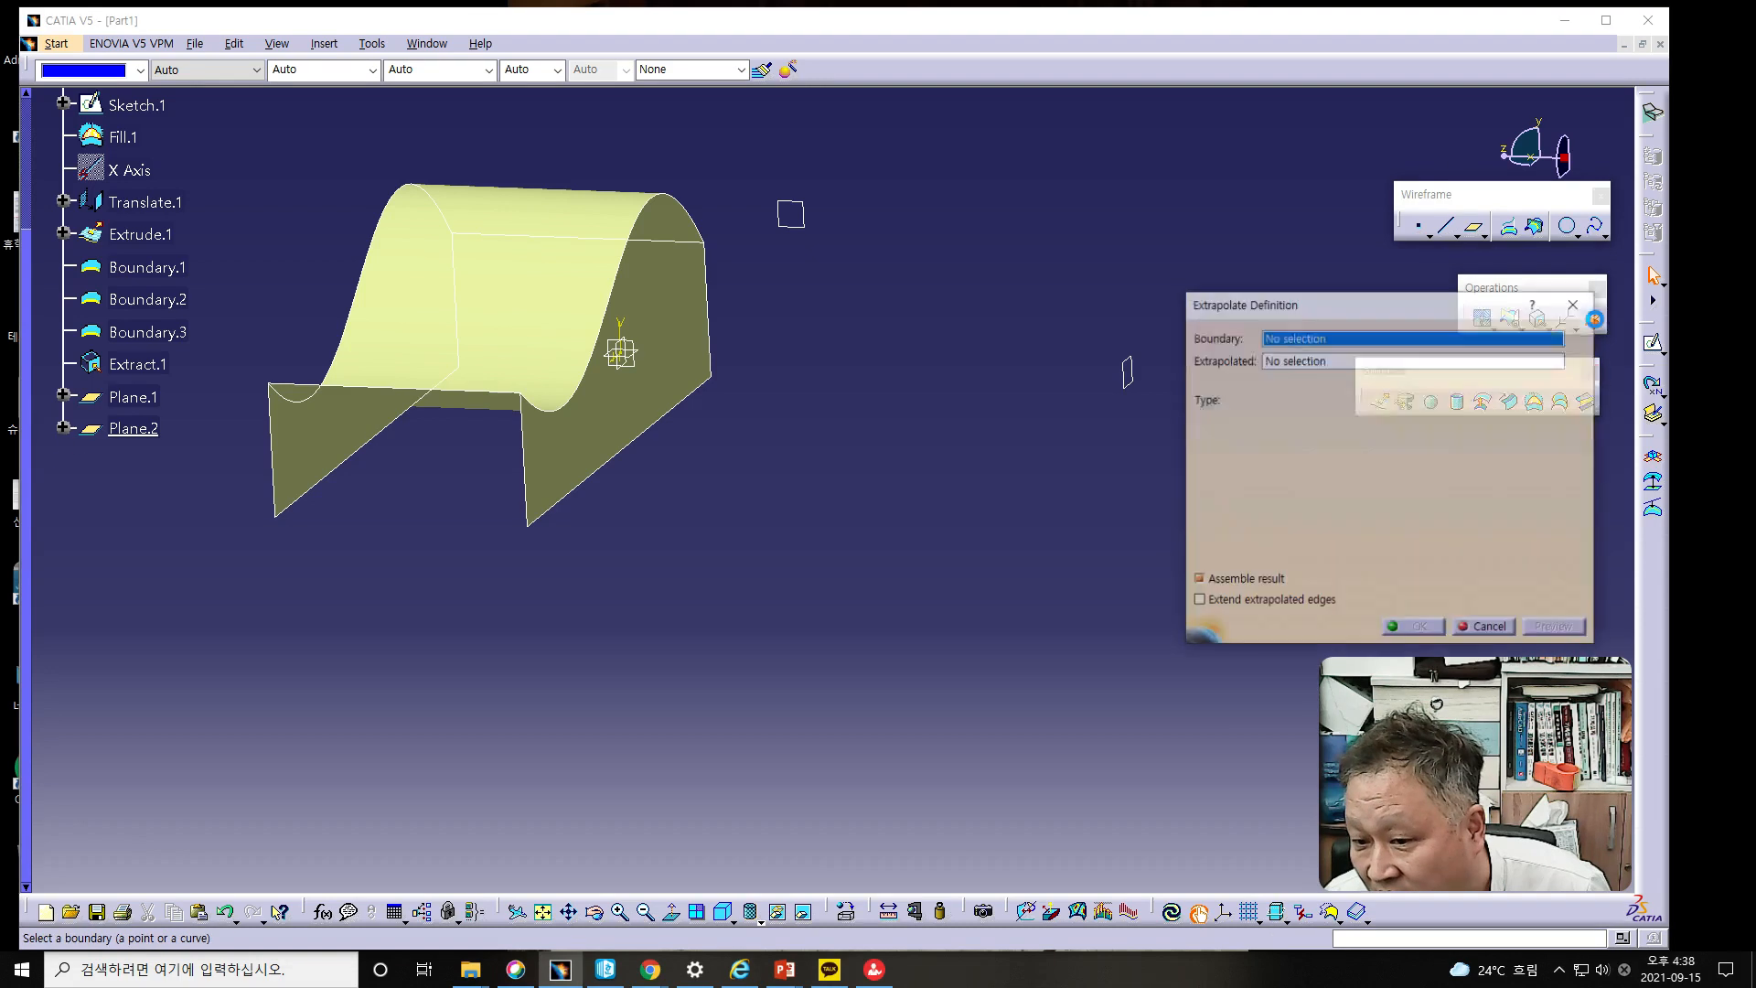
{"action": "left_click", "coordinate": [522, 455]}
{"action": "left_click", "coordinate": [530, 459]}
{"action": "left_click", "coordinate": [967, 541]}
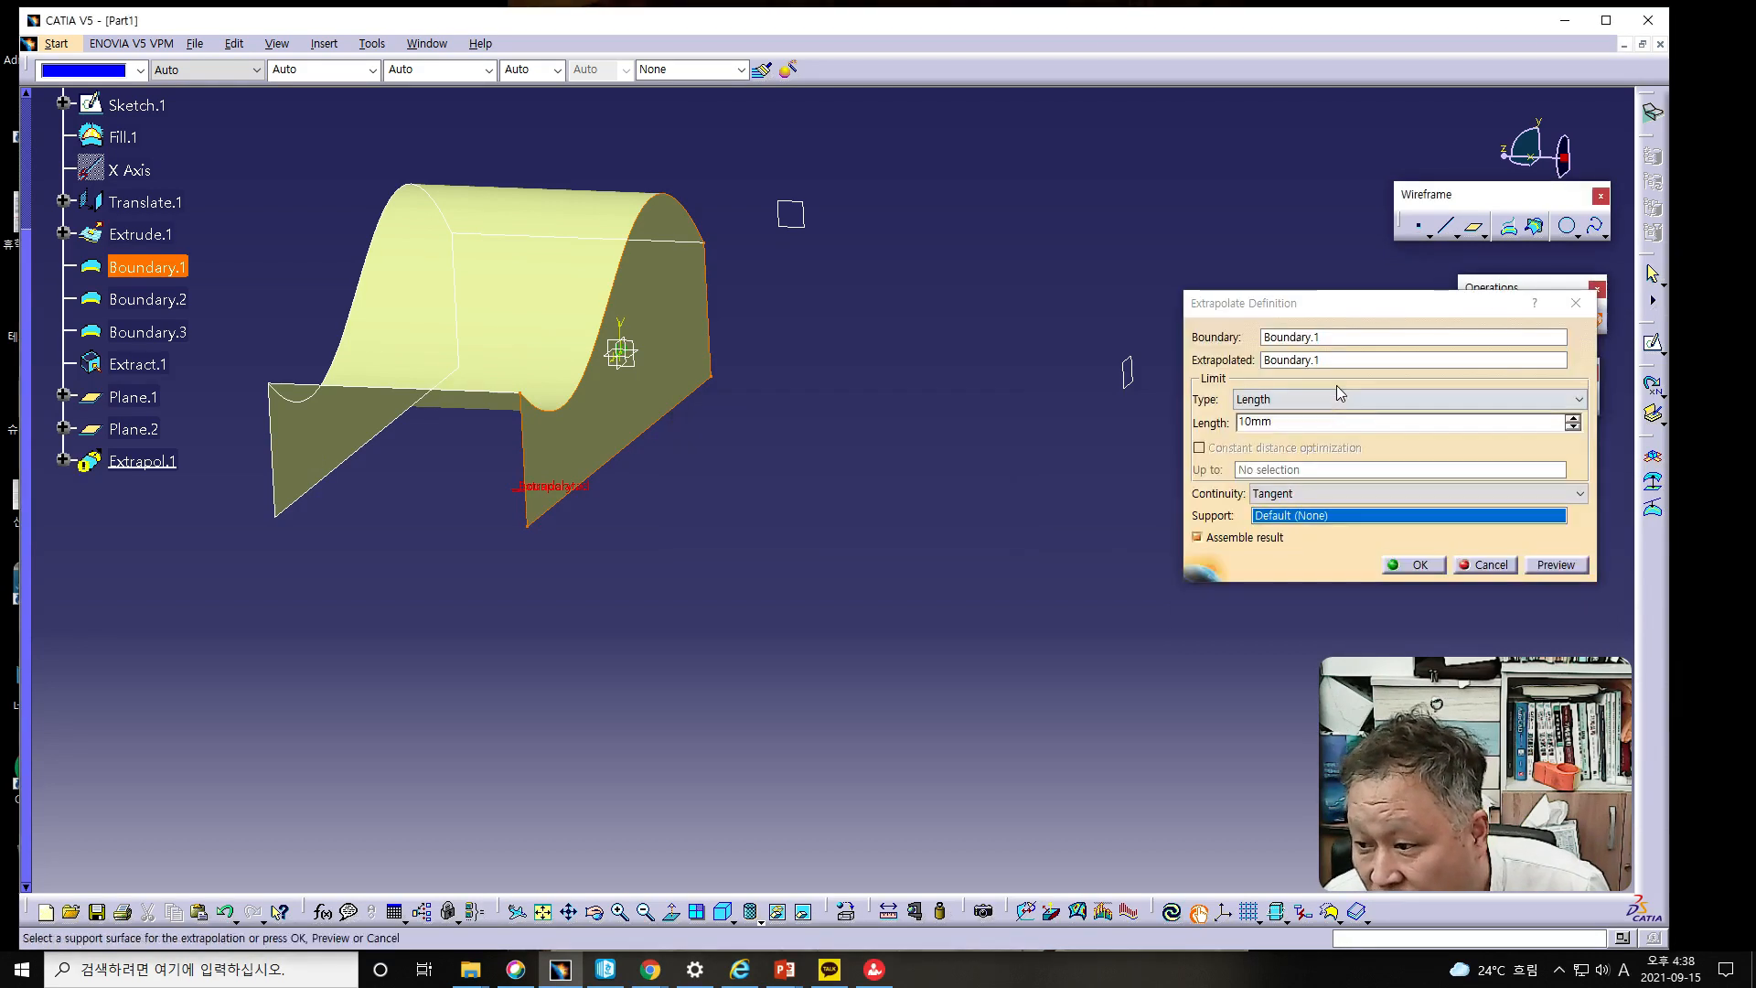
{"action": "left_click", "coordinate": [1346, 338]}
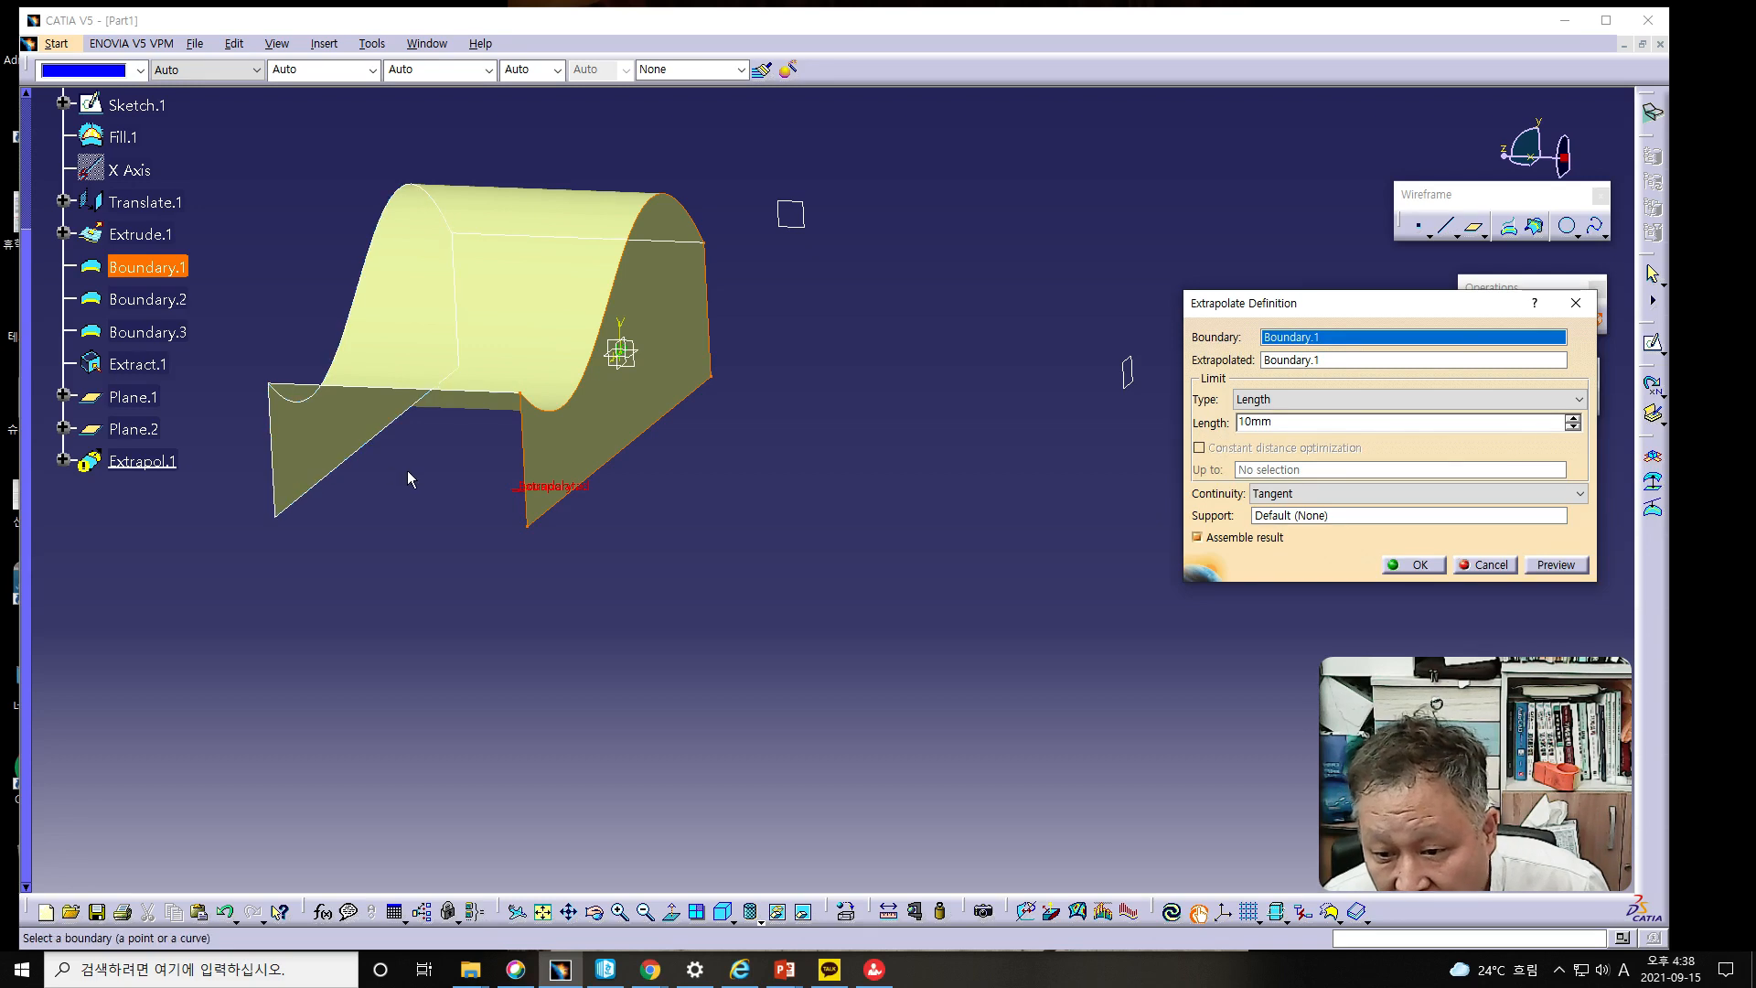
{"action": "middle_click_drag", "start_coordinate": [471, 492], "coordinate": [596, 503]}
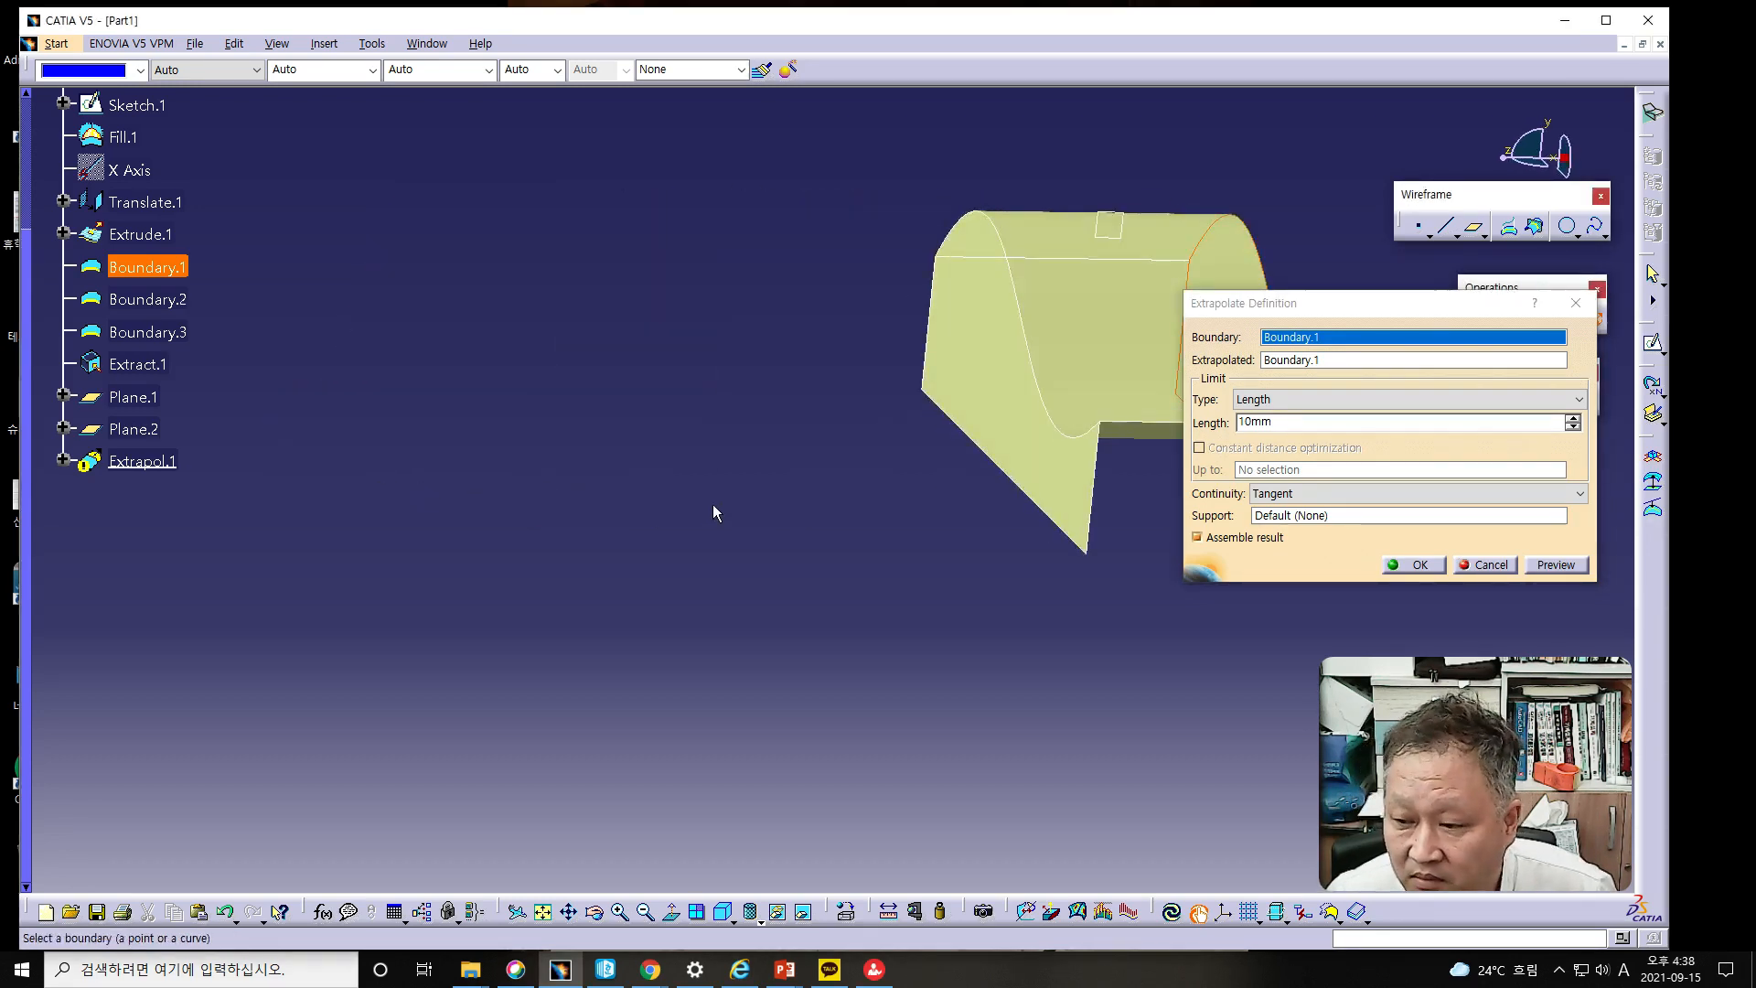
{"action": "middle_click_drag", "start_coordinate": [714, 508], "coordinate": [228, 500]}
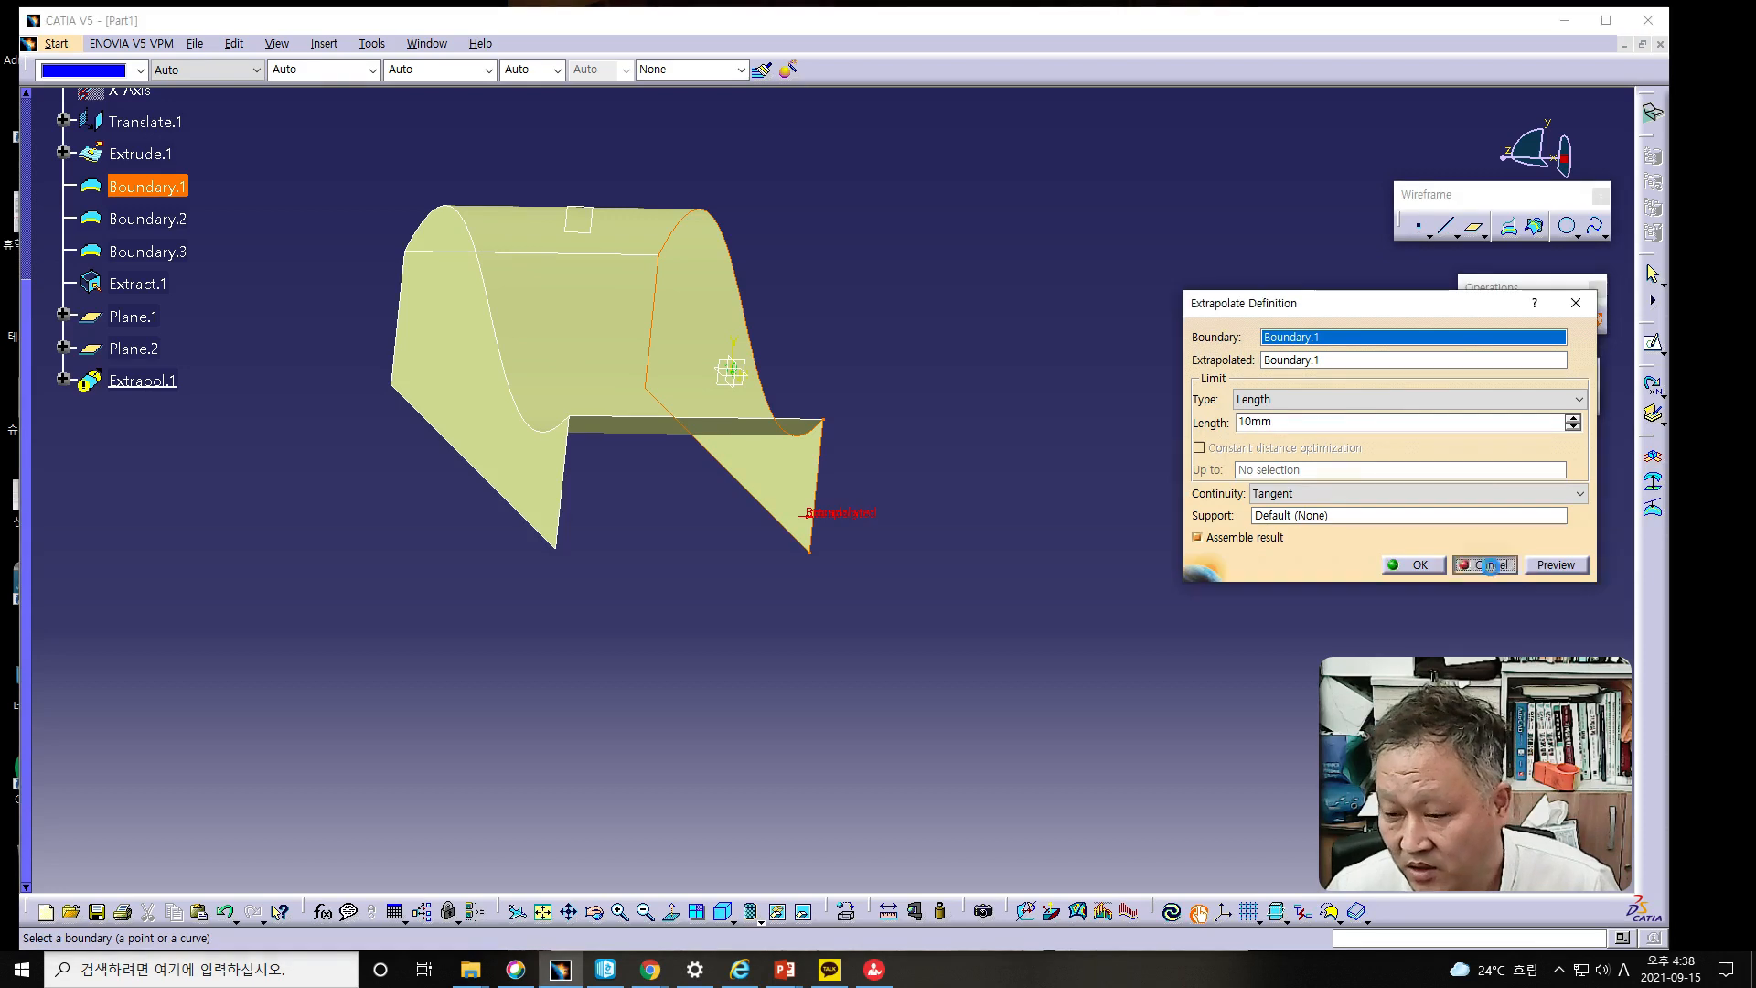
{"action": "left_click", "coordinate": [1487, 564]}
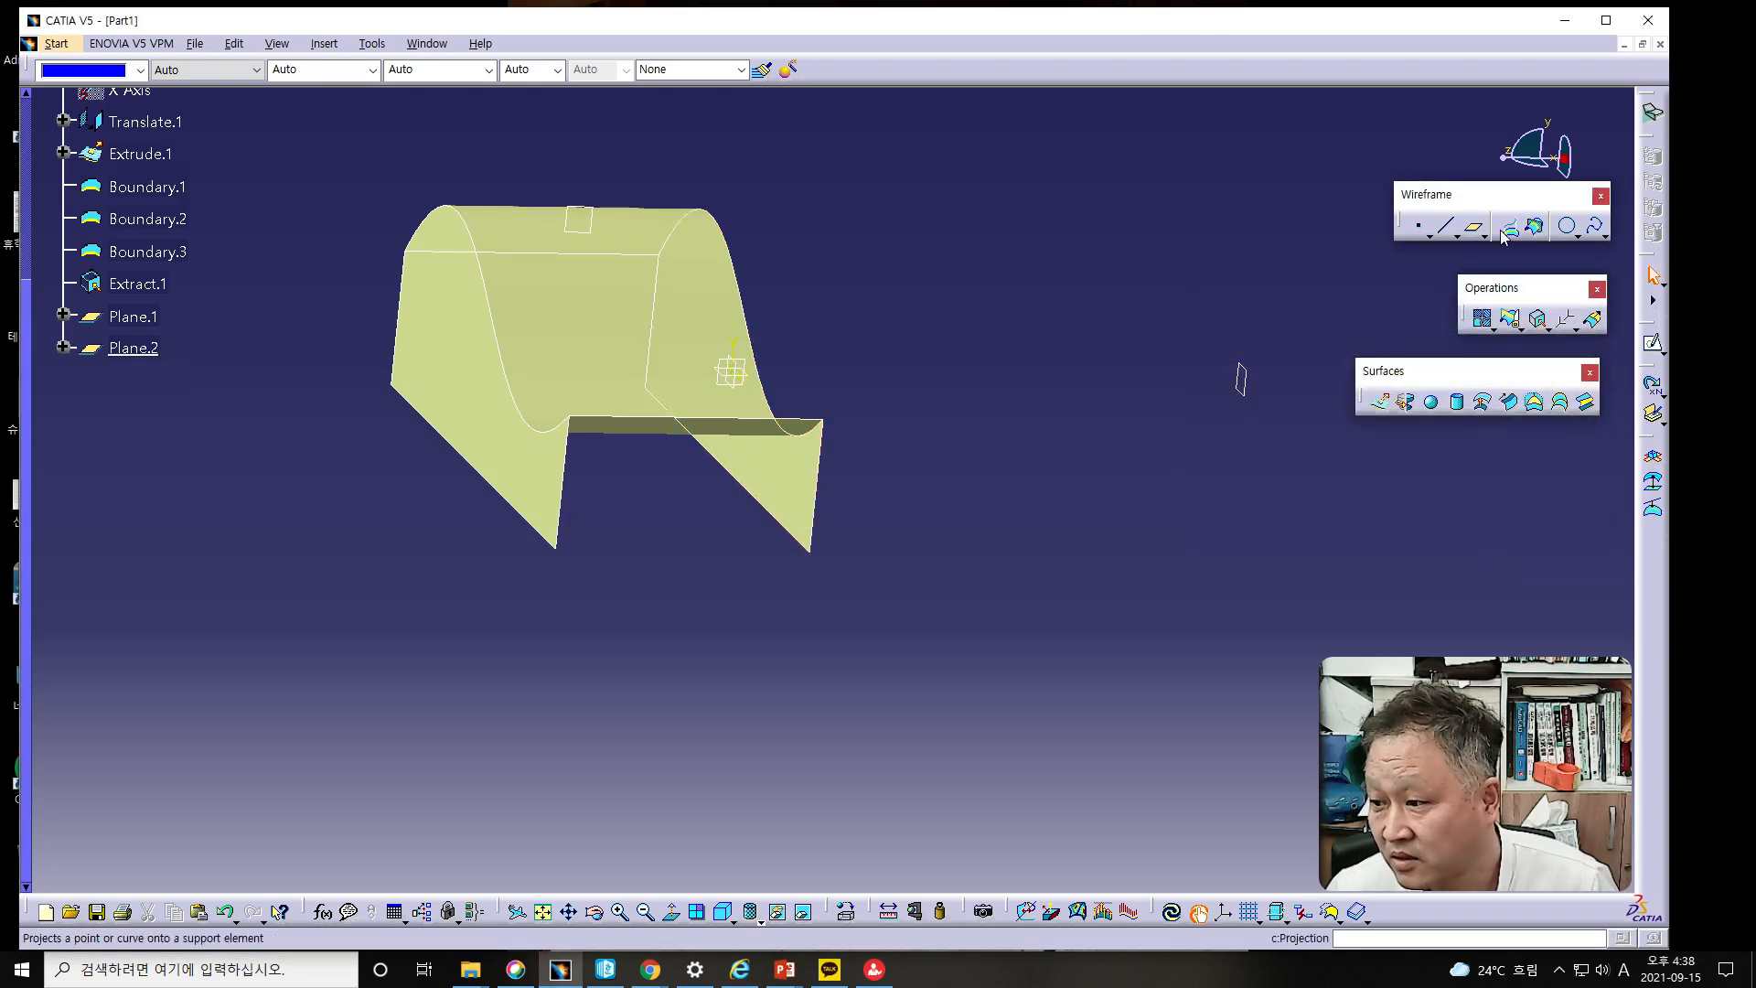
- Extract the side face of Translate.1 and the short vertical end edge of Boundary.2, both without propagation
{"action": "left_click", "coordinate": [1539, 321]}
{"action": "left_click", "coordinate": [485, 340]}
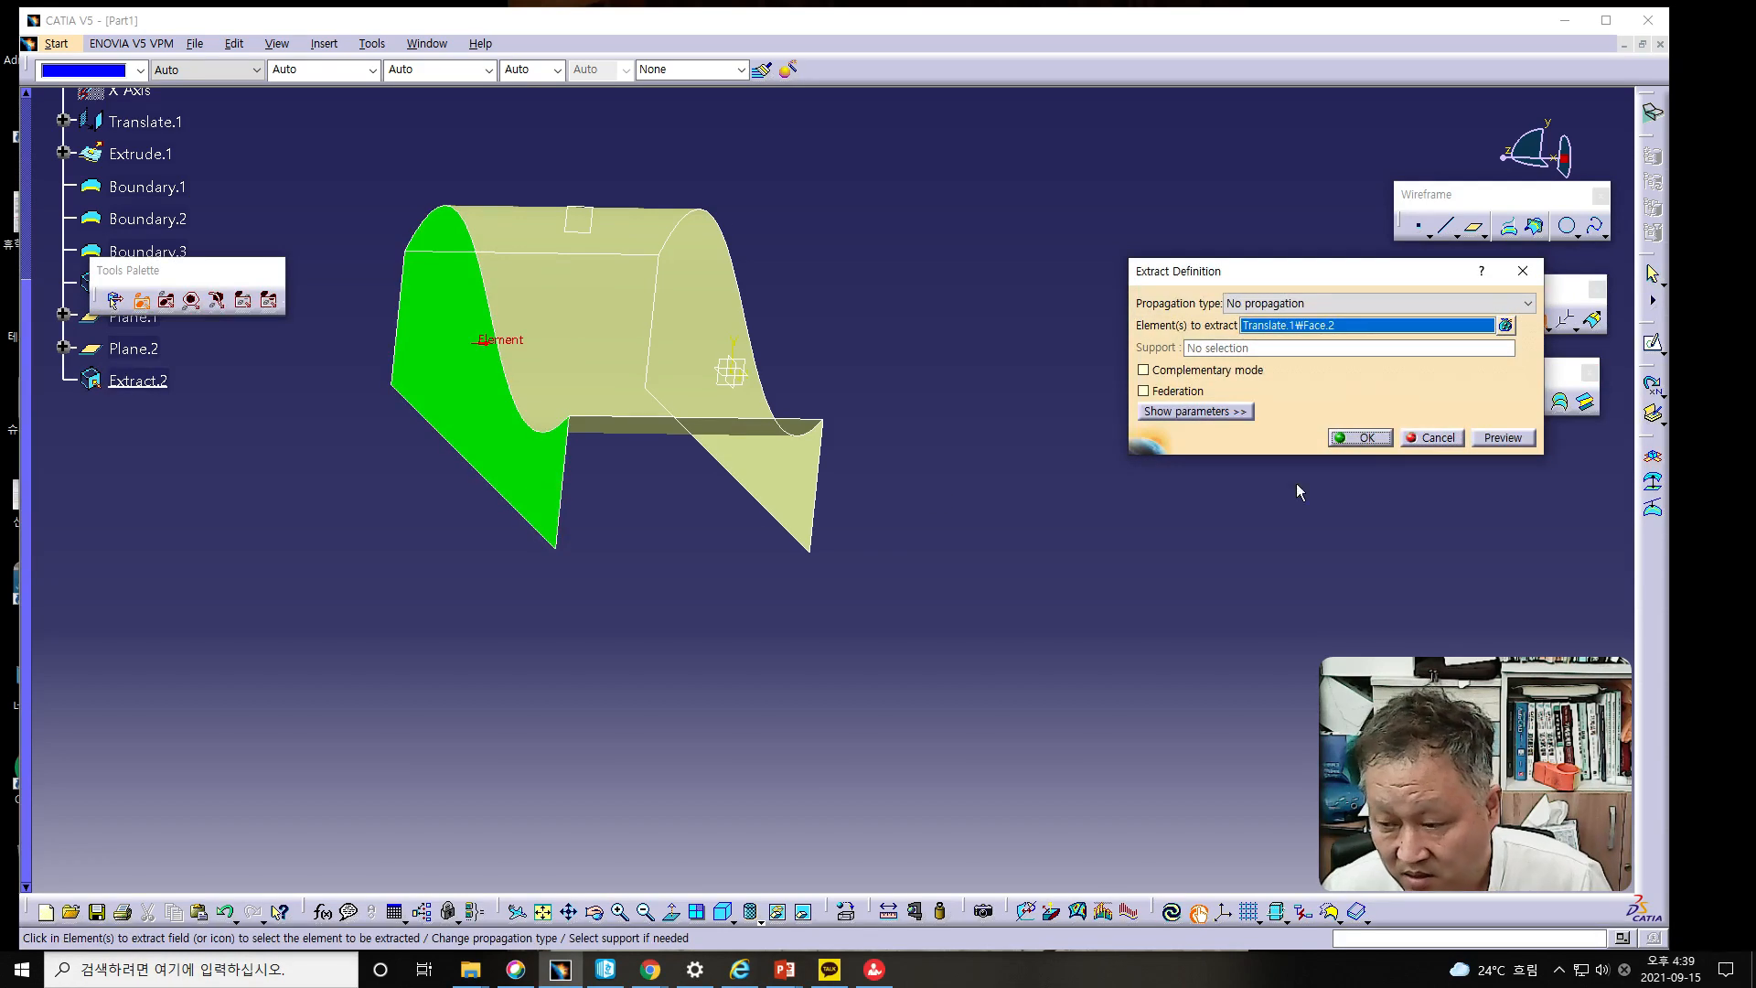
{"action": "left_click", "coordinate": [1360, 437]}
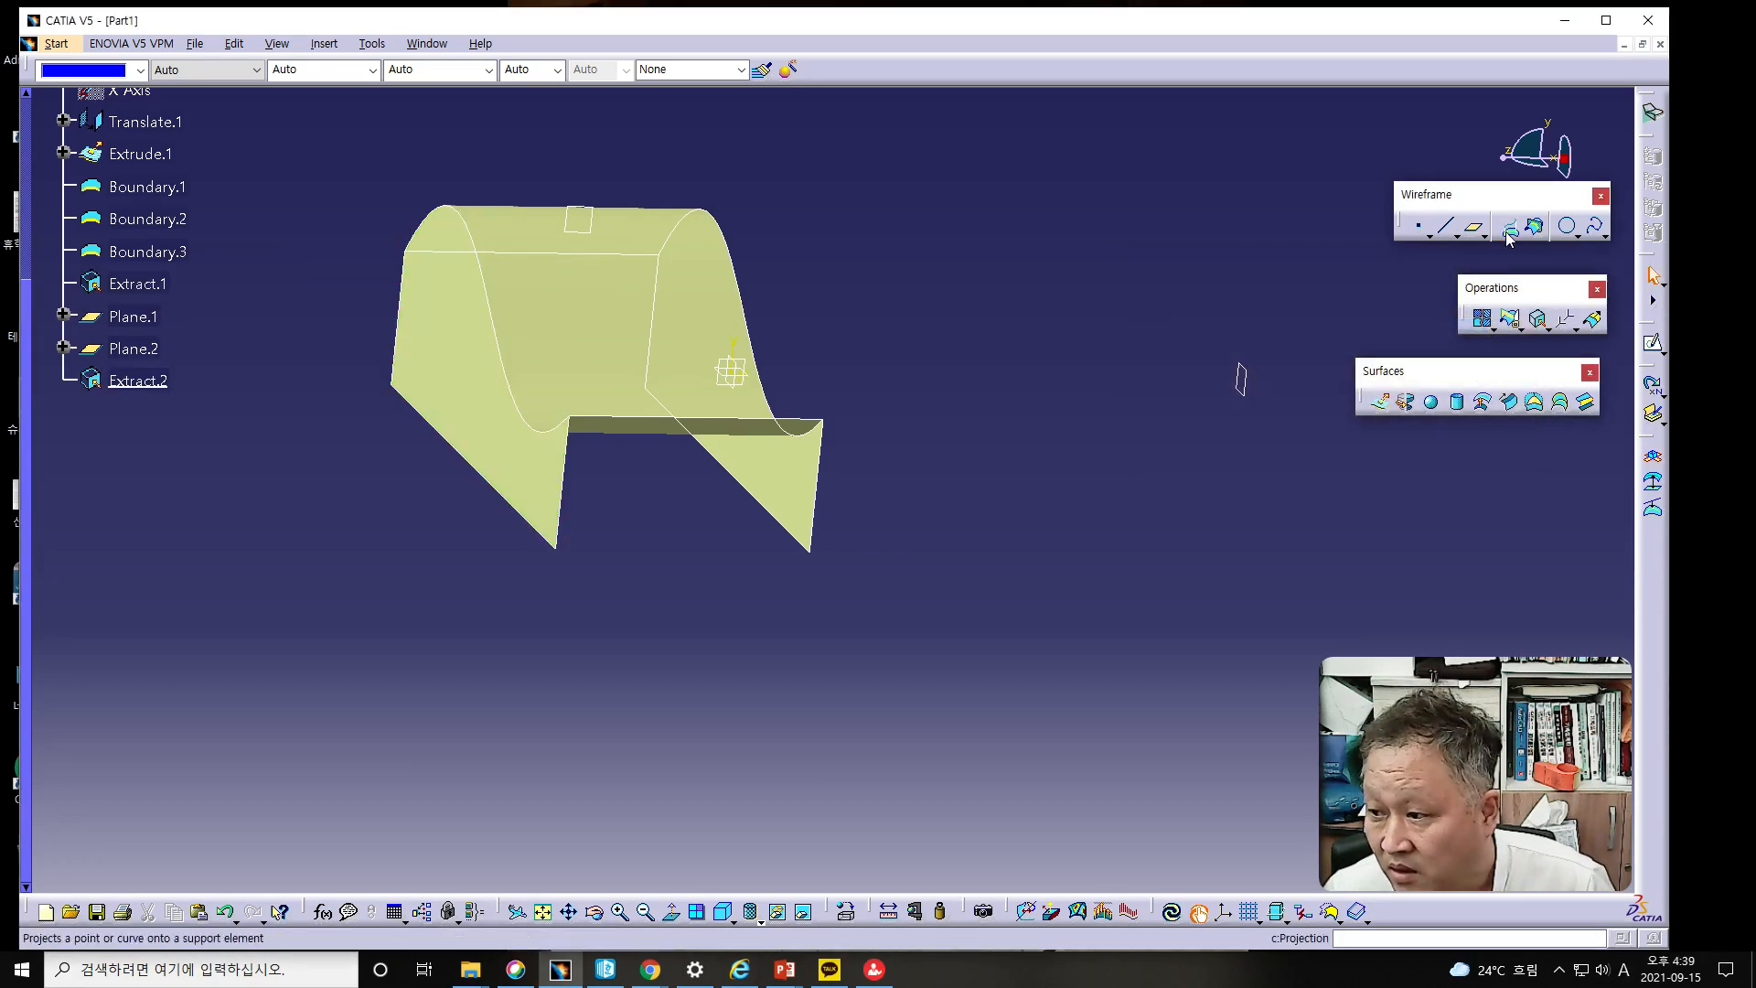
{"action": "left_click", "coordinate": [1539, 320]}
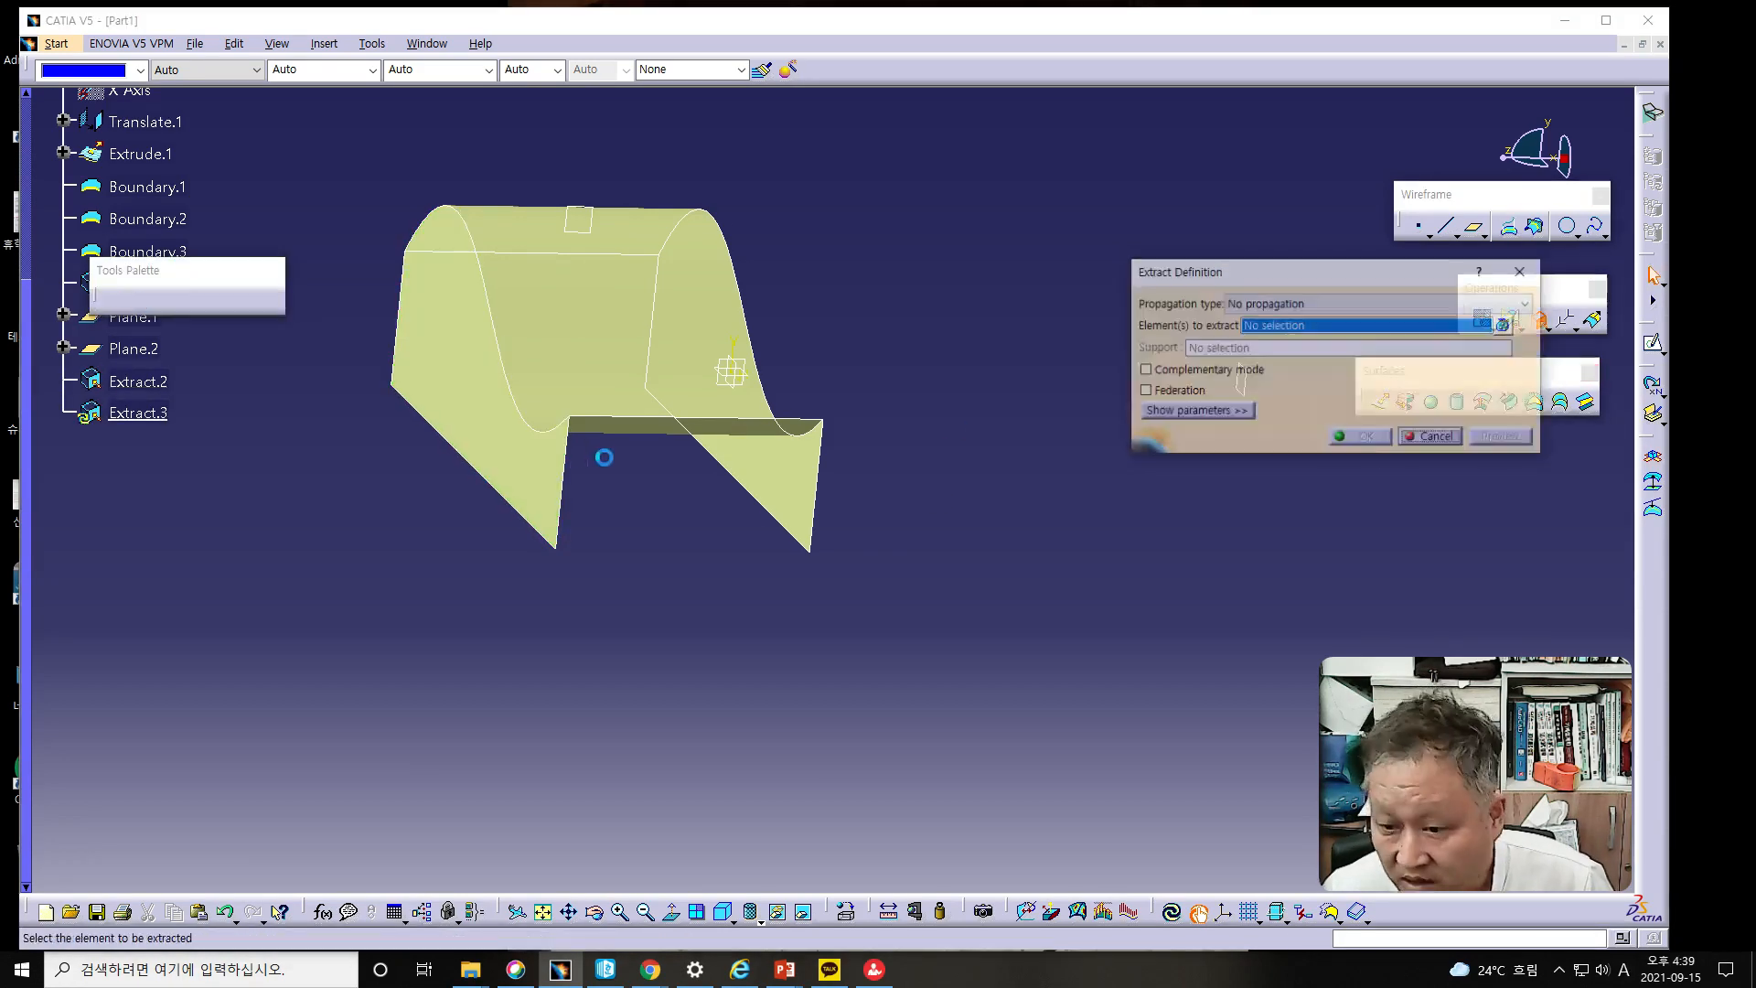
{"action": "left_click", "coordinate": [565, 483]}
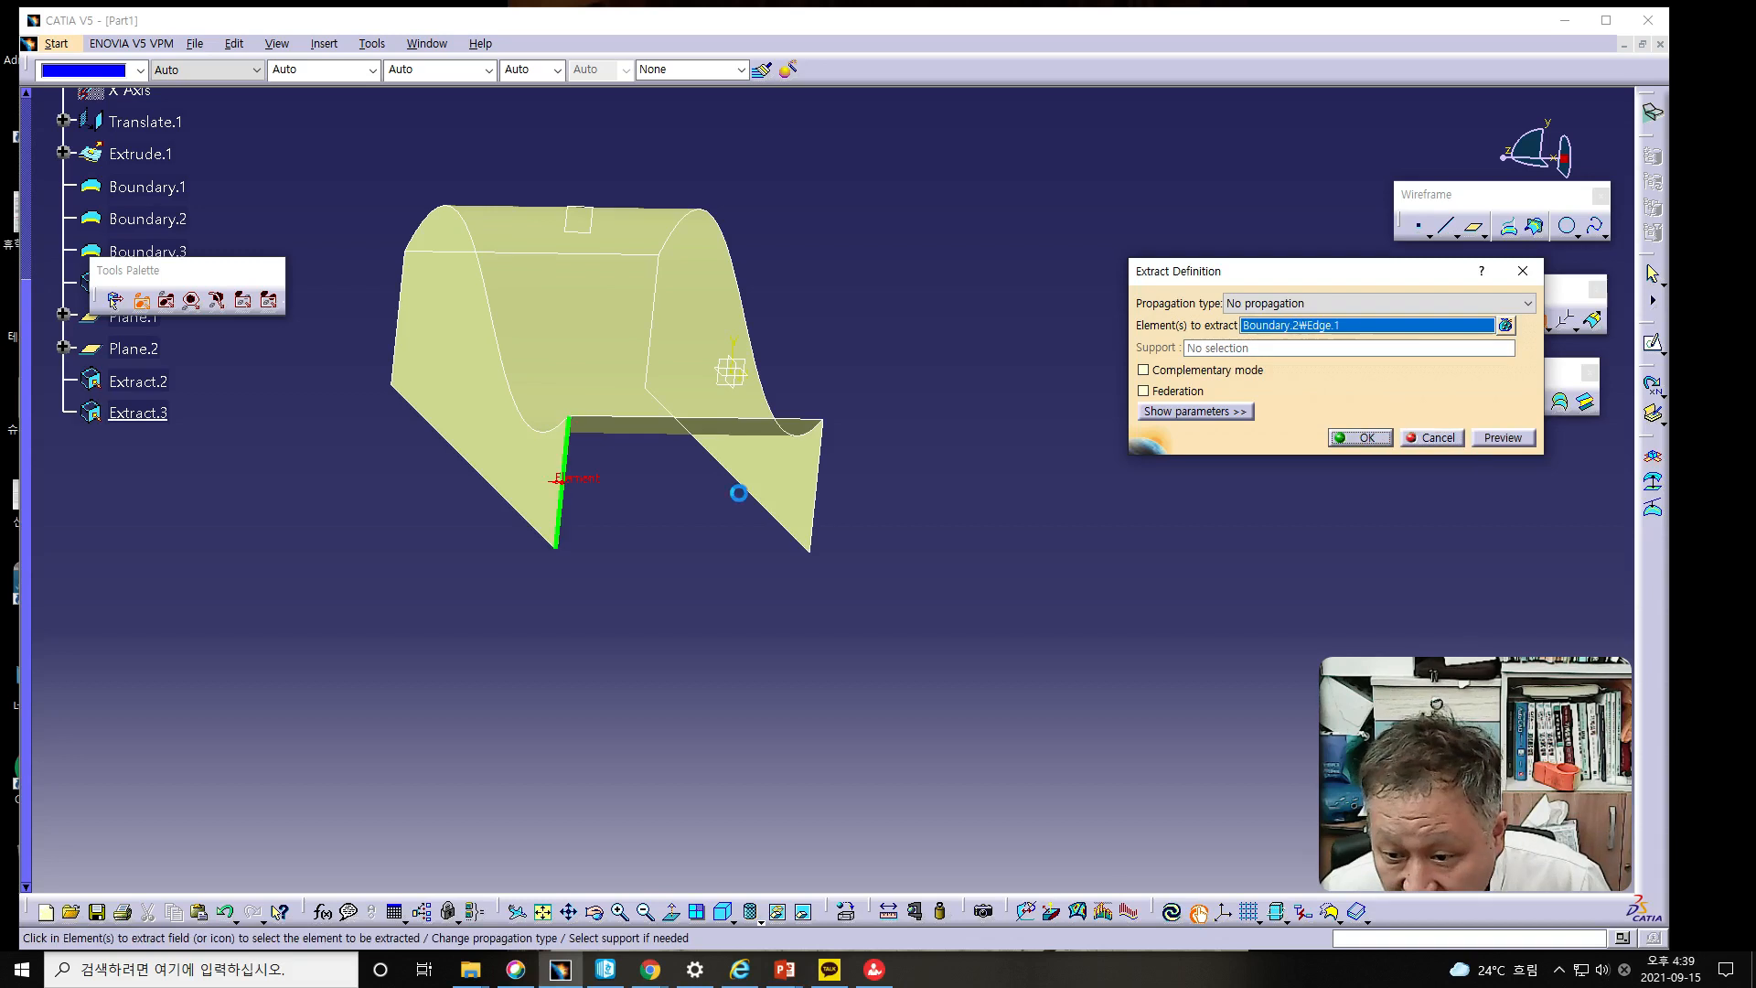
{"action": "left_click", "coordinate": [1366, 438]}
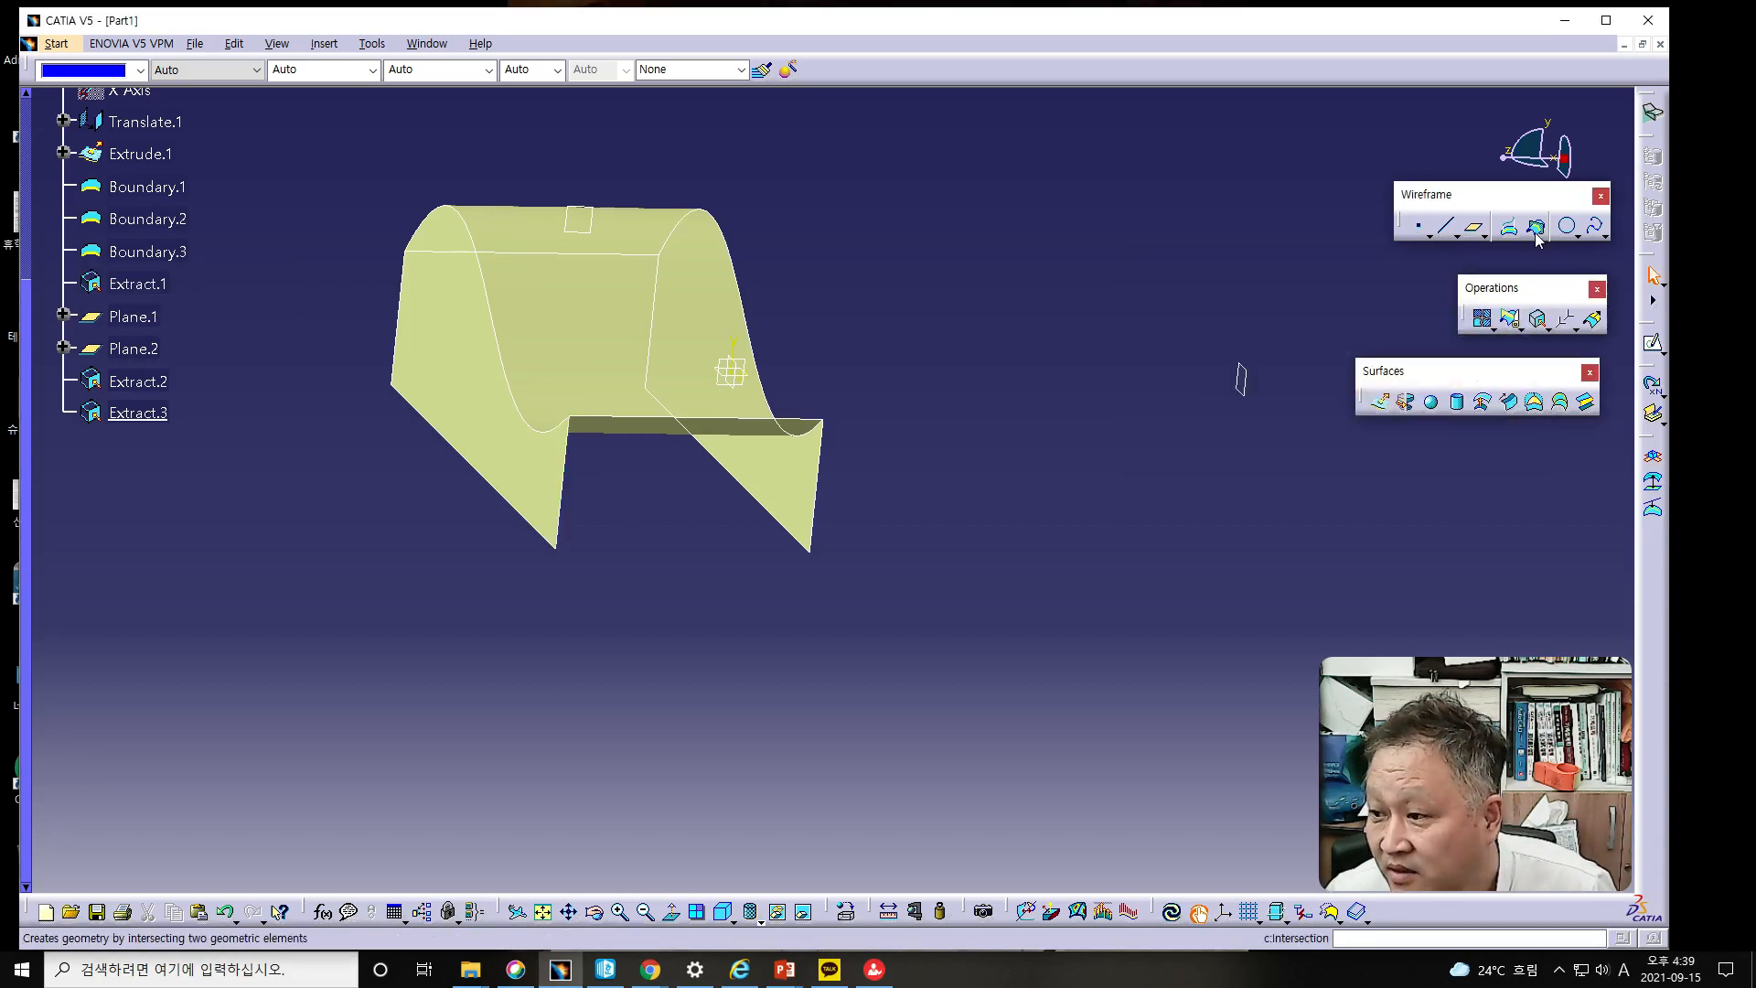
- Try to extrapolate the translated side face from its extracted short vertical edge, Extract.3, with a length of 100 mm
{"action": "left_click", "coordinate": [1595, 322]}
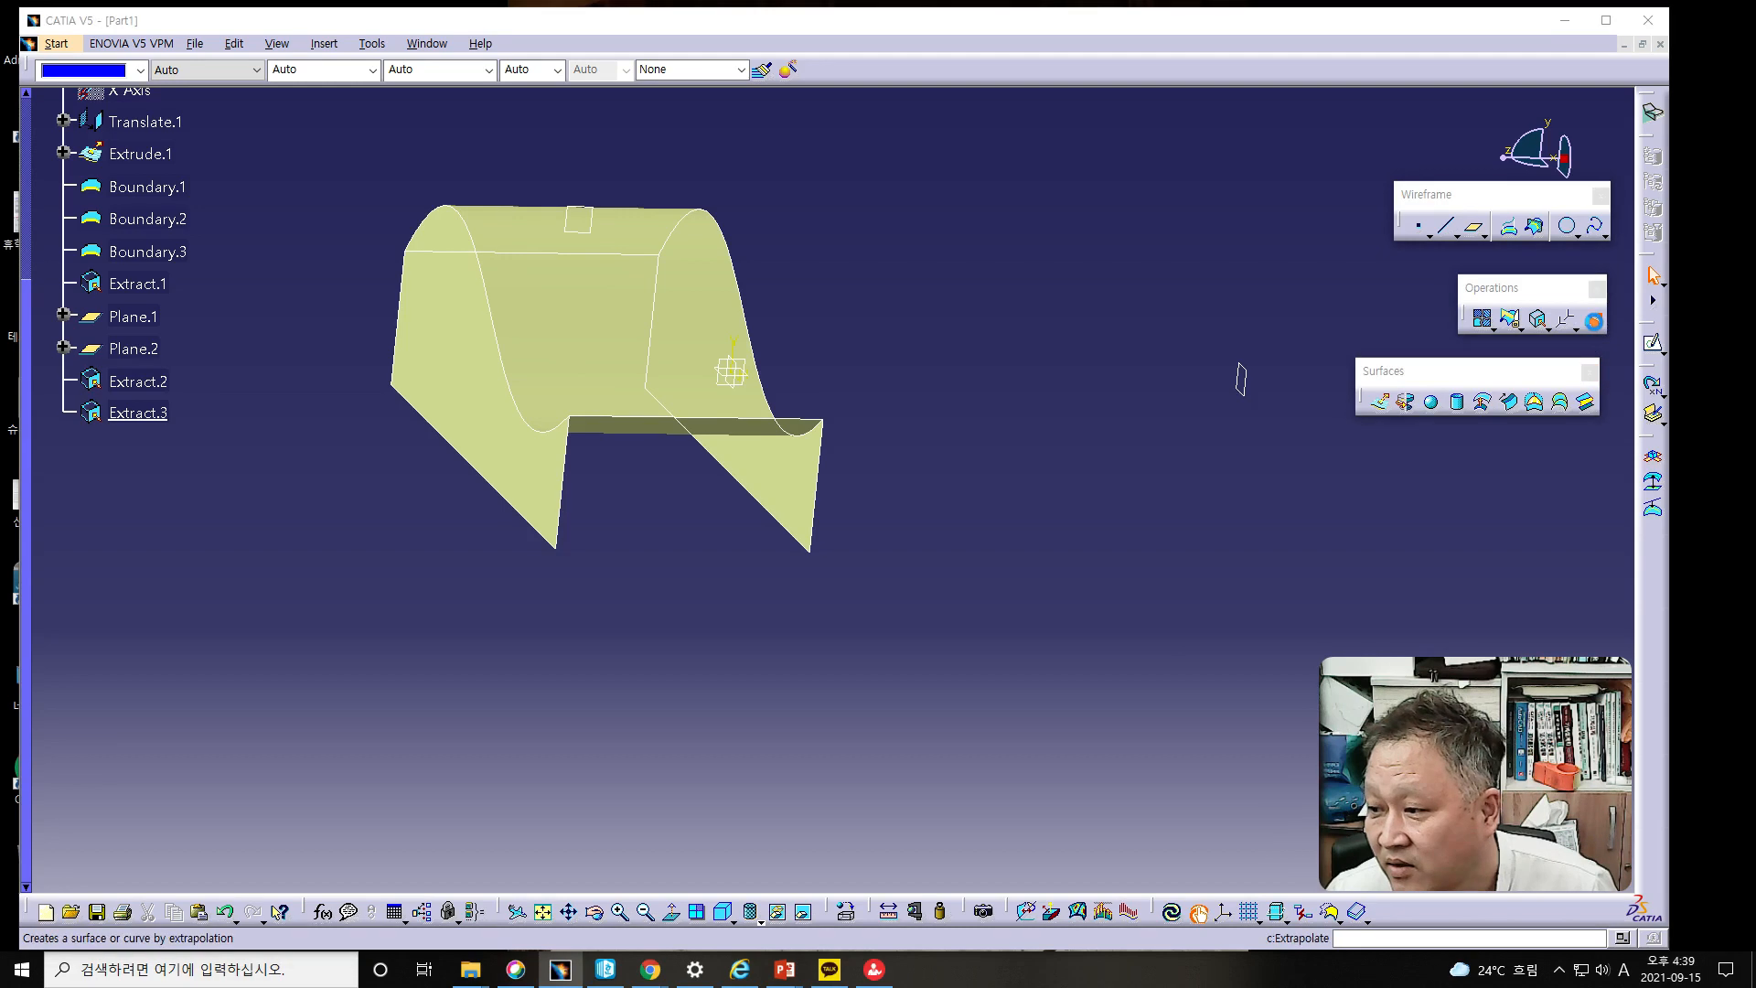
{"action": "left_click", "coordinate": [562, 481]}
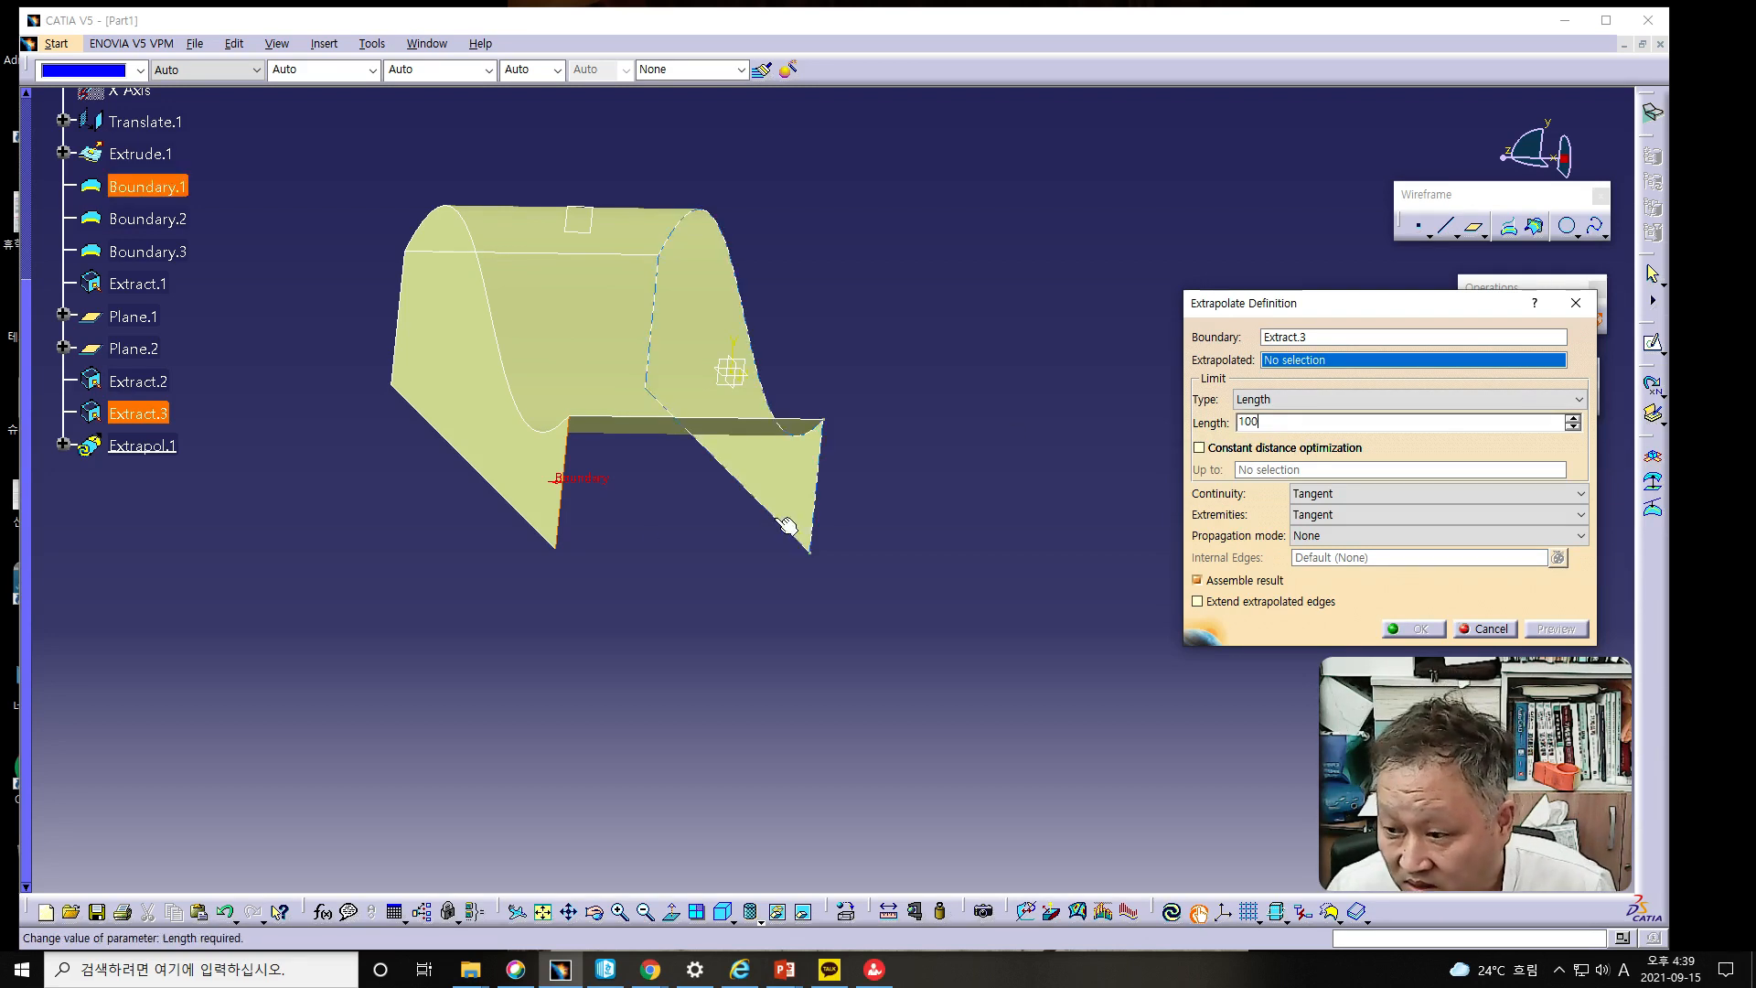
{"action": "middle_click_drag", "start_coordinate": [442, 547], "coordinate": [392, 451]}
{"action": "left_click", "coordinate": [533, 408]}
{"action": "middle_click_drag", "start_coordinate": [621, 514], "coordinate": [655, 525]}
{"action": "left_click", "coordinate": [1417, 627]}
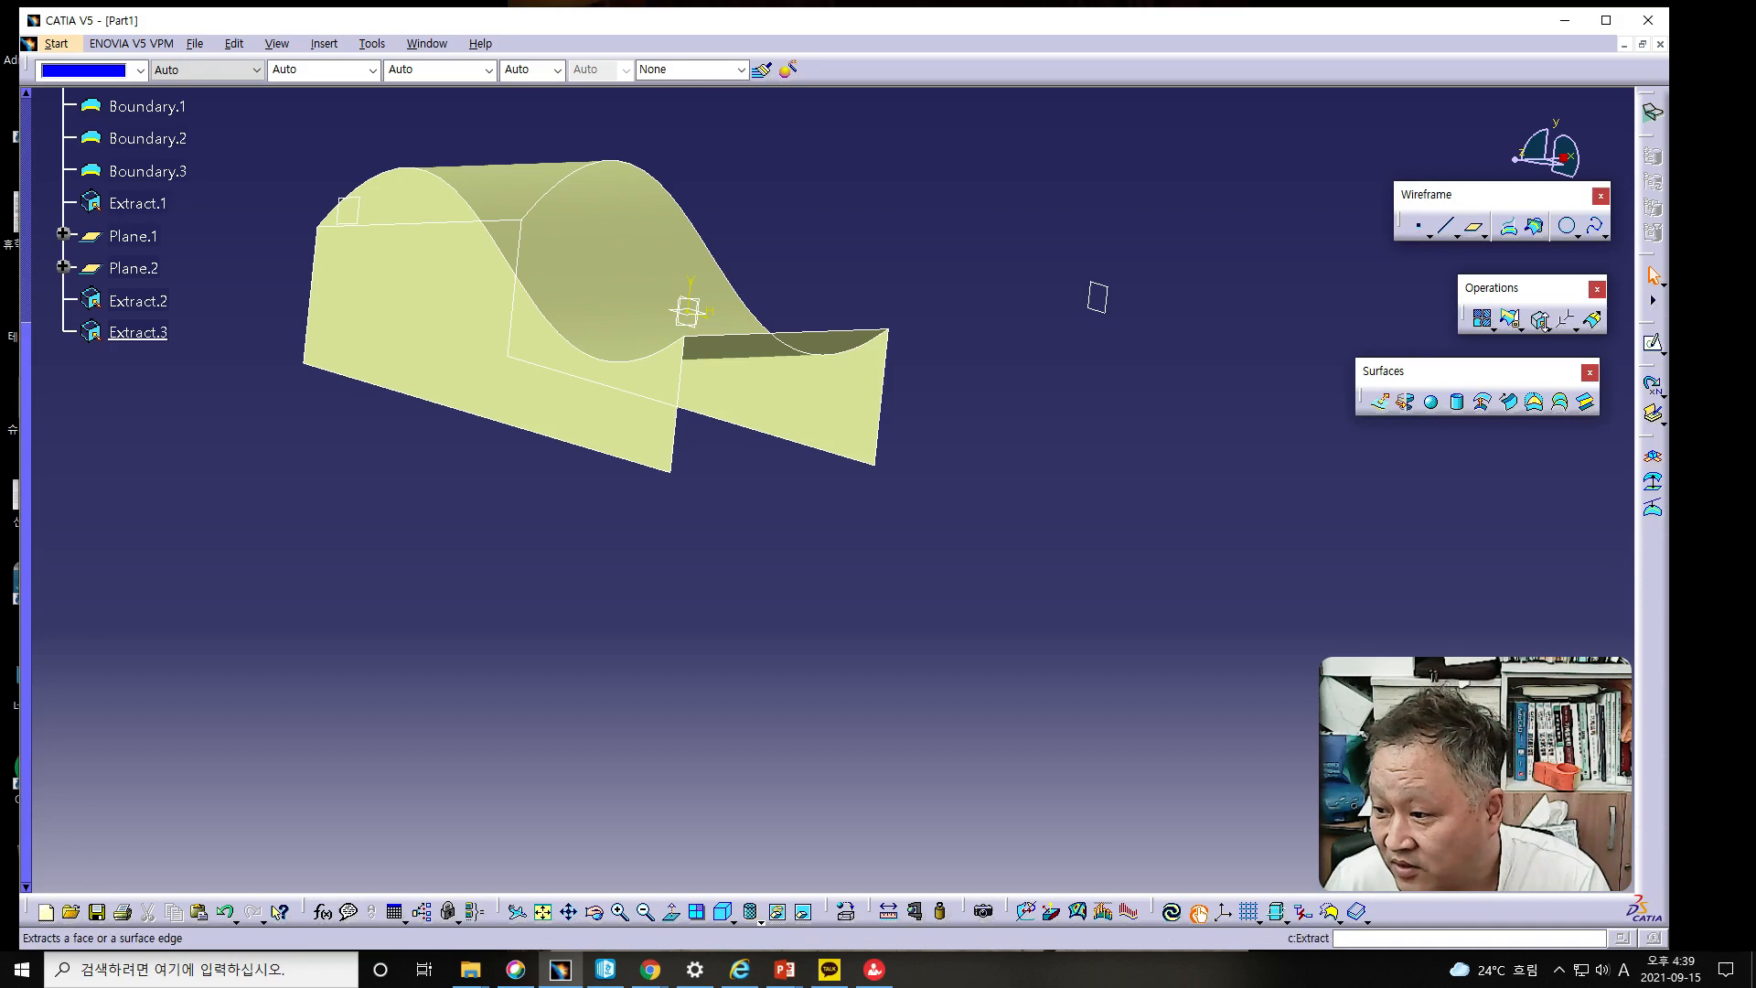
- Extract the long straight lower edge of Boundary.2 without propagation
{"action": "left_click", "coordinate": [1538, 318]}
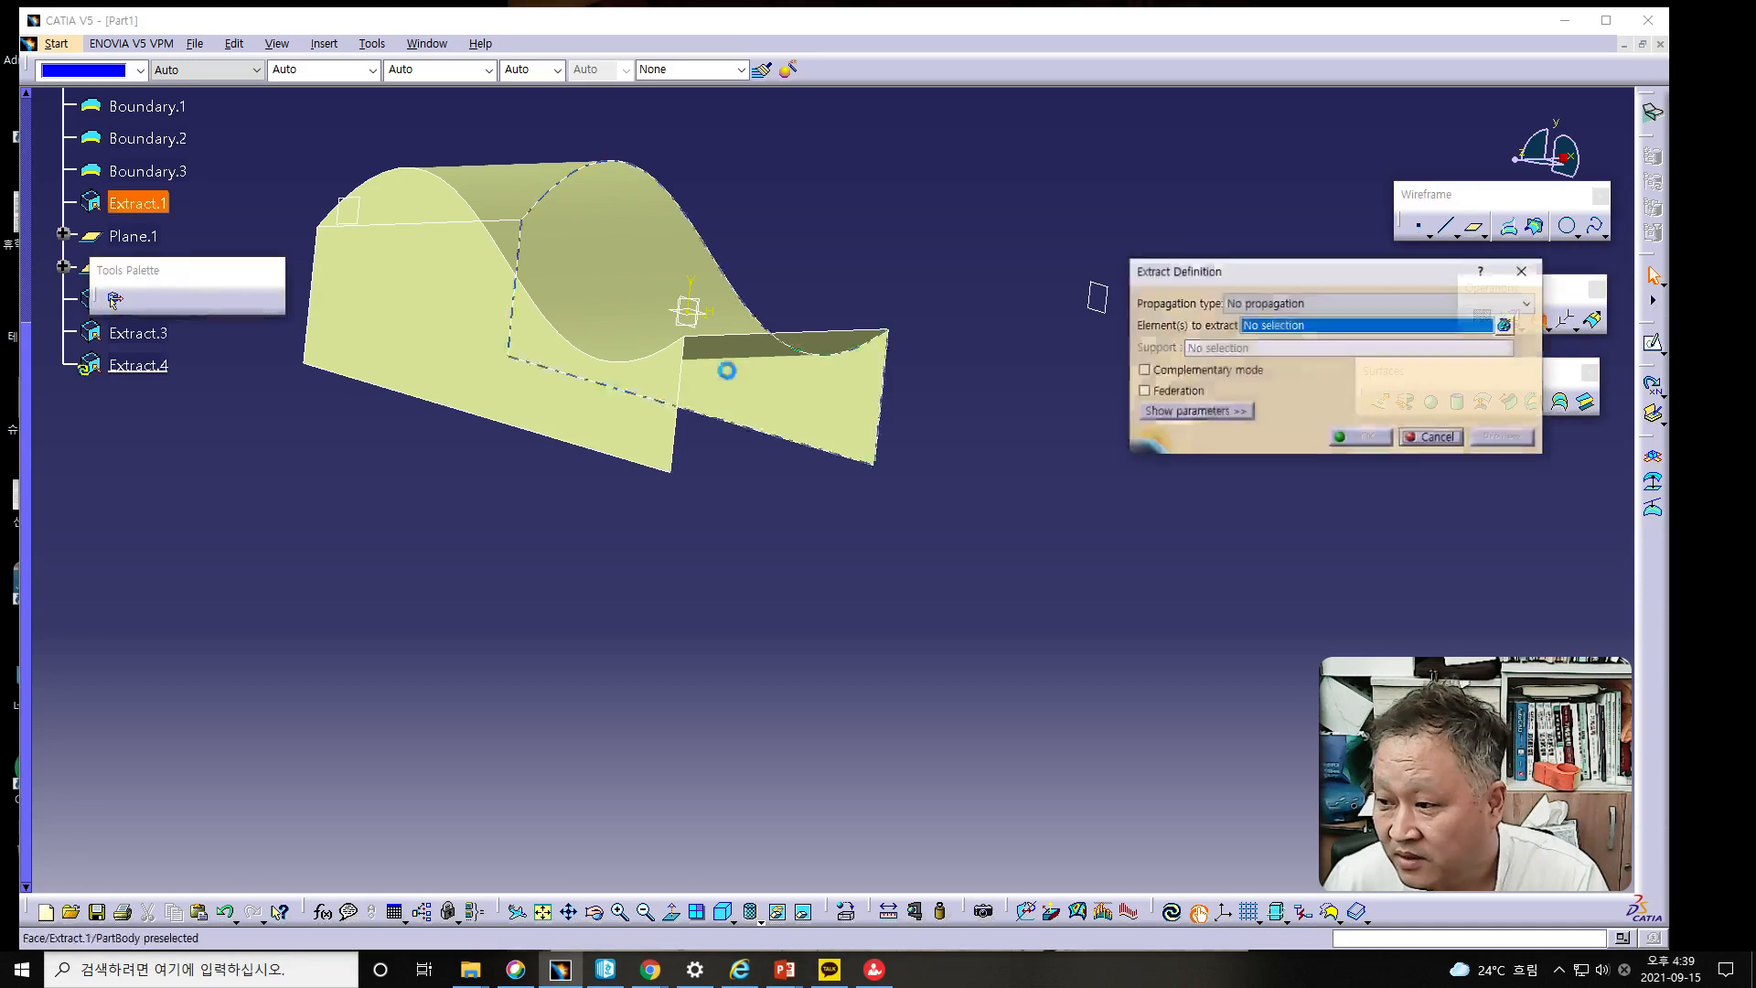
{"action": "left_click", "coordinate": [457, 408]}
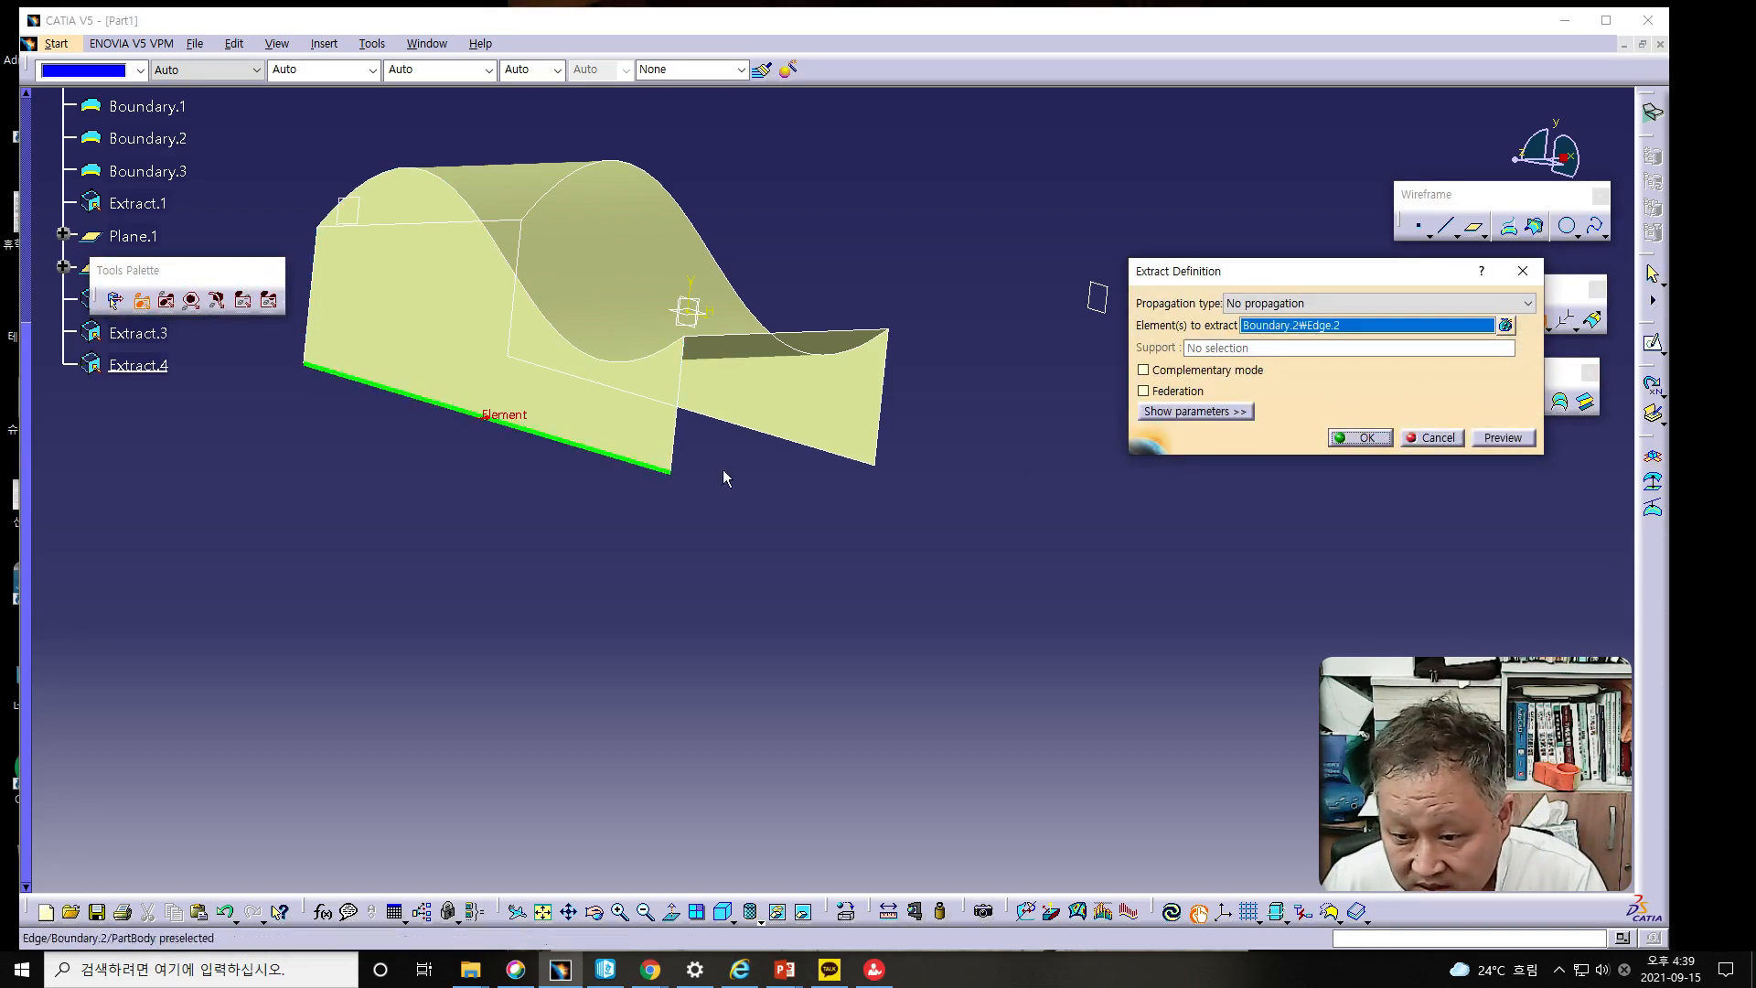
{"action": "left_click", "coordinate": [1364, 438]}
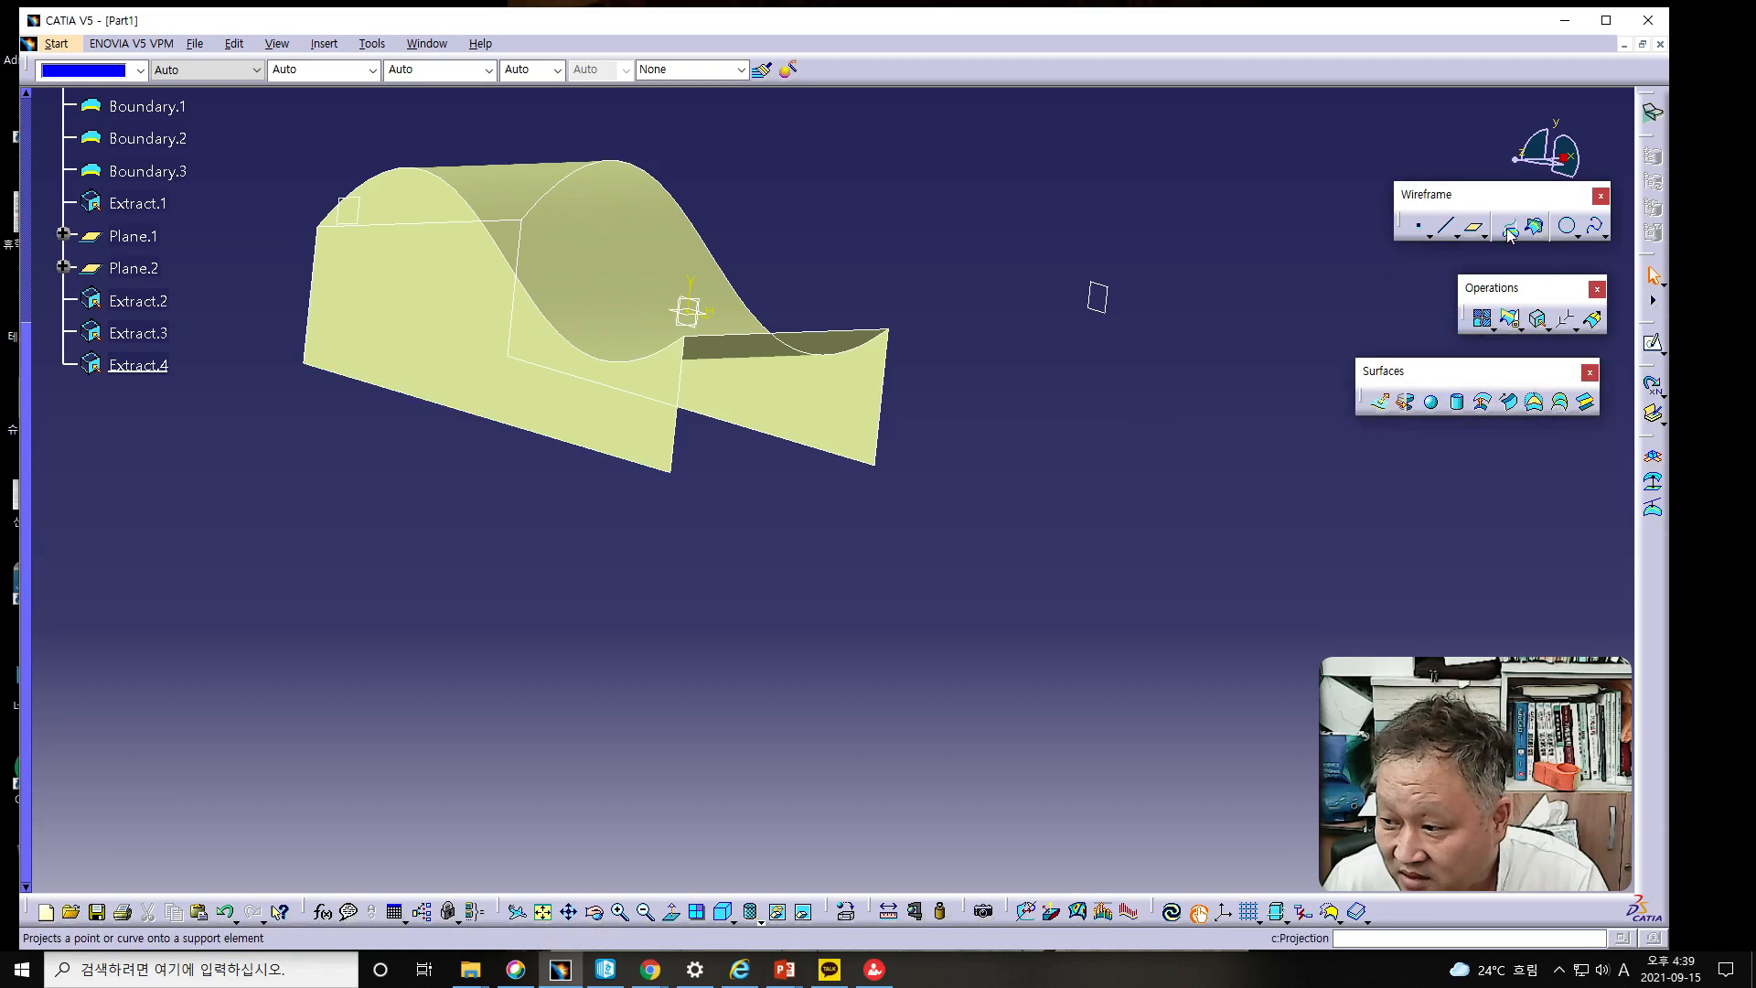
- Extrapolate the extracted side face Extract.2 by 100 mm from its lower edge Extract.4, and return to the Extrapolate slide in PowerPoint
{"action": "left_click", "coordinate": [1592, 318]}
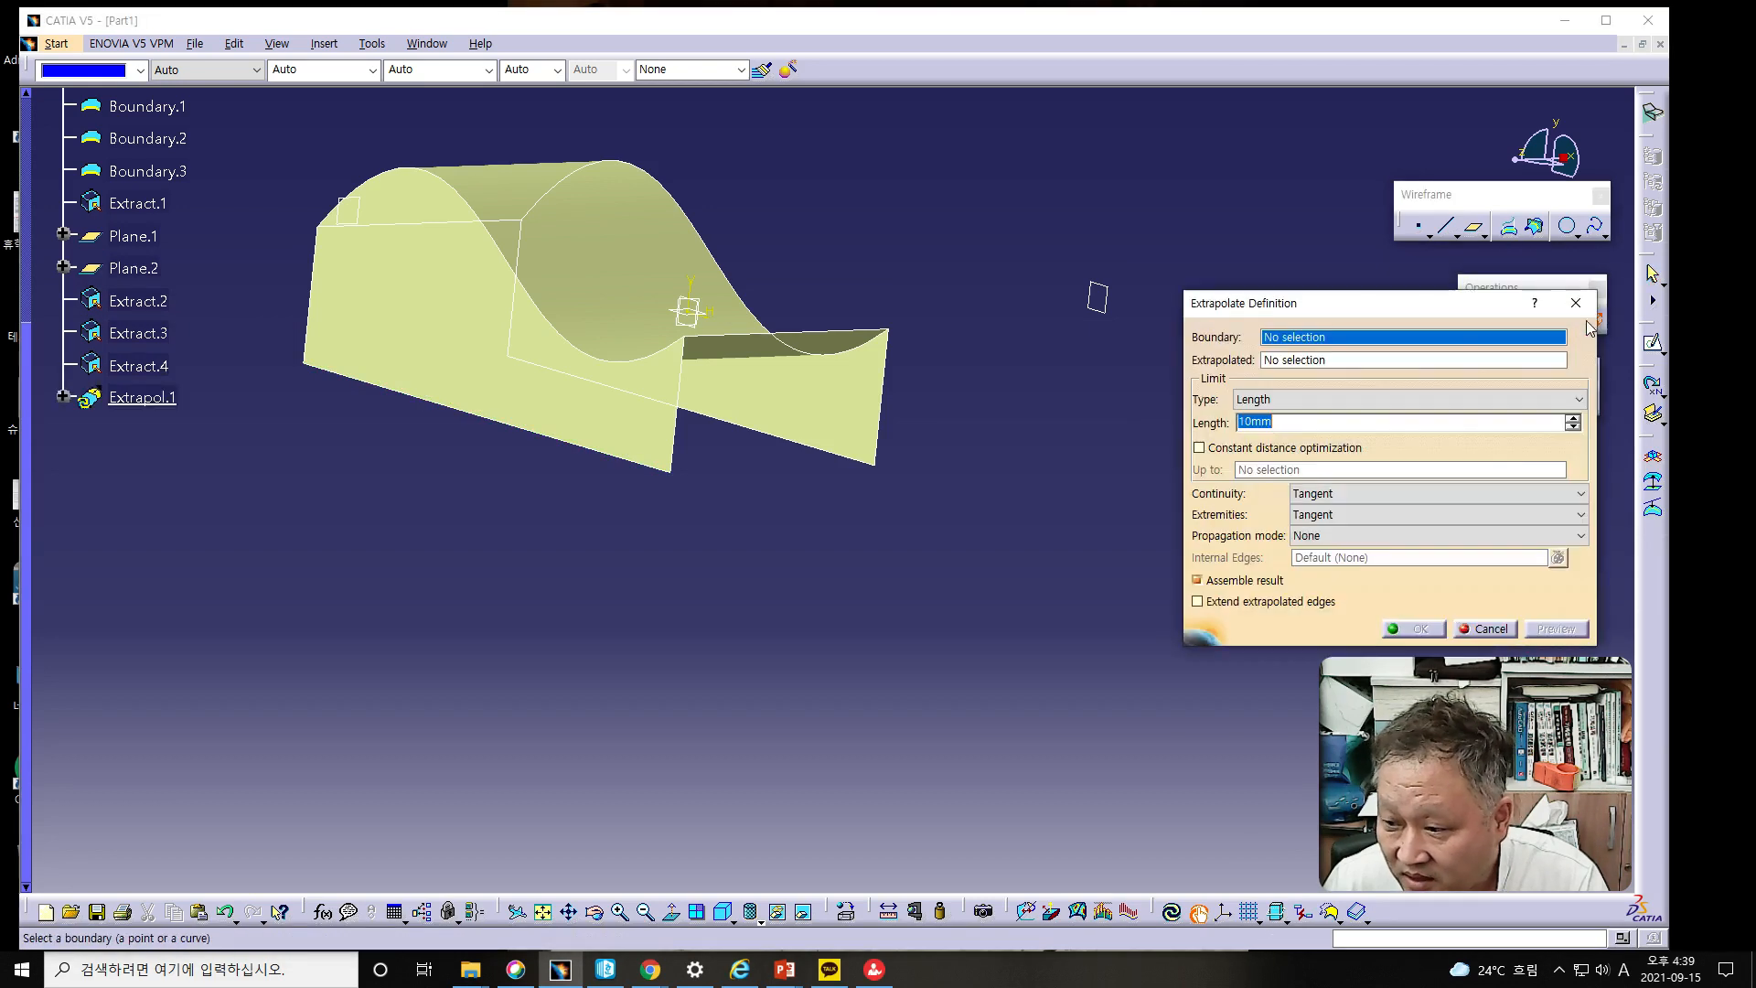
{"action": "left_click", "coordinate": [419, 403]}
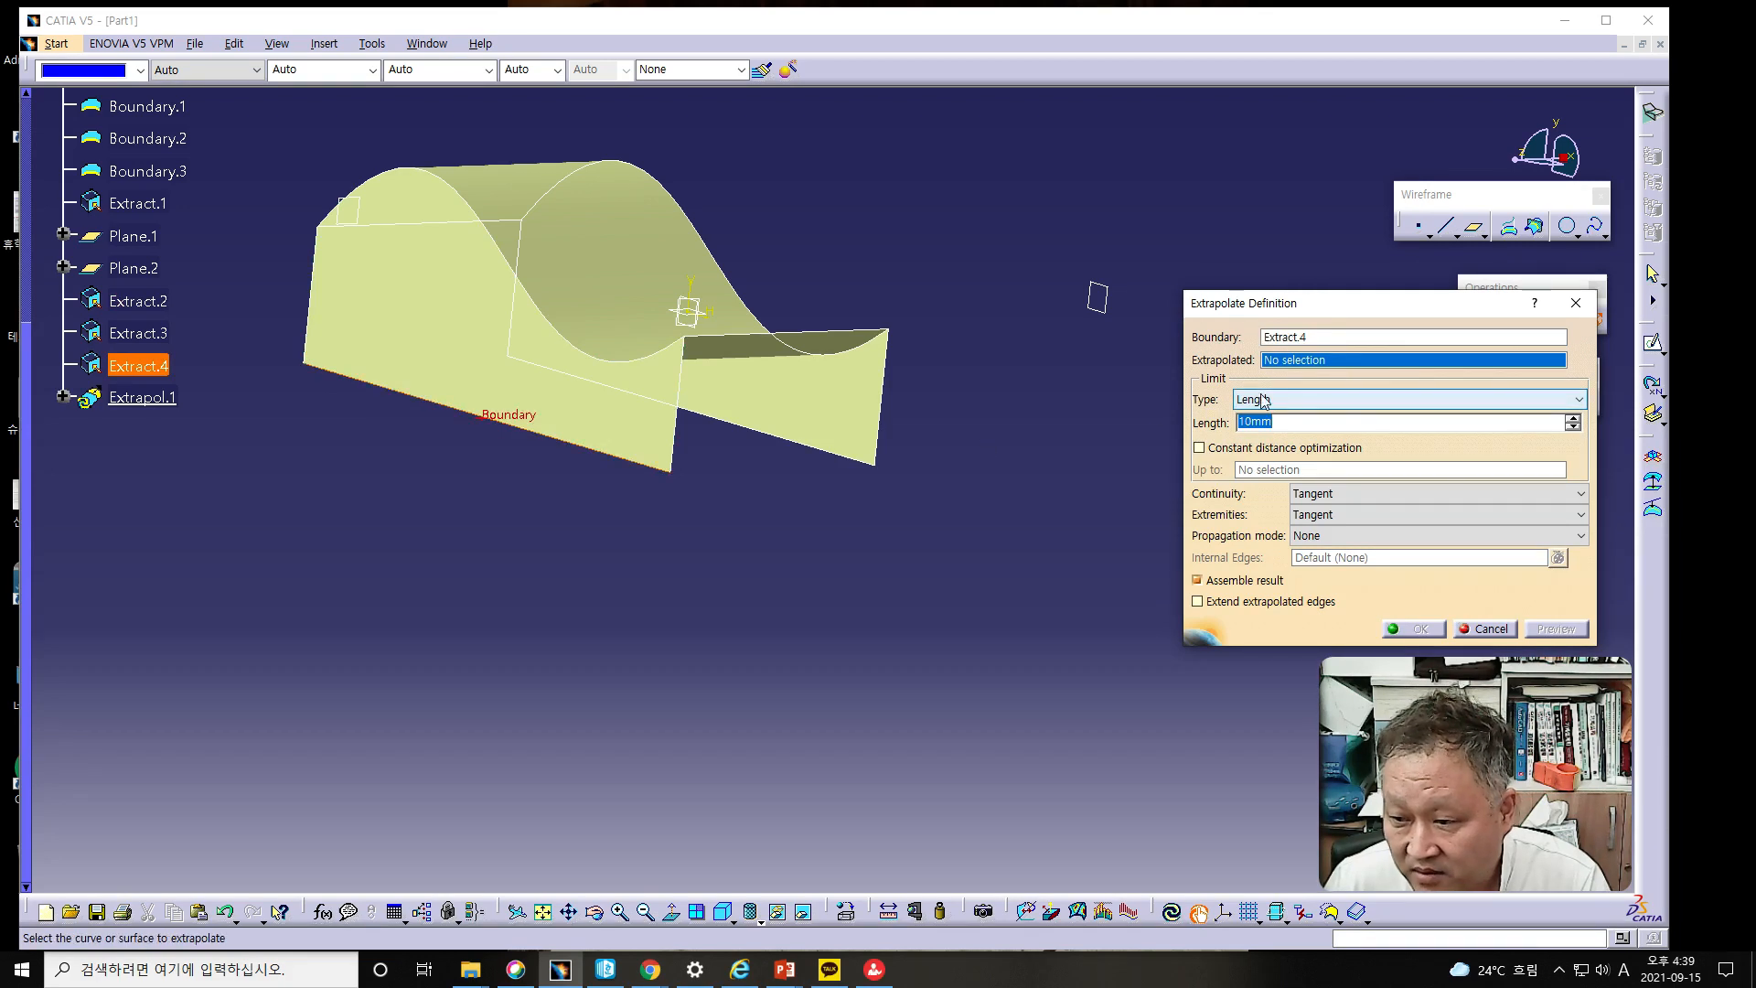
{"action": "left_click", "coordinate": [596, 423]}
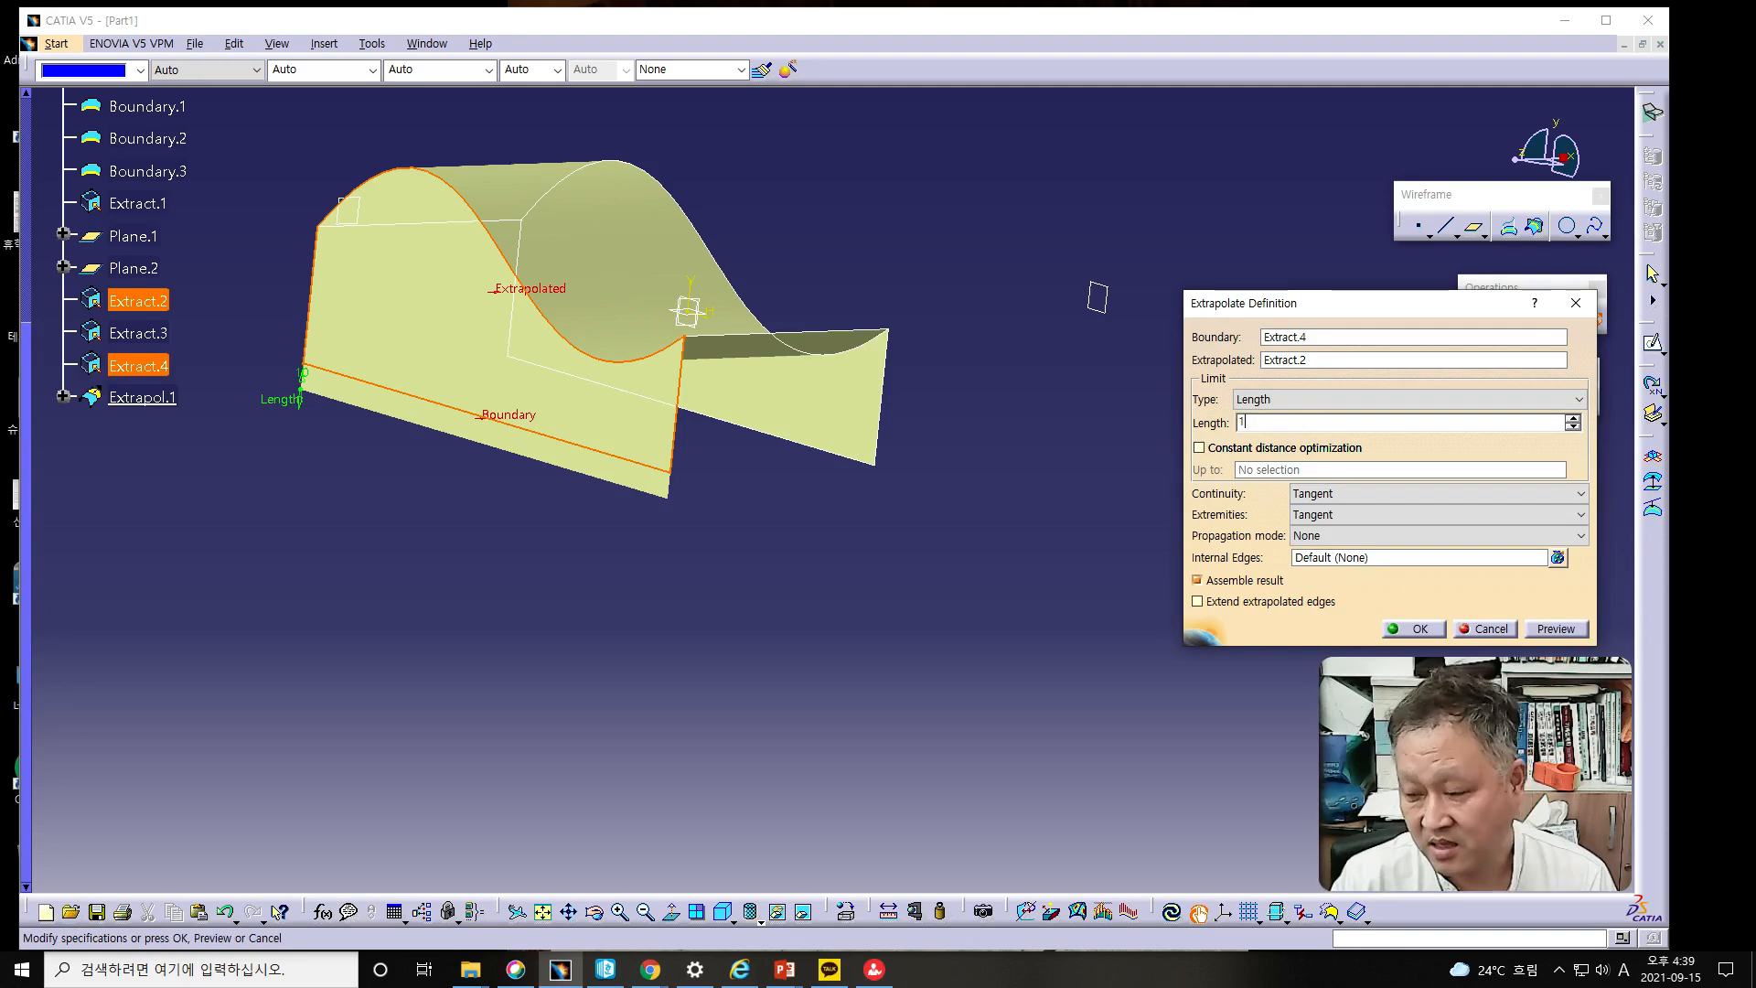
{"action": "left_click", "coordinate": [1418, 629]}
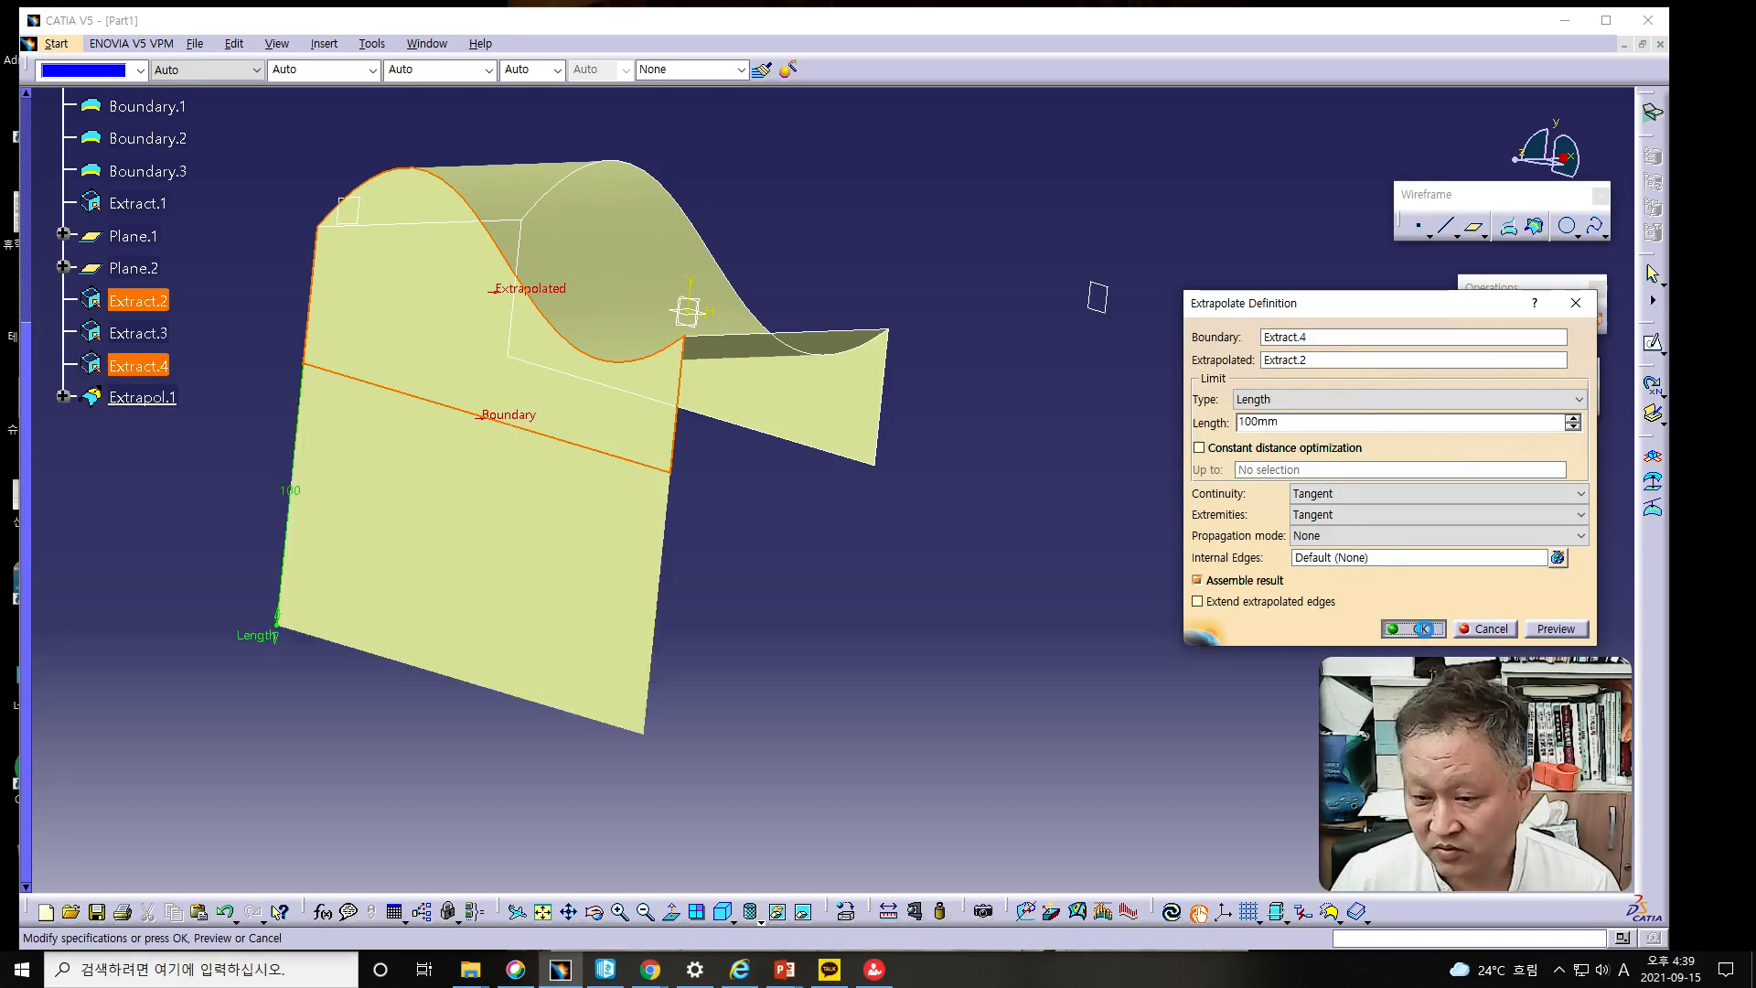
{"action": "mouse_move", "coordinate": [734, 644]}
{"action": "middle_mouse_down"}
{"action": "mouse_move", "coordinate": [540, 607]}
{"action": "mouse_move", "coordinate": [765, 620]}
{"action": "mouse_move", "coordinate": [851, 580]}
{"action": "mouse_move", "coordinate": [741, 622]}
{"action": "middle_mouse_up"}
{"action": "left_click_drag", "start_coordinate": [0, 77], "coordinate": [1217, 35]}
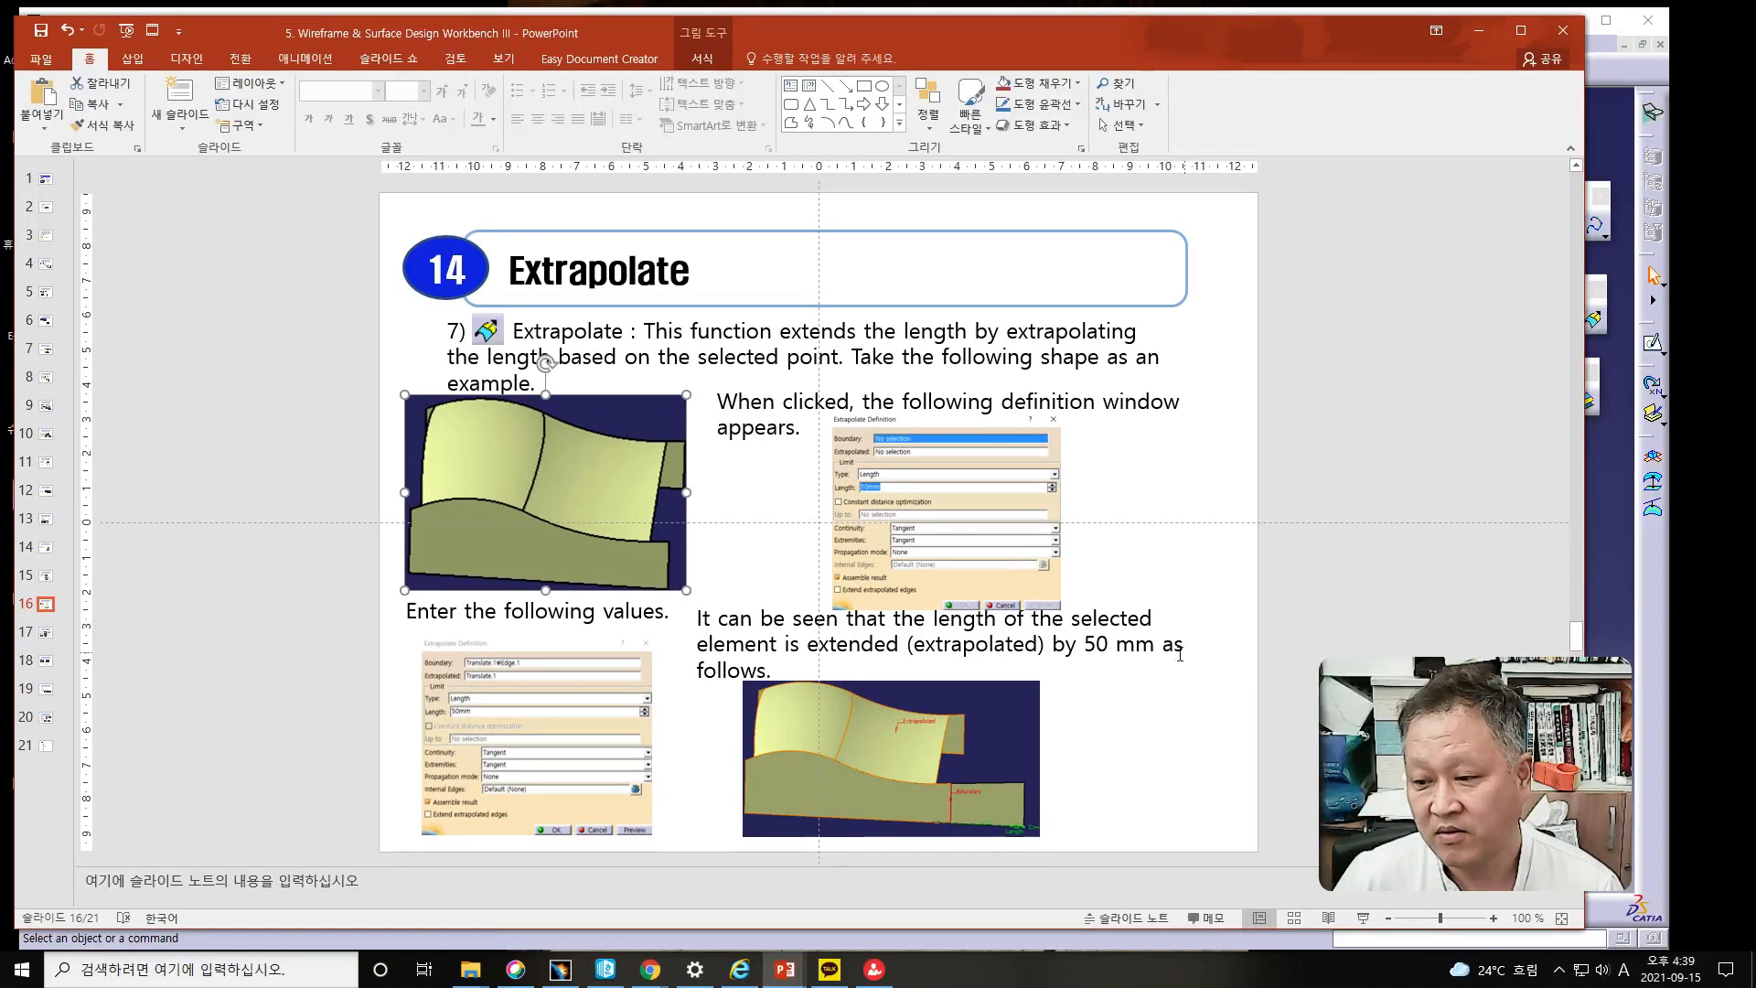